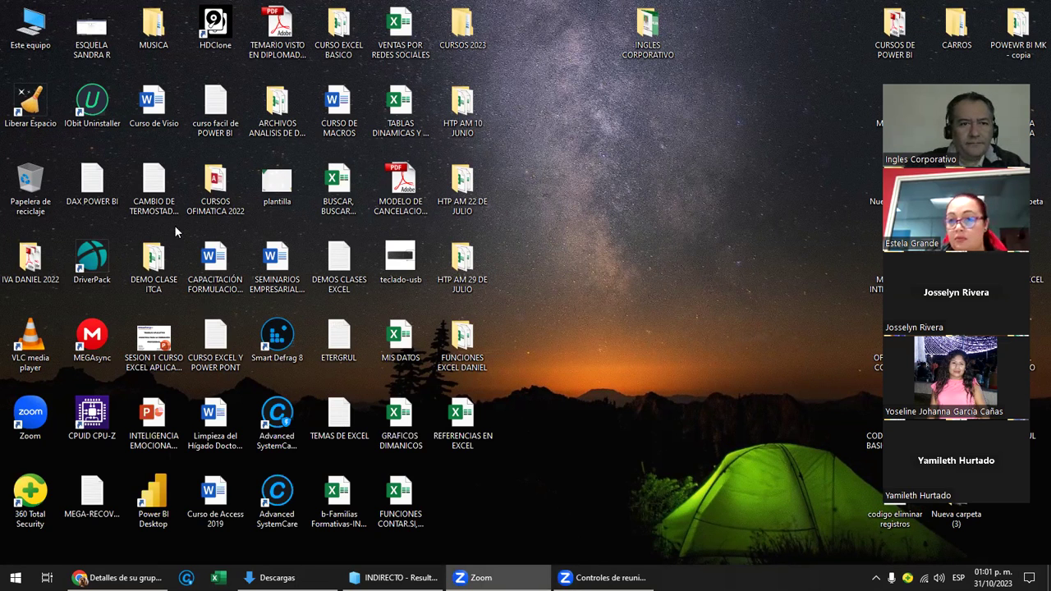
Bring the browser forward and page through the Ingles Corporativo lessons up to 1.4 Función SI anidada
key(alt+Tab)
click(218, 11)
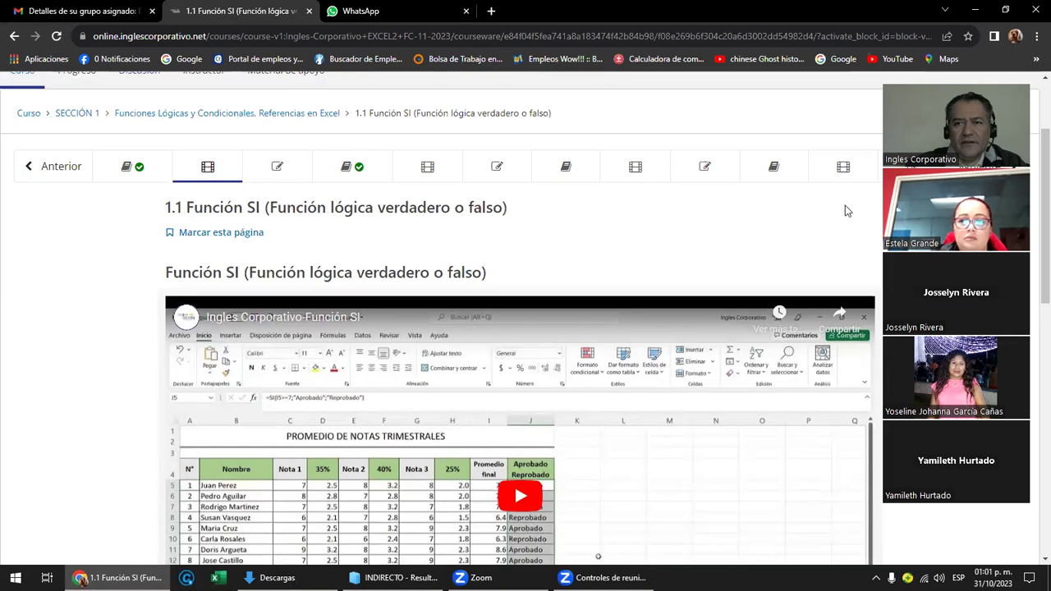
scroll(845, 211, down, 1)
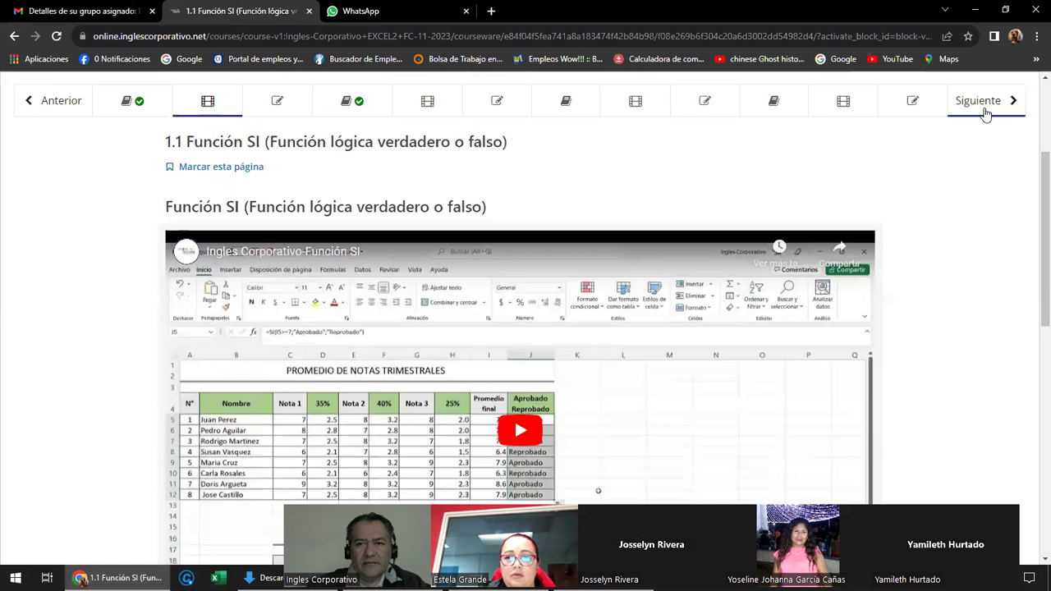
click(985, 113)
click(986, 113)
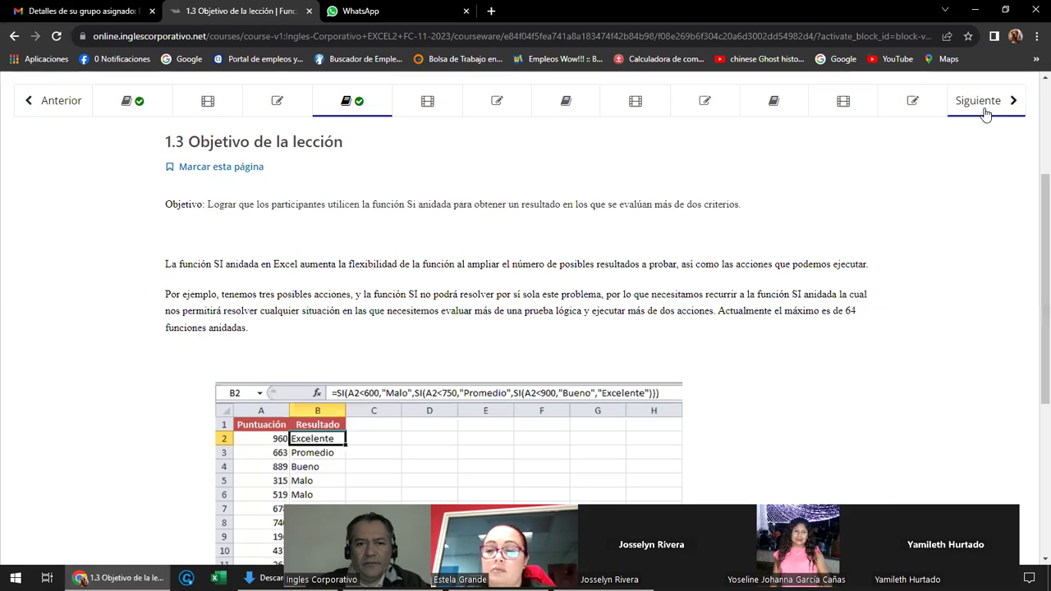
click(986, 113)
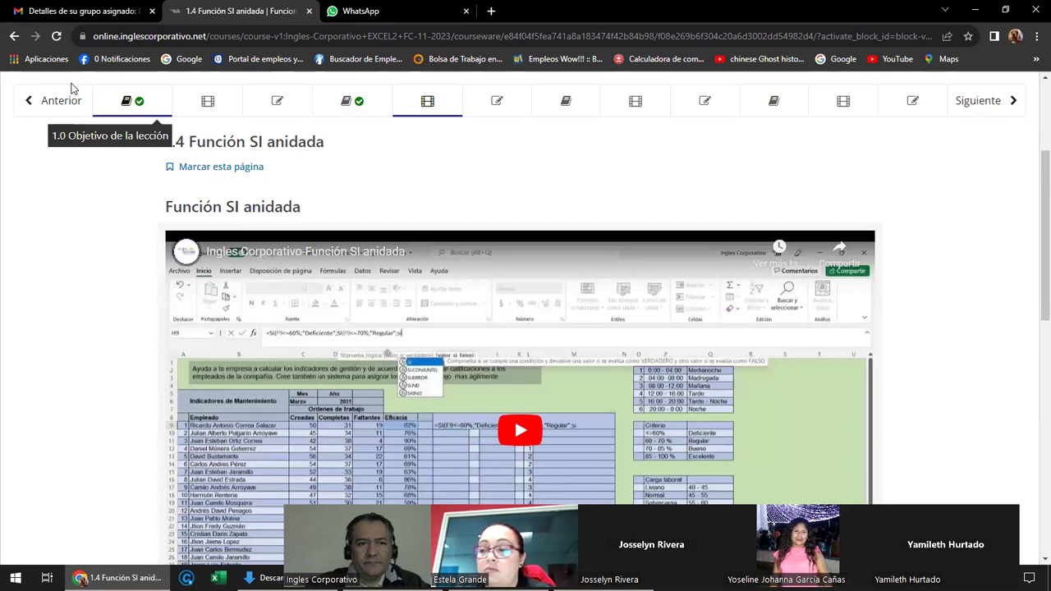
Return to lesson 1.3 Objetivo de la lección, read it, and minimize the browser
click(56, 102)
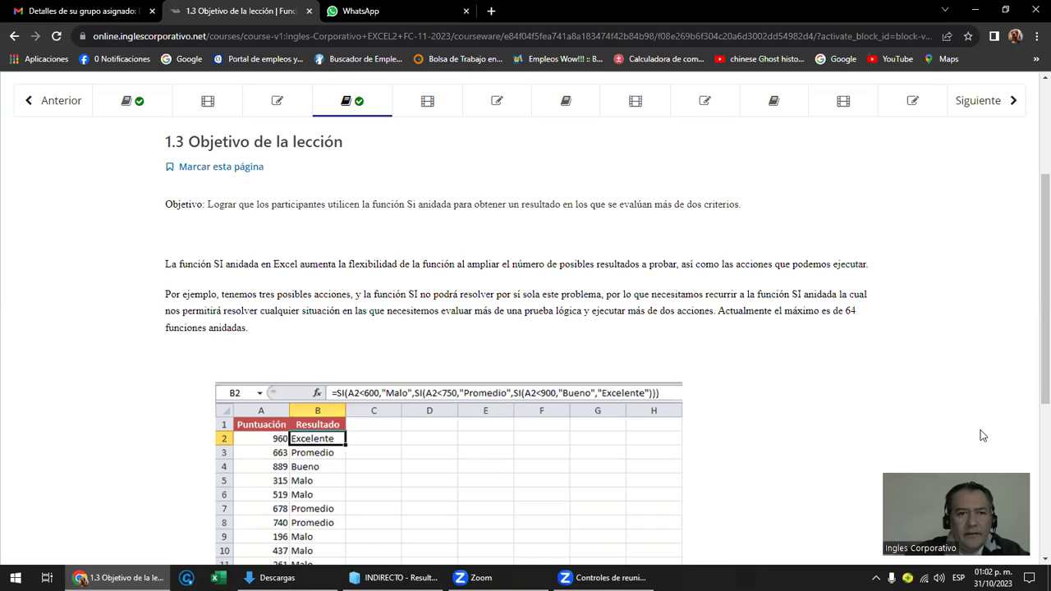
scroll(378, 292, down, 1)
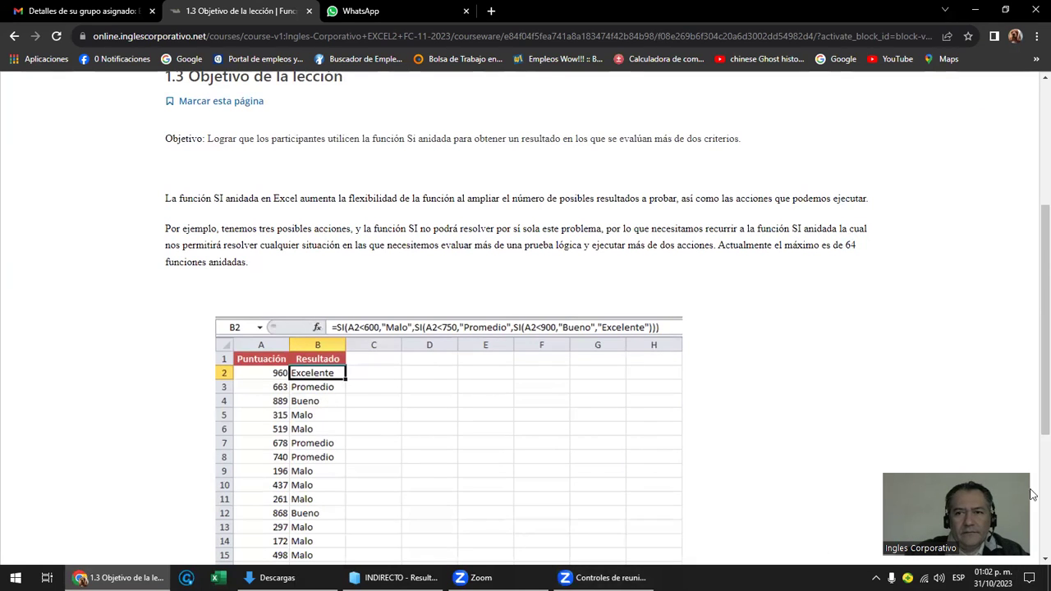
click(977, 12)
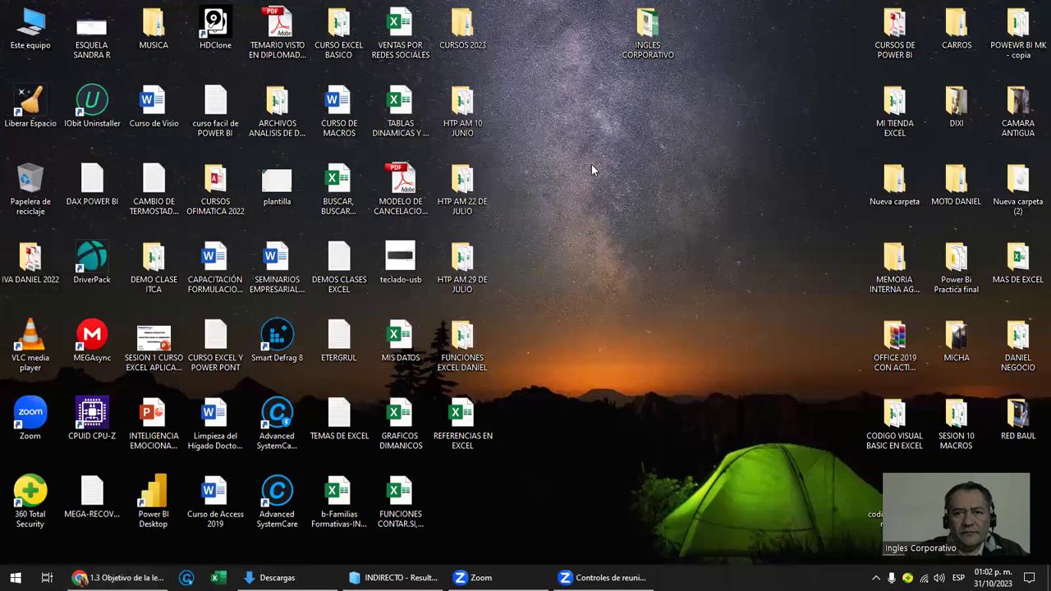
Open 3-FUNCION SI ANIDADA from INGLES CORPORATIVO > EXCEL INTERMEDIO 1 PM > LIBRO DE TRABAJO EXCEL INTERMEDIO
double_click(640, 41)
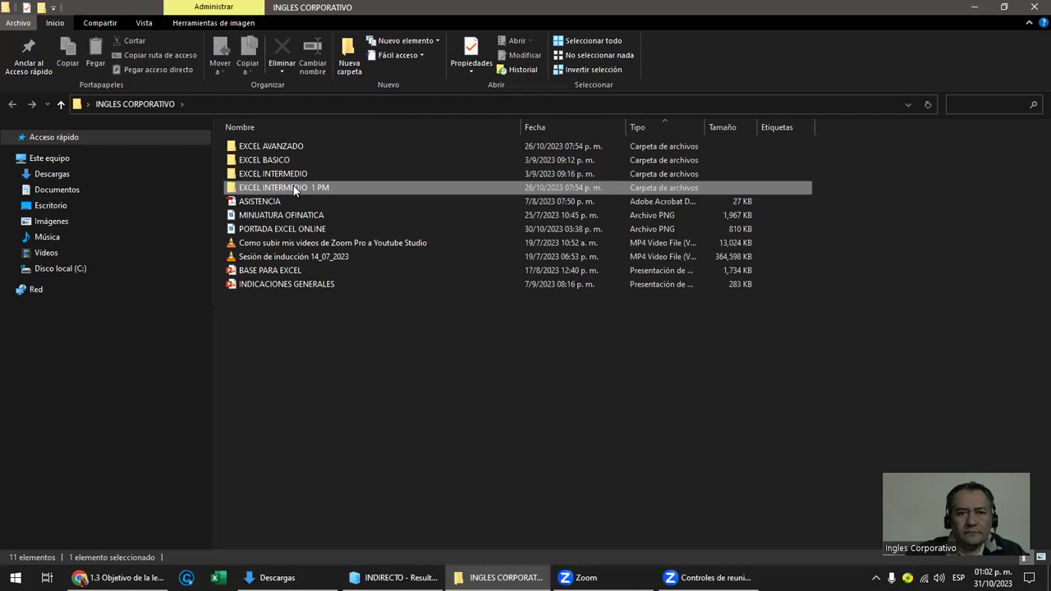
double_click(293, 185)
double_click(310, 162)
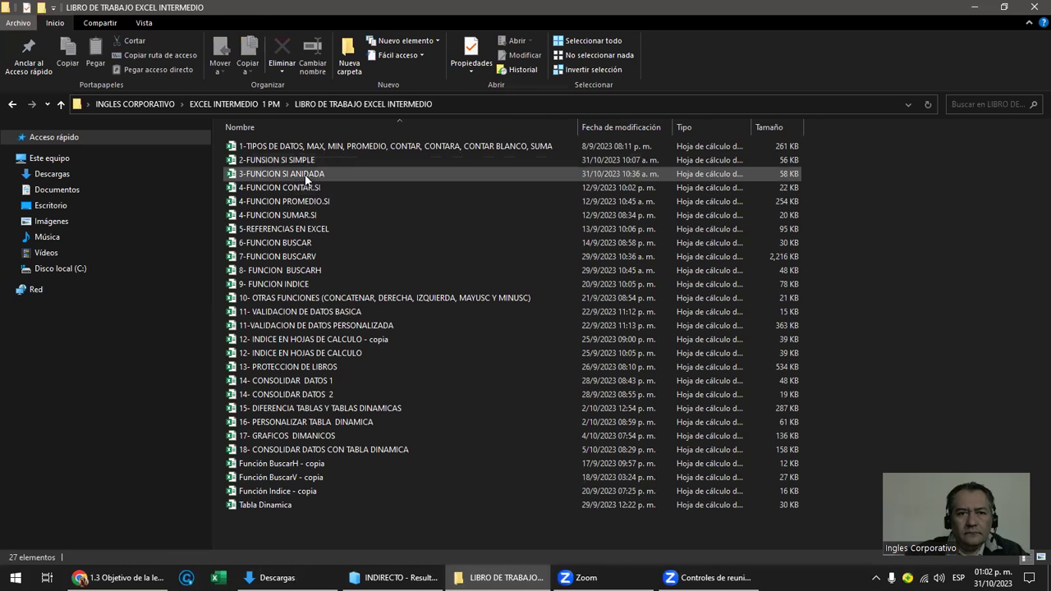
click(308, 176)
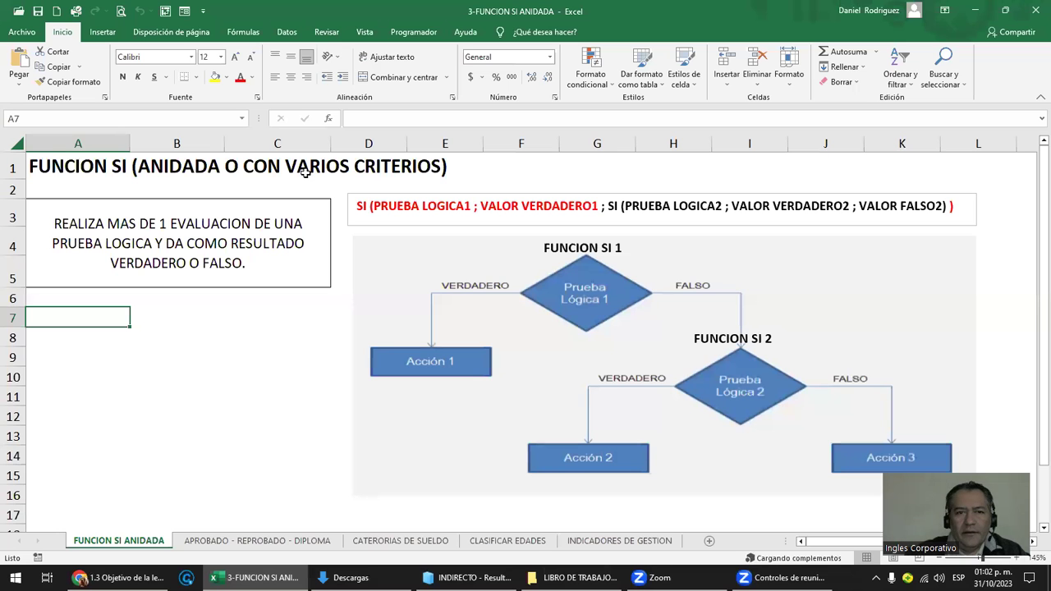
click(218, 356)
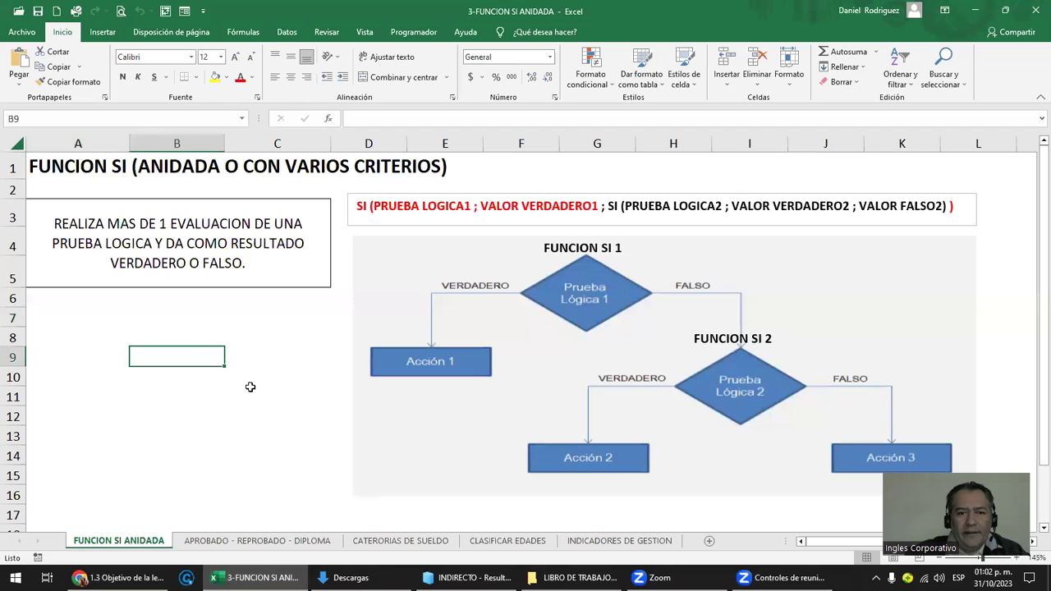
click(119, 578)
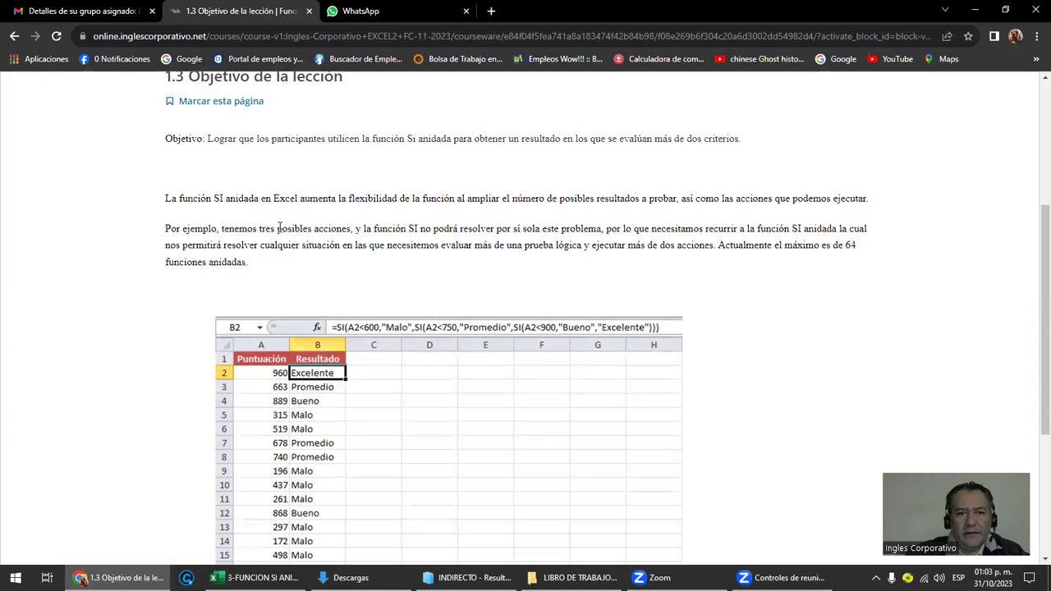
scroll(400, 275, down, 2)
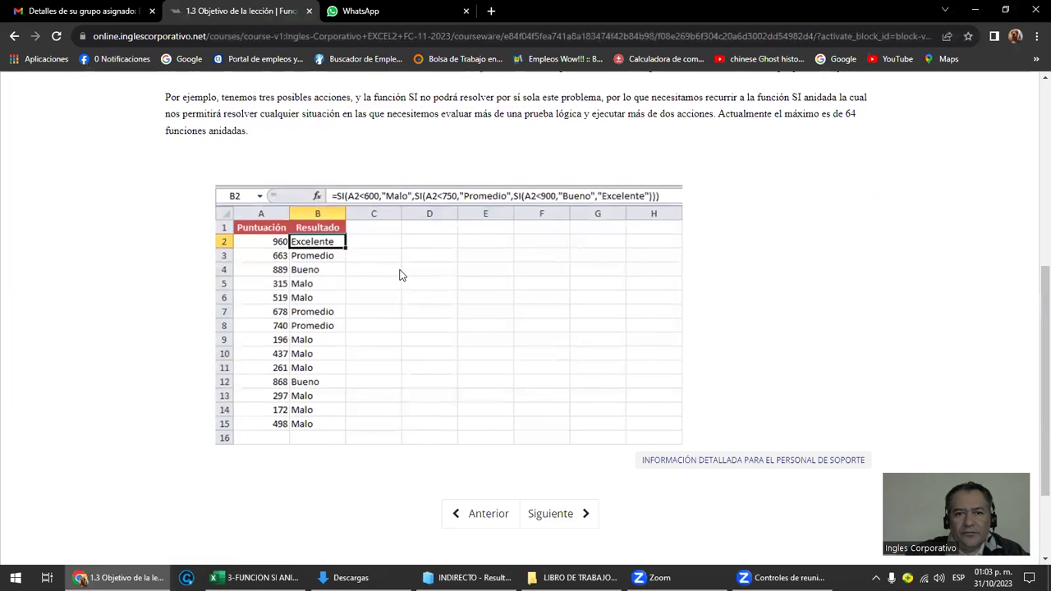
scroll(401, 278, down, 2)
scroll(401, 278, up, 1)
scroll(401, 277, up, 2)
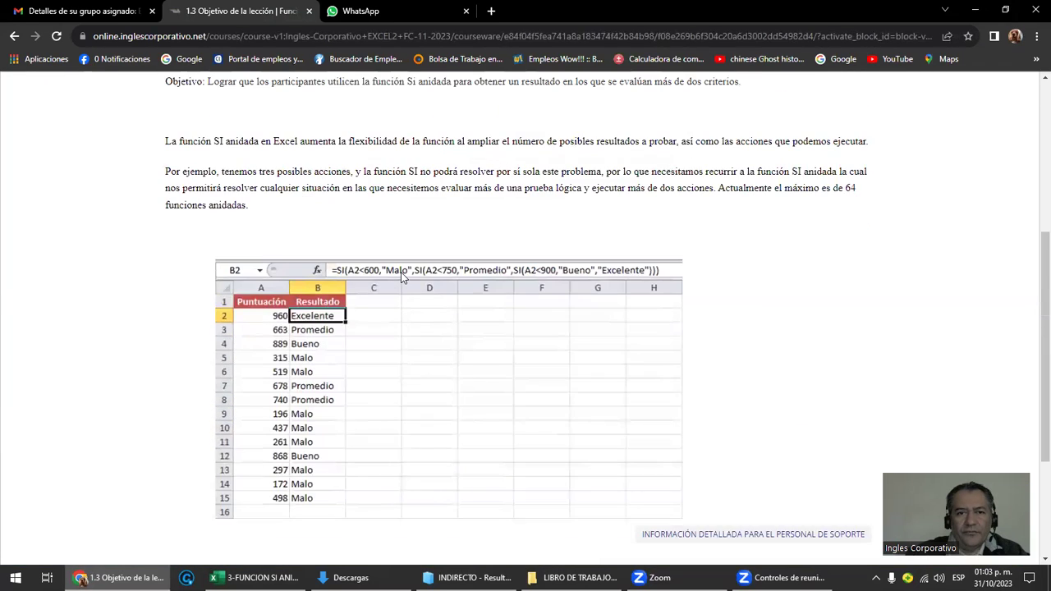
click(975, 10)
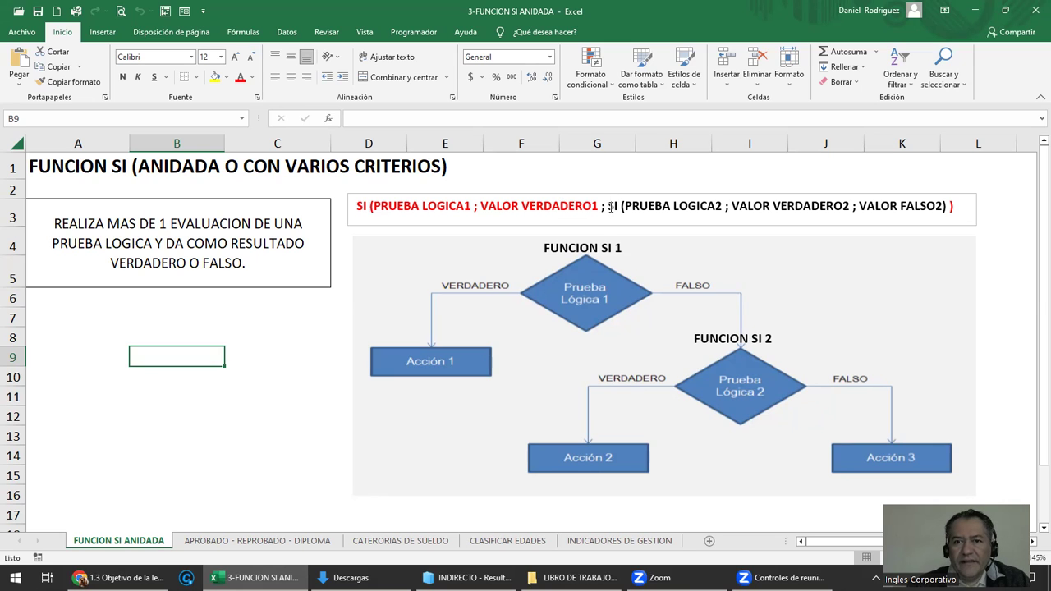
click(610, 206)
drag(610, 205, 726, 207)
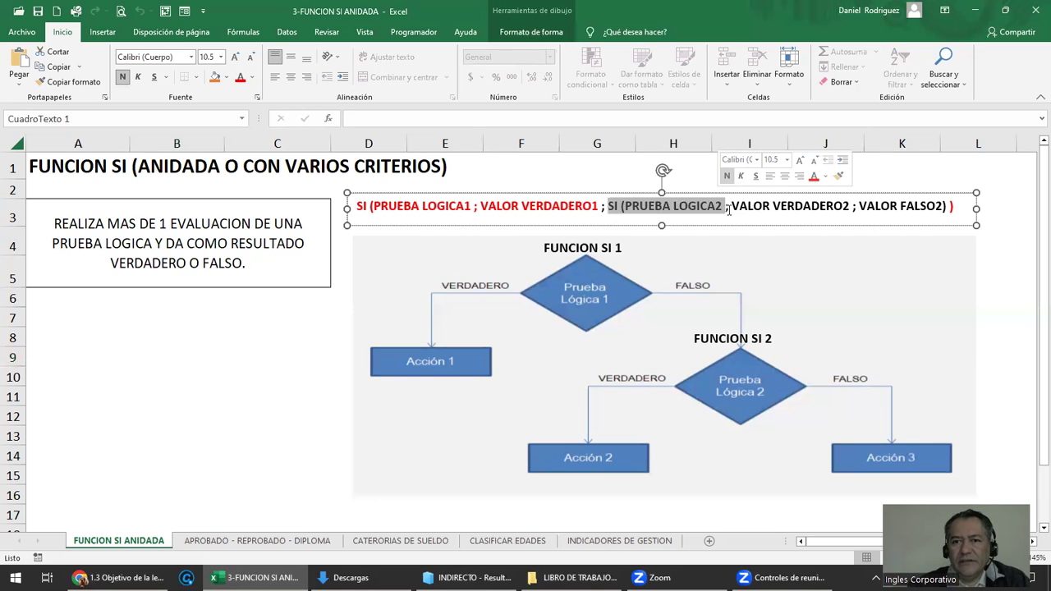
click(728, 206)
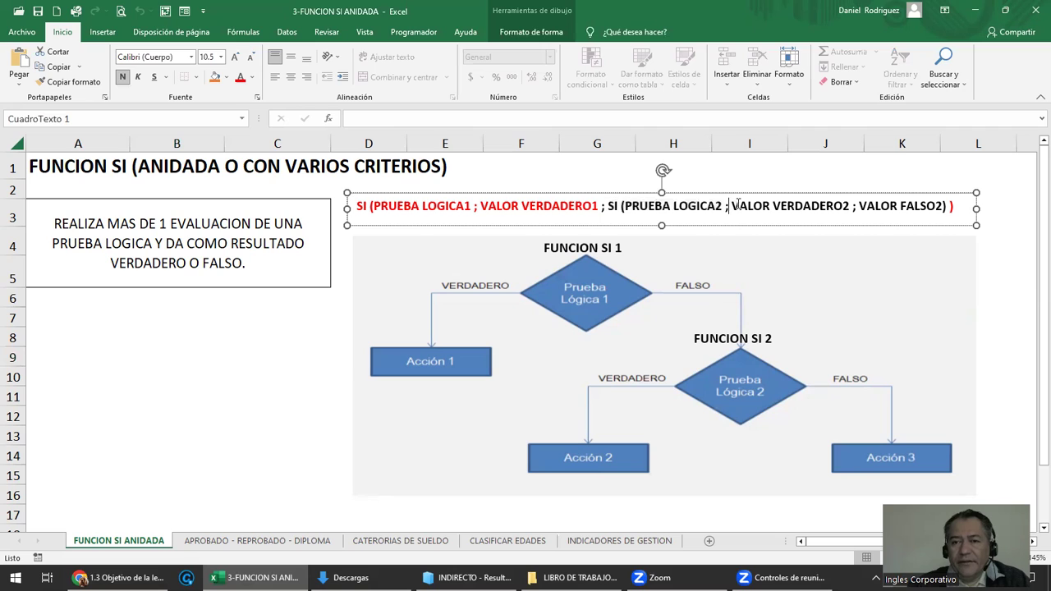
drag(736, 206, 851, 206)
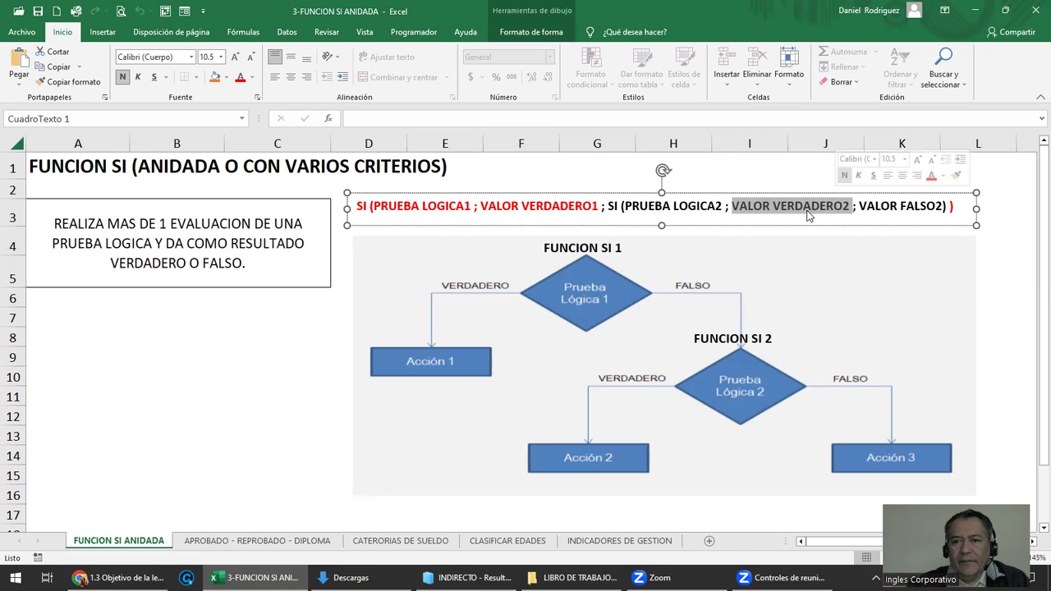
click(902, 207)
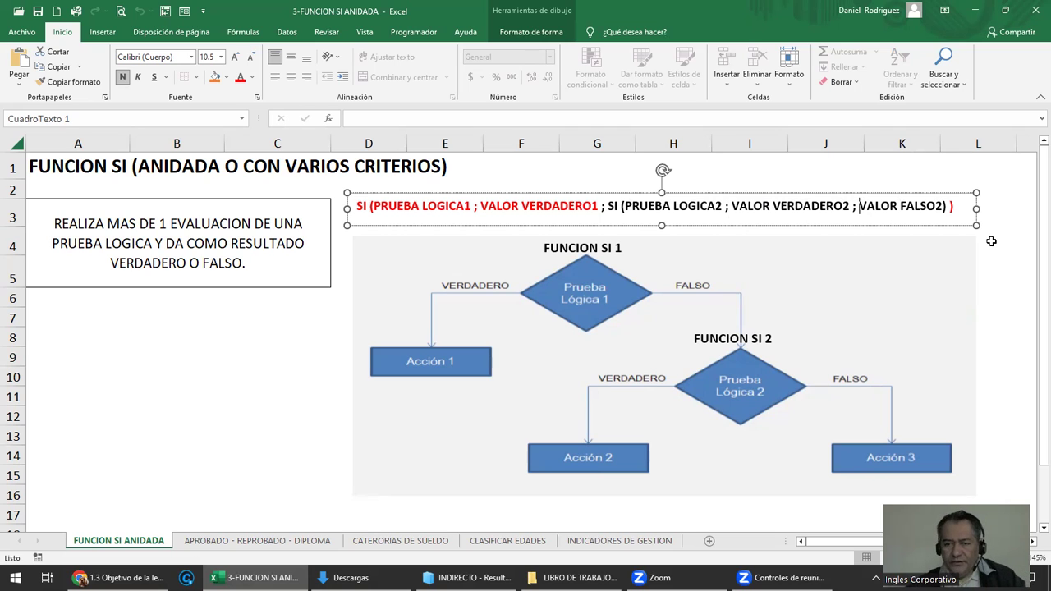
key(Delete)
key(Delete)
key(Delete)
key(Delete)
key(Delete)
key(Delete)
key(Delete)
key(Delete)
key(Delete)
key(Delete)
key(Delete)
key(Delete)
text(si)
key(BackSpace)
key(BackSpace)
text(SIR)
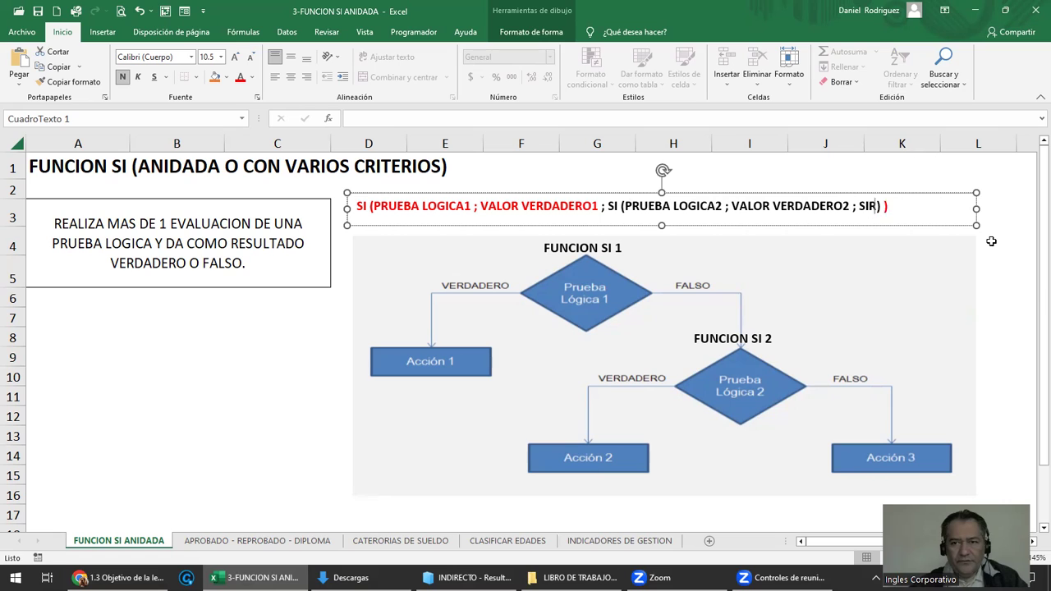
key(BackSpace)
text(()
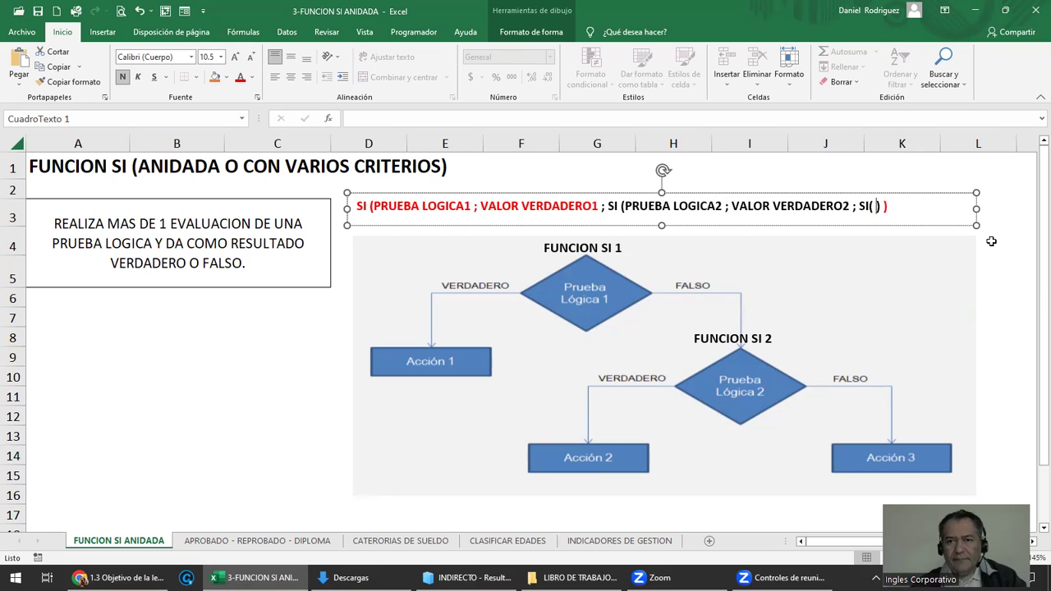
key(BackSpace)
key(BackSpace)
key(BackSpace)
key(BackSpace)
text(2)
text(FALSO)
text(VALOR)
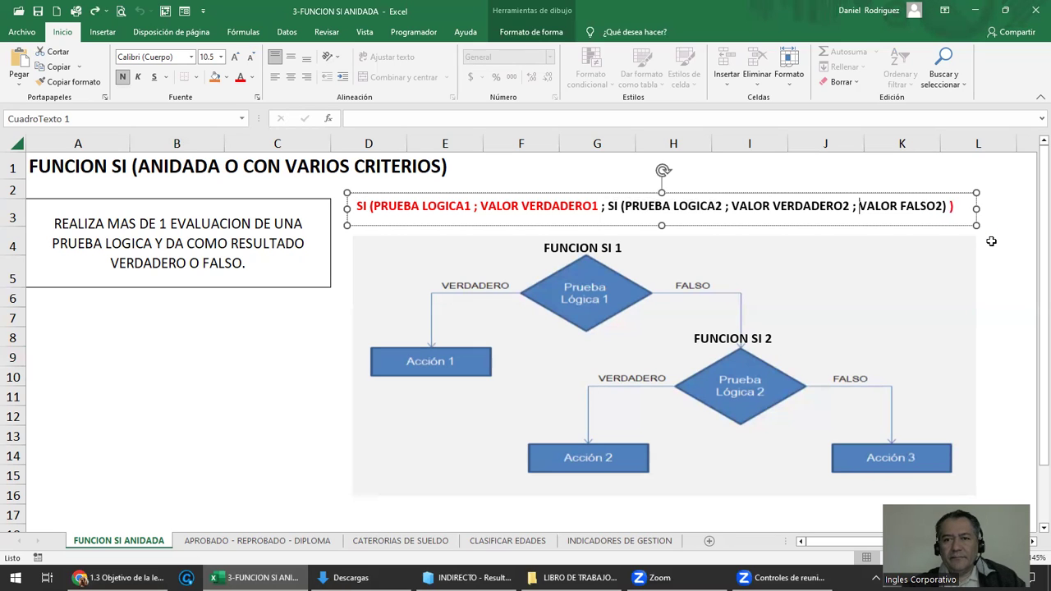
click(302, 387)
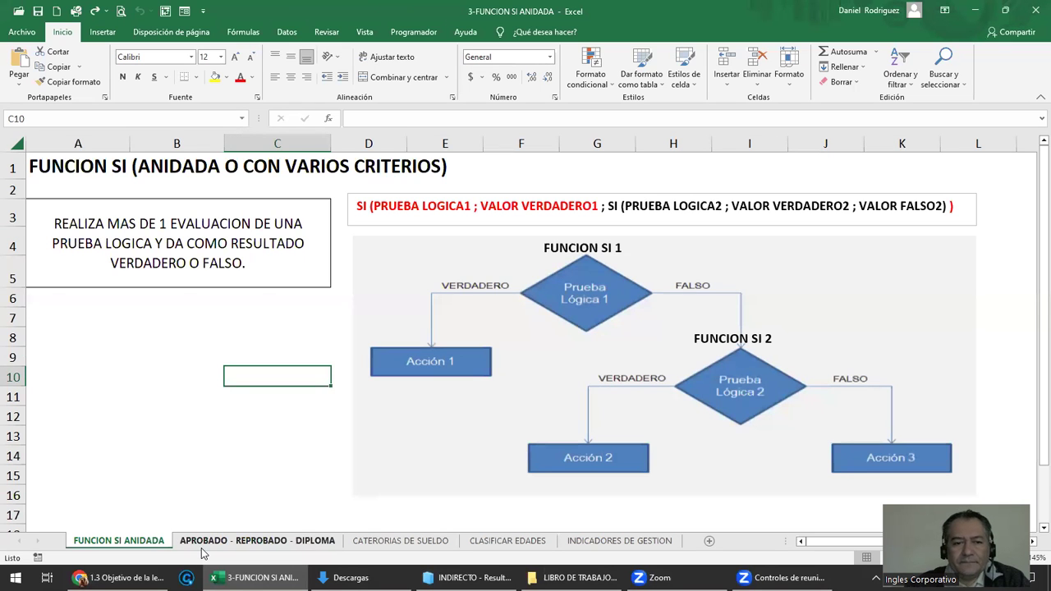
Switch to the APROBADO - REPROBADO - DIPLOMA sheet and review the student names and grades B4:B11
click(201, 546)
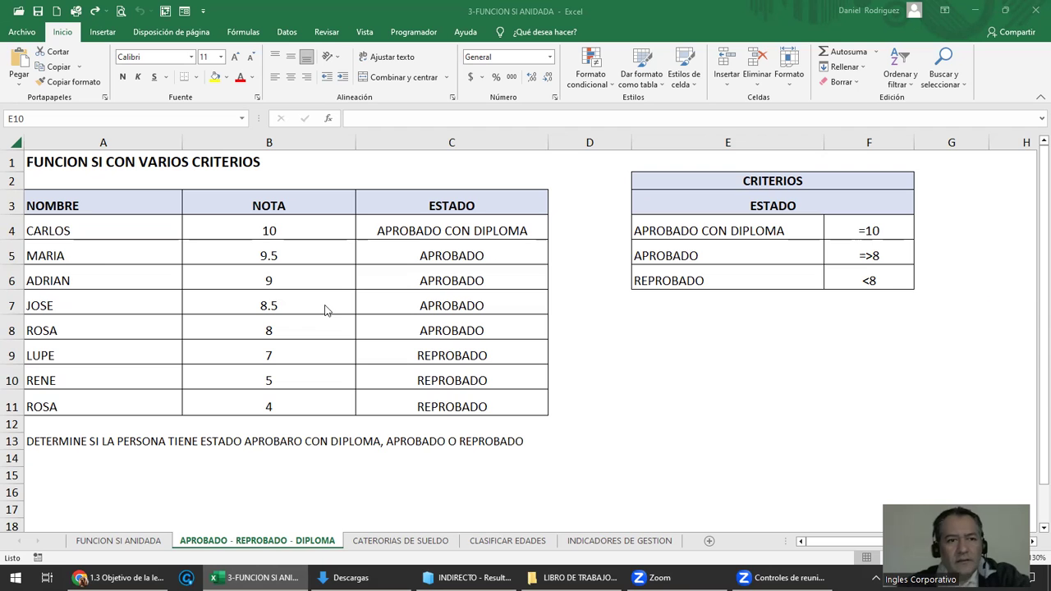
drag(87, 220, 80, 407)
drag(269, 231, 269, 407)
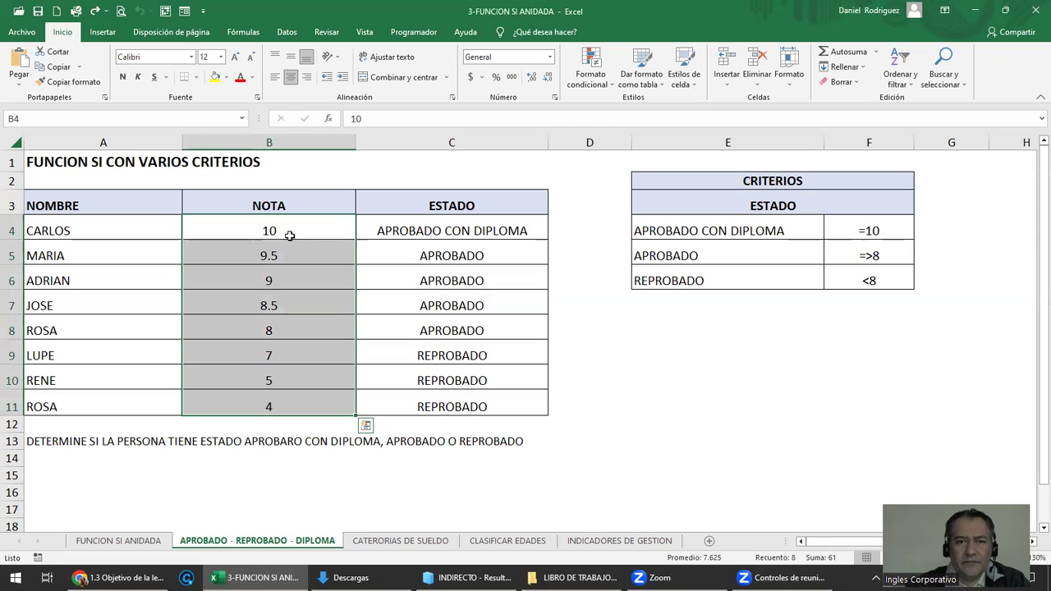
Review the criteria =10, =>8 and <8, then check the nested SI formula in C5
click(822, 183)
click(787, 207)
click(709, 228)
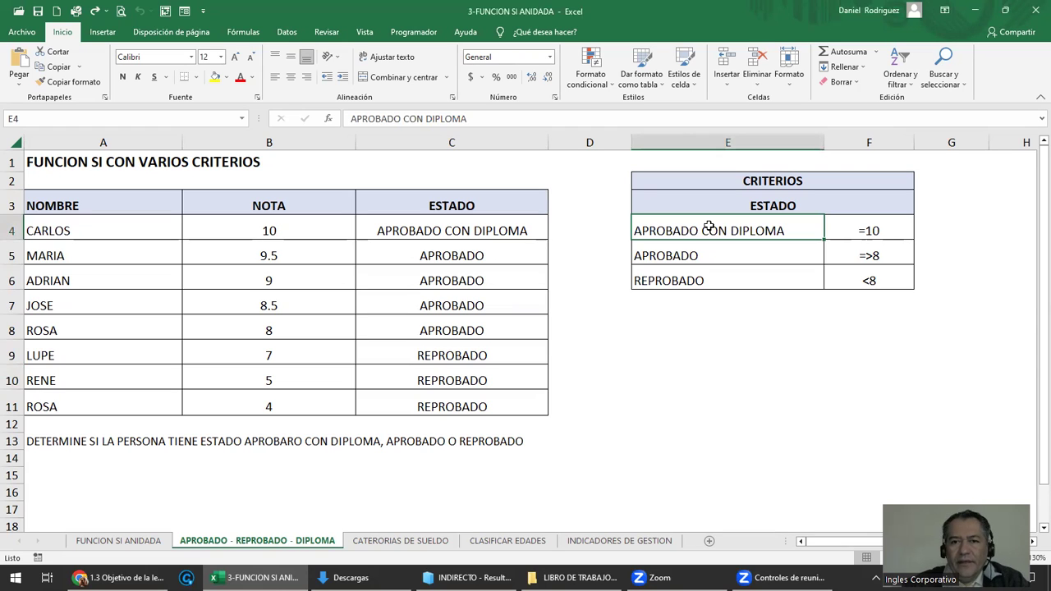
click(866, 224)
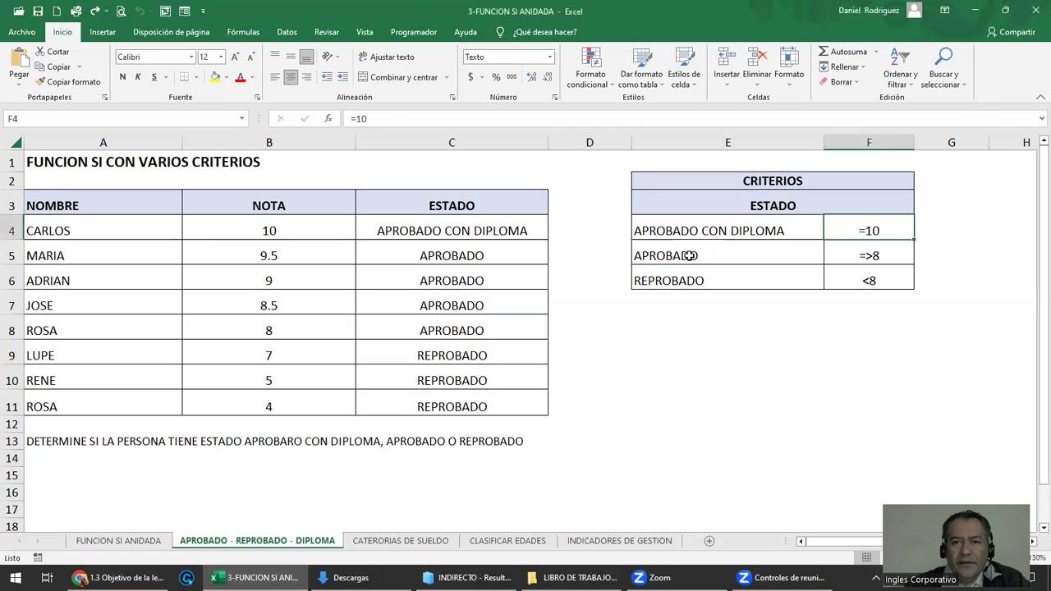
click(690, 255)
click(863, 257)
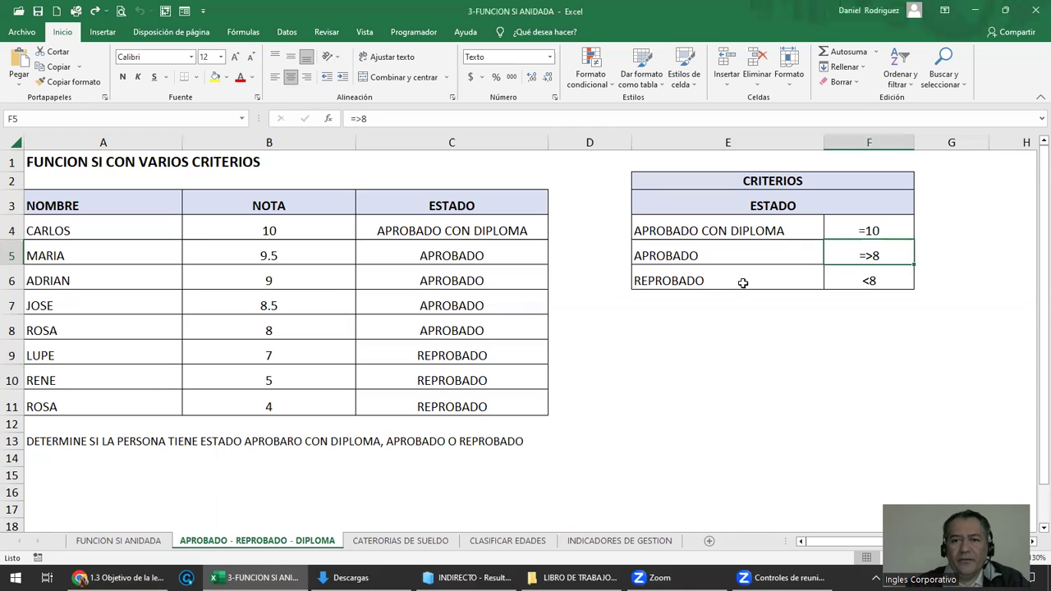
click(870, 281)
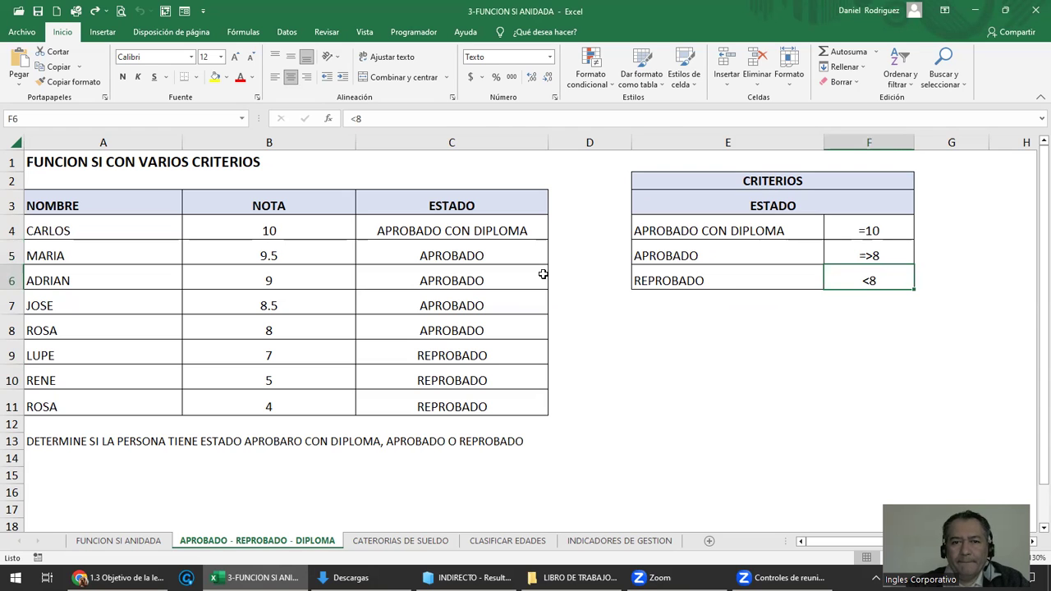
click(515, 251)
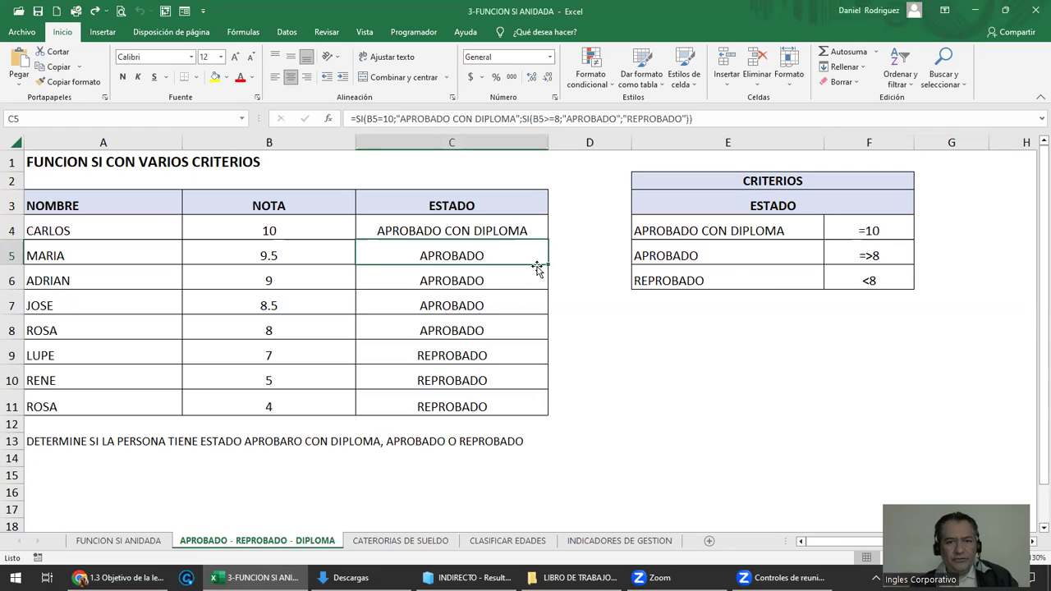
key(Up)
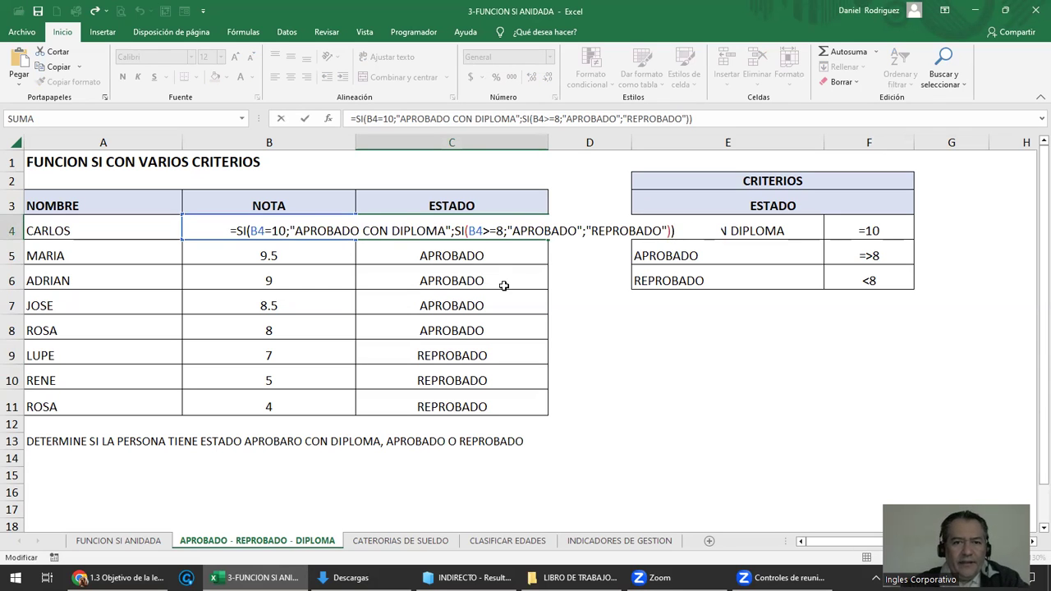
key(Return)
click(441, 231)
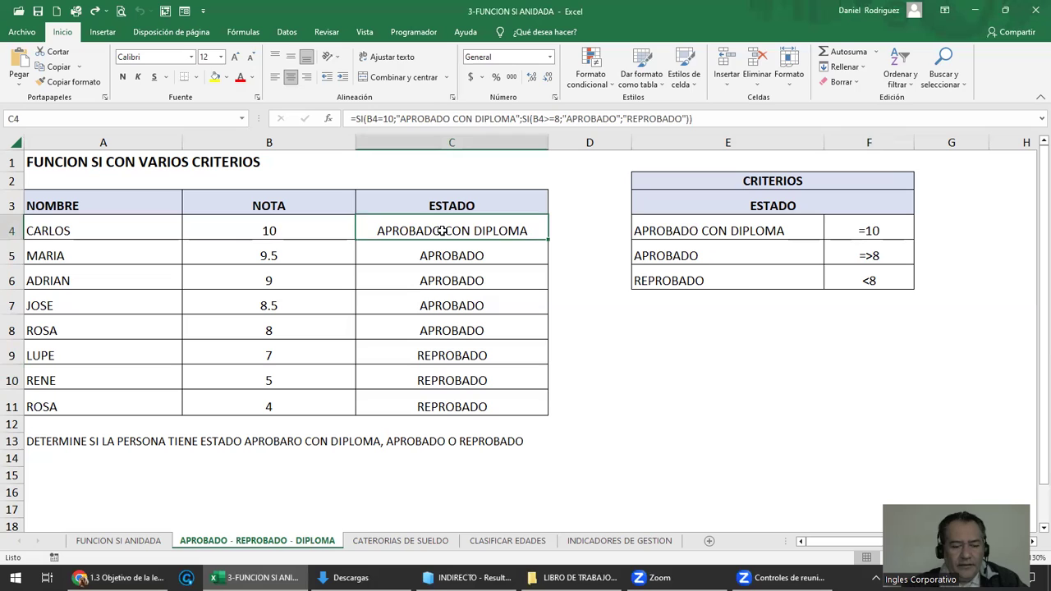
double_click(442, 231)
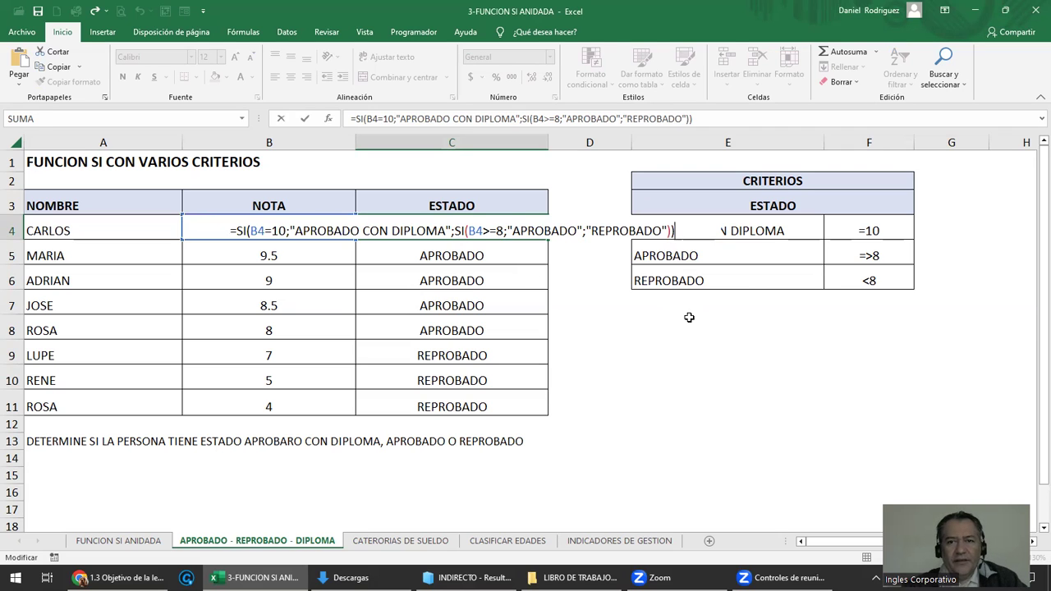
key(ctrl+Return)
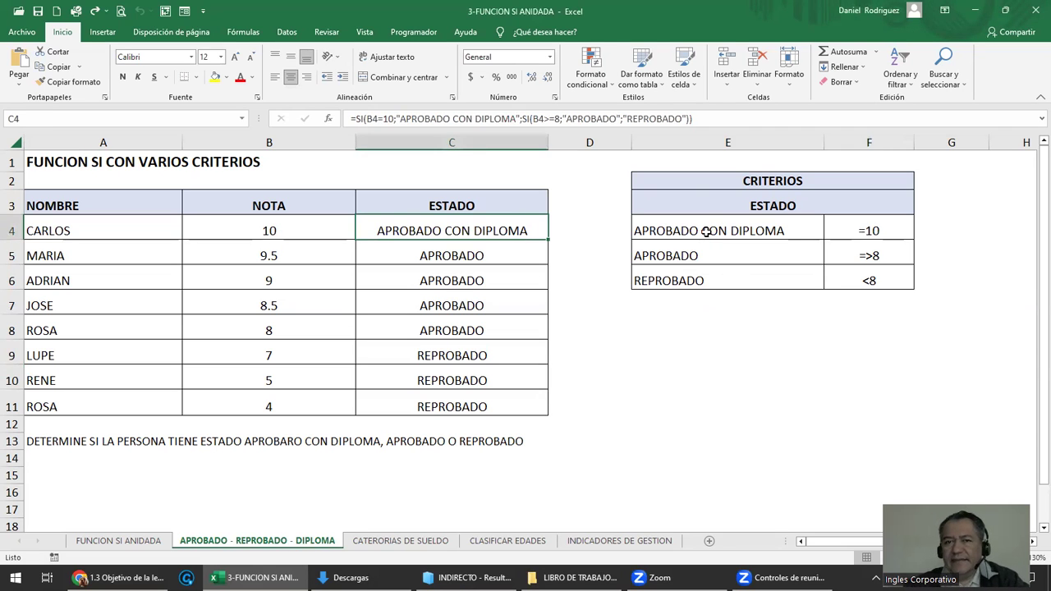
drag(706, 231, 868, 281)
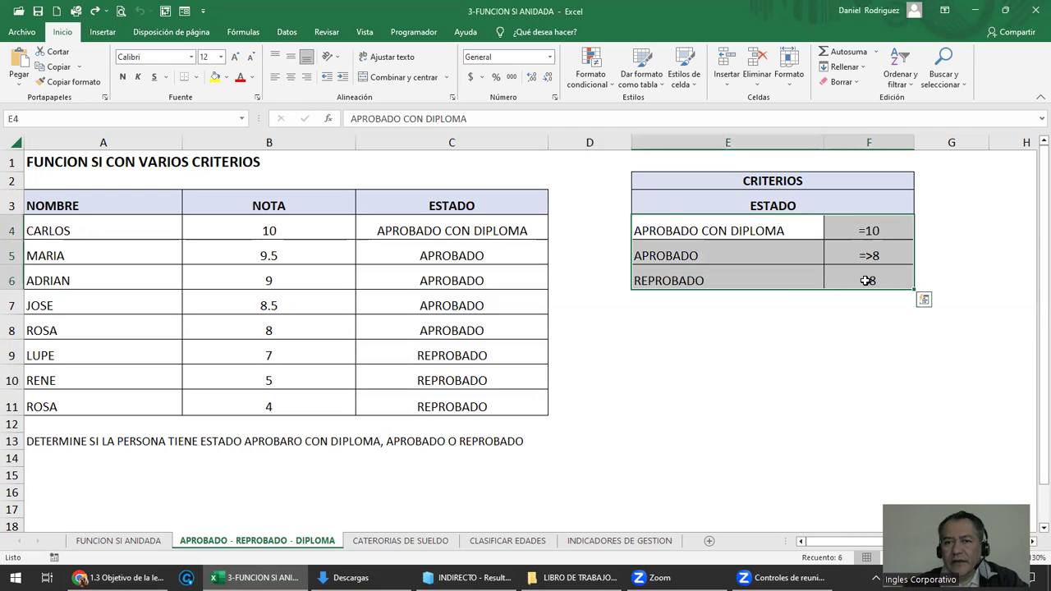
Change the criteria heading in E2 to TENEMOS 3 CRITERIOS
double_click(793, 183)
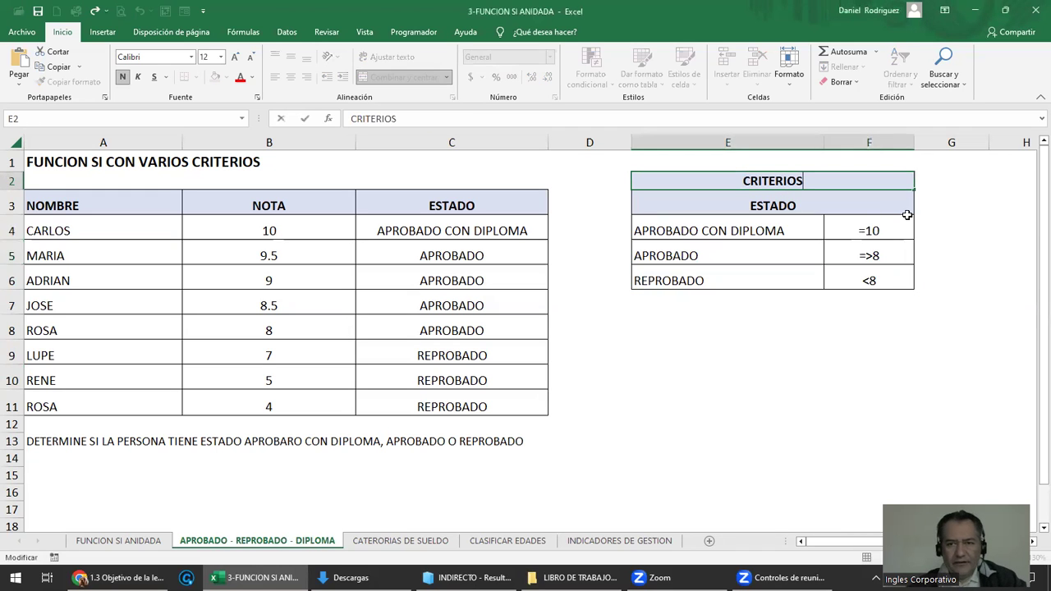
text( 3)
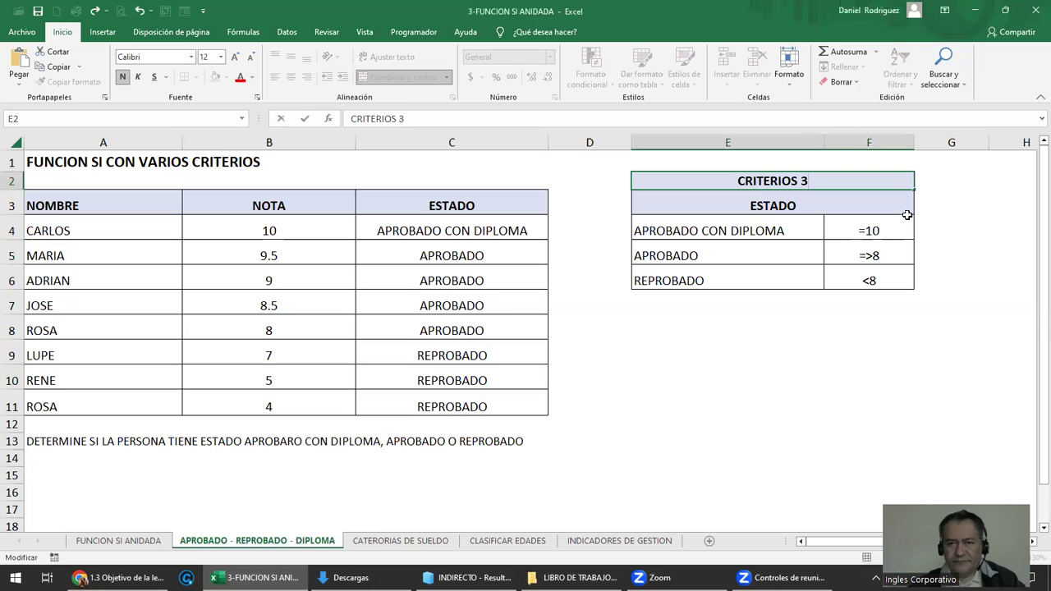
key(BackSpace)
key(BackSpace)
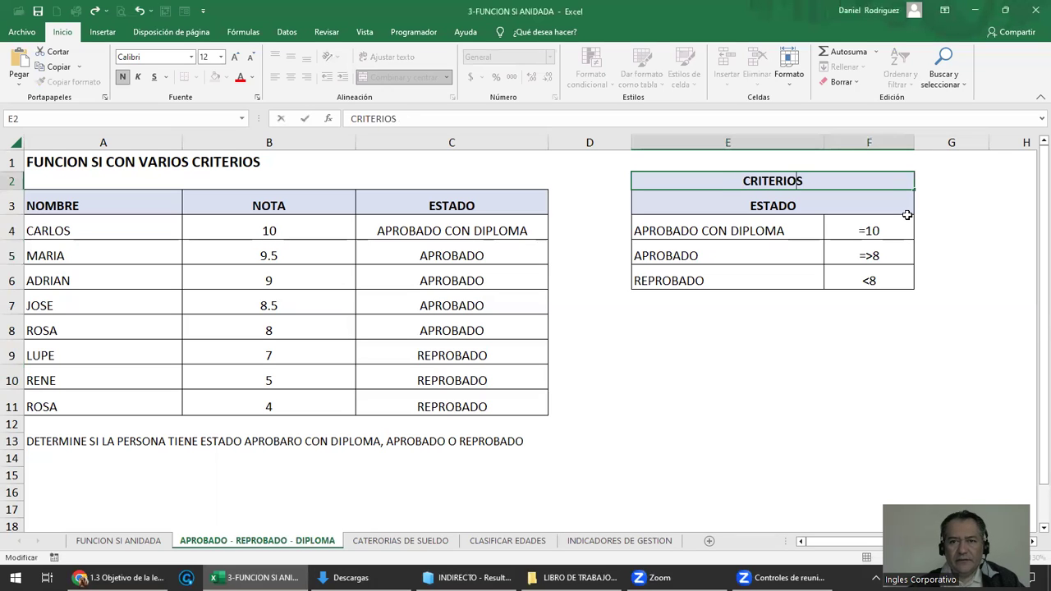
text(TENEMOS 3)
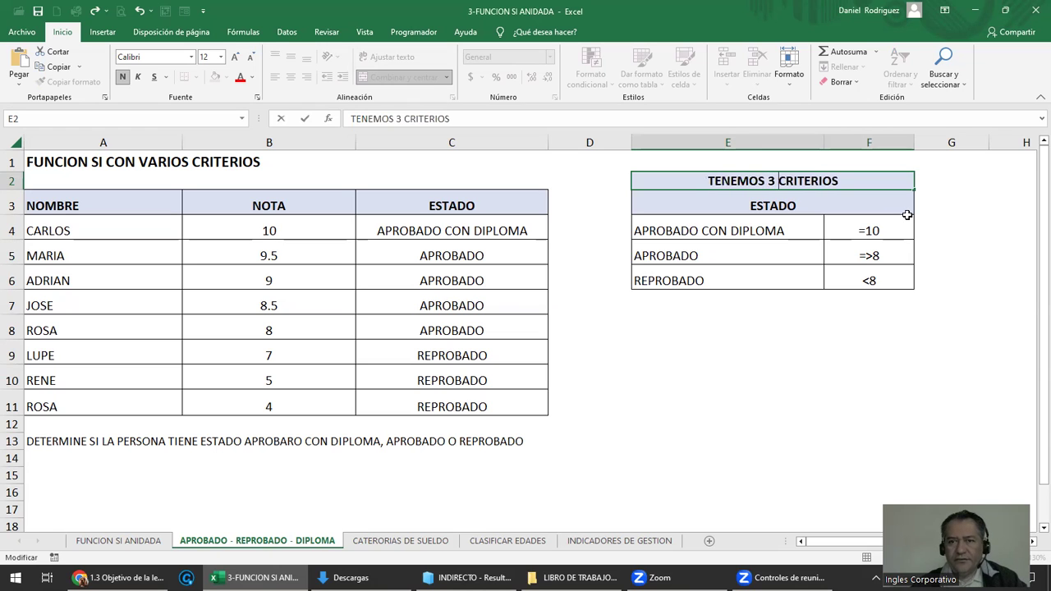
key(Return)
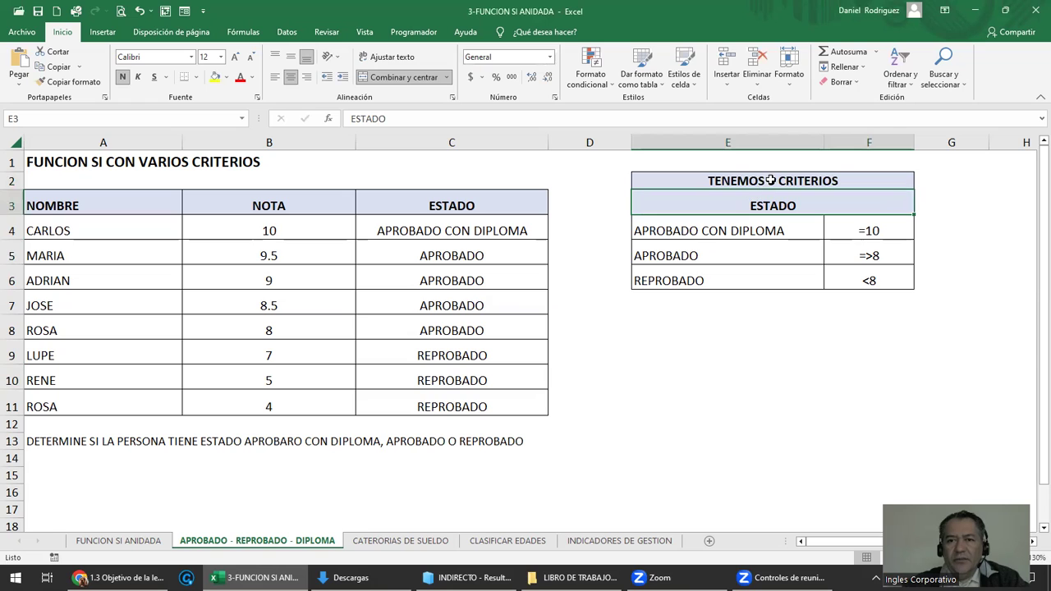
Review the three criteria: APROBADO CON DIPLOMA, APROBADO and REPROBADO
drag(753, 230, 753, 275)
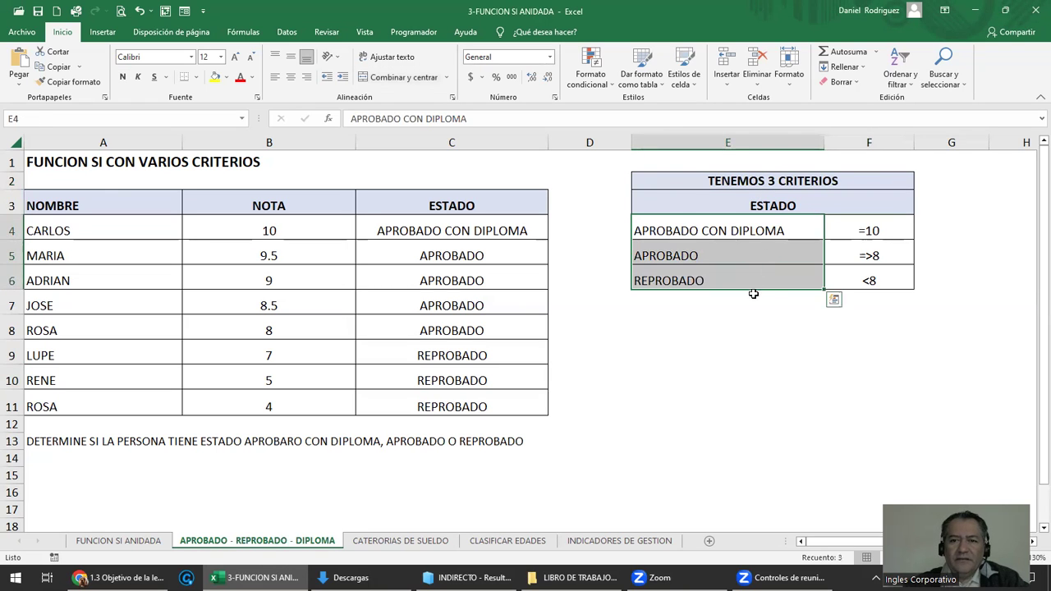
click(744, 299)
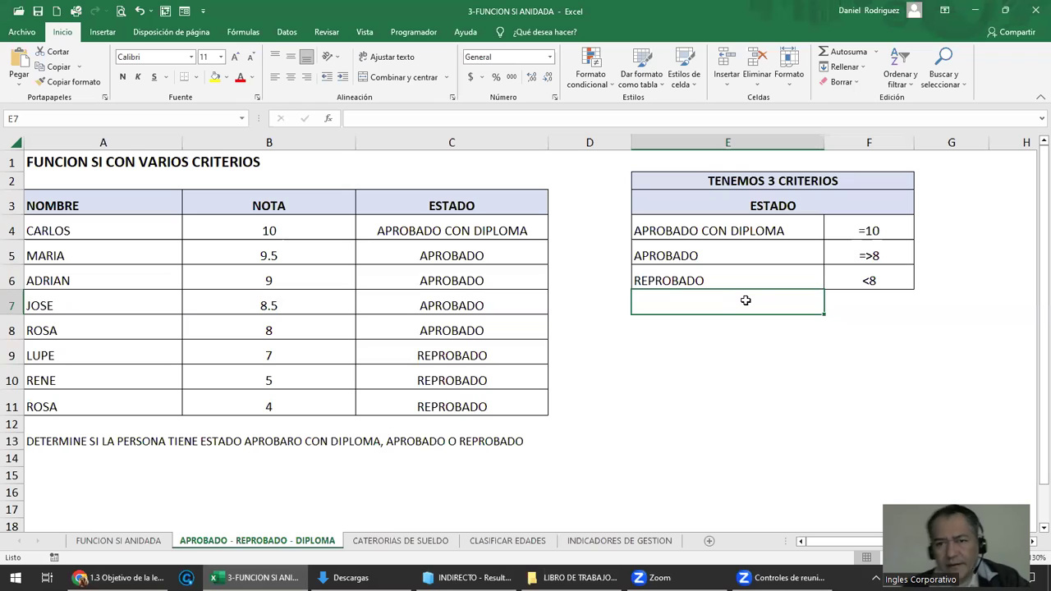
click(721, 225)
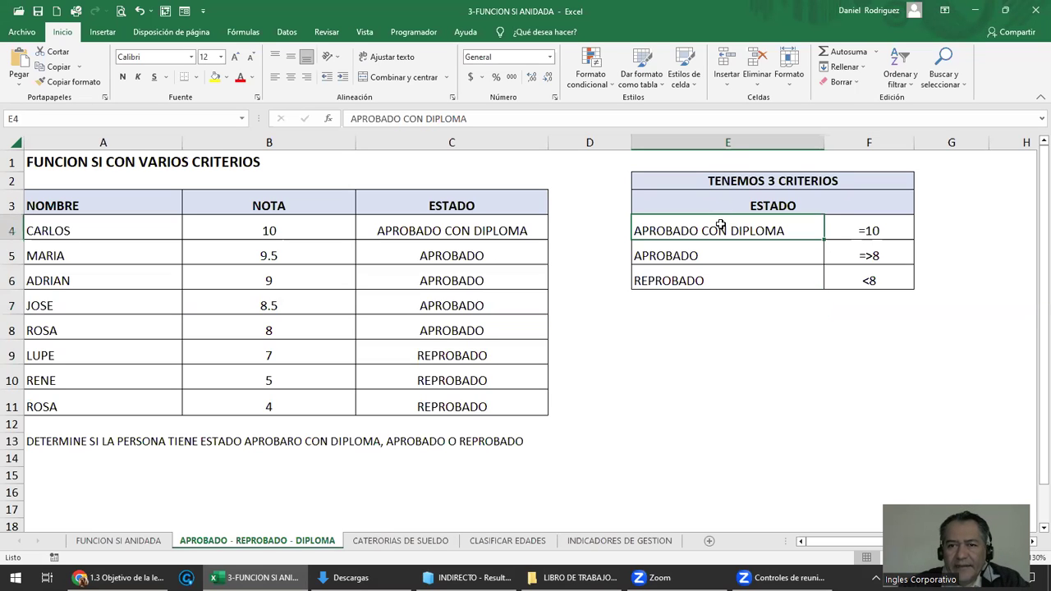
click(676, 284)
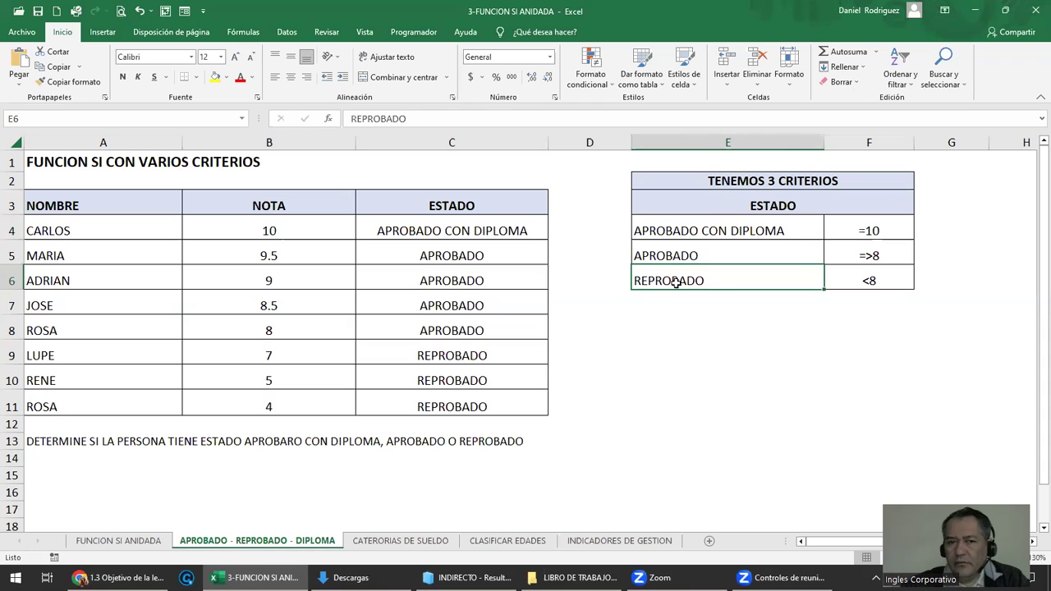
Delete the ESTADO results in column C and start a new formula in C4
click(486, 238)
double_click(485, 239)
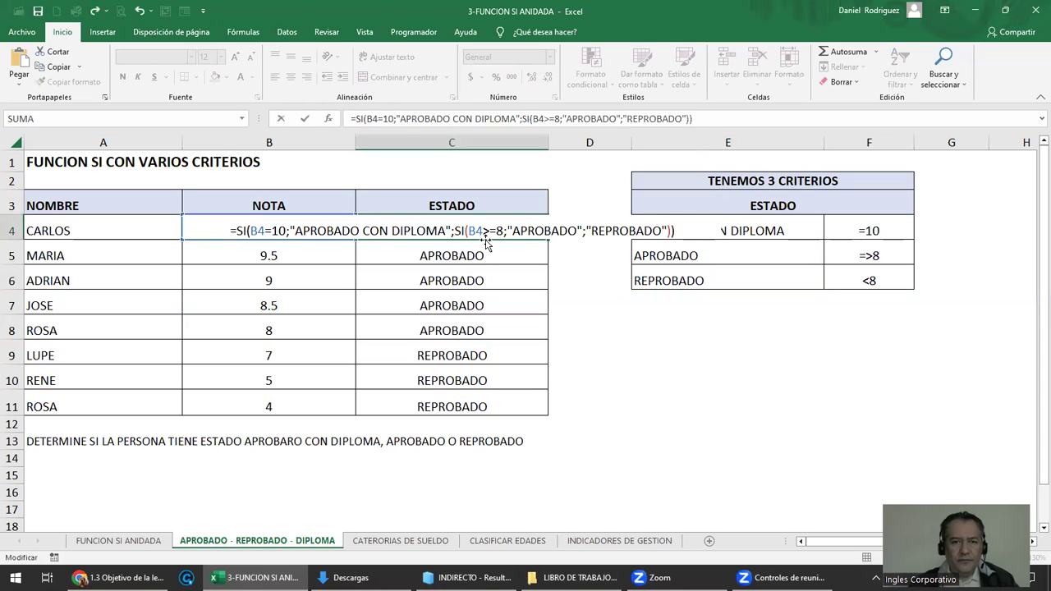
key(ctrl+Return)
key(shift+Down)
key(shift+Down)
key(shift+Down)
key(shift+Down)
key(shift+Down)
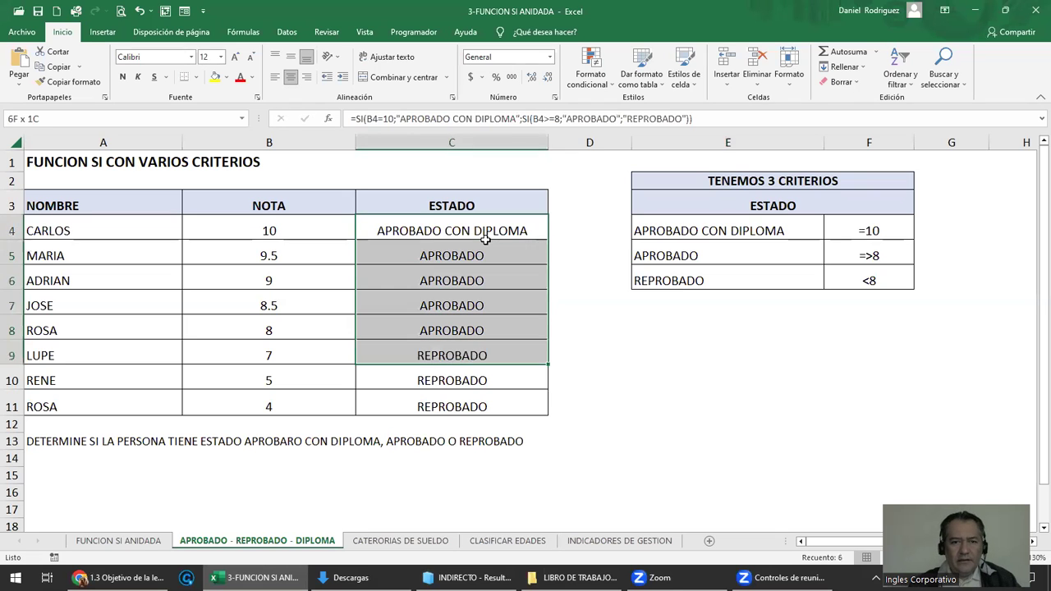
key(shift+Down)
key(shift+Down)
key(shift+Down)
key(Delete)
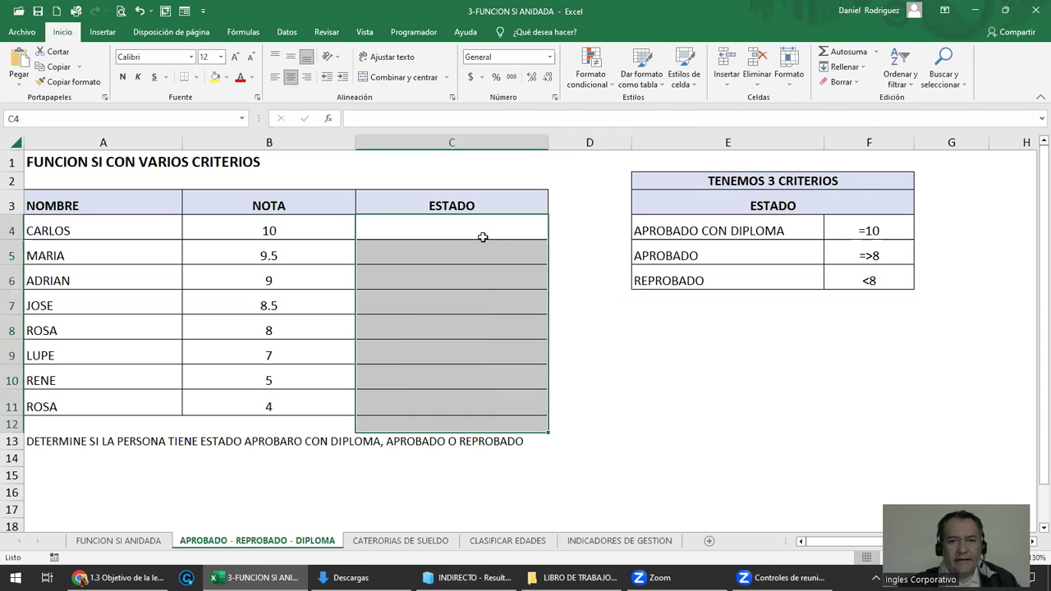
click(487, 237)
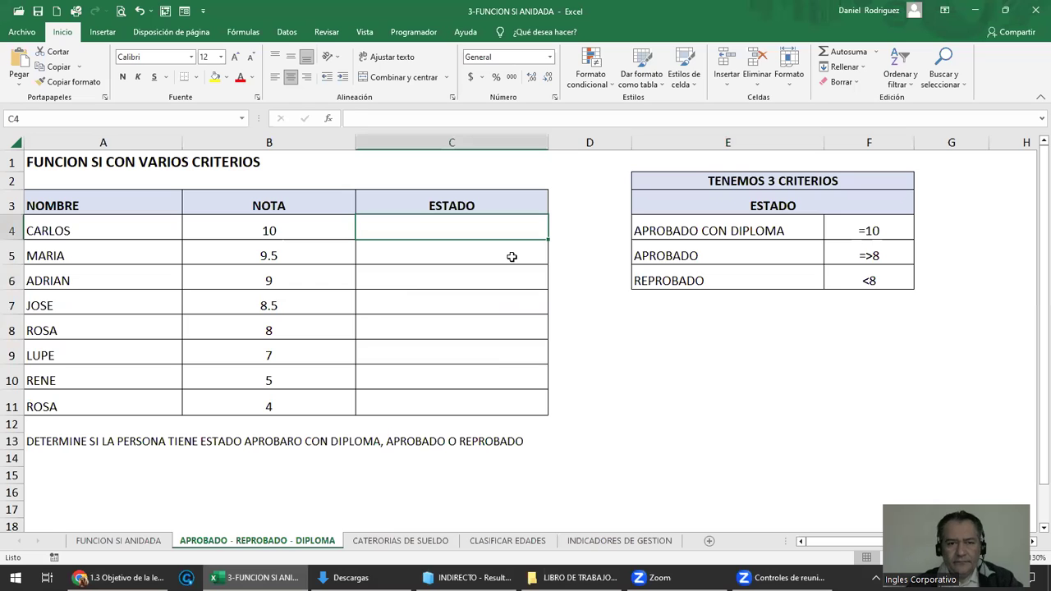
text(=)
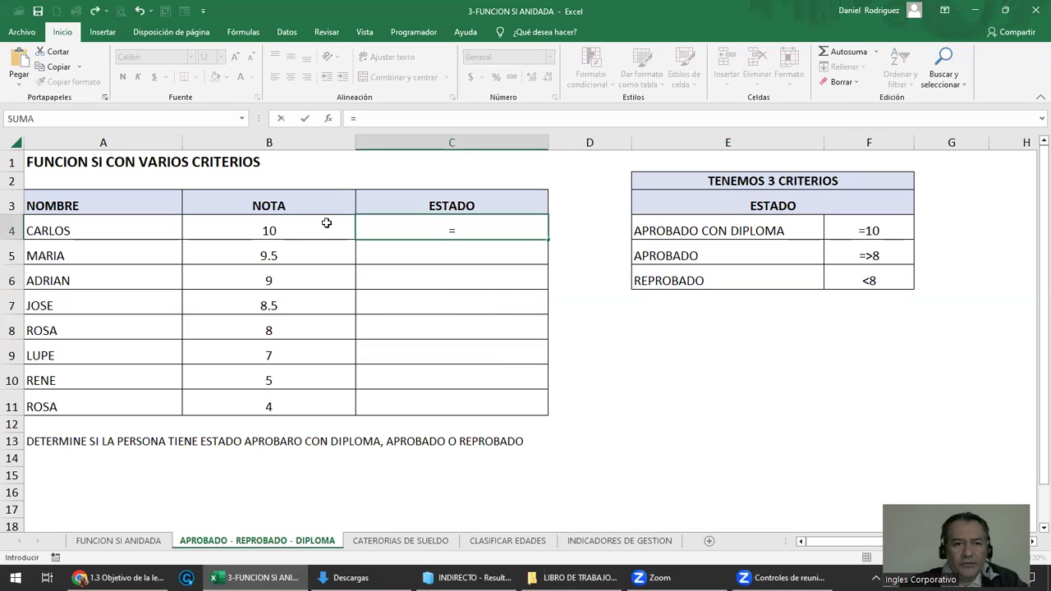
Enter =SI(B4=10;"APROBADO CON DIPLONA";SI(B4 as the start of C4's nested formula
click(252, 227)
key(BackSpace)
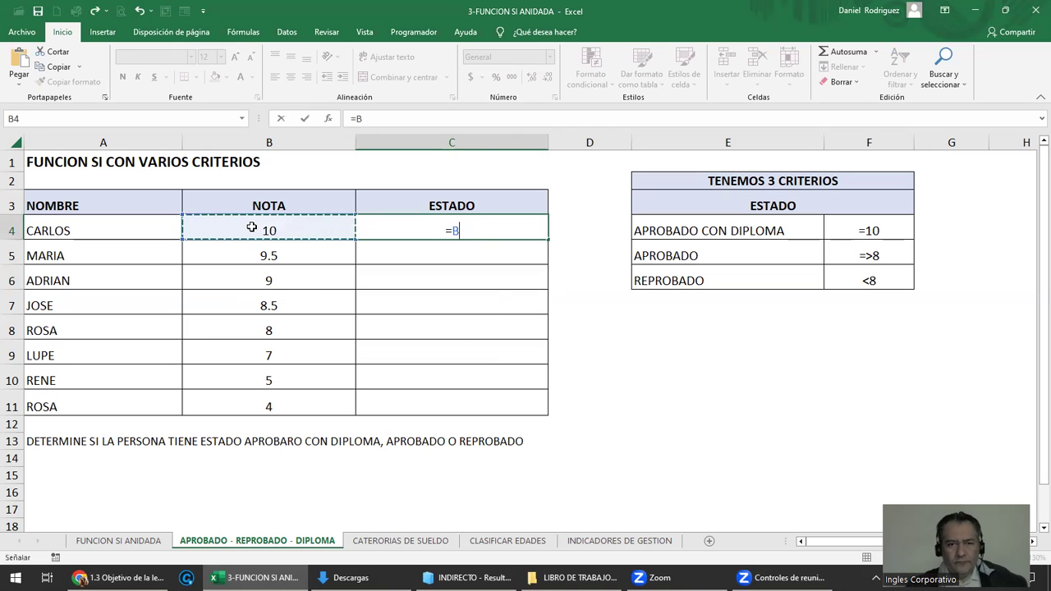
key(BackSpace)
text(SI()
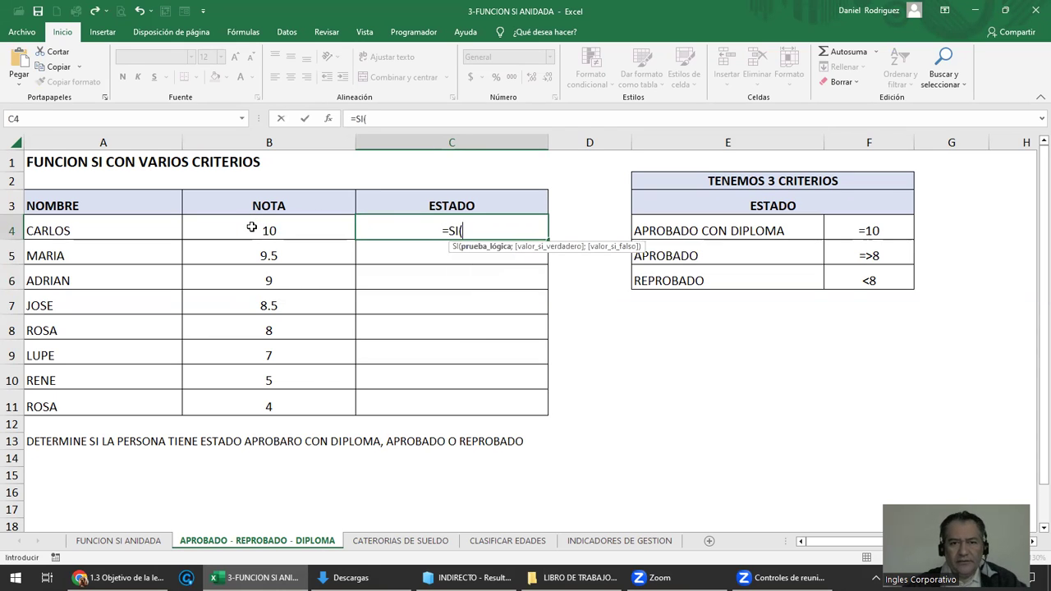
click(254, 227)
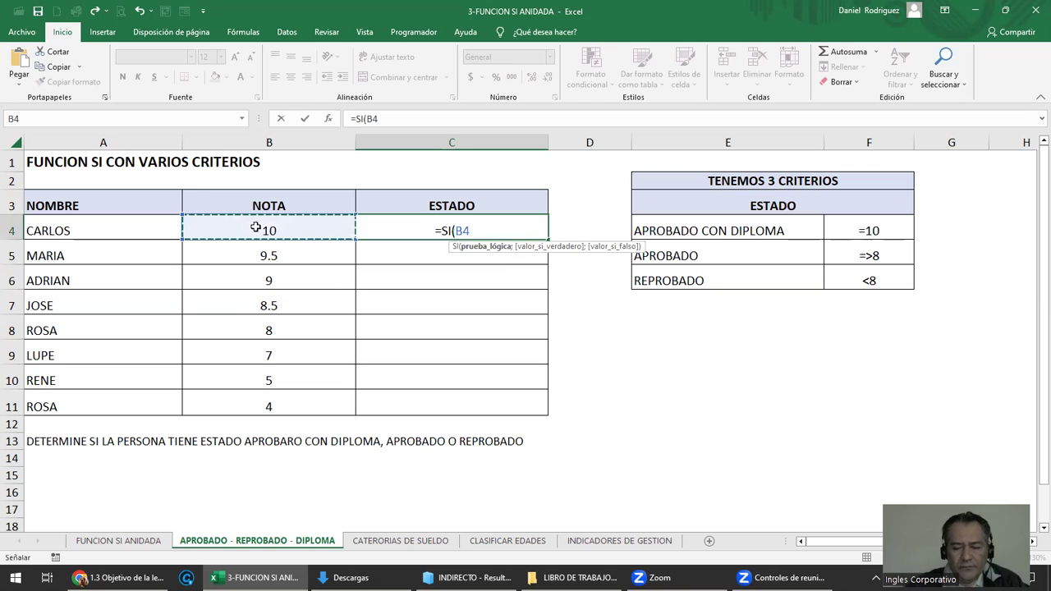
text(=10)
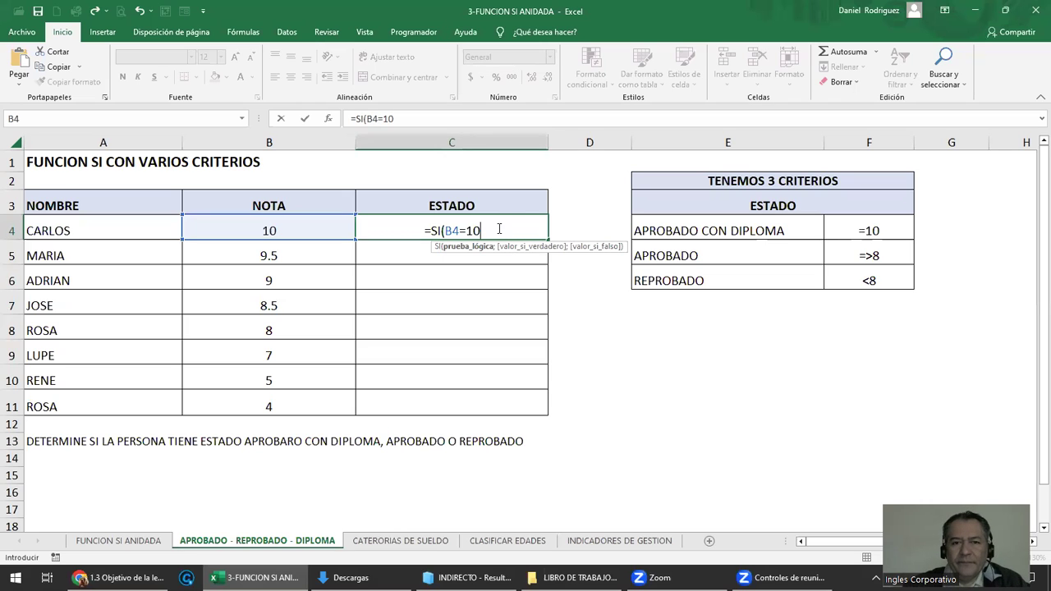
text(;)
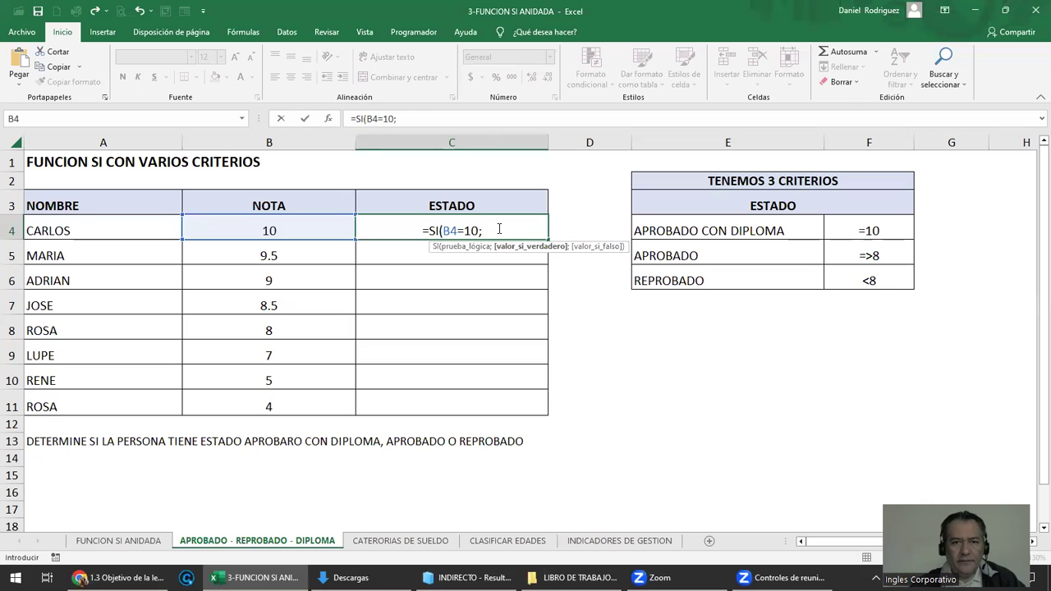
text(")
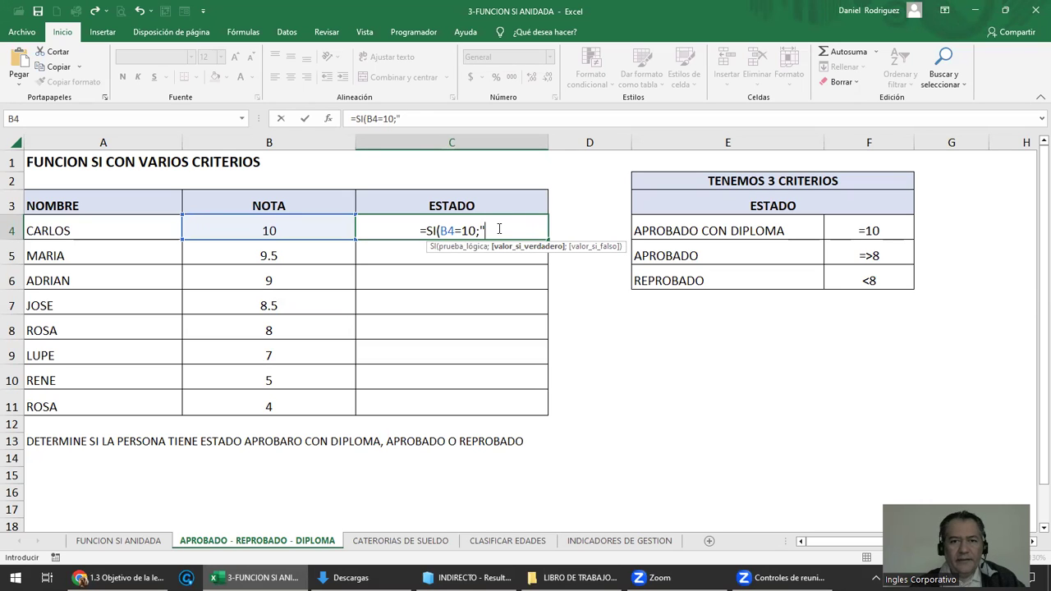
text(APROBADO CON DIP)
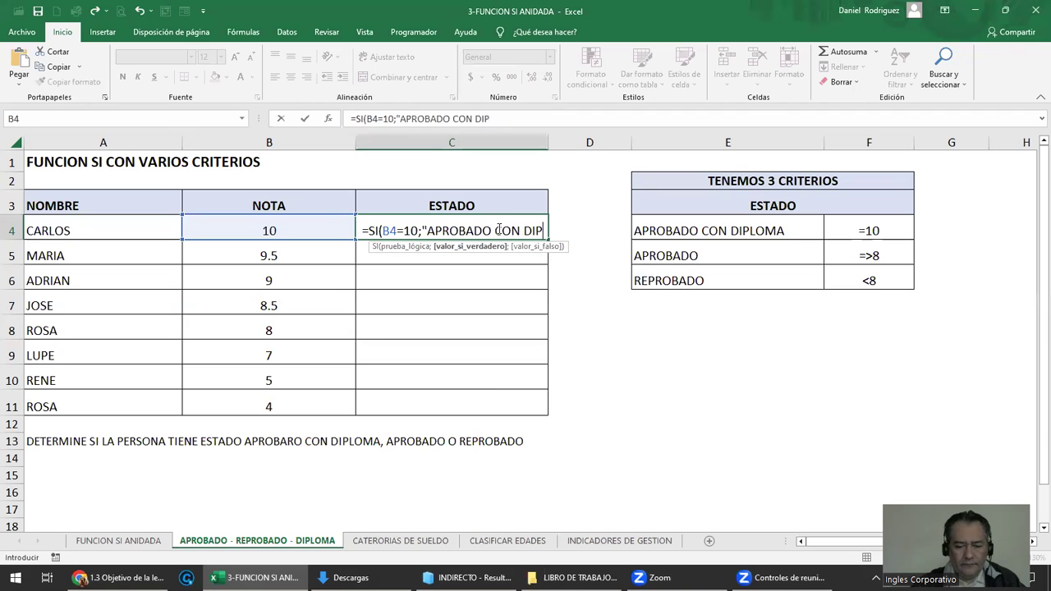
text(LONA")
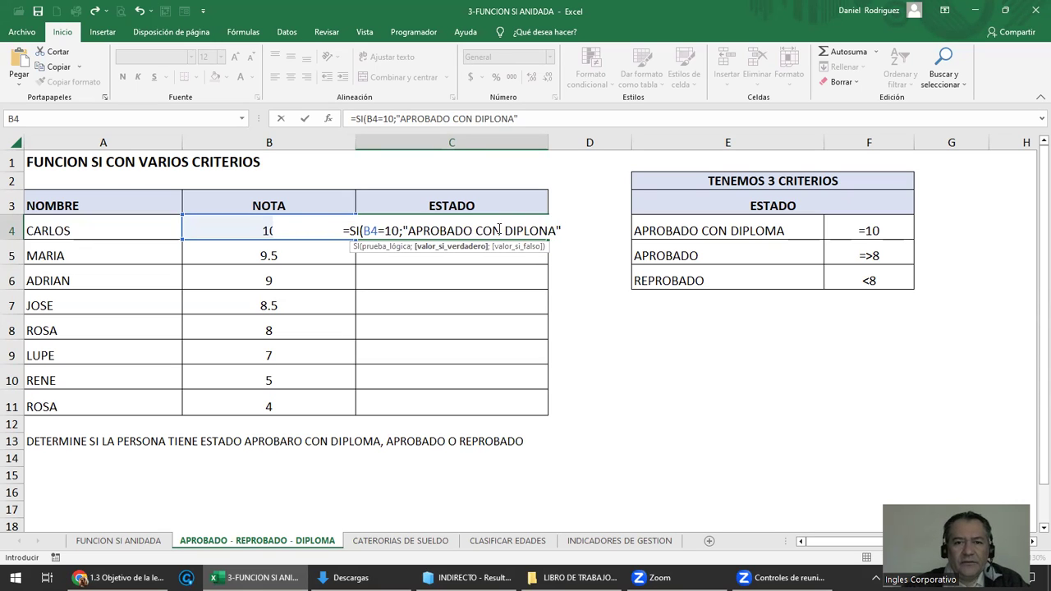
text(;)
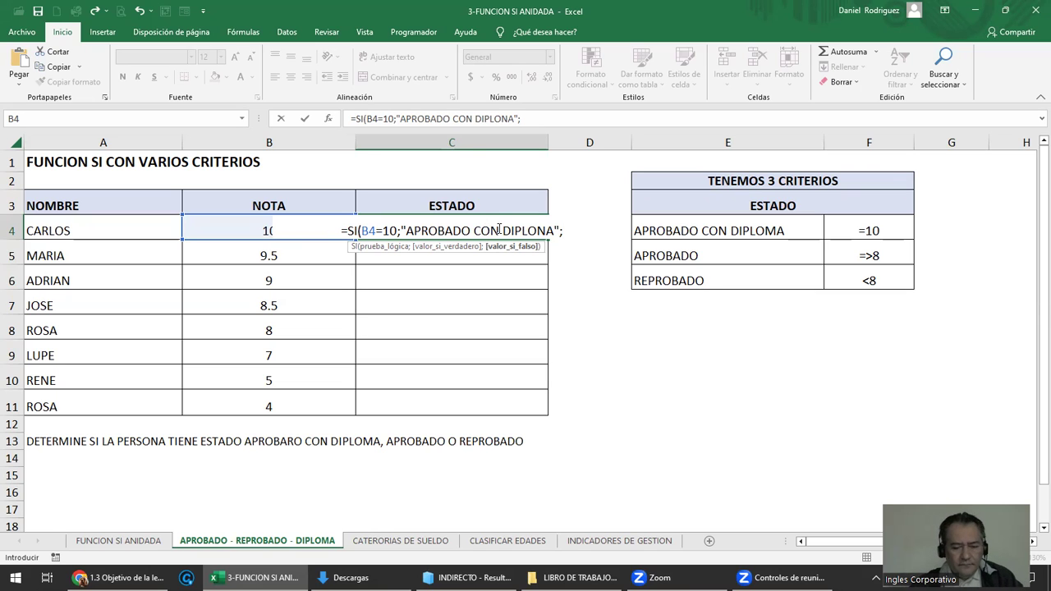
text(SI()
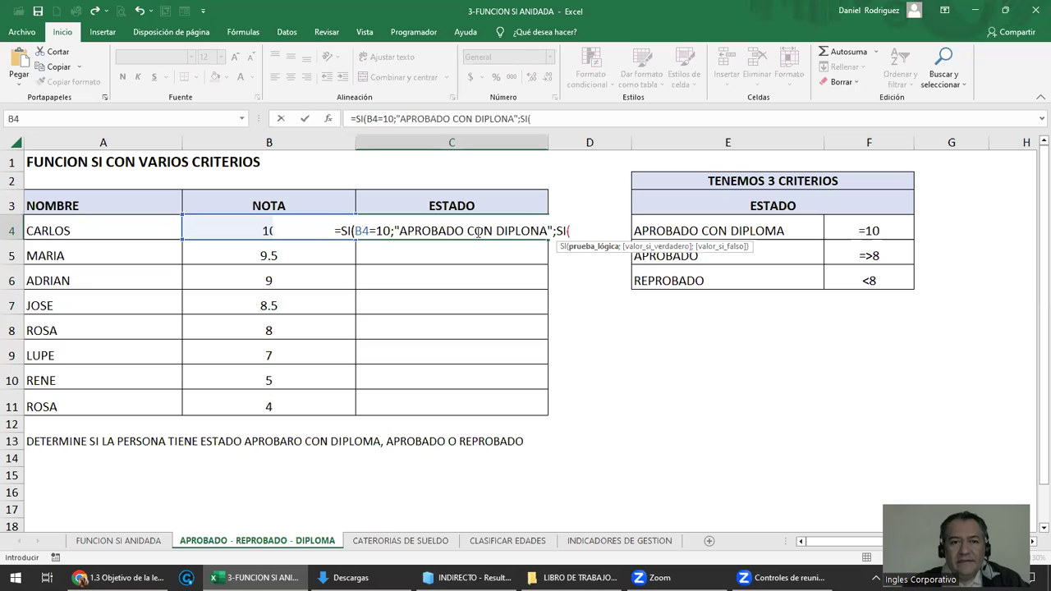
text(B)
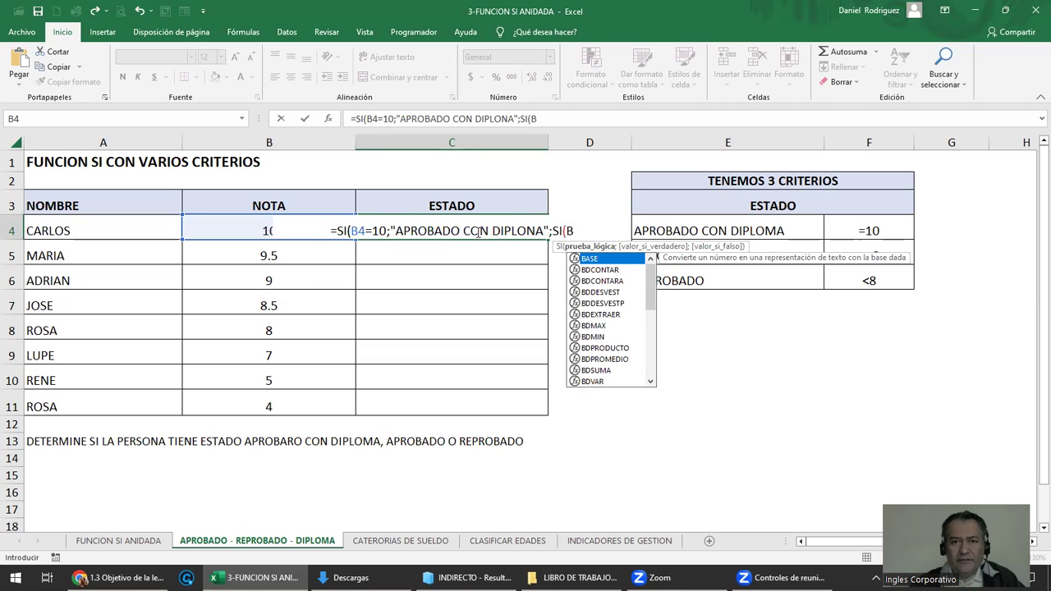
text(4)
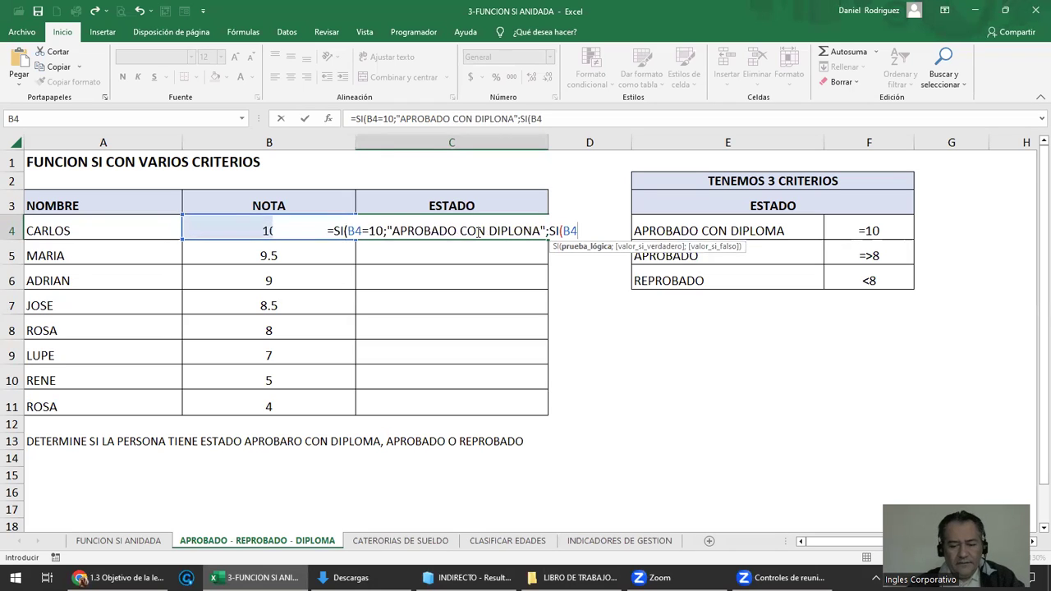
Complete the inner SI with =>8;"APROBADO";"REPROBADO" and close both parentheses
text(=>)
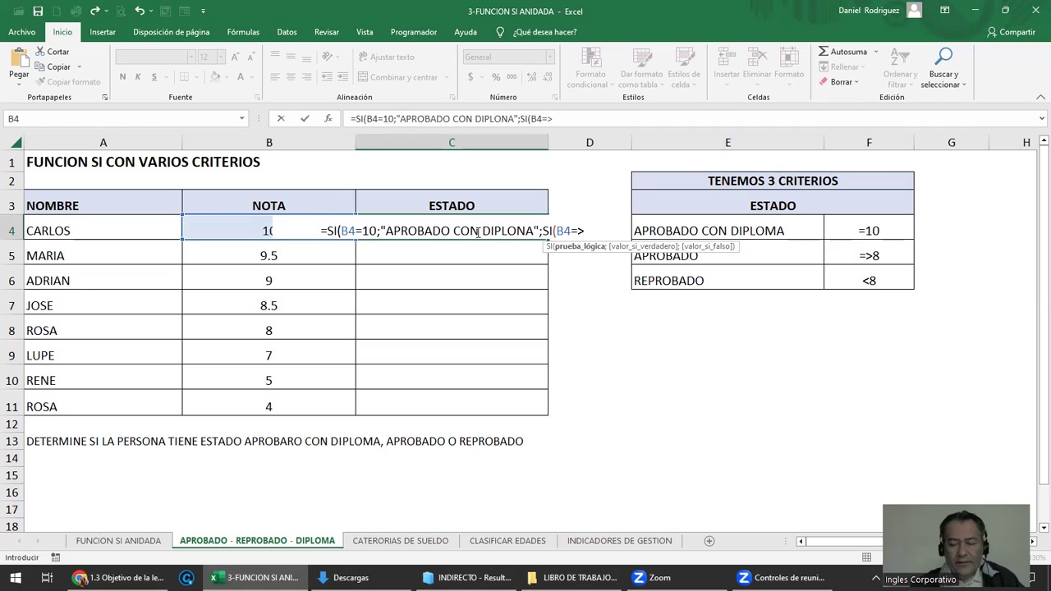
text(8)
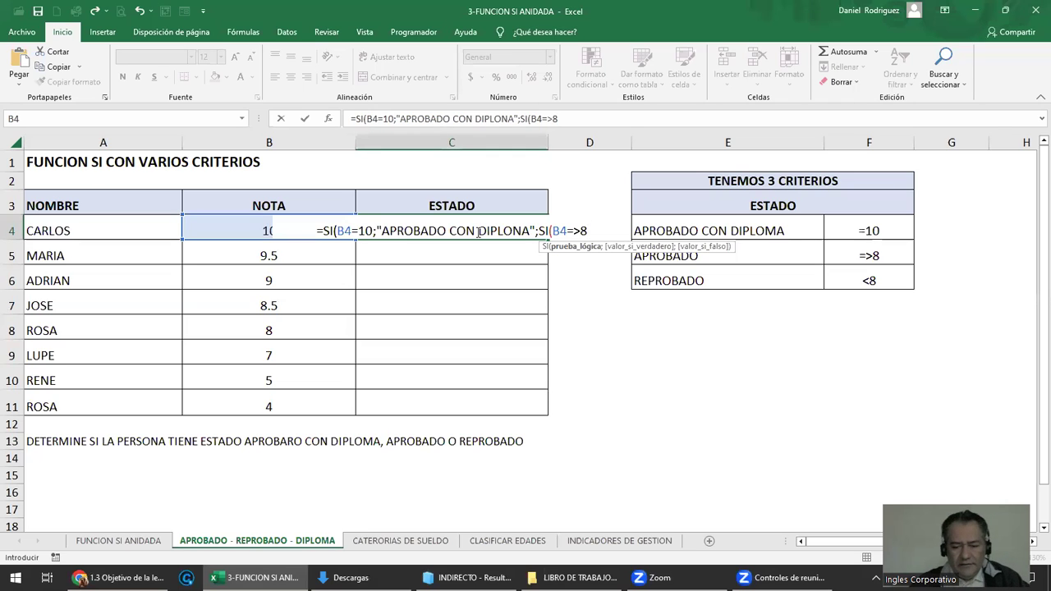
text(;)
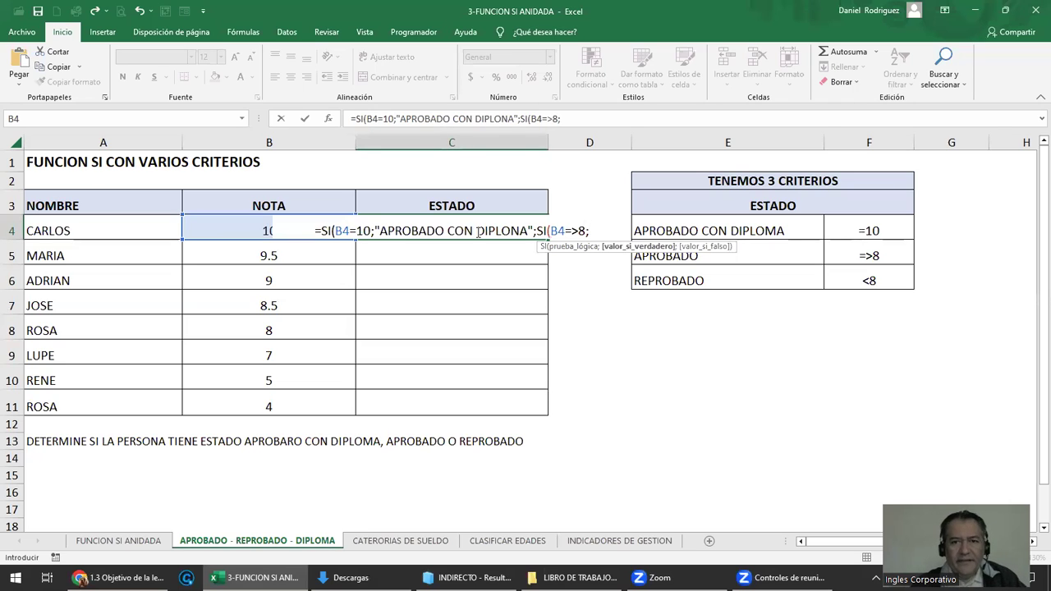
text(")
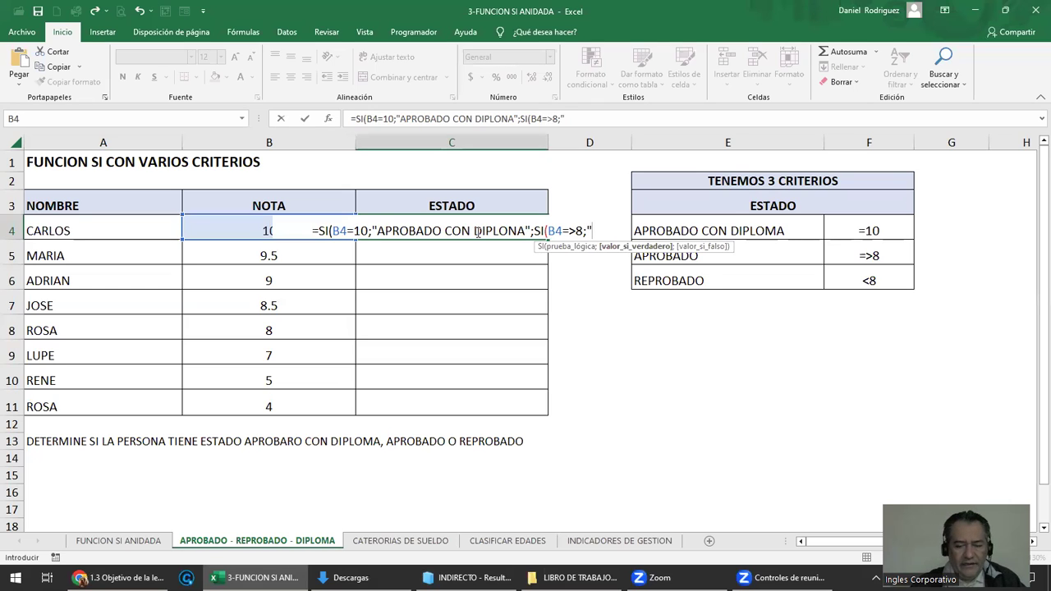
text(APROBADO)
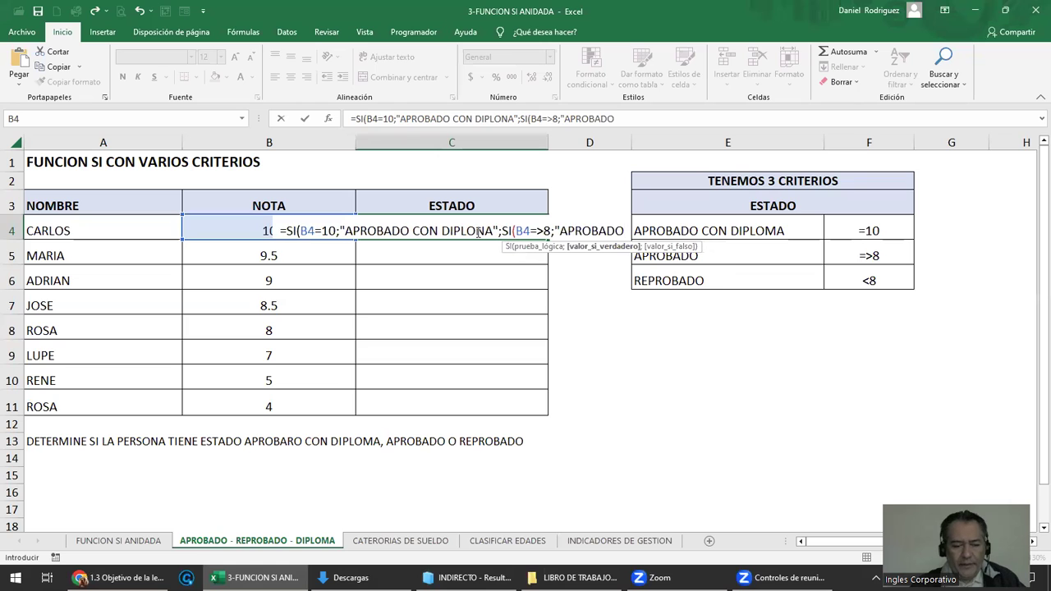
text(")
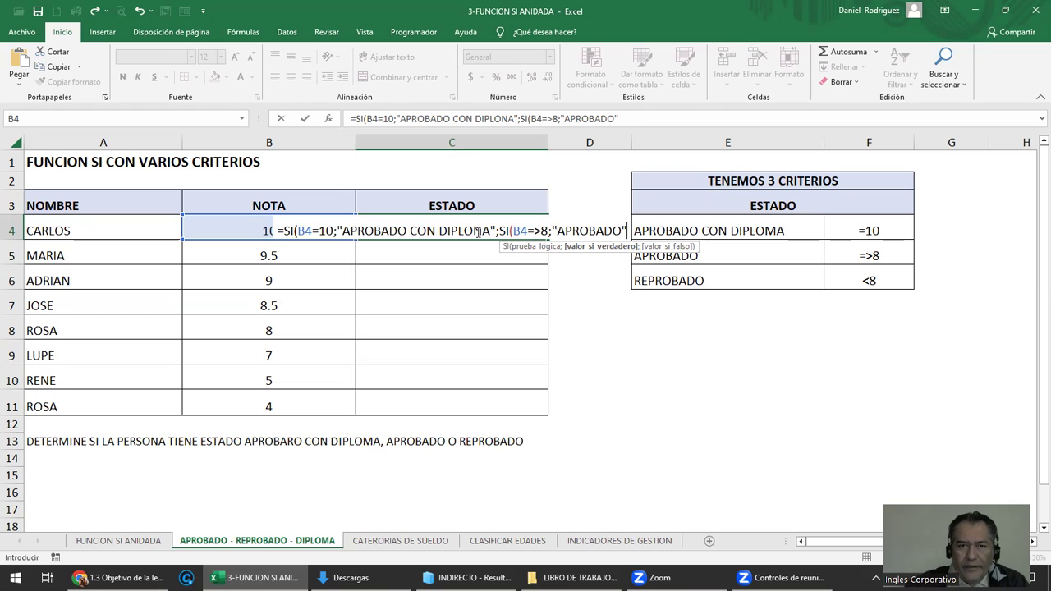
text(;)
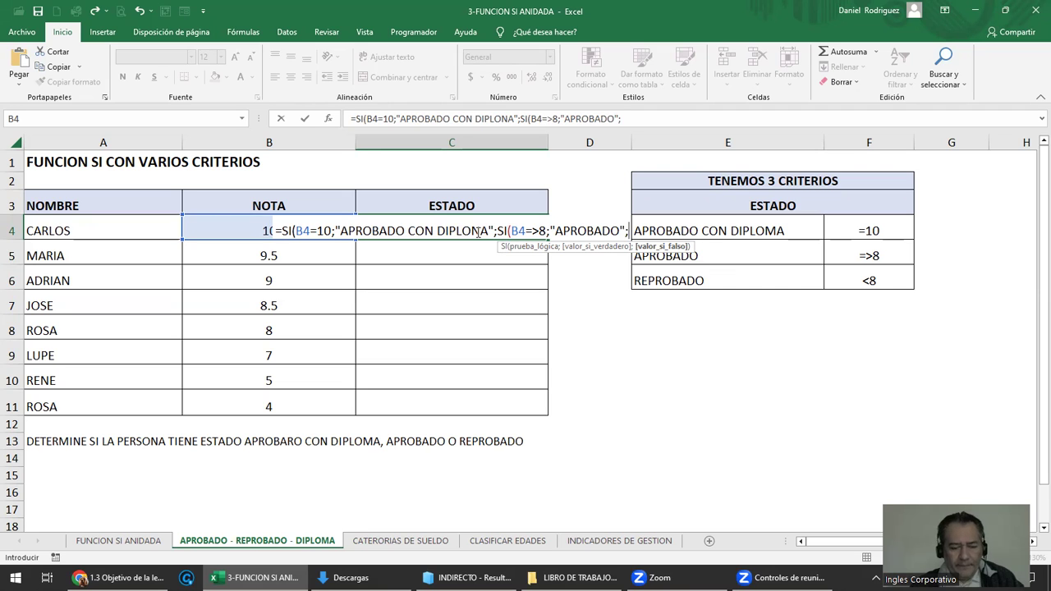
text(R)
key(BackSpace)
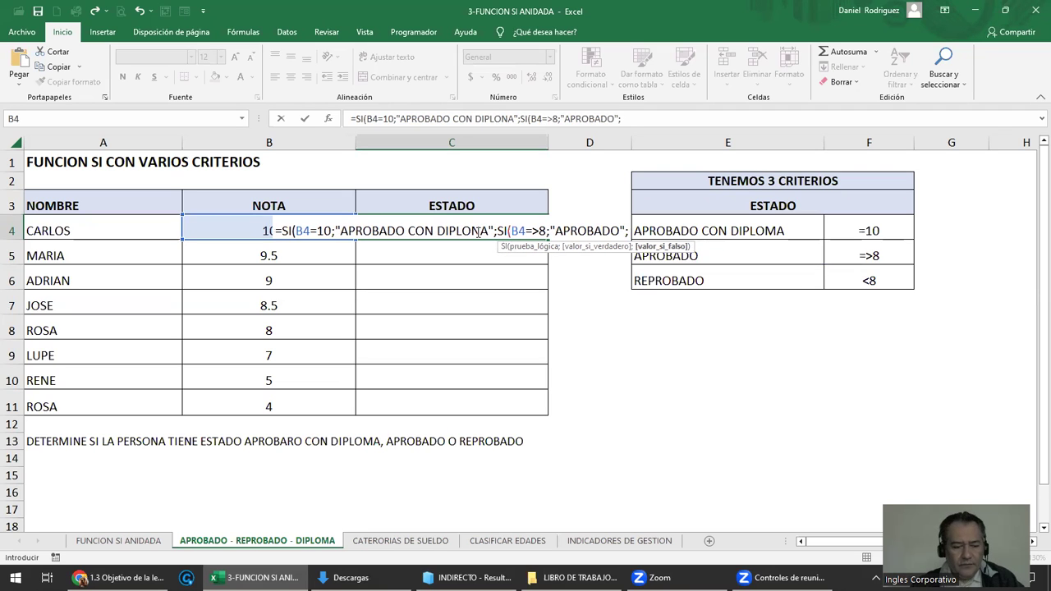
text("REPROBADO"))
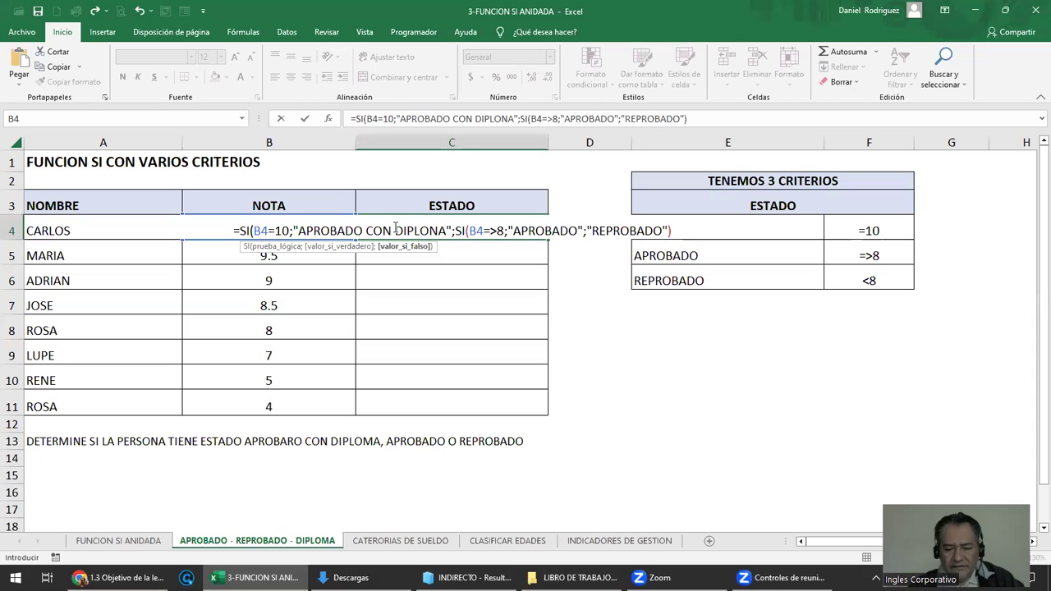
text())
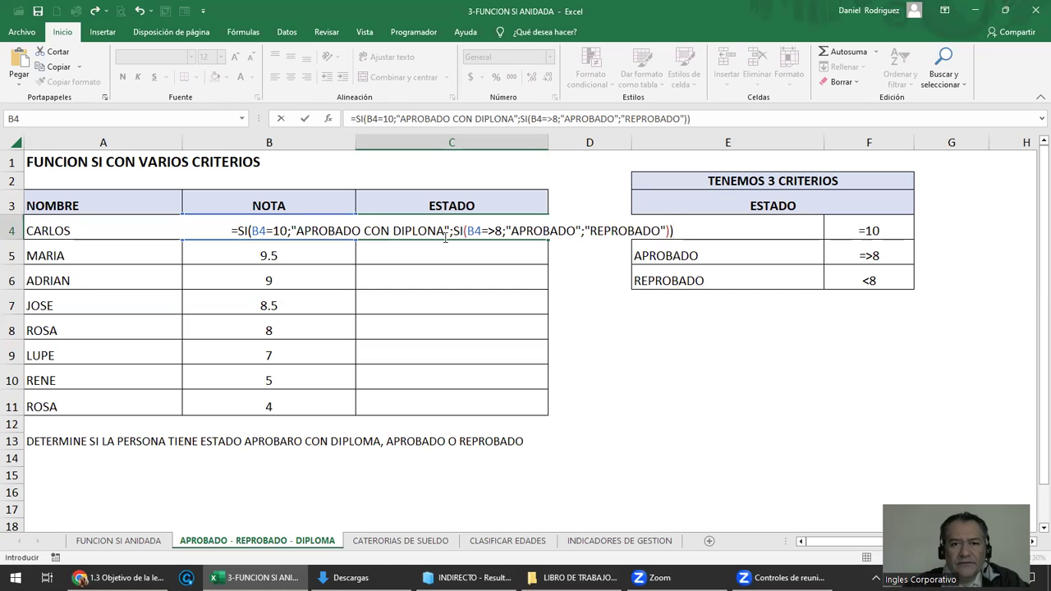
Enter the nested SI formula in C4, accepting Excel's proposed correction
key(Return)
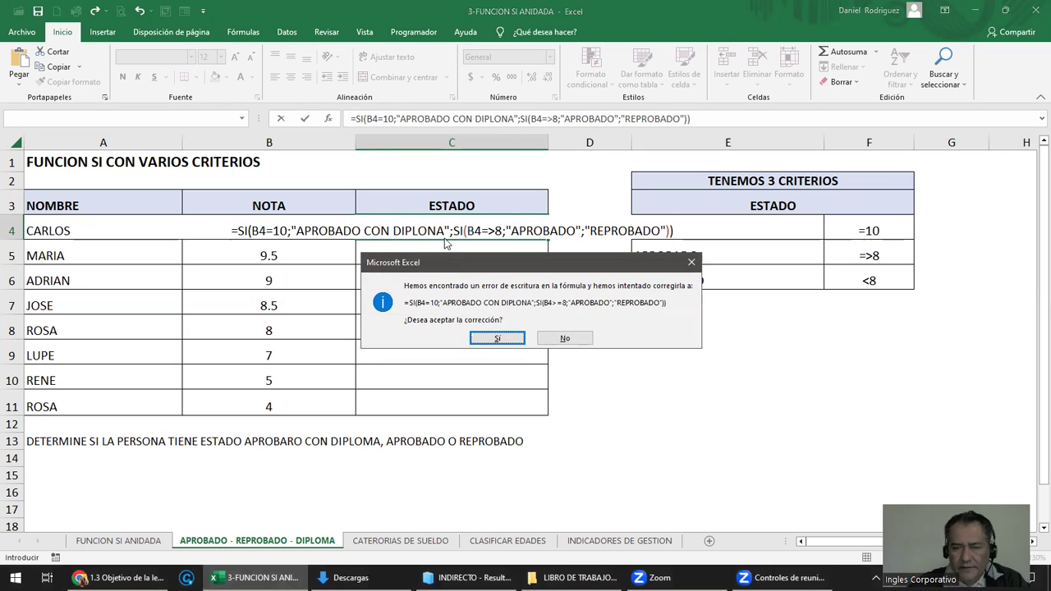
key(Return)
click(451, 227)
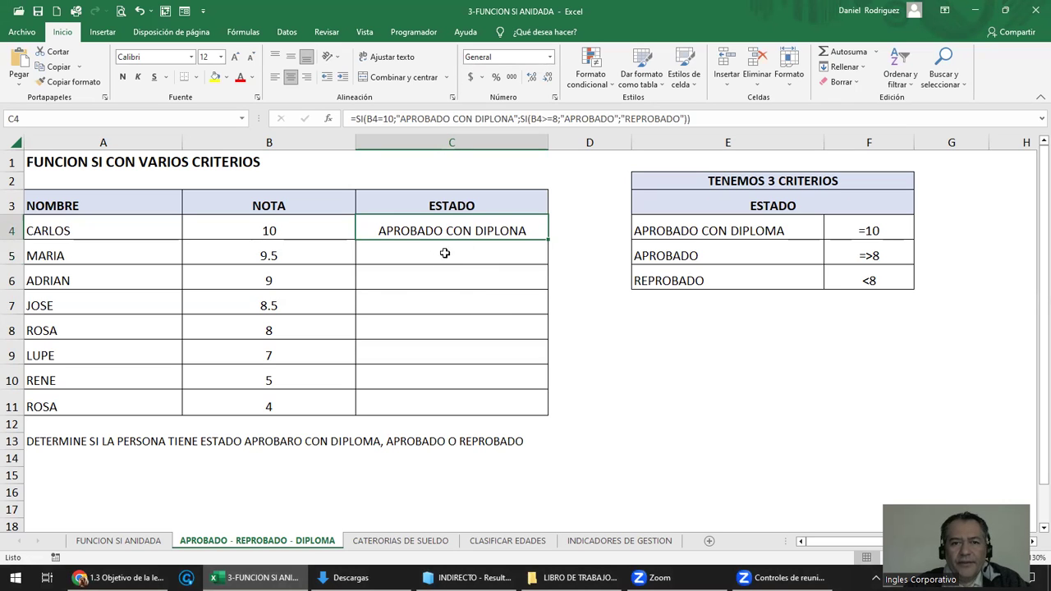
click(278, 233)
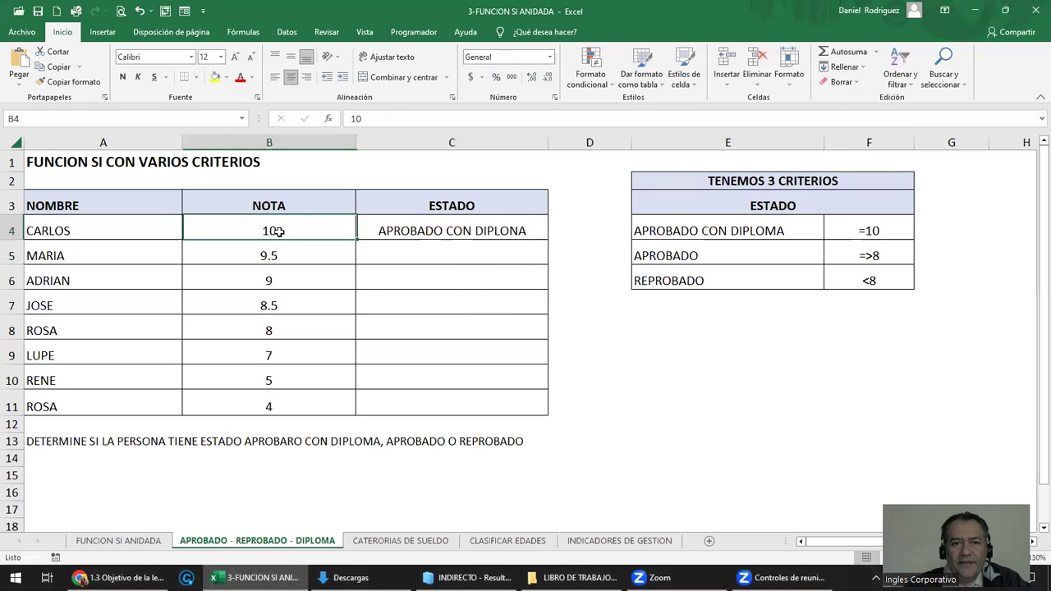
click(437, 227)
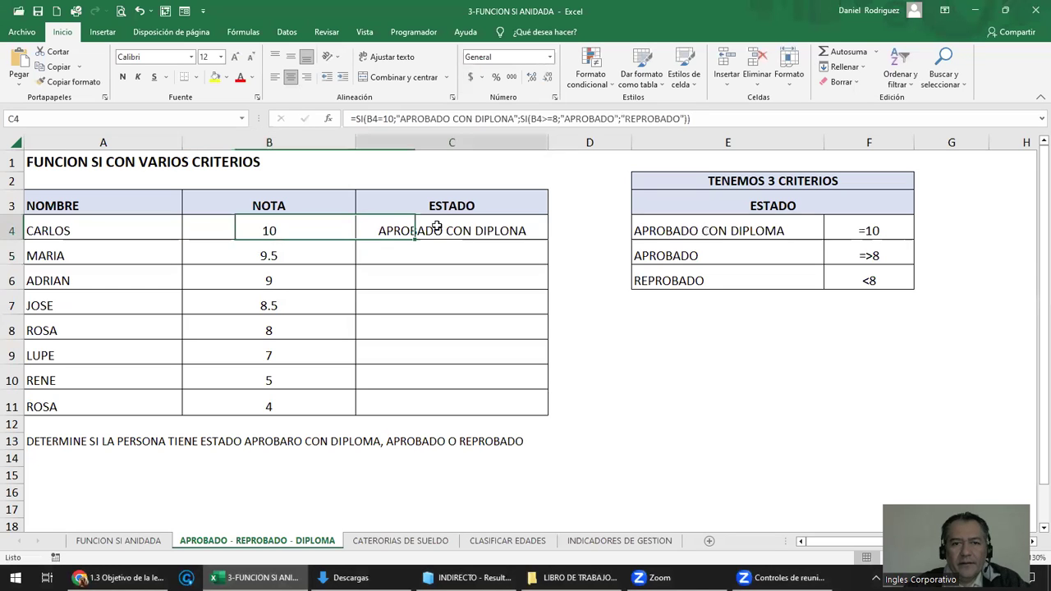
Fill the C4 formula down to C11 and verify the APROBADO results for grades 8–9.5
double_click(551, 239)
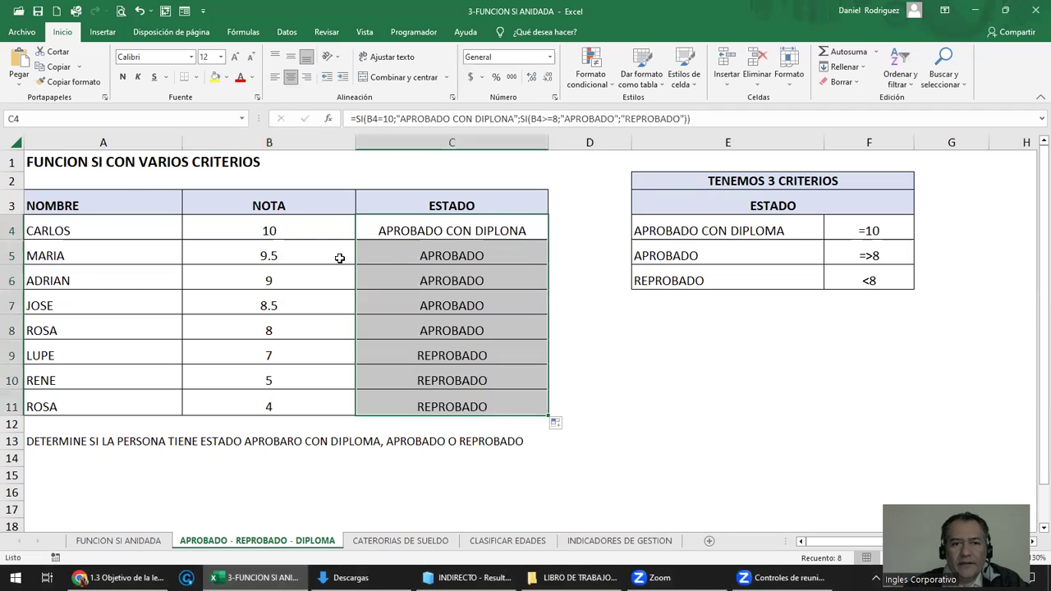
click(310, 253)
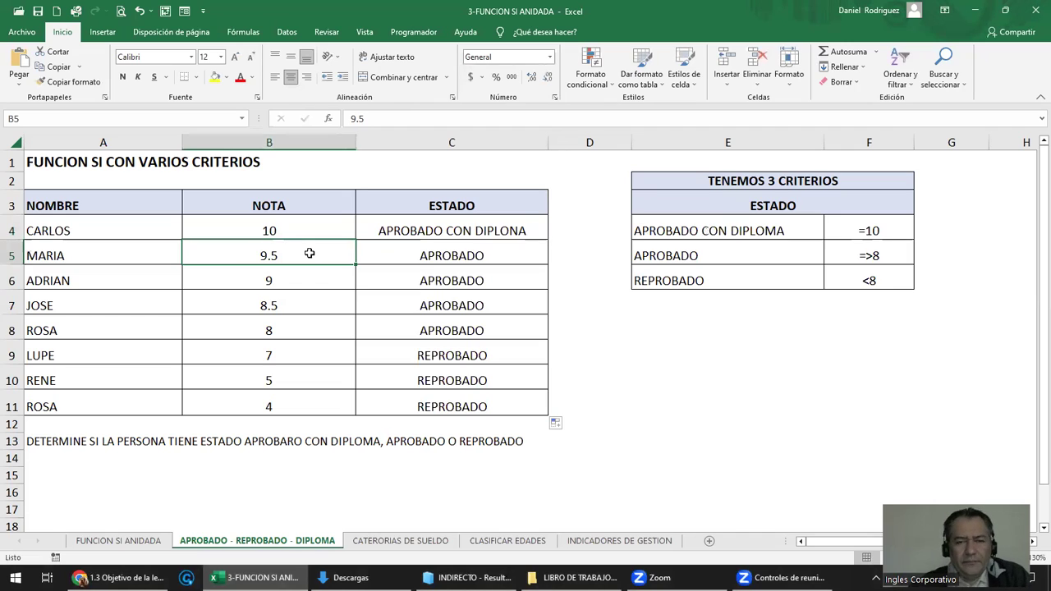
click(459, 251)
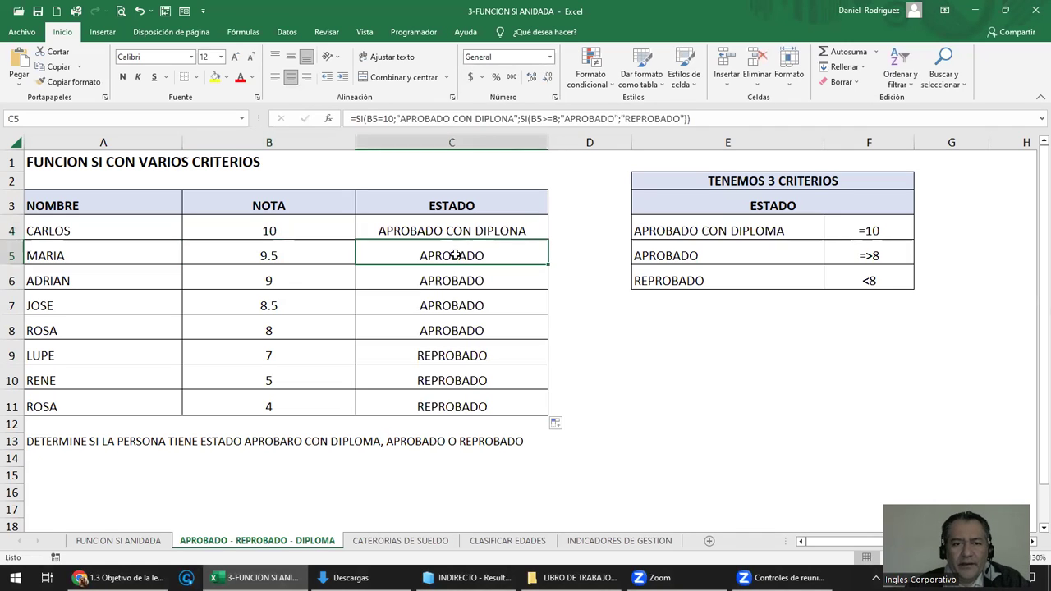
click(272, 331)
click(419, 331)
mouse_move(276, 256)
mouse_down()
mouse_move(424, 281)
mouse_move(439, 334)
mouse_up()
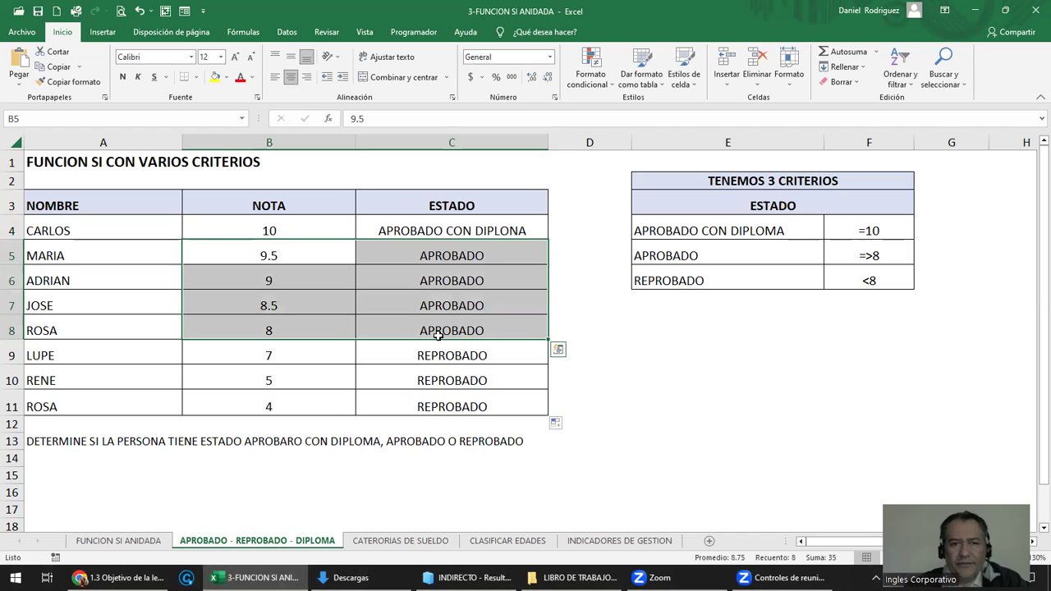
Change B9's grade to 7.99 and compare the DIPLONA, APROBADO and REPROBADO results
click(317, 357)
text(7.)
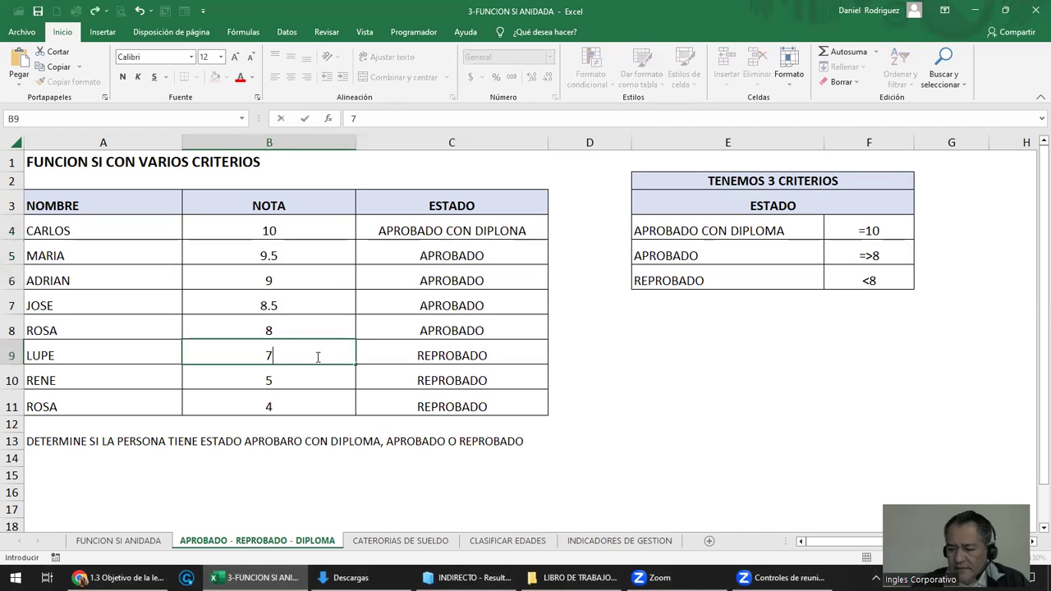
text(99)
key(Return)
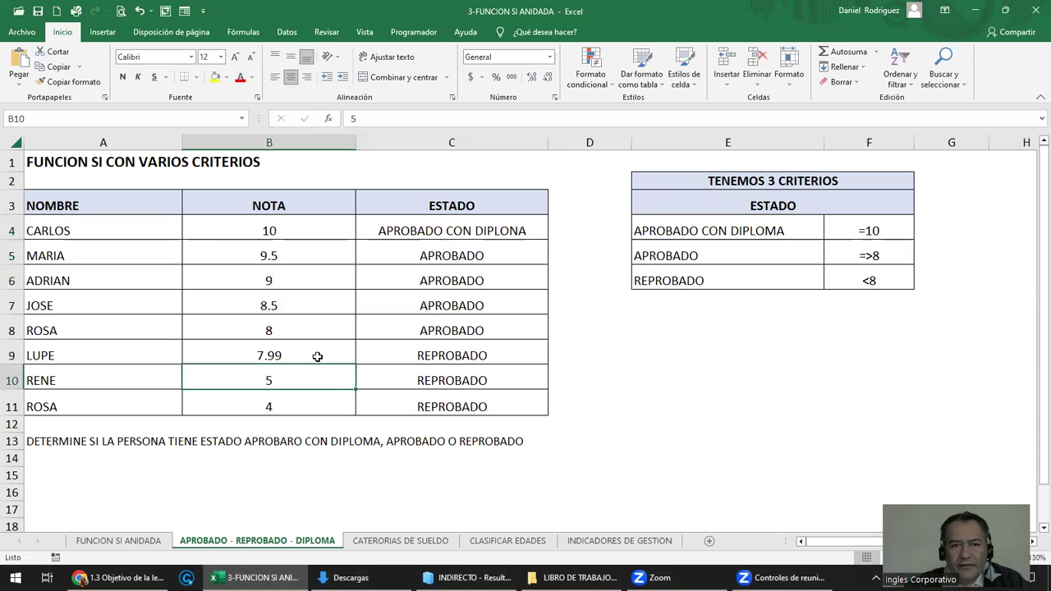
drag(440, 353, 451, 404)
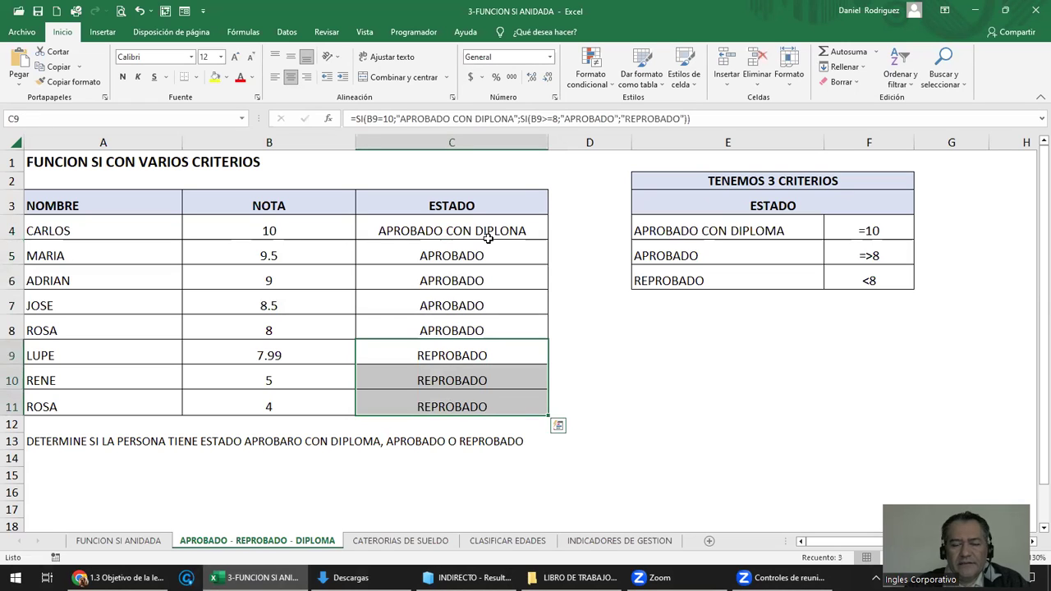
click(441, 232)
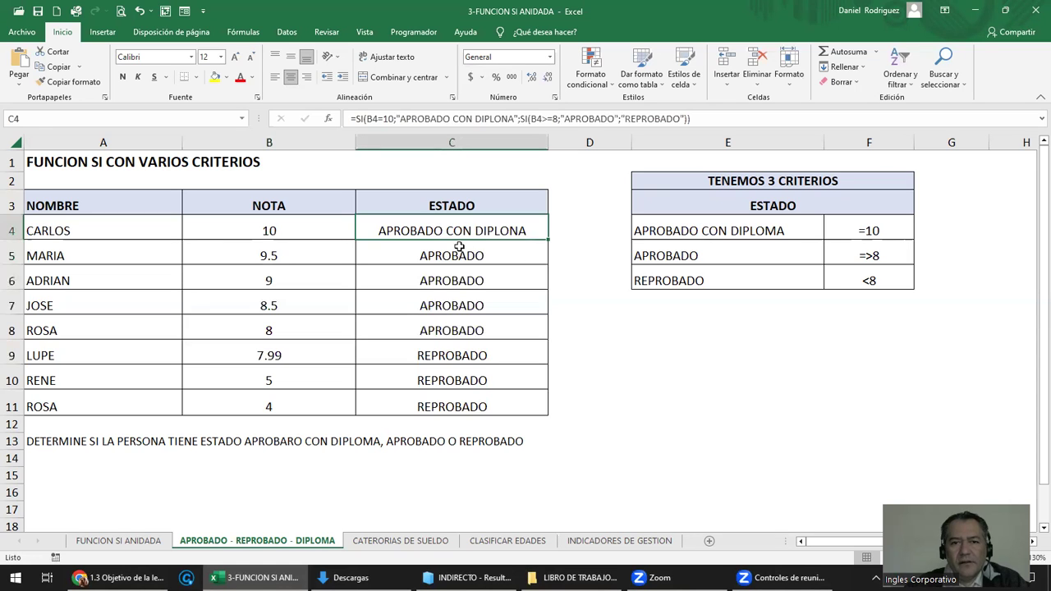
drag(459, 253, 459, 327)
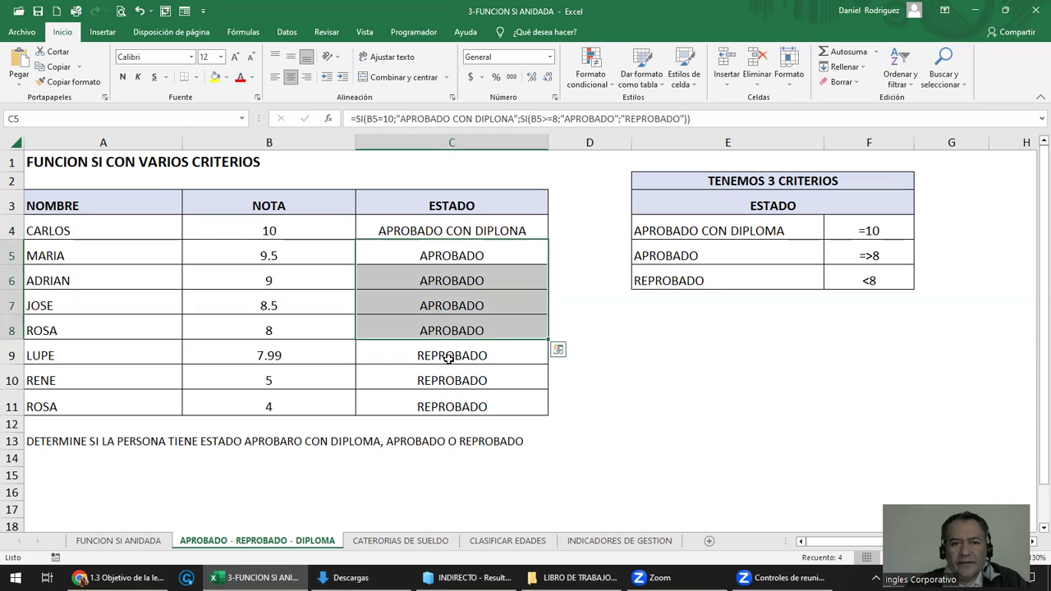
drag(448, 356, 441, 395)
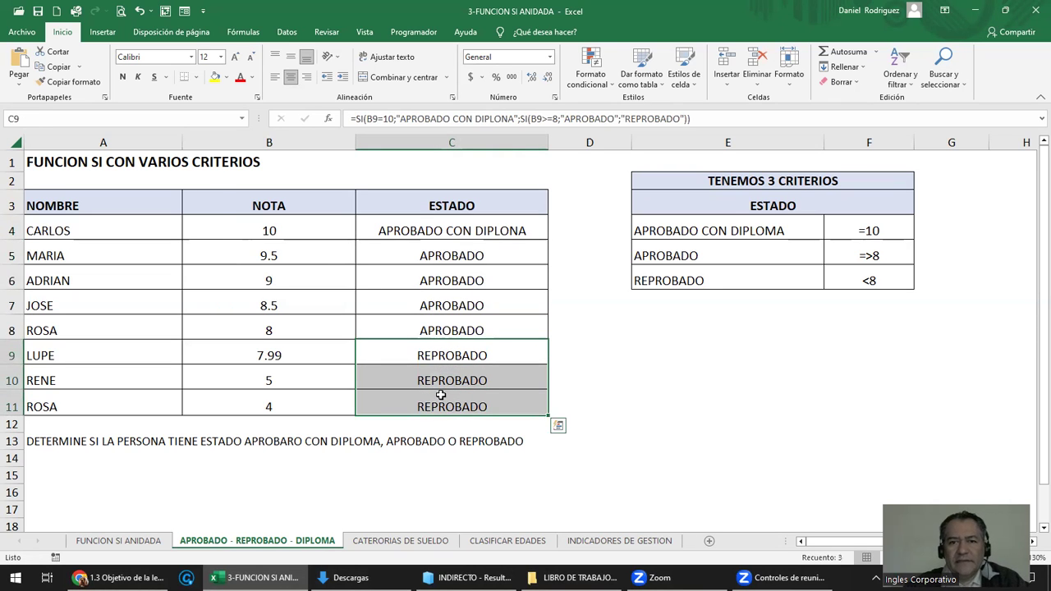
Review C4's formula against the three criteria in the ESTADO table
double_click(474, 236)
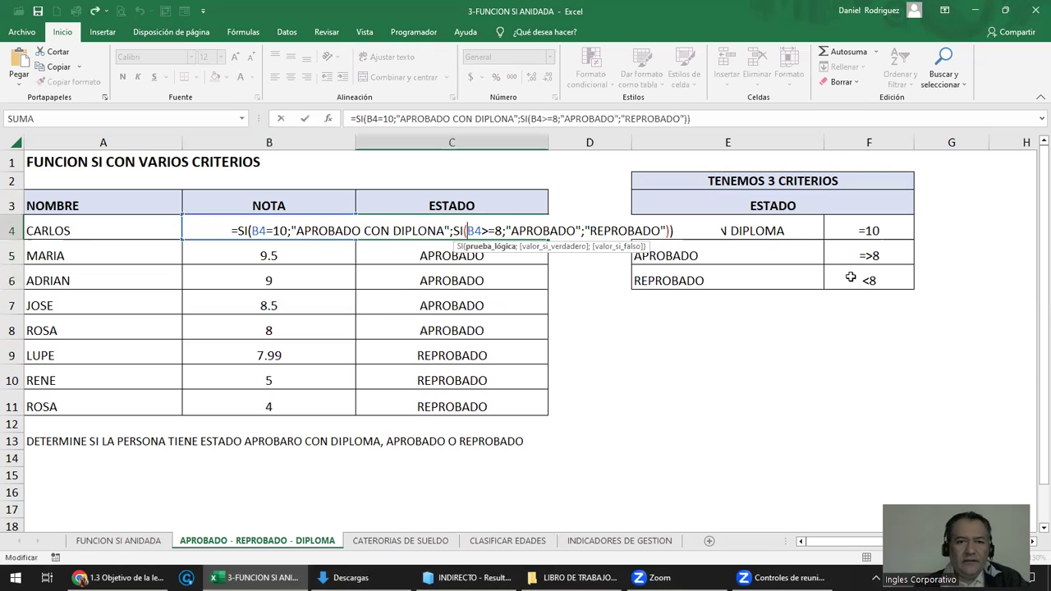
key(ctrl+Return)
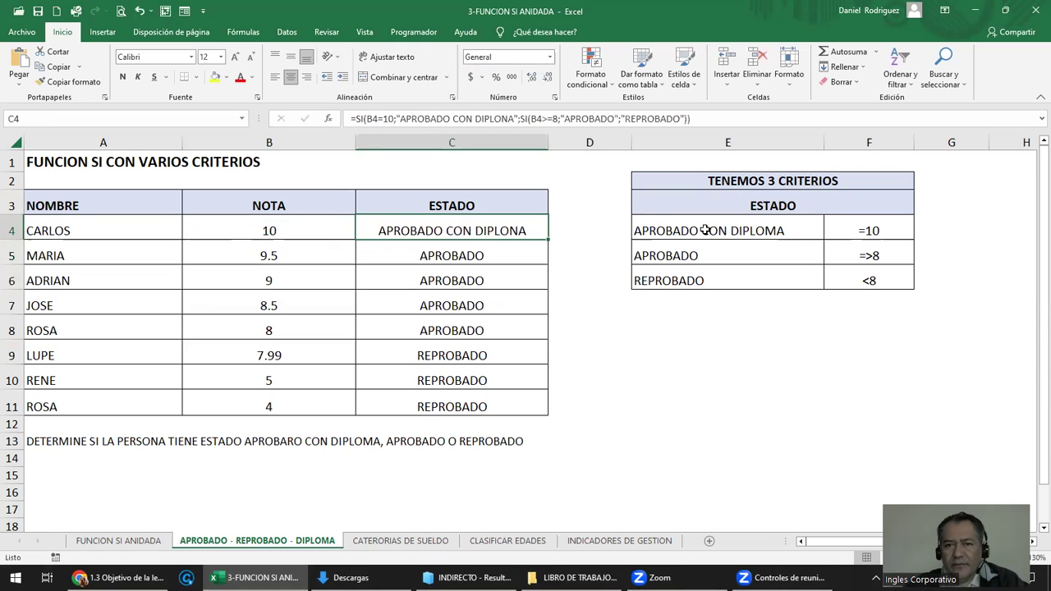
drag(711, 231, 704, 279)
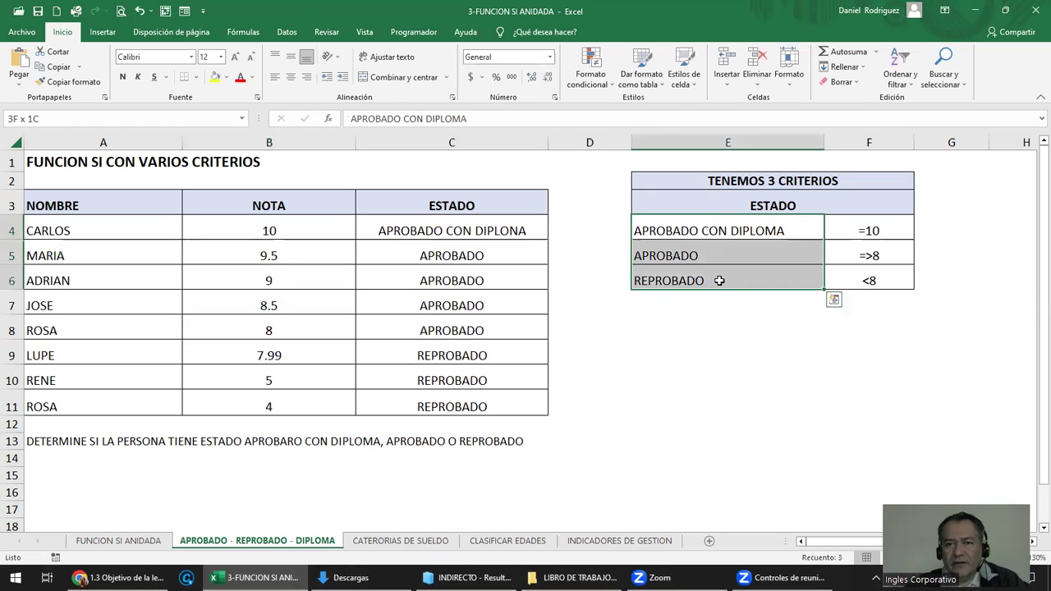
Edit C4's formula to remove the final "REPROBADO" result
click(437, 233)
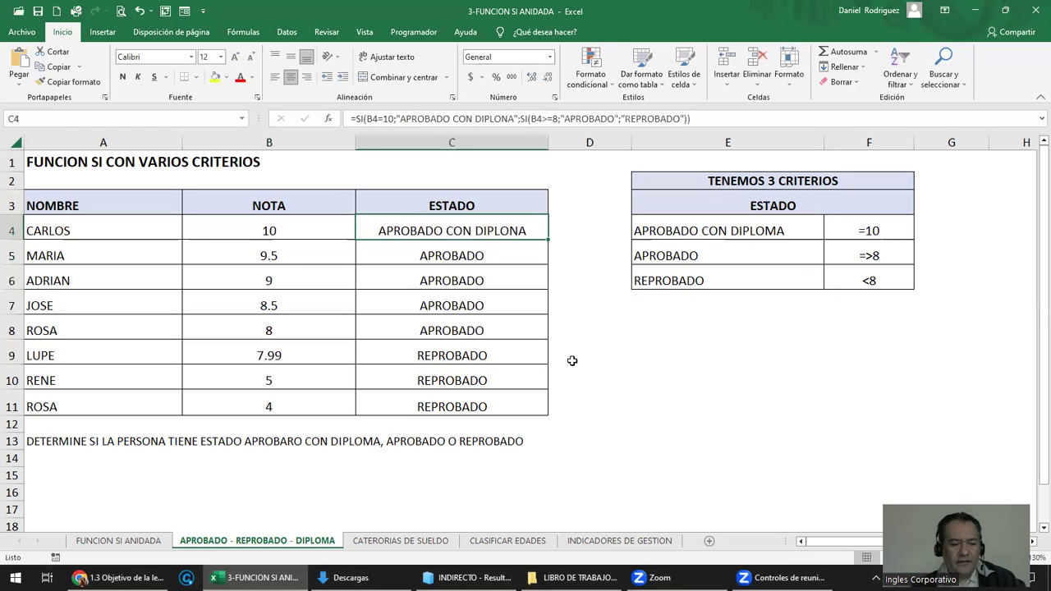
key(F2)
key(Left)
key(Left)
key(Left)
key(Left)
key(Left)
key(Left)
key(Right)
key(Delete)
key(Delete)
key(Delete)
key(Delete)
key(Delete)
key(Delete)
key(Delete)
key(Delete)
key(Delete)
key(Delete)
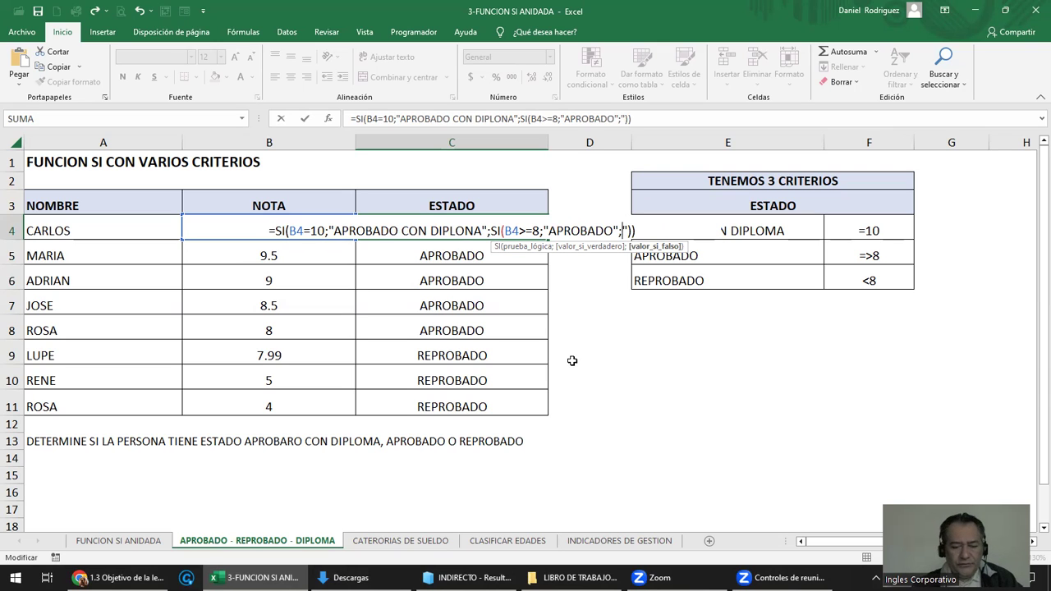
Add a third nested test SI(B4<8;"REPROBADO";" ") to C4's formula and enter it
text(SI)
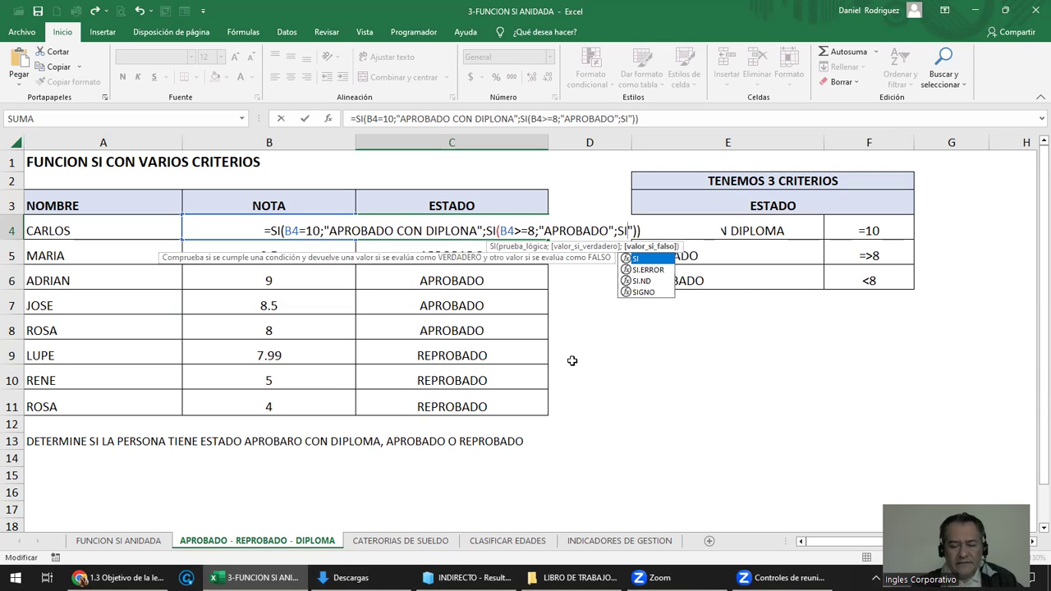
text(()
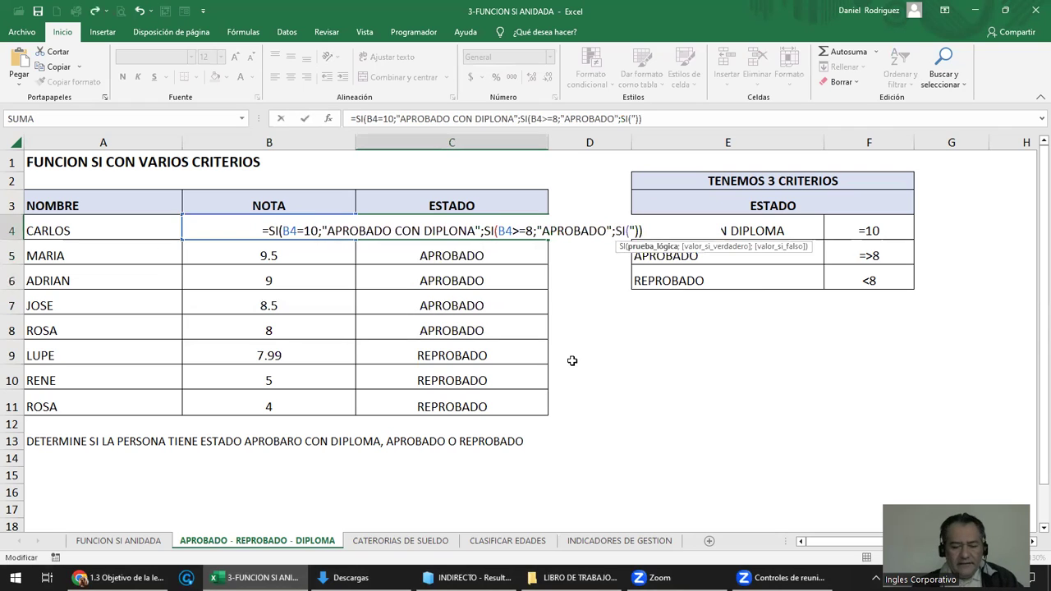
text(B4)
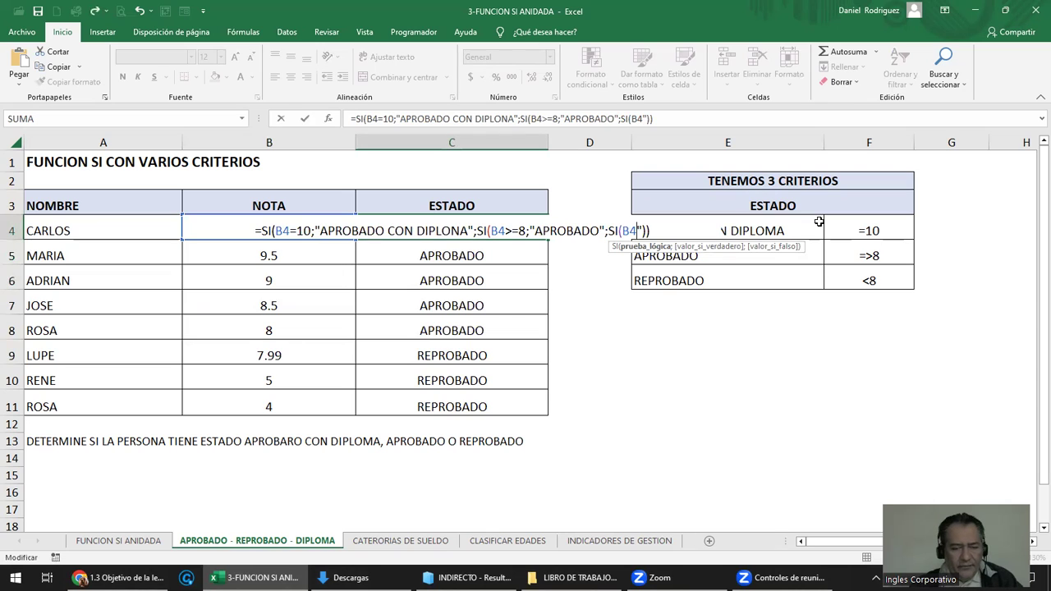
text(>)
key(BackSpace)
text(<)
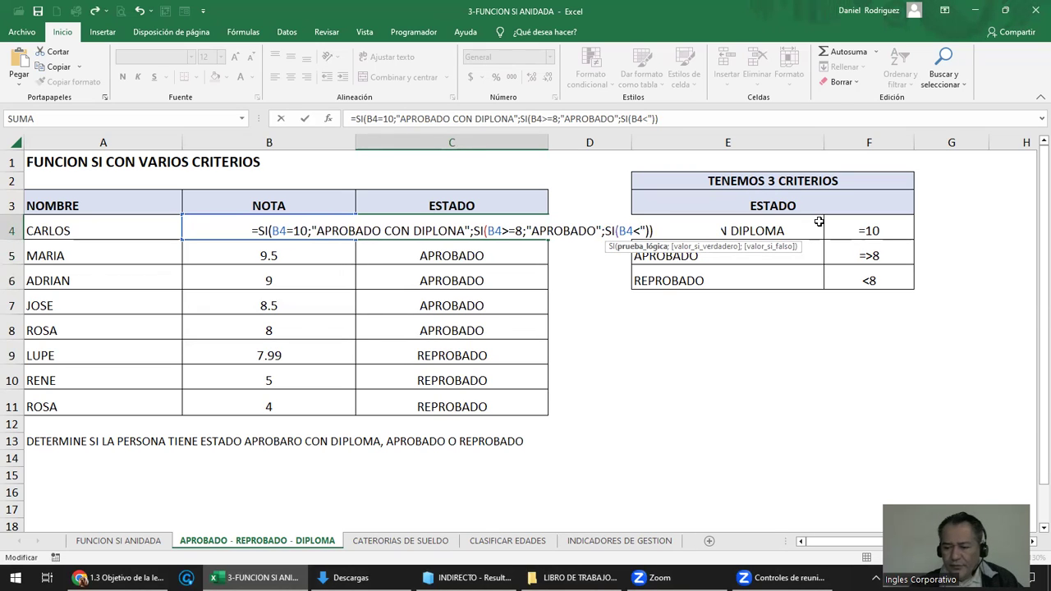
text(8)
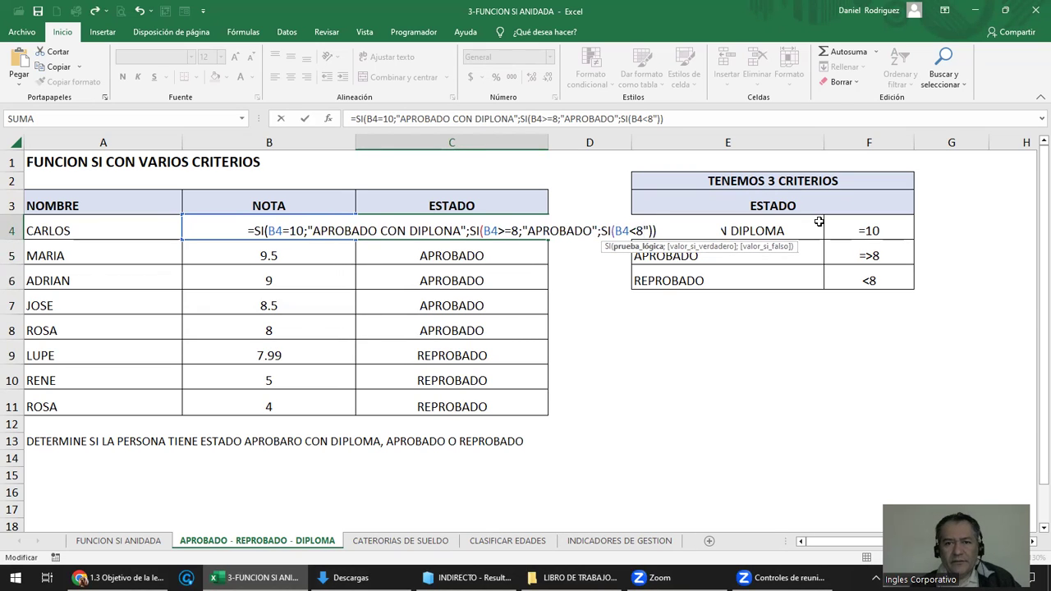
text(;)
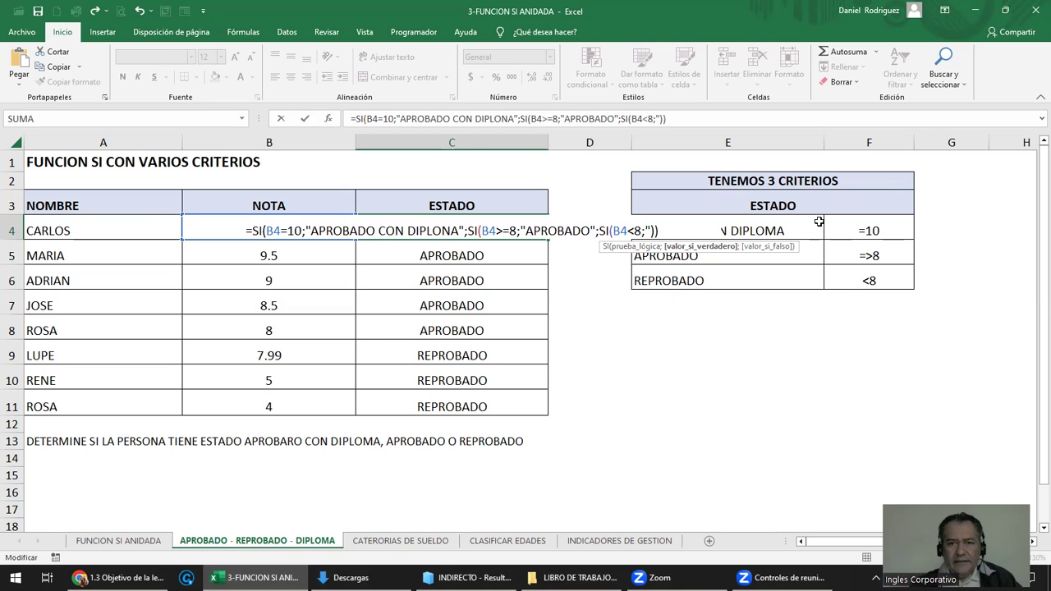
text("REPROBADO)
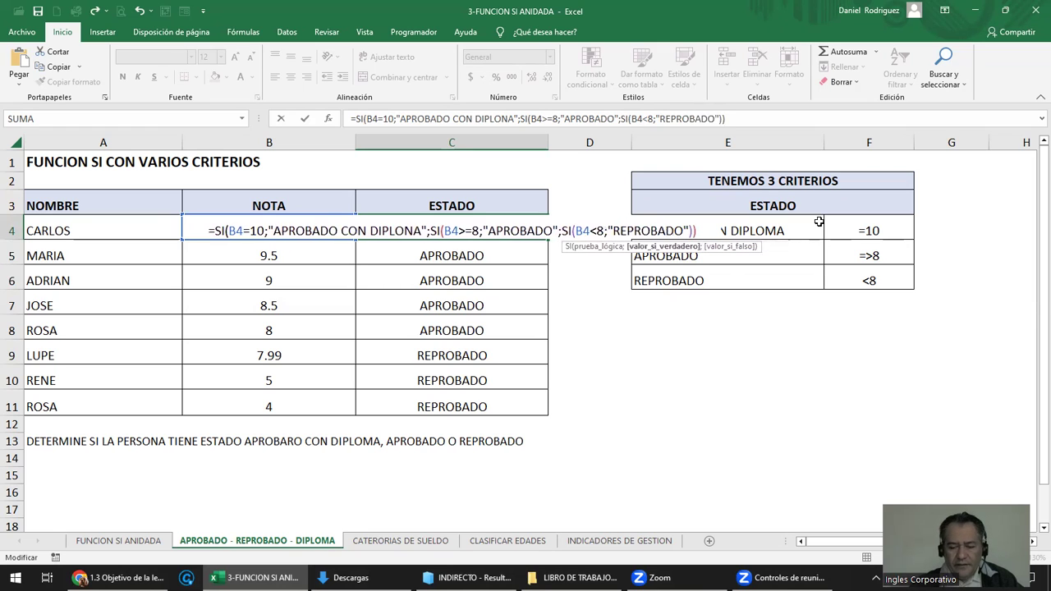
text(;)
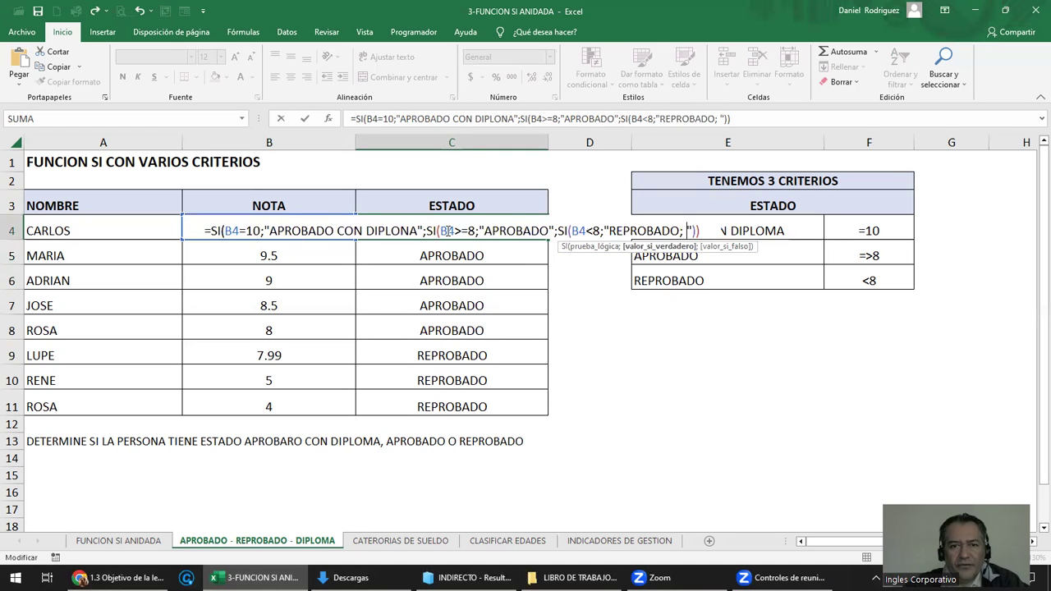
click(588, 232)
key(Right)
key(Right)
key(Right)
key(Right)
key(Right)
key(Right)
key(Right)
key(Right)
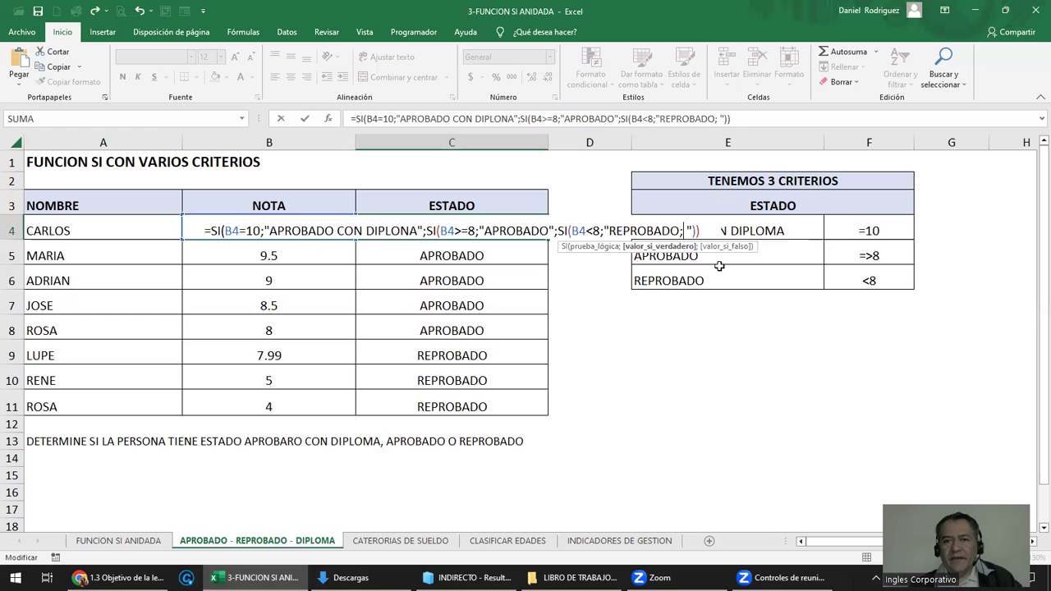
key(Delete)
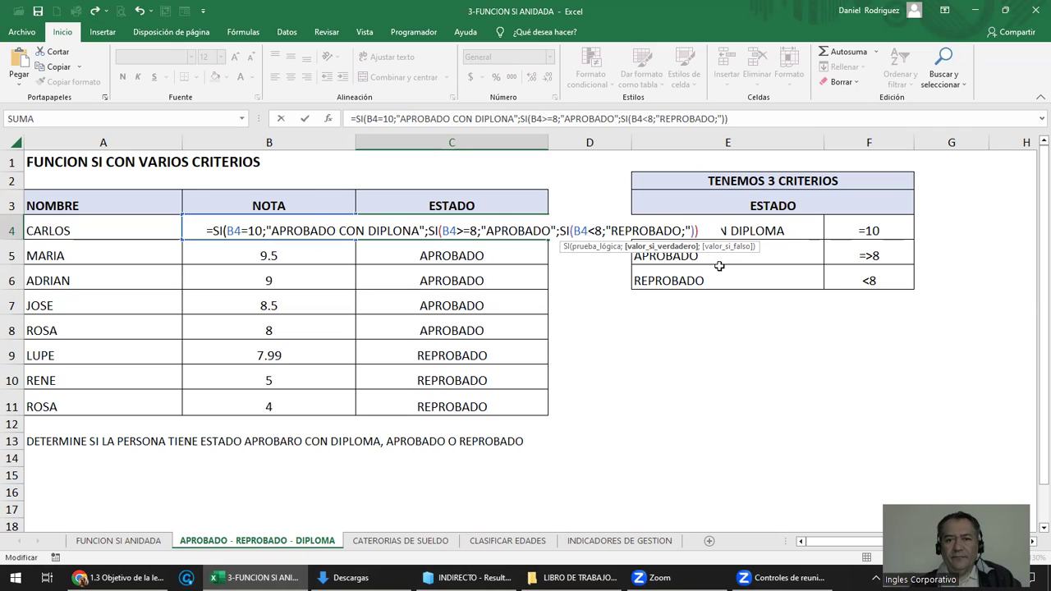
text(")
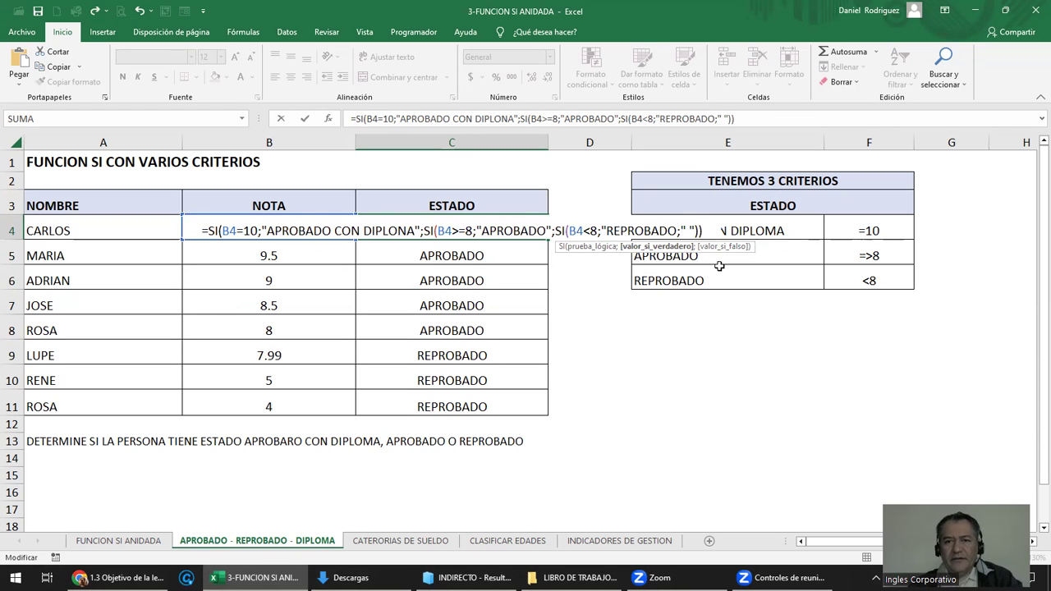
text())
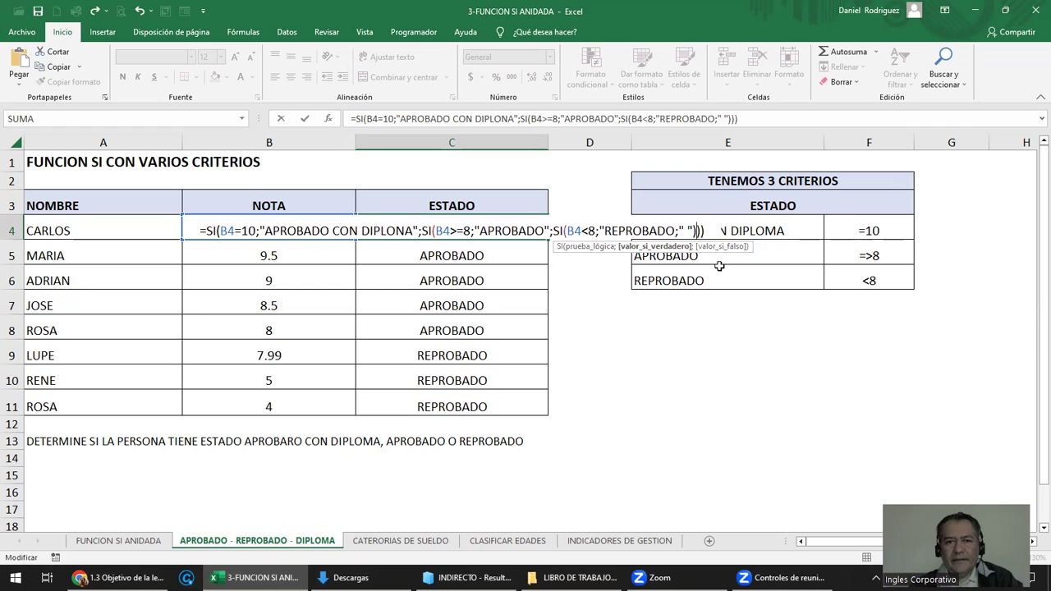
key(Return)
key(Return)
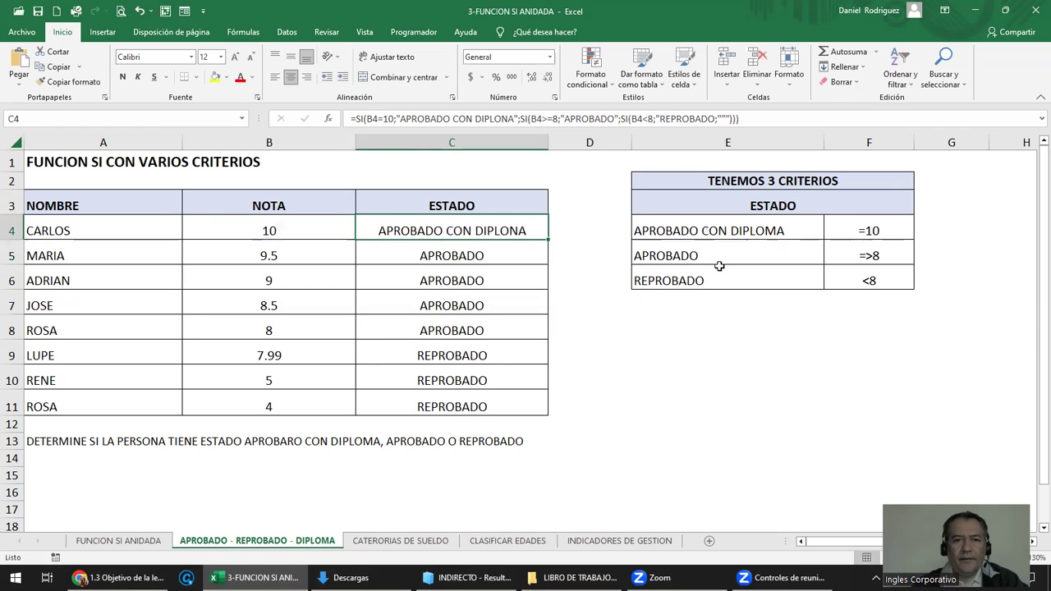
Copy C4's formula down into C5:C11
key(ctrl+c)
key(Down)
key(shift+Down)
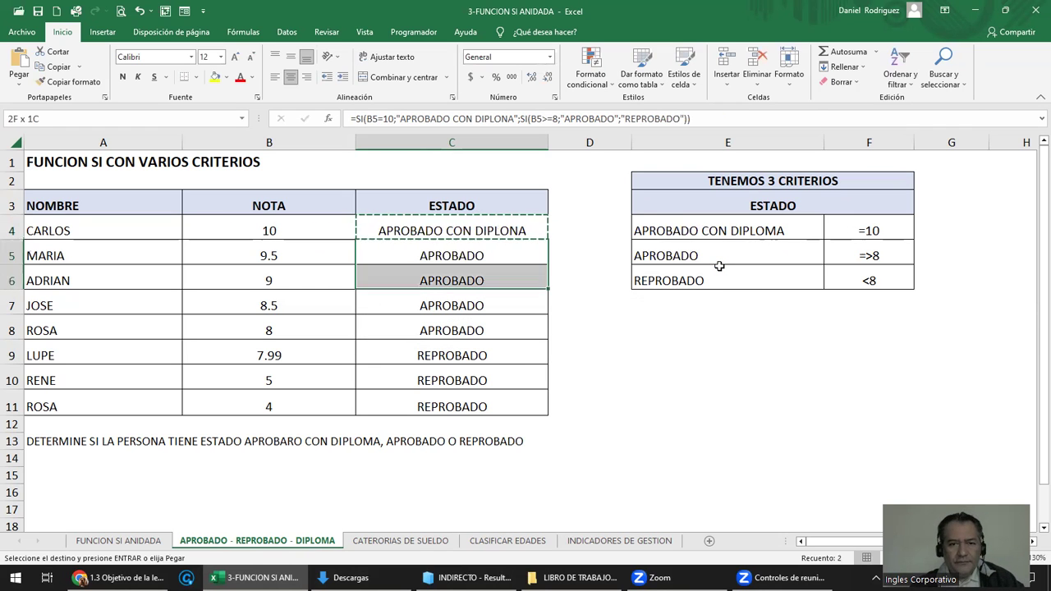
key(shift+Down)
key(shift+Down)
key(shift+Down)
key(shift+Down)
key(shift+Down)
key(ctrl+v)
key(Escape)
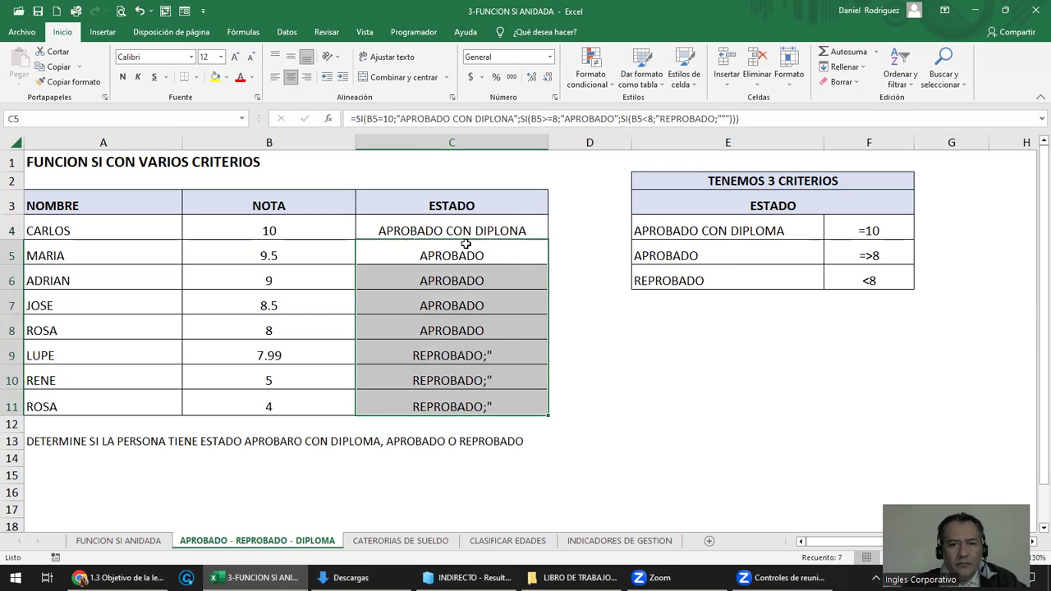
Delete a character from C4's formula, re-enter it and recopy it to C5:C11
click(464, 230)
double_click(473, 228)
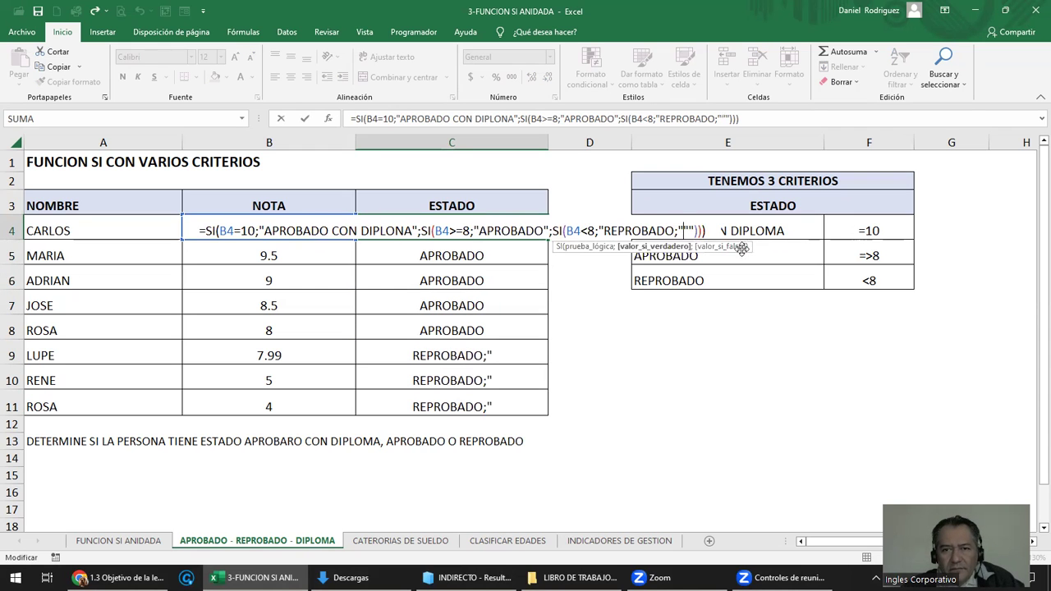
key(Delete)
key(Return)
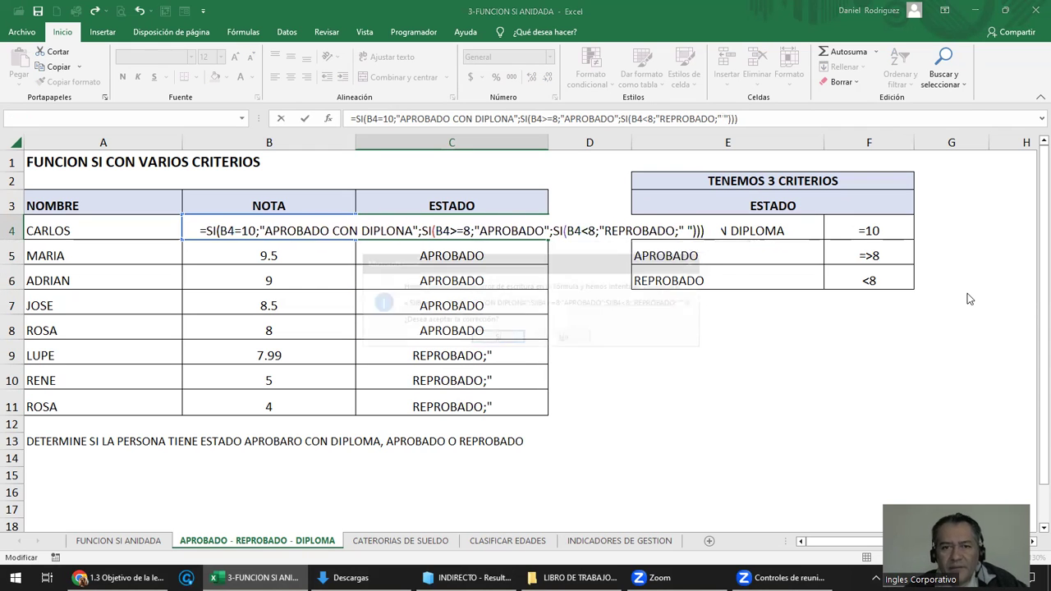
key(Return)
key(Up)
key(ctrl+c)
key(Down)
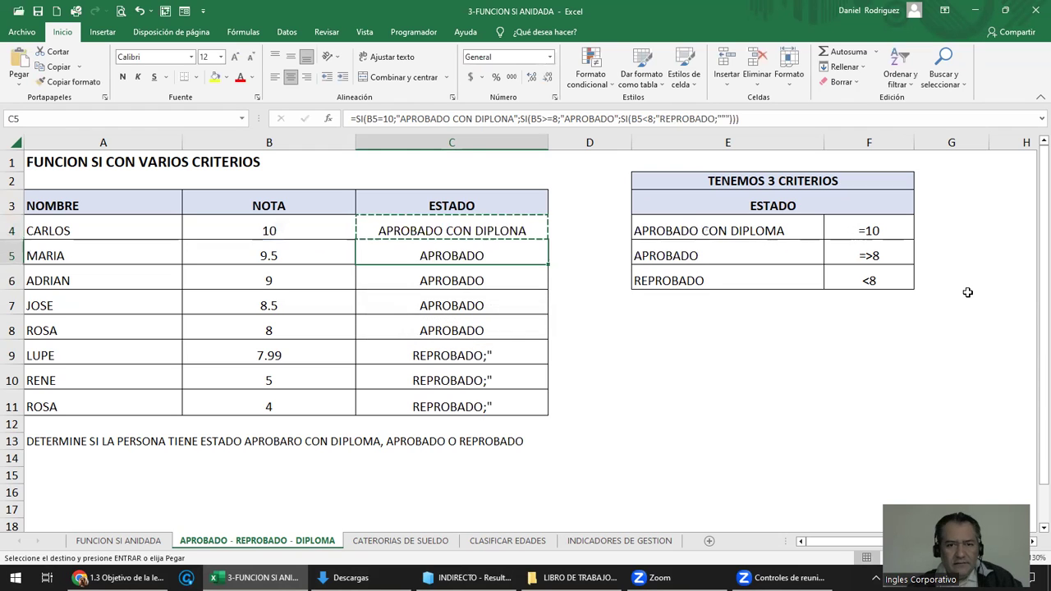
key(shift+Down)
key(shift+Down)
key(shift+Down)
key(shift+Down)
key(shift+Down)
key(shift+Down)
key(ctrl+v)
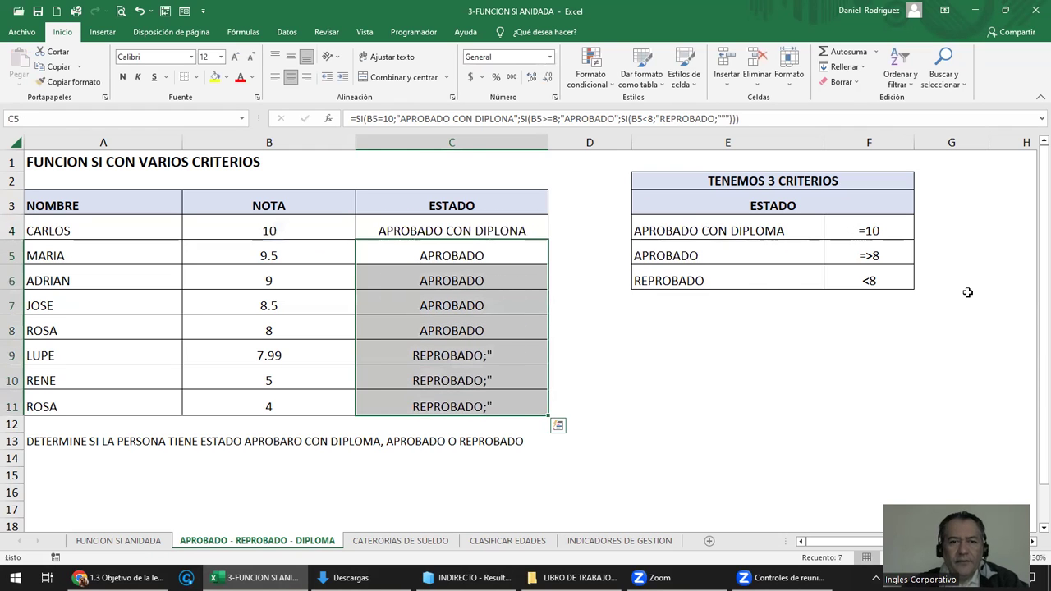
Remove C4's extra quote and retype the closing parentheses so the third SI closes
click(478, 229)
double_click(479, 230)
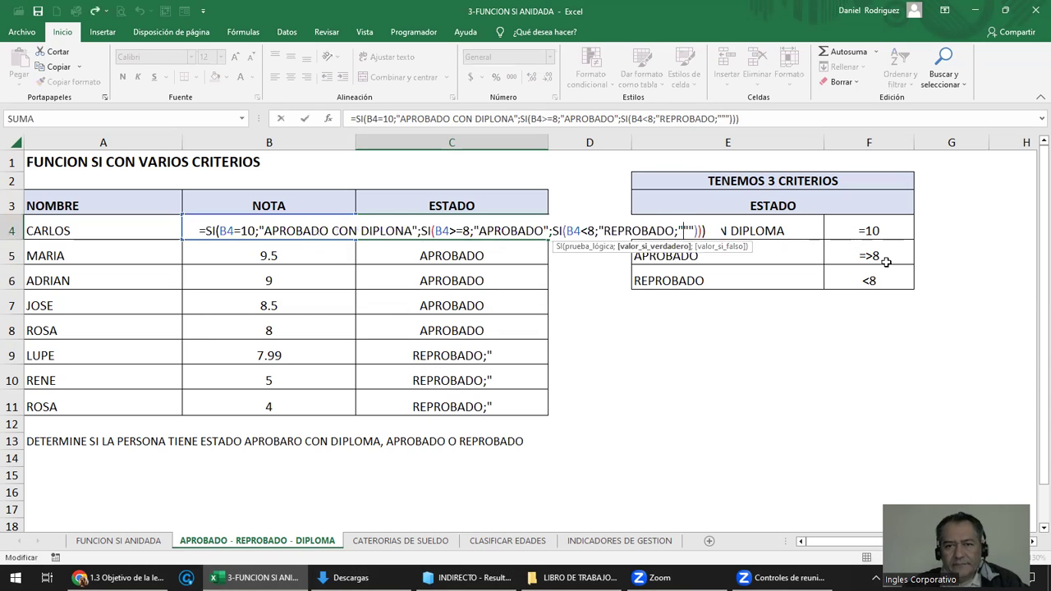
key(BackSpace)
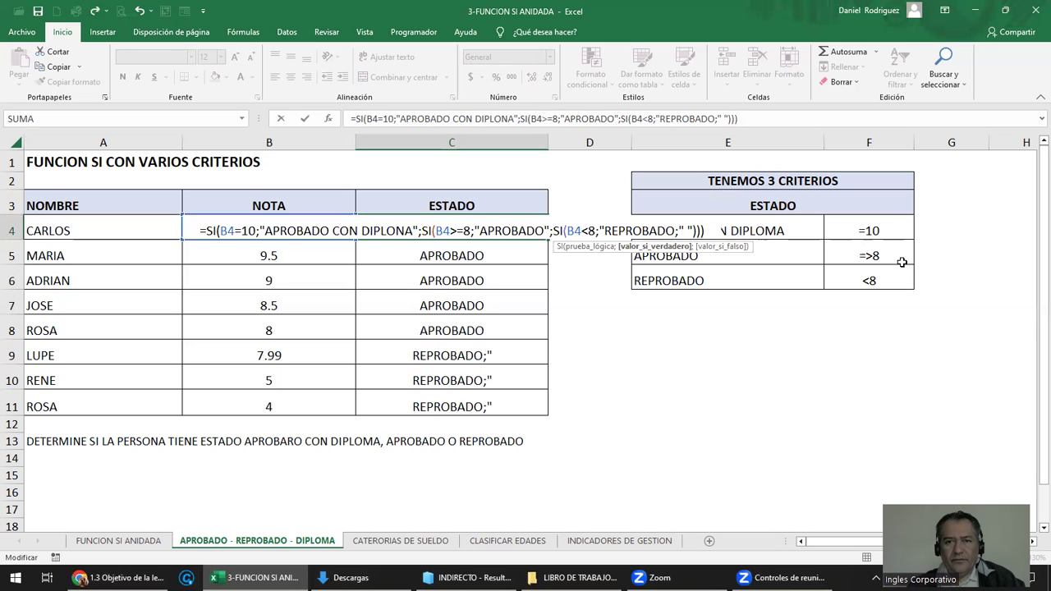
key(Delete)
key(Delete)
key(Delete)
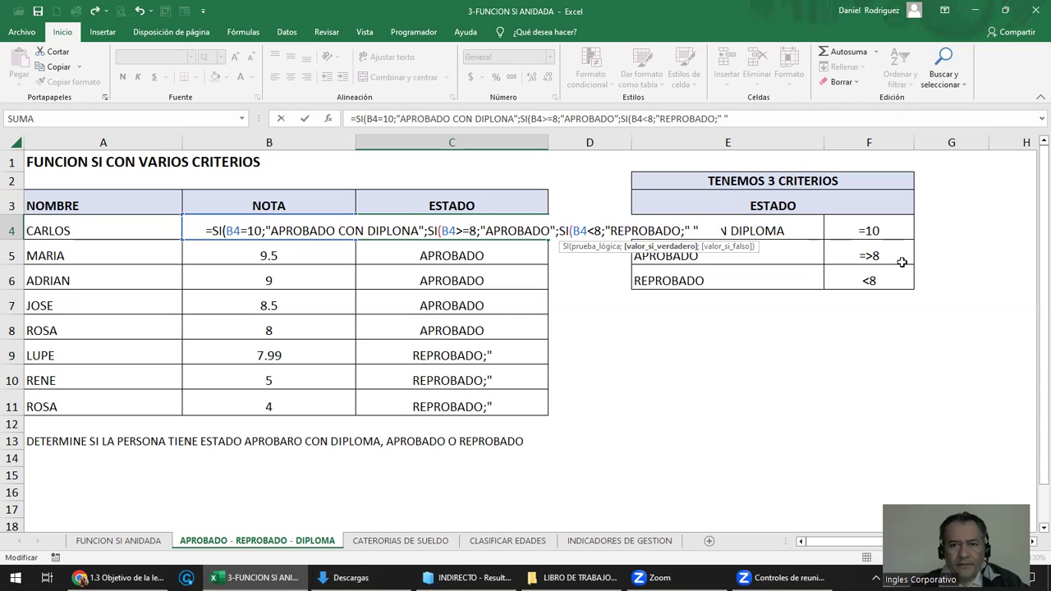
text())
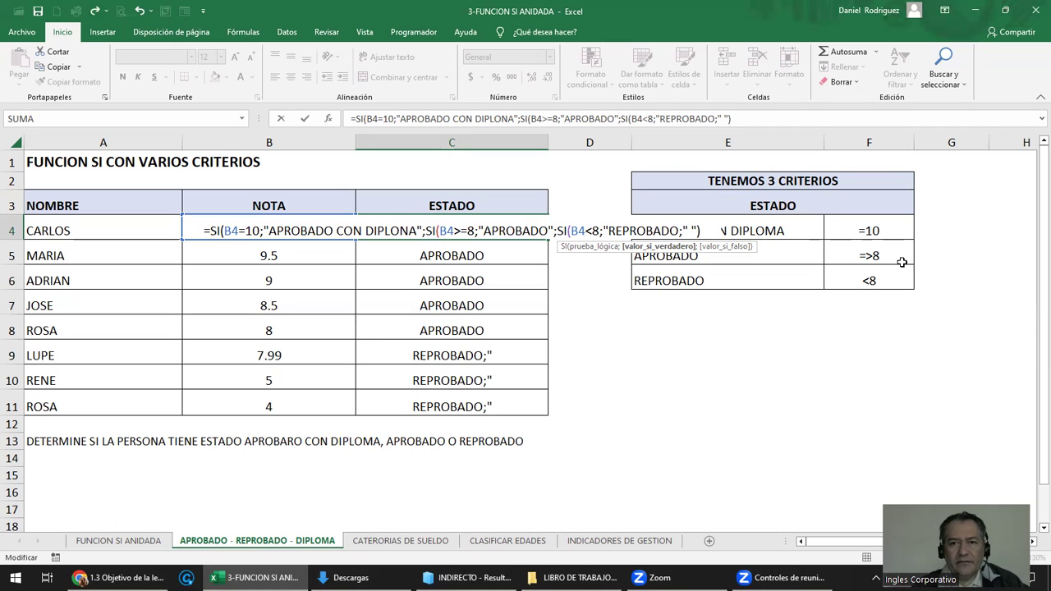
text())
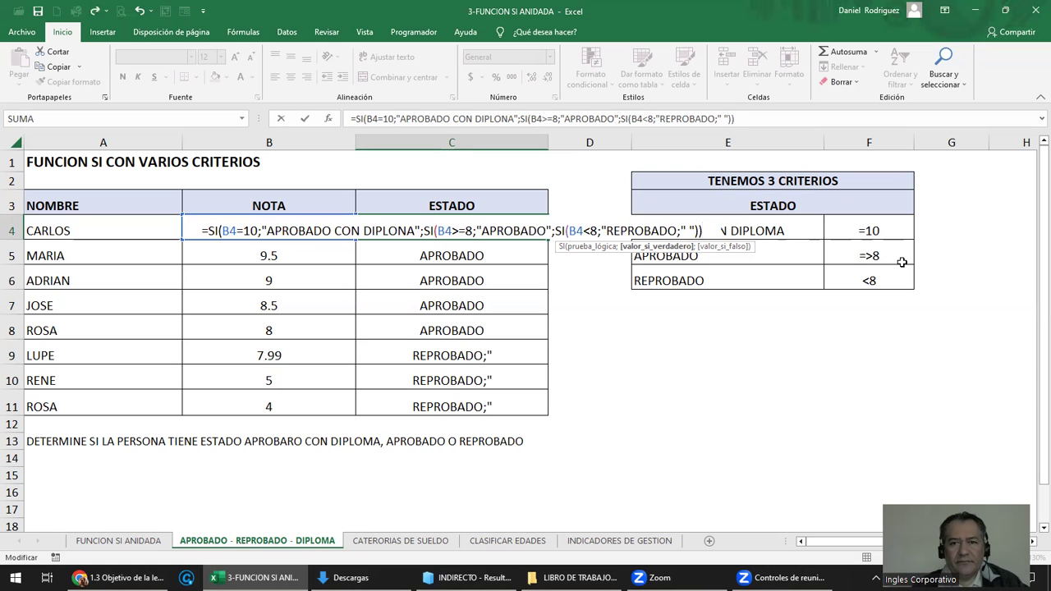
text())
key(Return)
key(Return)
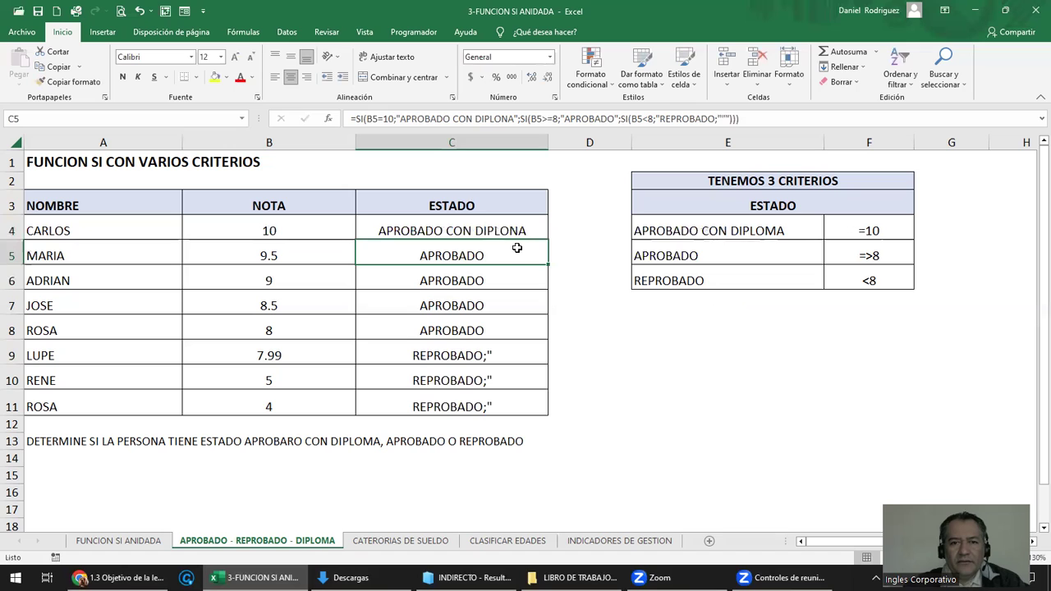
Compare C4's formula with the three criteria, then copy it down to C5:C11
click(493, 233)
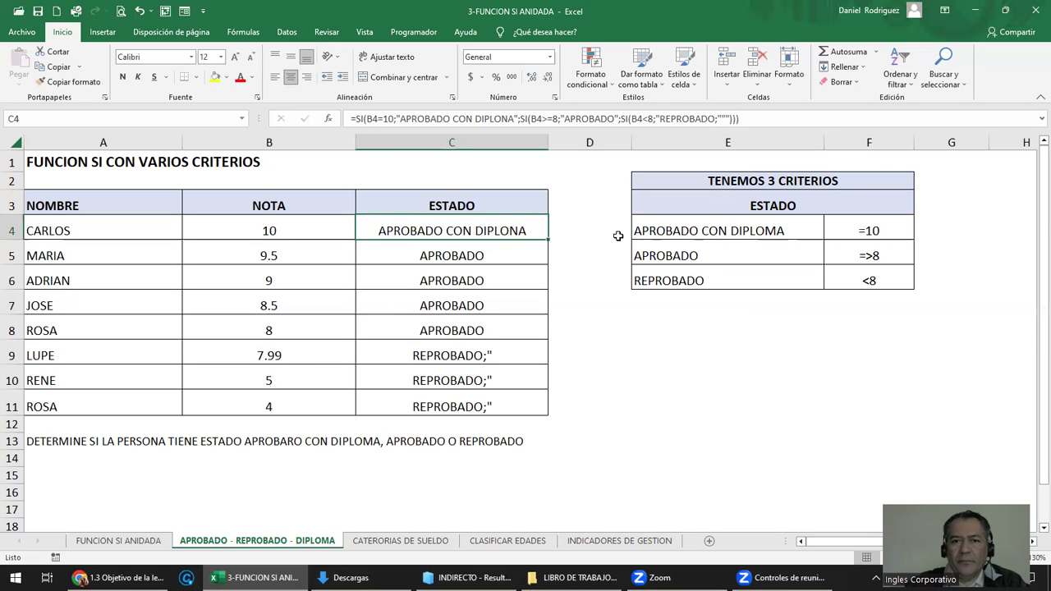
drag(794, 233, 836, 278)
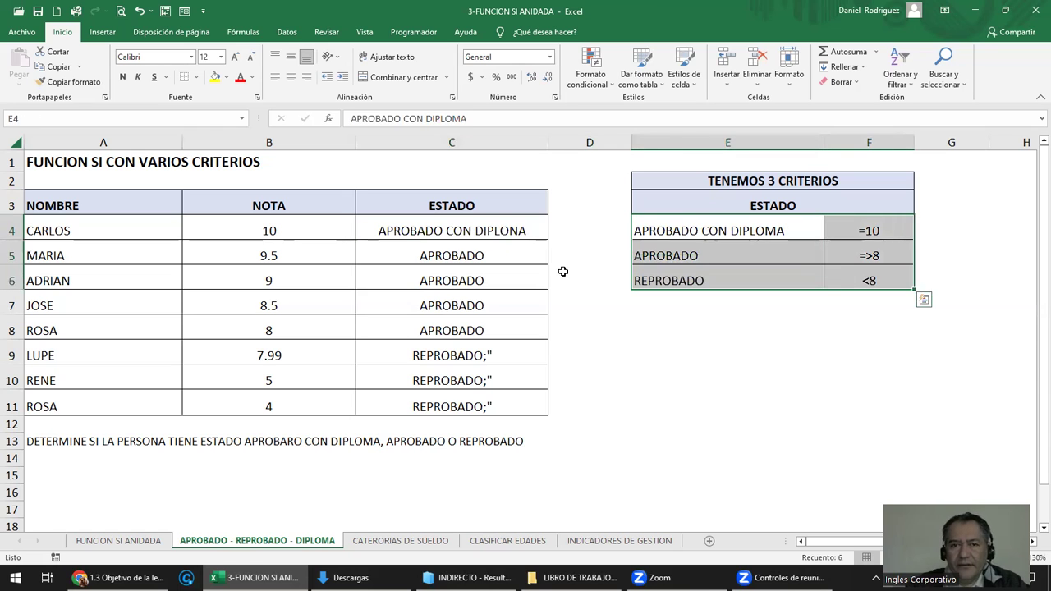
click(503, 229)
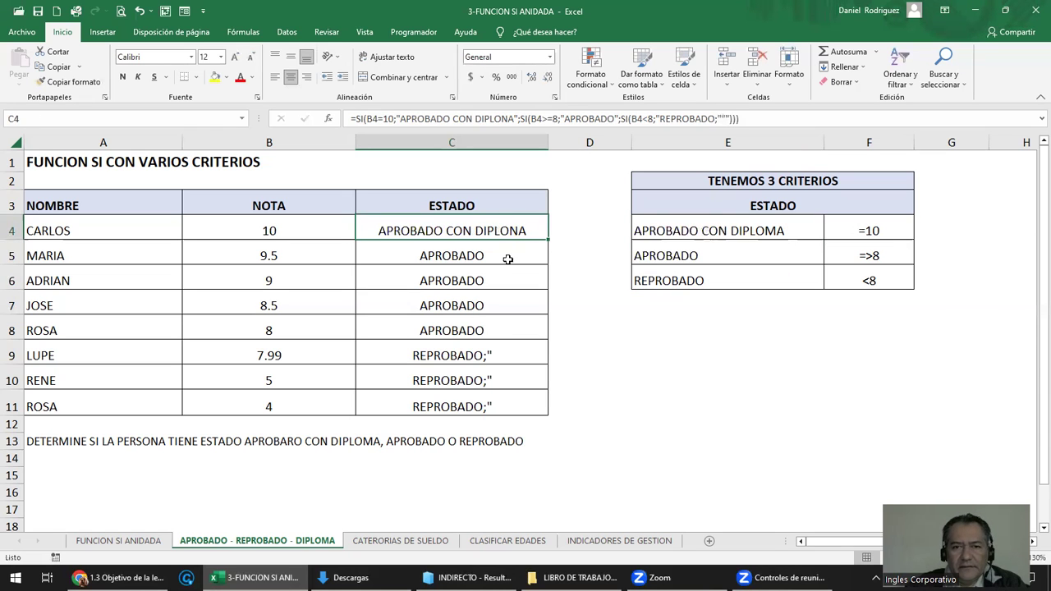
key(ctrl+c)
drag(509, 257, 510, 407)
key(ctrl+v)
key(Escape)
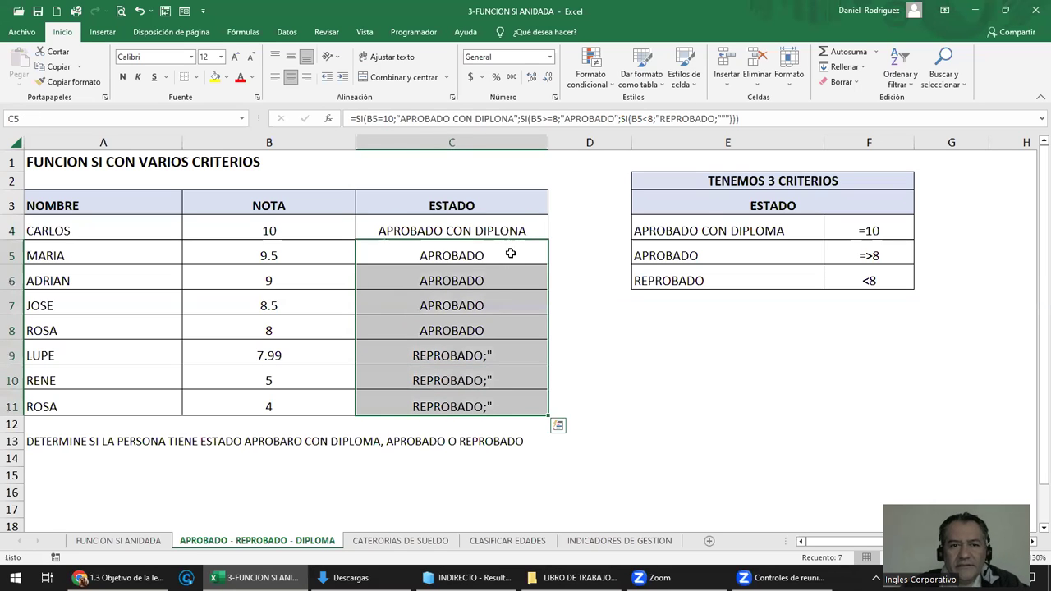
Review C4's formula against the REPROBADO criterion and LUPE's 7.99 grade
double_click(453, 229)
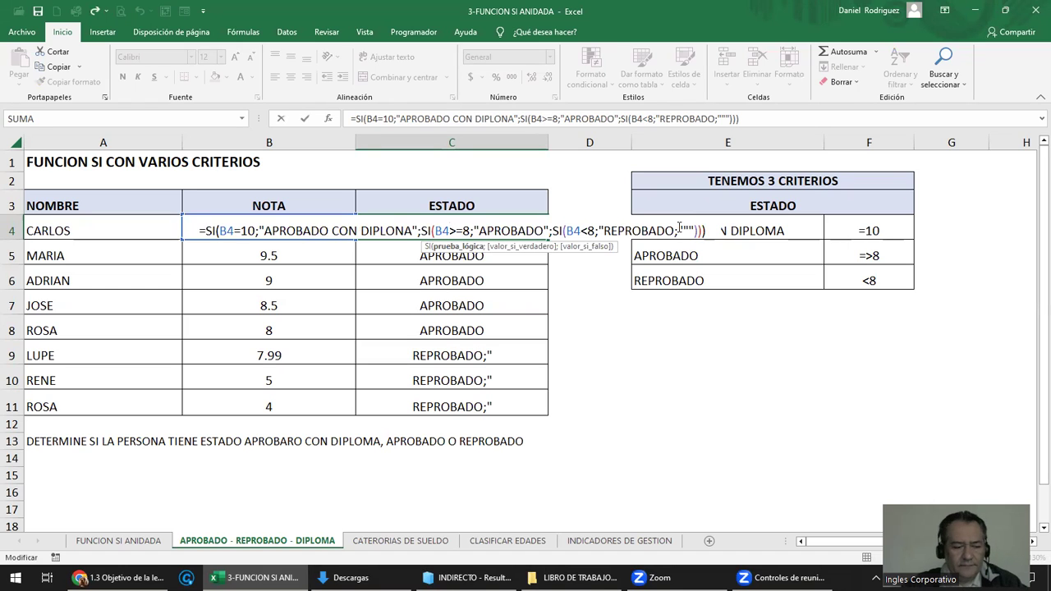
key(Escape)
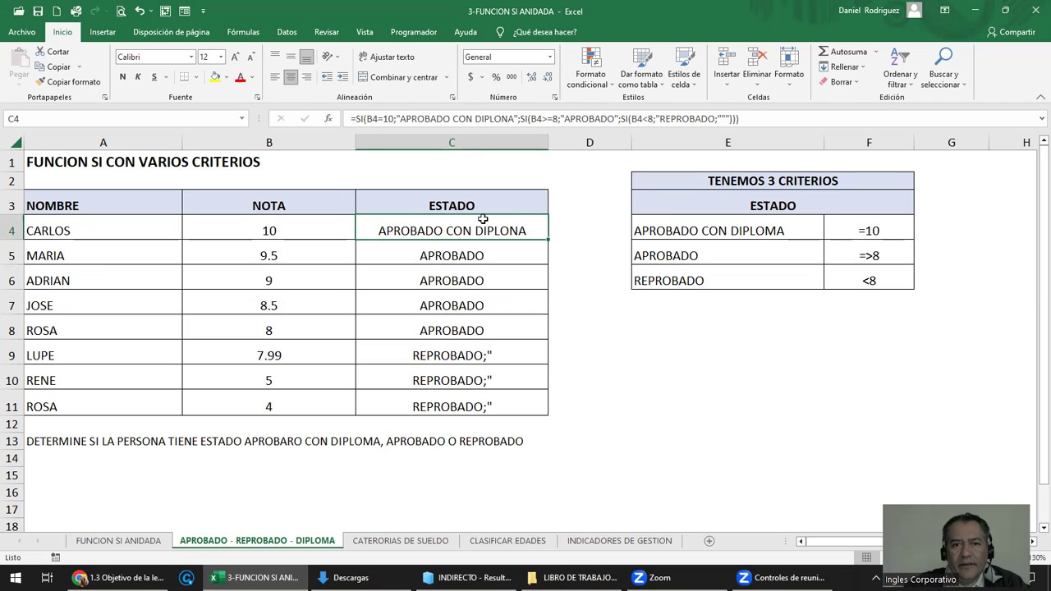
click(669, 284)
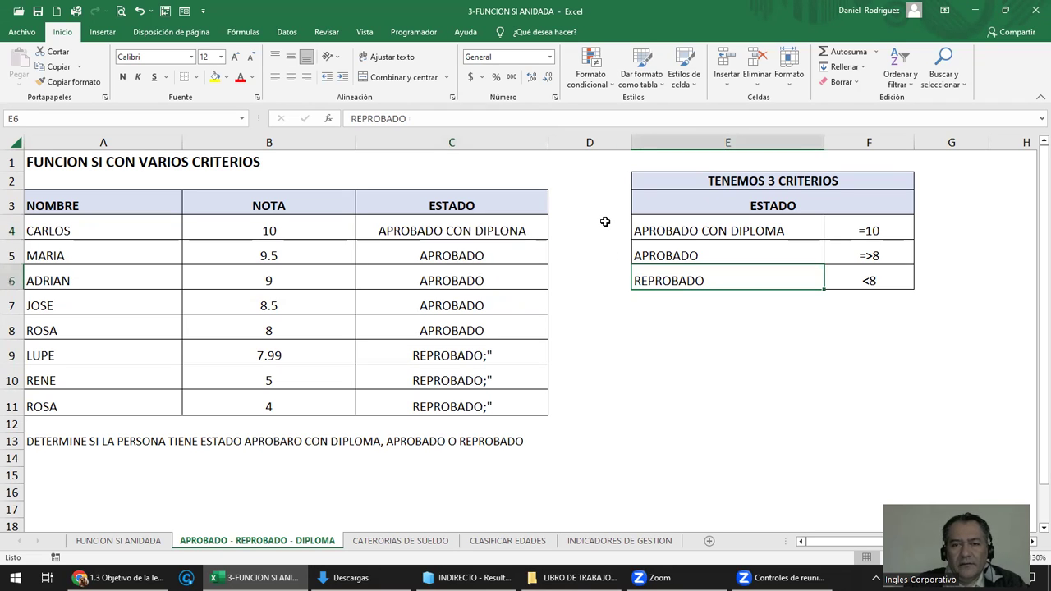
click(605, 222)
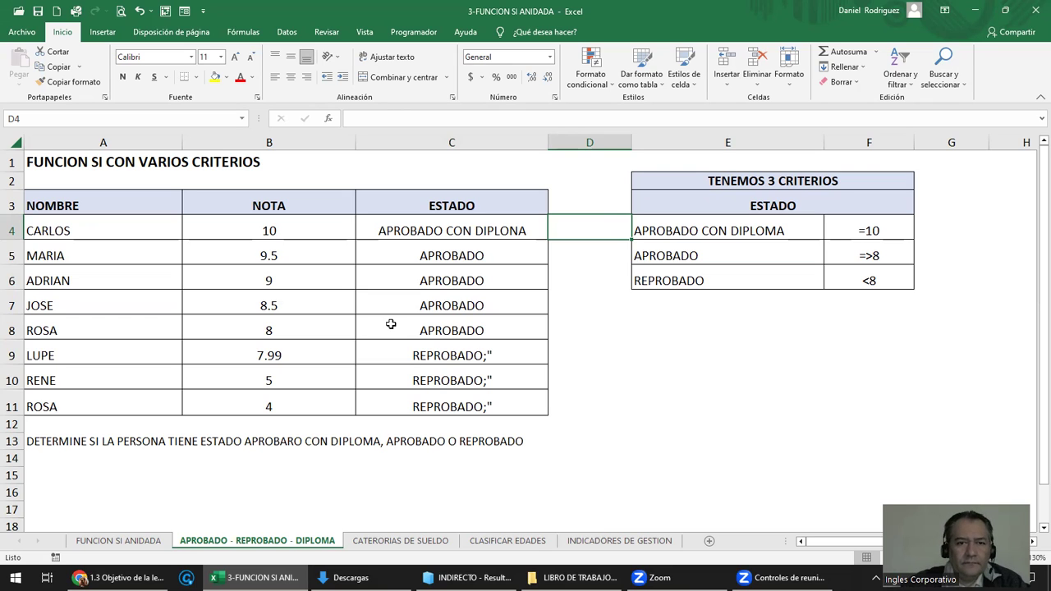
click(489, 228)
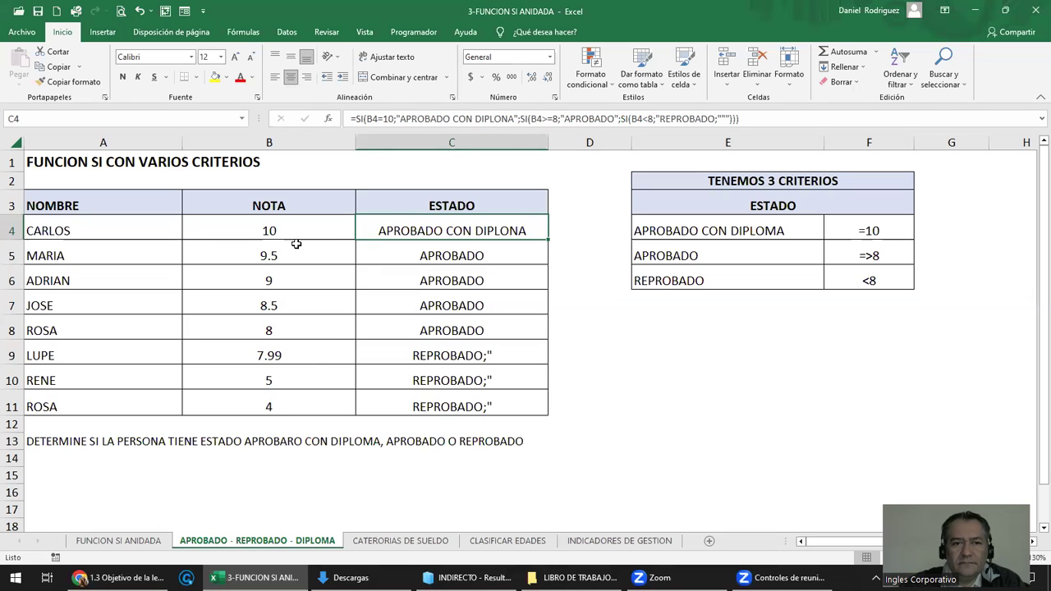
click(306, 354)
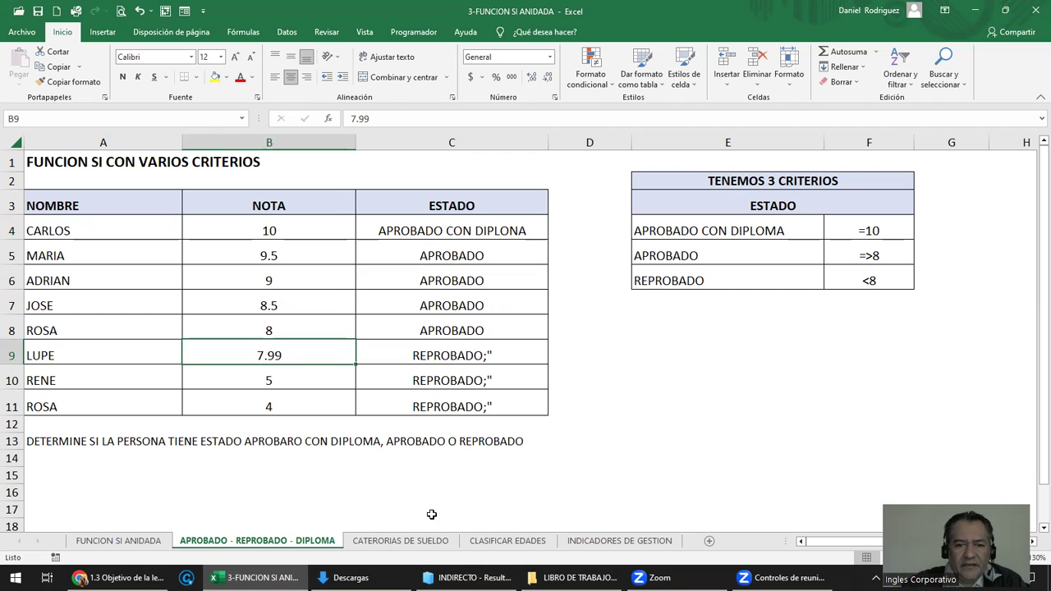
Switch to the CATERORIAS DE SUELDO sheet and review the nested SI template and A–D salary criteria
click(408, 542)
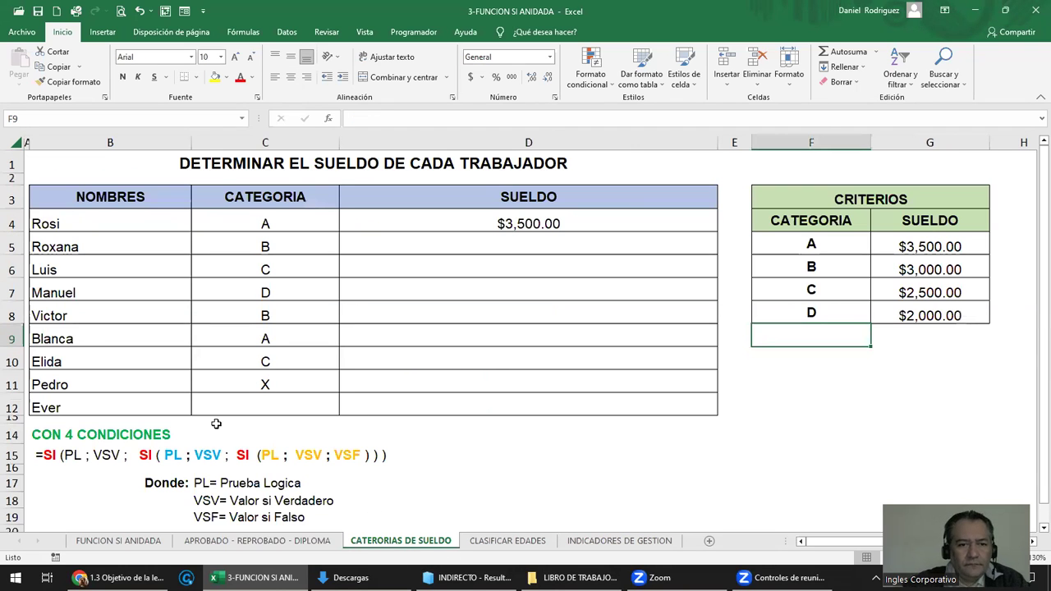
click(98, 458)
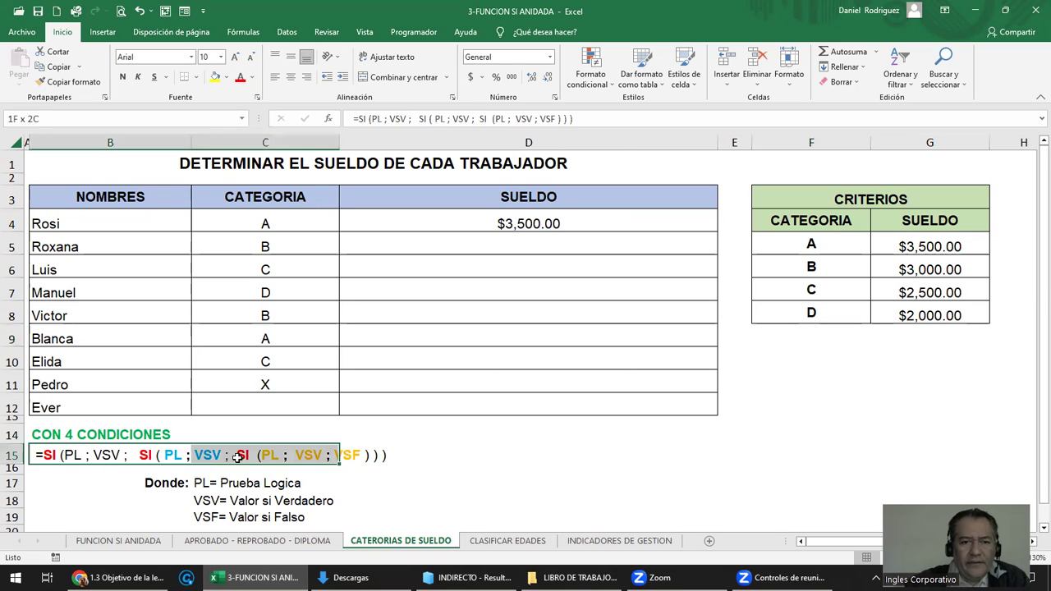
drag(98, 458, 378, 454)
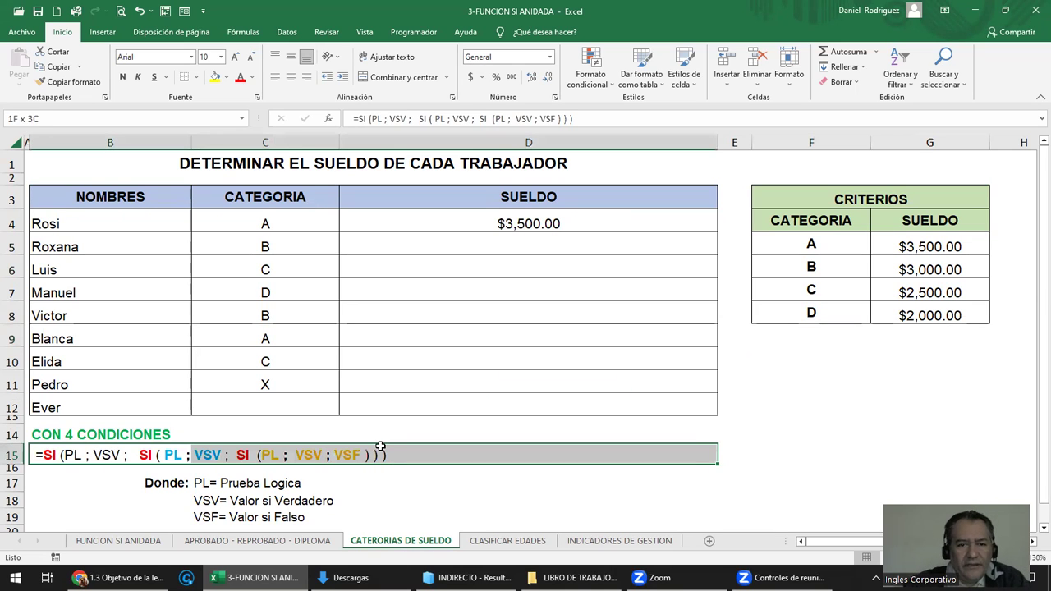
click(851, 309)
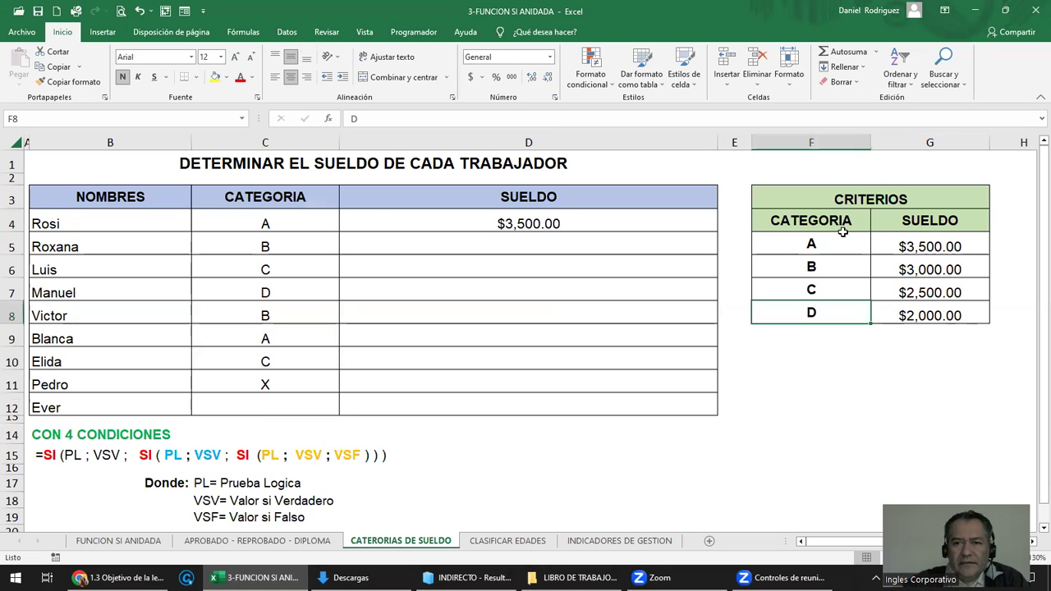
drag(821, 244, 877, 315)
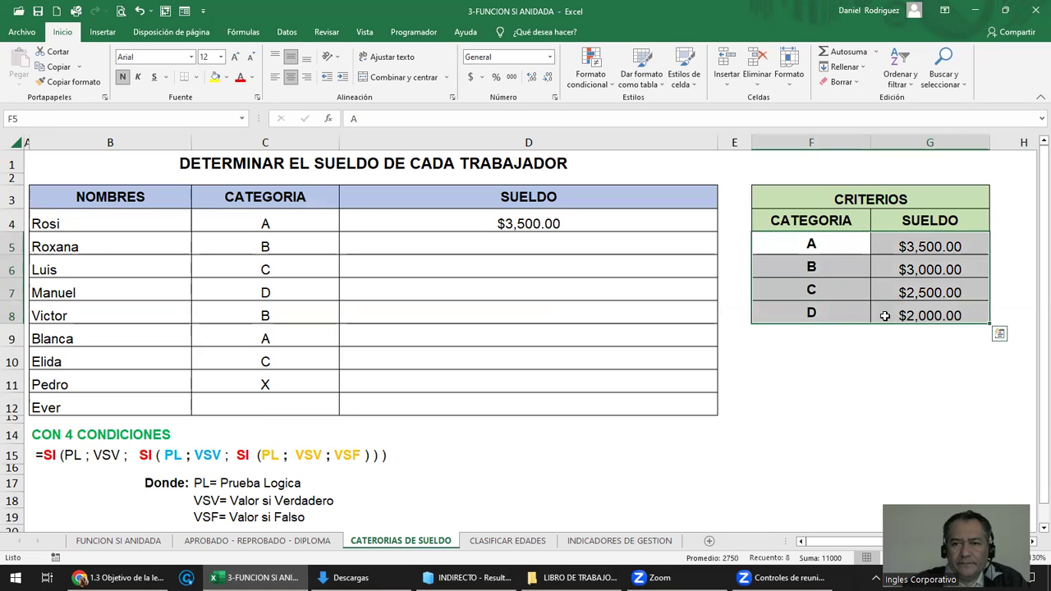
click(899, 200)
key(F2)
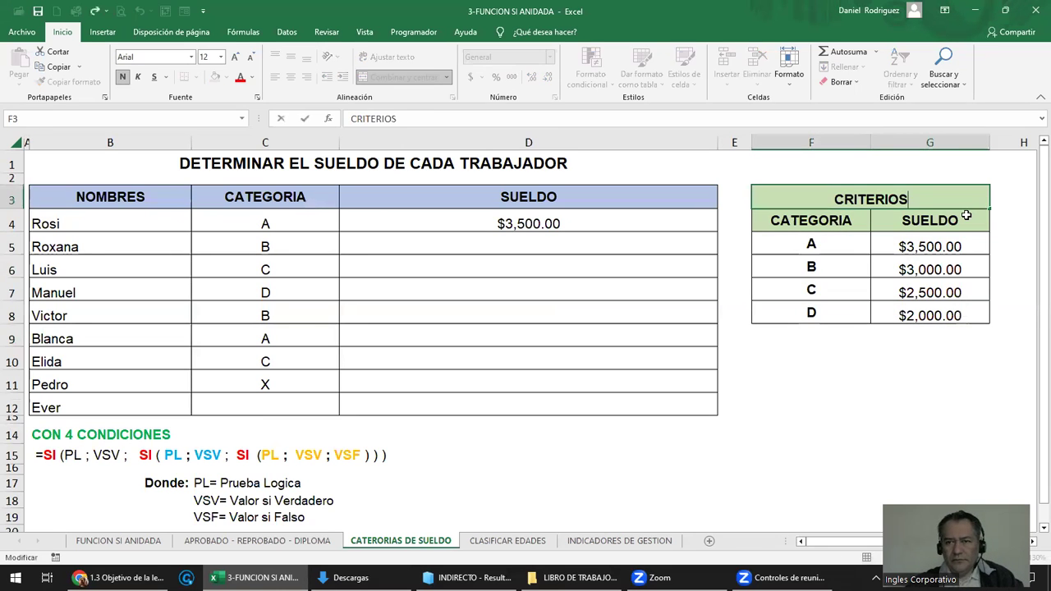
Retitle the criteria table heading to '4 CRITERIOS'
key(Home)
text(4)
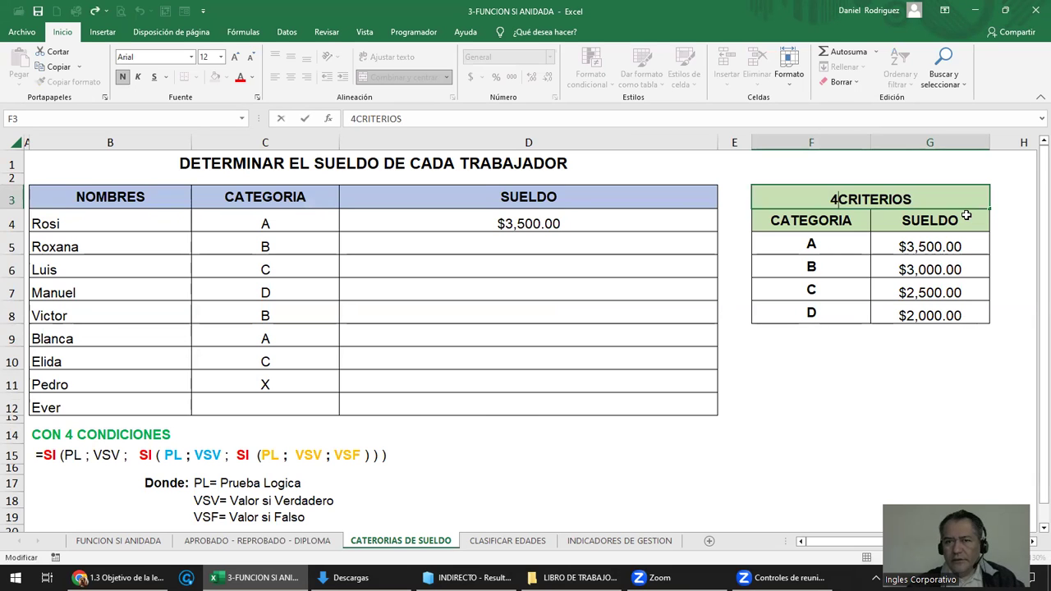
key(Return)
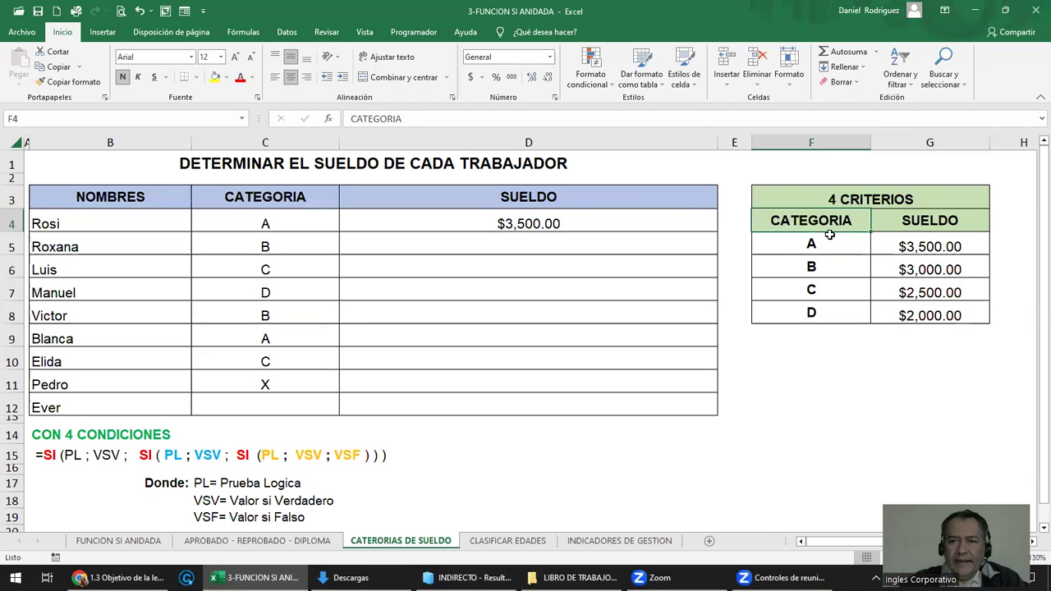
Review category letters A–D and the empty row below the criteria table
drag(832, 244, 832, 290)
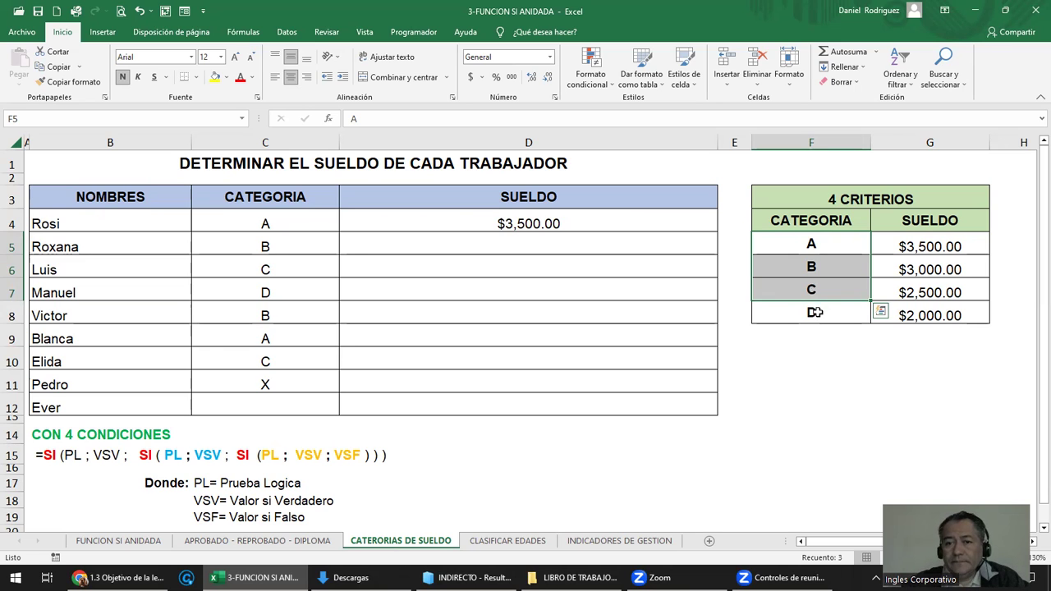
click(814, 312)
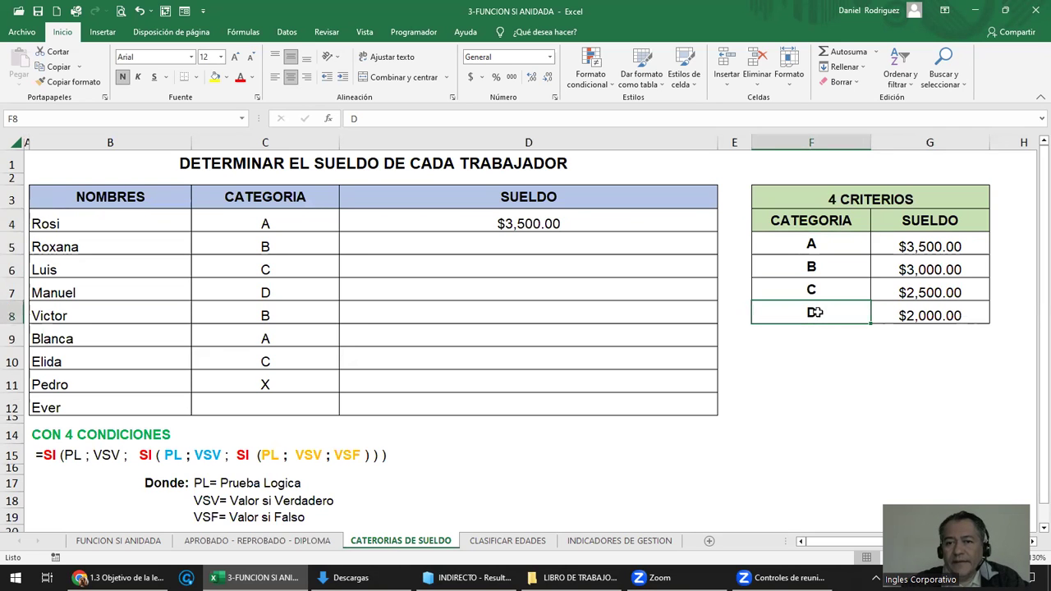
click(813, 245)
mouse_move(813, 245)
mouse_down()
mouse_move(819, 288)
mouse_move(831, 284)
mouse_up()
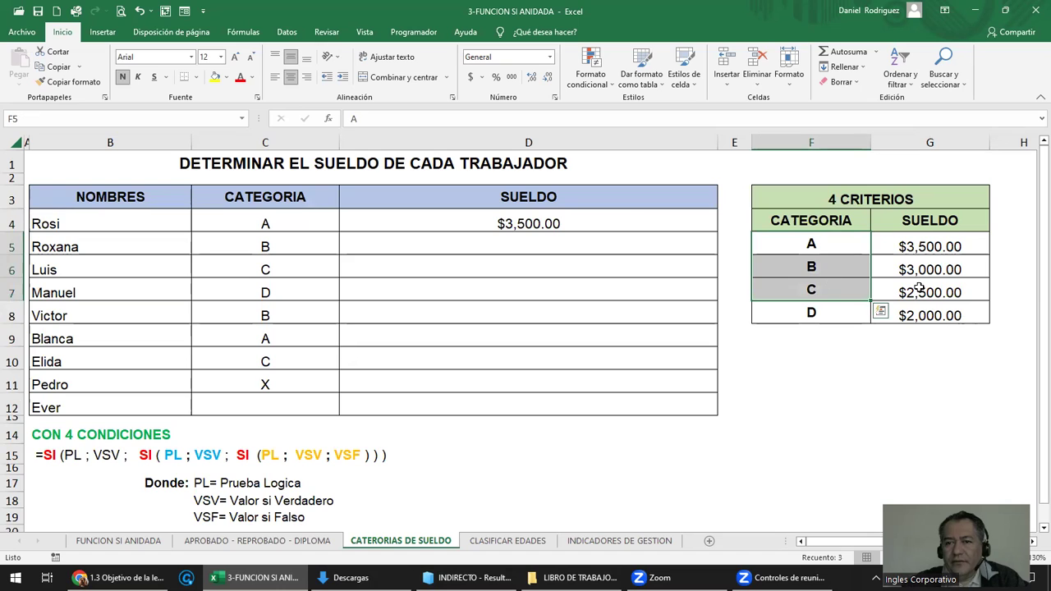
click(824, 311)
drag(822, 340, 910, 339)
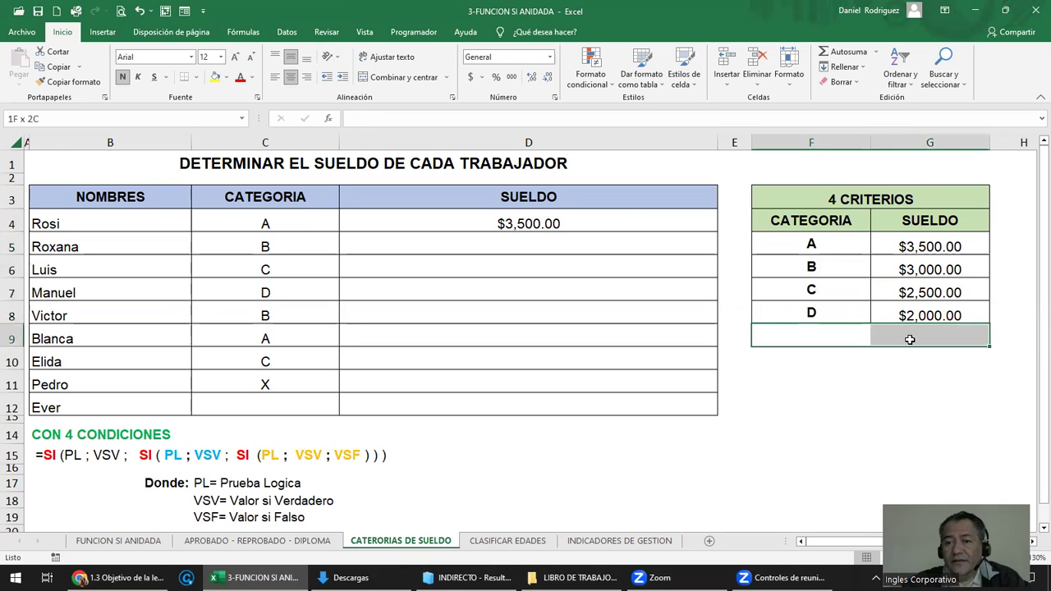
Enter X and 15 below category D and centre them
click(822, 338)
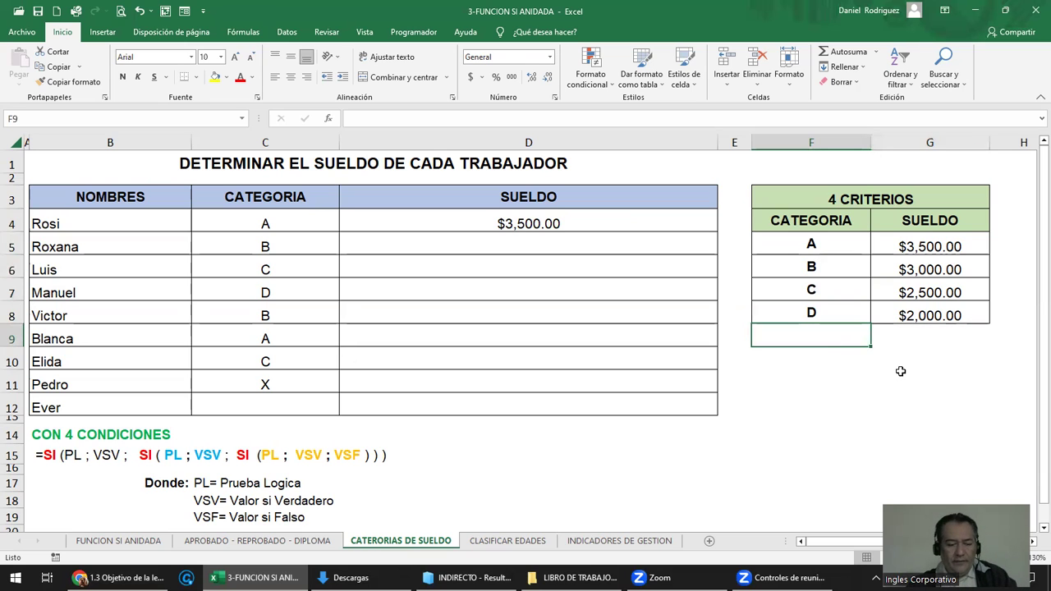
text(X)
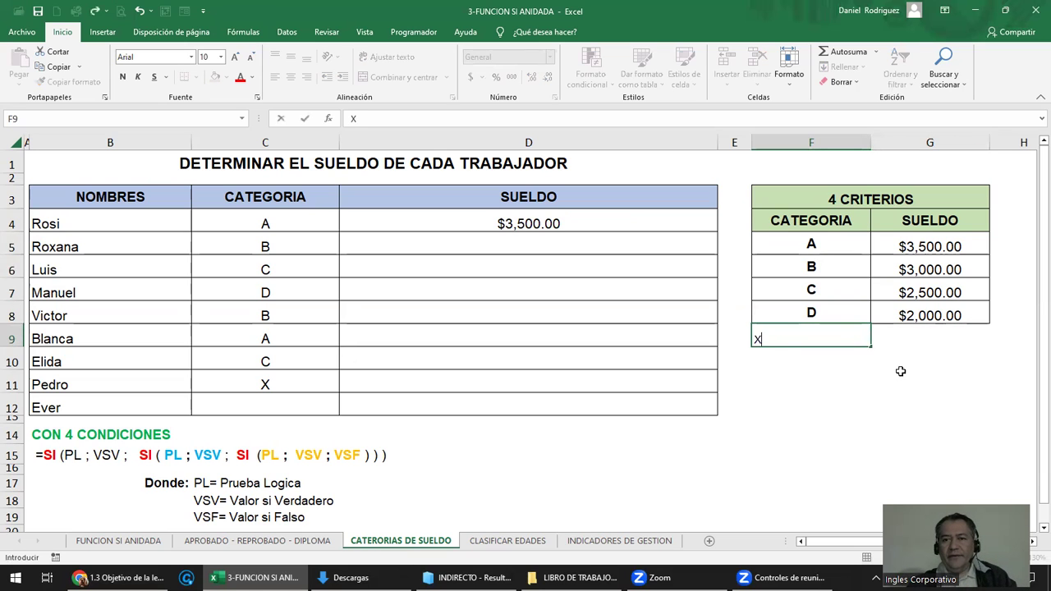
key(Return)
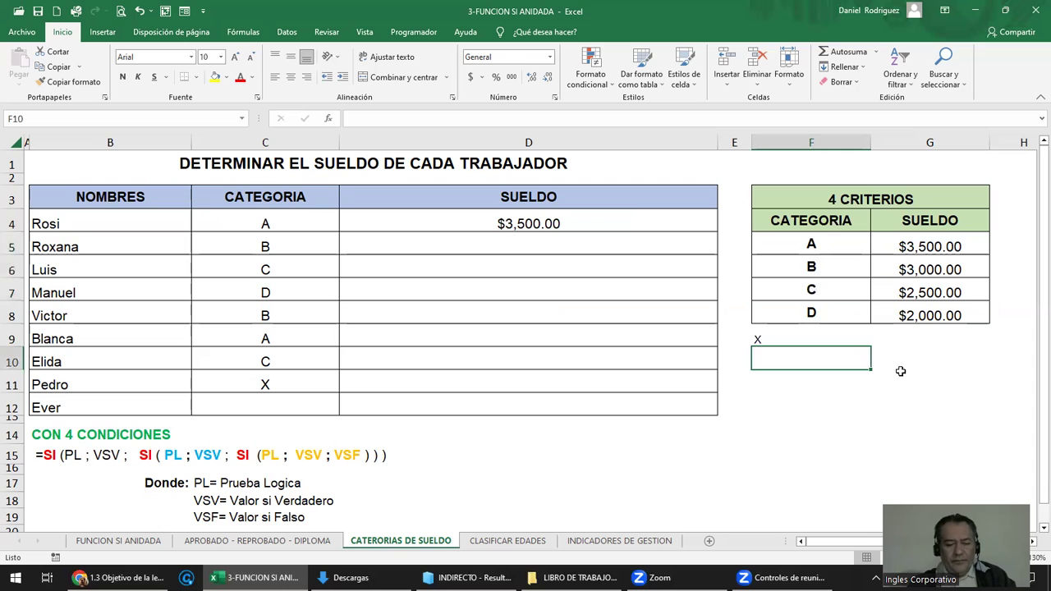
text(15)
key(Return)
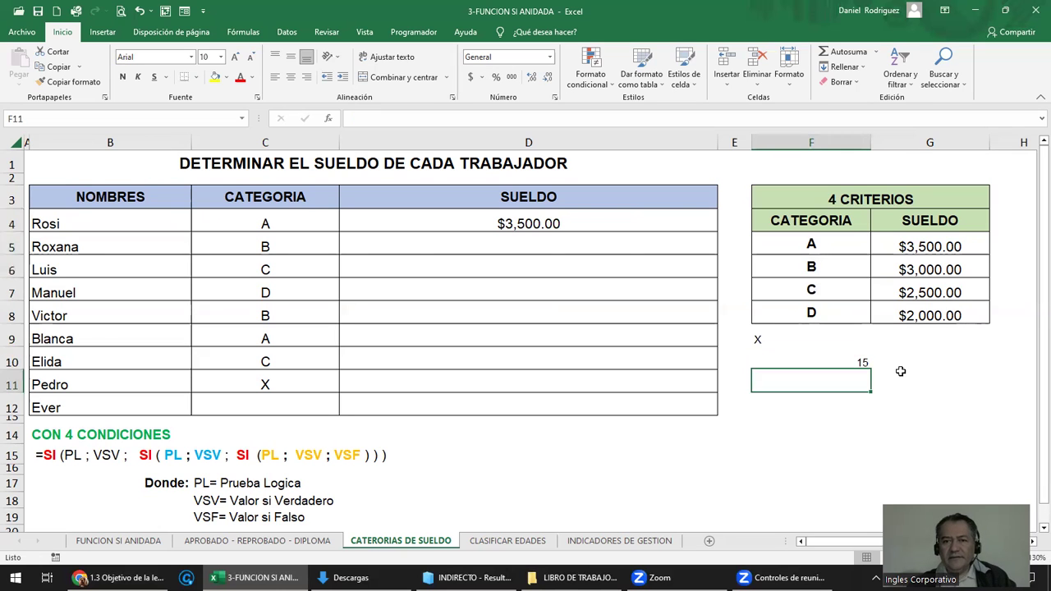
key(Up)
key(Up)
key(shift+Down)
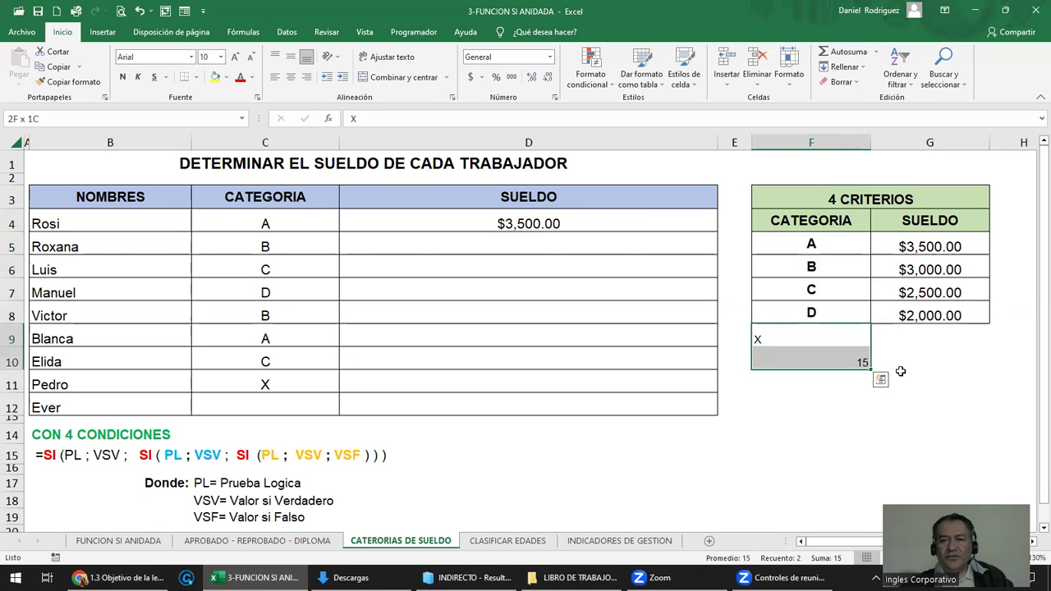
click(304, 78)
click(291, 76)
Add ESPACIO below them, centre all three values, and compare them with categories A–D
click(827, 380)
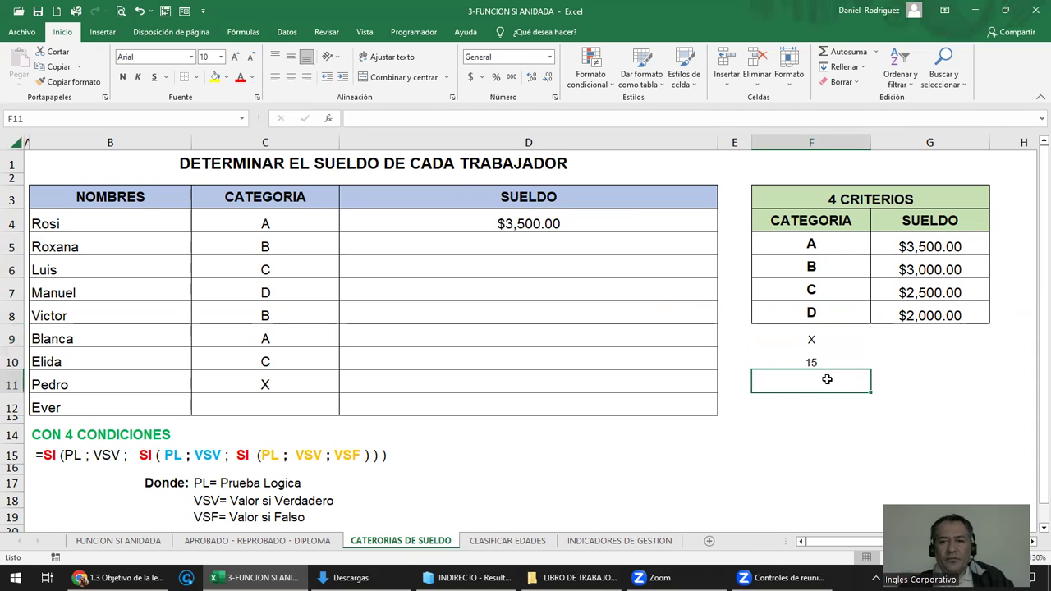
text(ESPACIO)
drag(829, 381, 828, 339)
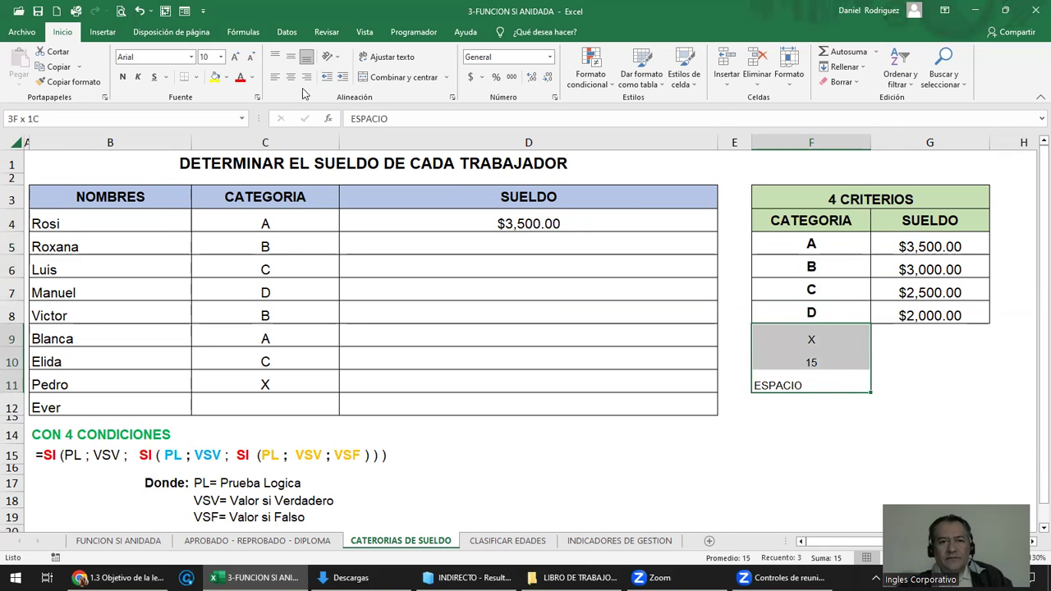
click(290, 76)
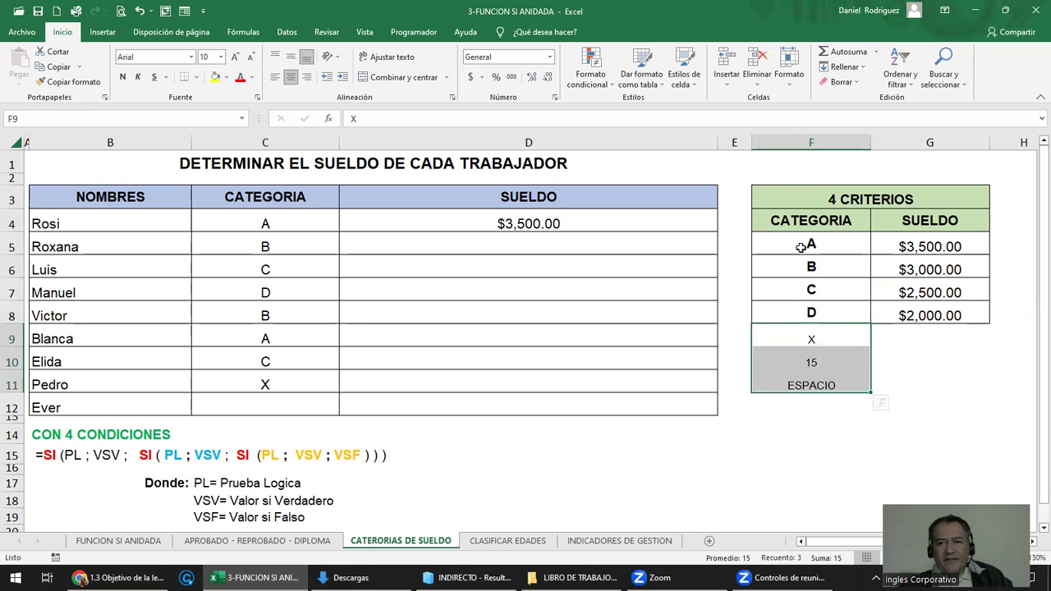
drag(804, 243, 814, 290)
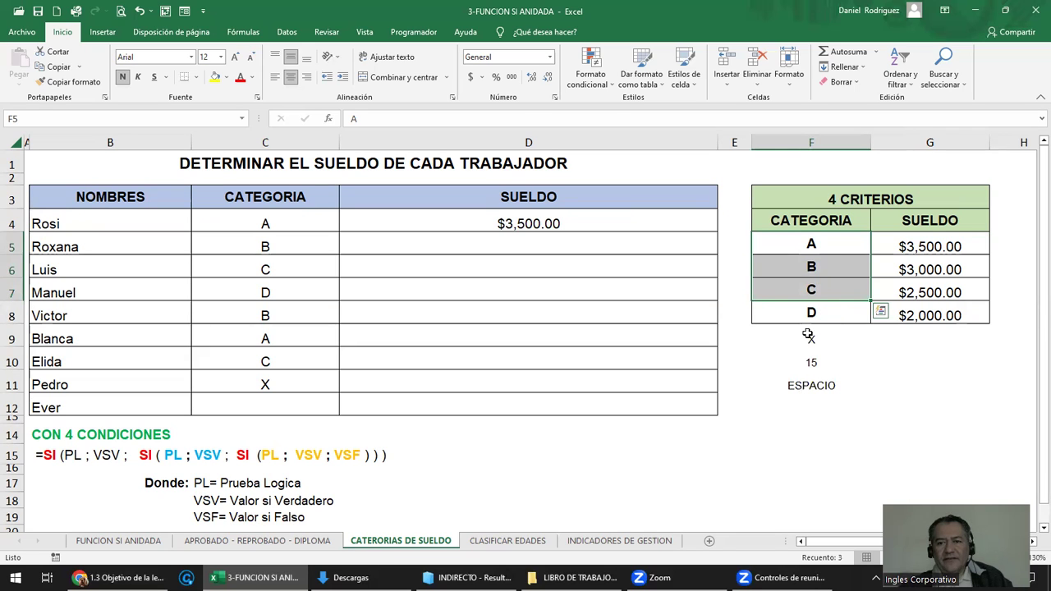
drag(811, 338, 807, 377)
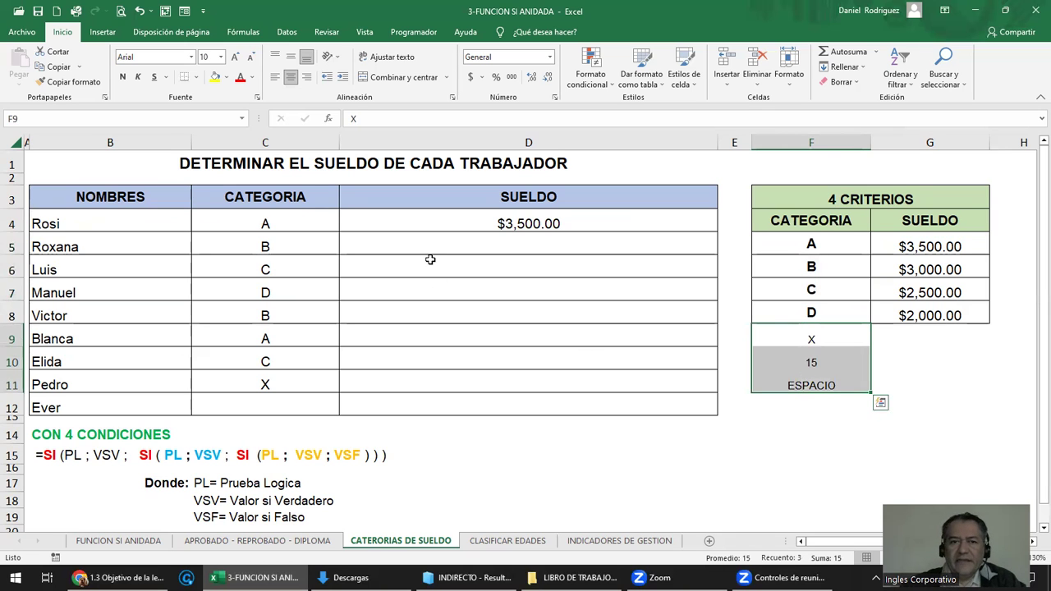
Check D4's formula against categories A–D and the X and empty categories in C11:C12
double_click(523, 219)
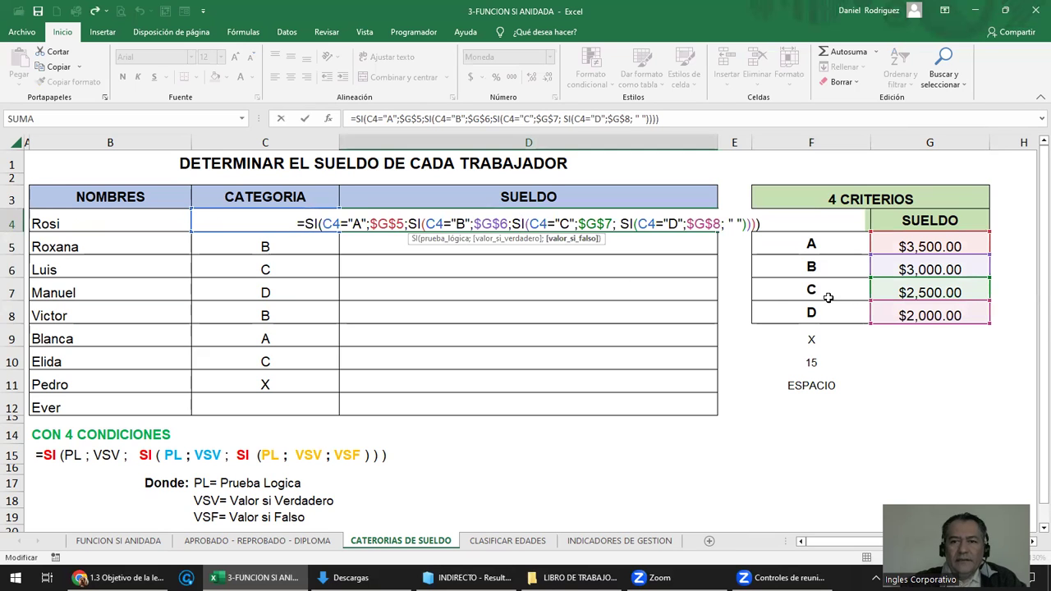
click(813, 244)
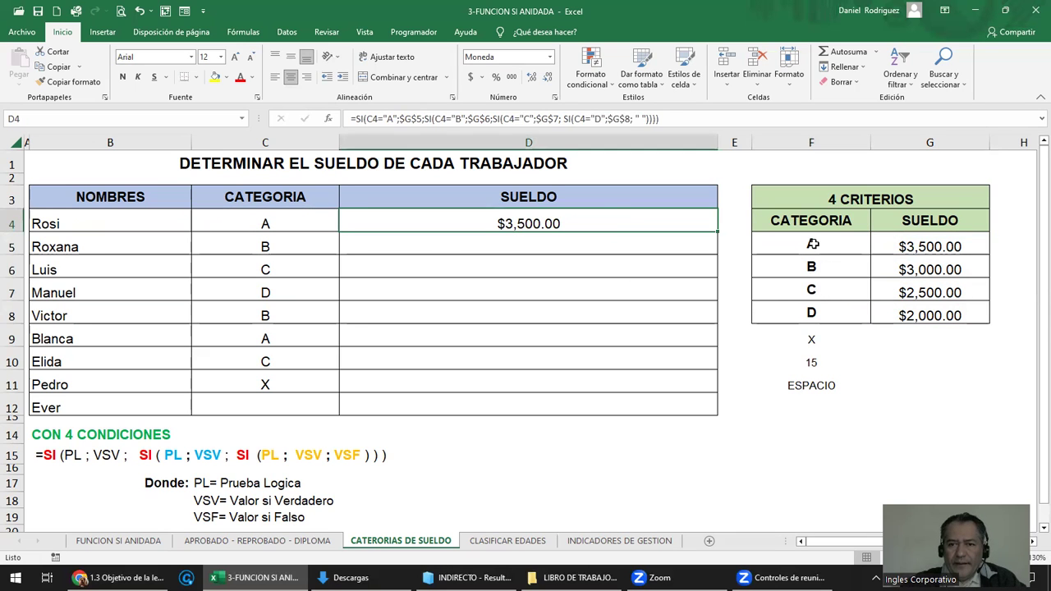
drag(813, 244, 819, 313)
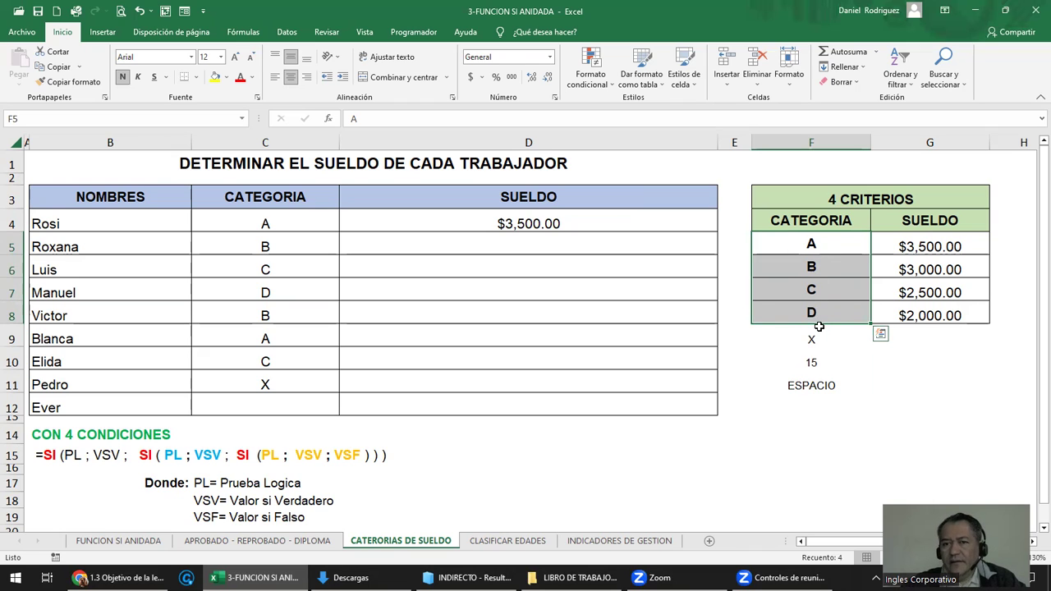
click(245, 217)
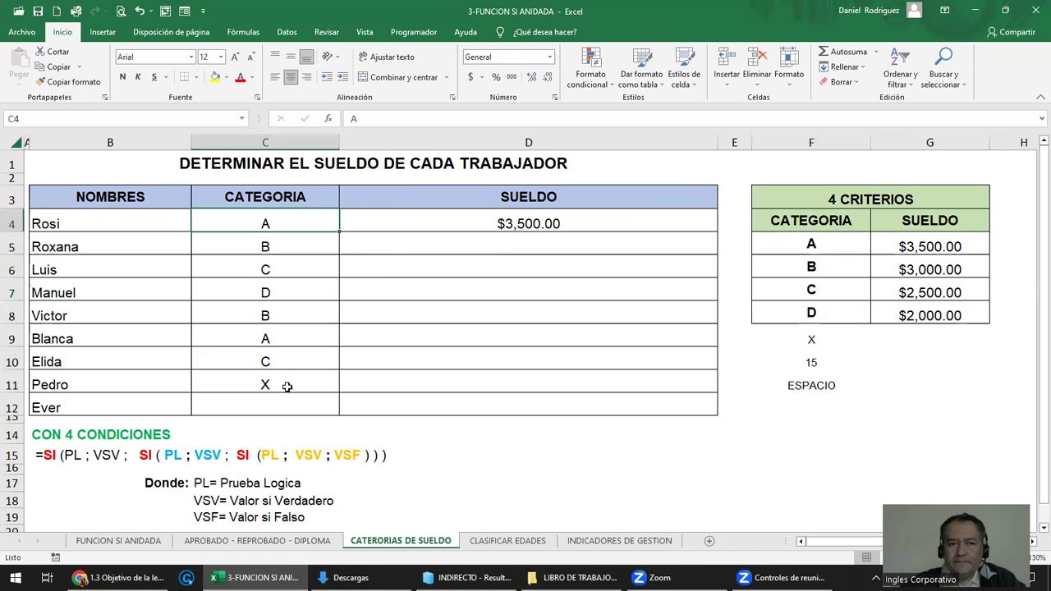
click(253, 392)
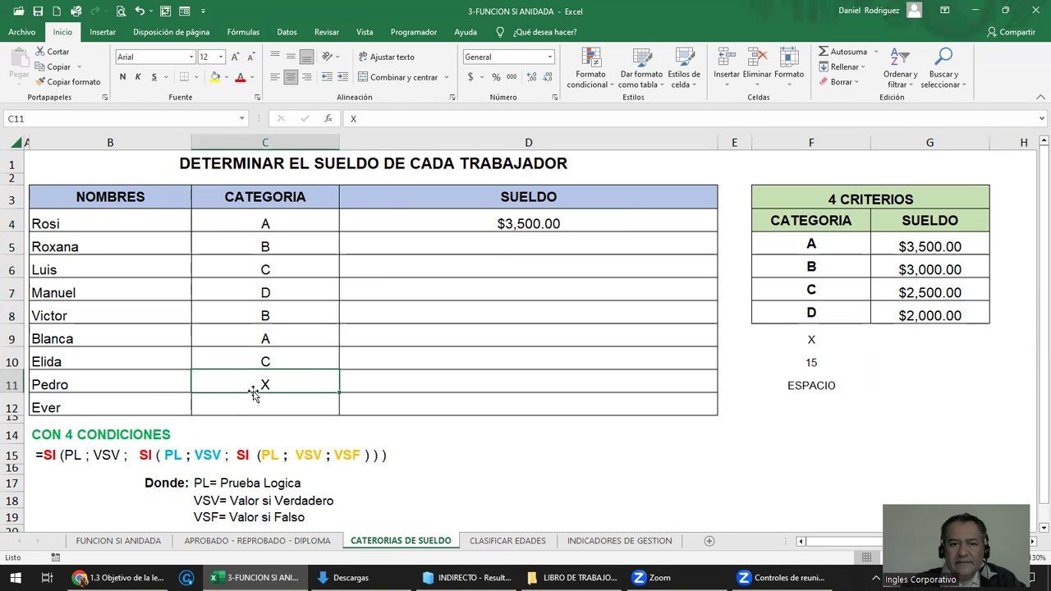
click(255, 411)
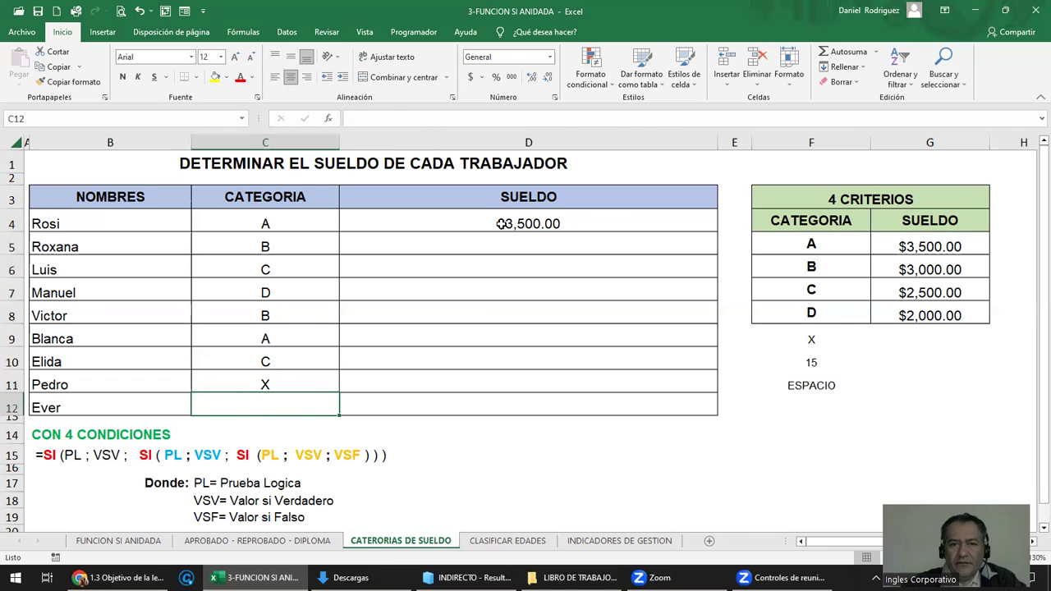
click(575, 226)
Copy D4's formula into D5:D12 and check D11's blank result
key(ctrl+c)
key(Down)
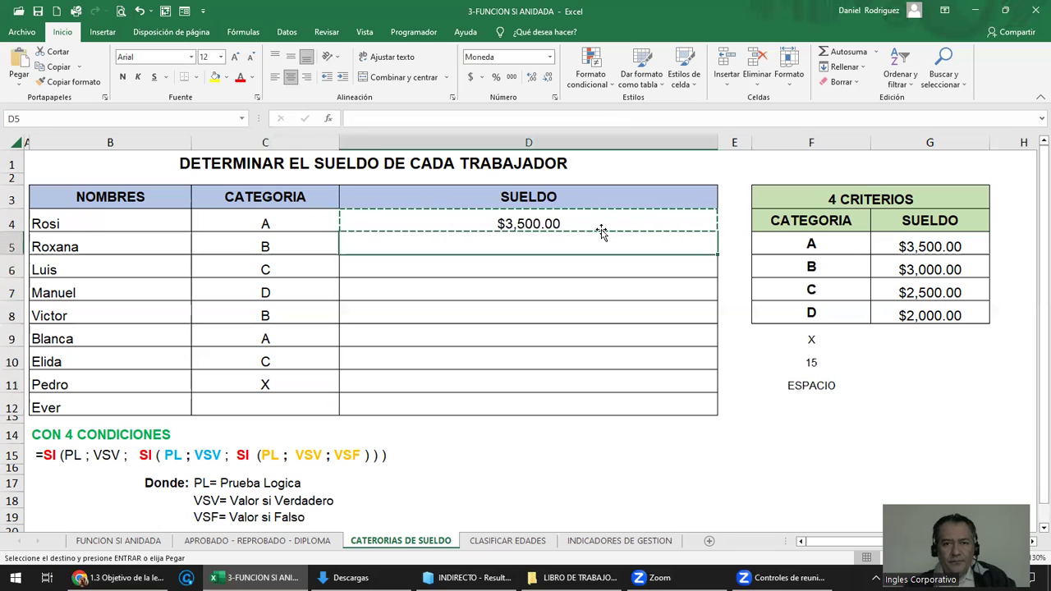
key(shift+Down)
key(shift+Down)
key(shift+Down)
key(shift+Down)
key(shift+Down)
key(shift+Down)
key(shift+Down)
key(Return)
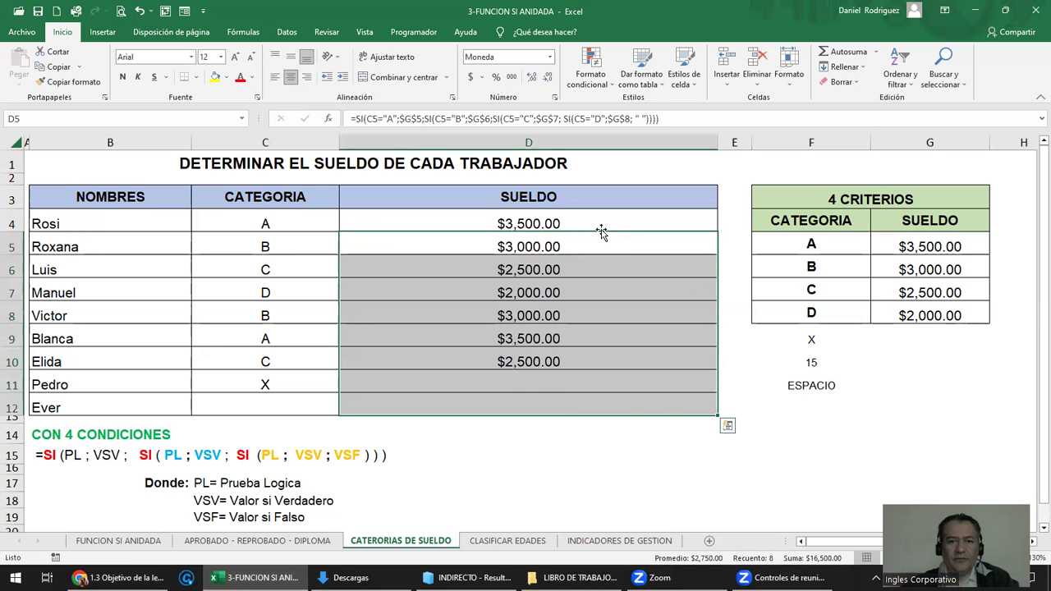
click(499, 380)
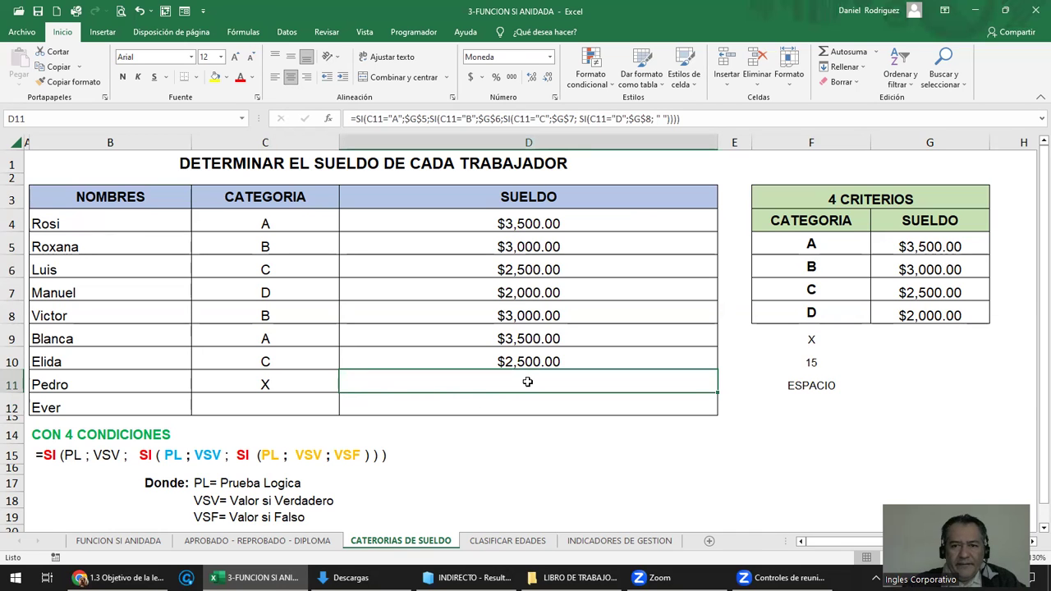
Make D11's formula return NO APLICA as its final fallback
click(279, 382)
click(267, 410)
click(463, 382)
double_click(460, 385)
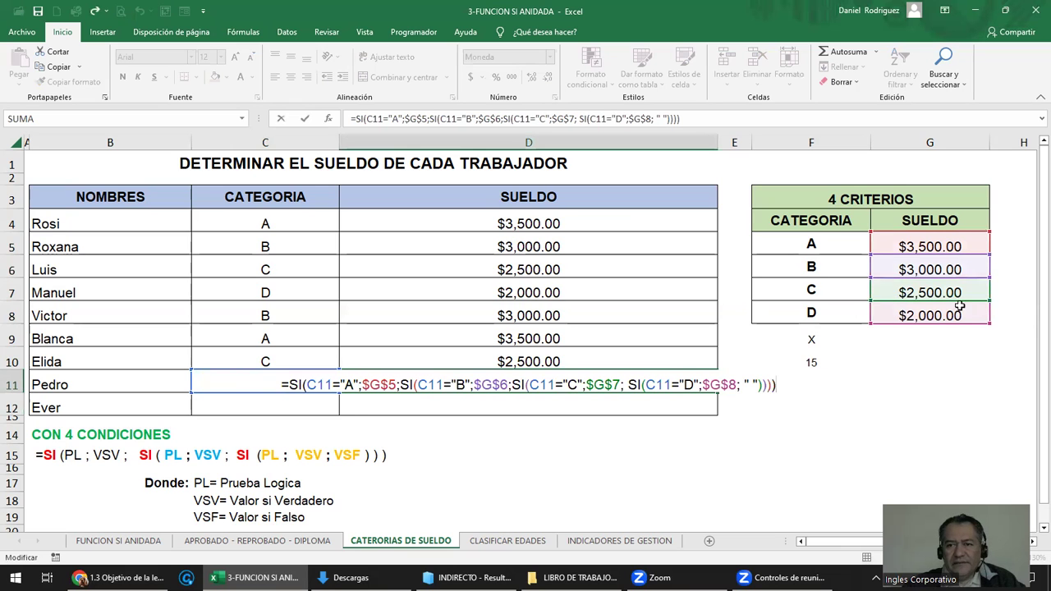
key(Return)
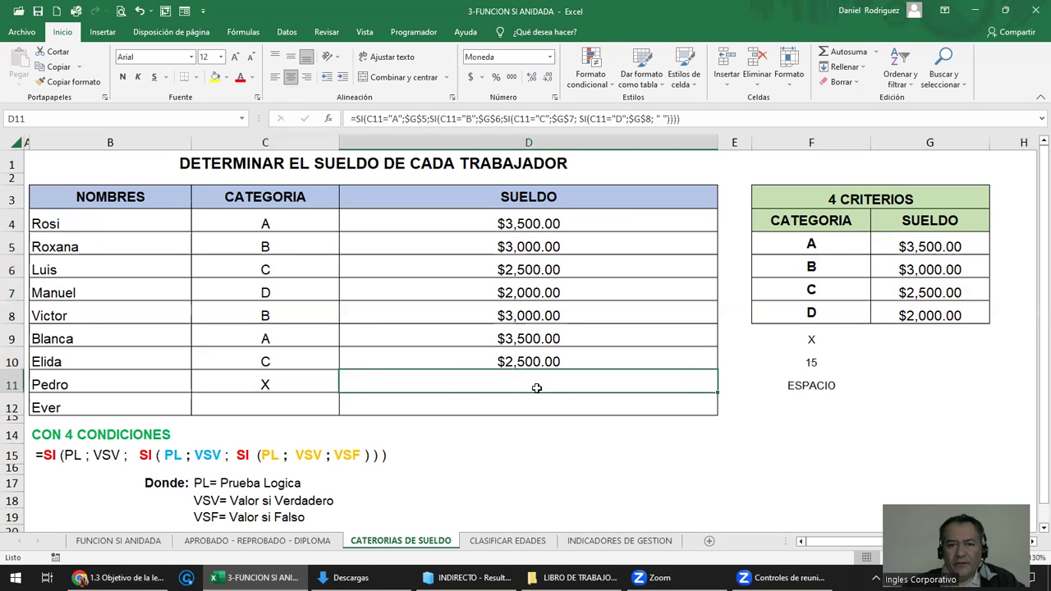
double_click(523, 385)
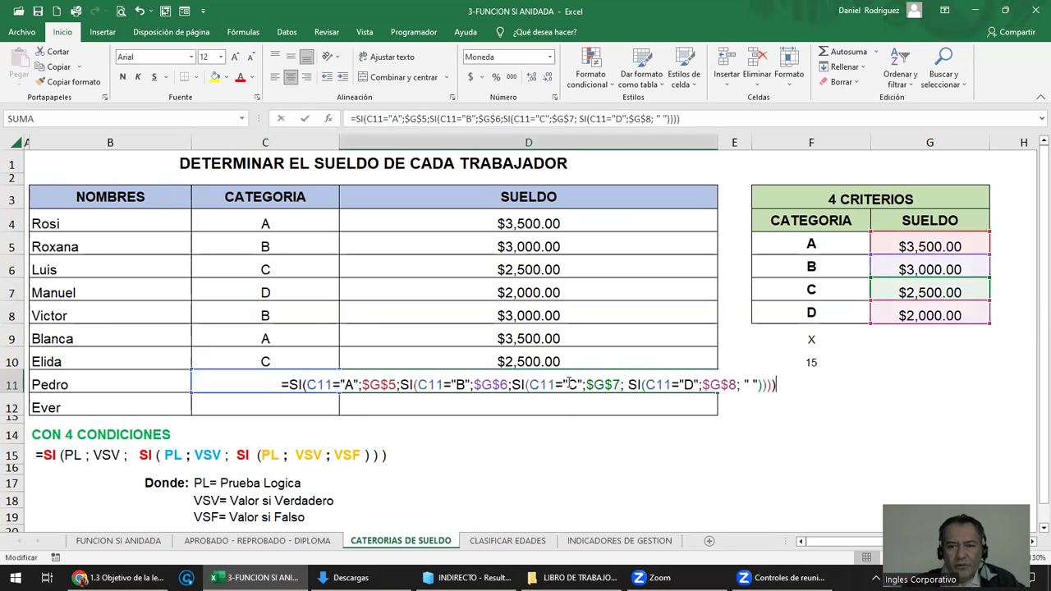
click(753, 386)
text(NO APLICA)
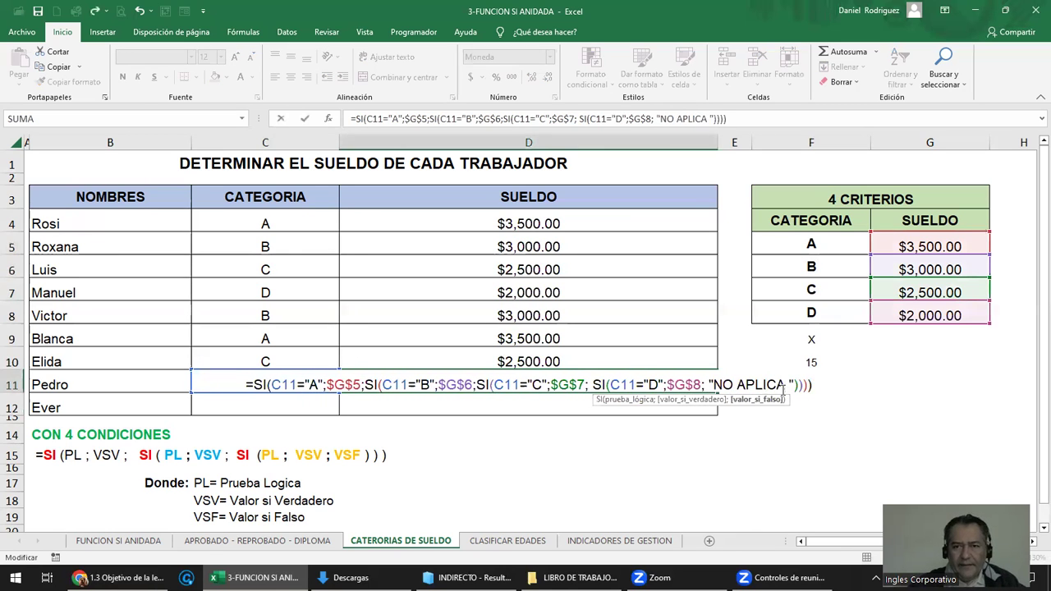
key(Return)
Copy D11's updated formula into D12
key(Up)
key(ctrl+c)
key(Down)
key(Return)
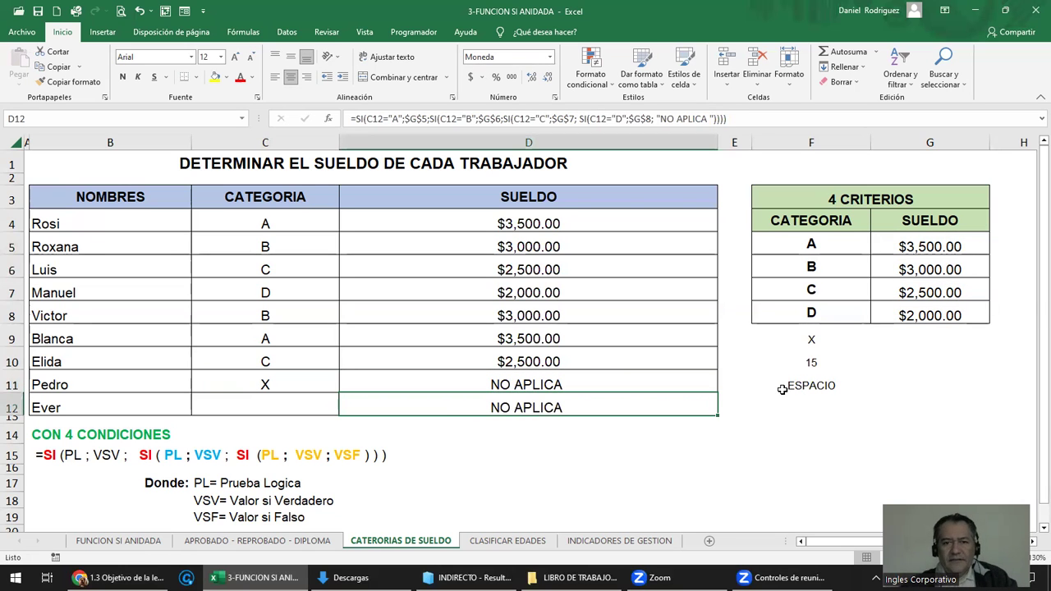
click(551, 385)
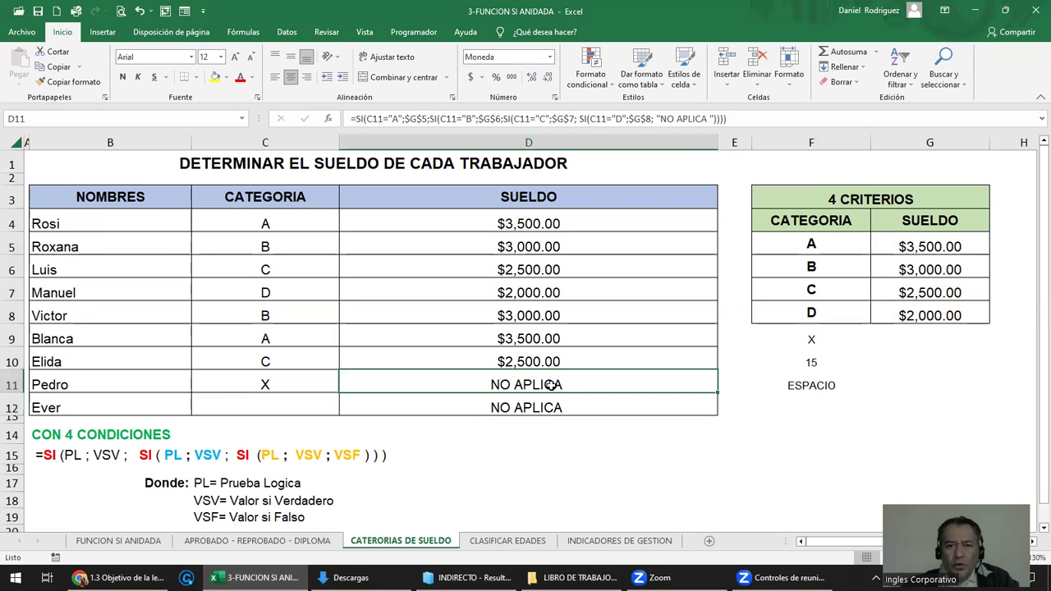
Remove the stray space around NO APLICA in D11's formula and select D5:D12
drag(796, 239, 810, 309)
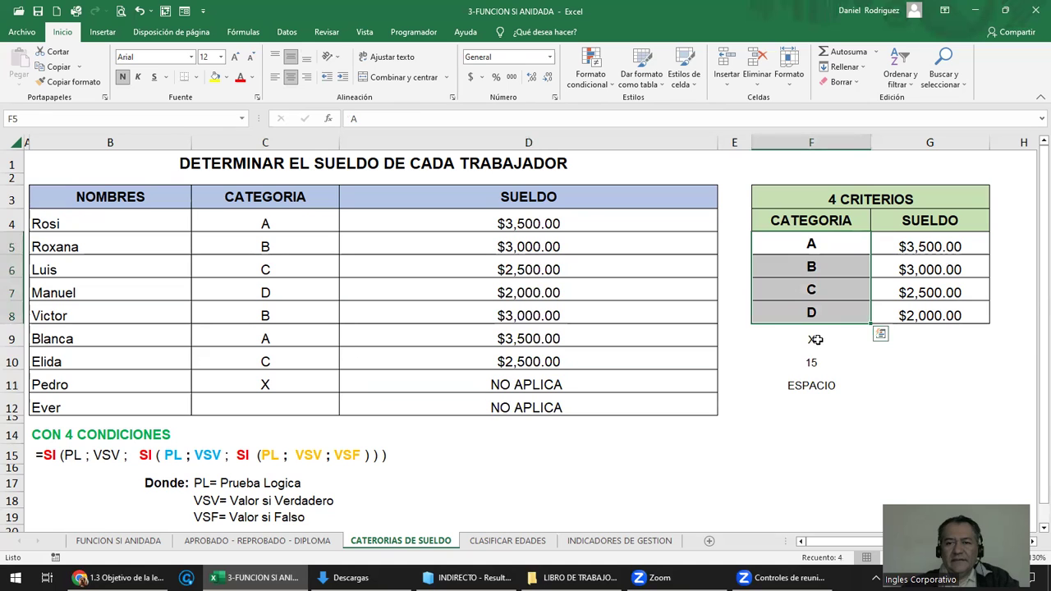
drag(790, 339, 812, 383)
double_click(552, 389)
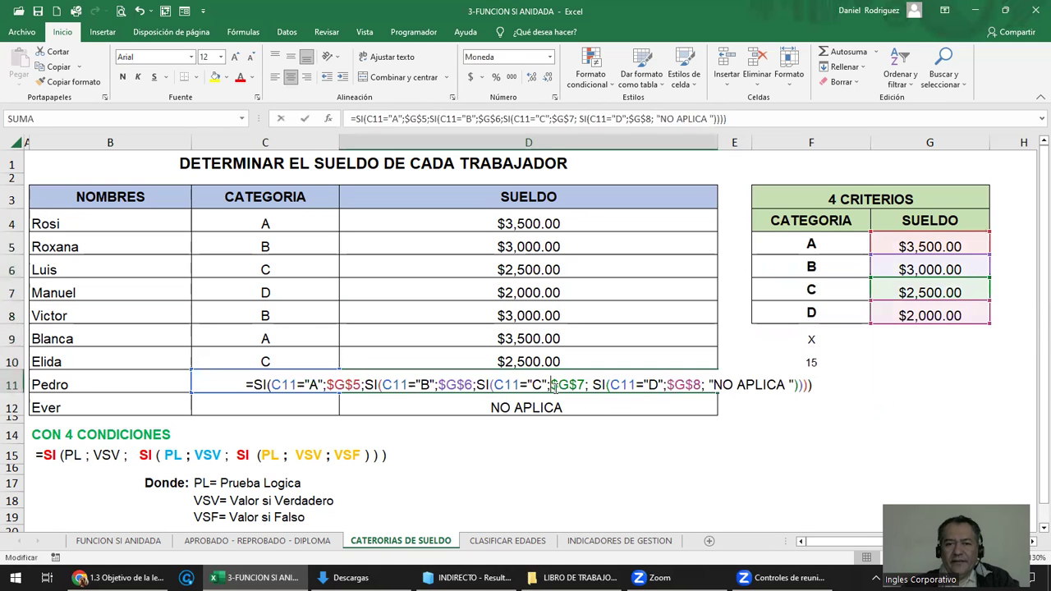
double_click(652, 384)
click(653, 384)
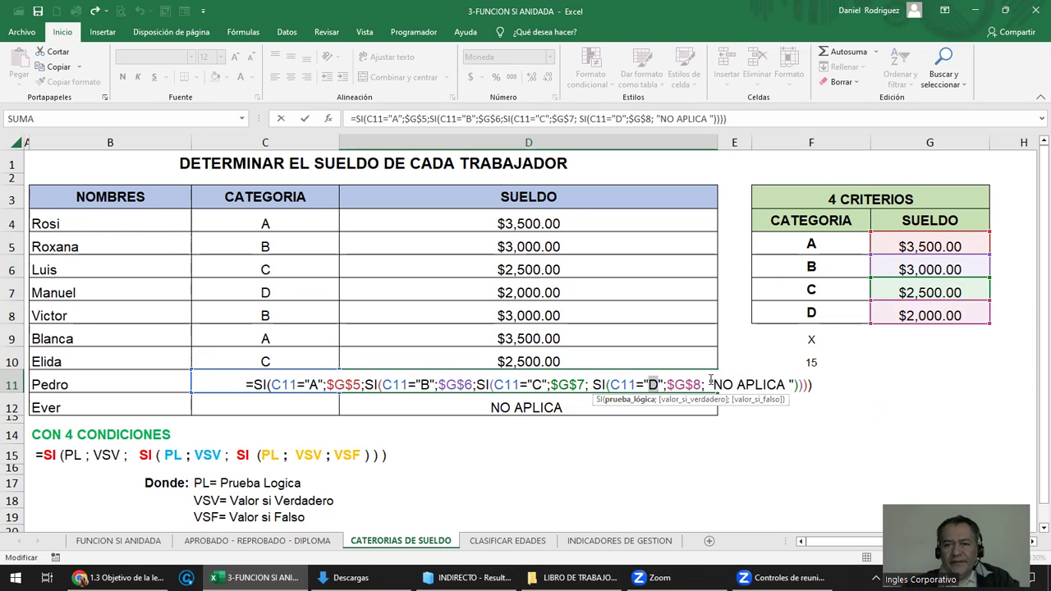
click(715, 385)
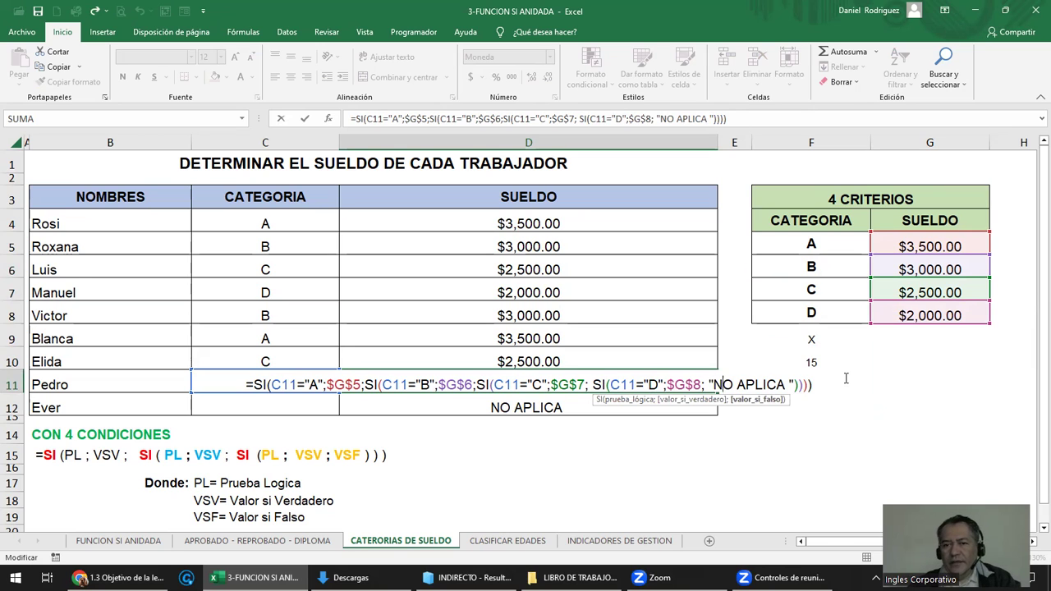
key(Delete)
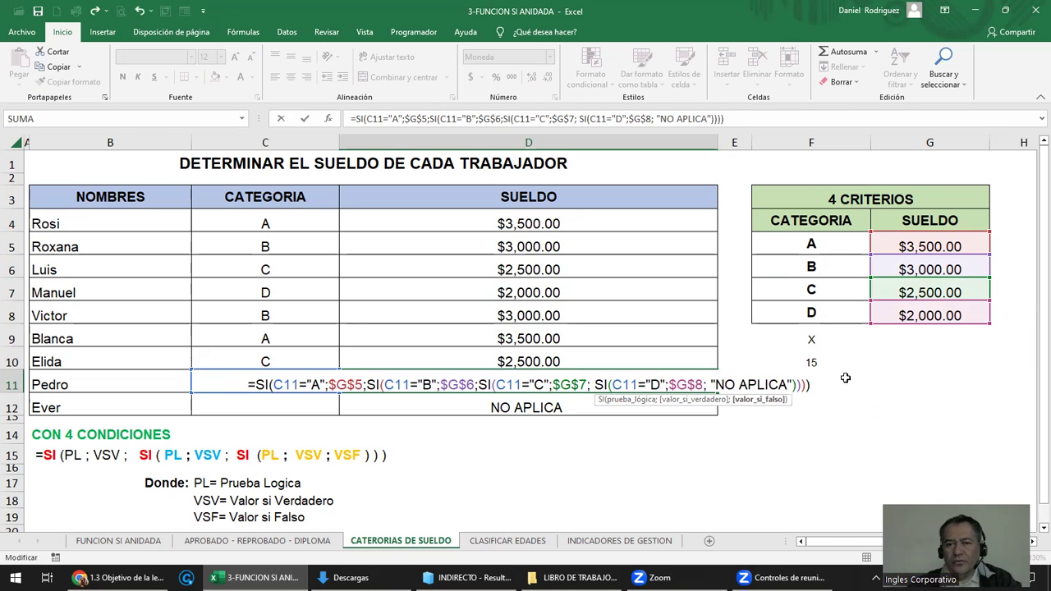
key(Return)
key(Up)
key(Up)
key(Up)
key(Up)
key(Up)
key(Up)
key(Up)
key(shift+Down)
key(shift+Down)
key(shift+Down)
key(shift+Down)
key(shift+Down)
key(shift+Down)
key(shift+Down)
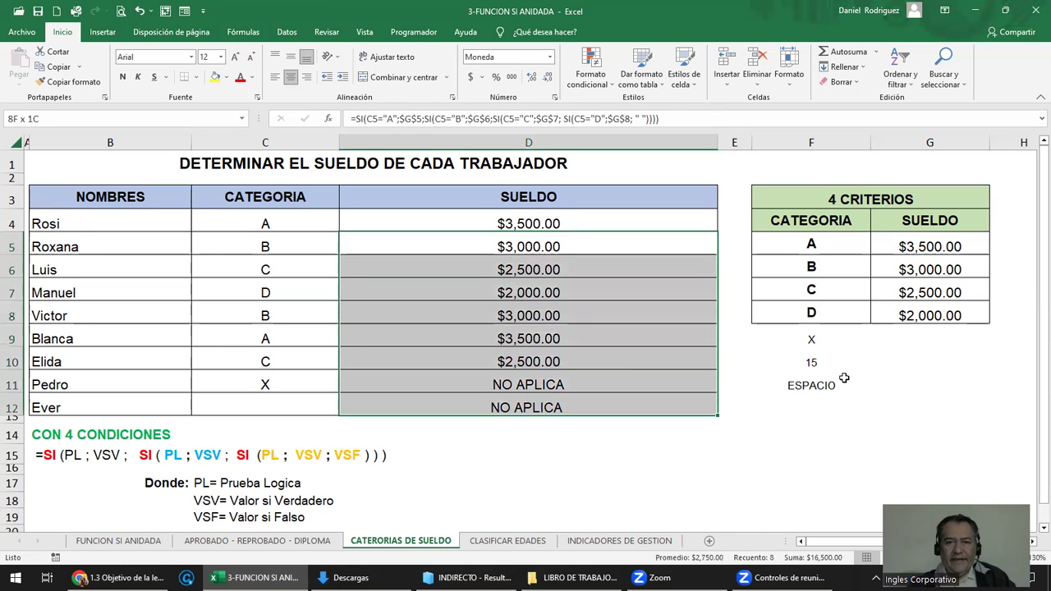
Cut D4's formula to three SI levels with absolute $G$8 as the final fallback
key(Up)
key(F2)
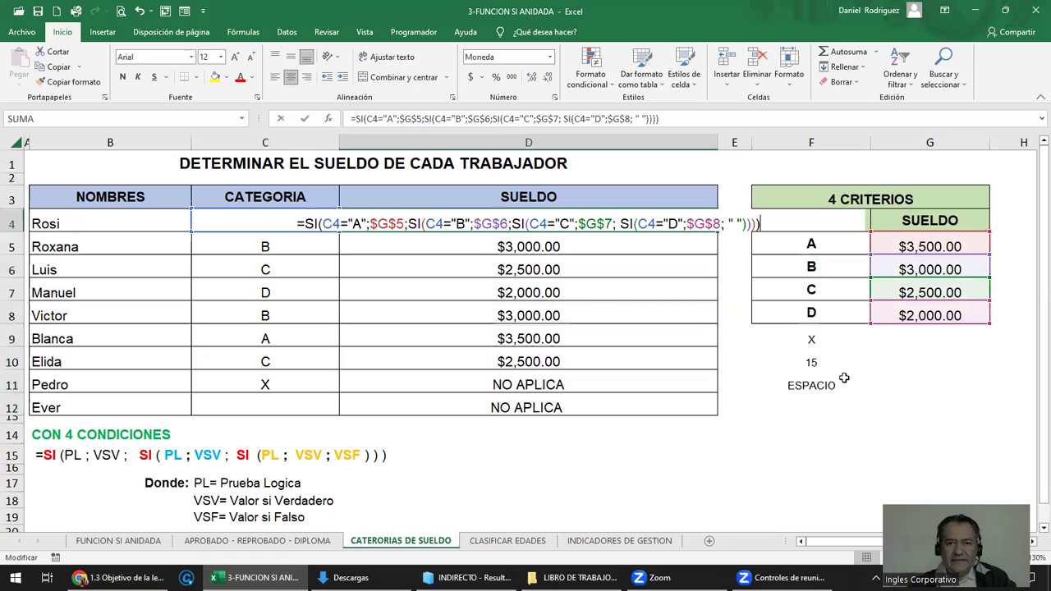
key(Left)
key(Left)
key(Left)
key(Left)
key(Left)
key(Left)
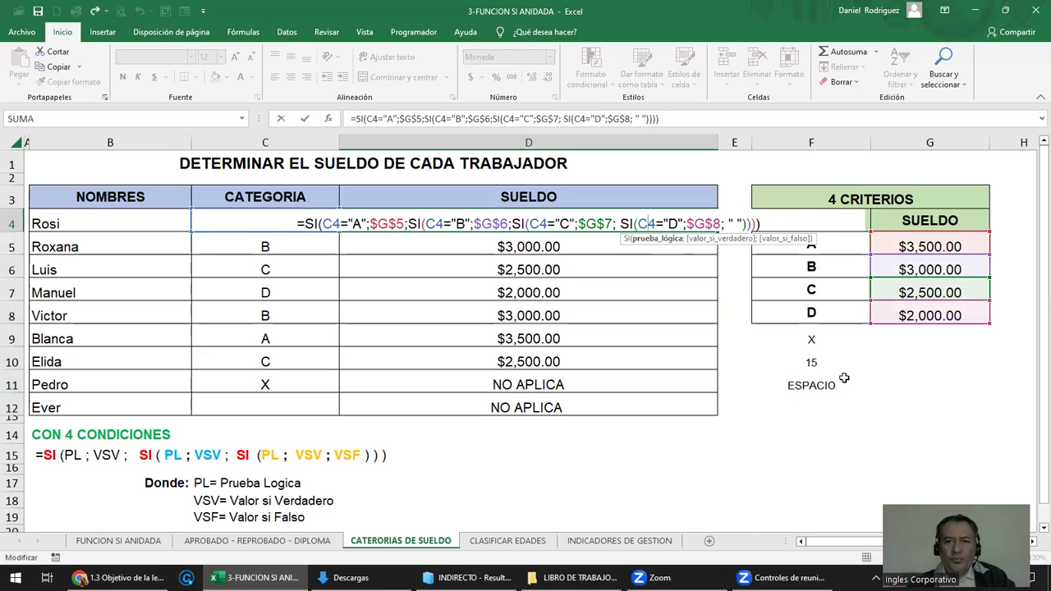
key(Left)
key(Left)
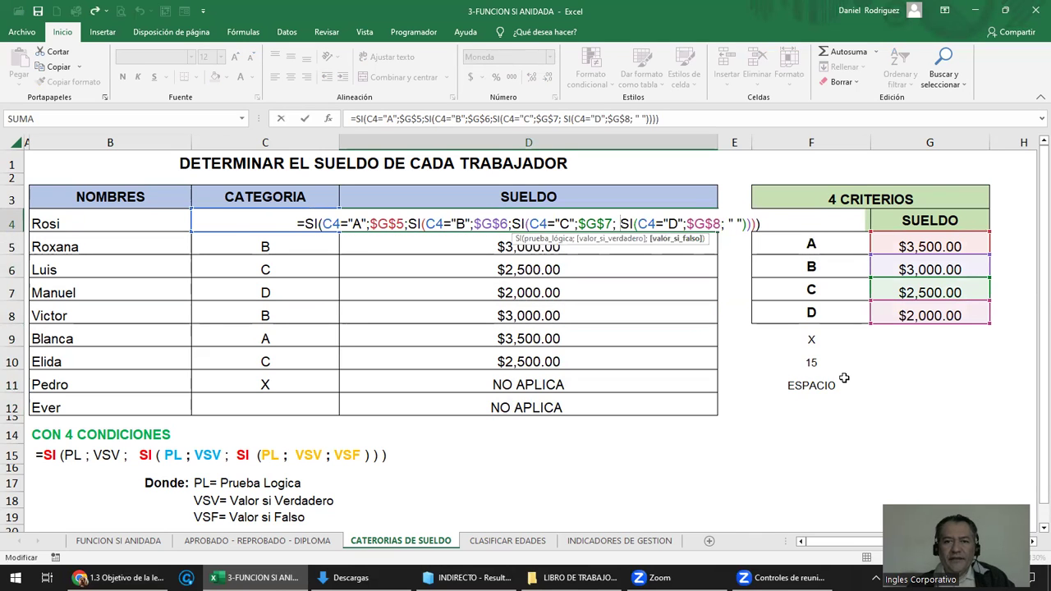
key(shift+Right)
key(shift+Right)
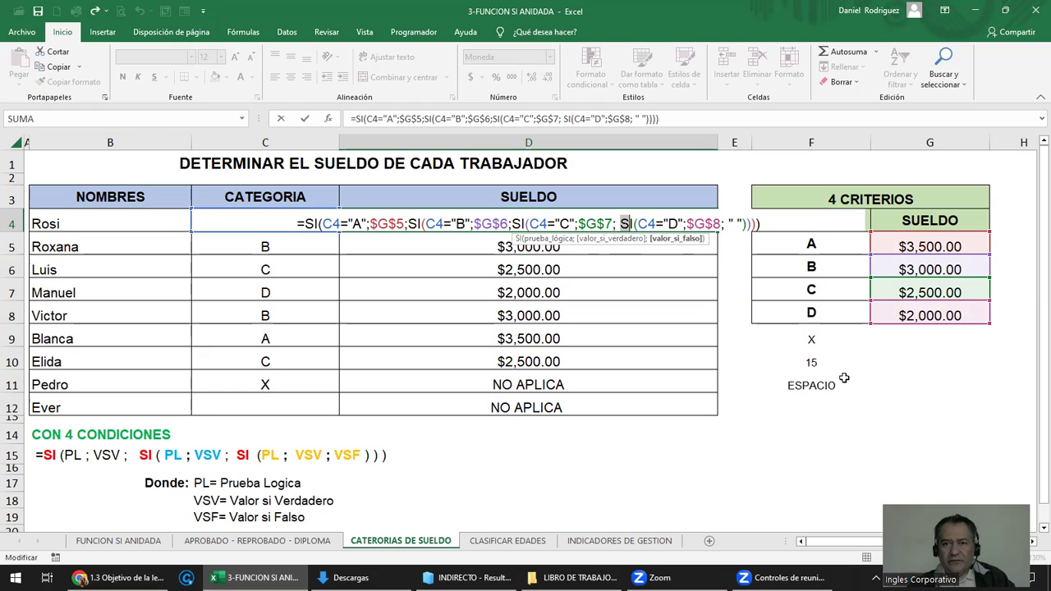
key(shift+Right)
key(shift+Right)
key(shift+Right)
key(shift+Right)
key(shift+Right)
key(shift+Right)
key(shift+Right)
key(shift+Right)
key(shift+Right)
key(shift+Right)
key(shift+Right)
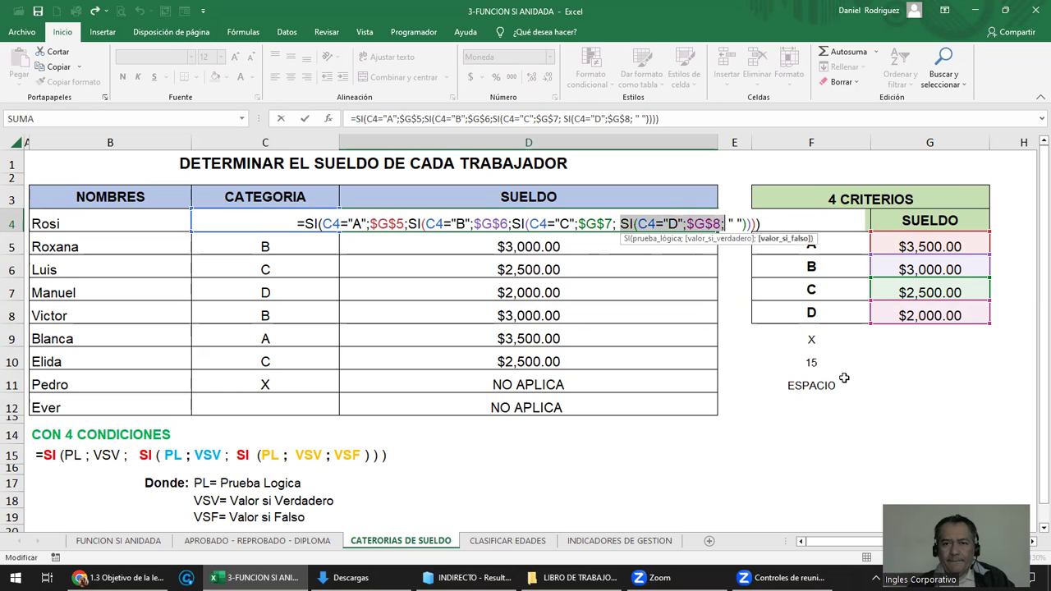
key(shift+Right)
key(shift+Right)
key(shift+Right)
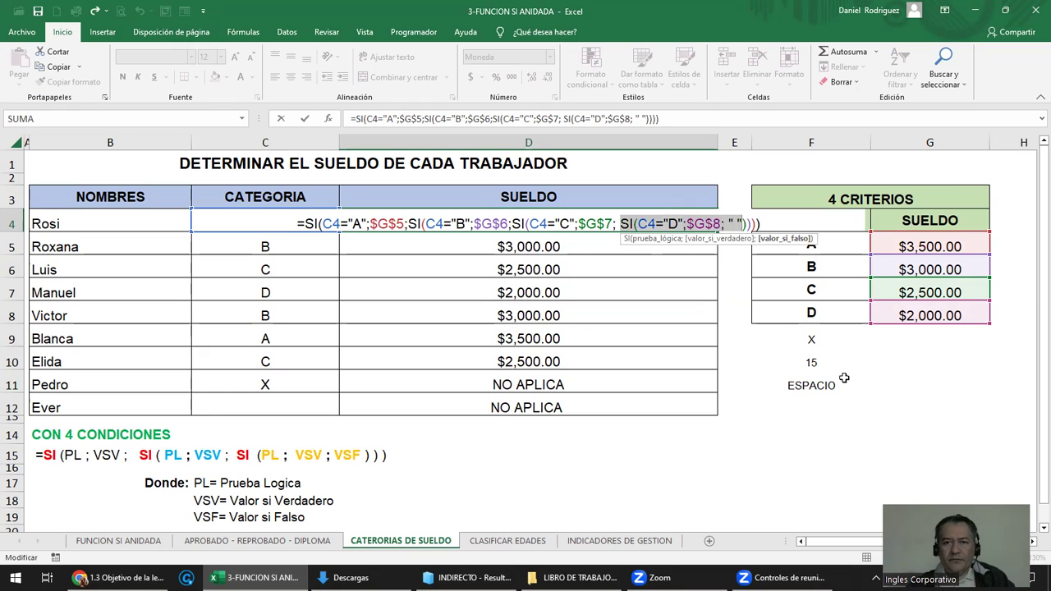
key(Delete)
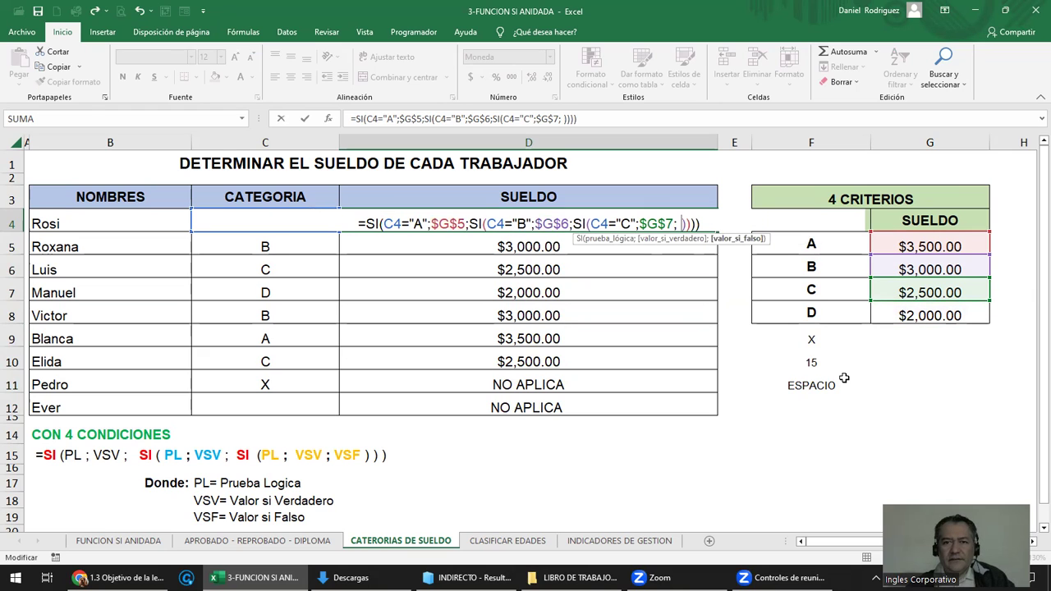
key(Delete)
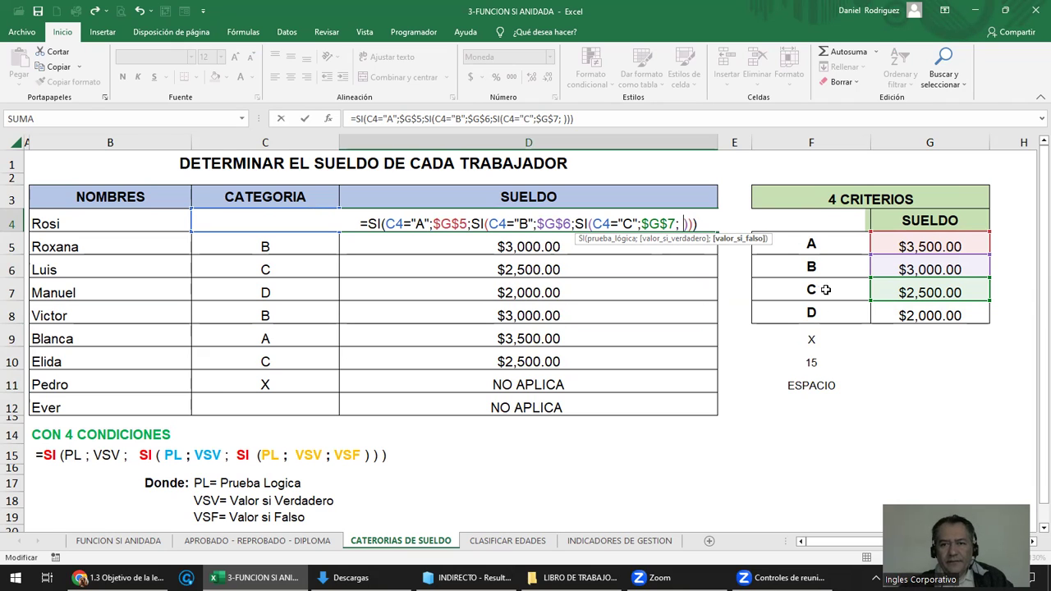
click(904, 318)
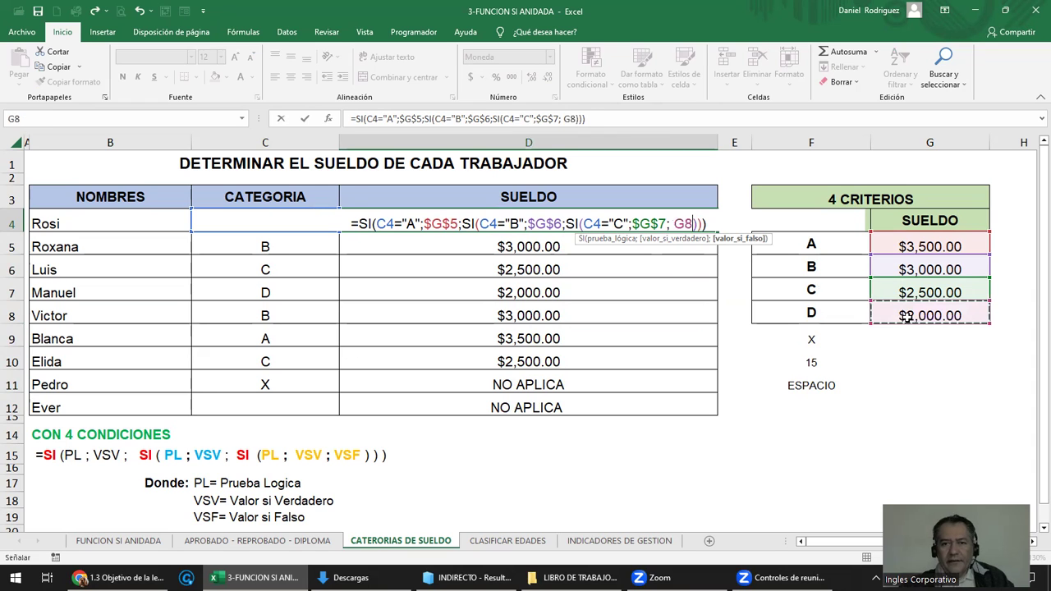
key(F4)
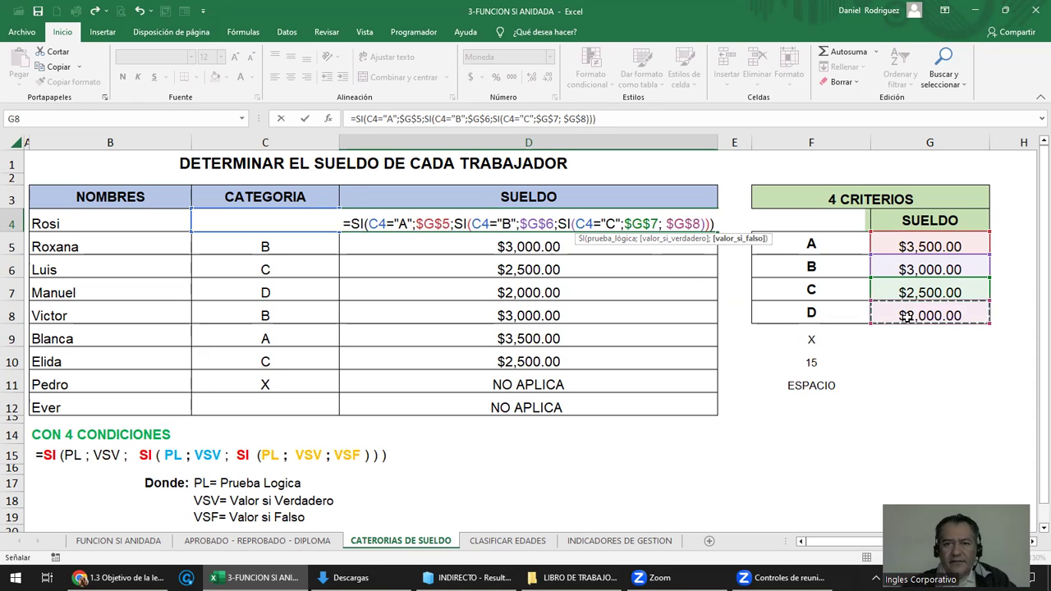
key(ctrl+Return)
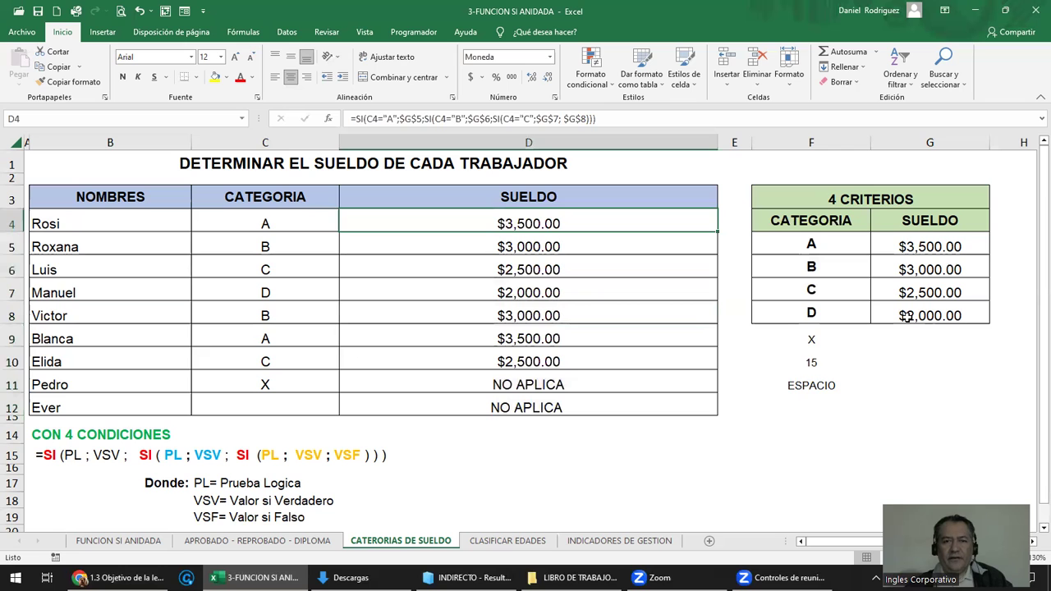
Copy D4's salary formula and paste it into D5:D12
key(ctrl+c)
key(Down)
key(shift+Down)
key(shift+Down)
key(shift+Down)
key(shift+Down)
key(shift+Down)
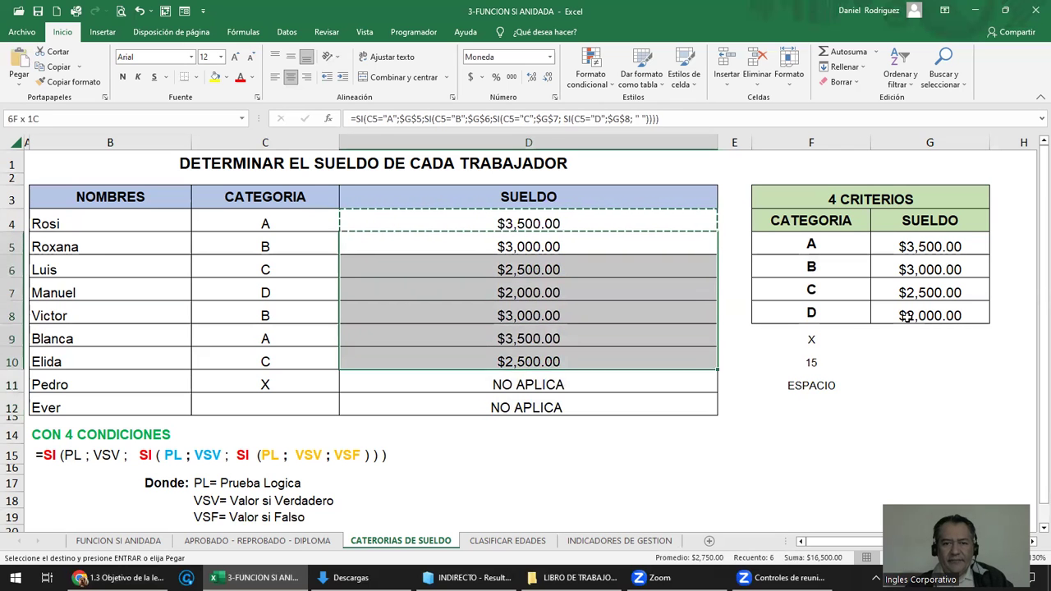
key(shift+Down)
key(shift+Down)
key(Return)
key(Up)
key(Down)
key(Down)
key(Down)
key(Down)
key(Down)
key(Down)
key(Down)
Inspect the category X row 11 and blank-category row 12 results against the criteria table
key(Left)
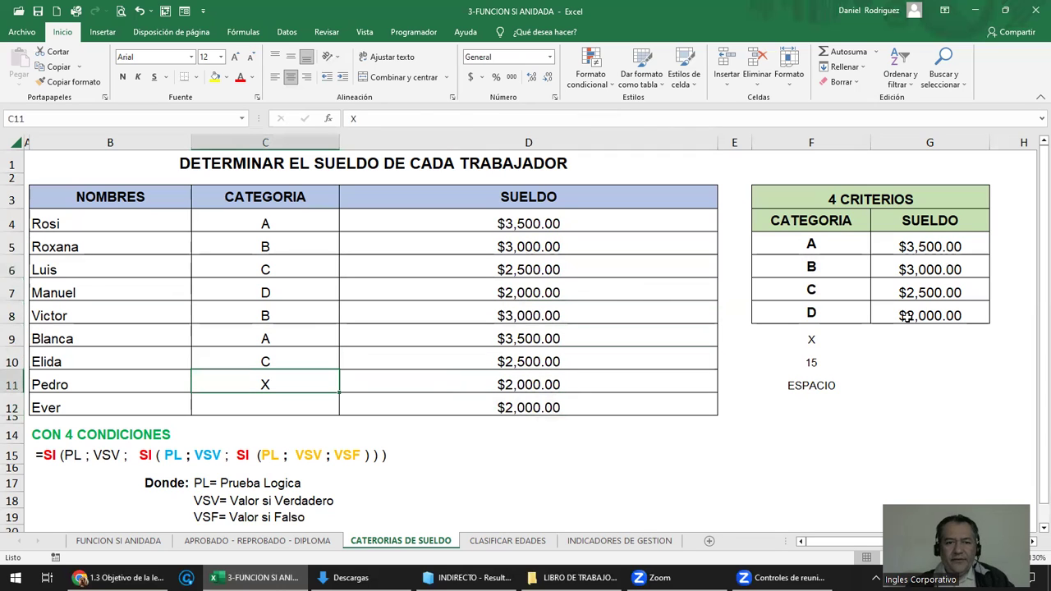
key(shift+Right)
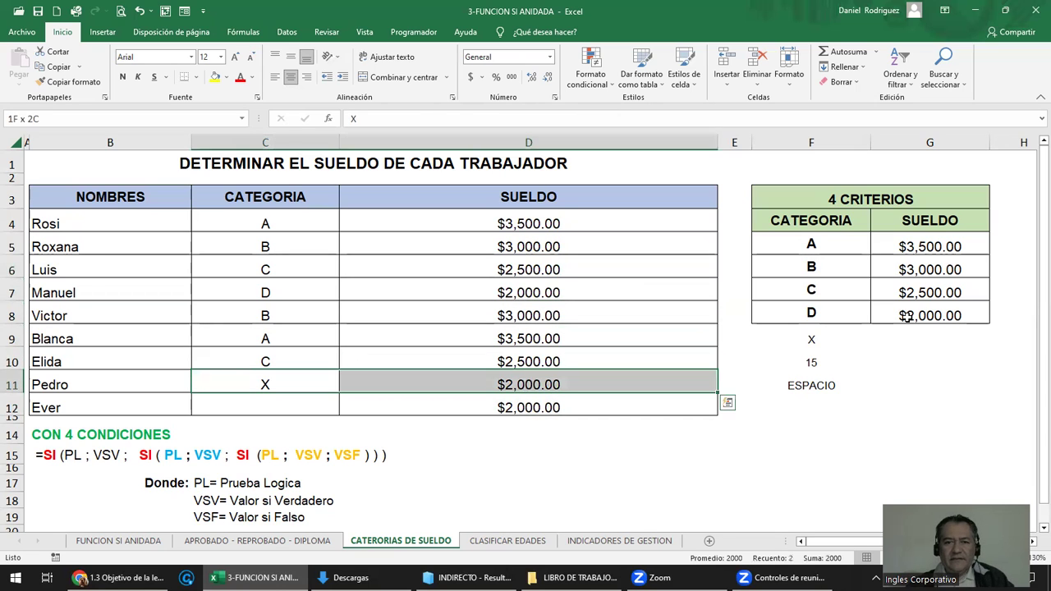
key(shift+Left)
key(Right)
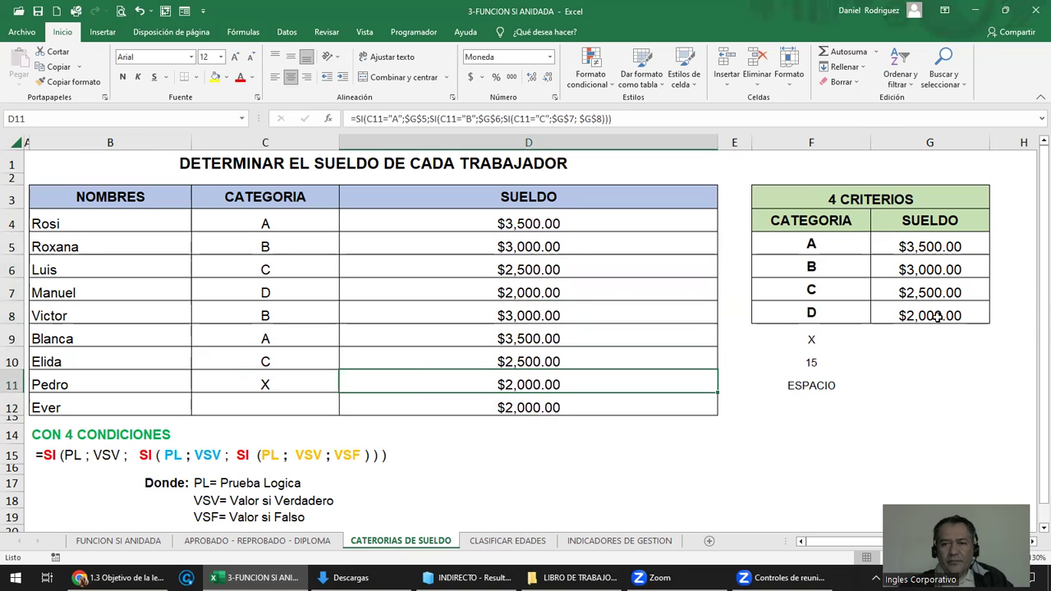
click(944, 320)
click(254, 389)
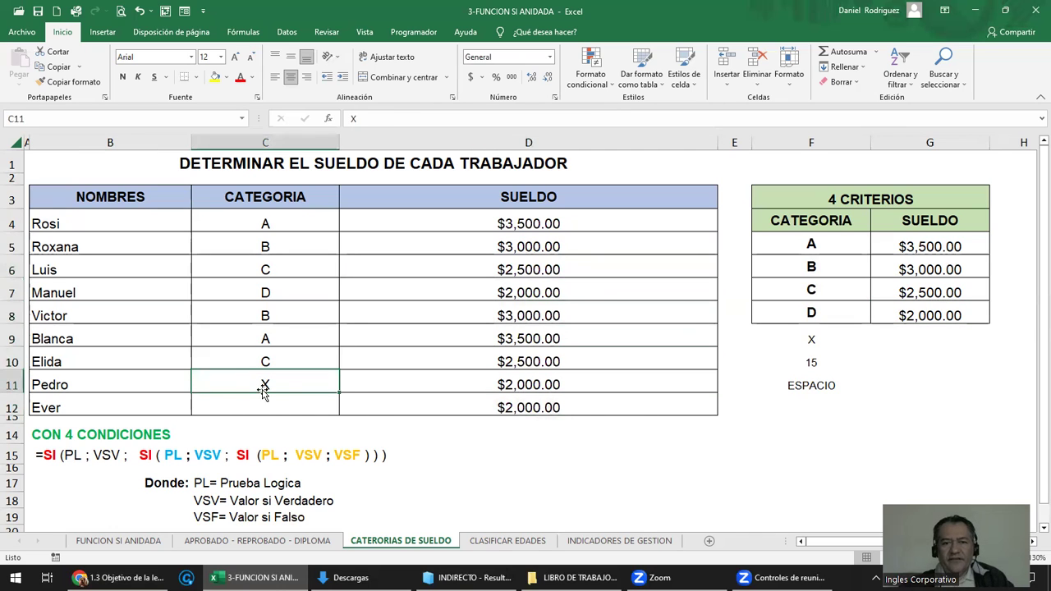
click(258, 404)
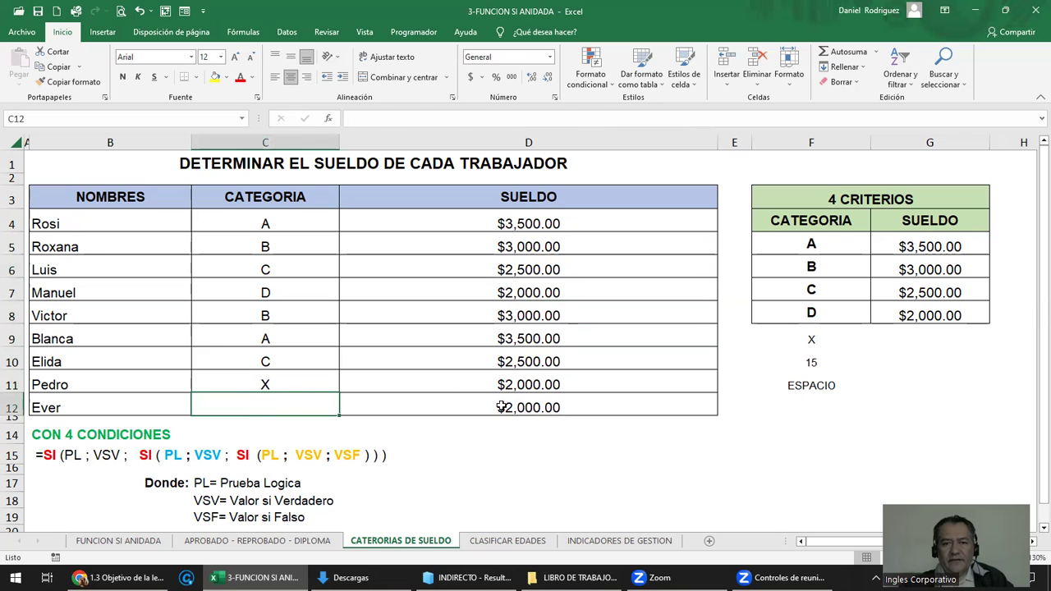
click(529, 406)
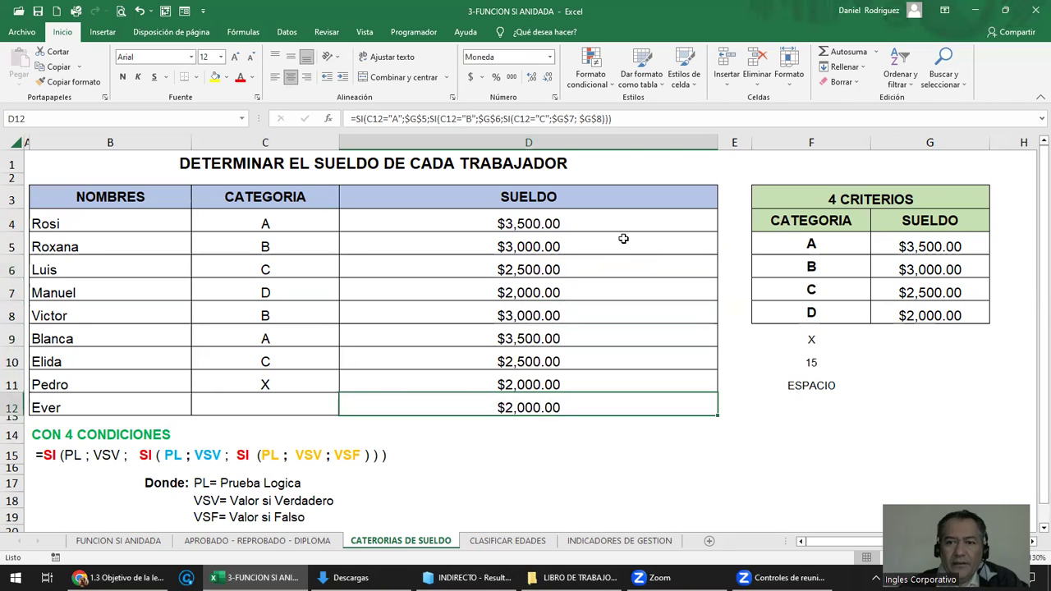
Delete the pasted salaries in D5:D12, leaving only D4's nested formula
click(603, 216)
double_click(604, 217)
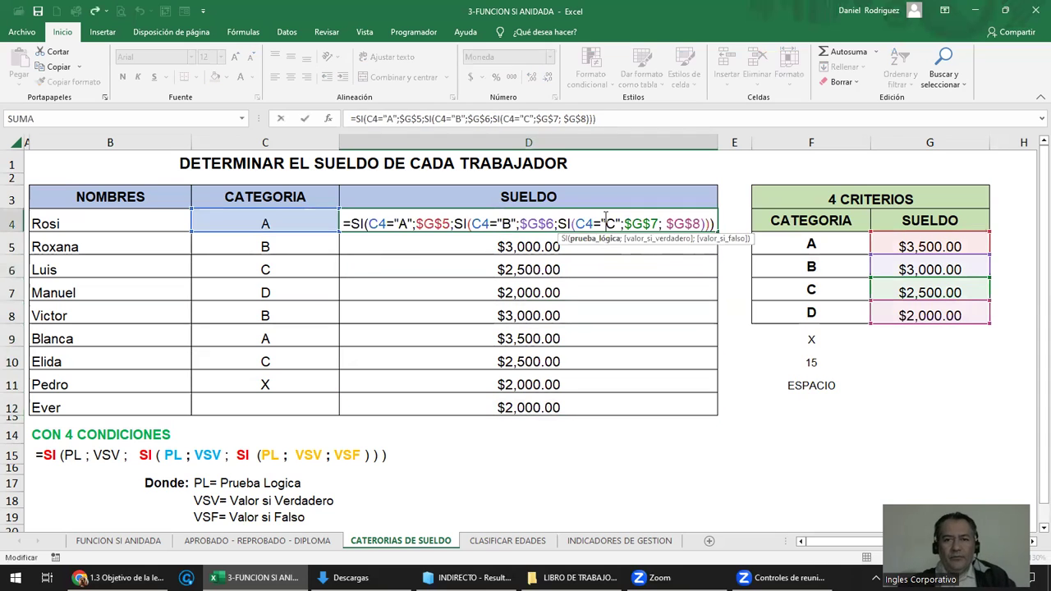
key(Escape)
click(591, 240)
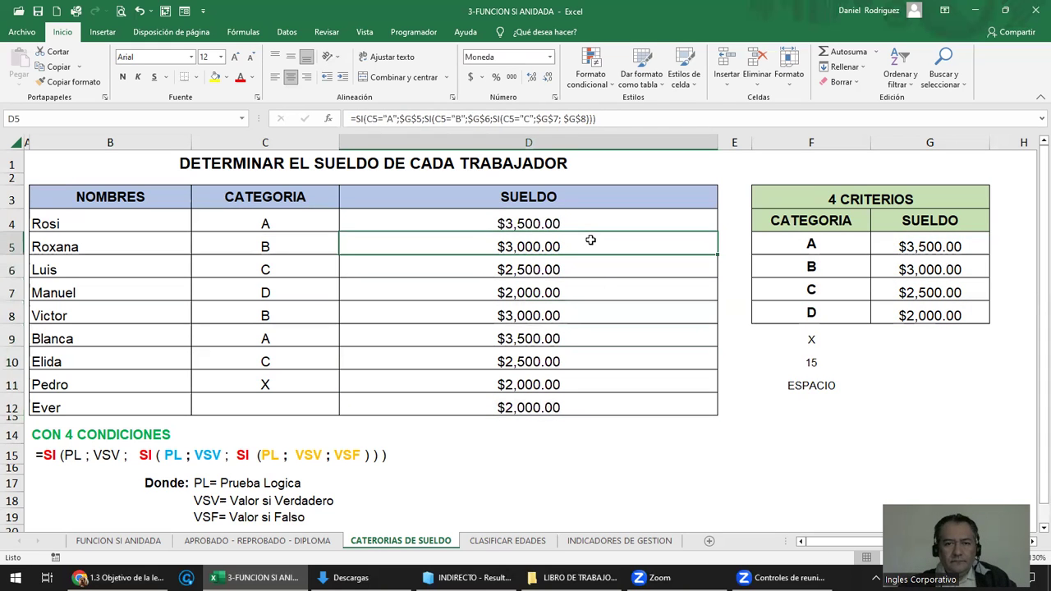
key(shift+Down)
key(shift+Down)
key(shift+Down)
key(shift+Down)
key(shift+Down)
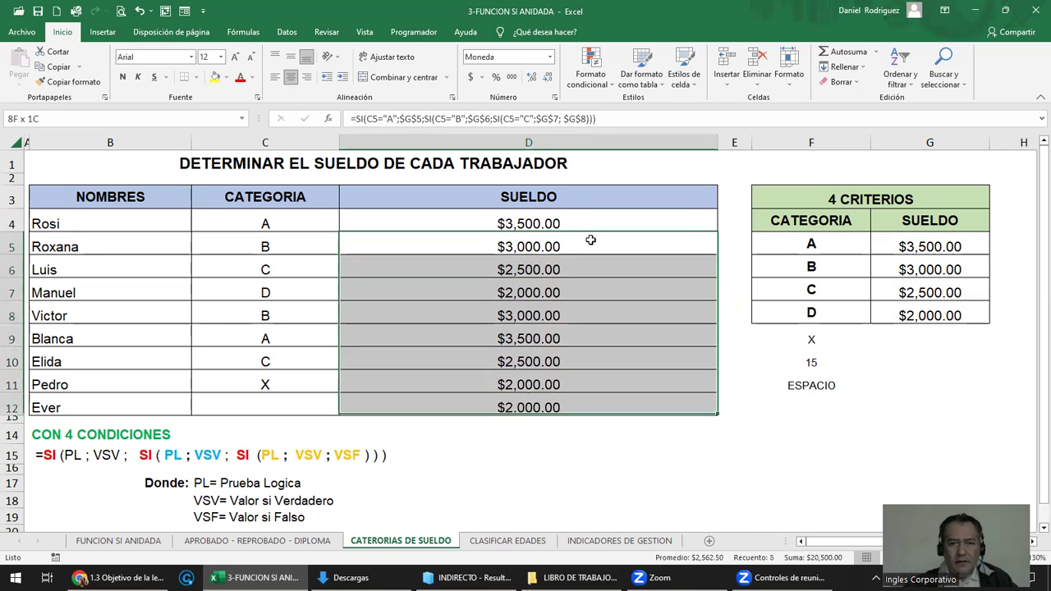
key(Delete)
key(Up)
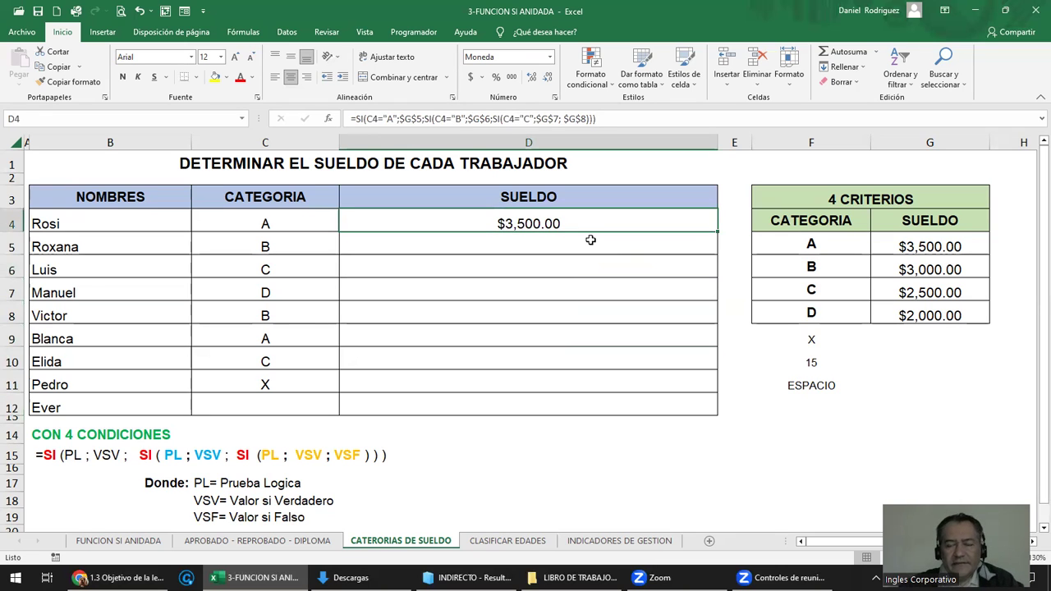
double_click(591, 226)
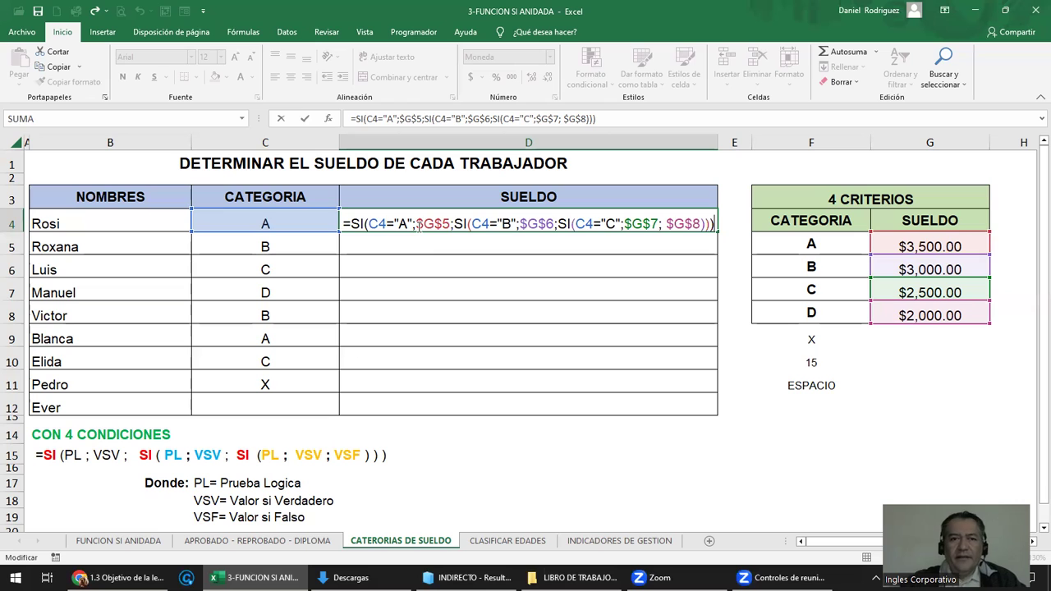
Change category A's salary in G5 to 5000 so D4 returns $5,000.00
key(ctrl+Return)
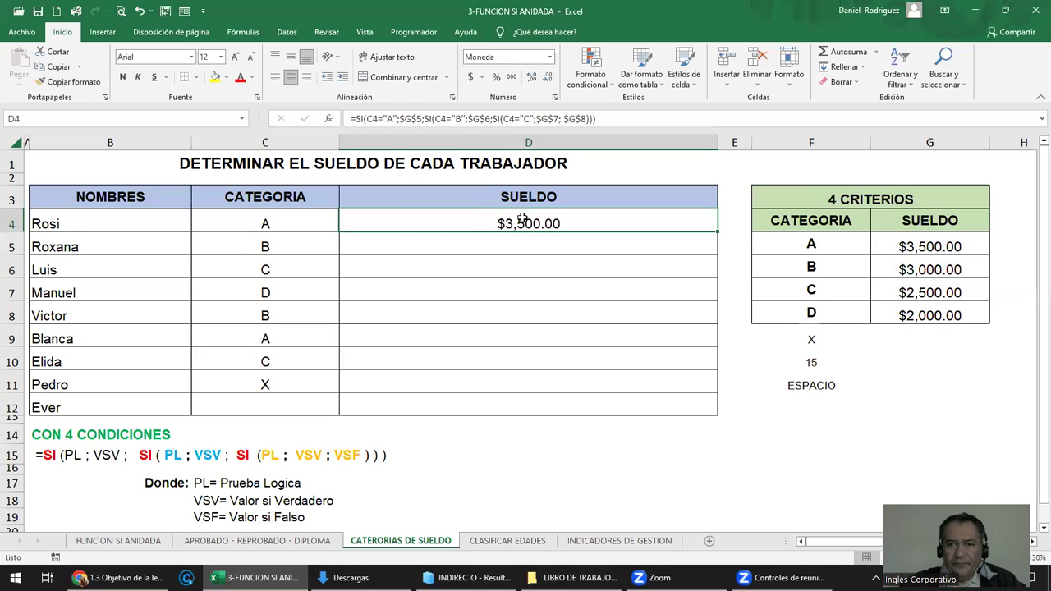
drag(938, 250, 932, 312)
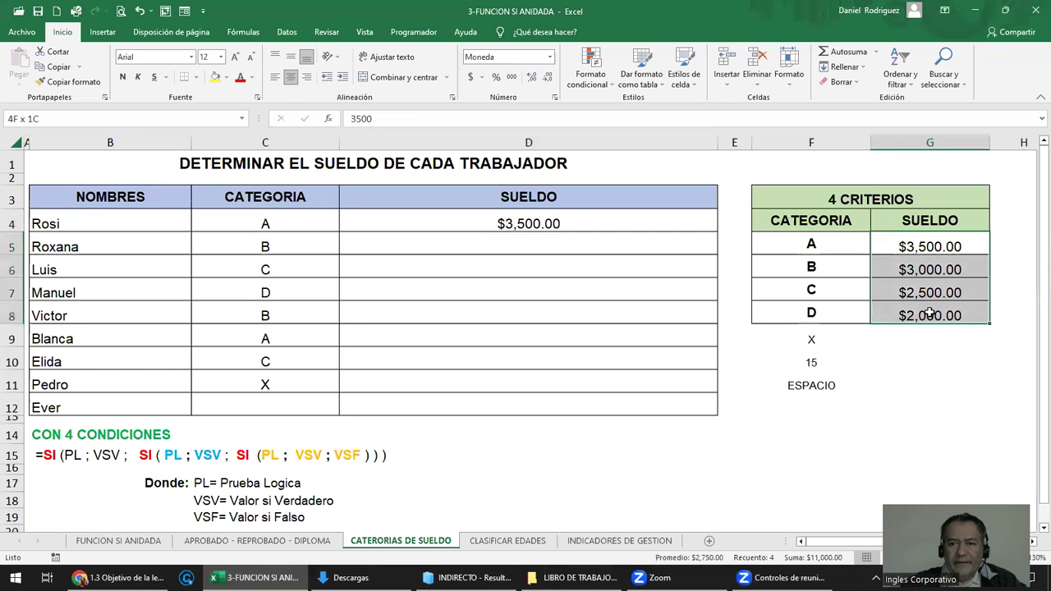
click(826, 244)
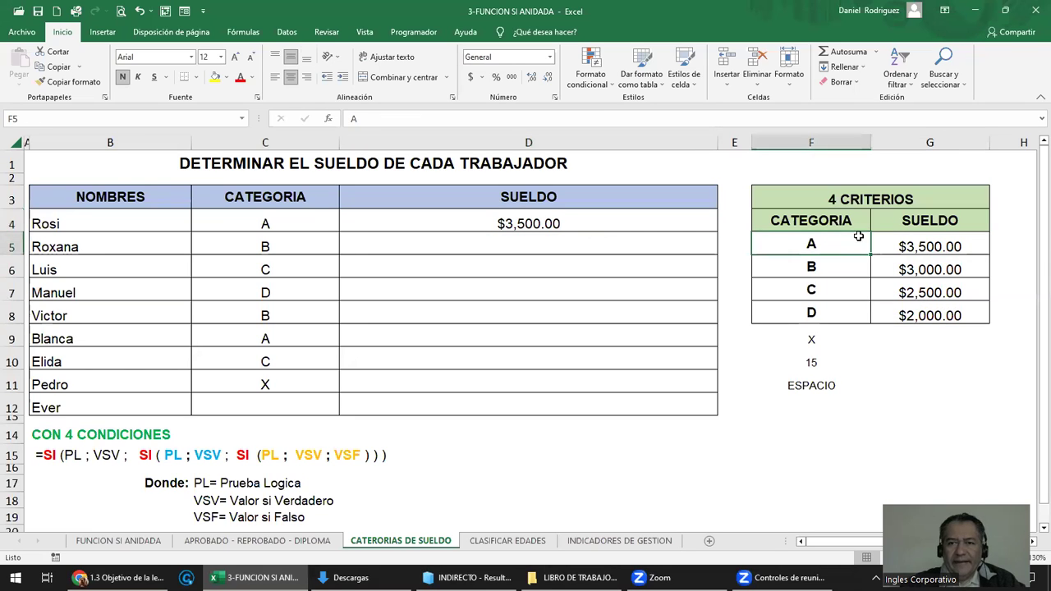
click(920, 246)
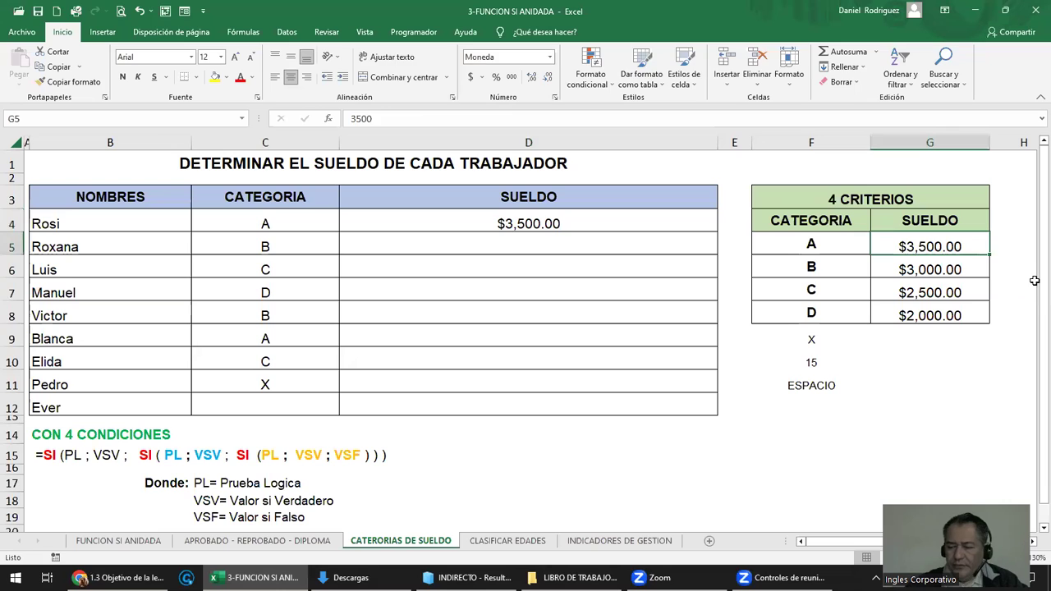
text(5000)
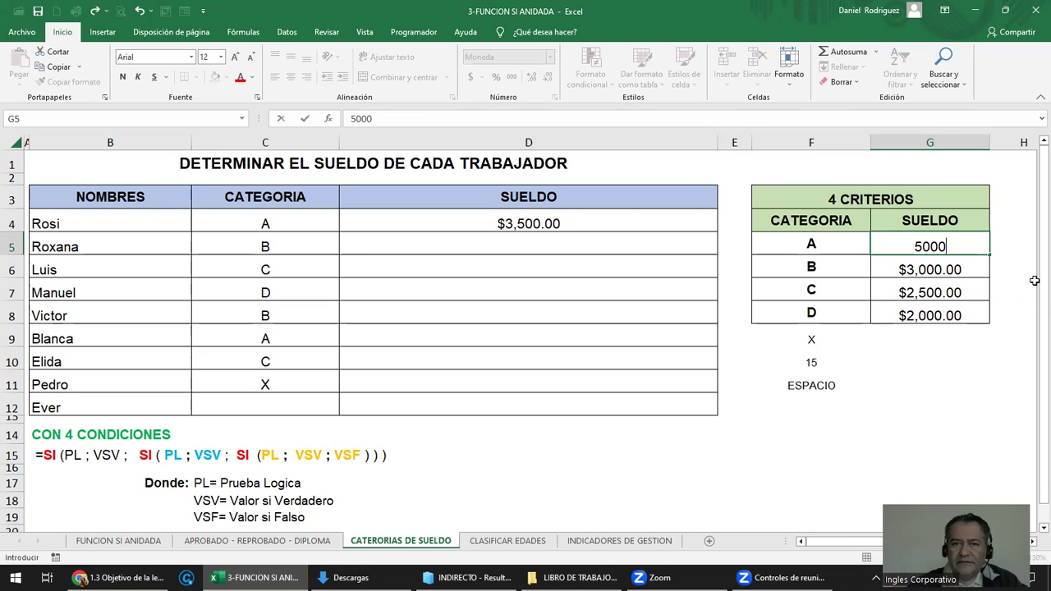
key(Return)
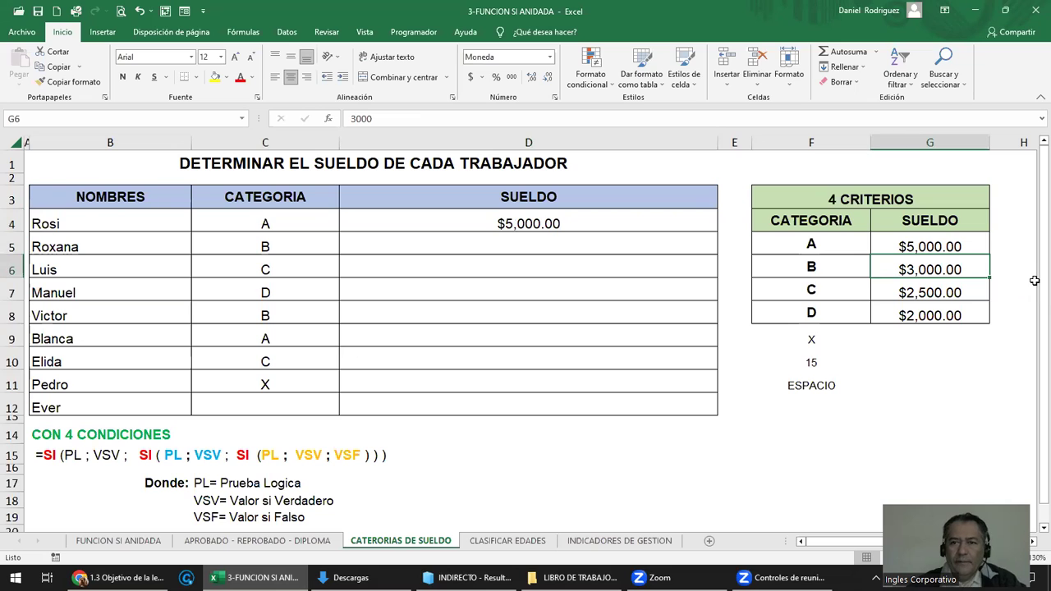
key(Up)
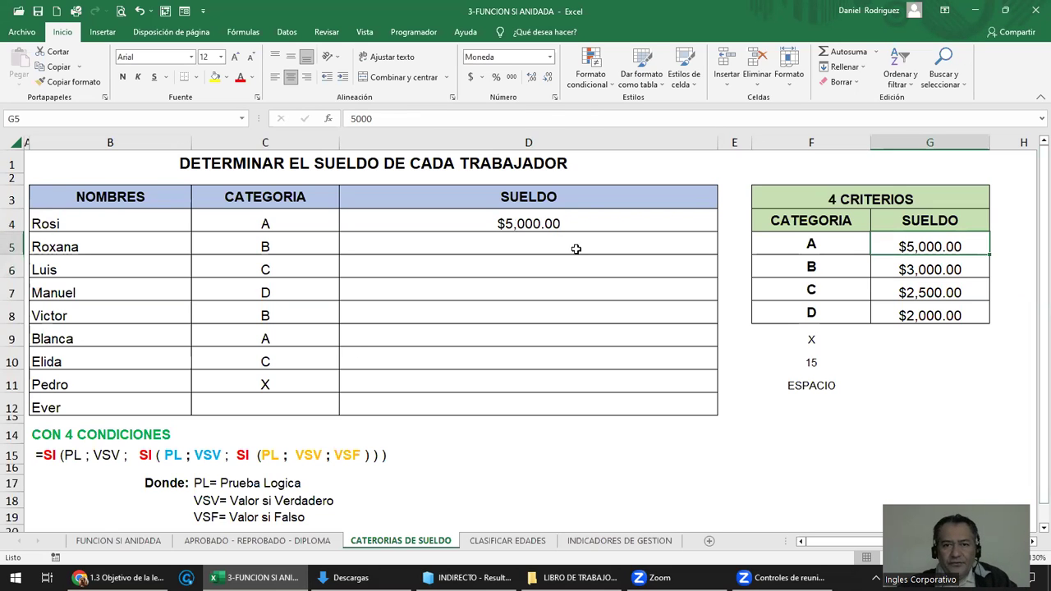
click(551, 229)
double_click(511, 224)
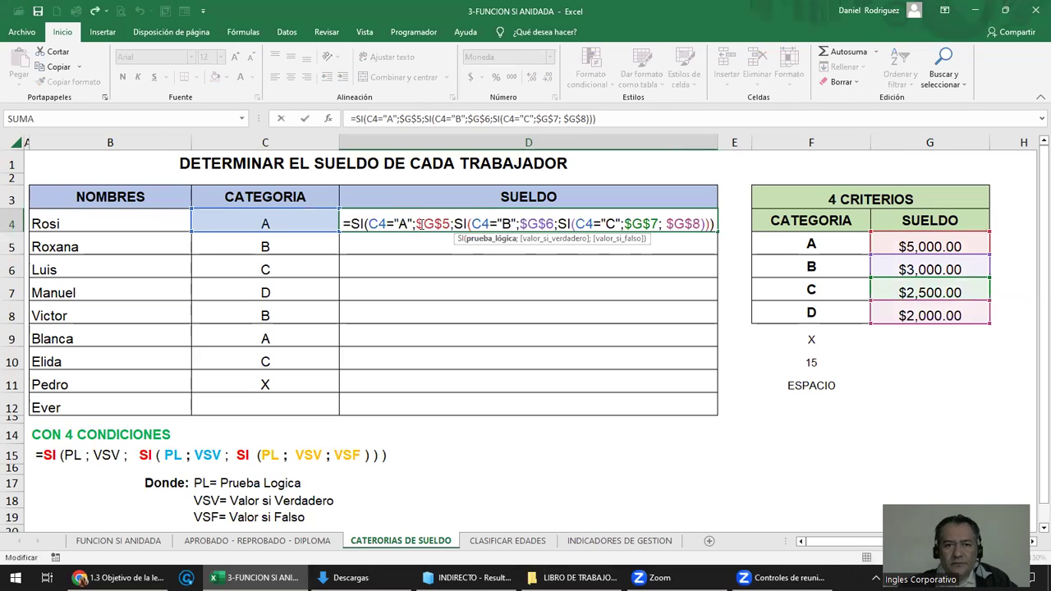
Replace D4's $G$5 reference with the literal 3000 and re-enter 5,000 in G5
click(419, 223)
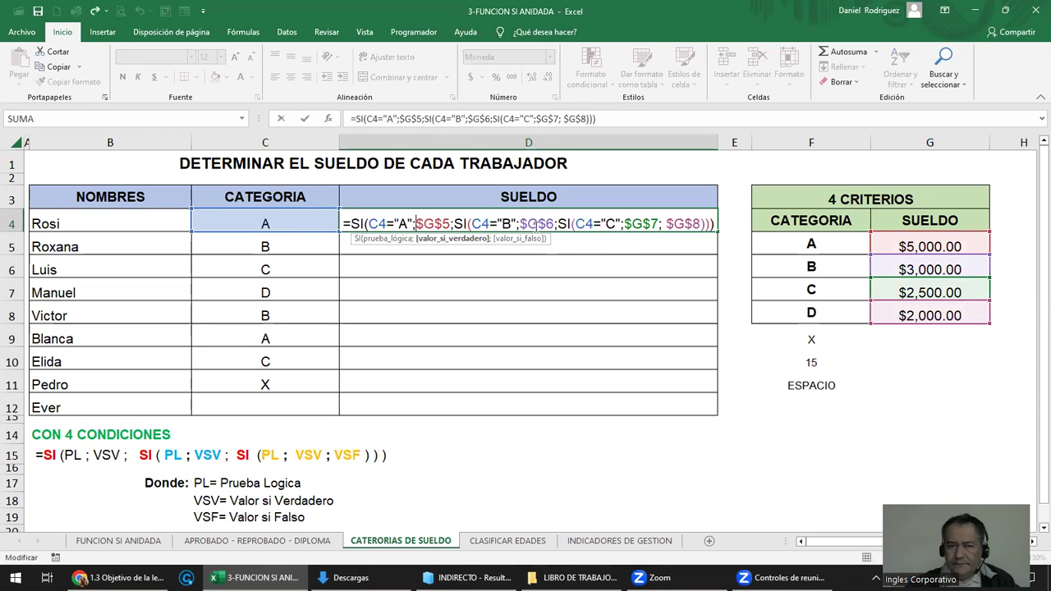
text(3000)
key(Delete)
key(Delete)
key(Delete)
key(Delete)
key(Return)
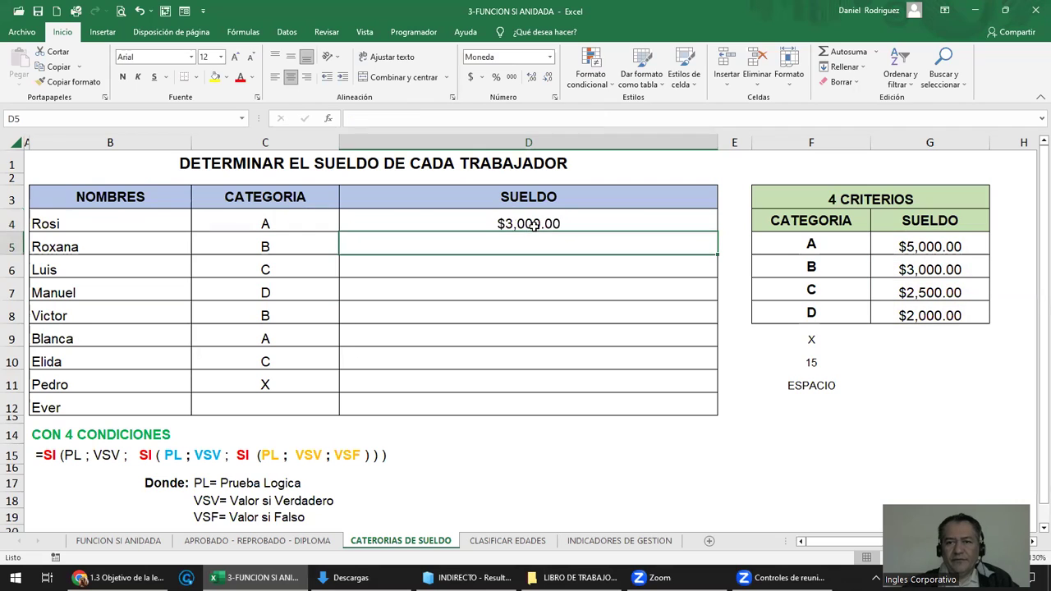
click(925, 244)
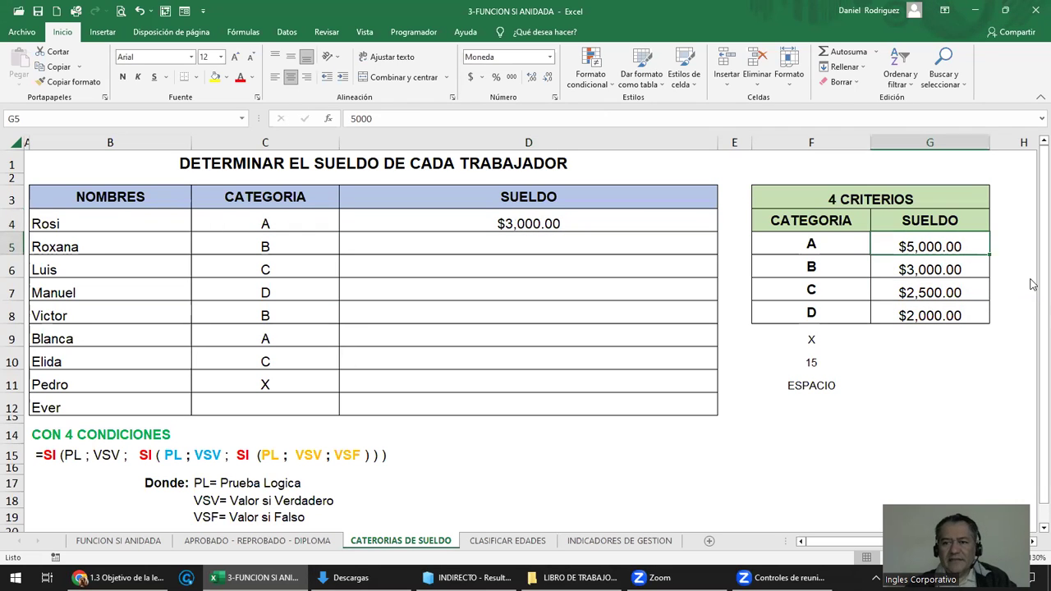
text(5,000)
key(Return)
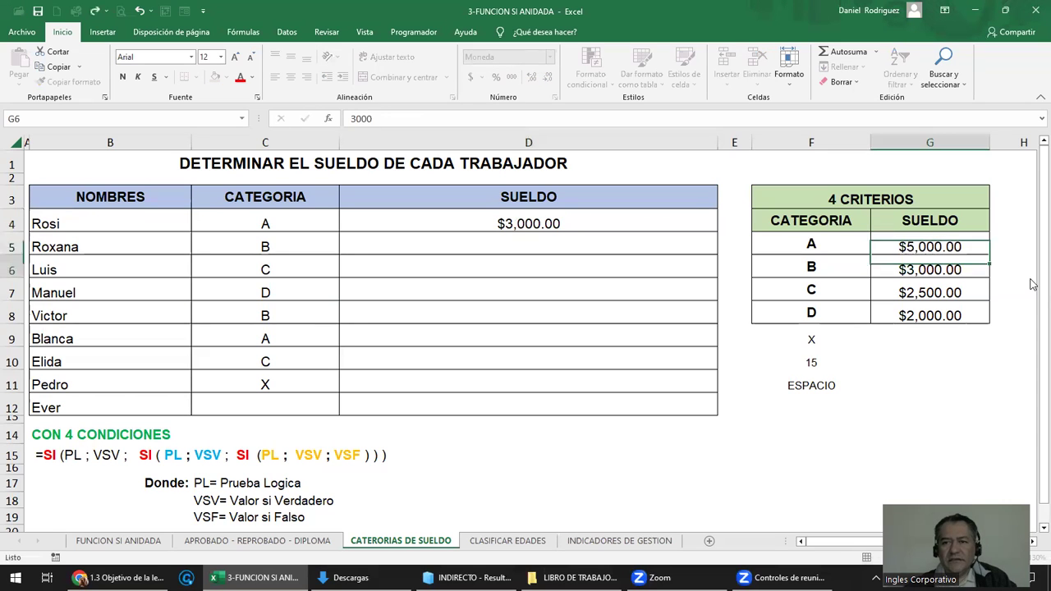
Erase D4's nested formula text from the beginning
click(526, 224)
double_click(525, 223)
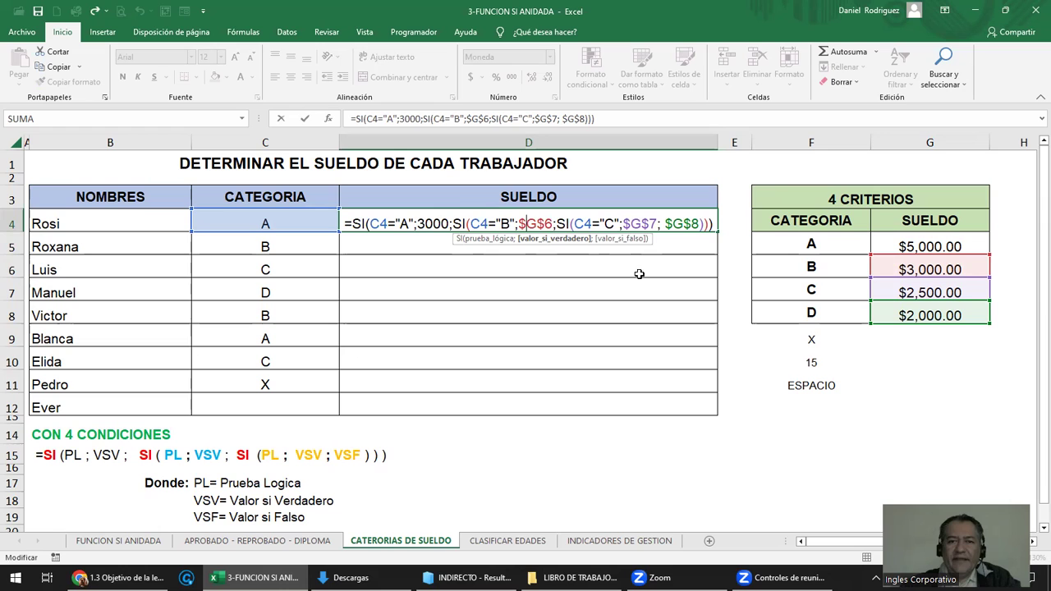
click(419, 224)
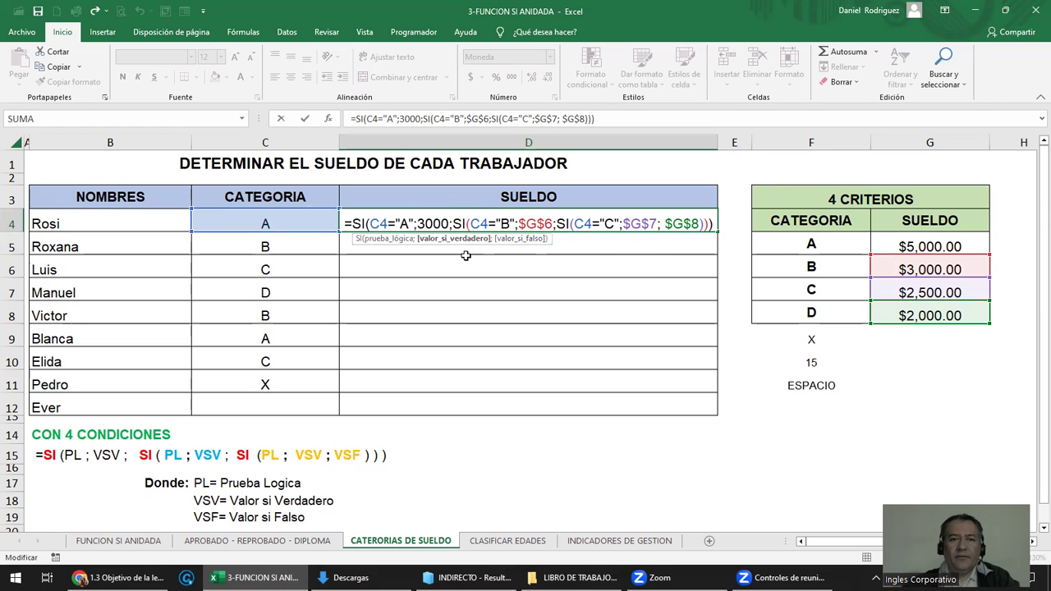
key(Home)
key(Delete)
key(Delete)
key(Delete)
key(Delete)
key(Delete)
key(Delete)
key(Delete)
key(Delete)
key(Delete)
key(Delete)
key(Delete)
key(Delete)
key(Delete)
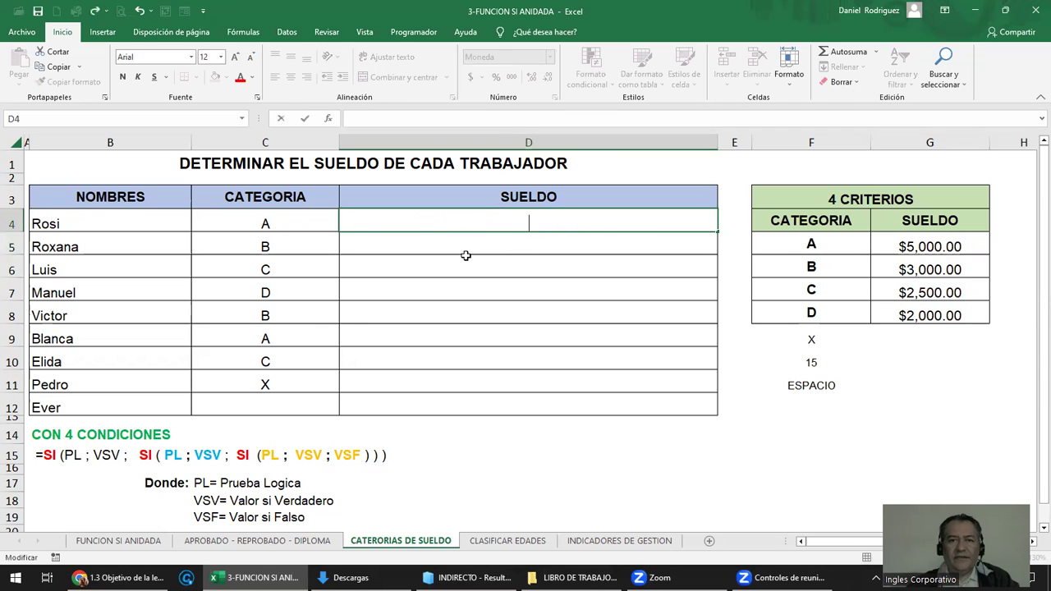
Enter a new D4 formula =SI(C4="A";3000;…) returning 3000 for category A
key(Escape)
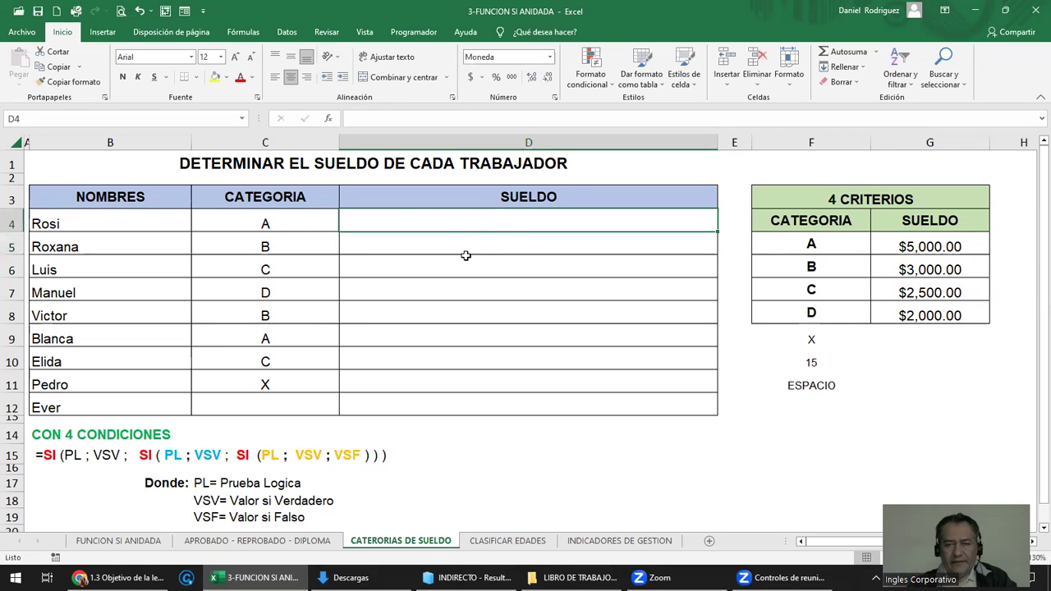
text(=)
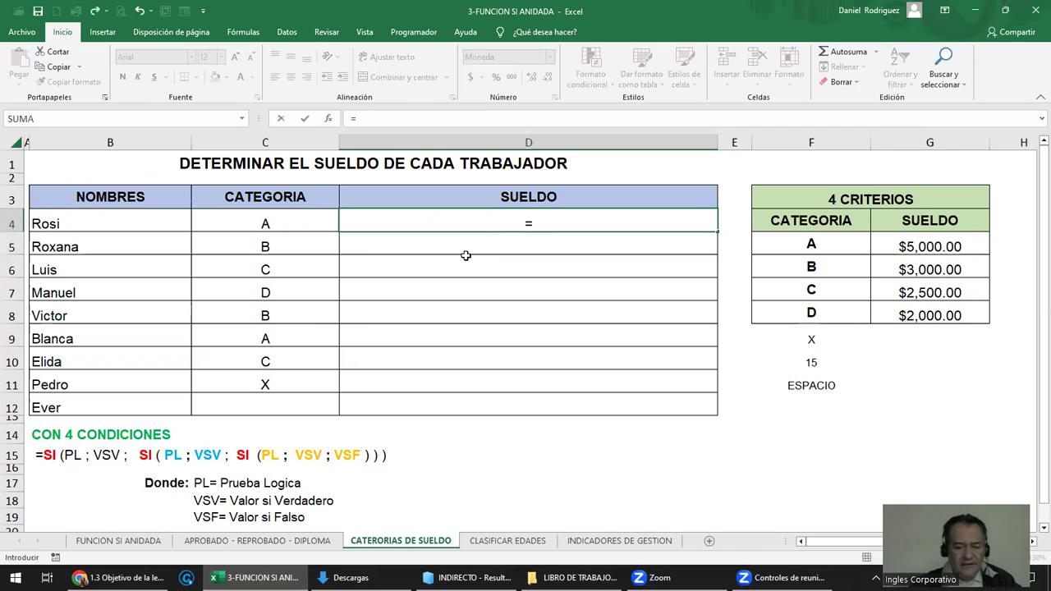
text(SI()
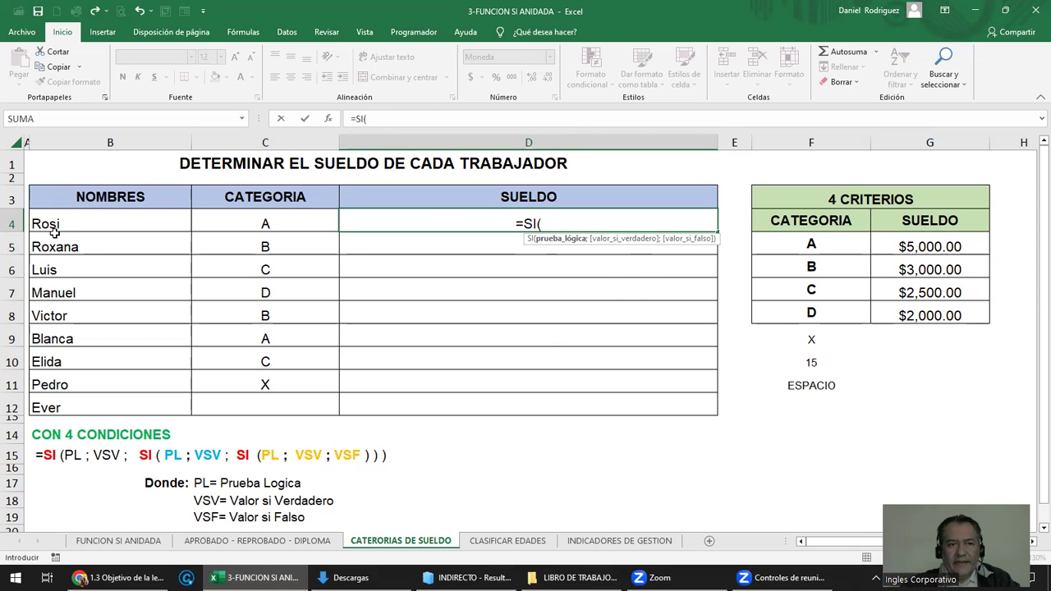
click(264, 224)
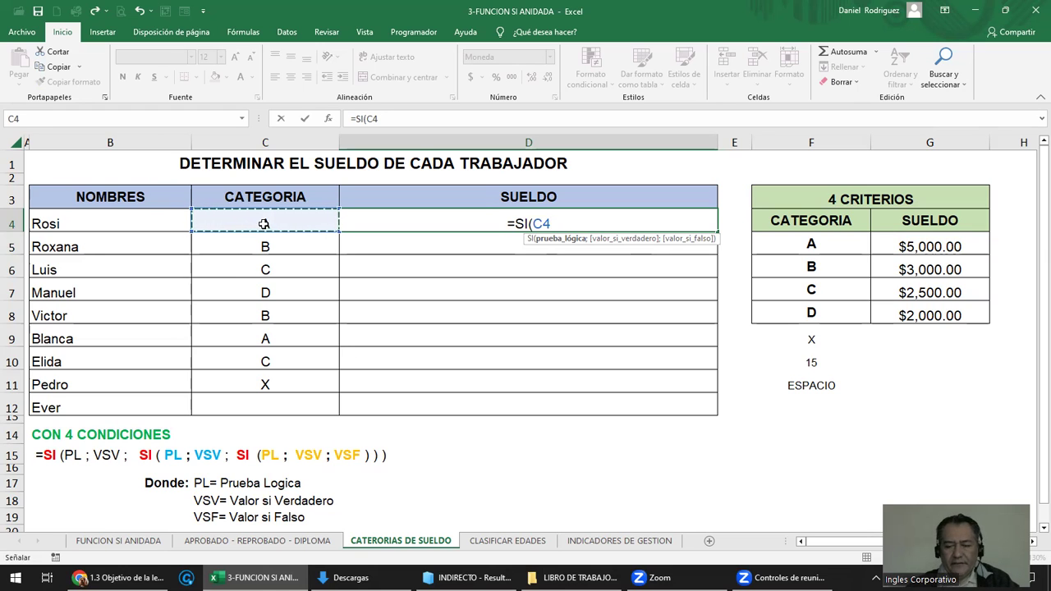
text(=)
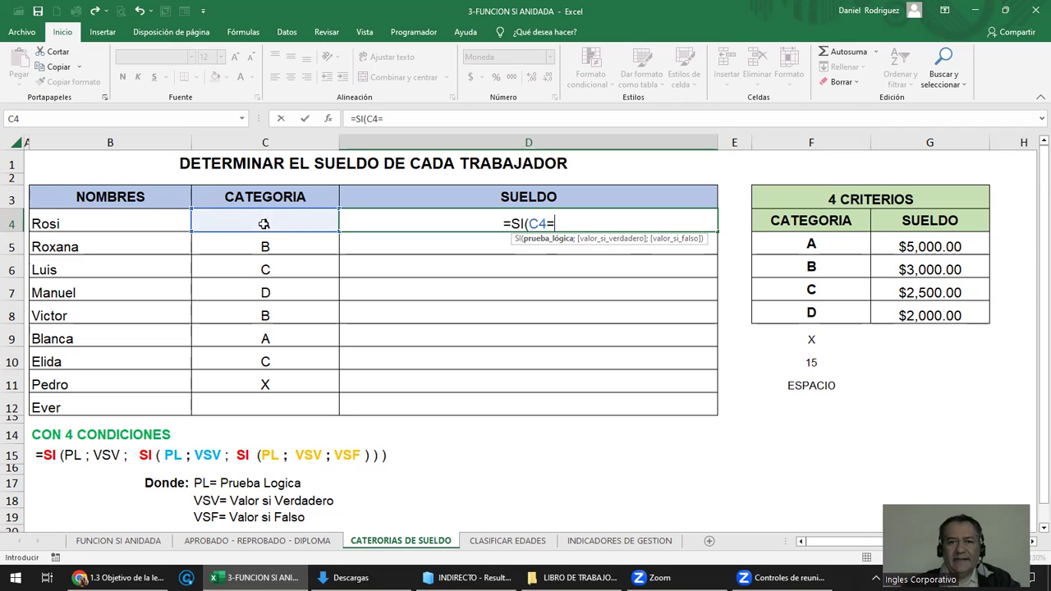
click(811, 244)
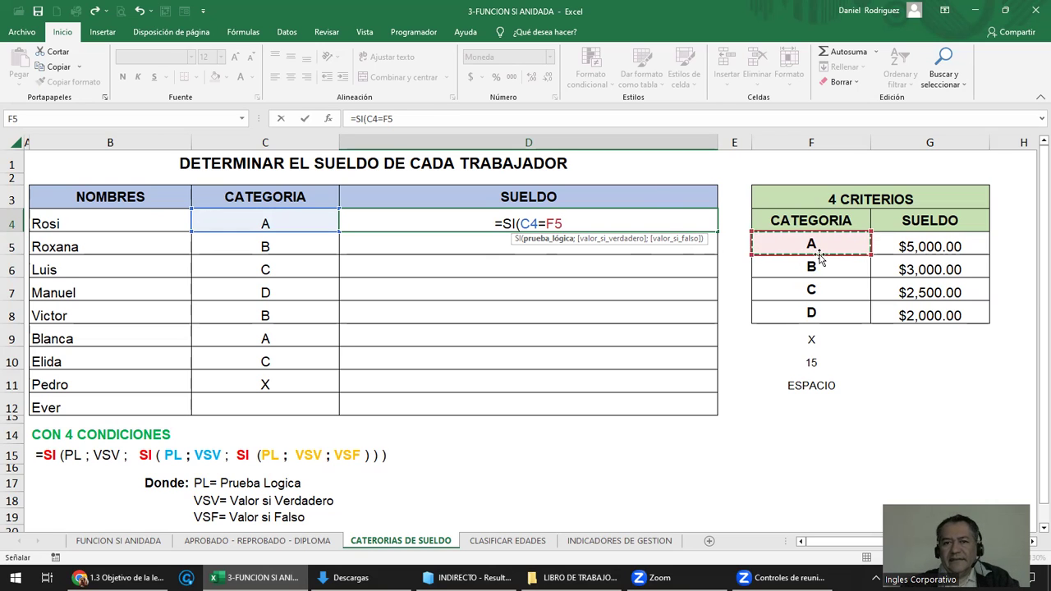
key(BackSpace)
key(BackSpace)
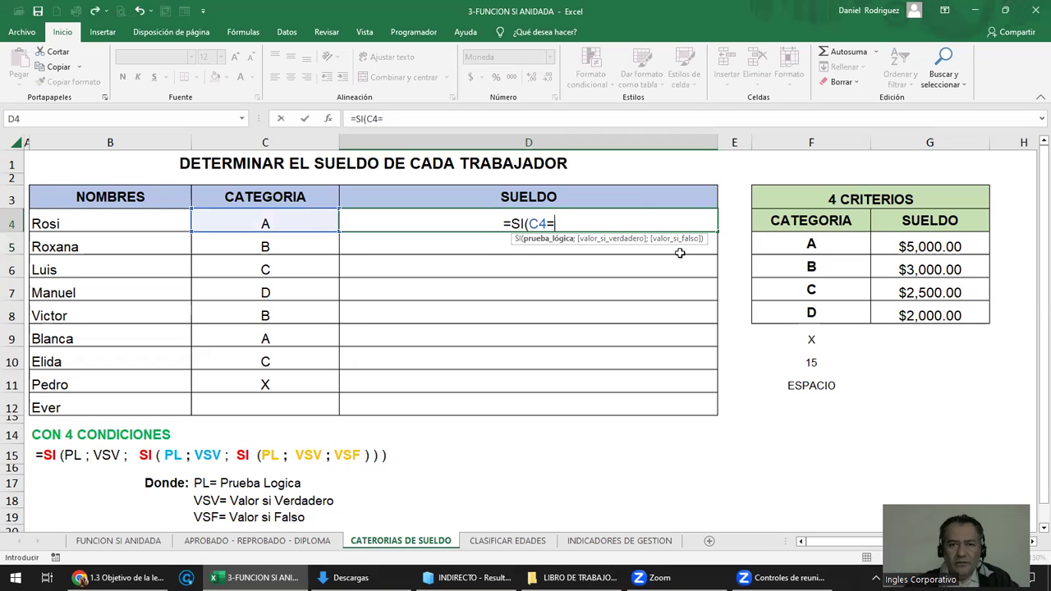
text(#)
text(A)
key(BackSpace)
key(BackSpace)
text("A)
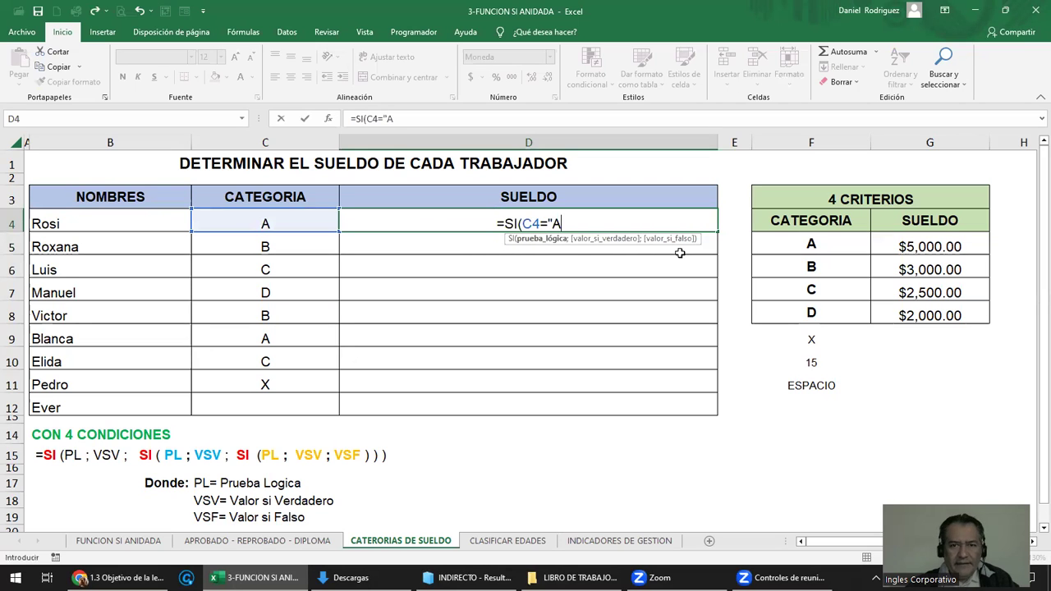
text(")
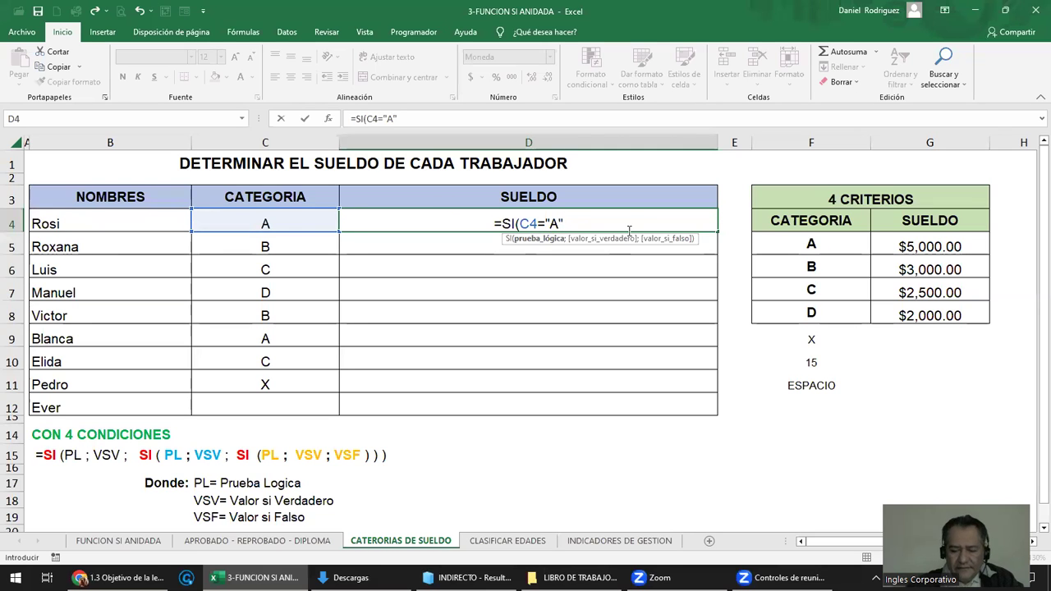
text(; )
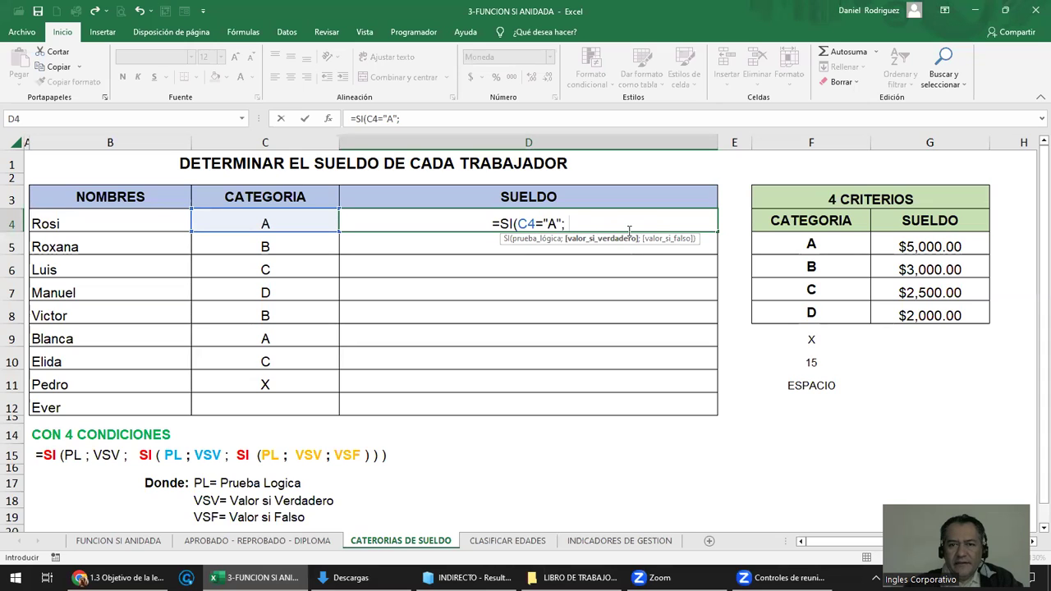
text(3000;)
key(Return)
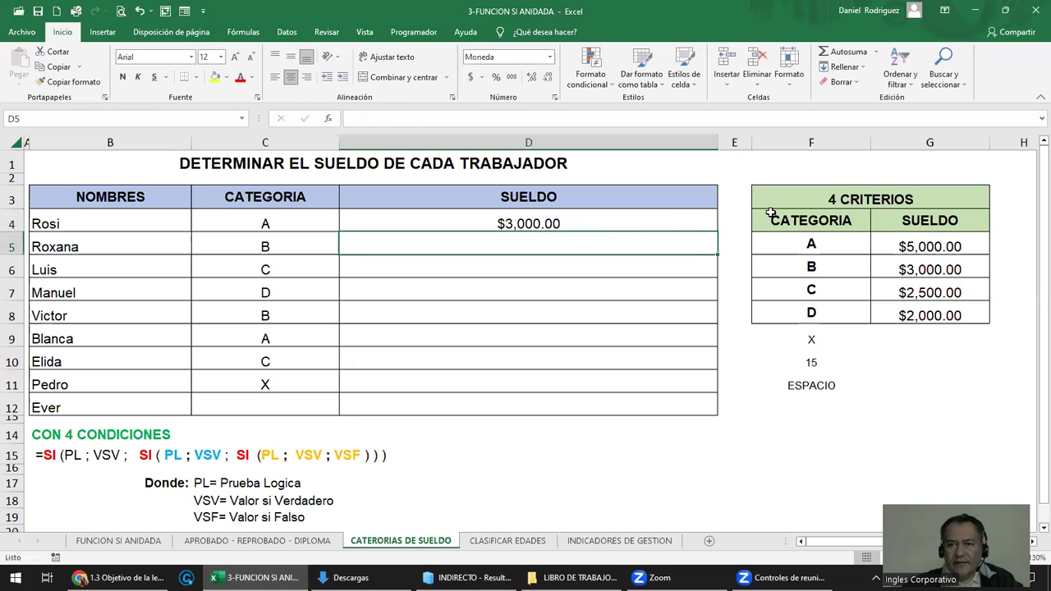
Set category A's salary in G5 to 3000
click(937, 254)
double_click(937, 255)
text(3000)
key(Return)
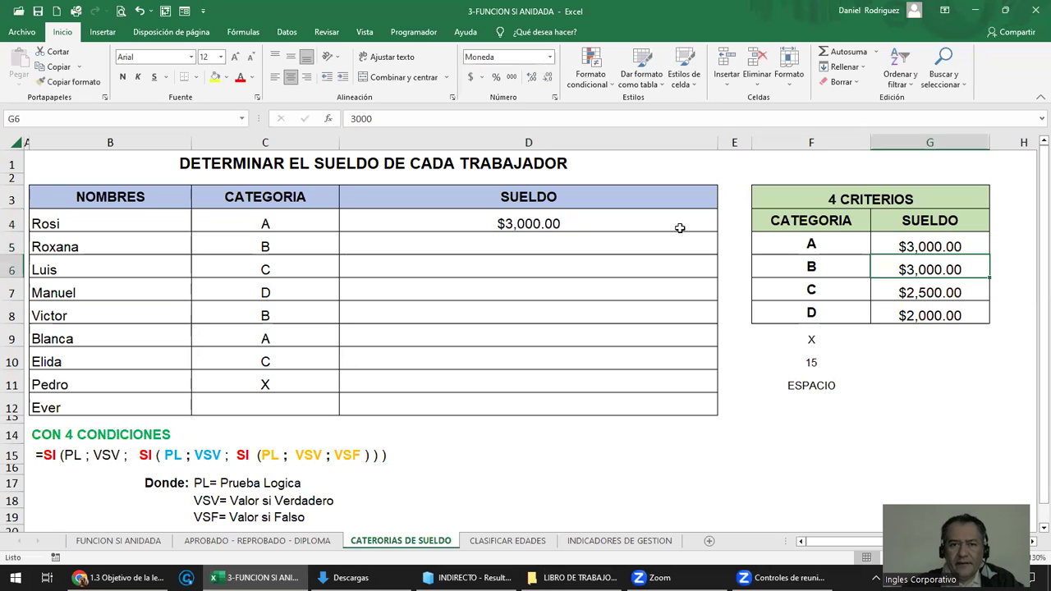
Nest SI(C4="B";3000) into D4's formula, change category A's result to 3500, accept the correction
double_click(618, 227)
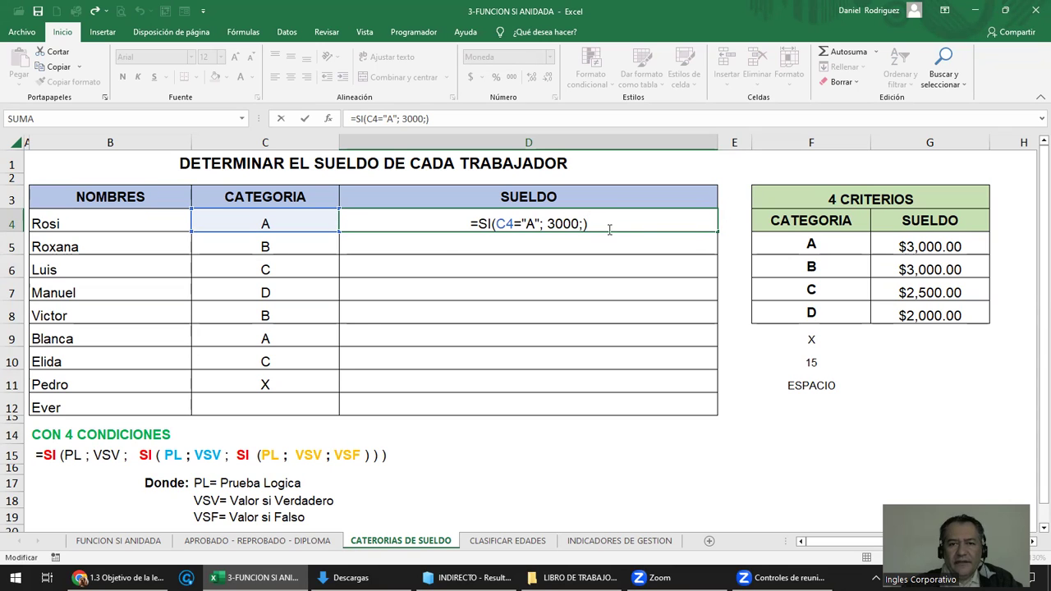
key(BackSpace)
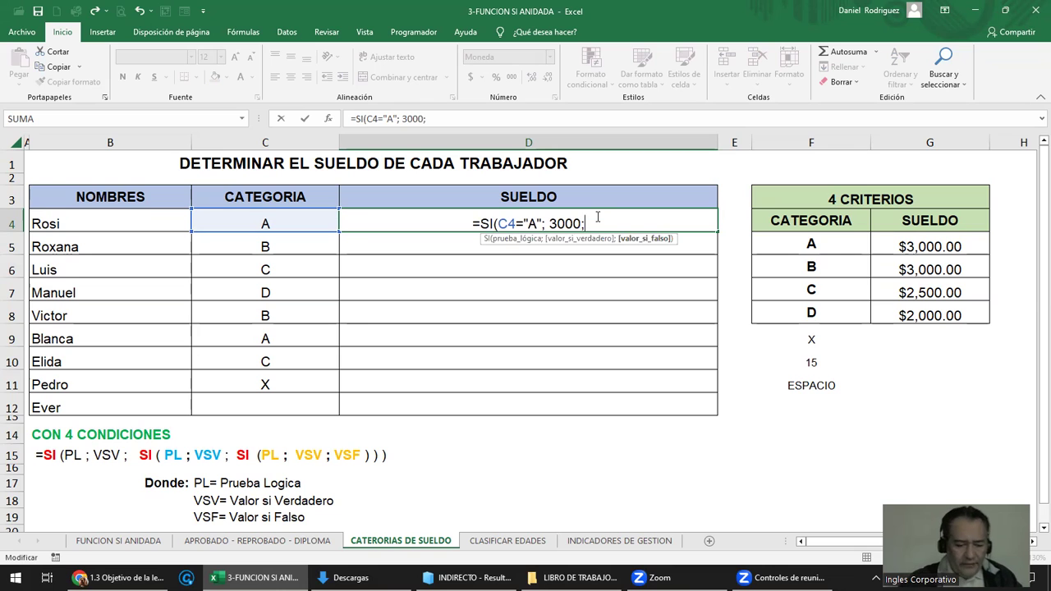
text( SI)
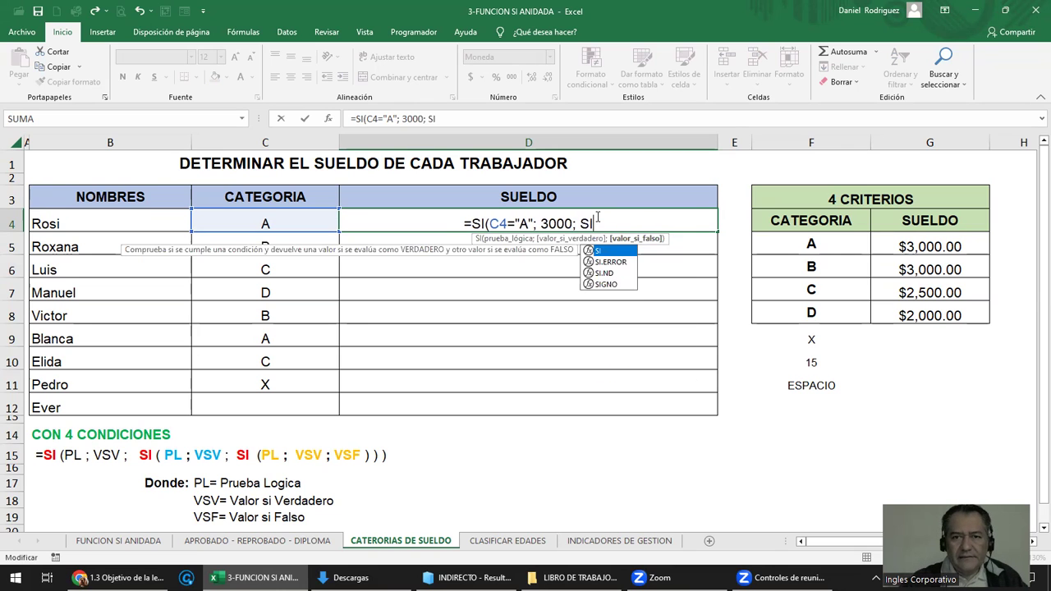
text(()
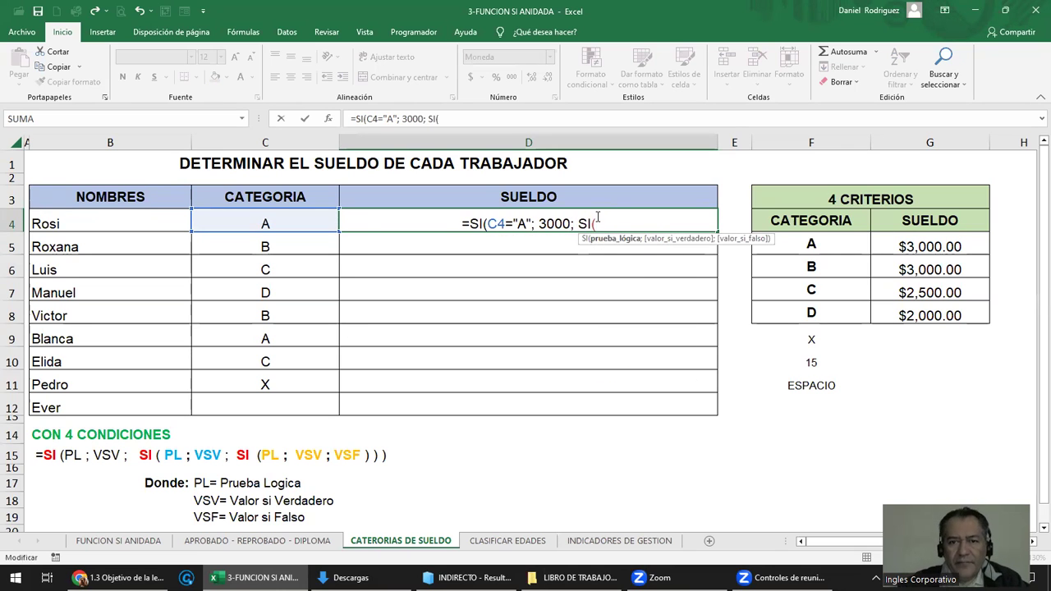
click(282, 222)
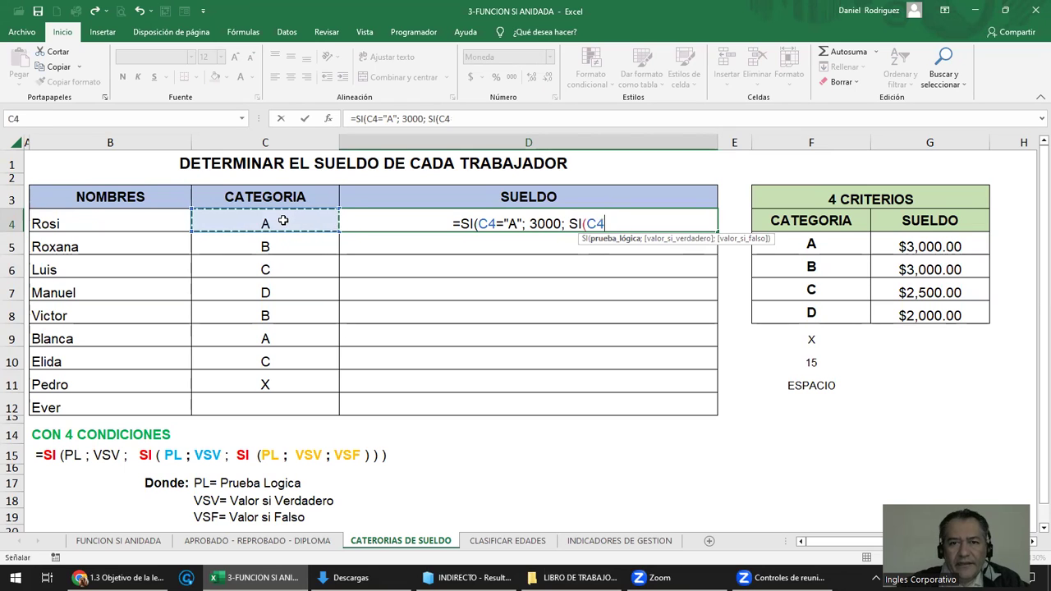
text(=)
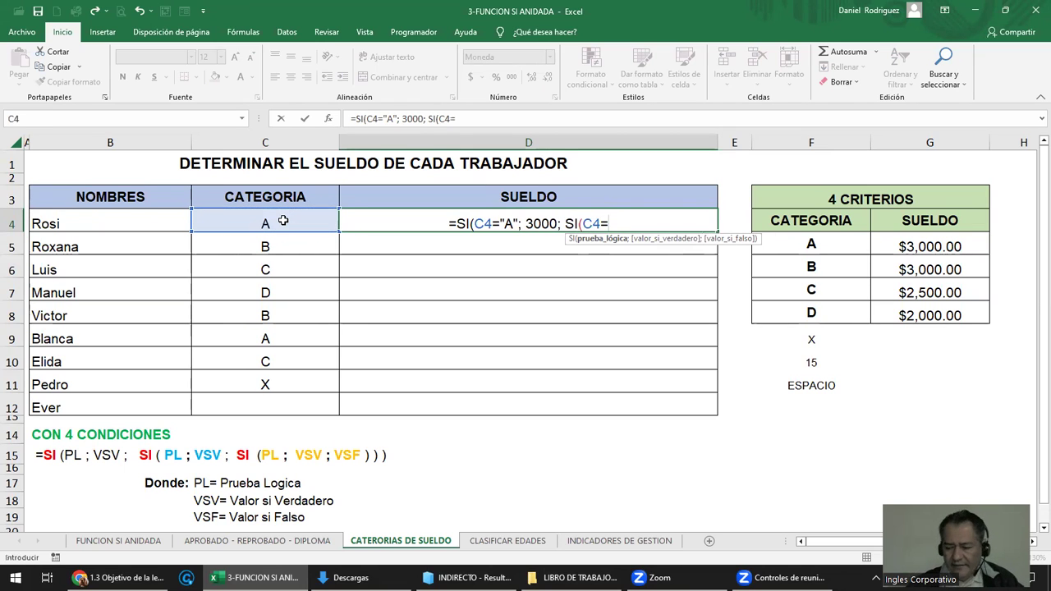
text("B")
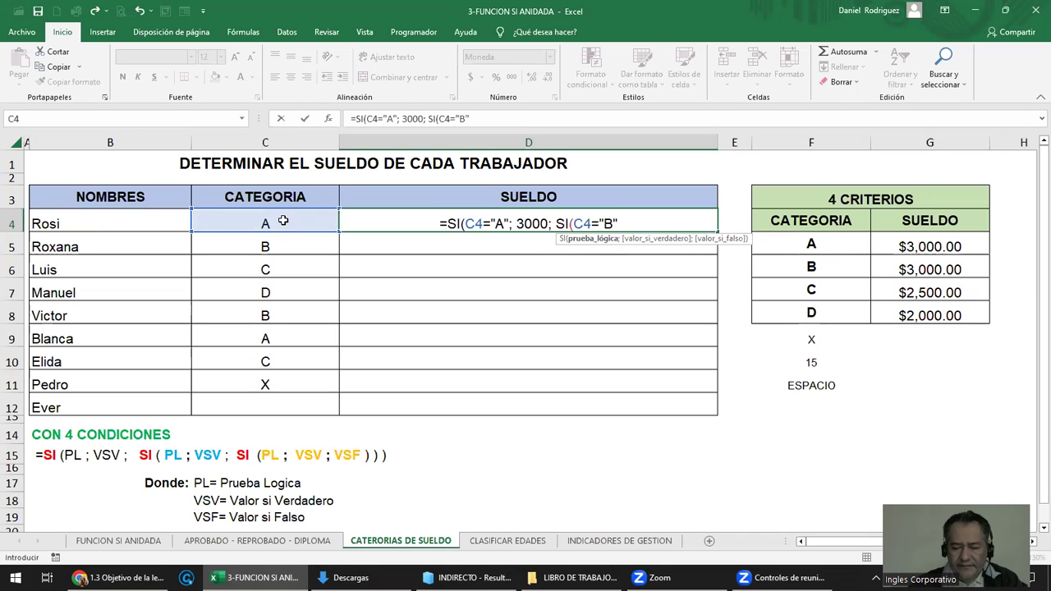
text(;)
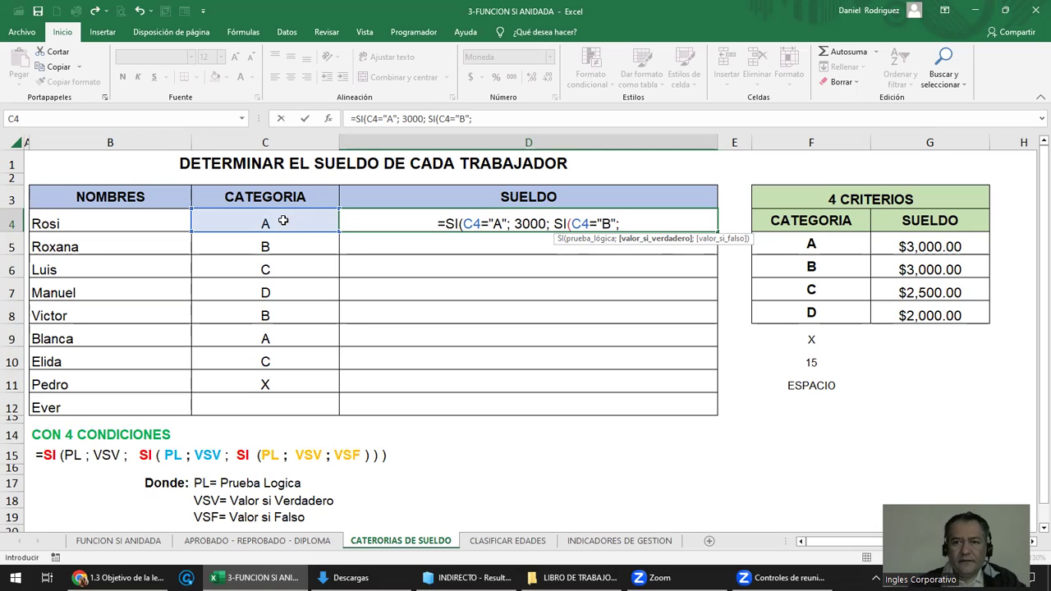
text(3000)
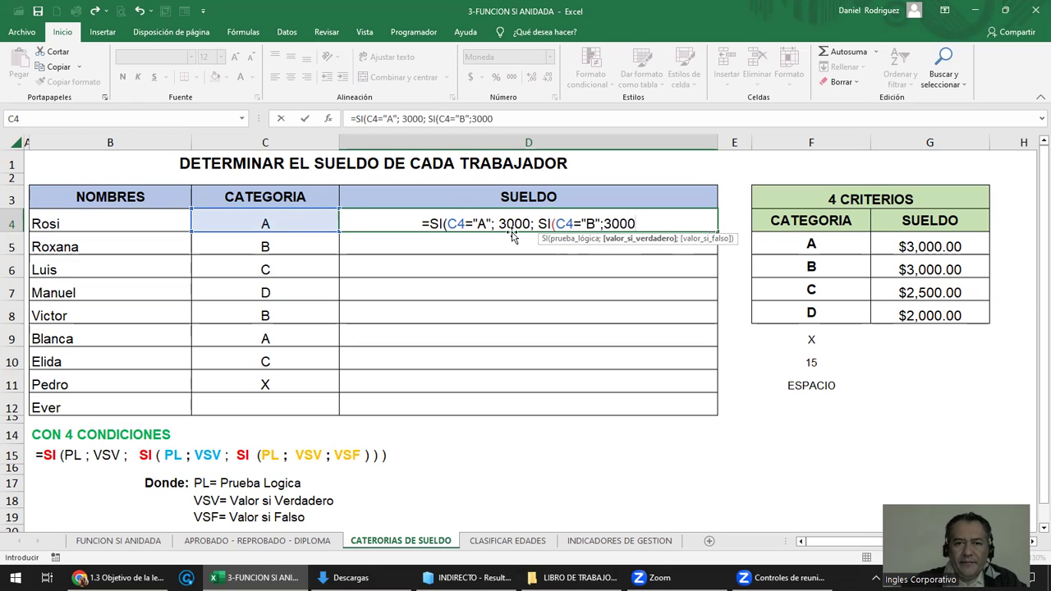
click(516, 223)
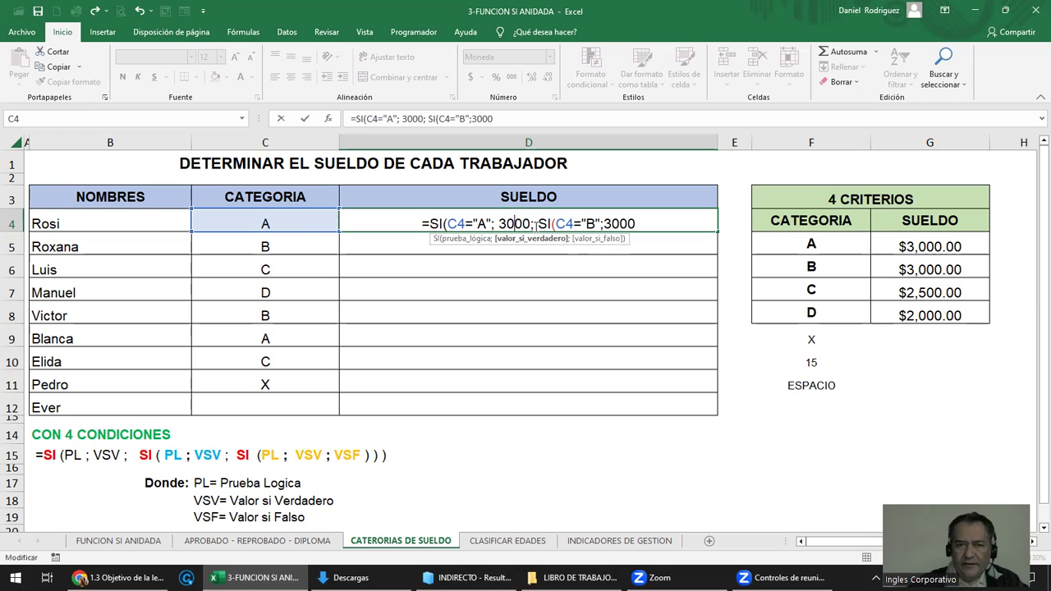
text(5)
key(Delete)
key(Return)
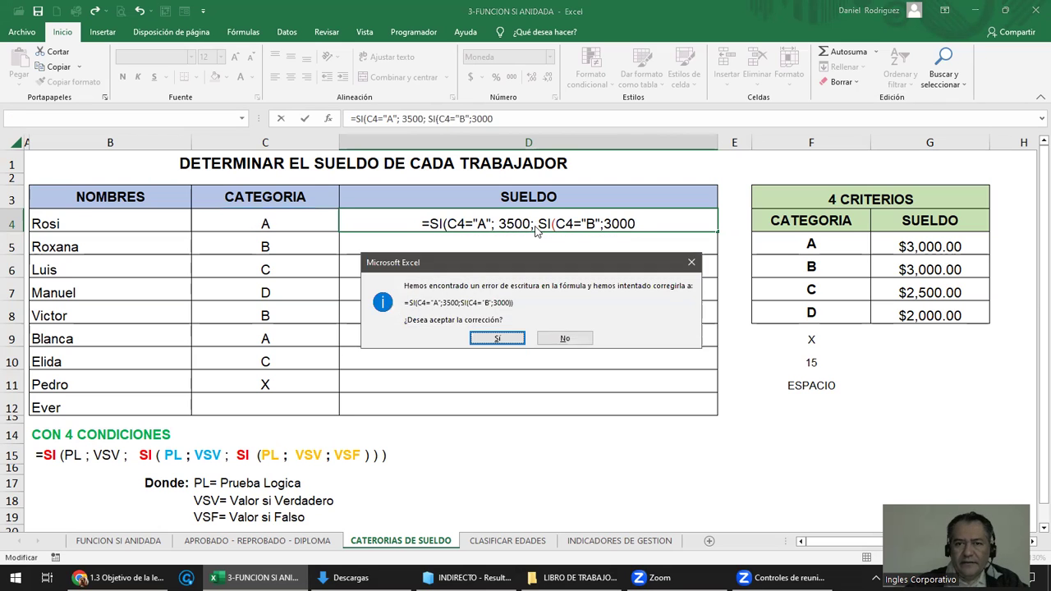
key(Return)
Change category A's salary in G5 to 3,500
click(904, 242)
text(3,500)
key(Return)
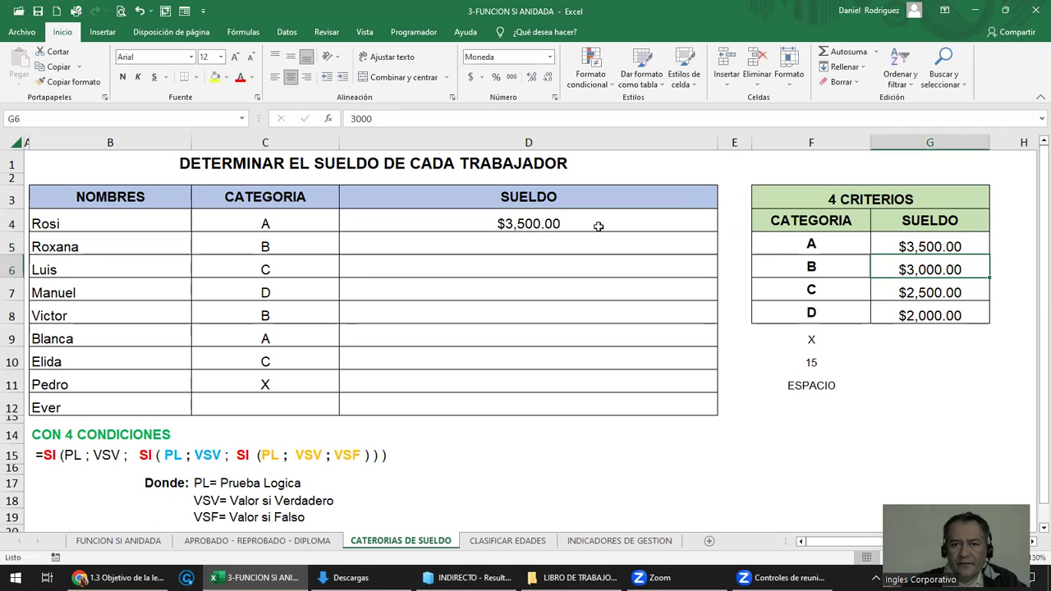
Add the third level SI(C4="C";2500;2000) to D4's formula and close the parentheses
double_click(597, 223)
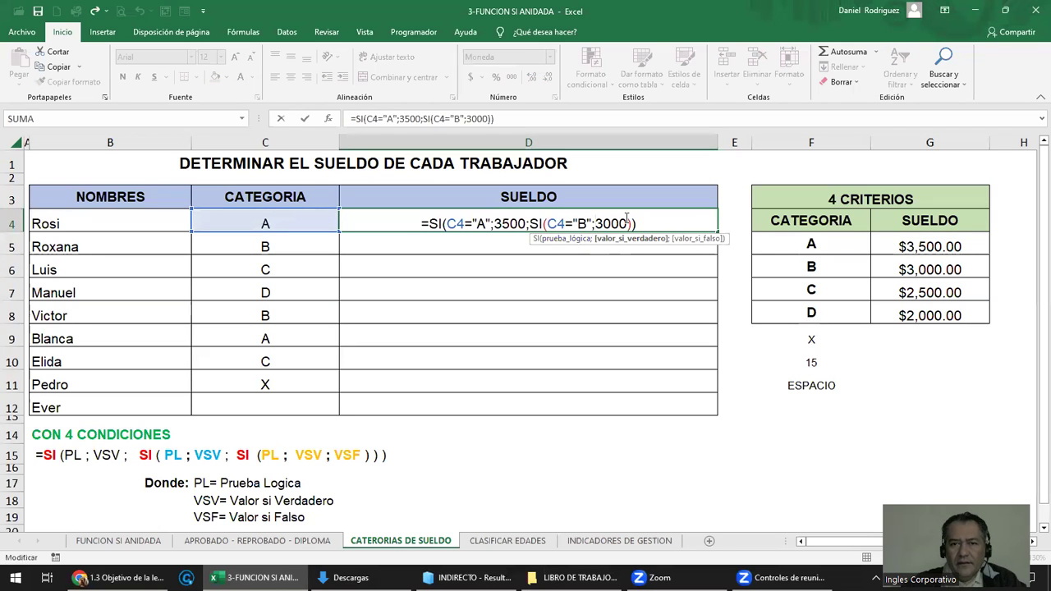
key(Delete)
key(Delete)
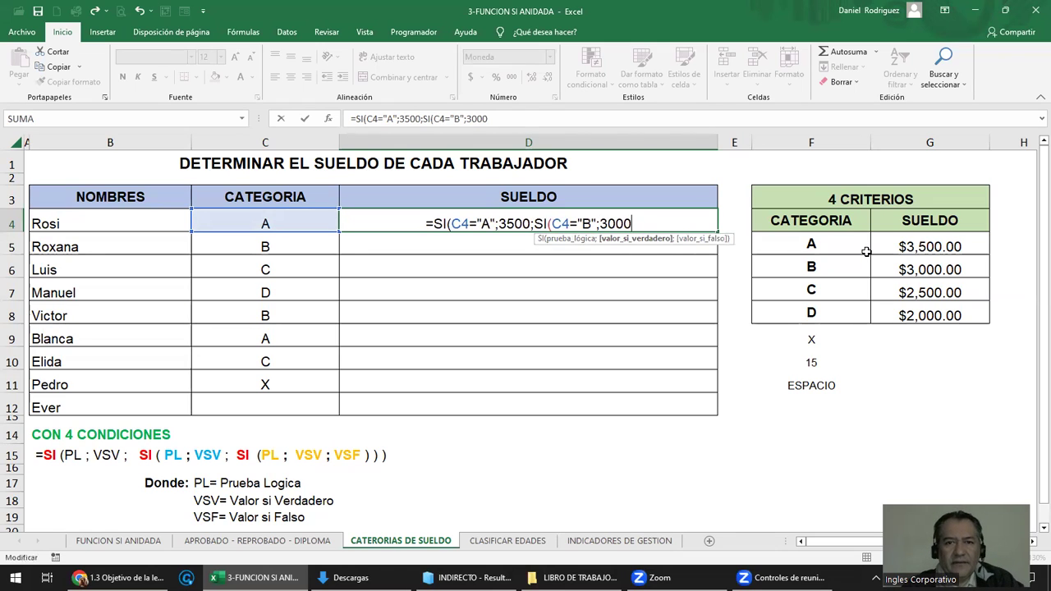
text(;)
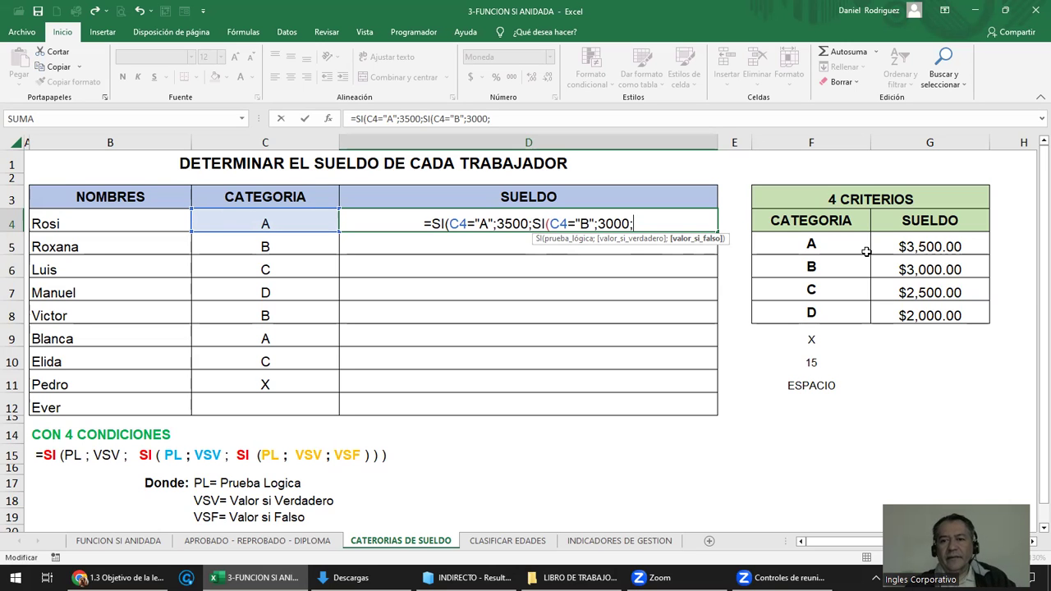
text(SI)
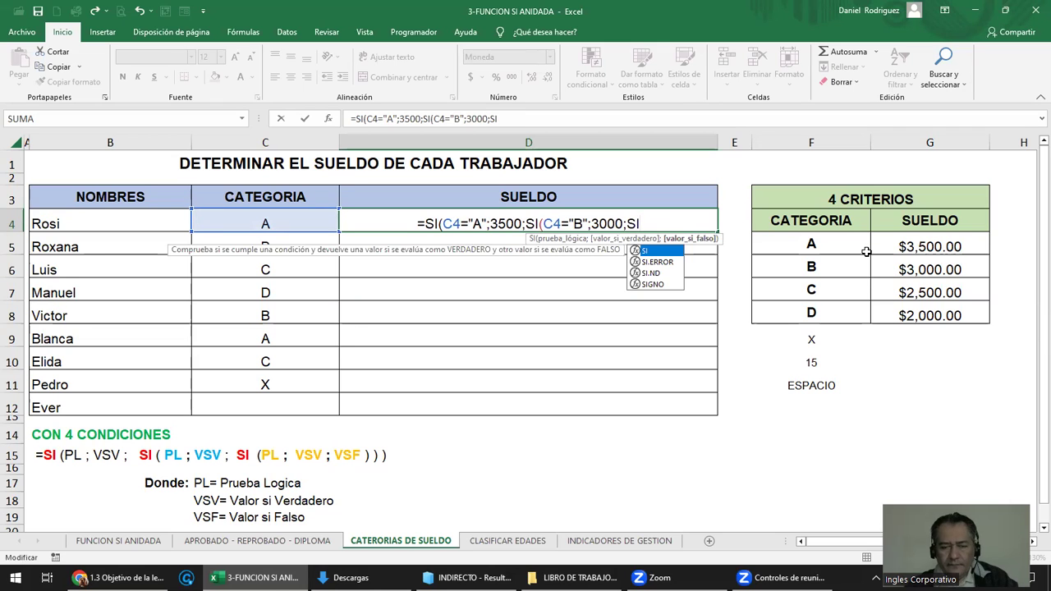
text(()
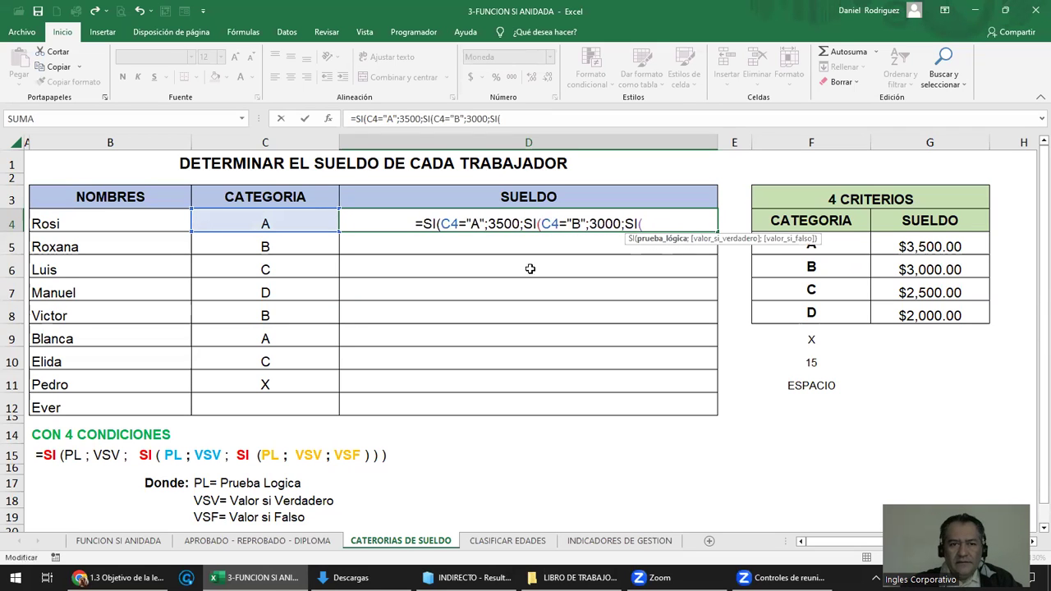
click(311, 221)
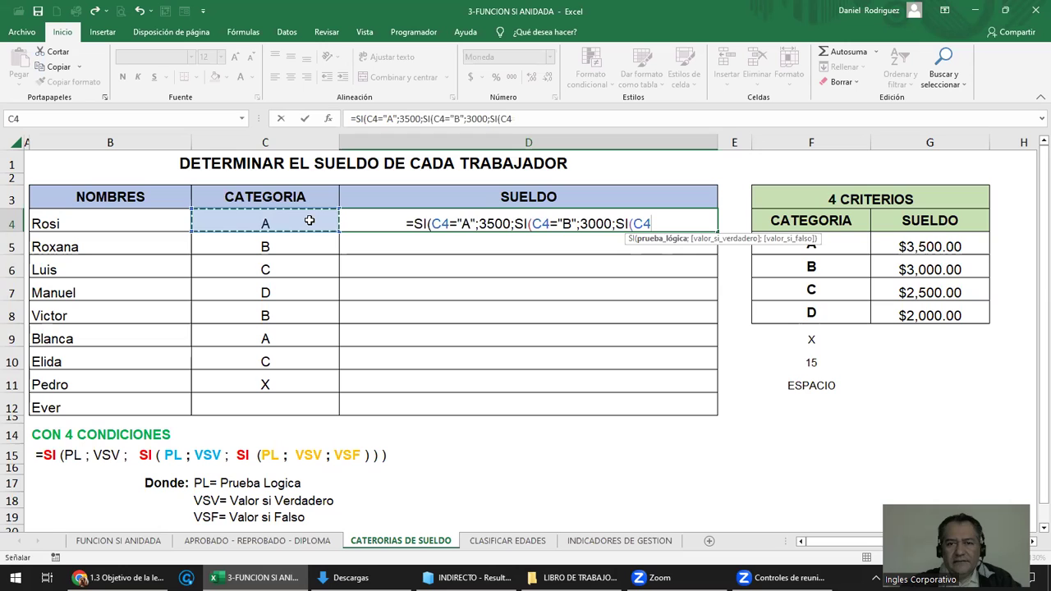
text(=)
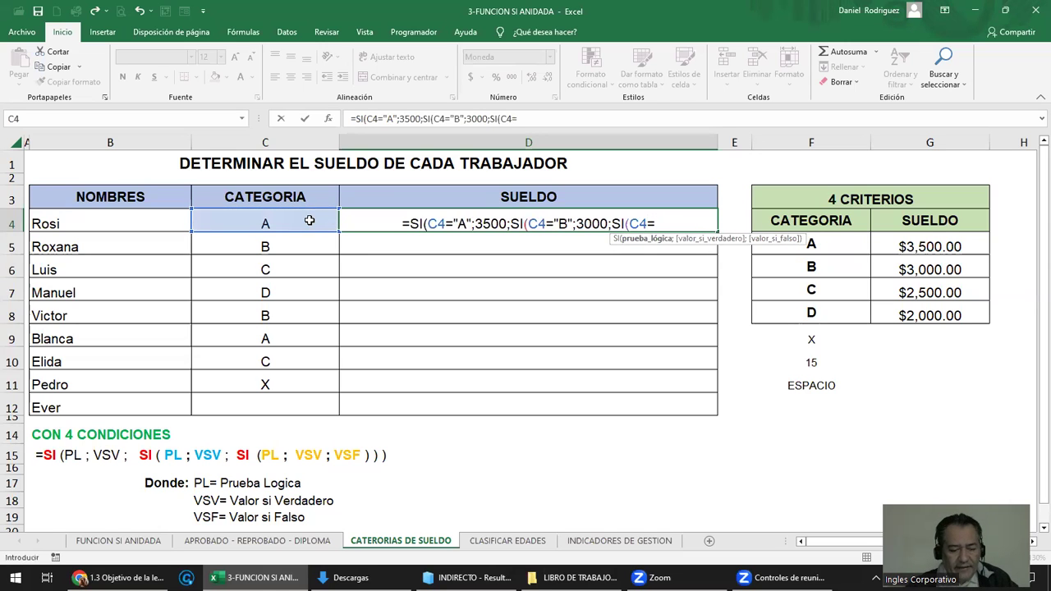
text("C")
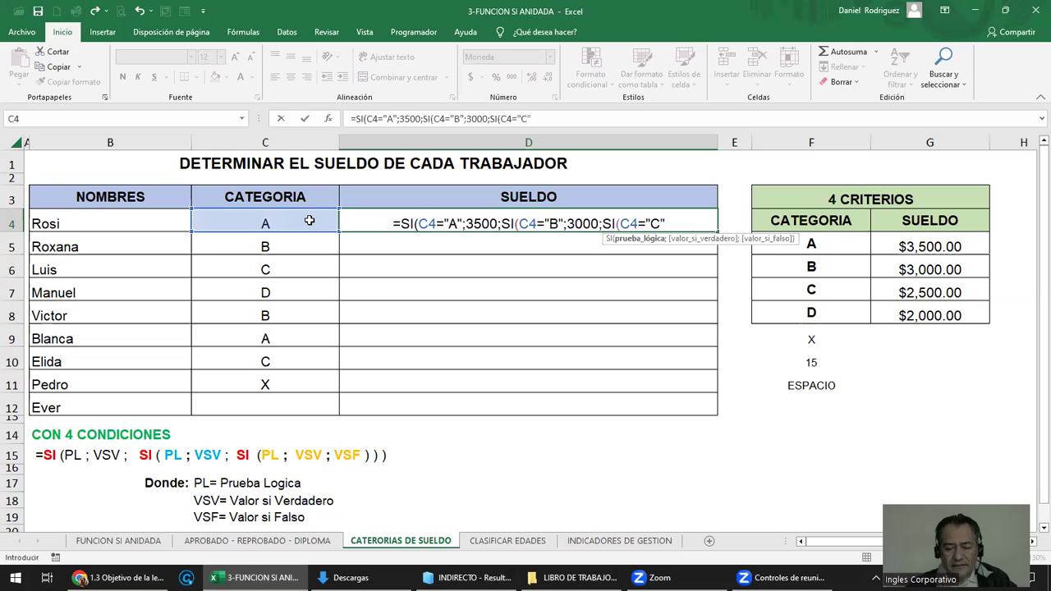
text(;)
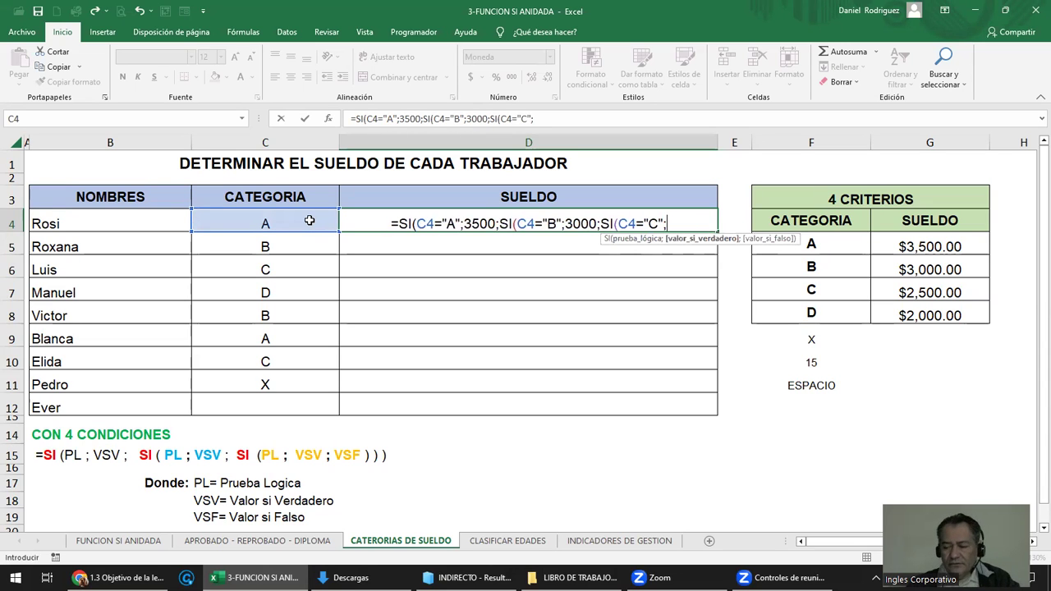
text(250)
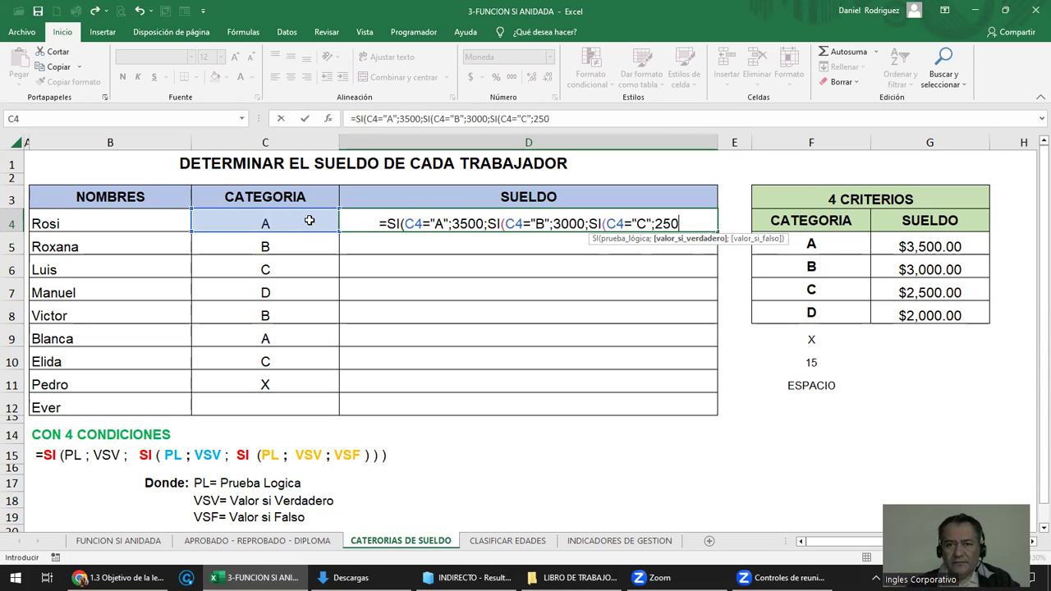
text(0)
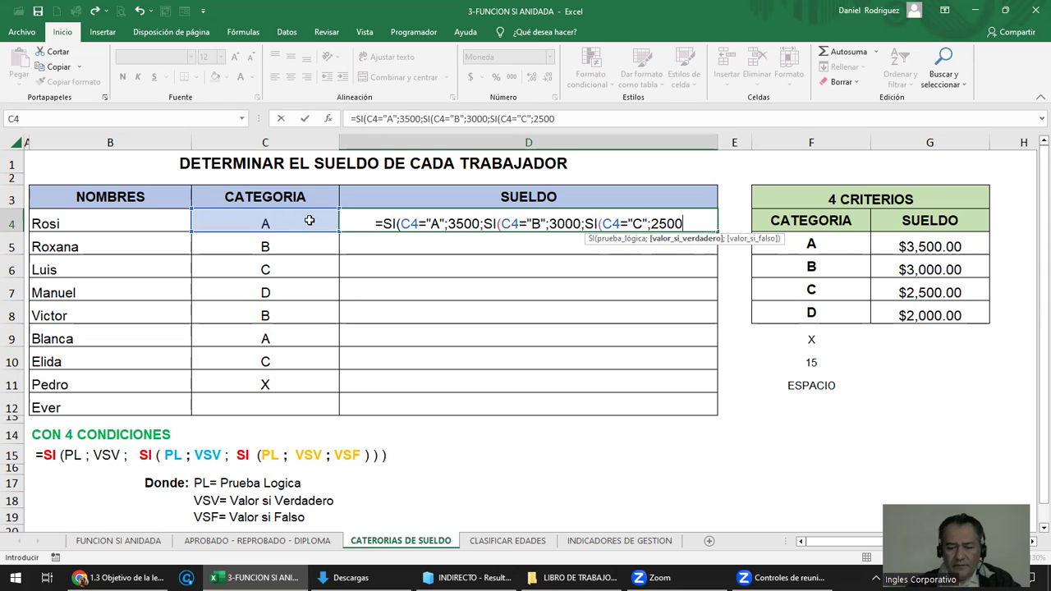
text(;)
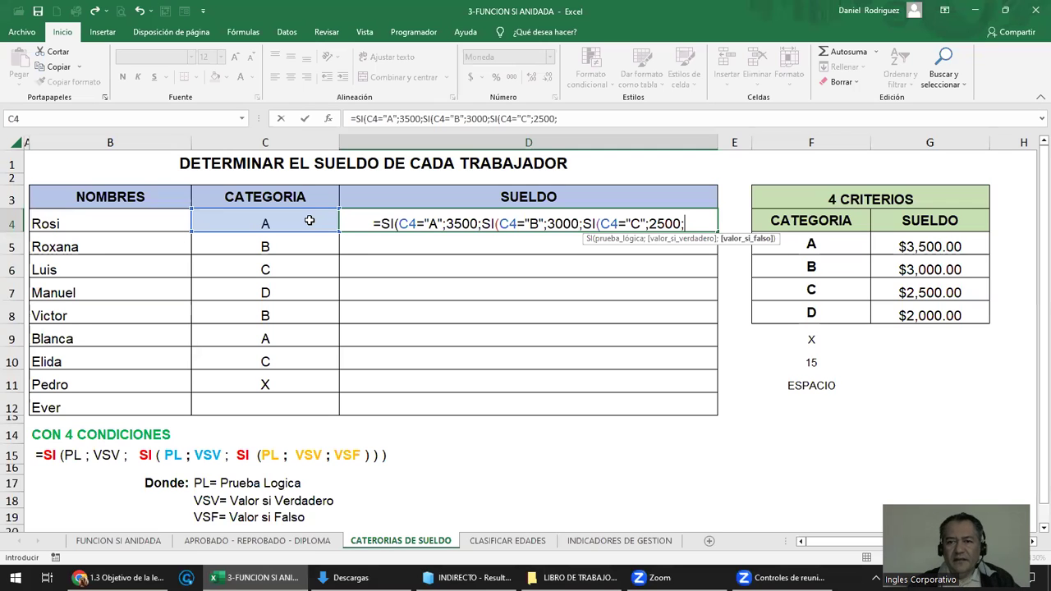
text(2000)
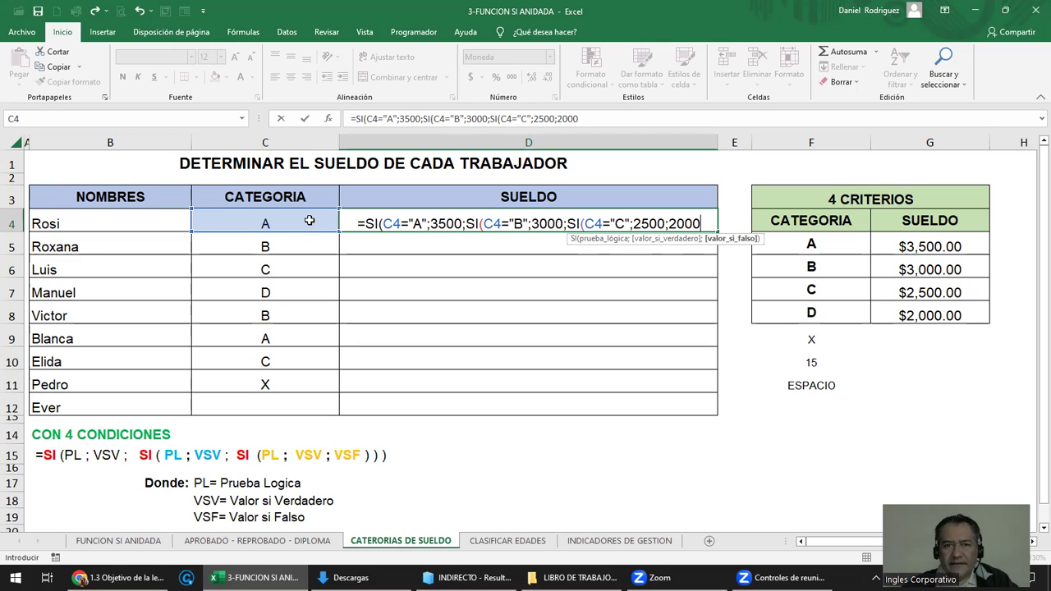
text())))
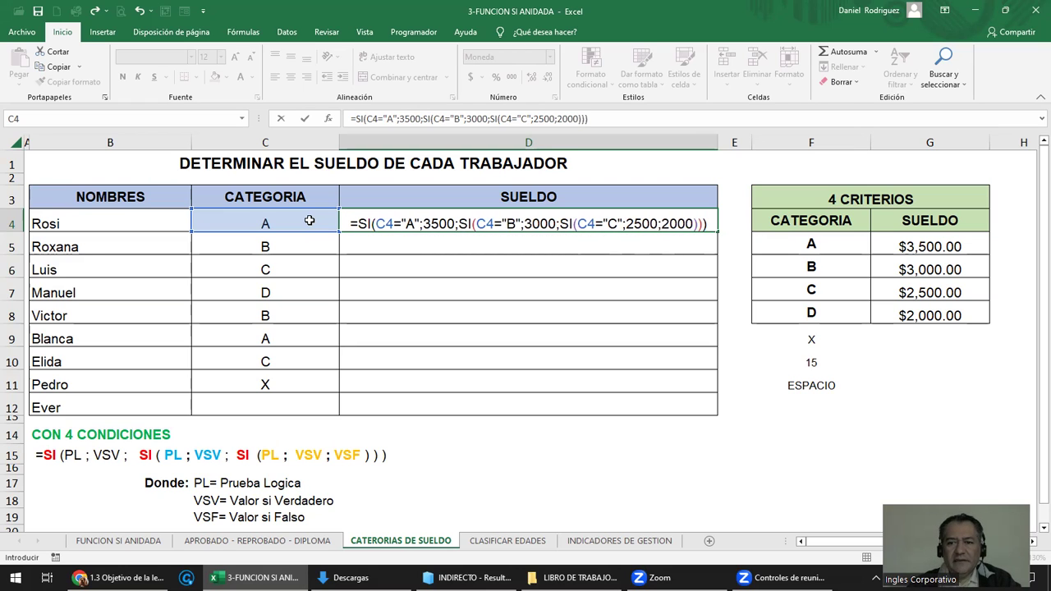
key(Return)
key(Up)
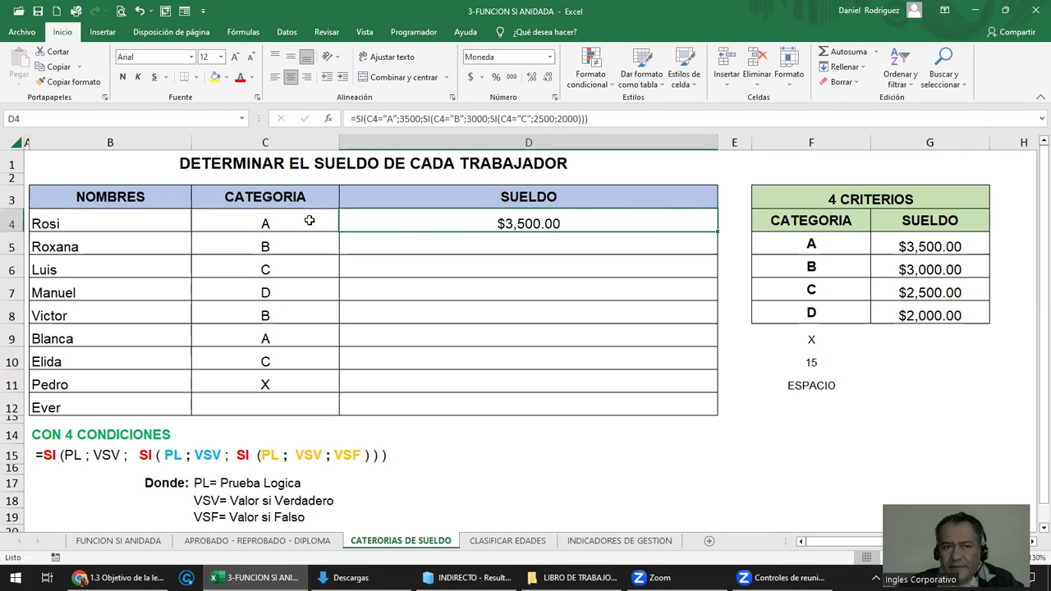
Paste D4's three-level formula into D5:D12 and check the category in C4
key(ctrl+c)
key(Down)
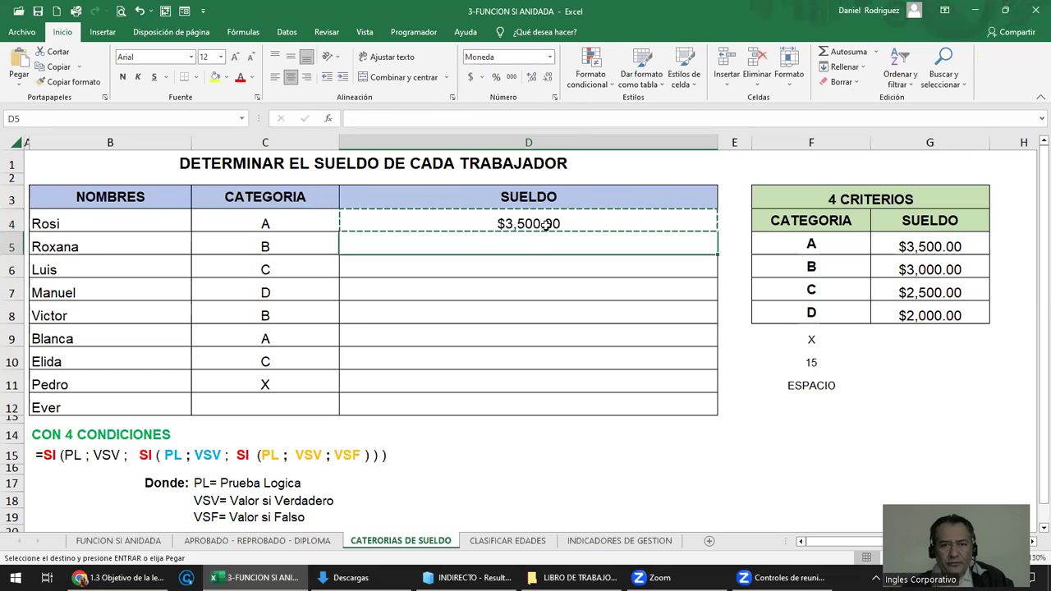
key(shift+Down)
key(shift+Down)
key(shift+Down)
key(shift+Down)
key(shift+Down)
key(shift+Down)
key(shift+Down)
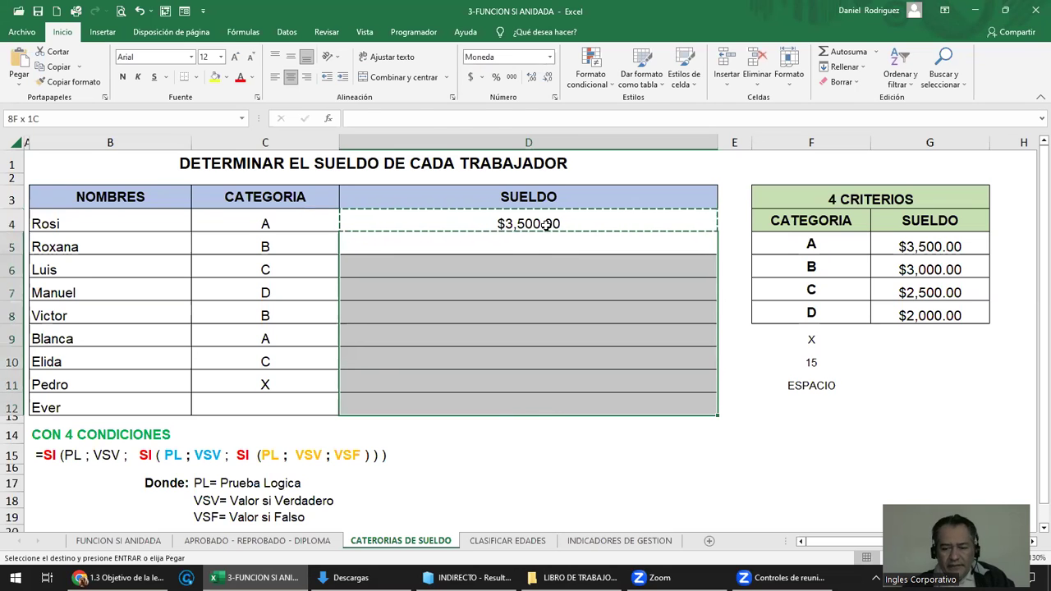
key(Return)
click(297, 220)
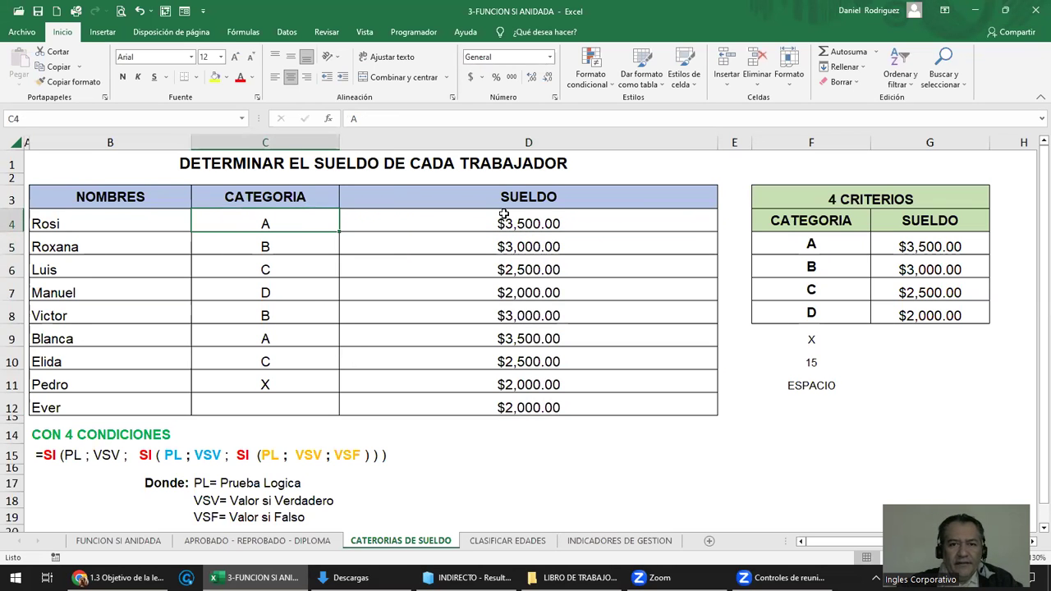
Check categories and salaries in rows 5, 7, 8, 9 and 11 against criteria A–D
click(296, 247)
click(524, 247)
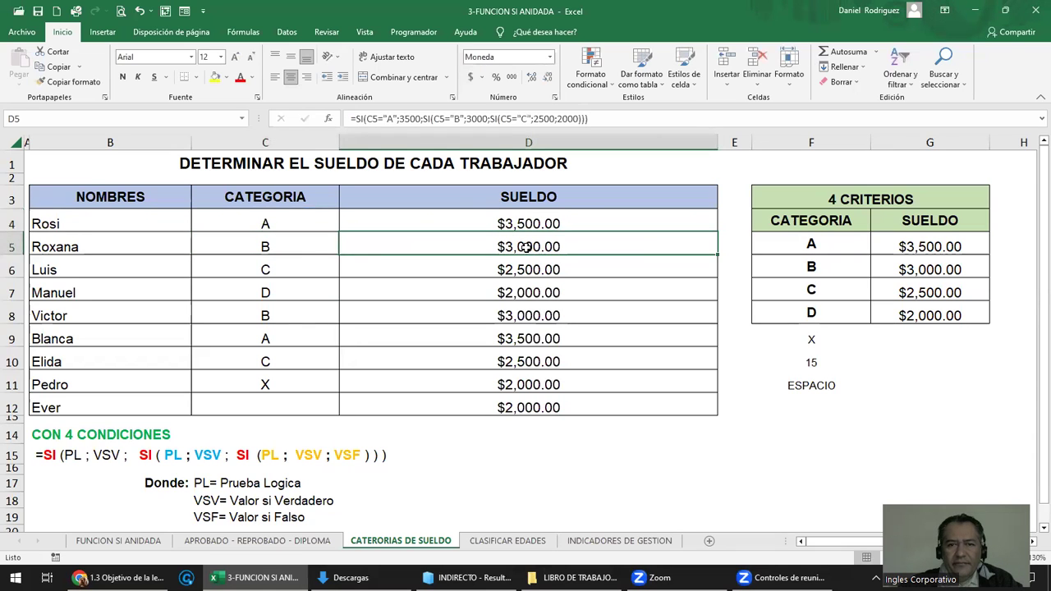
click(271, 289)
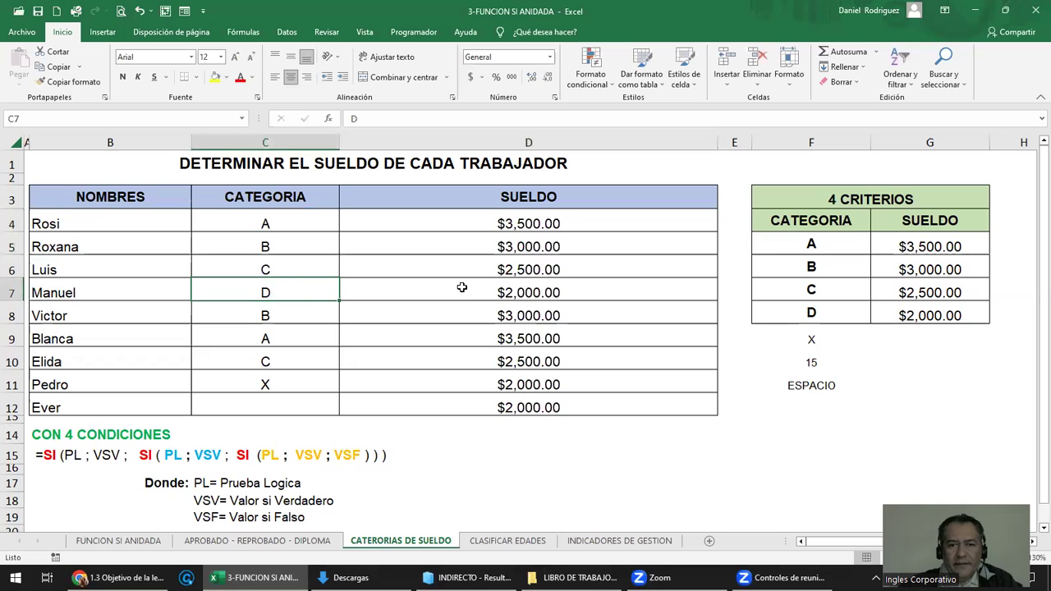
click(516, 290)
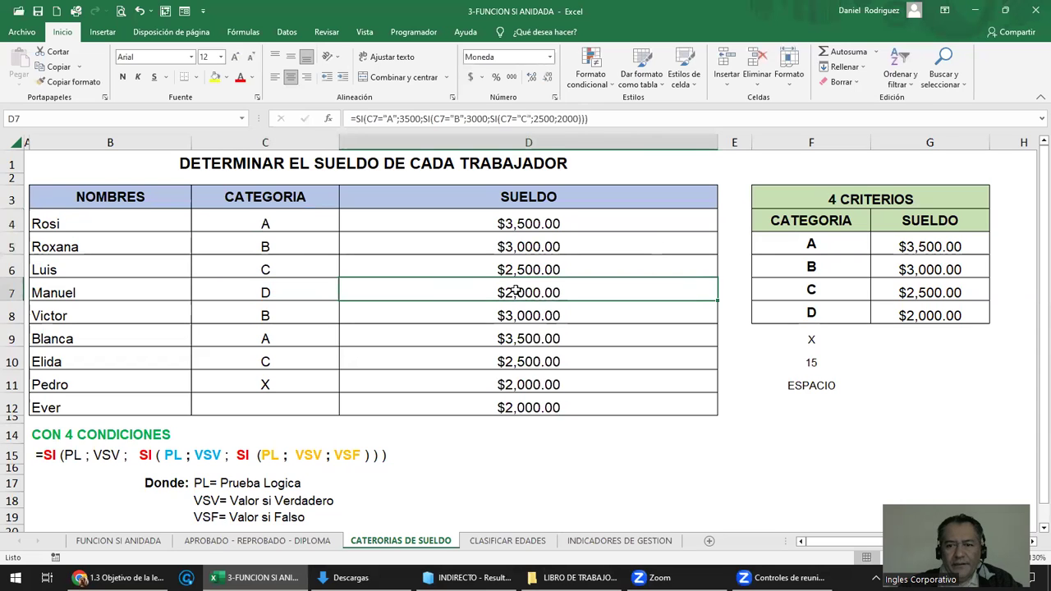
click(236, 320)
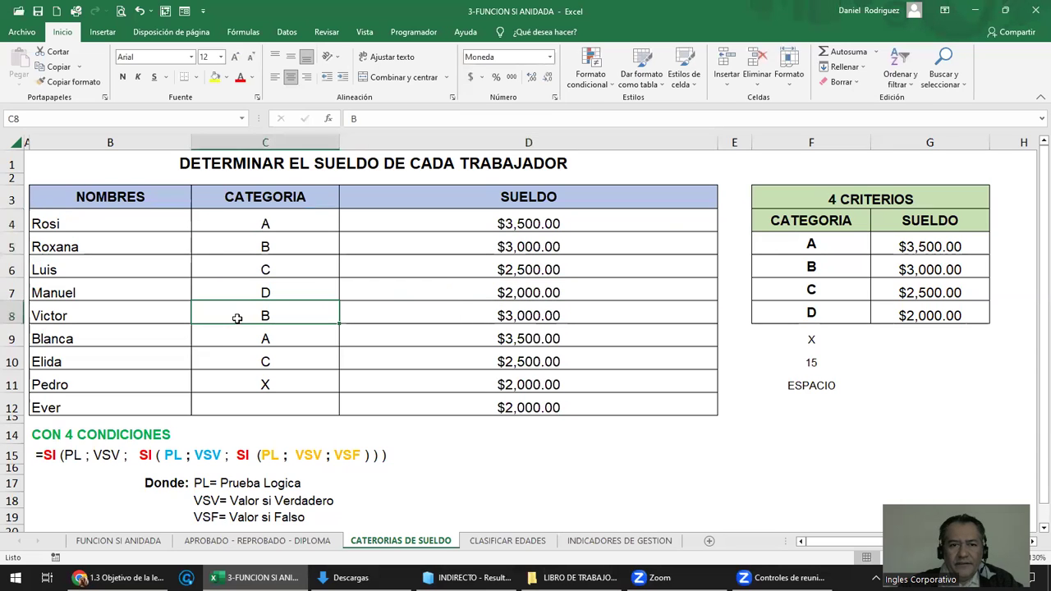
click(528, 317)
click(272, 340)
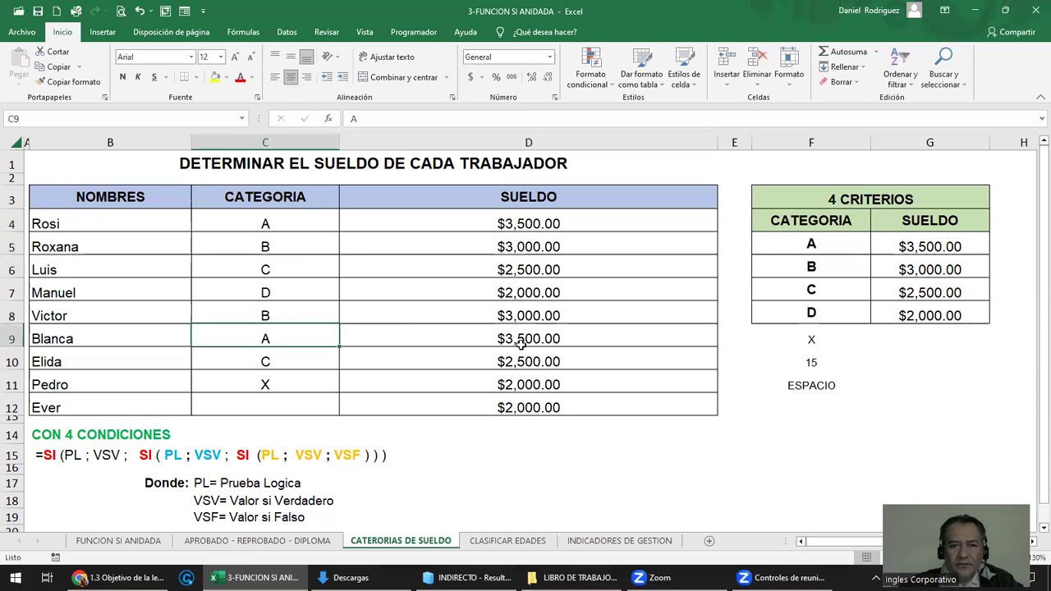
click(273, 386)
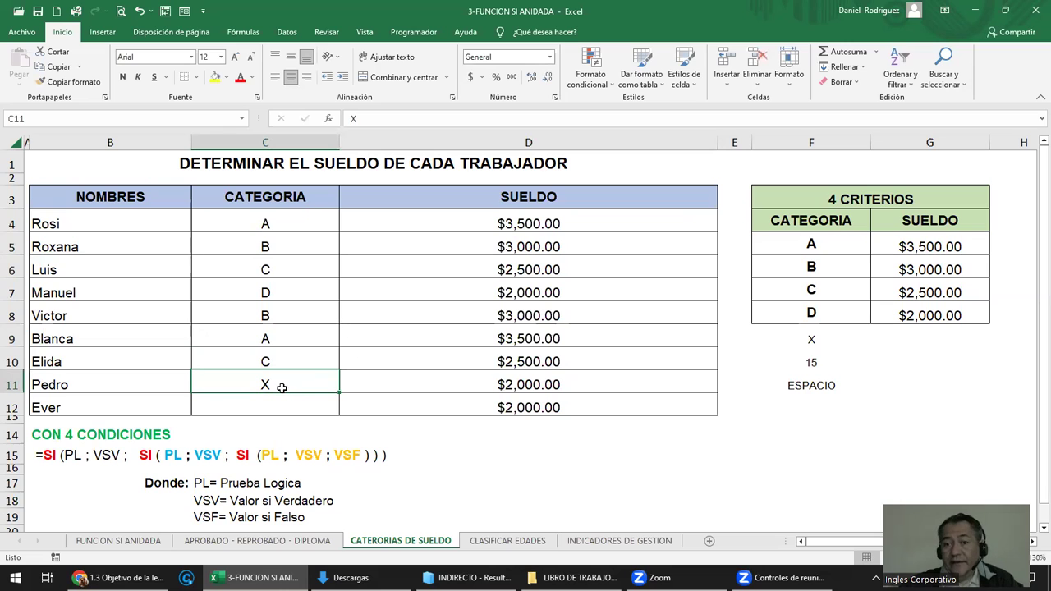
drag(809, 248, 812, 314)
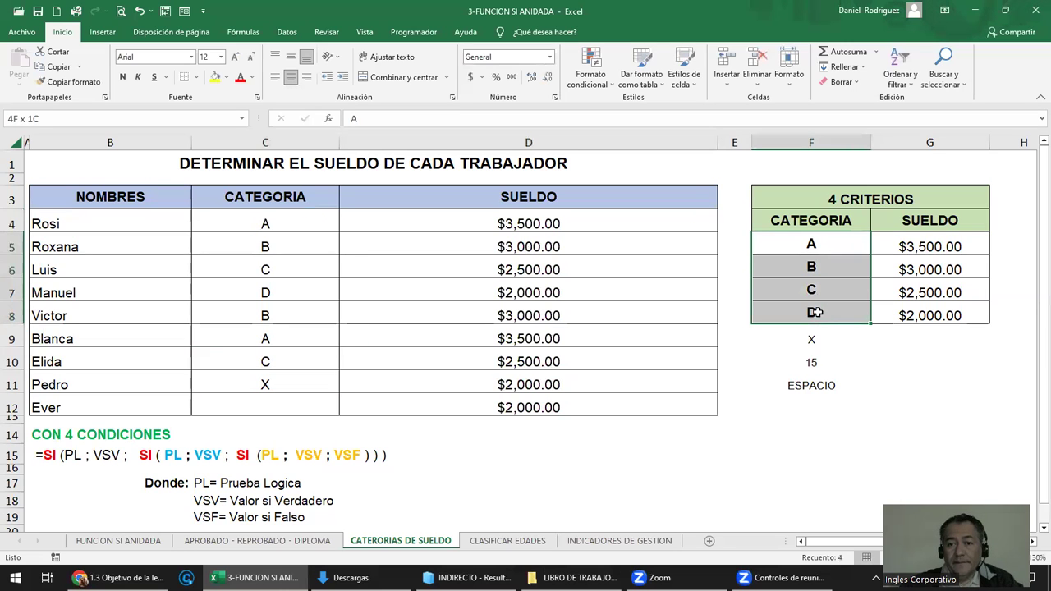
Open D11's formula and highlight its final 2000 fallback value
click(530, 385)
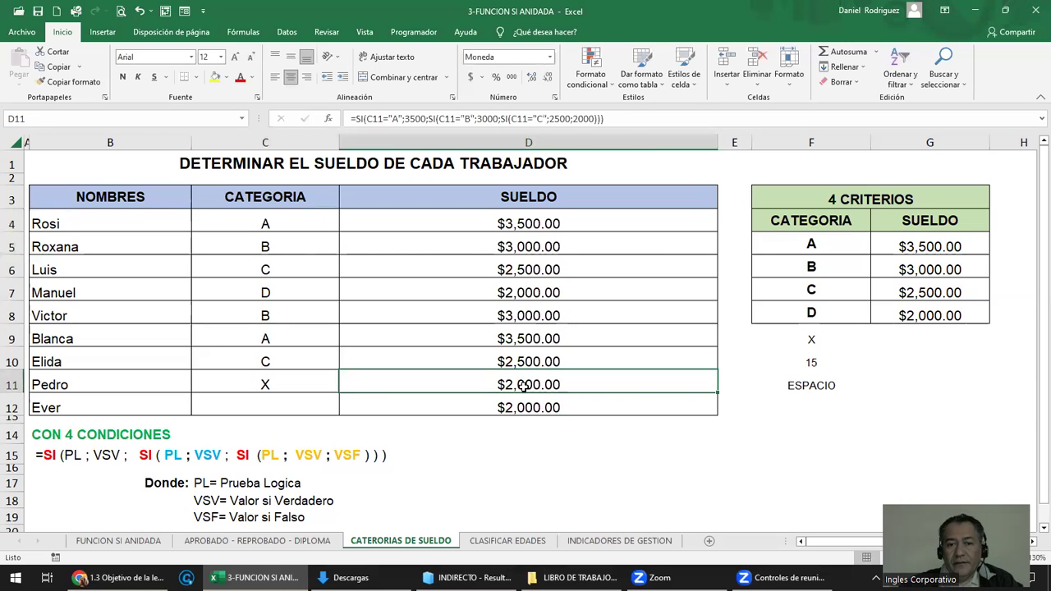
double_click(526, 384)
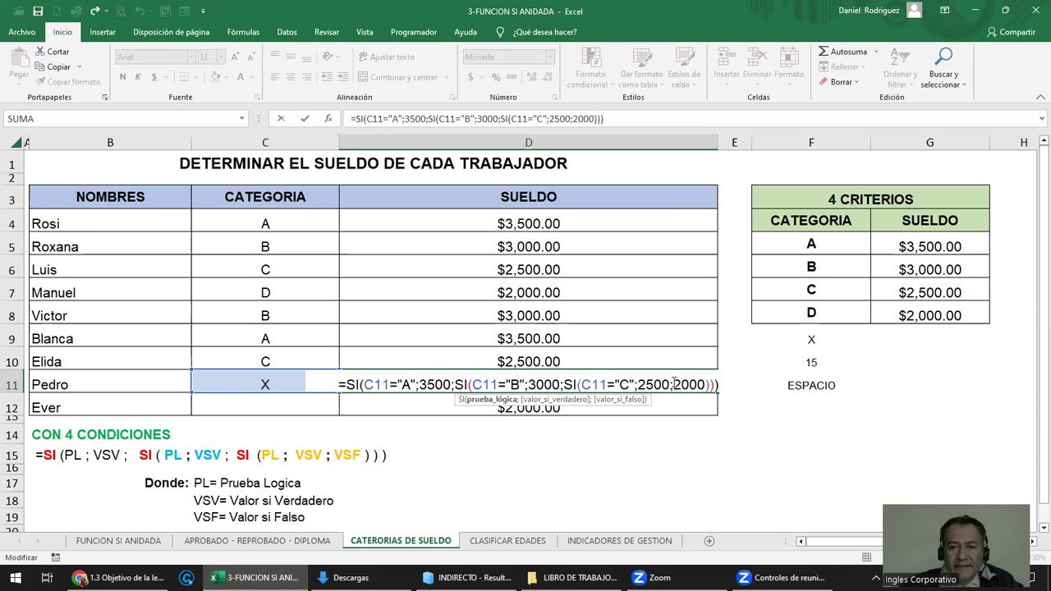
drag(673, 383, 704, 383)
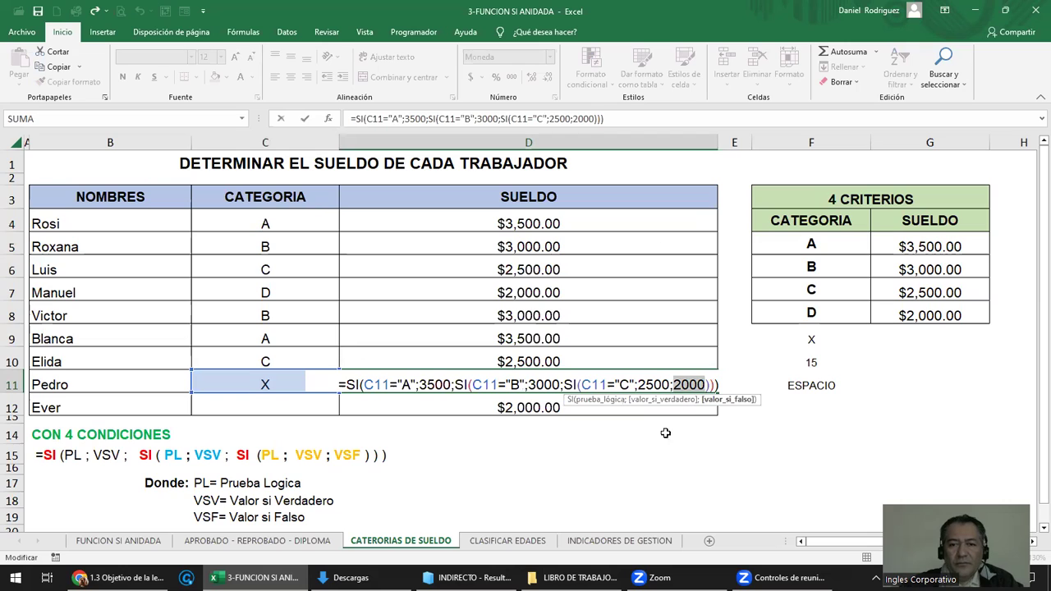
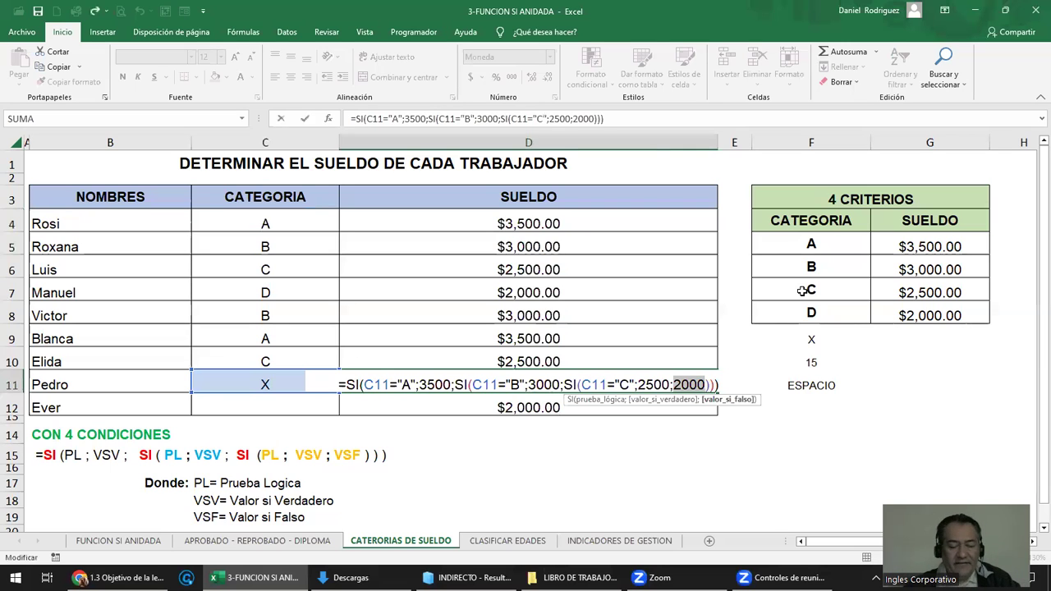
Commit the D11 salary formula and review D12's nested SI formula without changing it
key(Return)
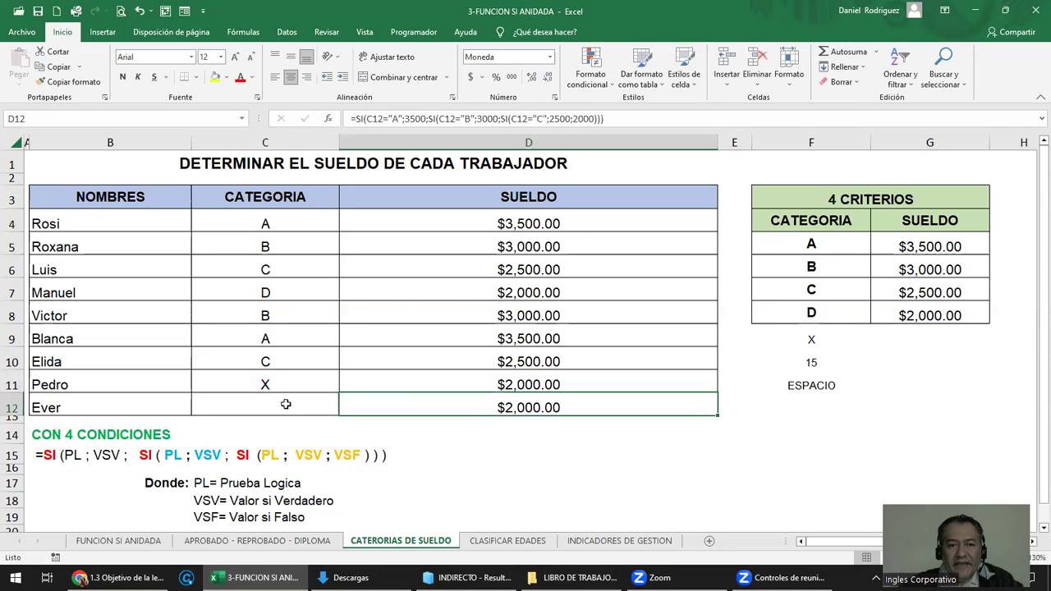
double_click(510, 407)
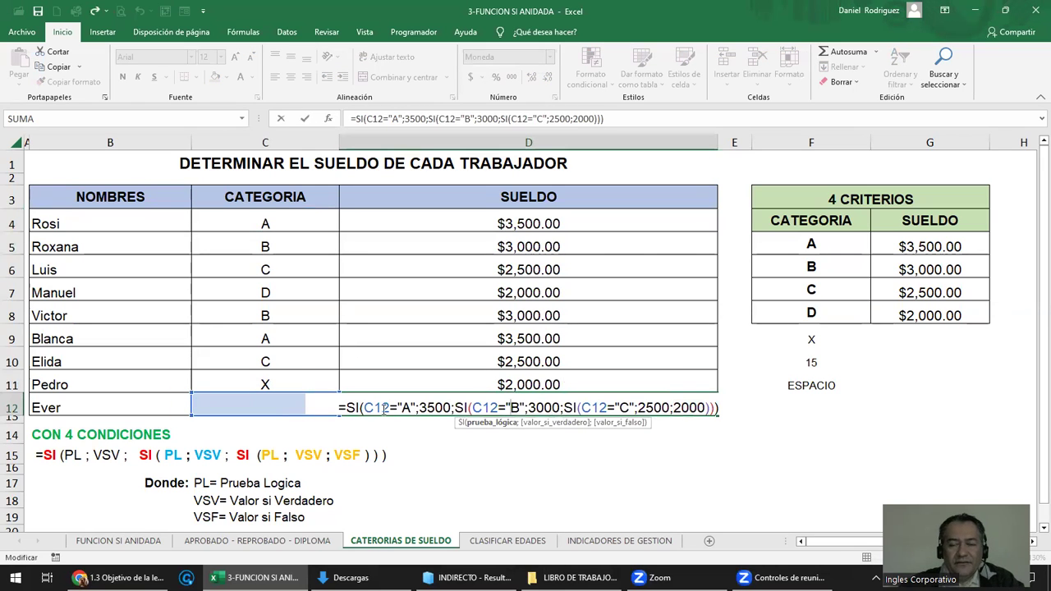
key(ctrl+Return)
Review categories C4:C12, D12's final 2000 fallback and the D criterion in F8
click(274, 407)
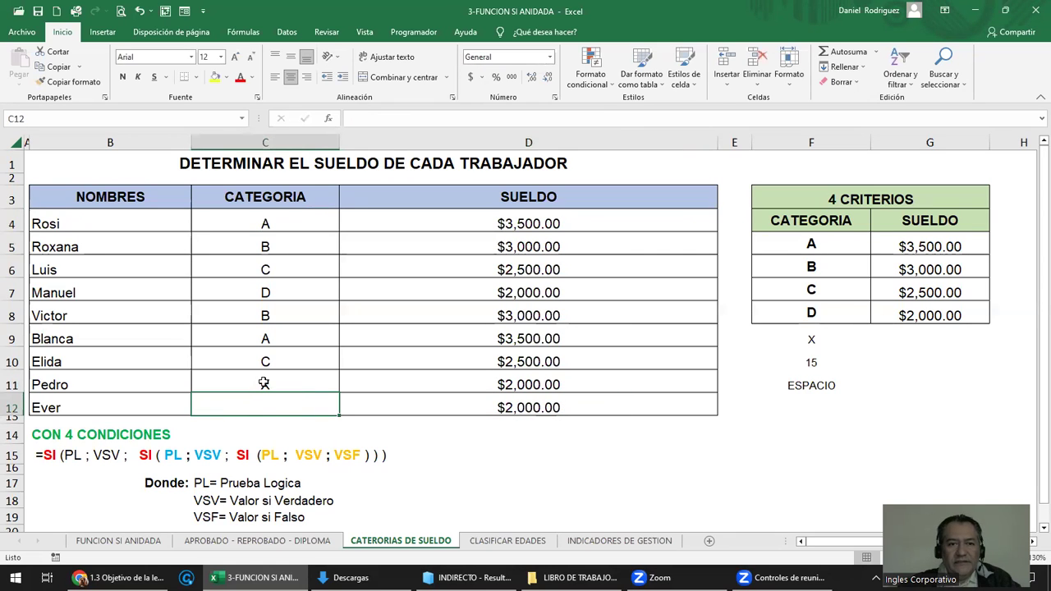
drag(275, 217, 264, 402)
click(262, 401)
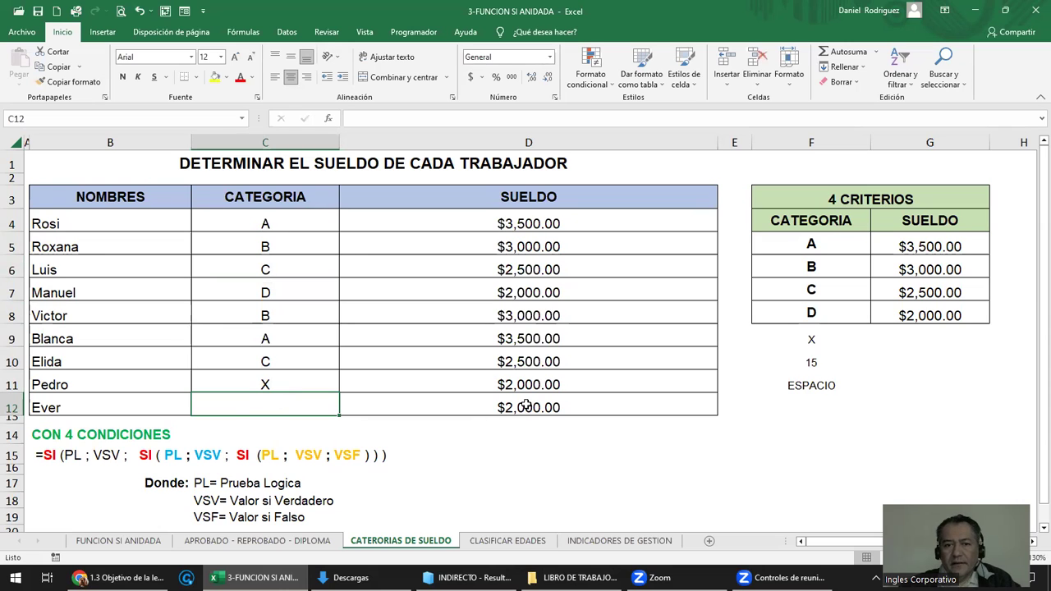
text(=SI(C12="A";3500;SI(C12="B";3000;SI(C12="C";2500;2000))))
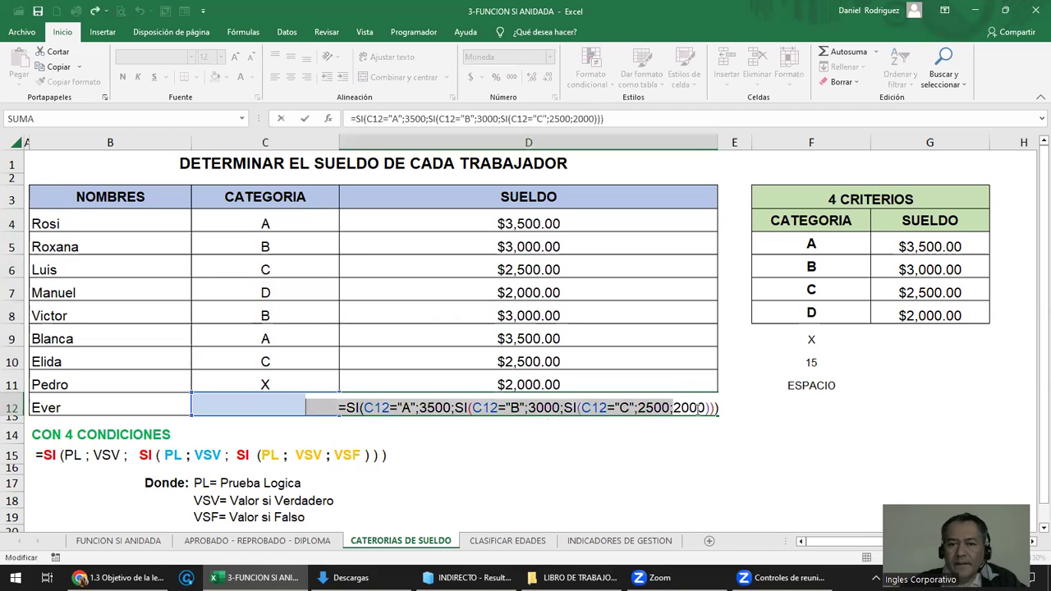
click(699, 407)
key(ctrl+Return)
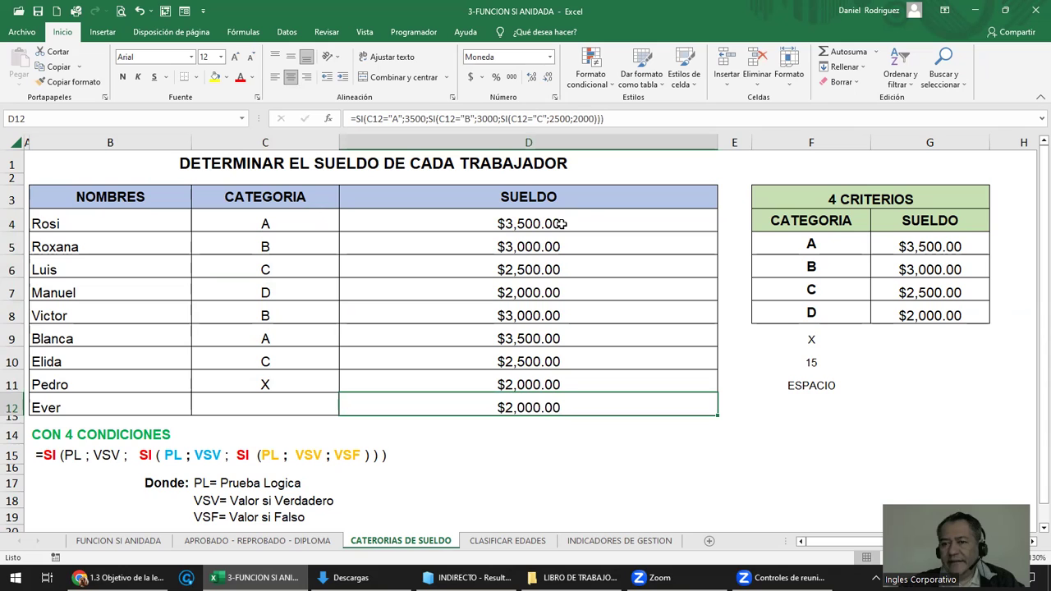
click(812, 312)
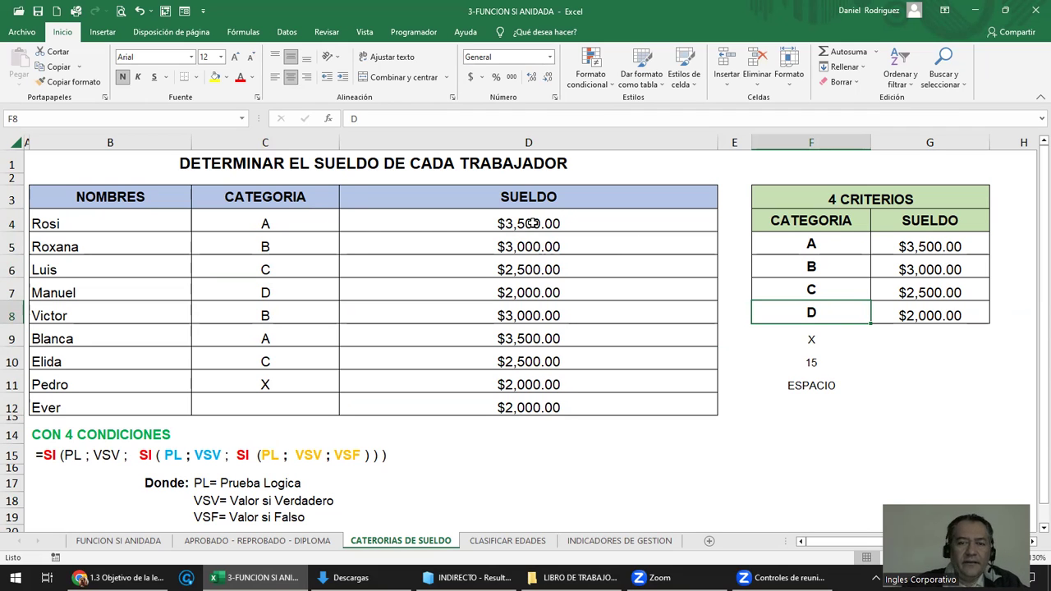
click(532, 224)
In D4, replace the final 2000 with SI(C4="D";2000;"--") and close the parenthesis
double_click(532, 223)
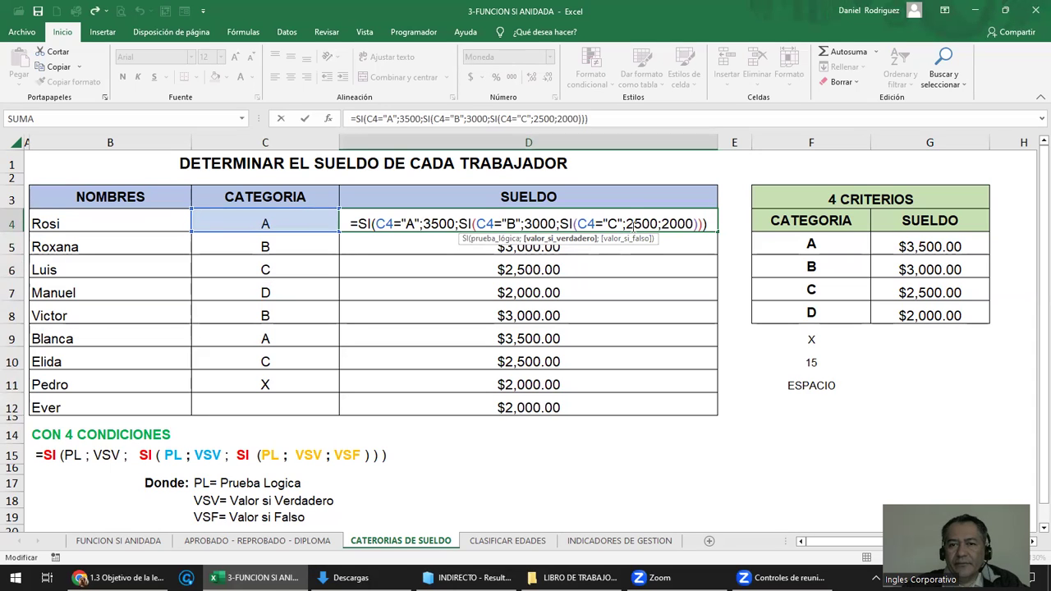
click(661, 224)
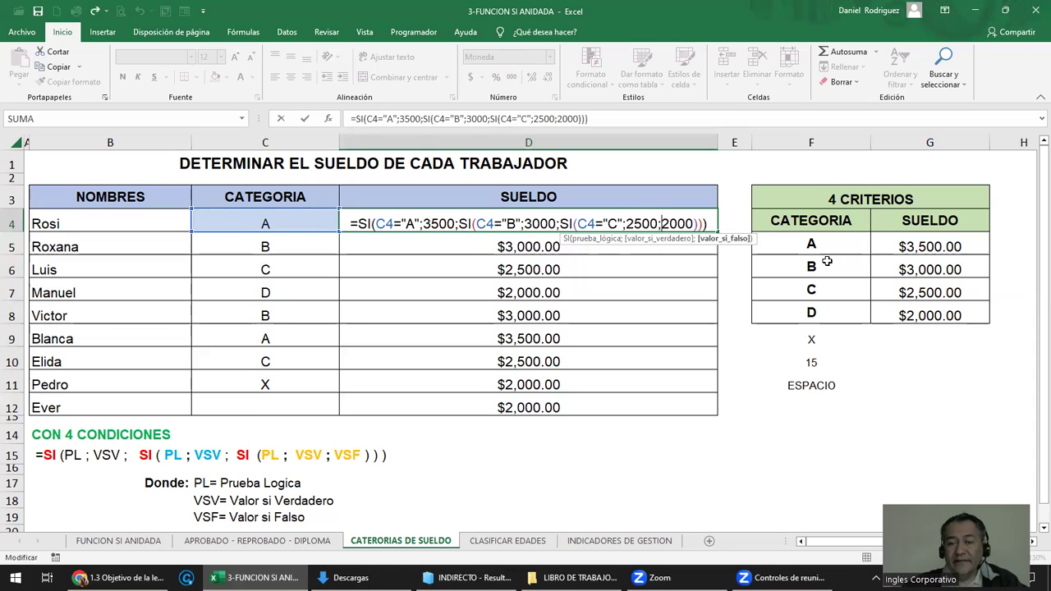
key(Delete)
key(Delete)
key(Delete)
key(Delete)
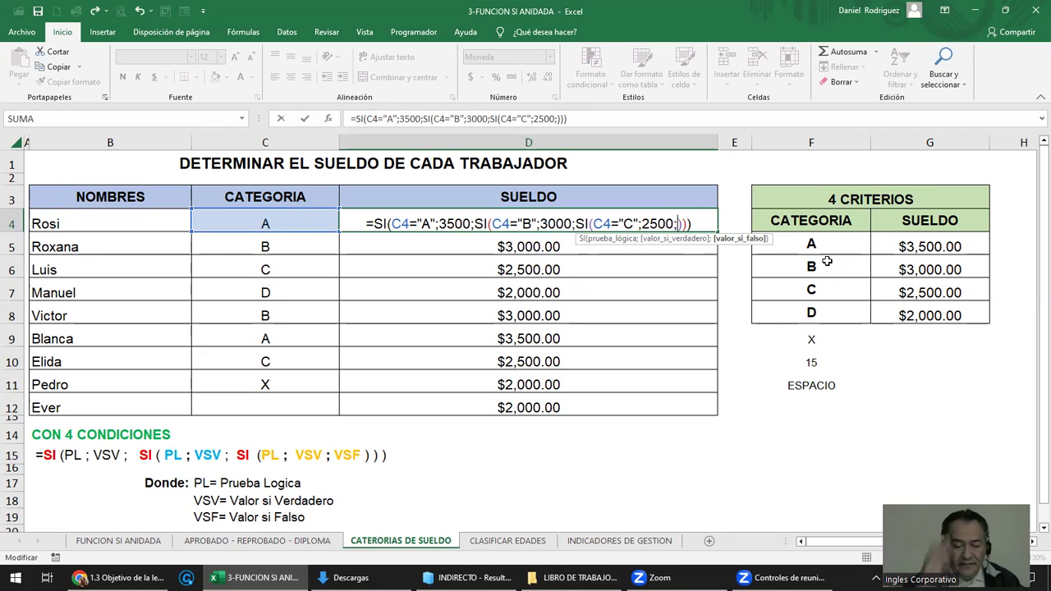
text(SI)
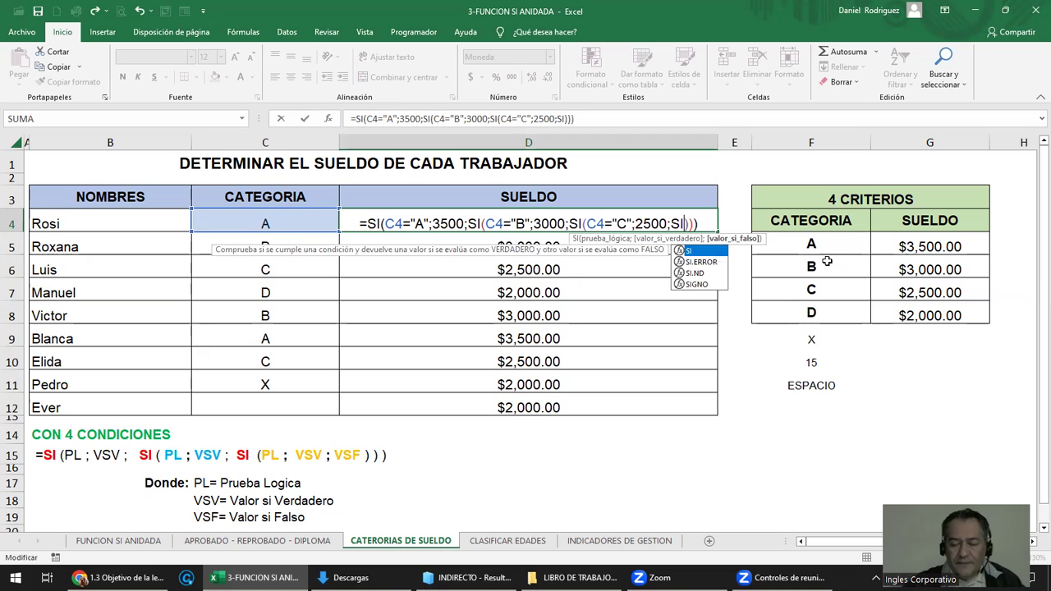
text(()
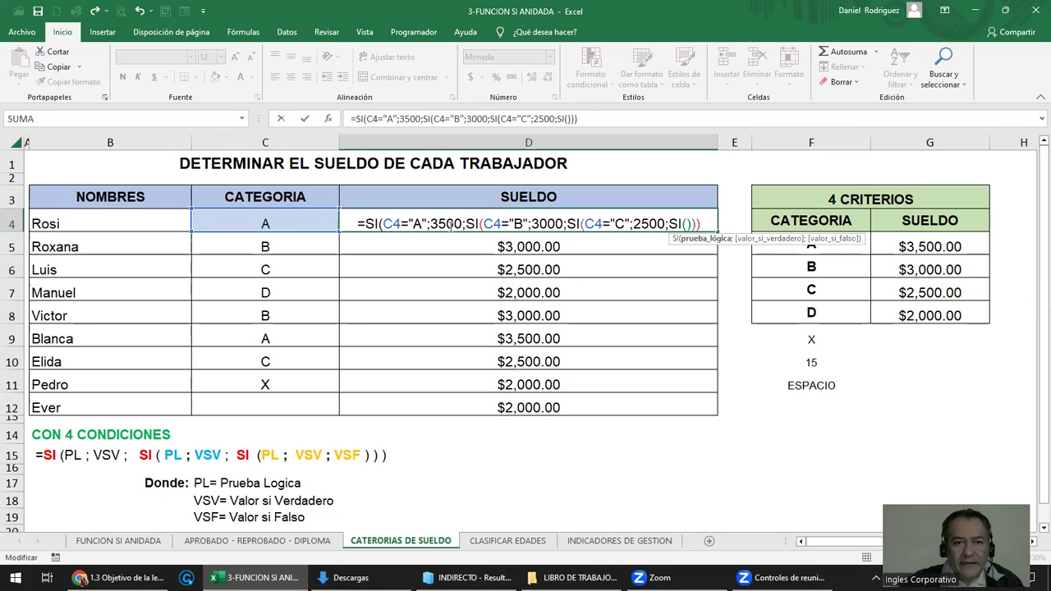
click(283, 220)
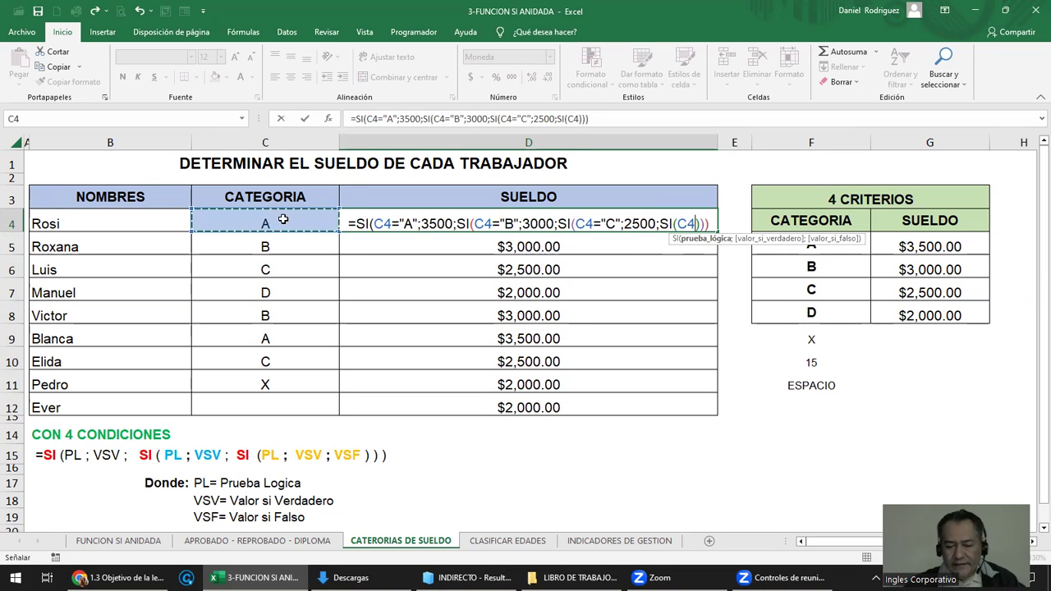
text(=)
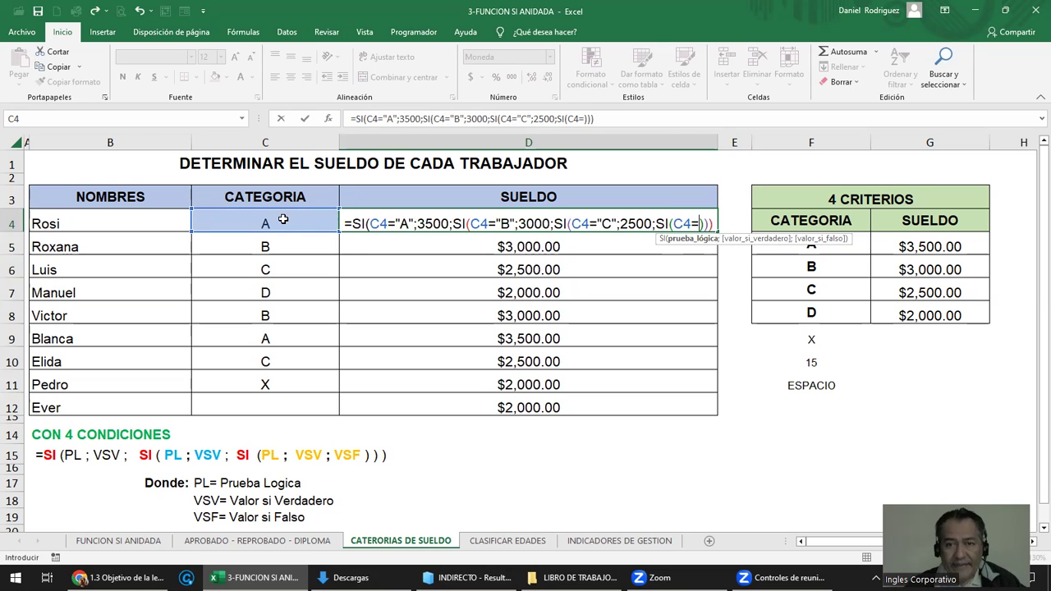
text("D)
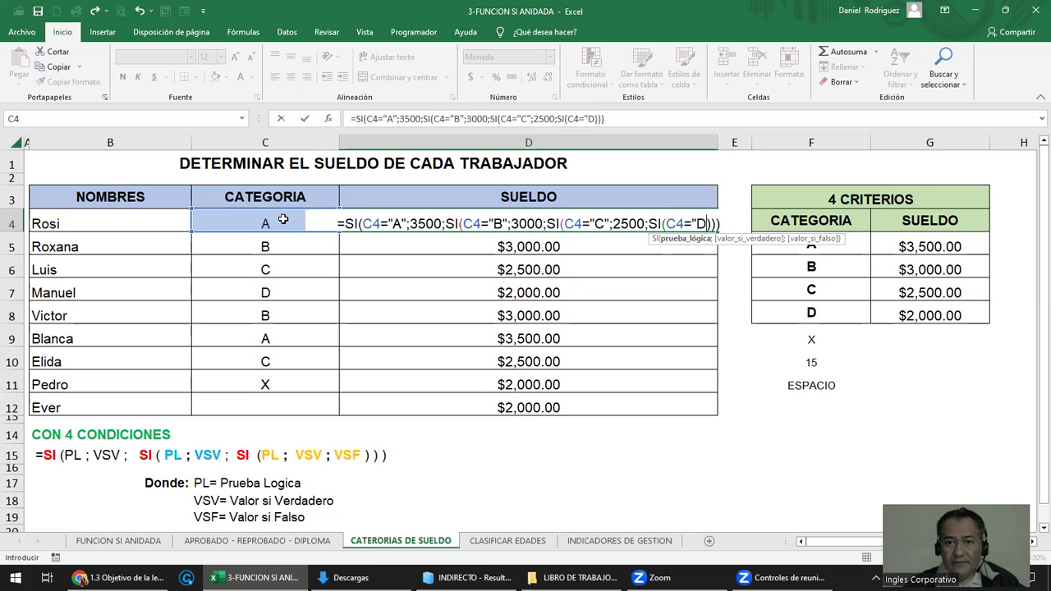
text(")
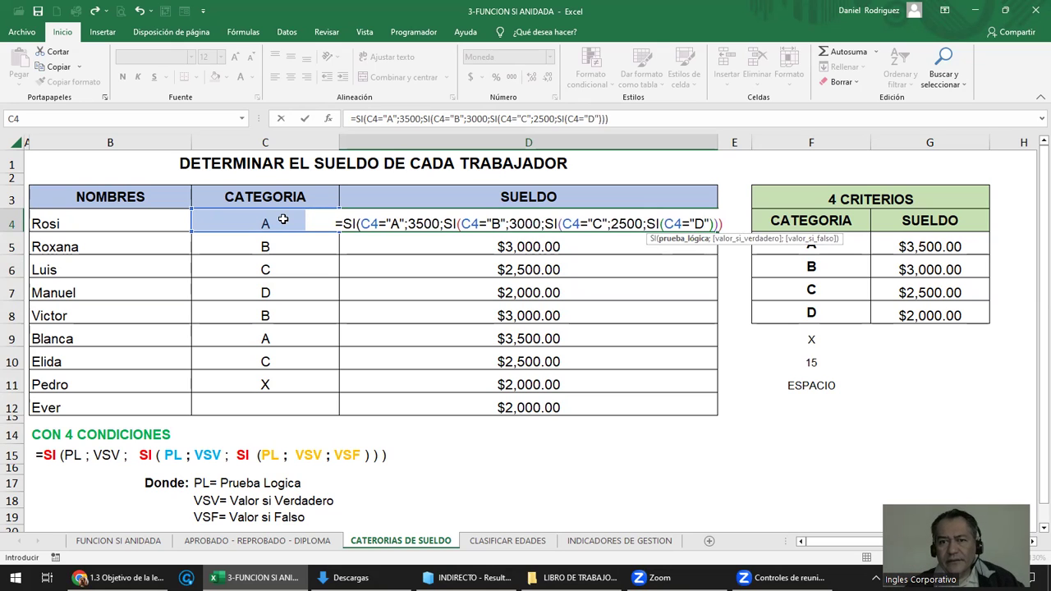
text(;)
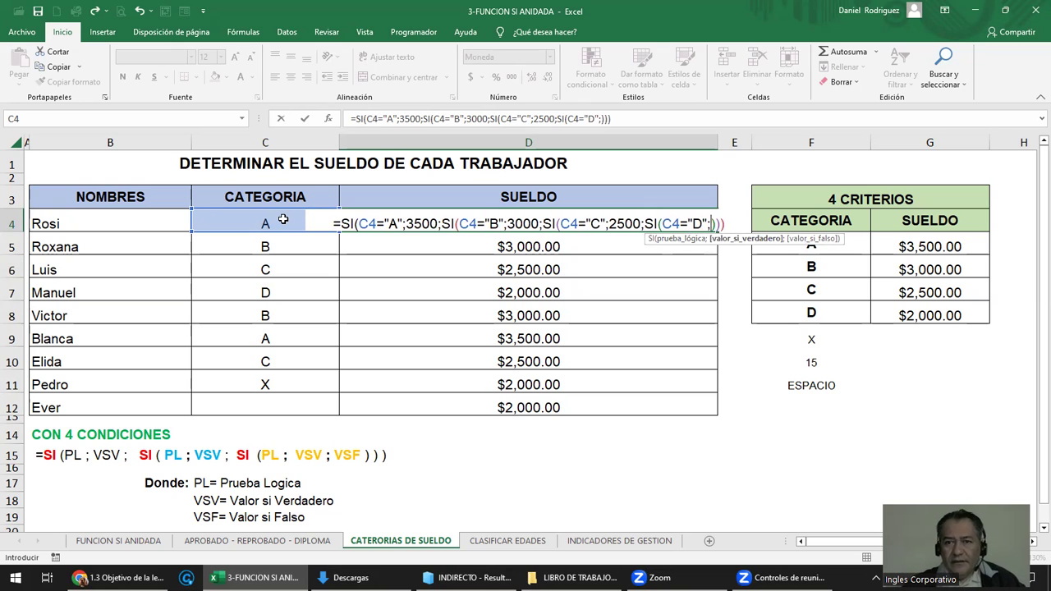
text(2000)
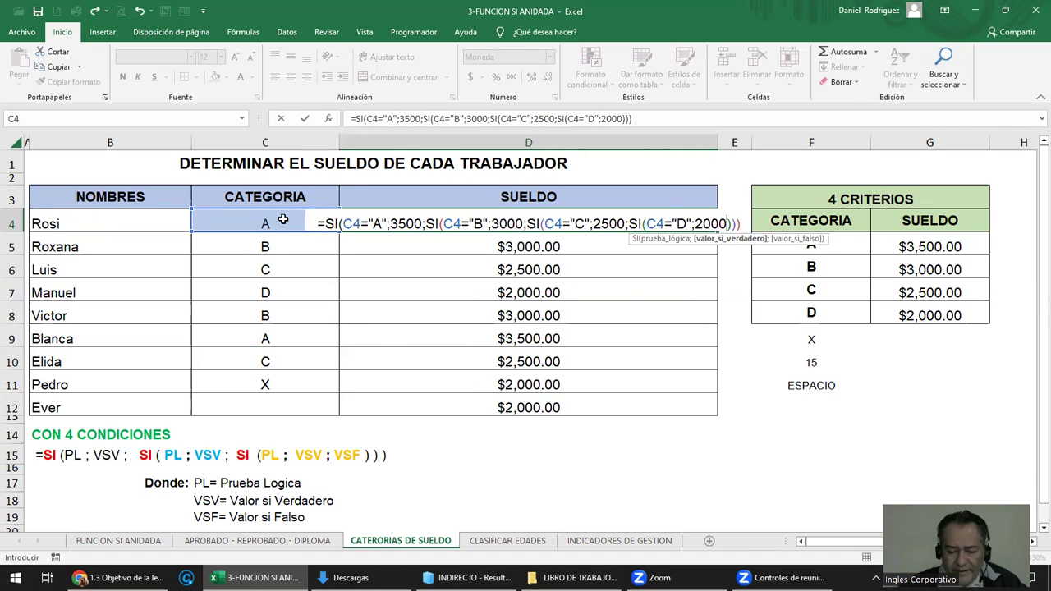
text(;)
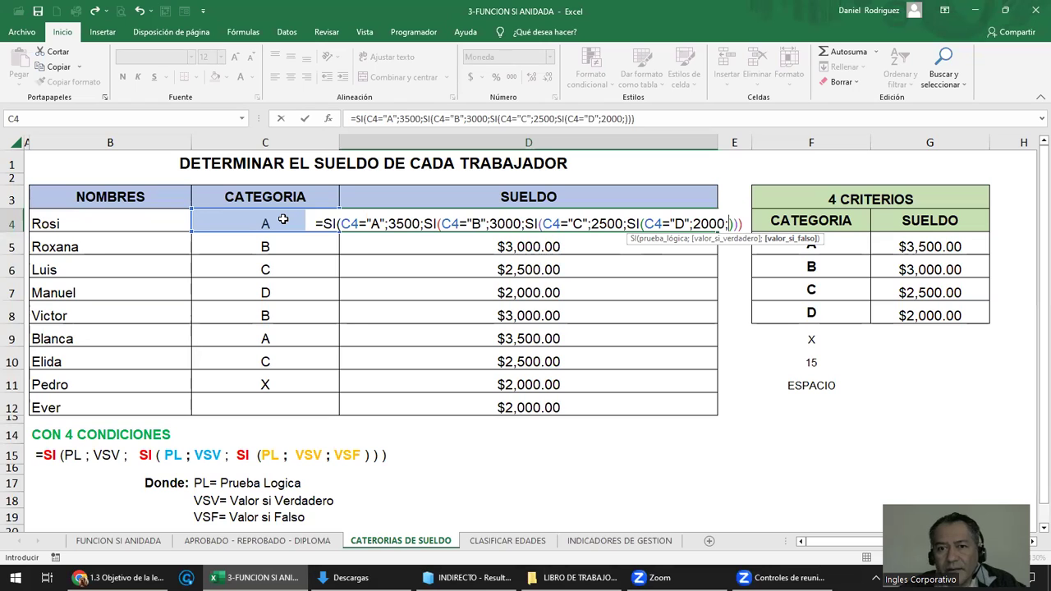
text(")
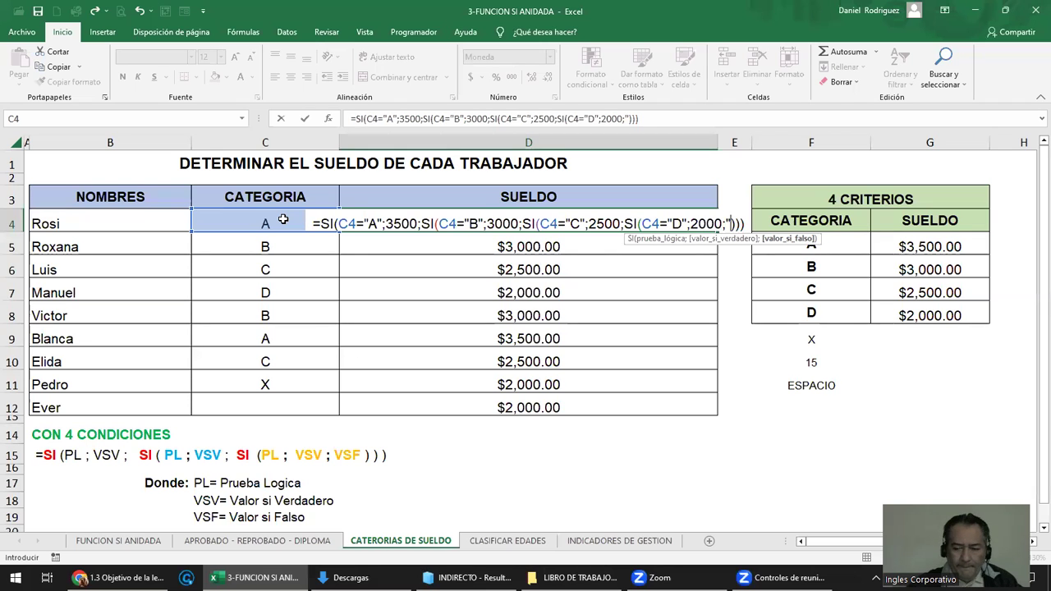
text( -)
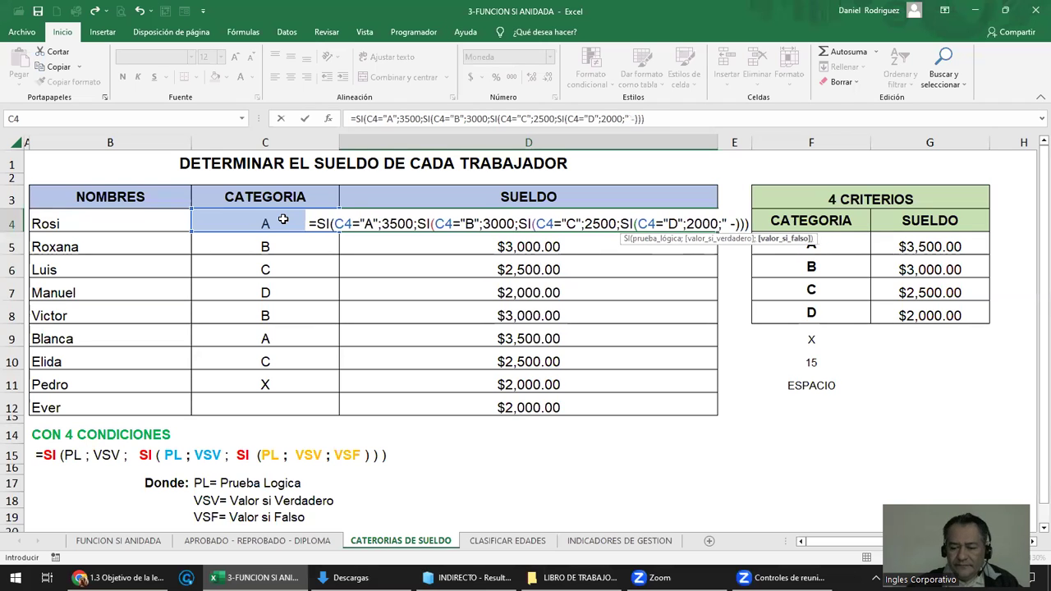
key(BackSpace)
key(BackSpace)
text(--")
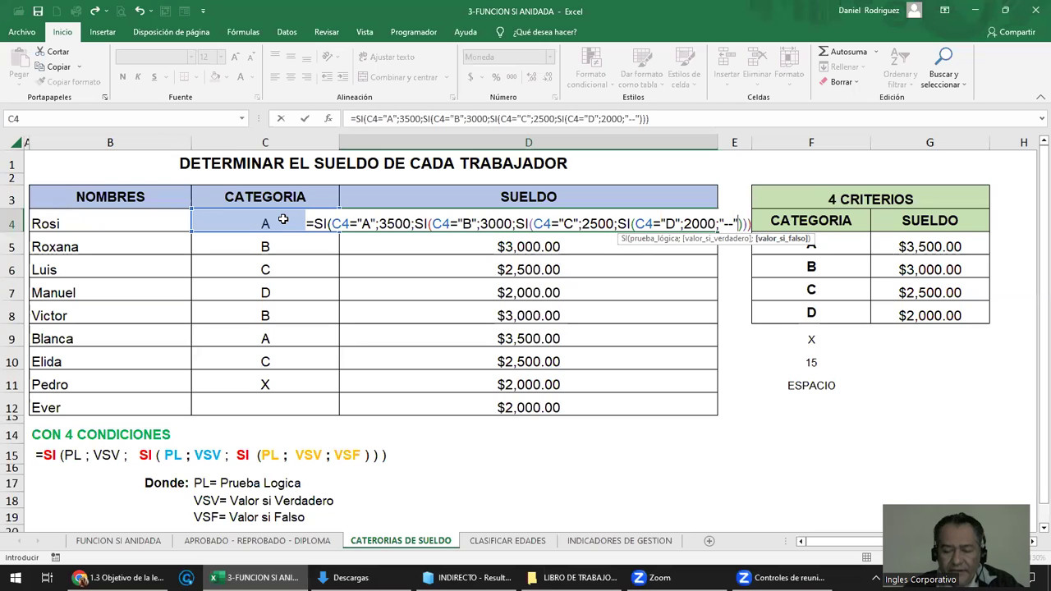
text())
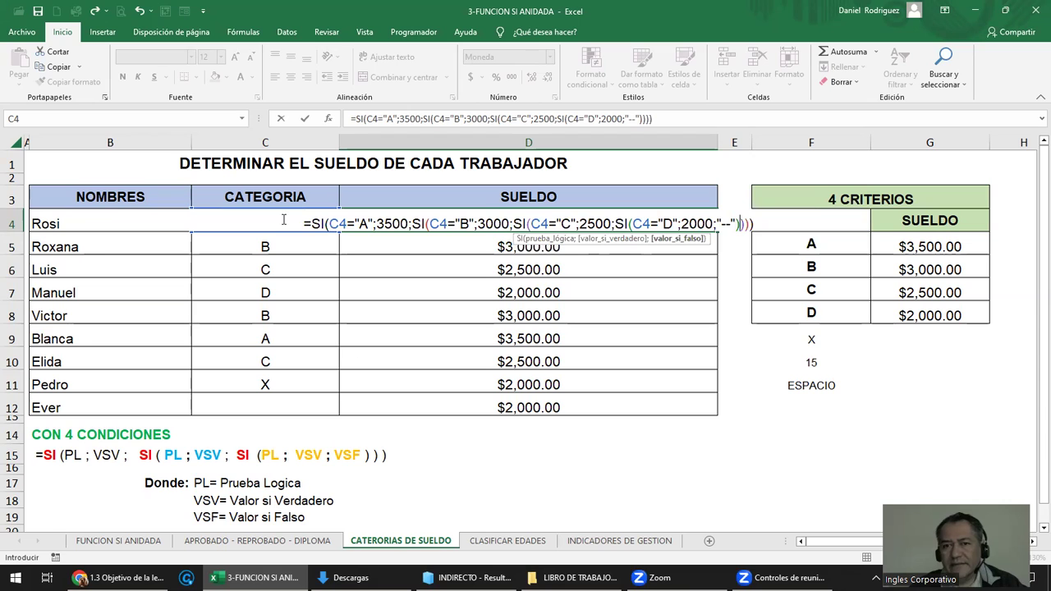
key(Return)
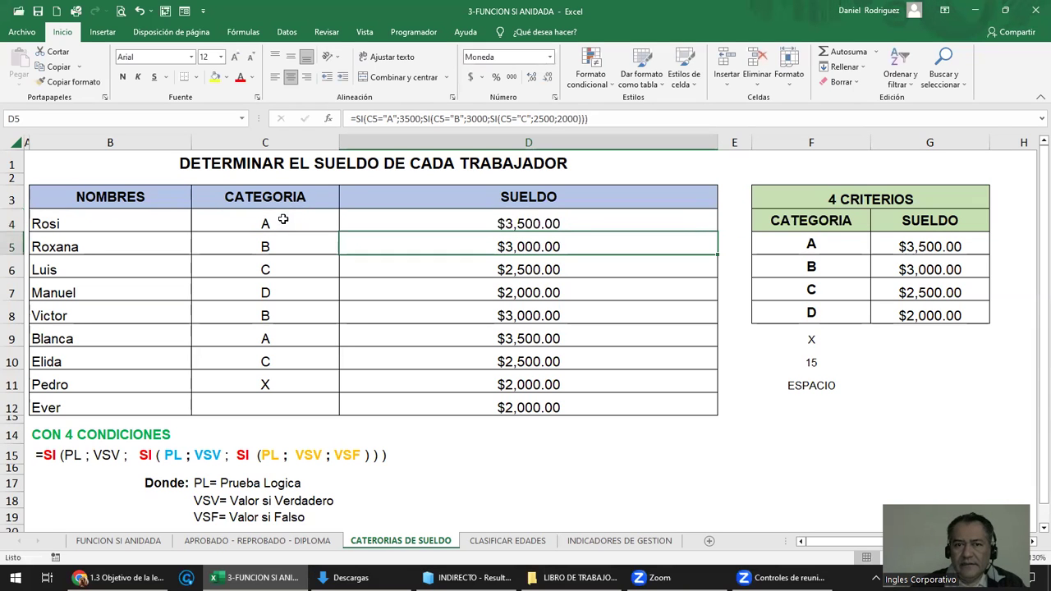
click(500, 223)
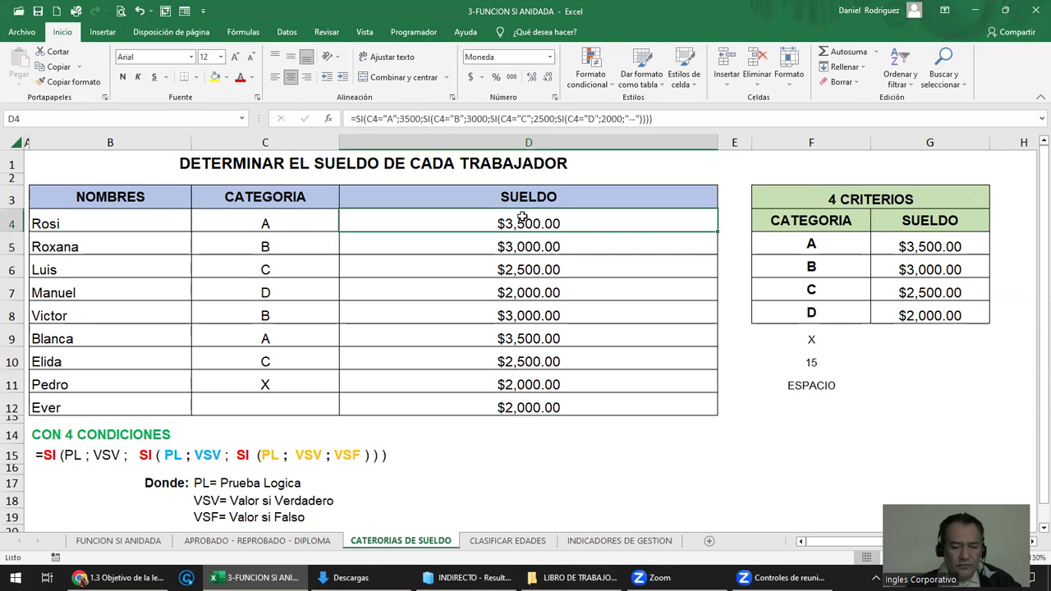
key(ctrl+c)
key(Down)
key(shift+Down)
key(shift+Down)
key(shift+Down)
key(shift+Down)
key(shift+Down)
key(shift+Down)
key(Return)
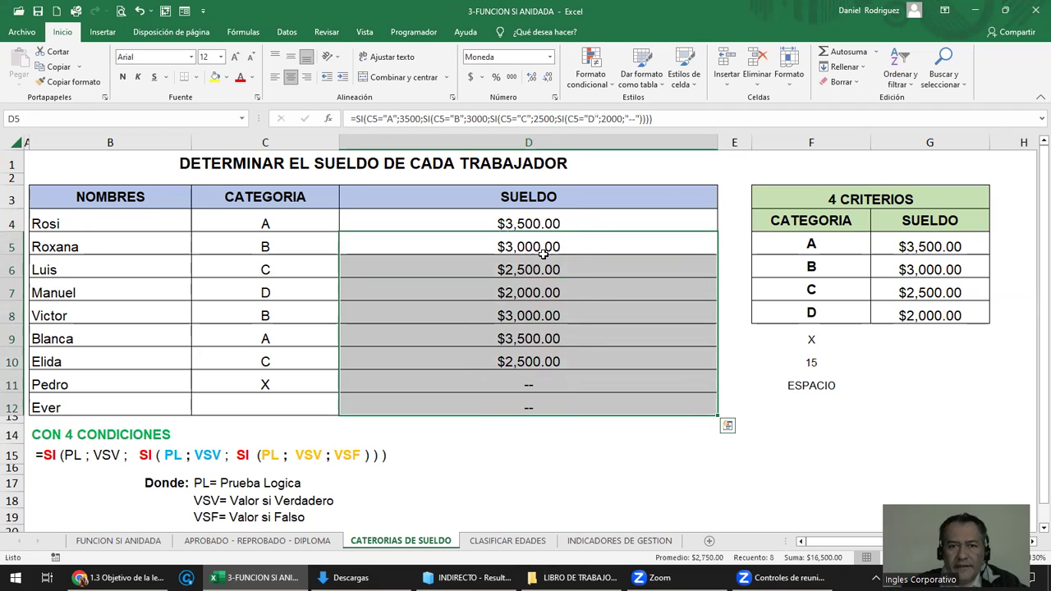
click(274, 383)
click(284, 353)
drag(284, 353, 336, 222)
drag(807, 235, 812, 315)
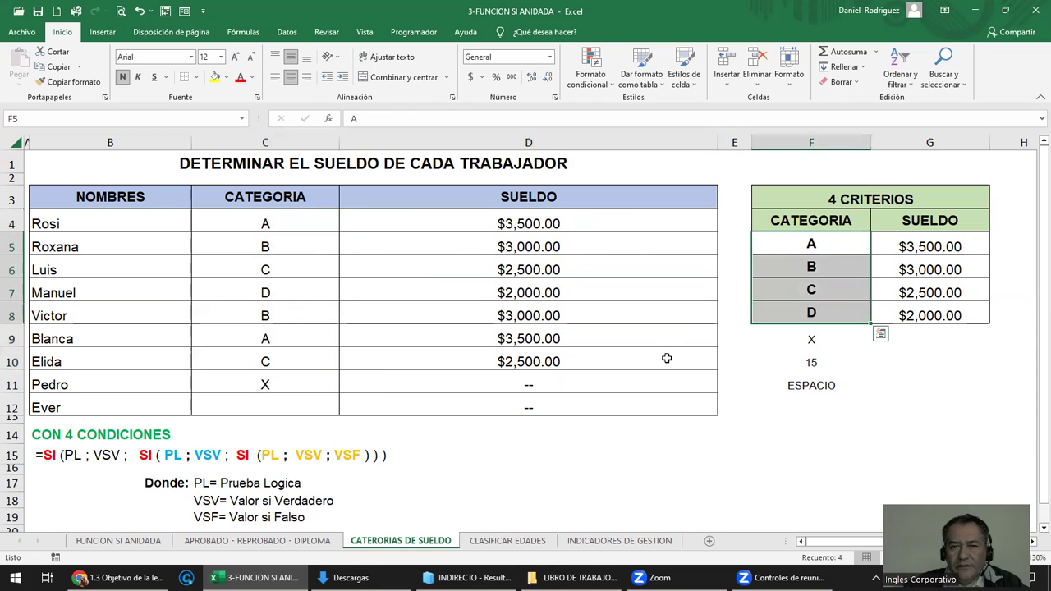
click(563, 362)
click(266, 386)
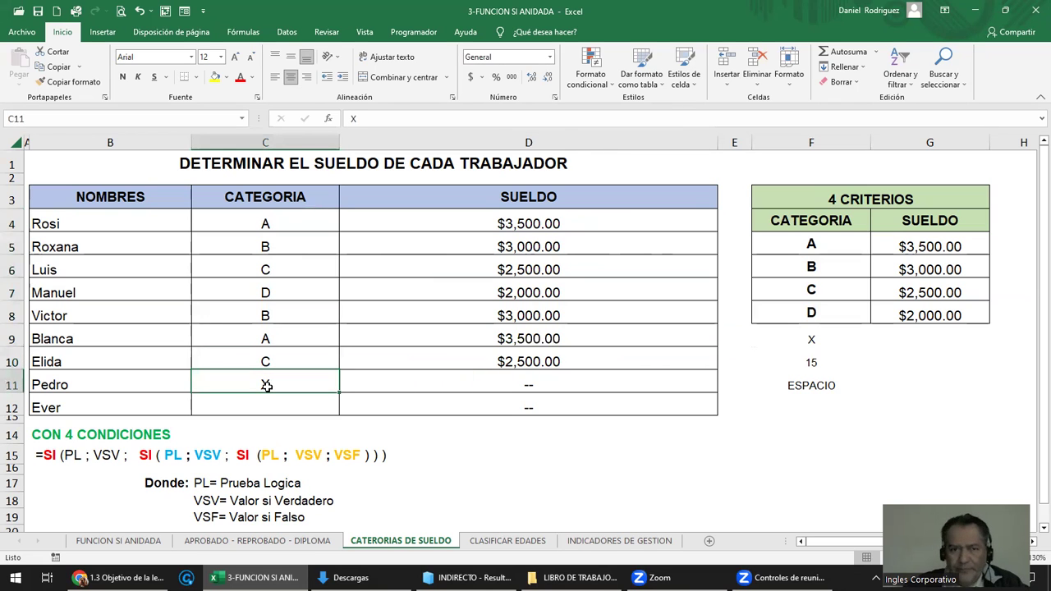
drag(807, 248, 811, 313)
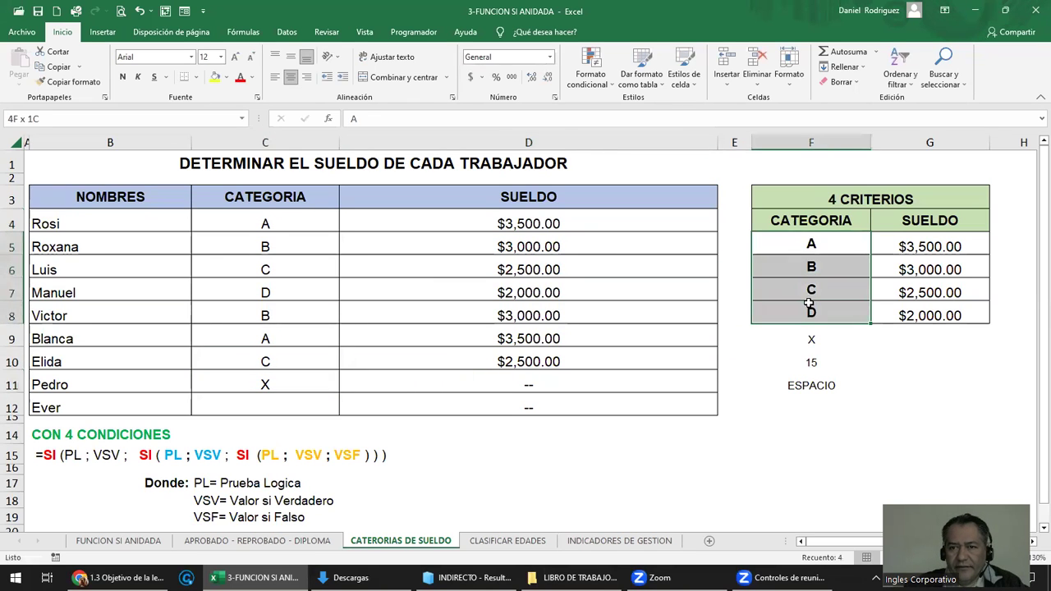
click(547, 385)
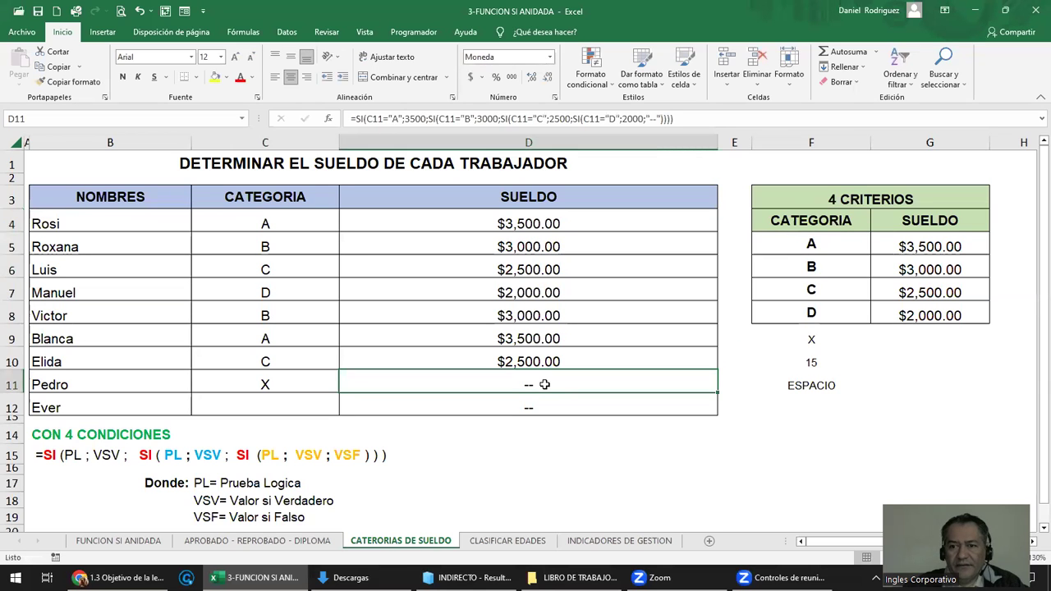
double_click(692, 391)
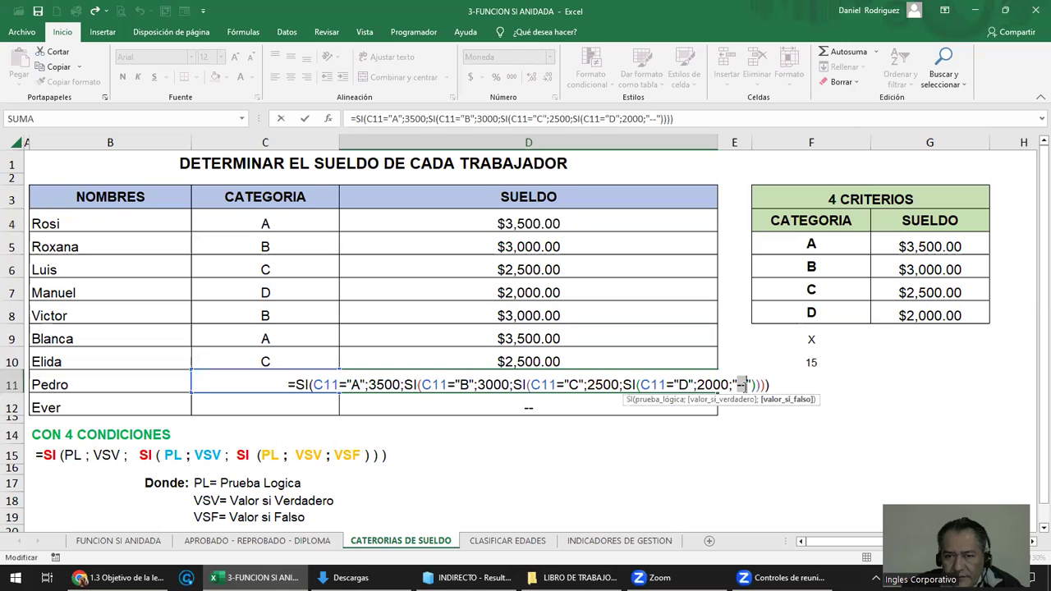
key(Escape)
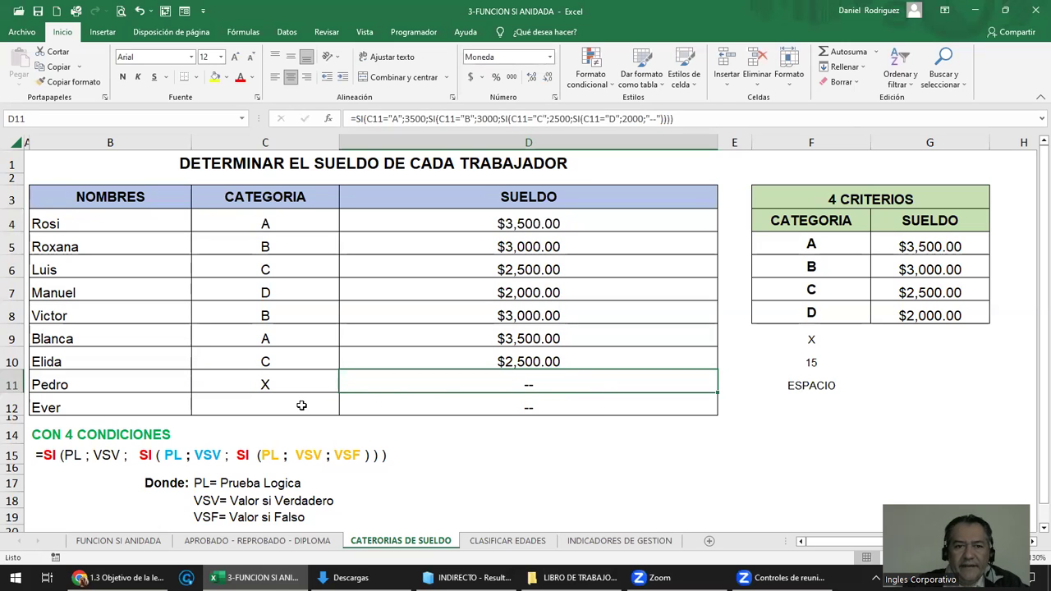
click(301, 406)
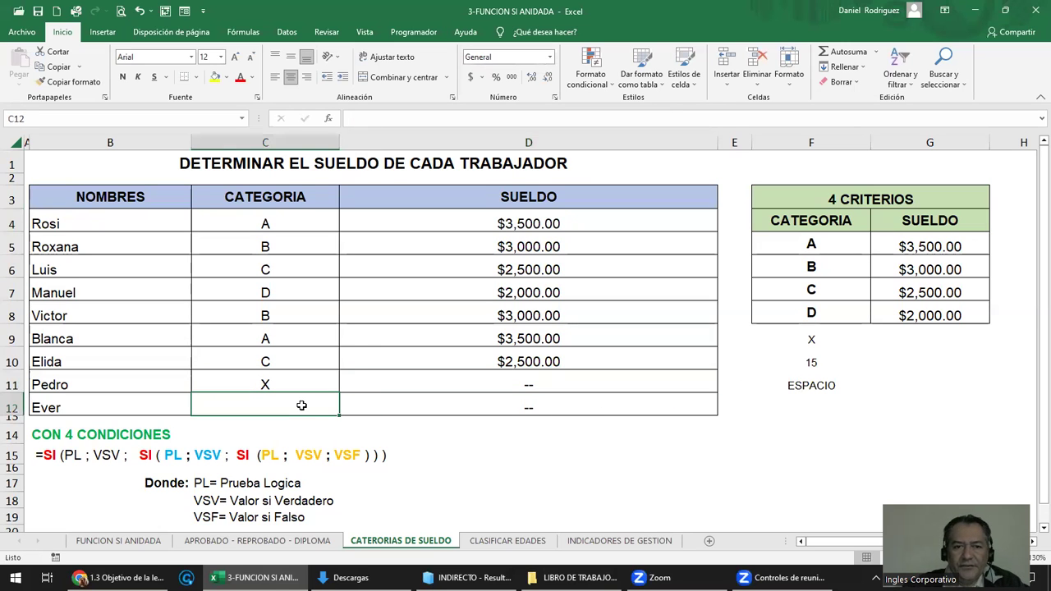
Change the category in C10 from C to 1
click(291, 361)
text(1)
key(Return)
key(Up)
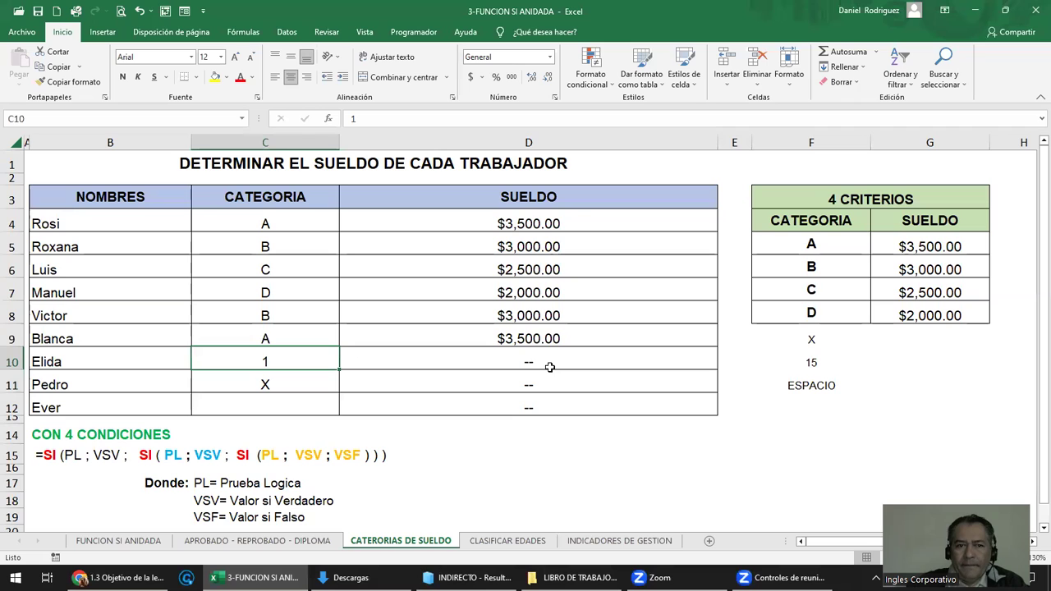
Compare criteria F5:F8 with the "--" results in D10:D12 and categories C4:C12
click(813, 245)
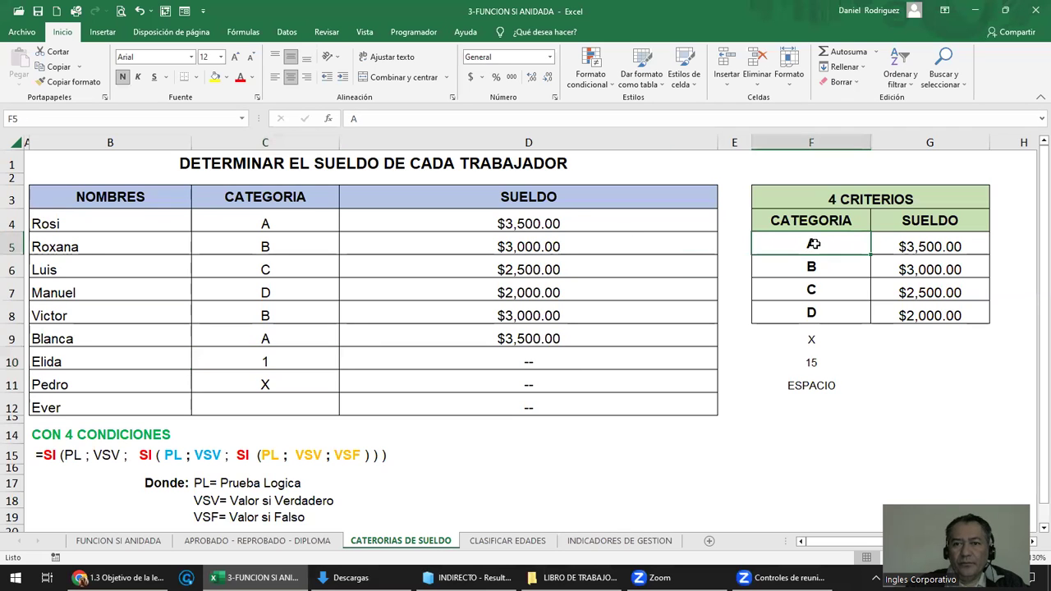
drag(812, 244, 812, 315)
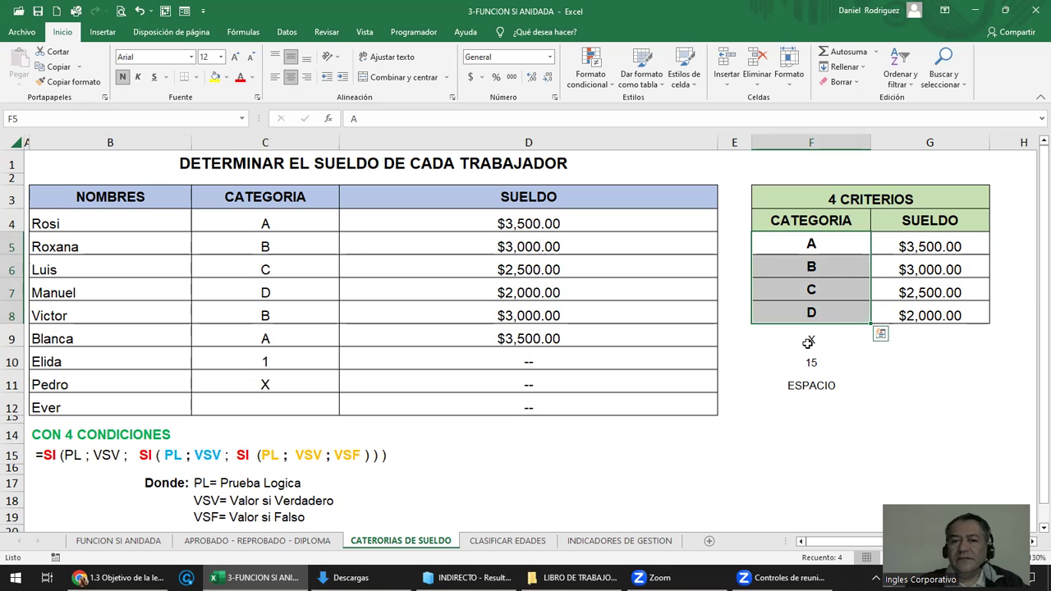
click(809, 341)
drag(545, 360, 545, 407)
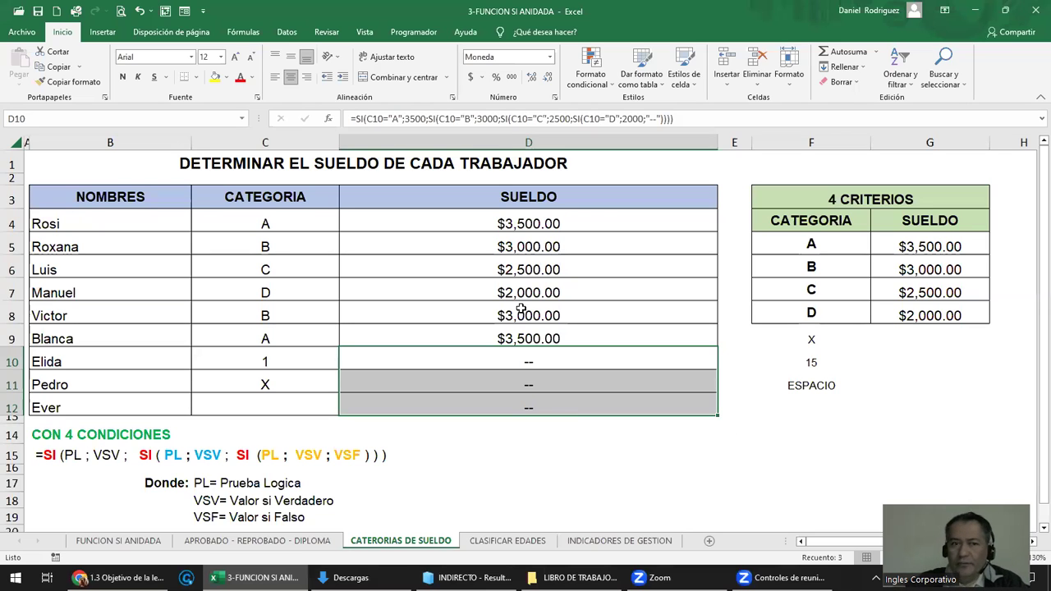
drag(276, 215, 259, 402)
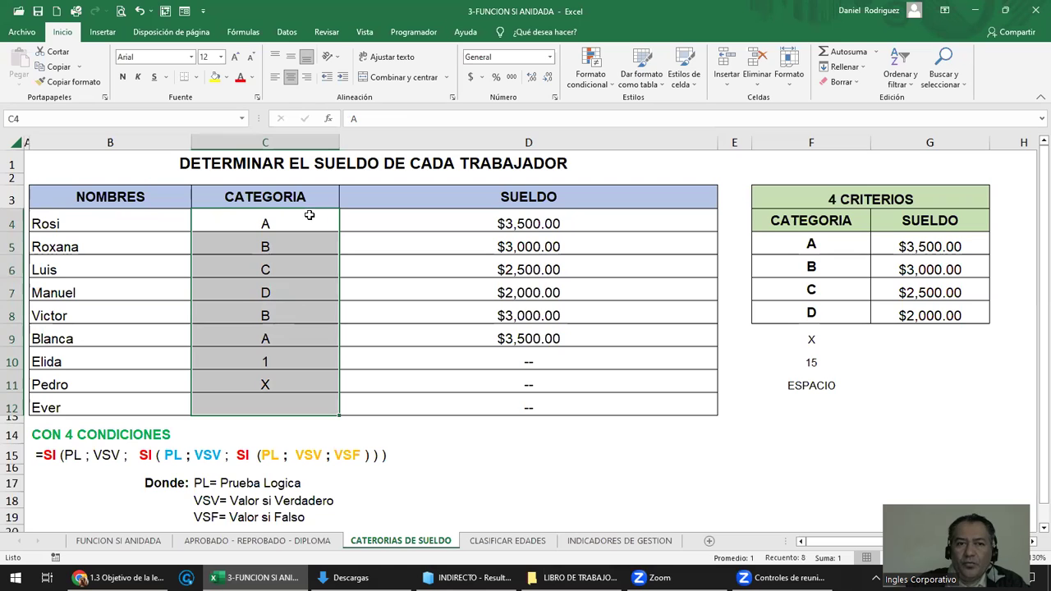
key(ctrl+v)
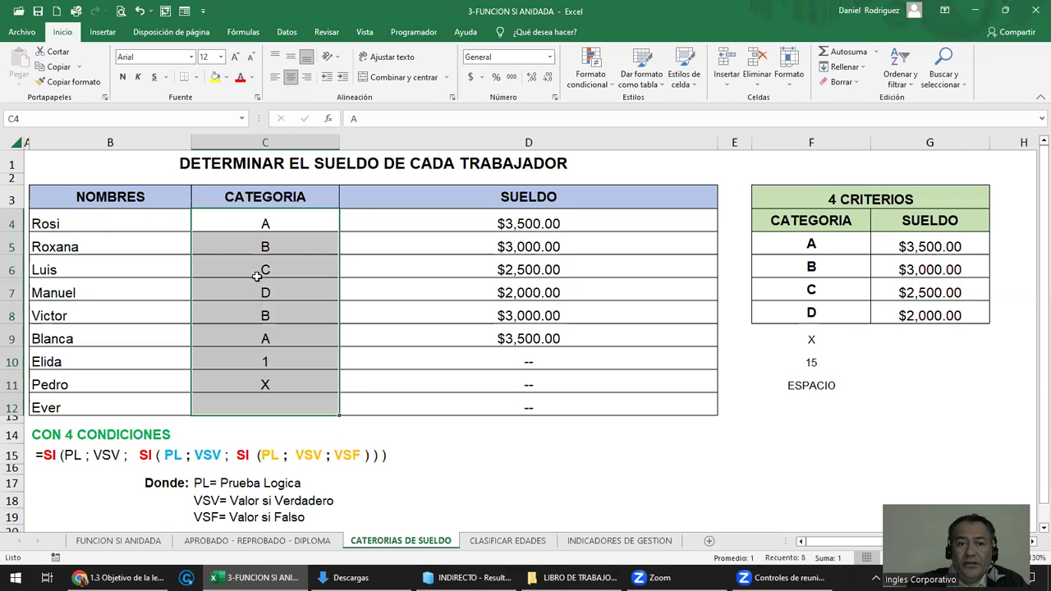
double_click(564, 222)
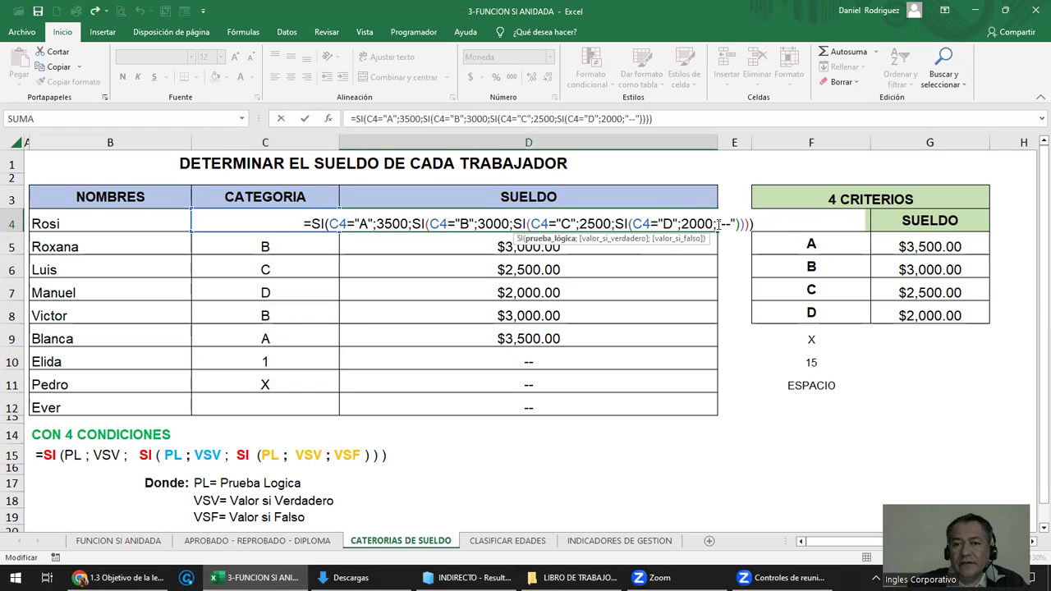
click(718, 224)
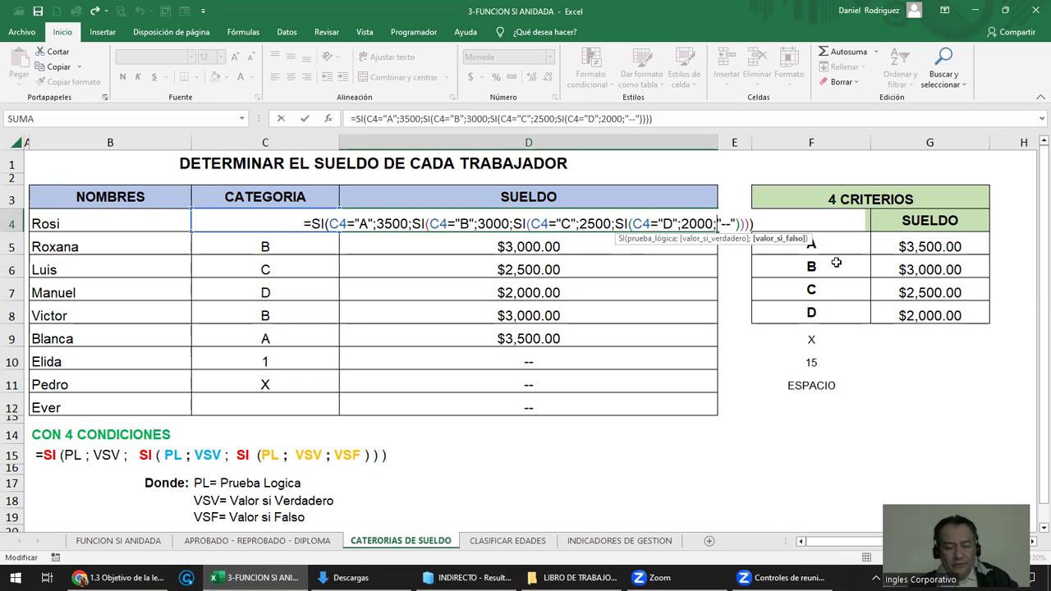
key(shift+Right)
key(shift+Right)
key(shift+Right)
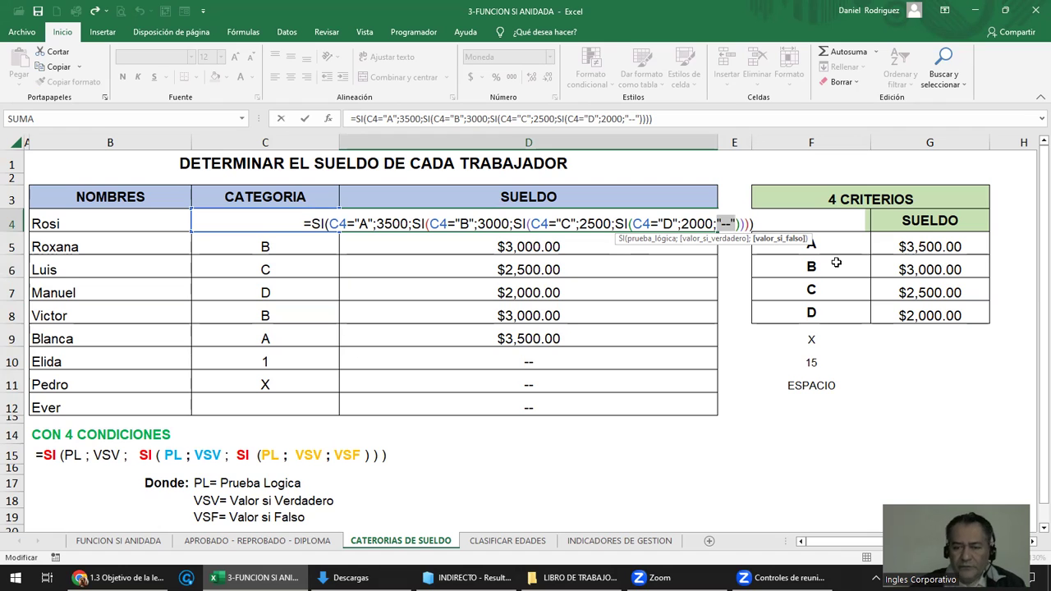
key(Return)
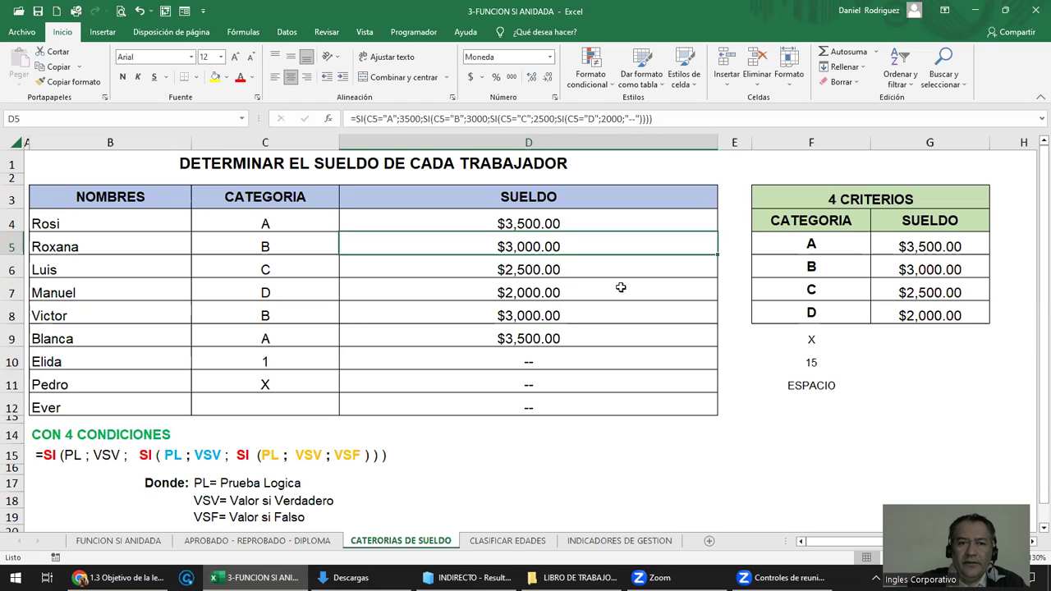
Check categories C4:C12, D10 and the X value in F9, then open D4's formula for editing
drag(271, 227, 291, 399)
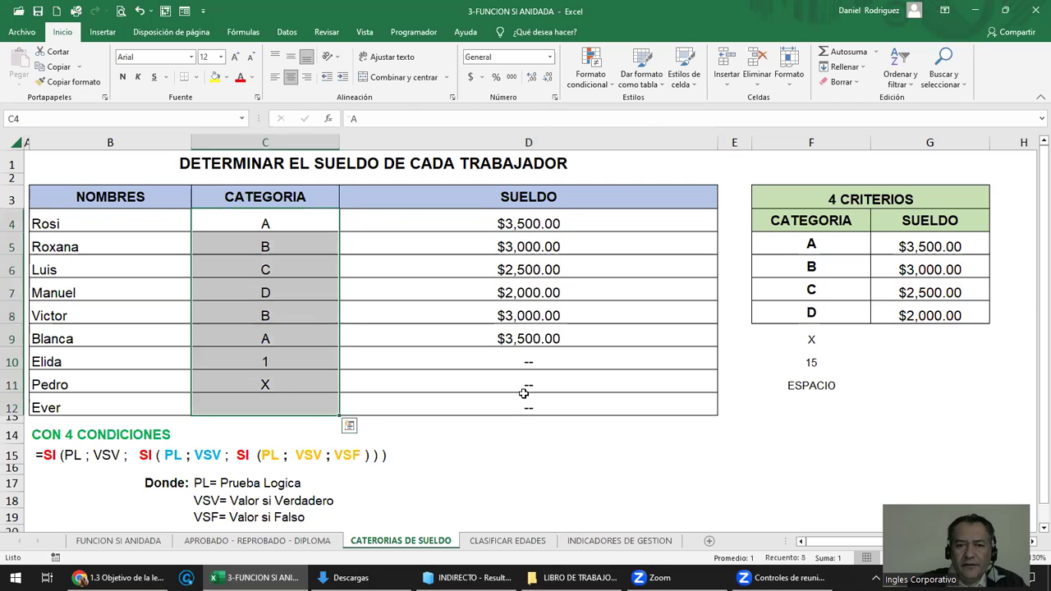
click(551, 355)
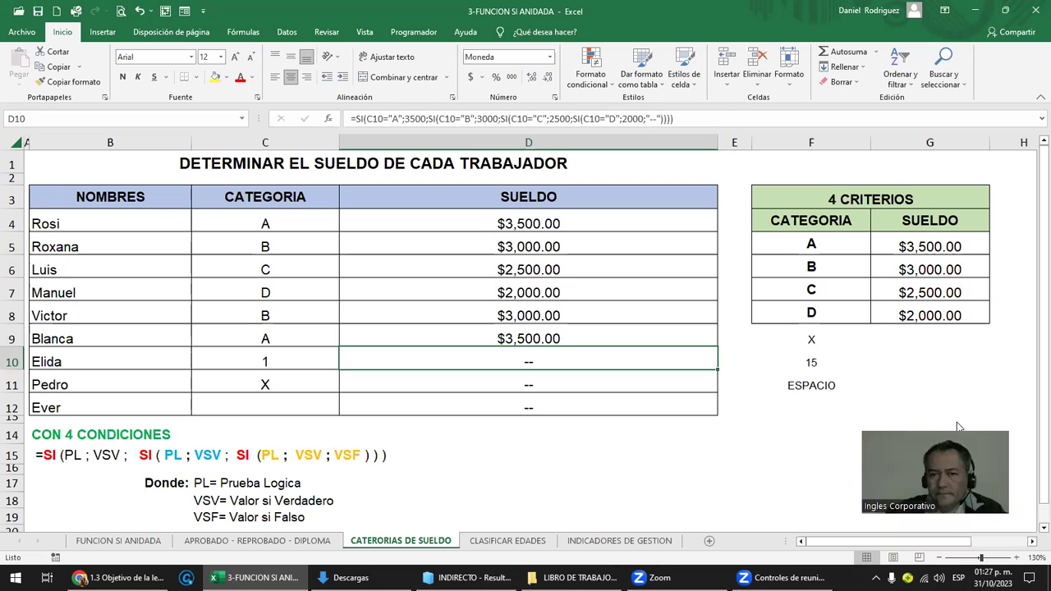
click(813, 339)
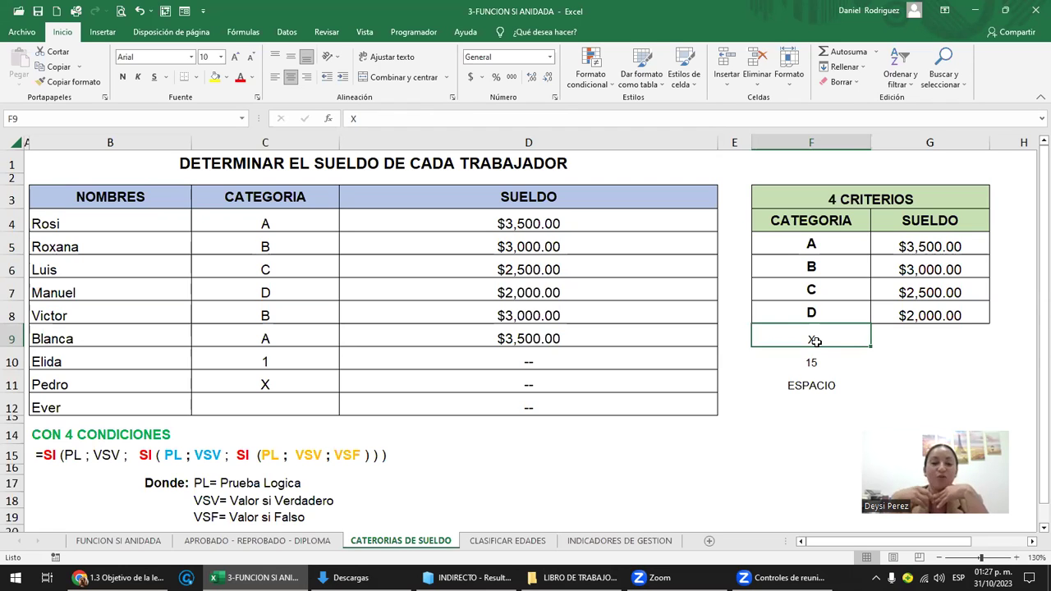
double_click(585, 233)
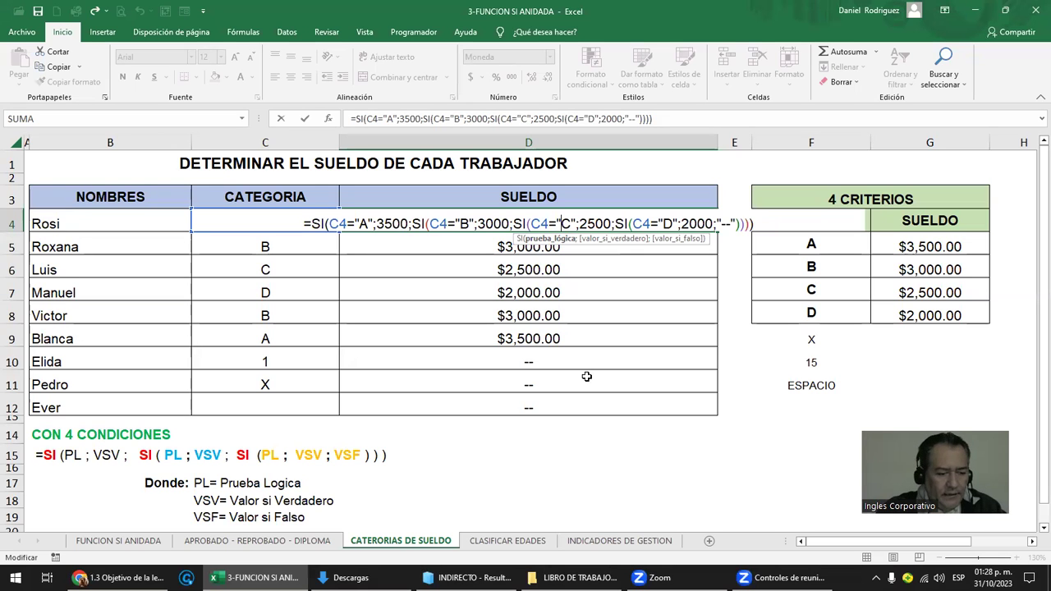
Commit D4's formula unchanged and select the 4 CRITERIOS table F5:G8
key(ctrl+Return)
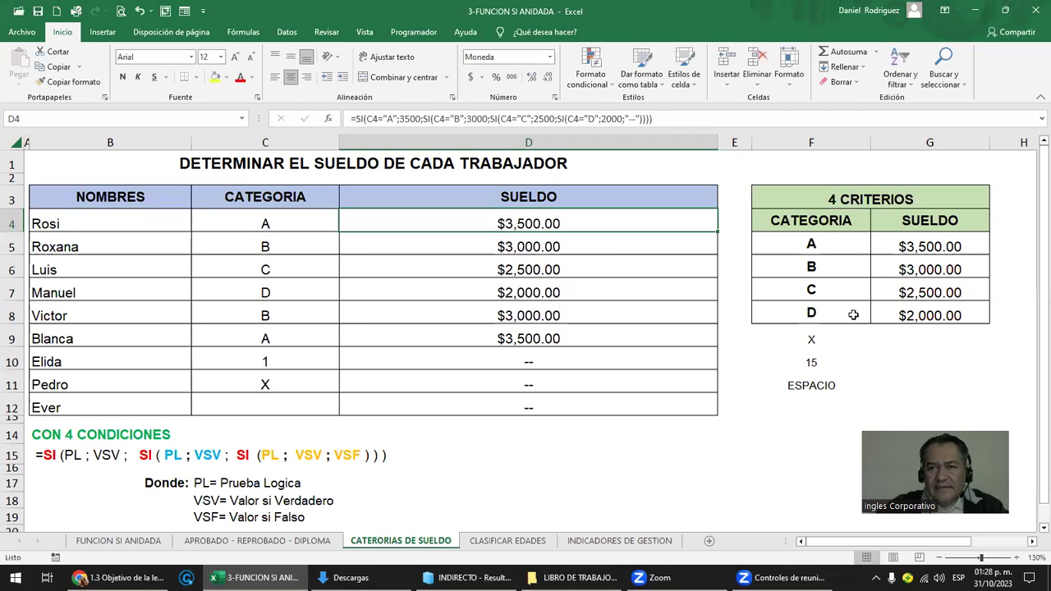
click(842, 201)
drag(814, 245, 933, 312)
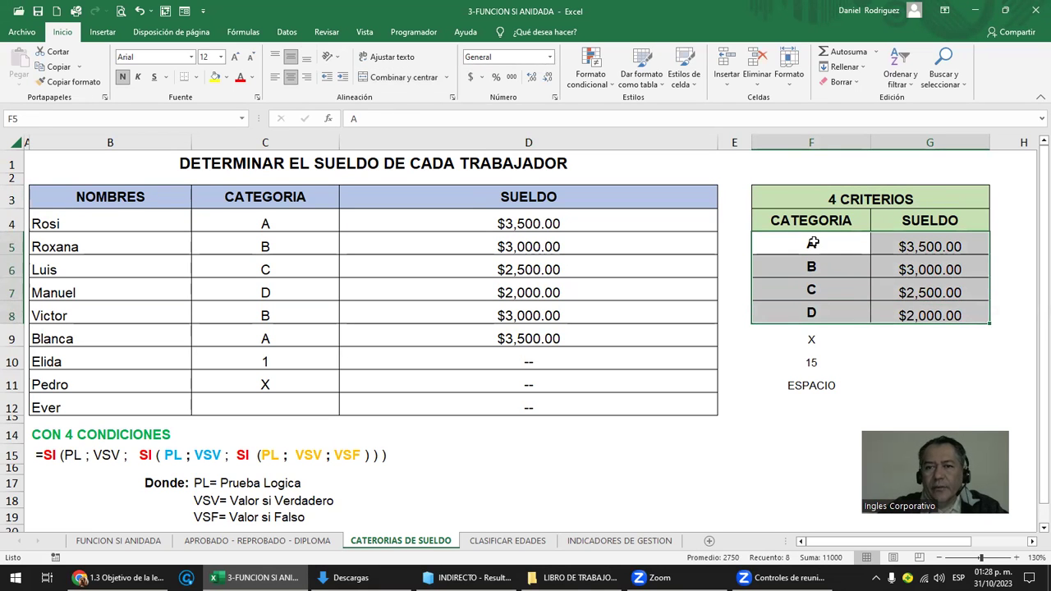
Replace the criteria categories A–D in F5:F8 with 1, 2, 3 and 4
click(813, 244)
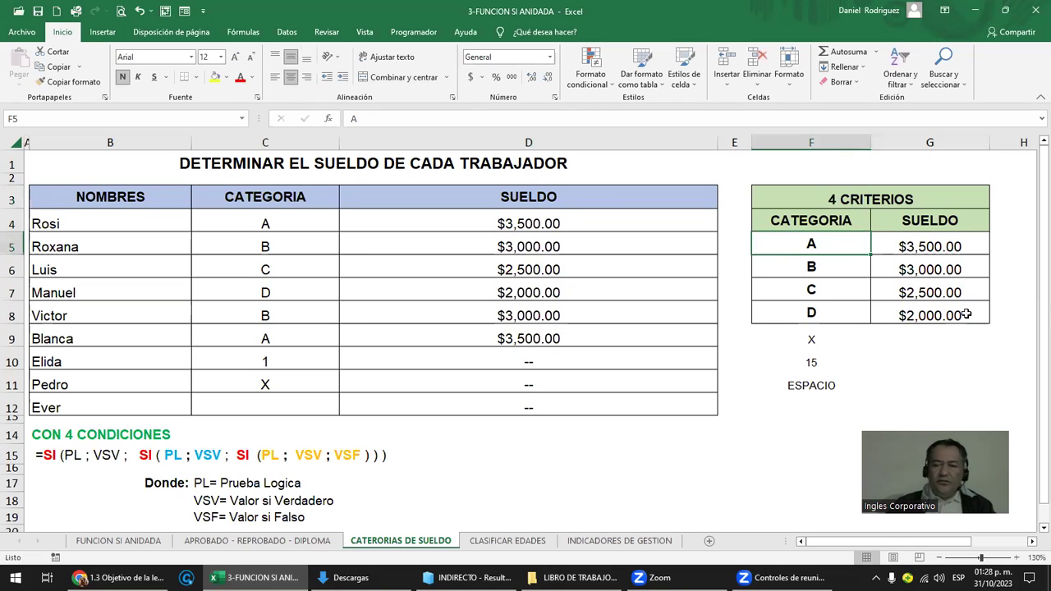
text(1)
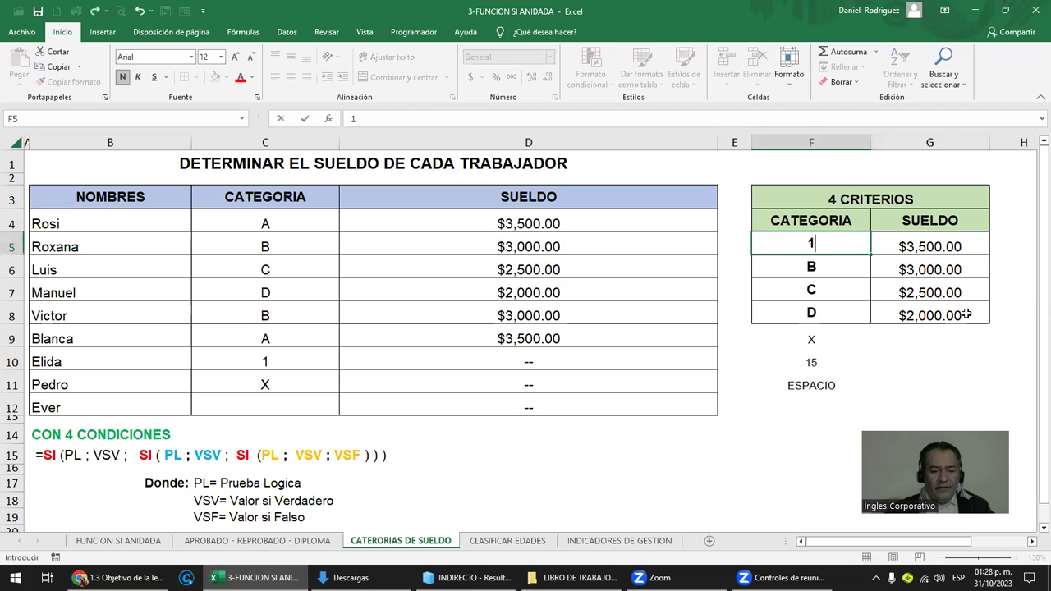
key(Return)
text(2)
key(Return)
text(3)
key(Return)
text(4)
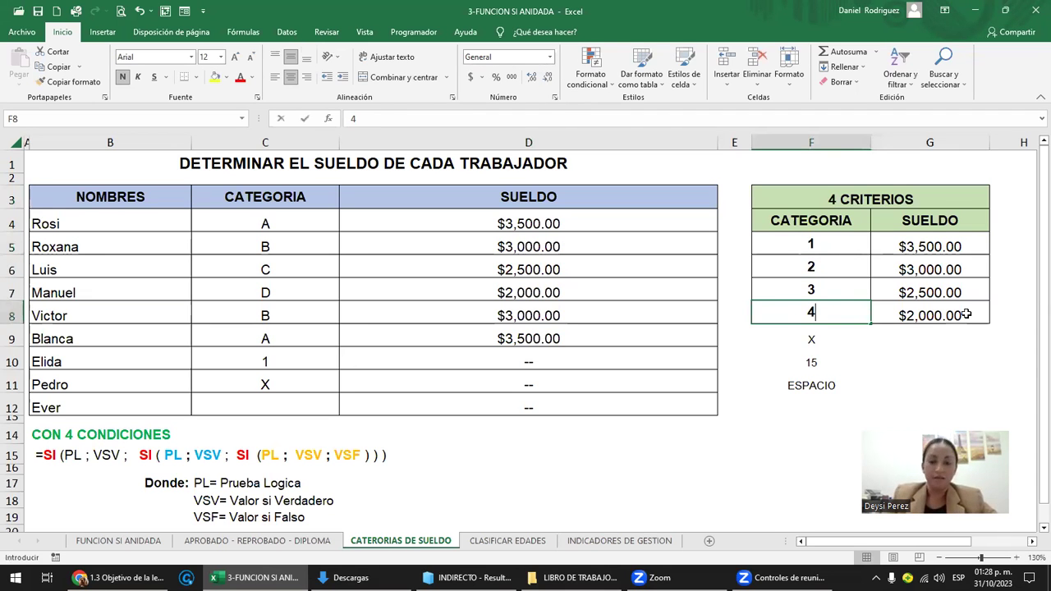
key(Return)
key(Up)
key(Up)
key(Up)
key(Right)
key(Up)
key(Left)
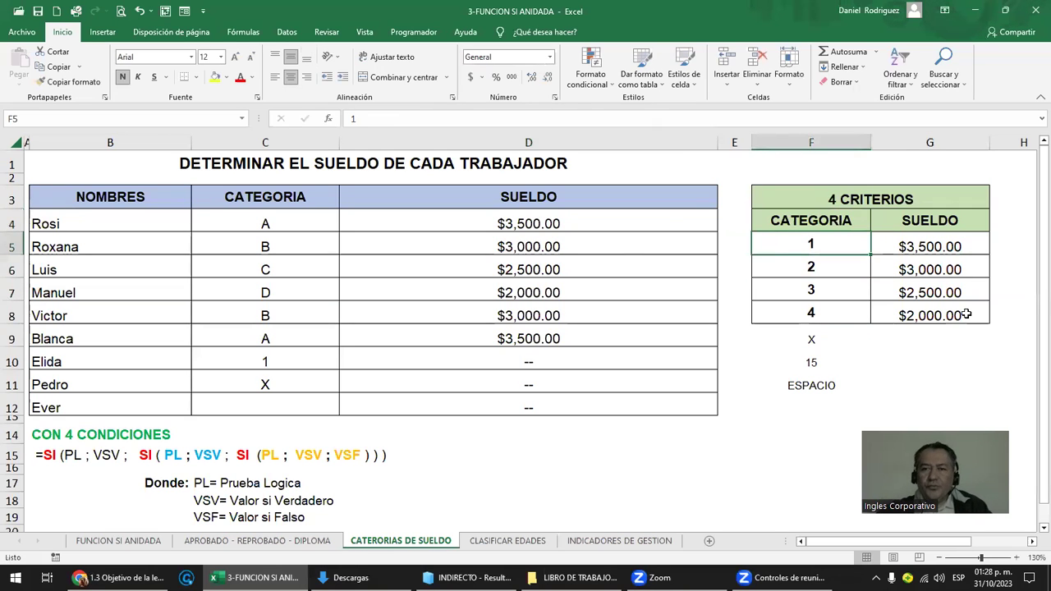
double_click(790, 243)
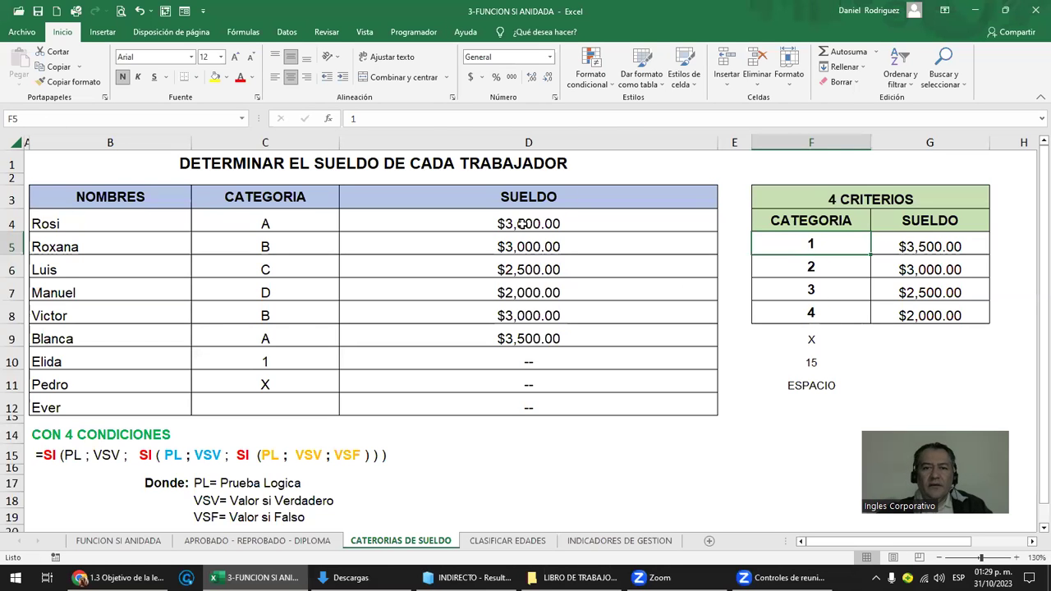
Check the category values in column C and reopen D4's nested SI formula
double_click(359, 222)
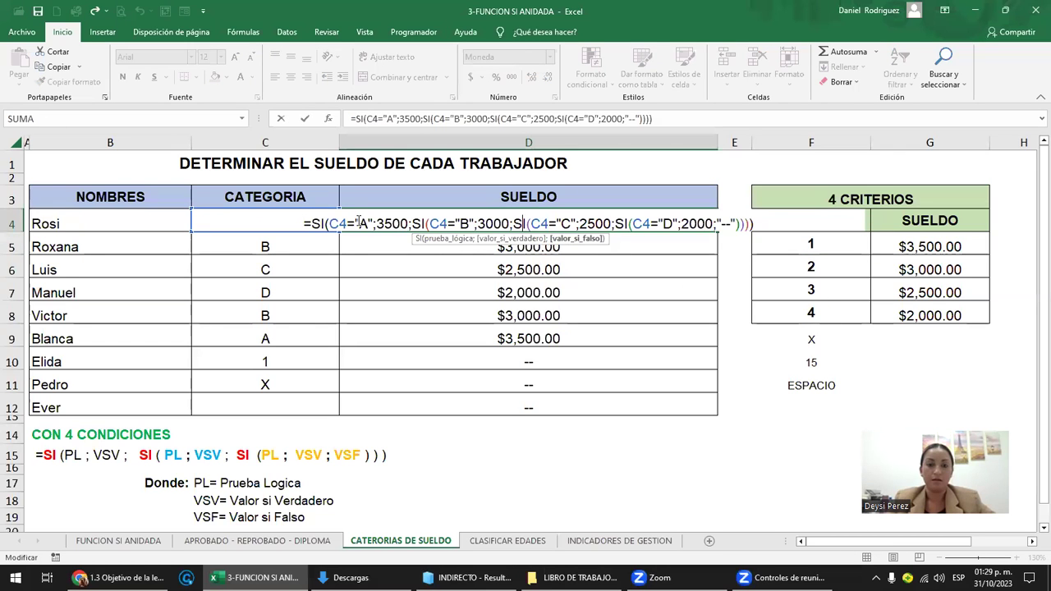
key(Escape)
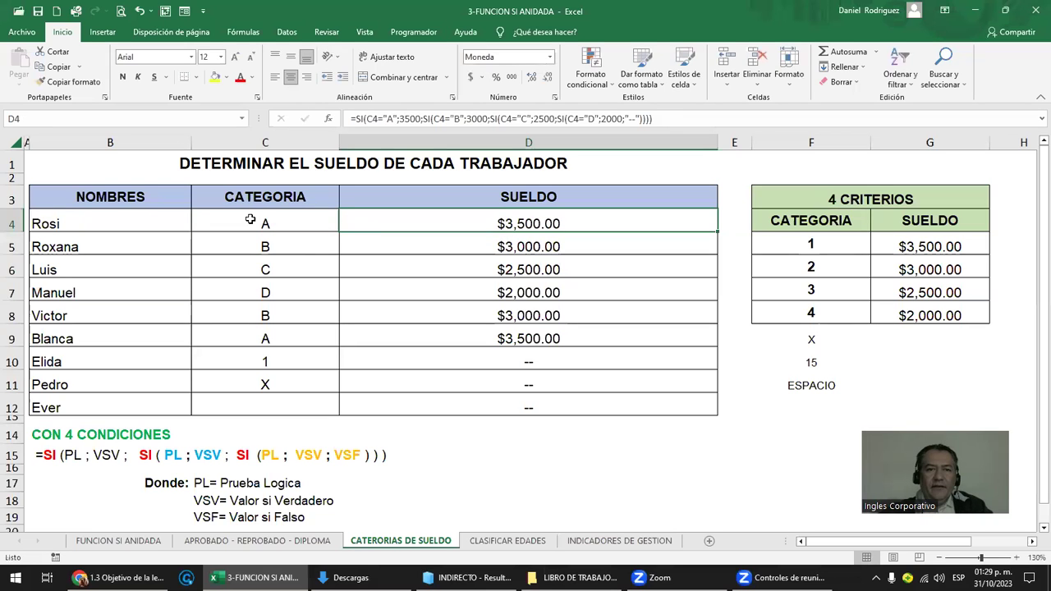
drag(279, 224, 276, 409)
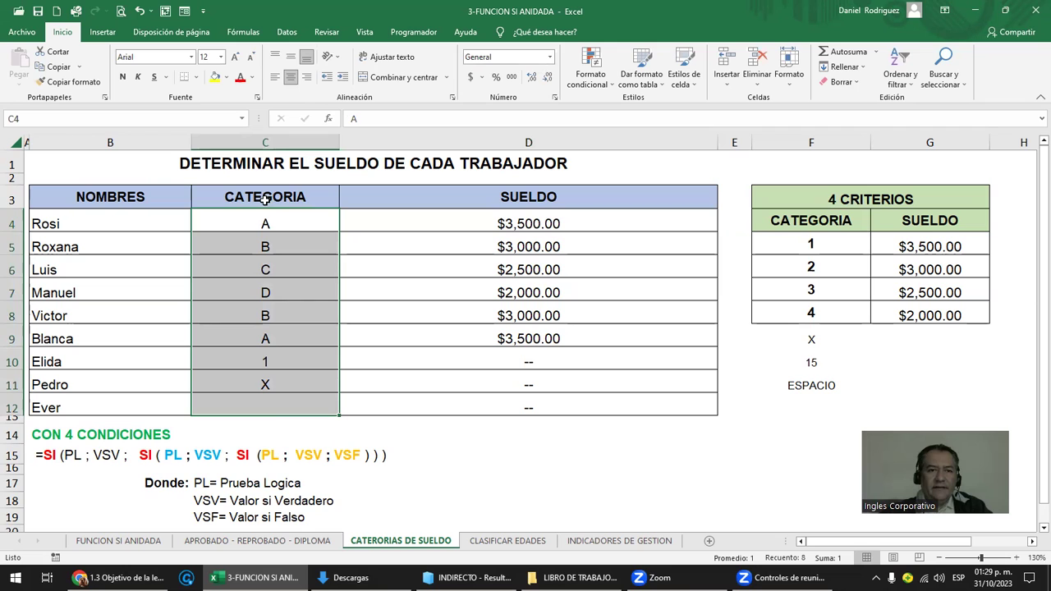
key(ctrl+space)
click(277, 223)
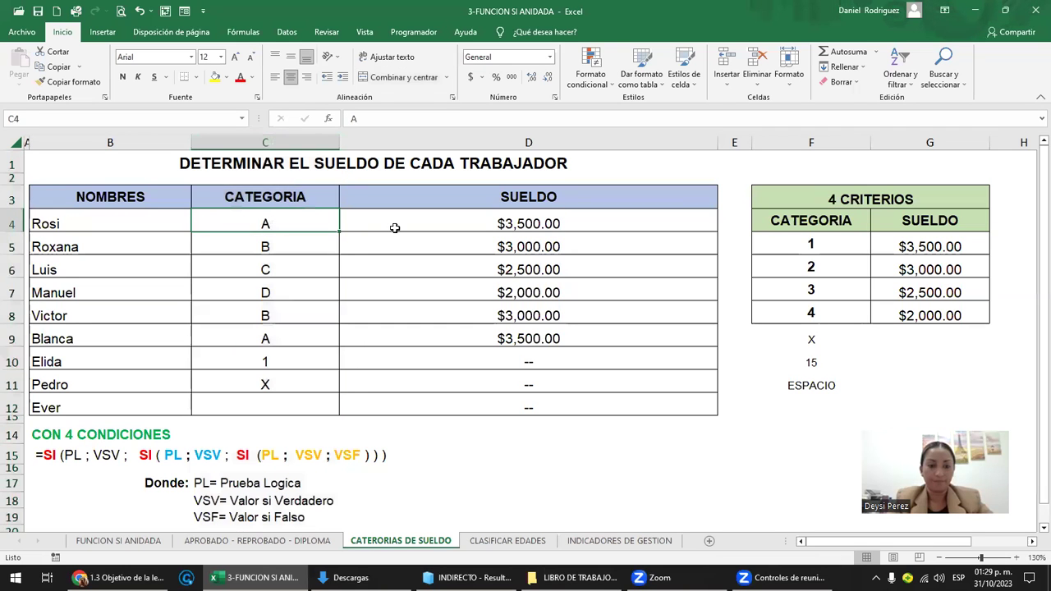
click(497, 223)
double_click(497, 224)
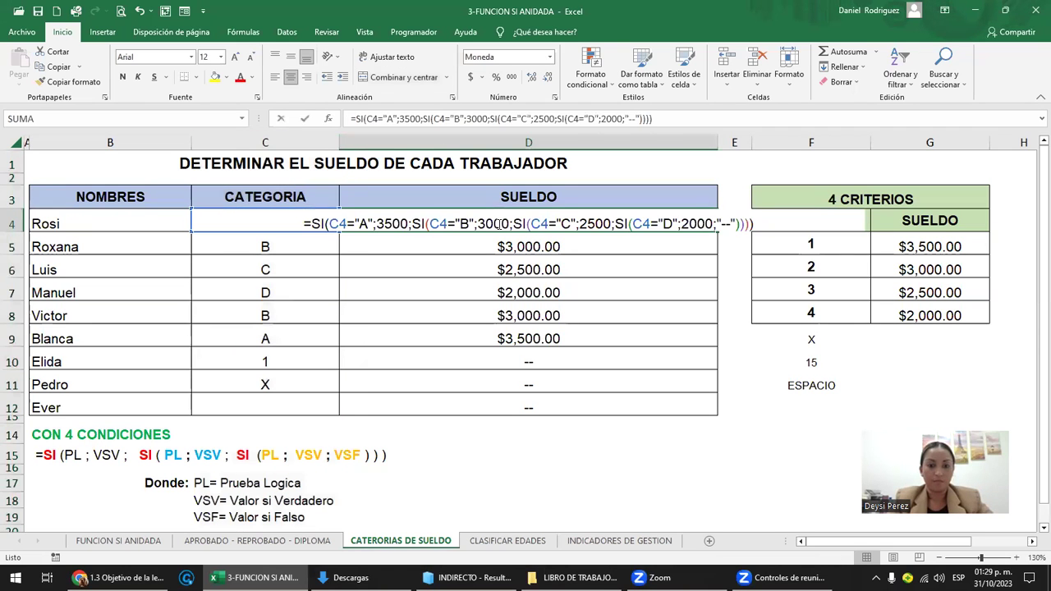
In D4's first test, replace "A" with $F$5 and 3500 with $G$5, then remove "B"
click(355, 223)
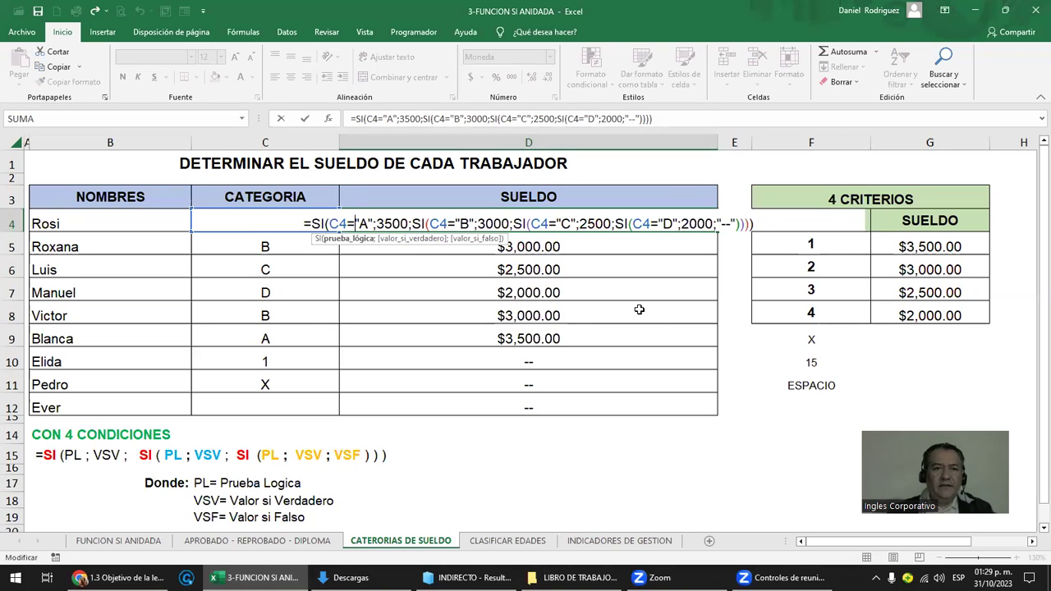
key(Delete)
key(Delete)
key(Delete)
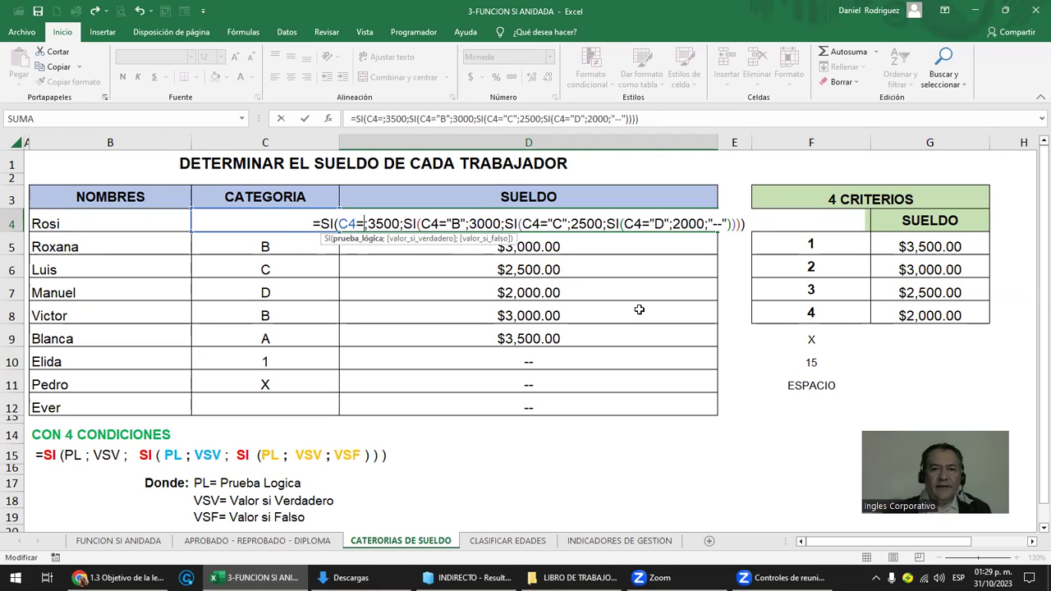
click(804, 248)
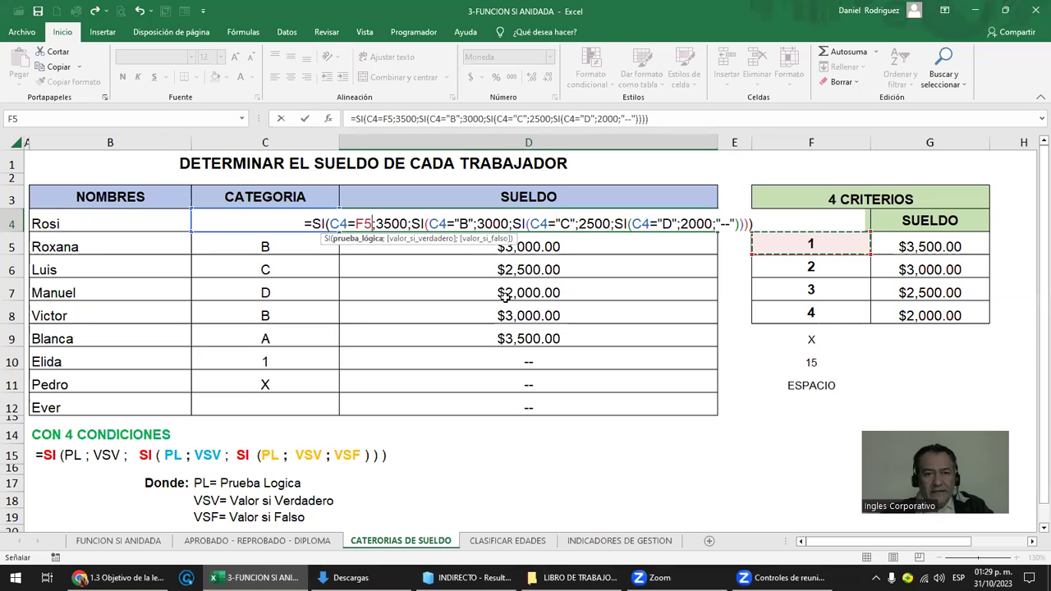
key(F4)
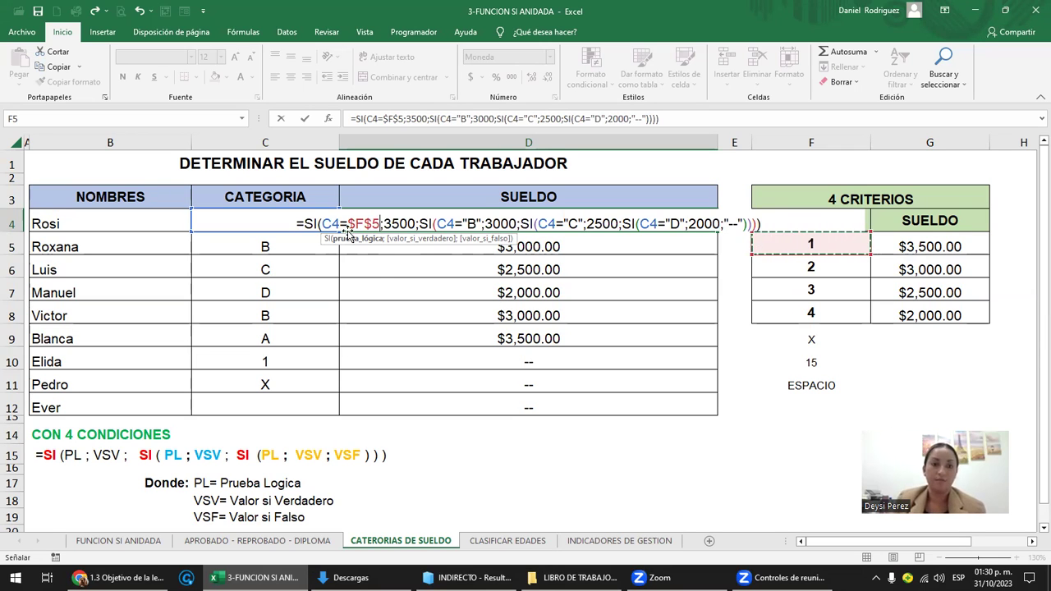
click(386, 224)
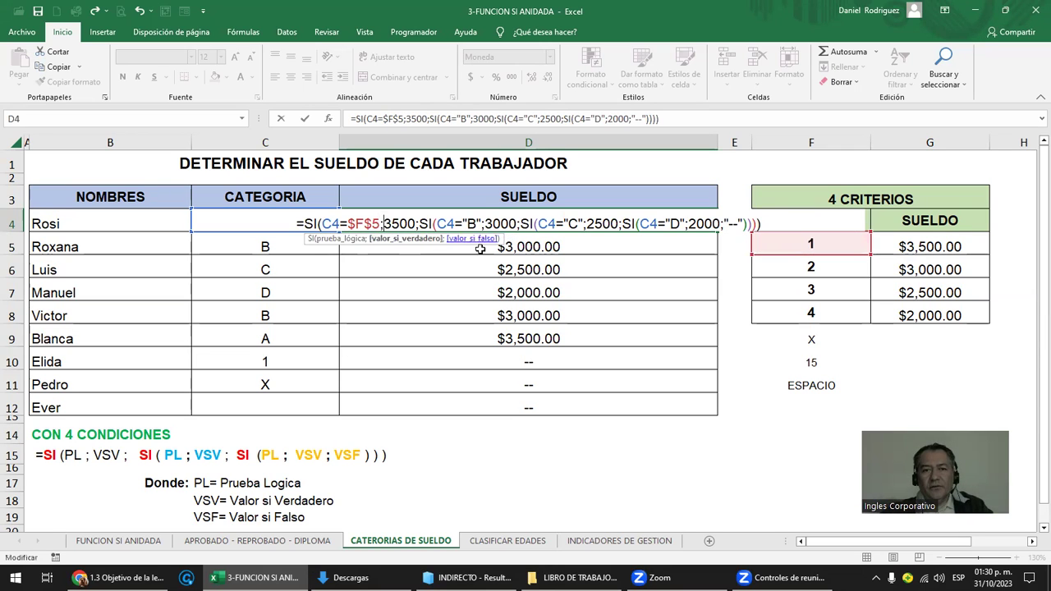
key(Delete)
key(Delete)
key(Delete)
key(Delete)
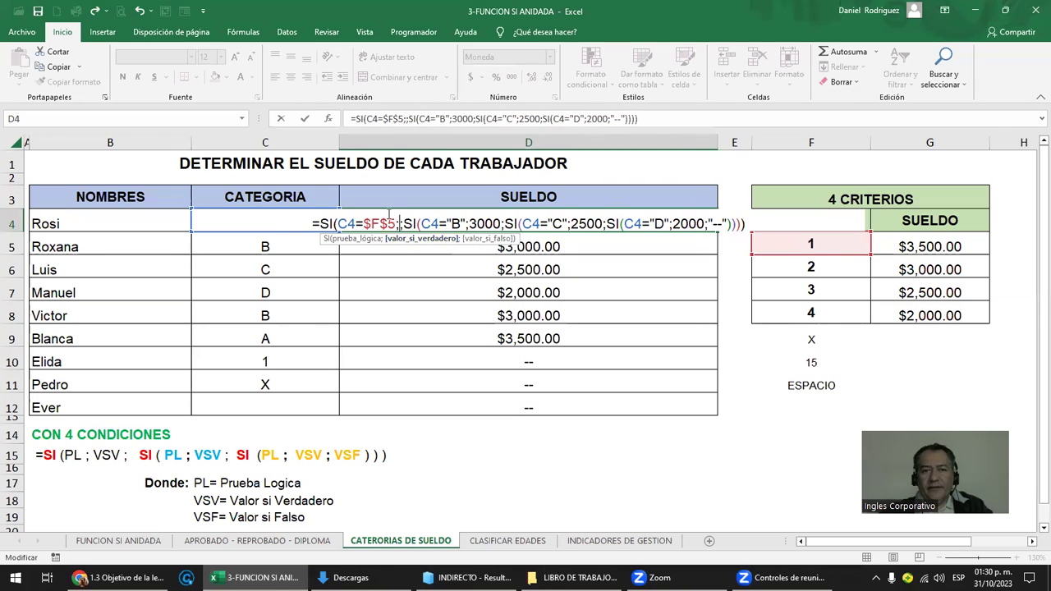
click(914, 252)
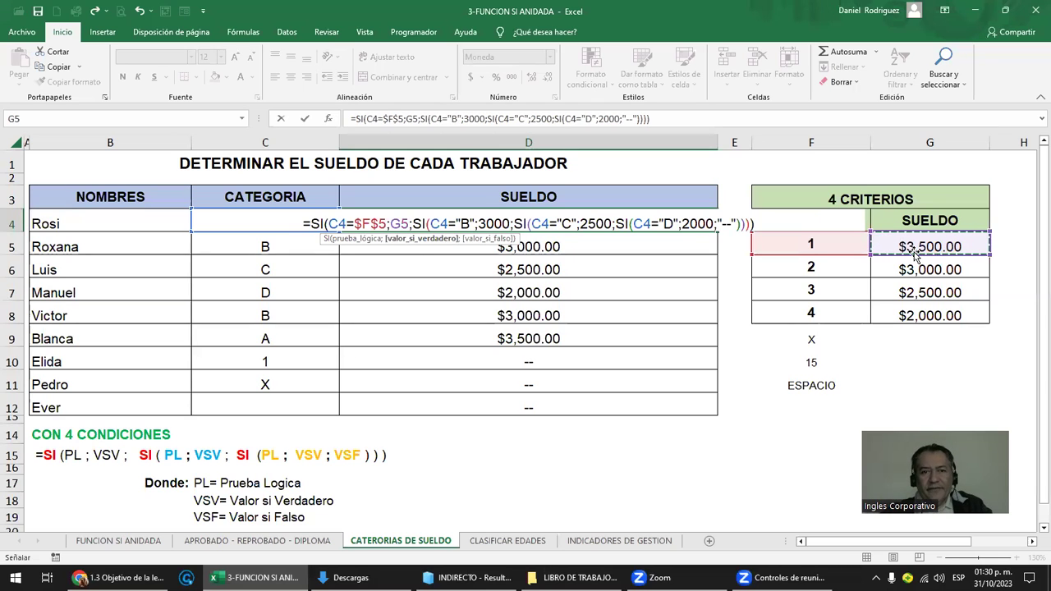
key(F4)
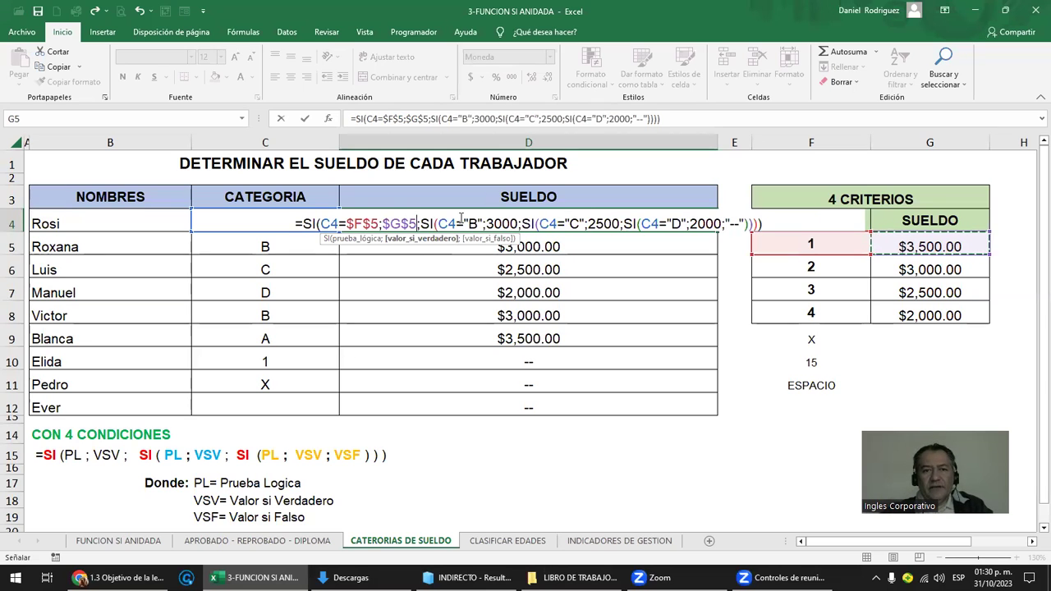
click(463, 223)
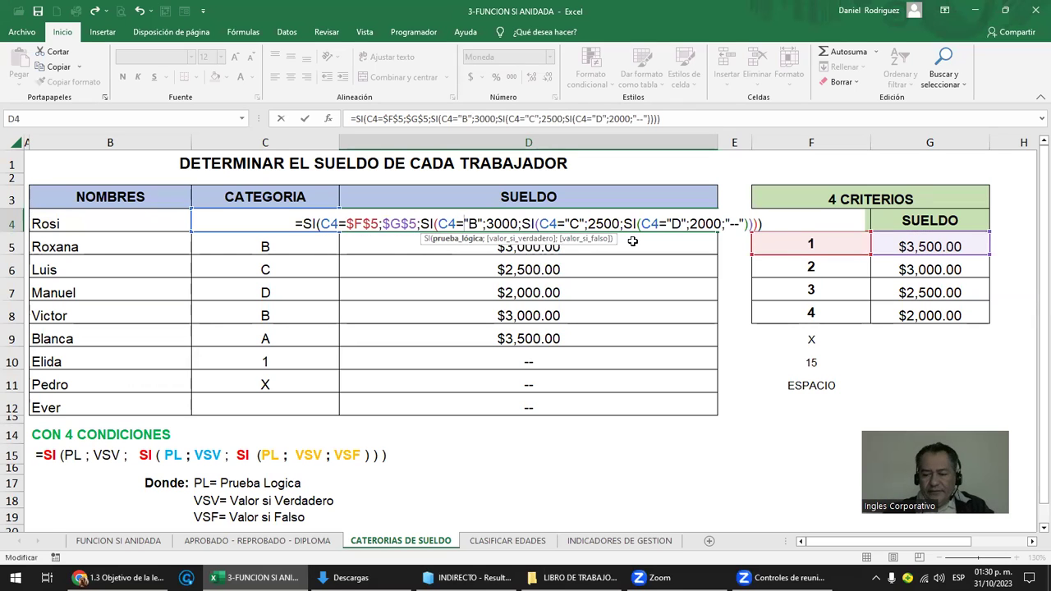
key(Delete)
key(Delete)
key(Delete)
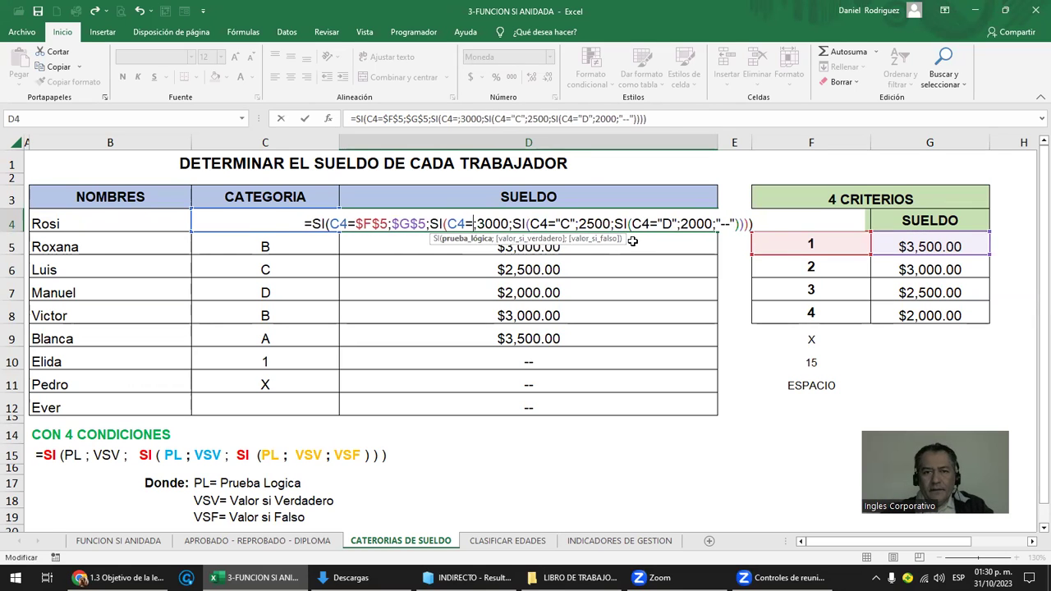
Make D4's second condition compare C4 with $F$6 and return $G$6 instead of 3000
click(813, 267)
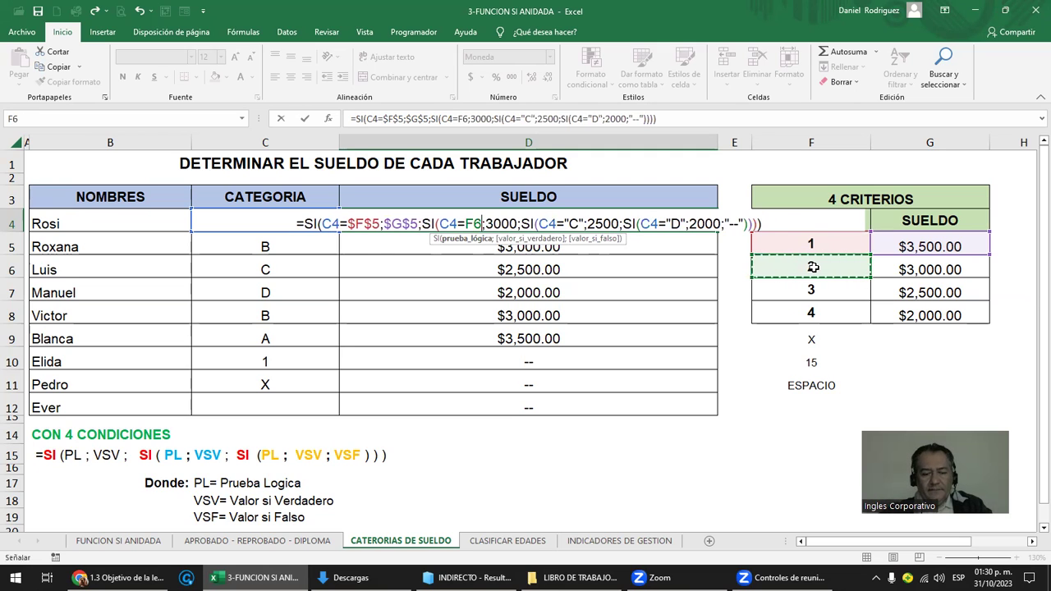
key(F4)
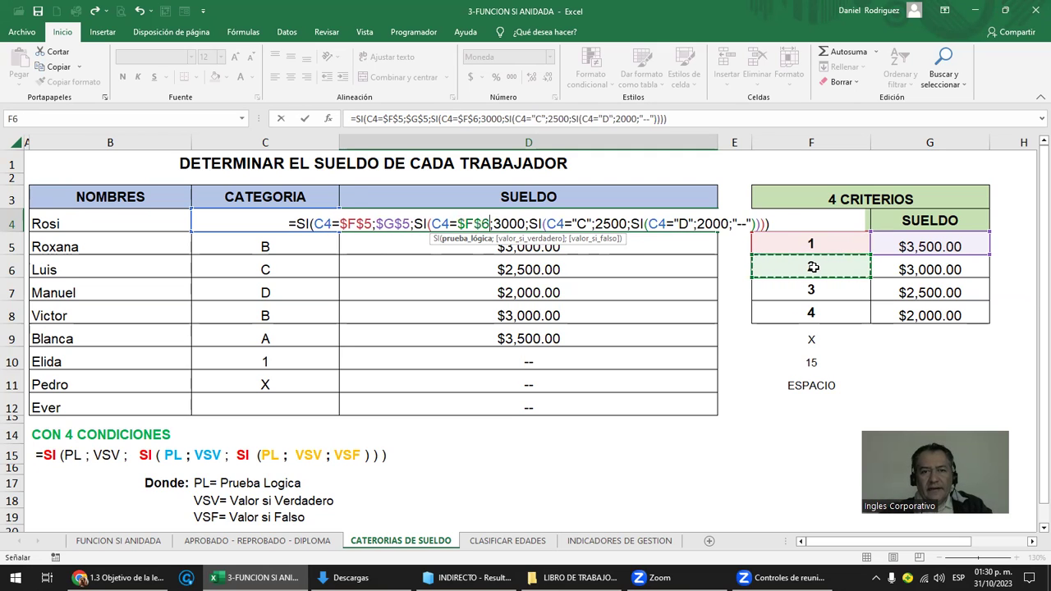
click(494, 224)
key(Delete)
key(Delete)
key(Delete)
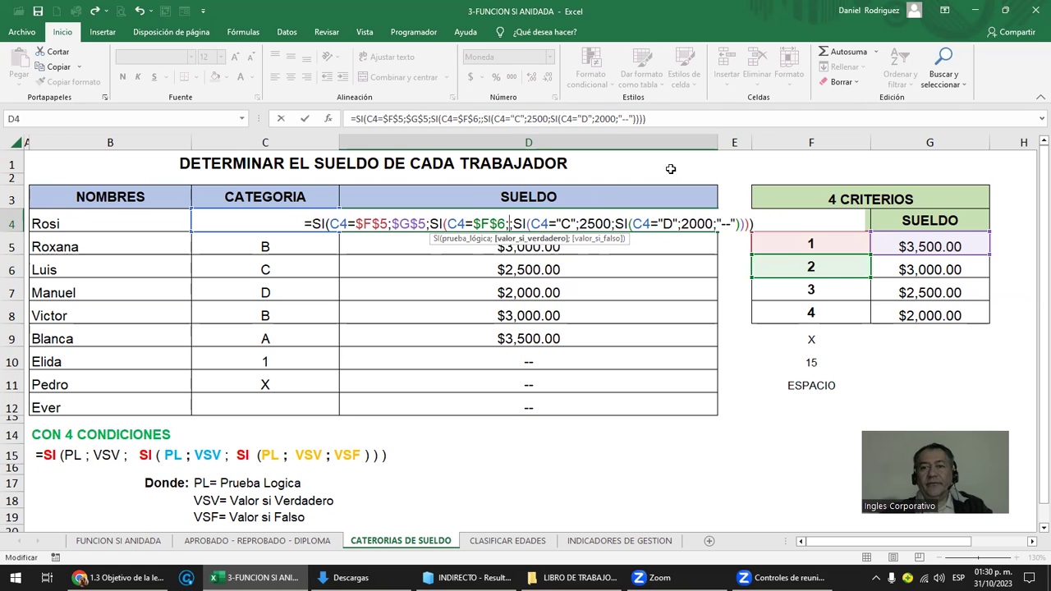
click(944, 270)
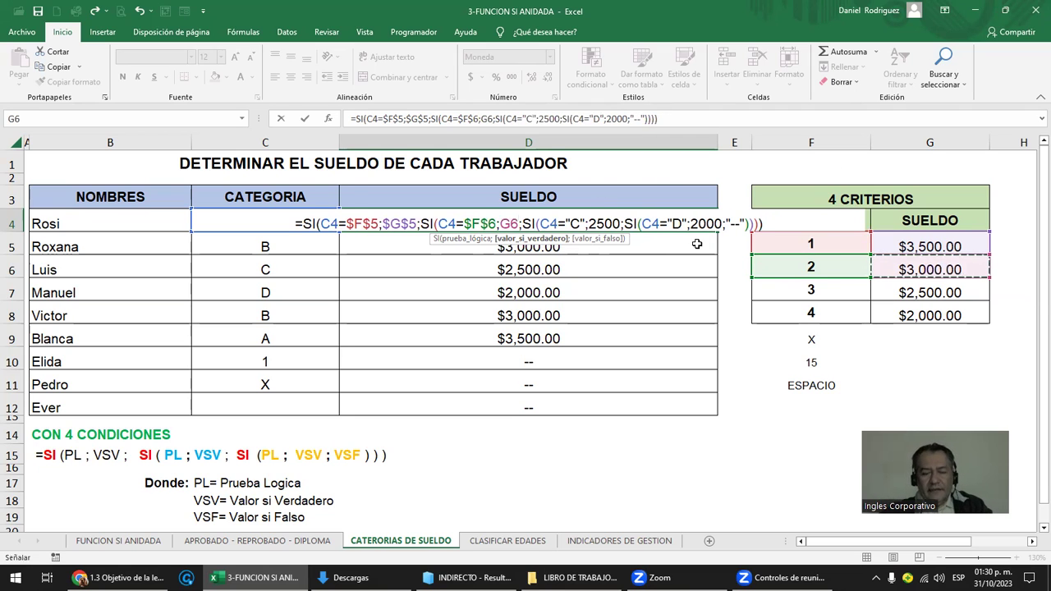
key(F4)
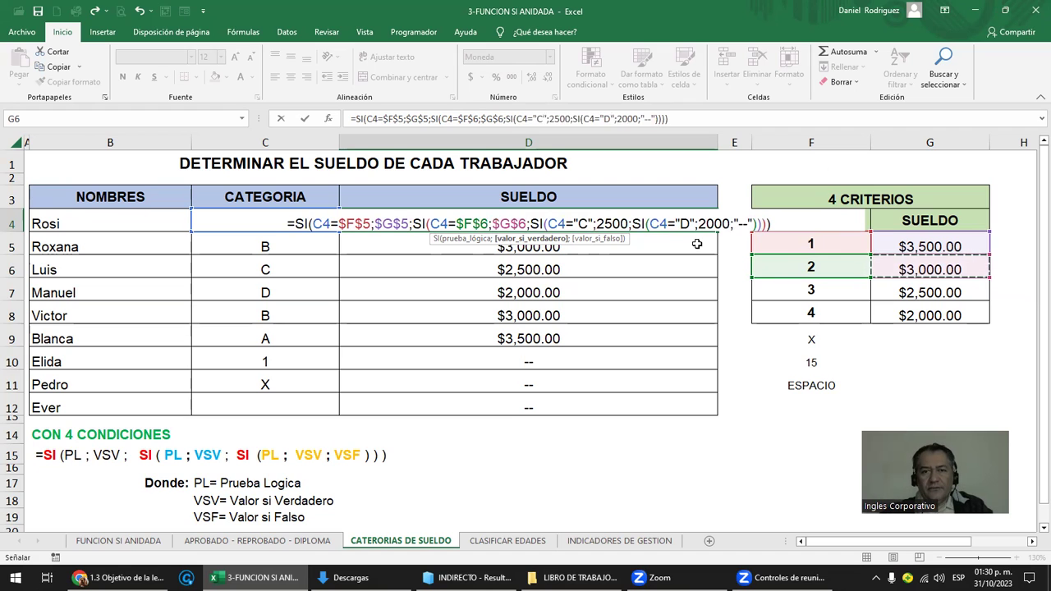
Make the third condition compare C4 with $F$7 and return $G$7 instead of 2500
click(578, 224)
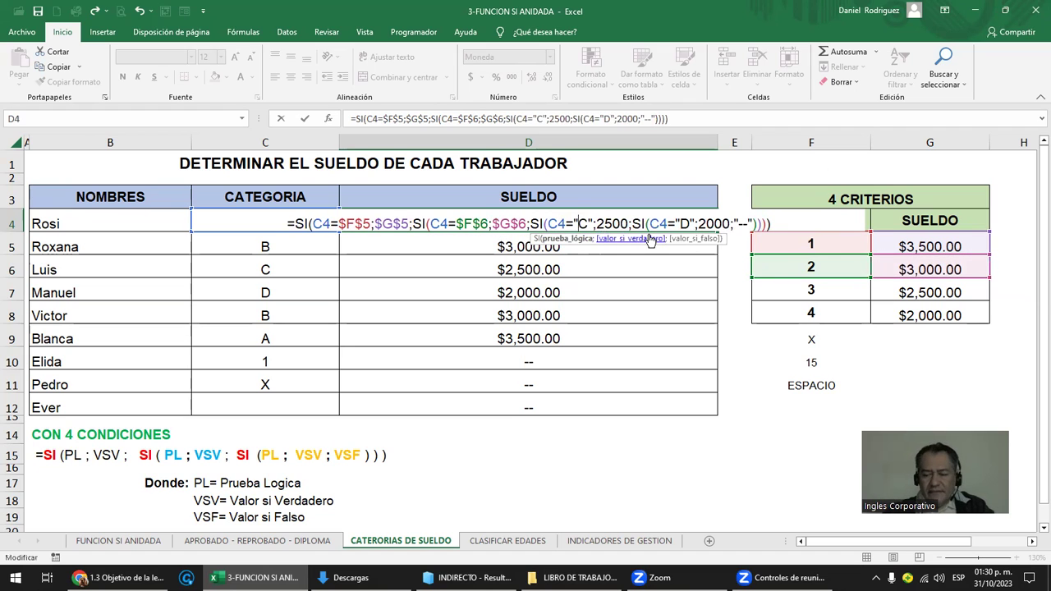
key(Delete)
key(Delete)
key(Delete)
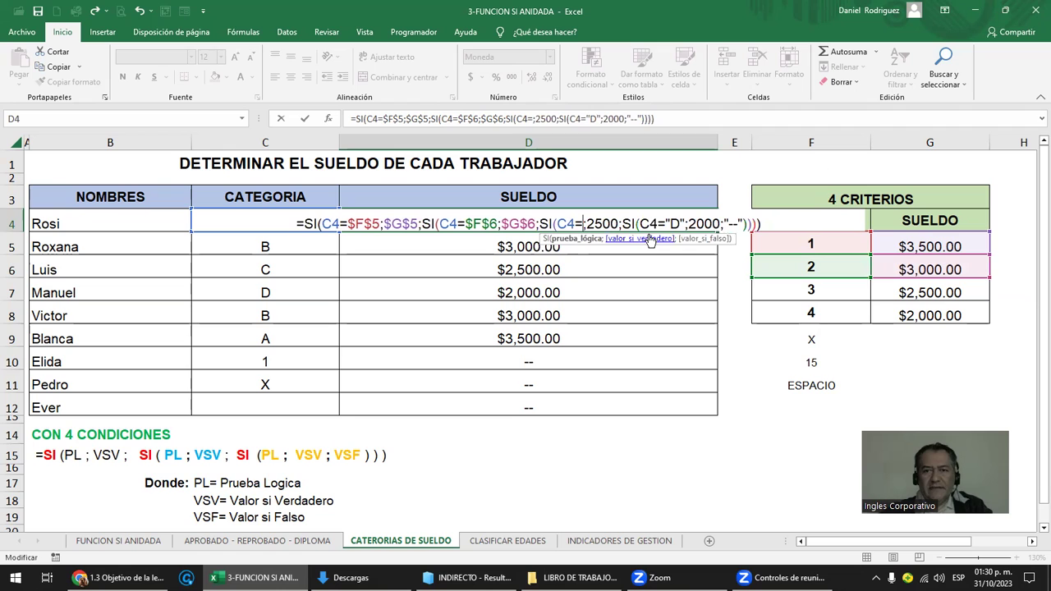
click(816, 289)
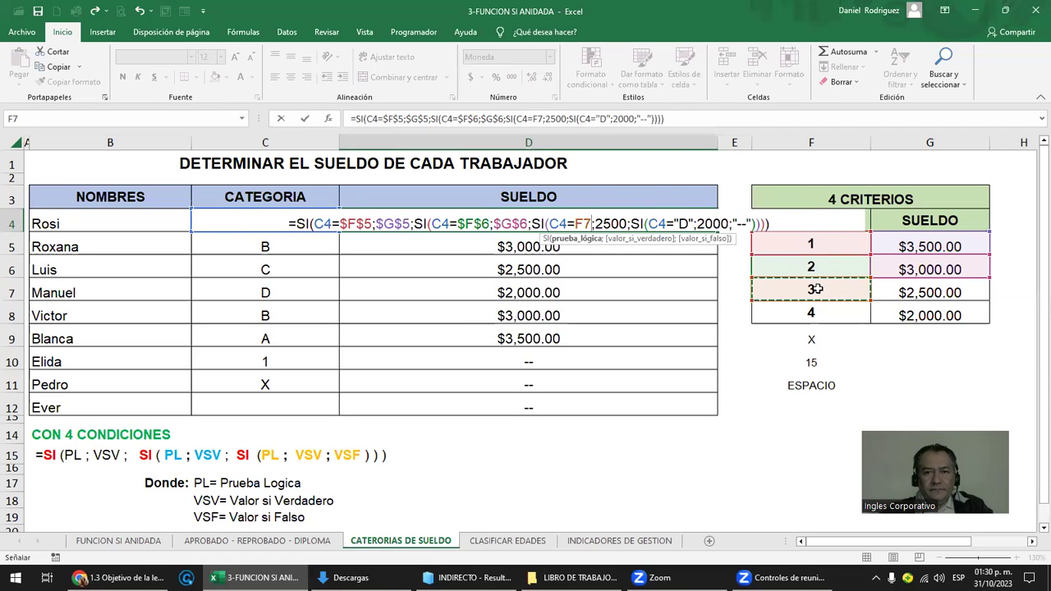
key(F4)
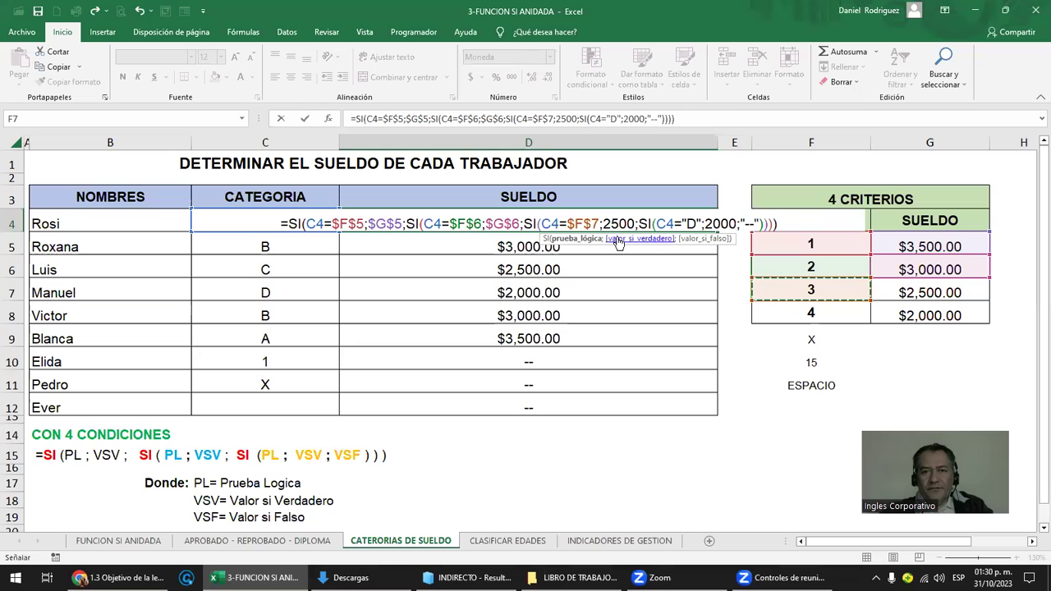
click(658, 239)
text(0)
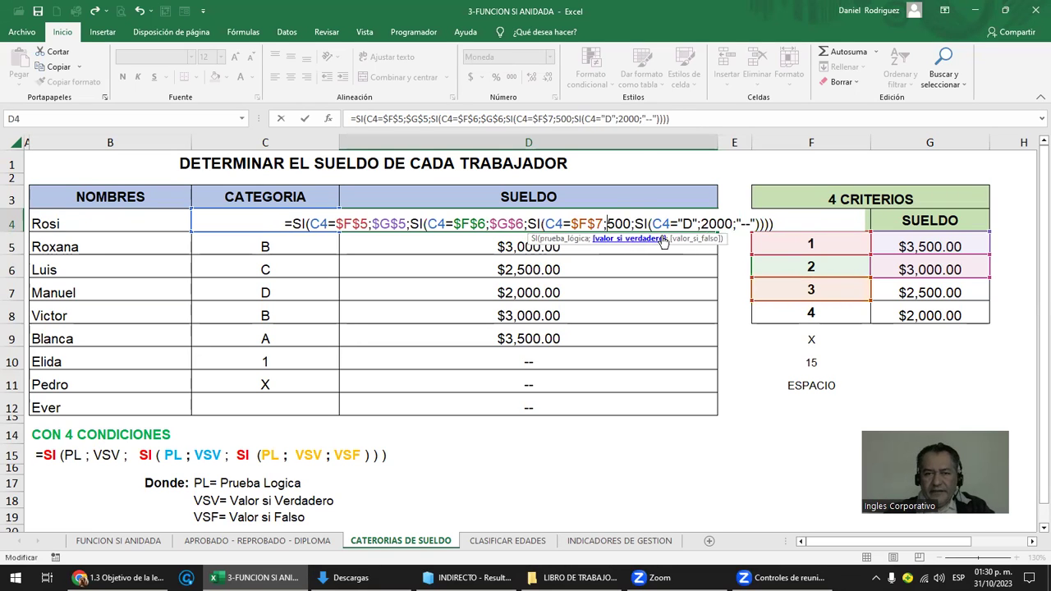
key(BackSpace)
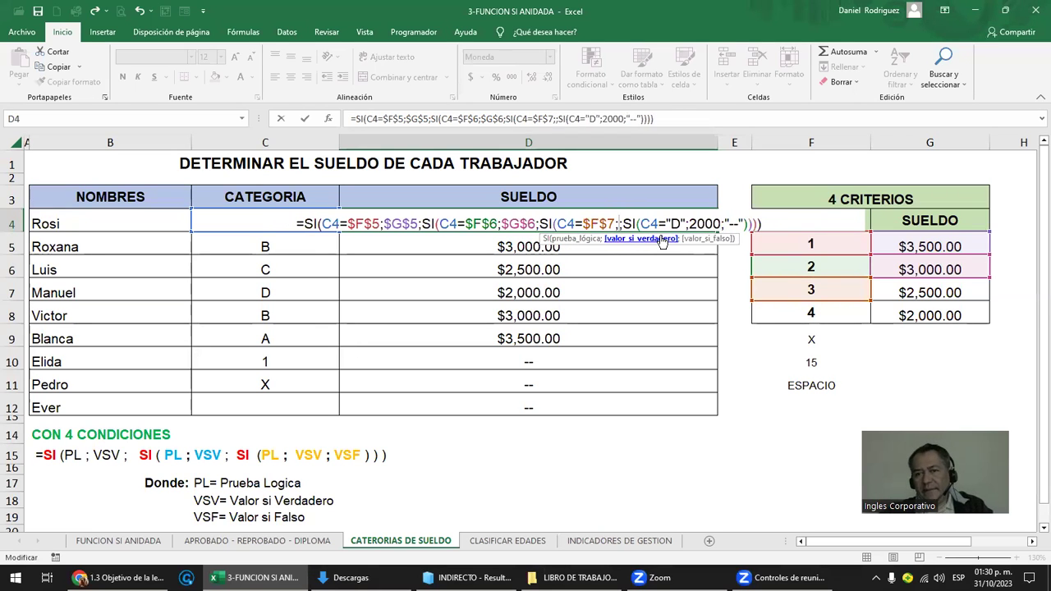
click(914, 292)
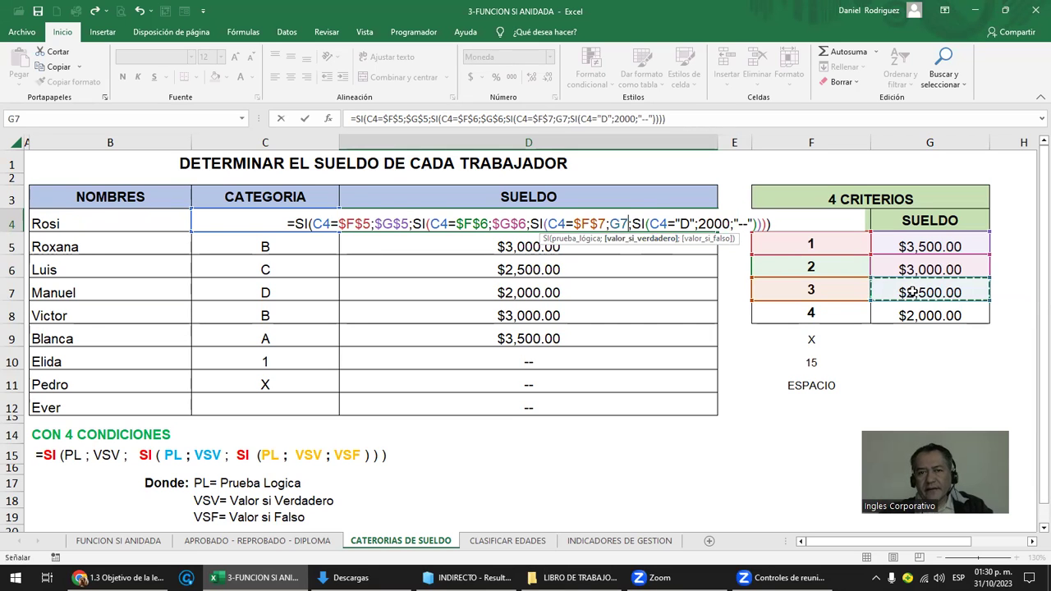
key(F4)
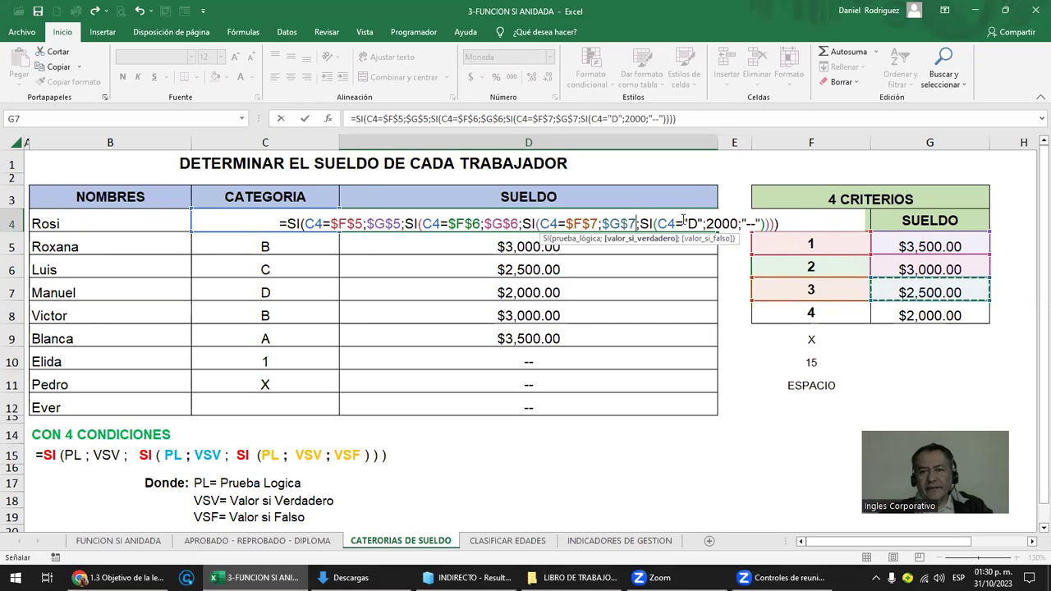
Make the last condition use $F$8 and $G$8 instead of "D" and 2000, and confirm D4
click(686, 224)
key(Delete)
key(Delete)
key(Delete)
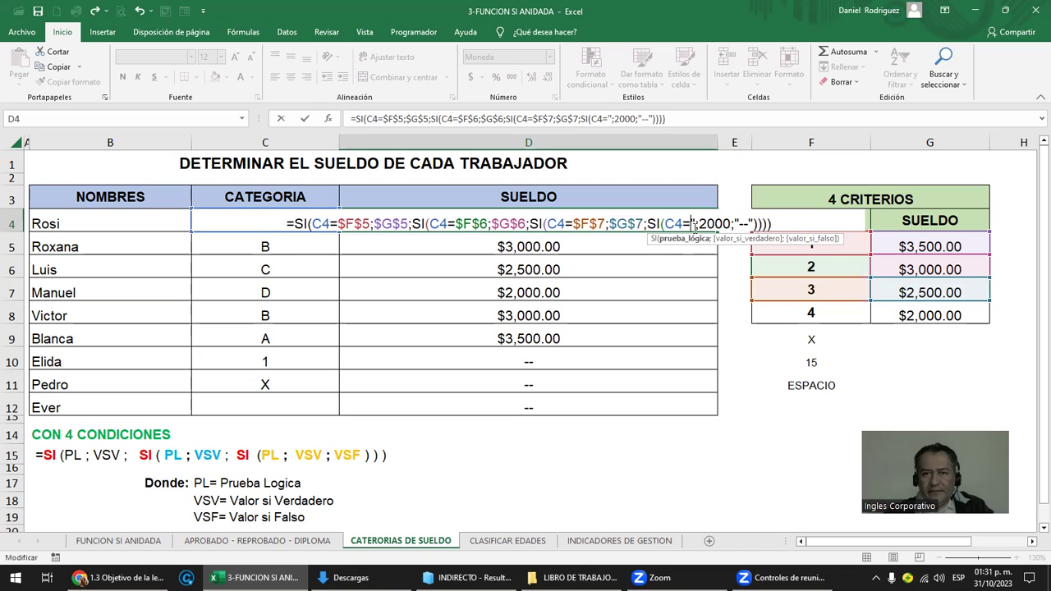
click(812, 319)
key(F4)
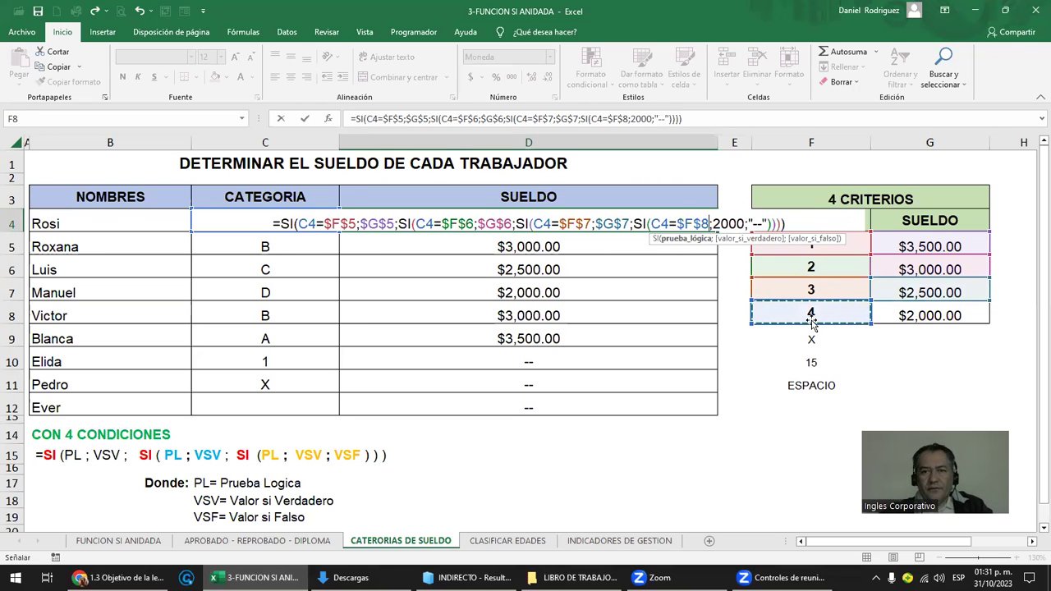
text(;)
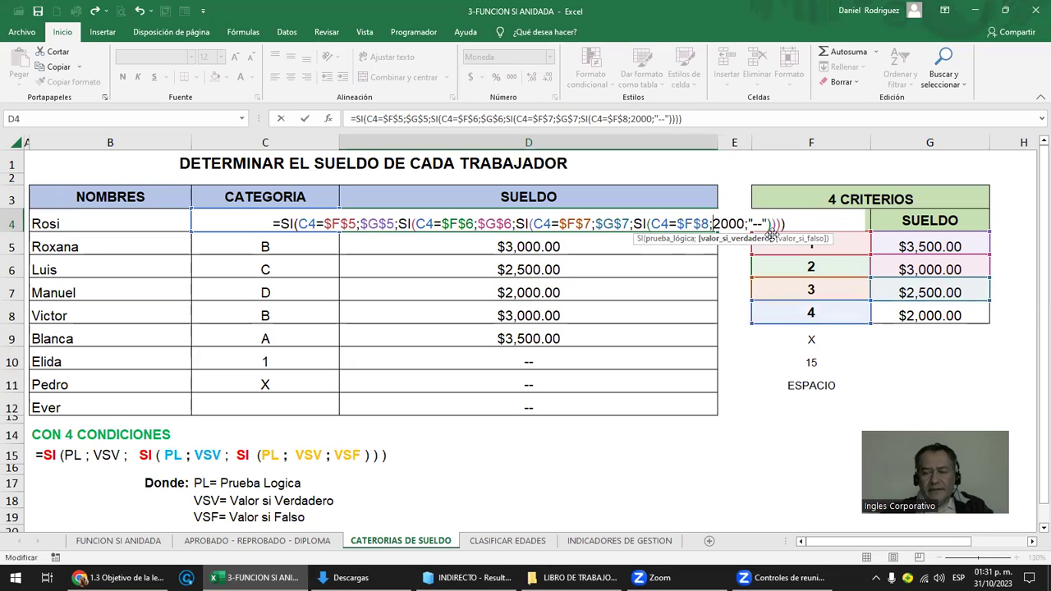
key(Delete)
key(Delete)
key(Delete)
key(Delete)
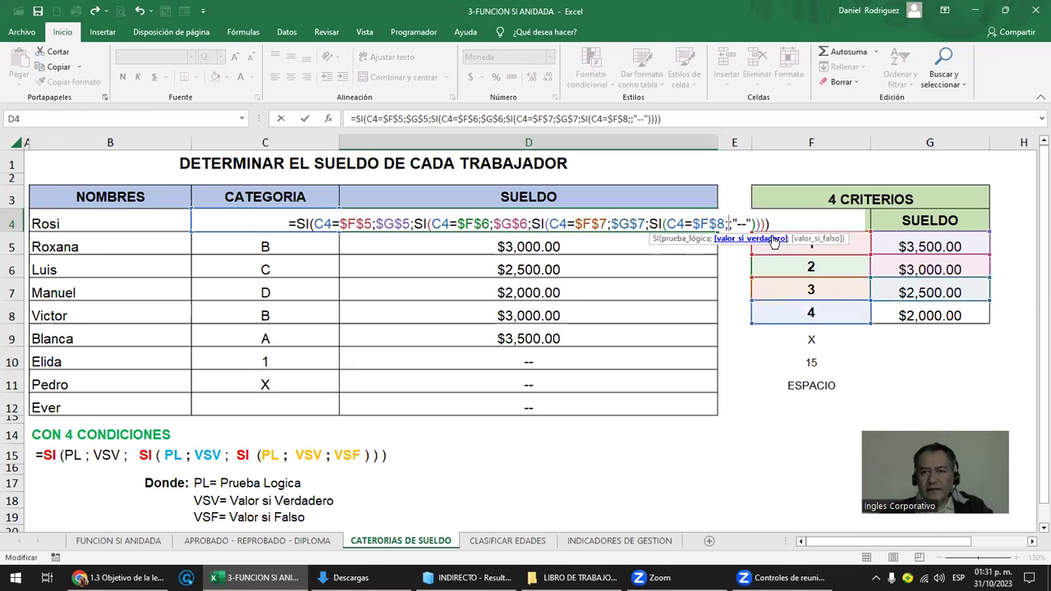
click(931, 316)
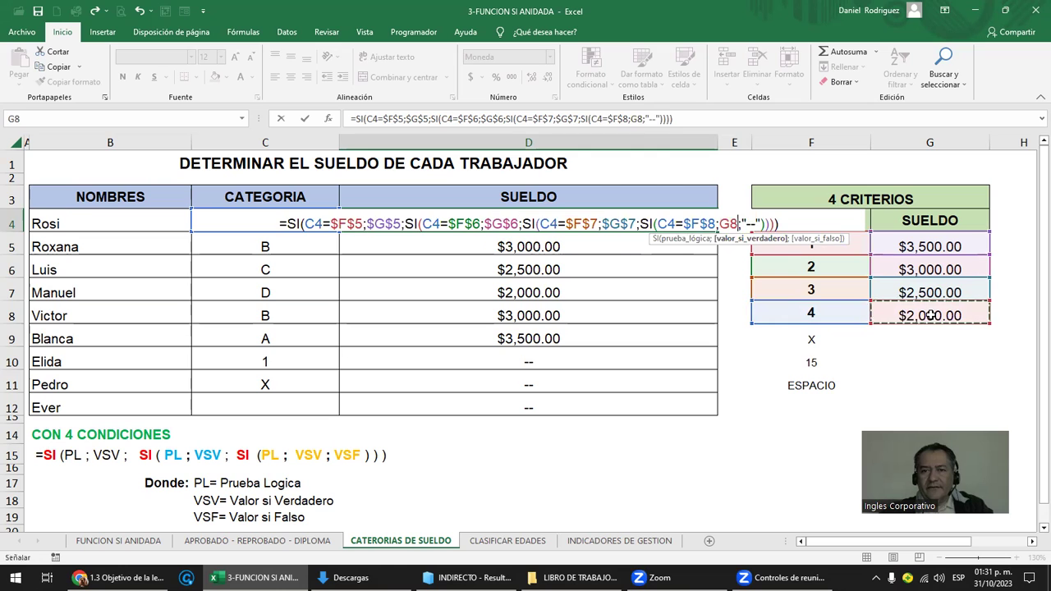
key(F4)
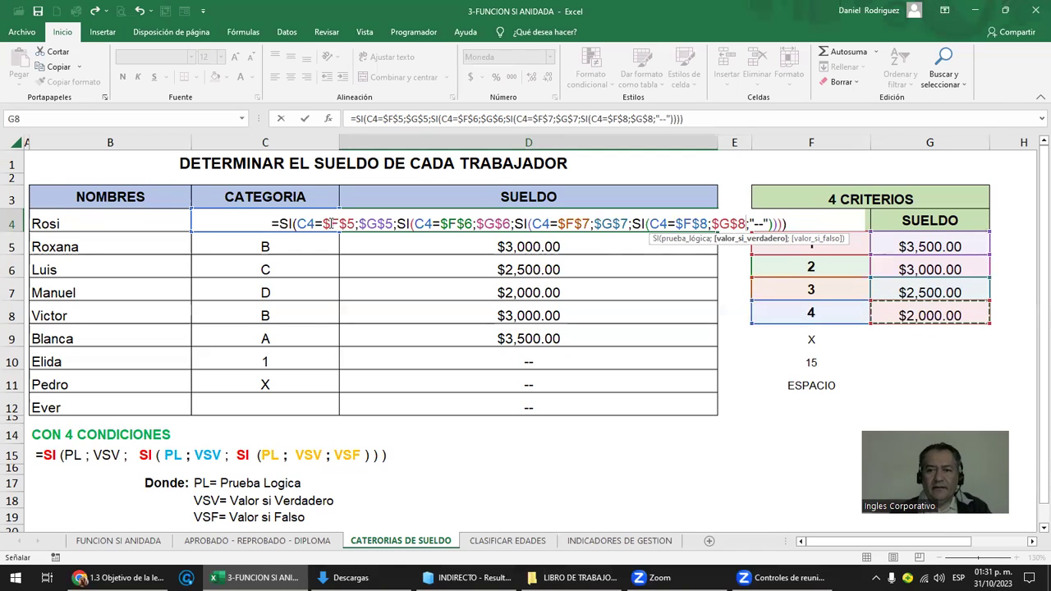
key(ctrl+Return)
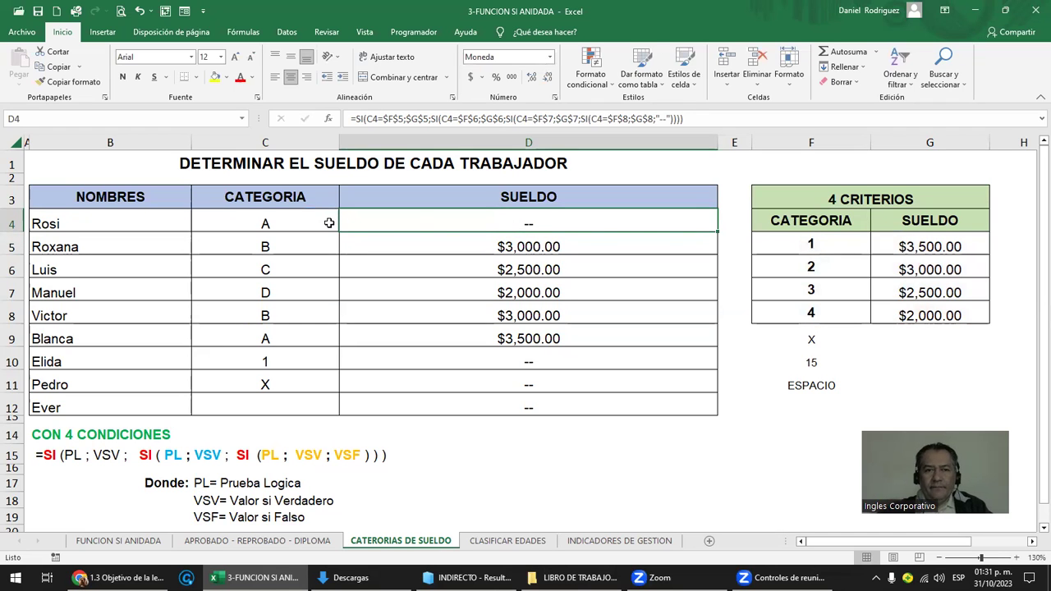
Copy D4's absolute-reference salary formula down through D5:D12
double_click(373, 220)
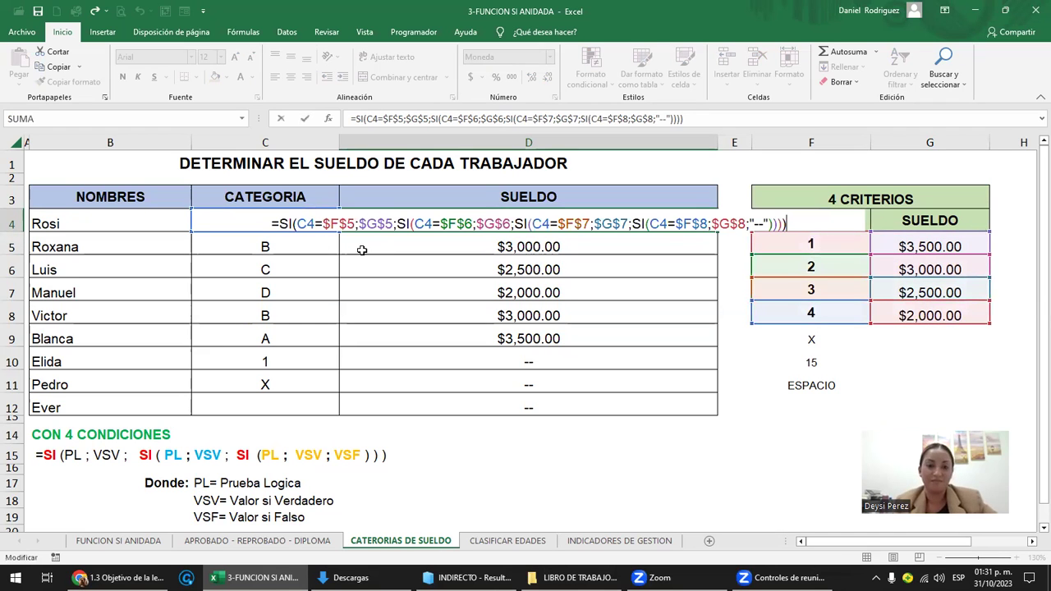
key(Escape)
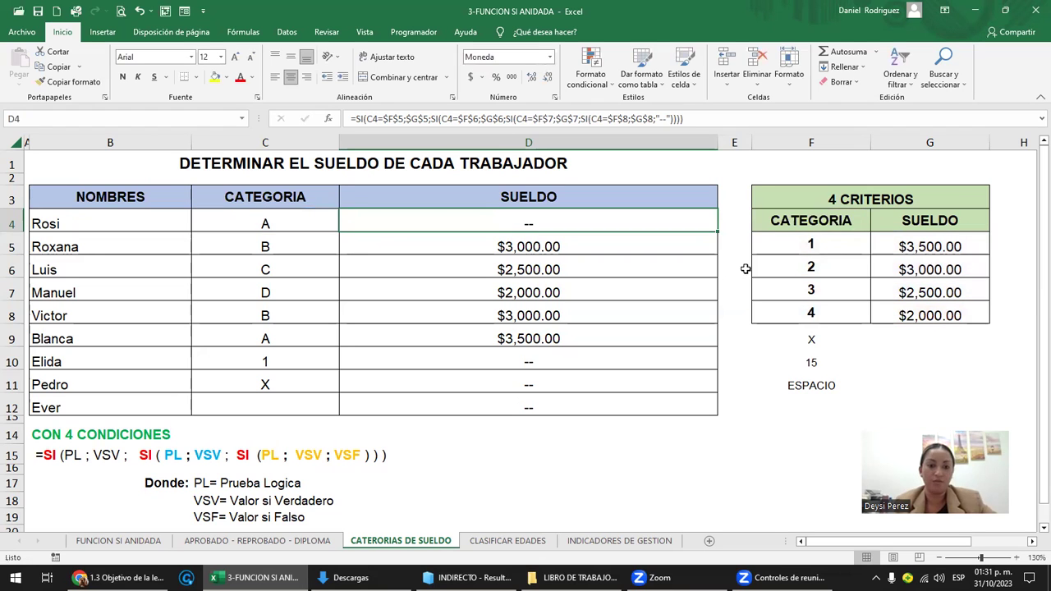
double_click(583, 223)
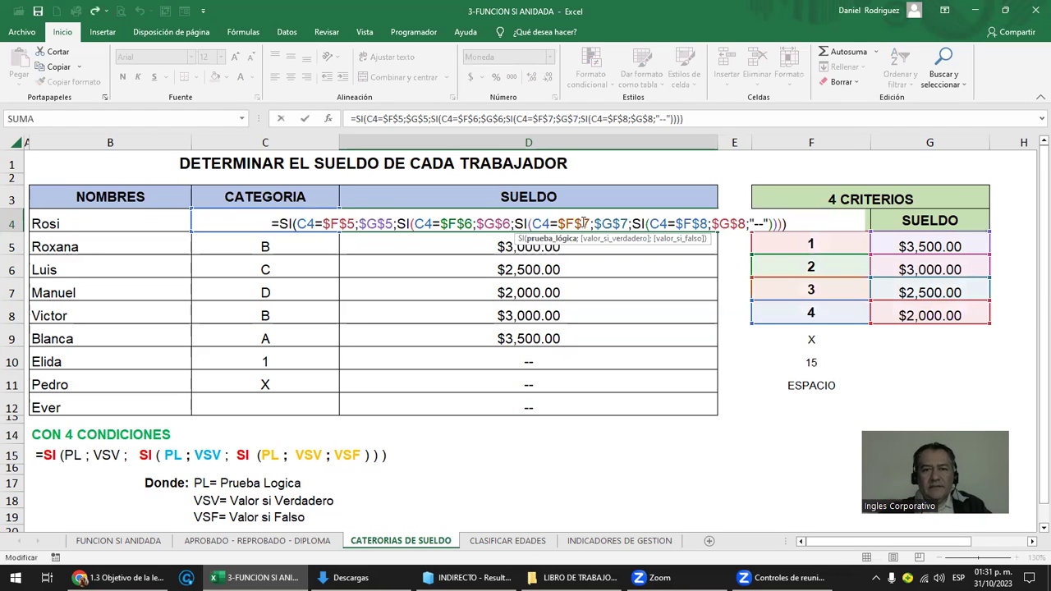
key(Escape)
key(ctrl+c)
key(Down)
key(shift+Down)
key(shift+Down)
key(shift+Down)
key(shift+Down)
key(shift+Down)
key(shift+Down)
key(shift+Down)
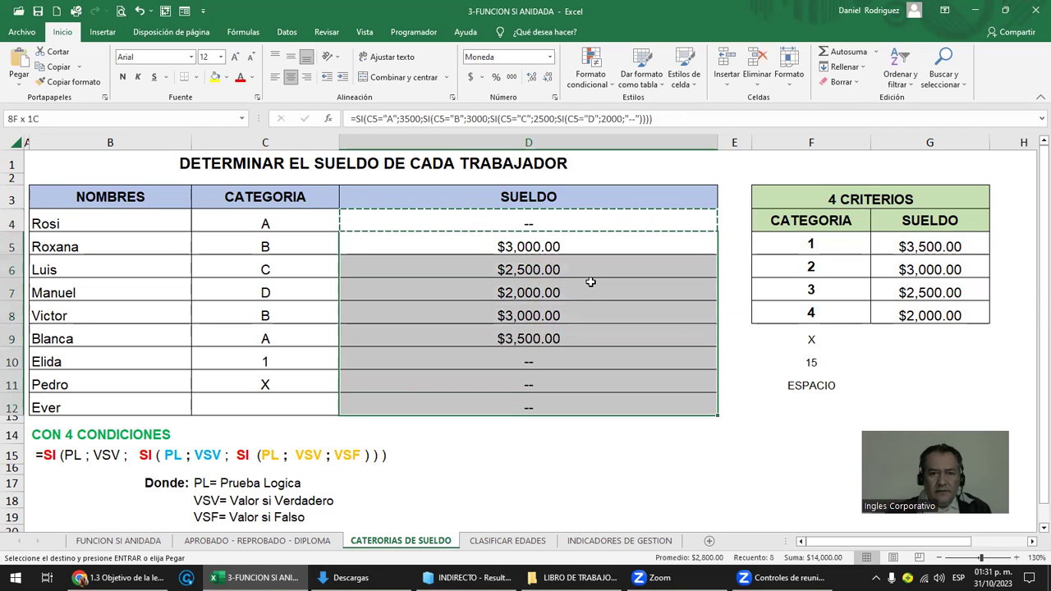
key(ctrl+v)
key(Escape)
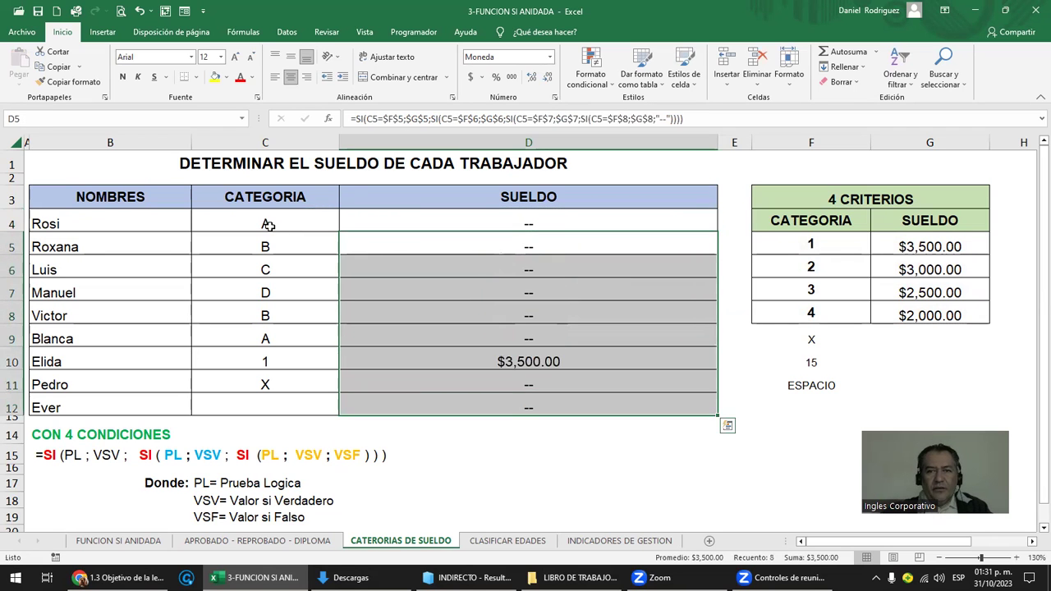
click(268, 225)
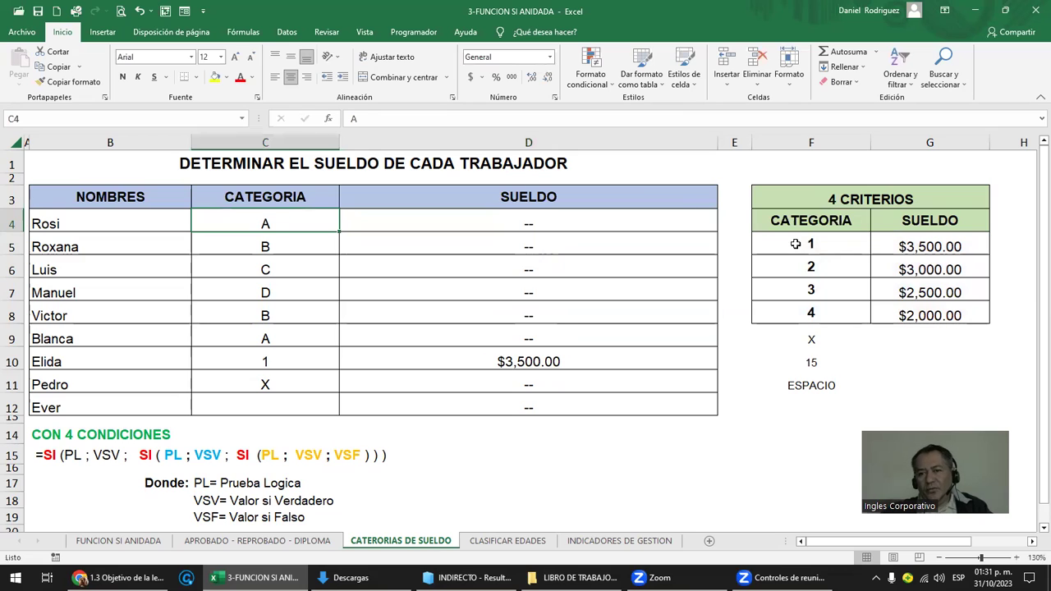
Enter criteria categories A, B, C, D in F5:F8, fixing the CATEGORIA autocomplete in F7
click(838, 244)
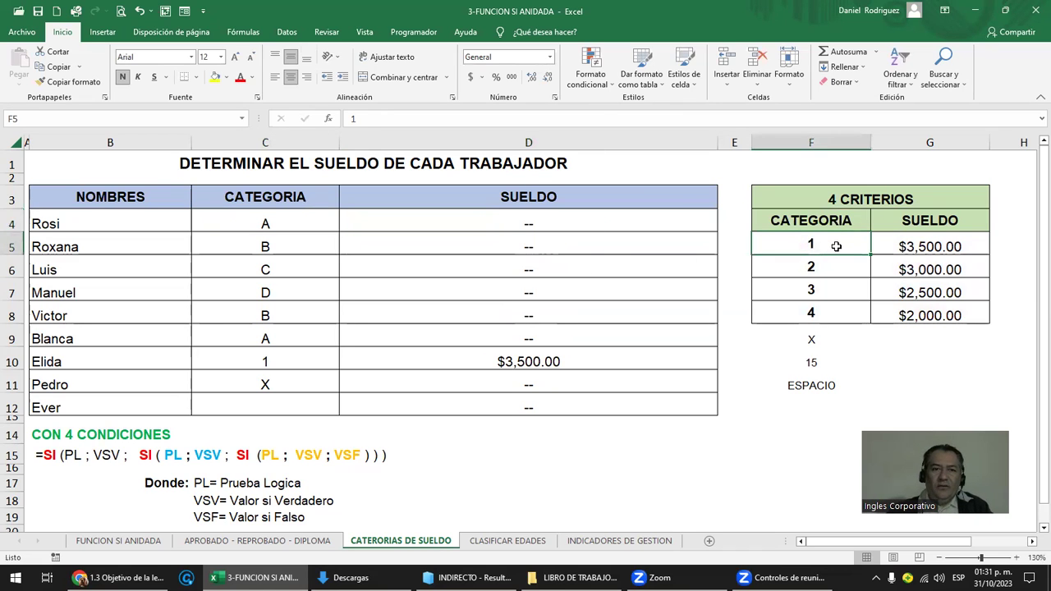
text(A)
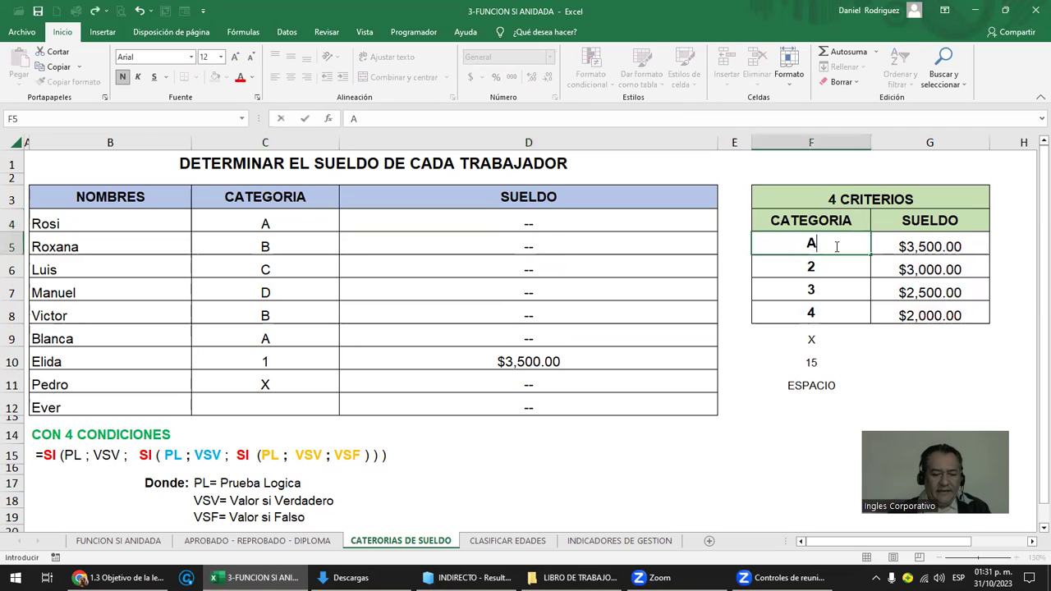
key(Return)
text(B)
key(Return)
text(C)
key(Return)
text(D)
key(Return)
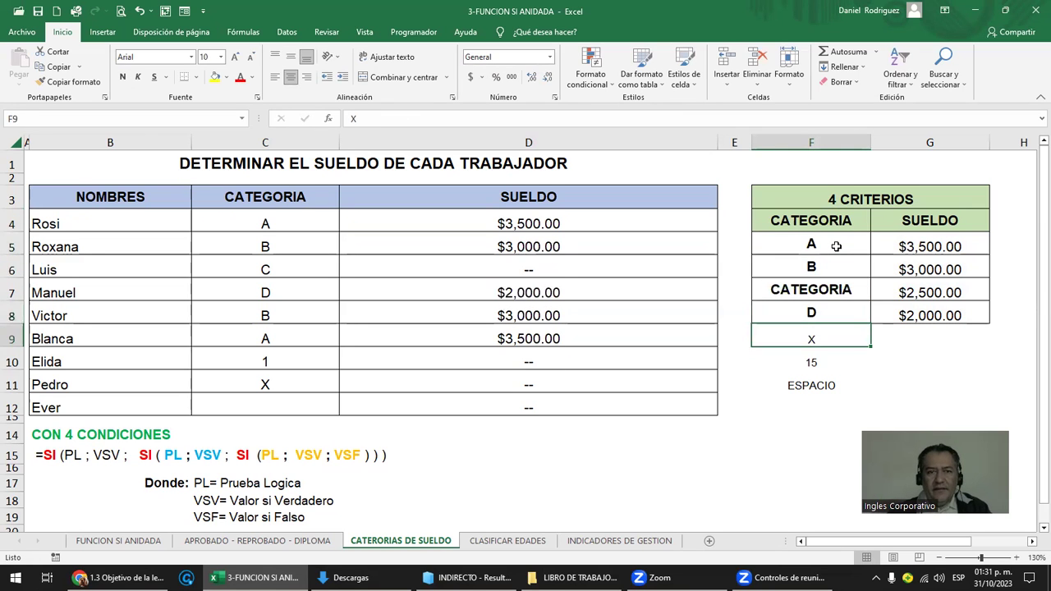
click(828, 295)
text(C)
key(Delete)
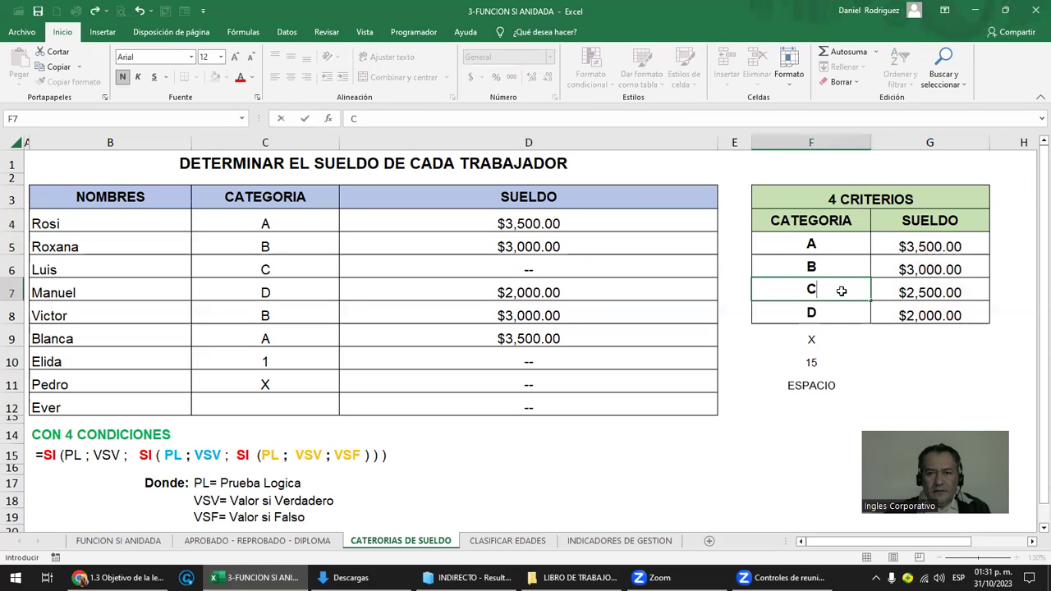
key(Return)
Compare employee categories C4:C12 against the criteria table F5:G8
drag(268, 223, 337, 419)
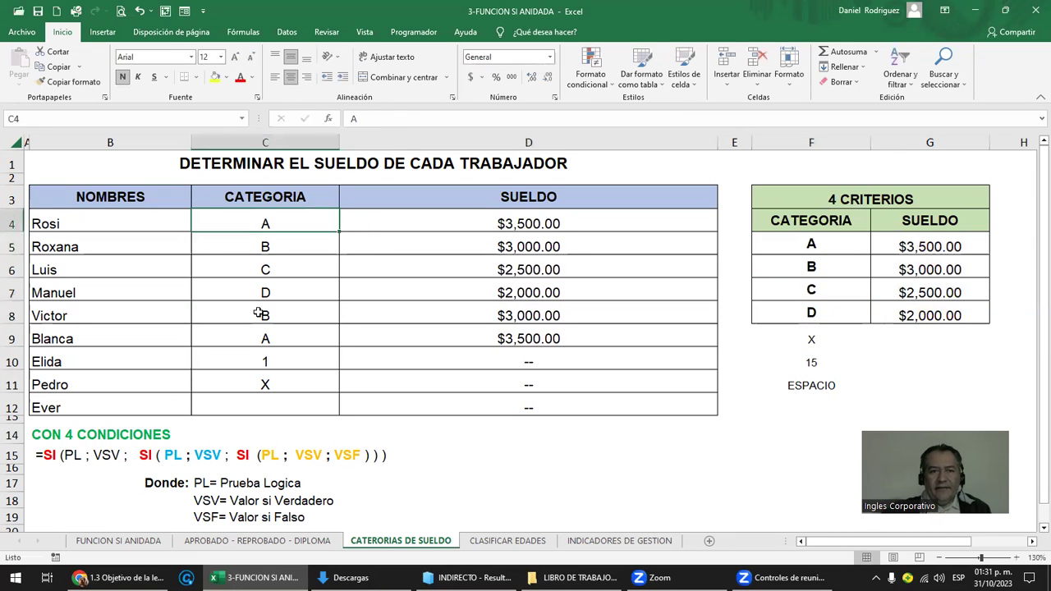
drag(813, 244, 826, 314)
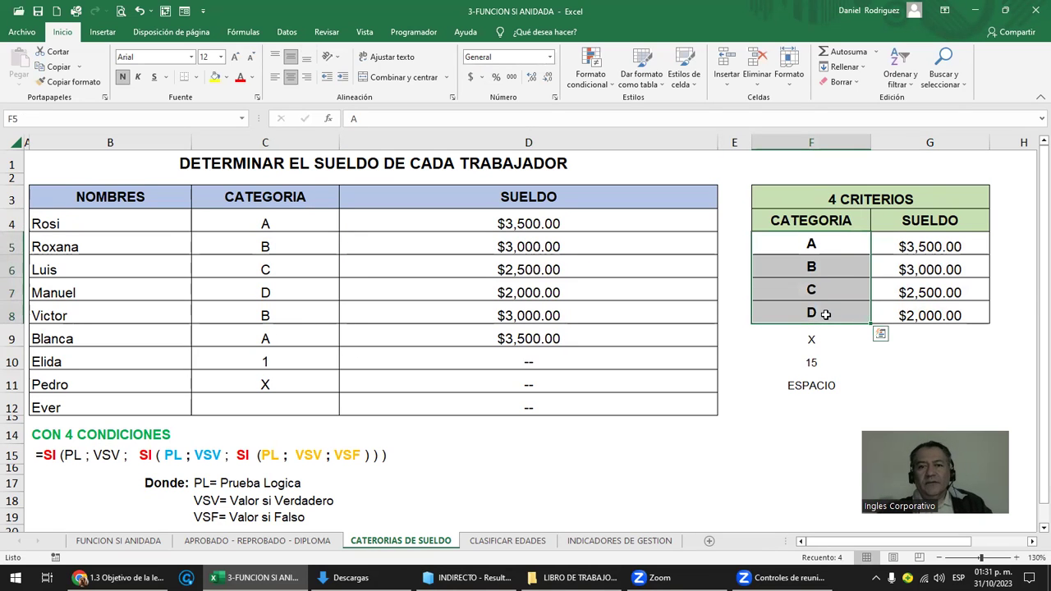
click(867, 254)
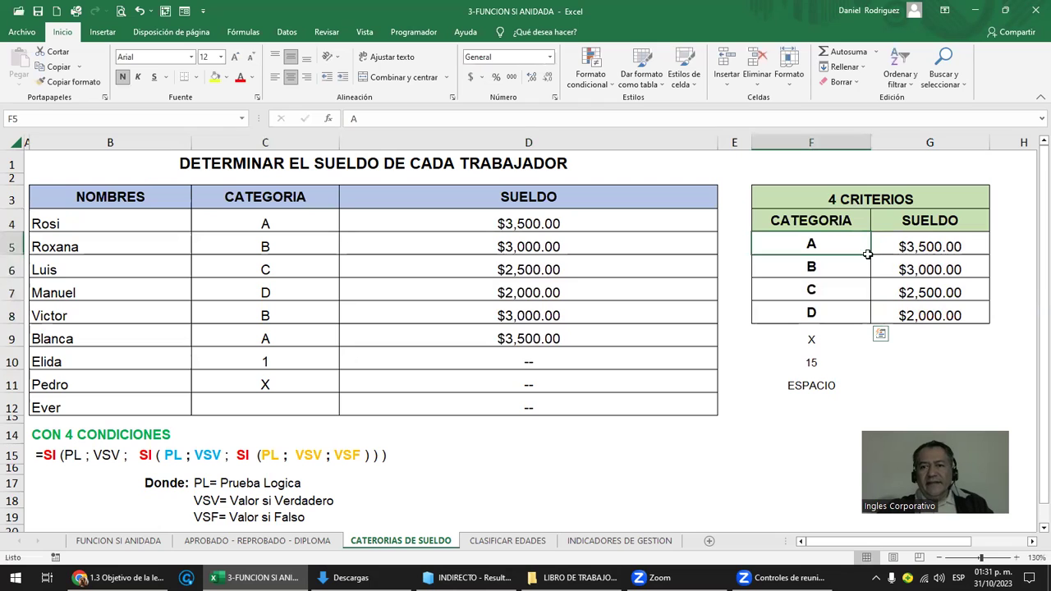
drag(868, 254, 903, 294)
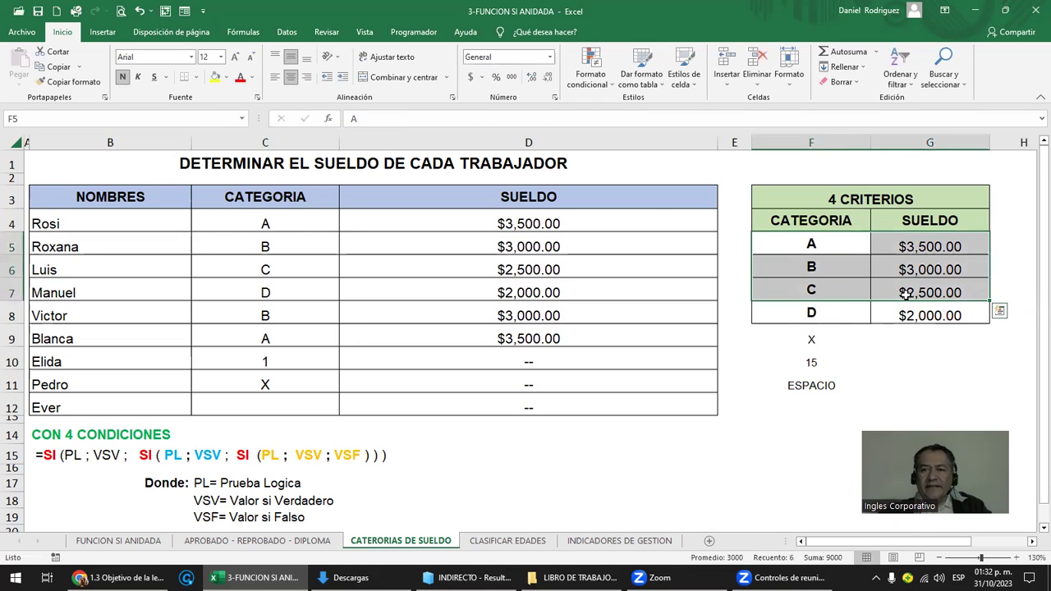
drag(826, 244, 927, 304)
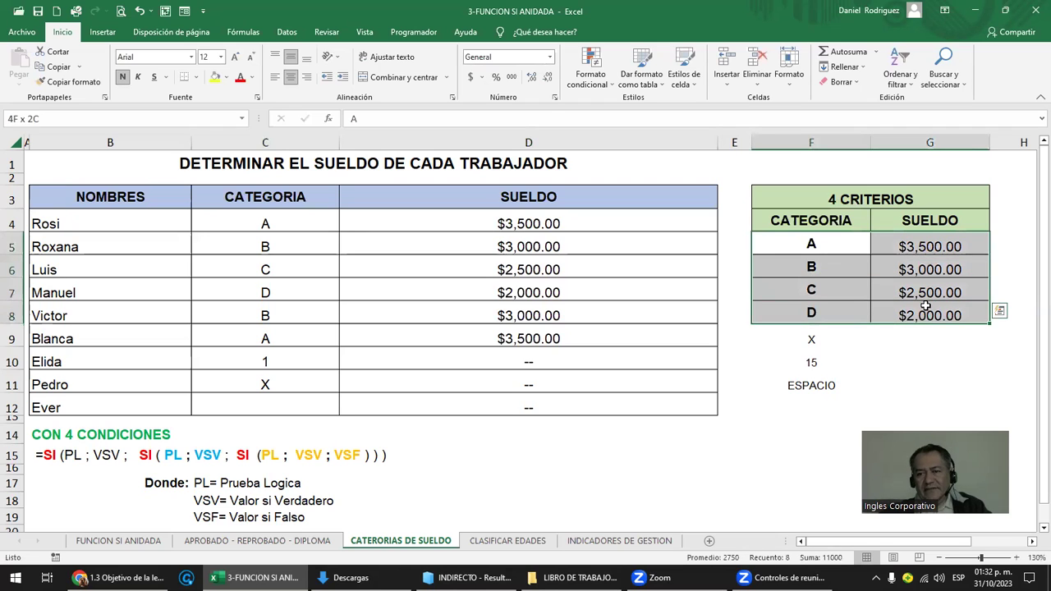
click(810, 245)
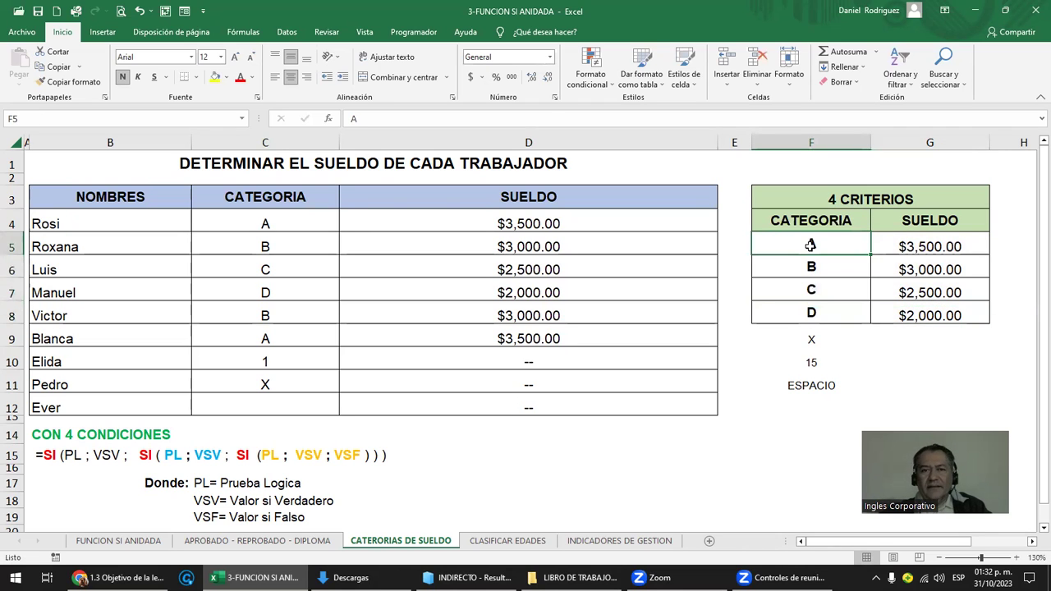
double_click(536, 221)
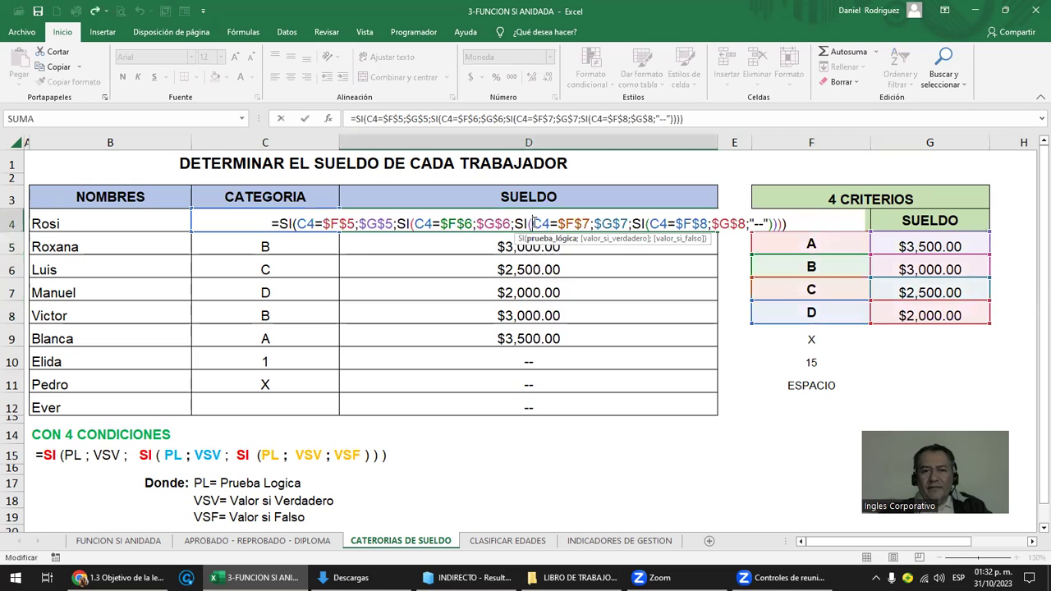
key(Escape)
click(265, 141)
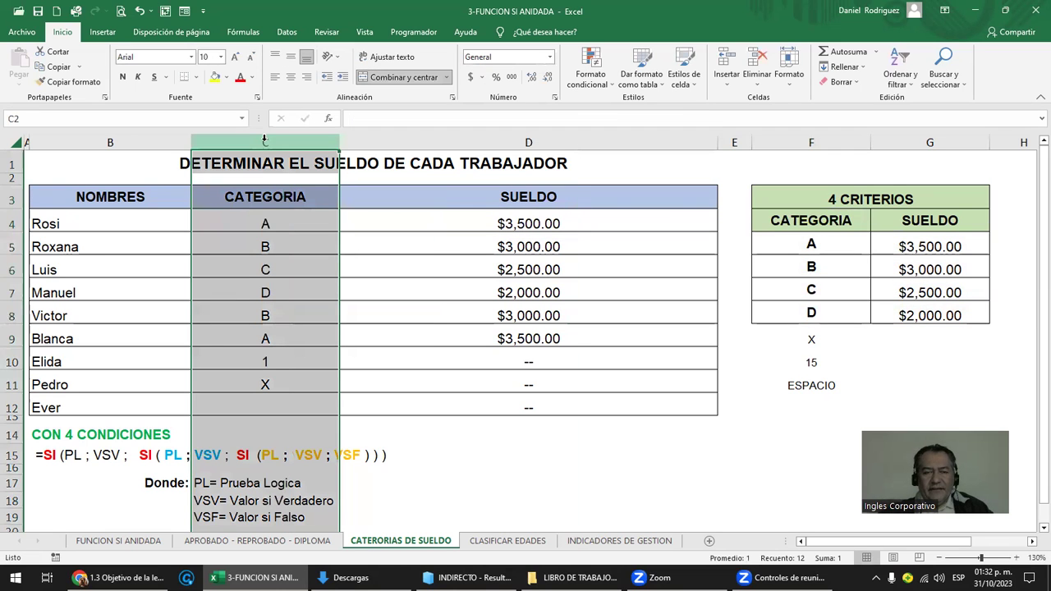
drag(812, 143, 922, 154)
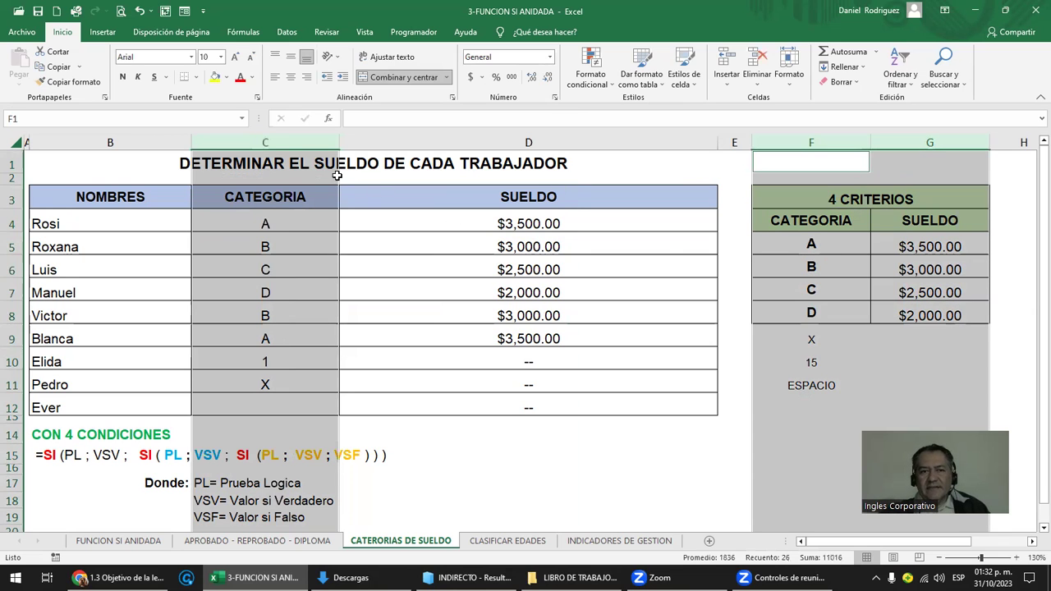
click(263, 141)
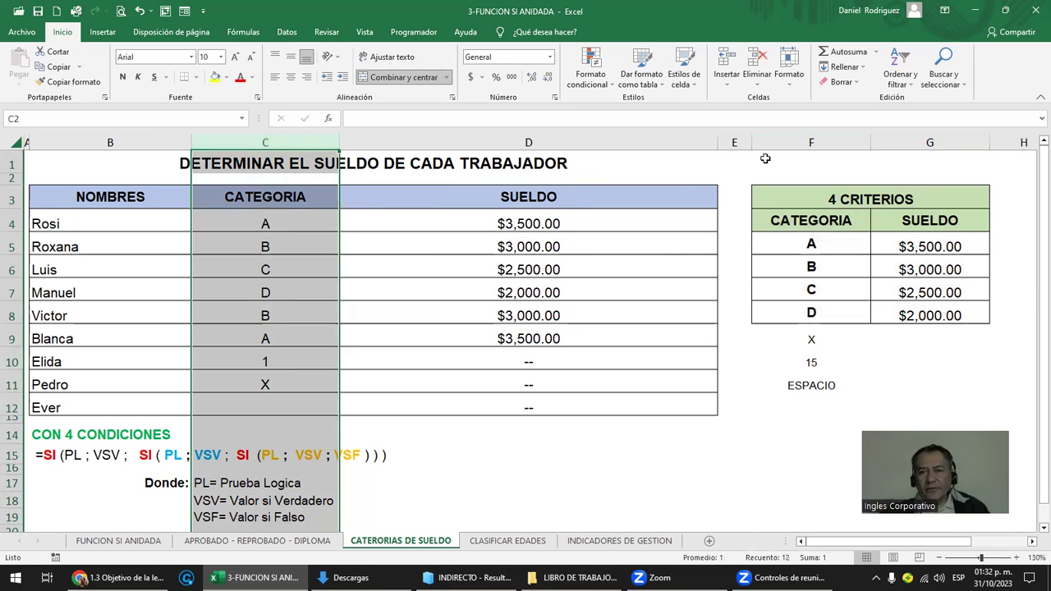
ctrl+click(811, 142)
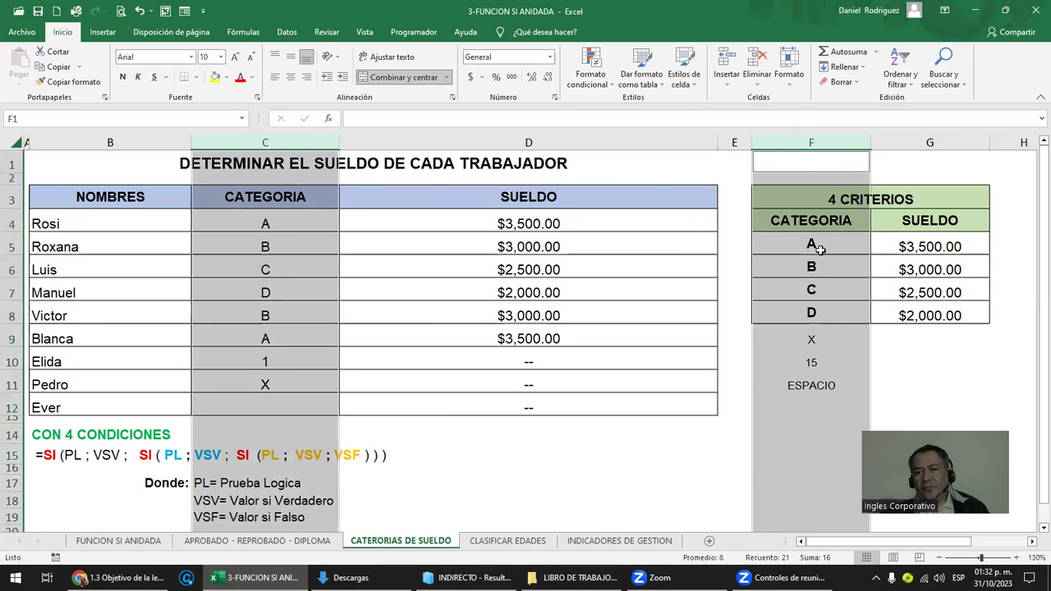
click(306, 221)
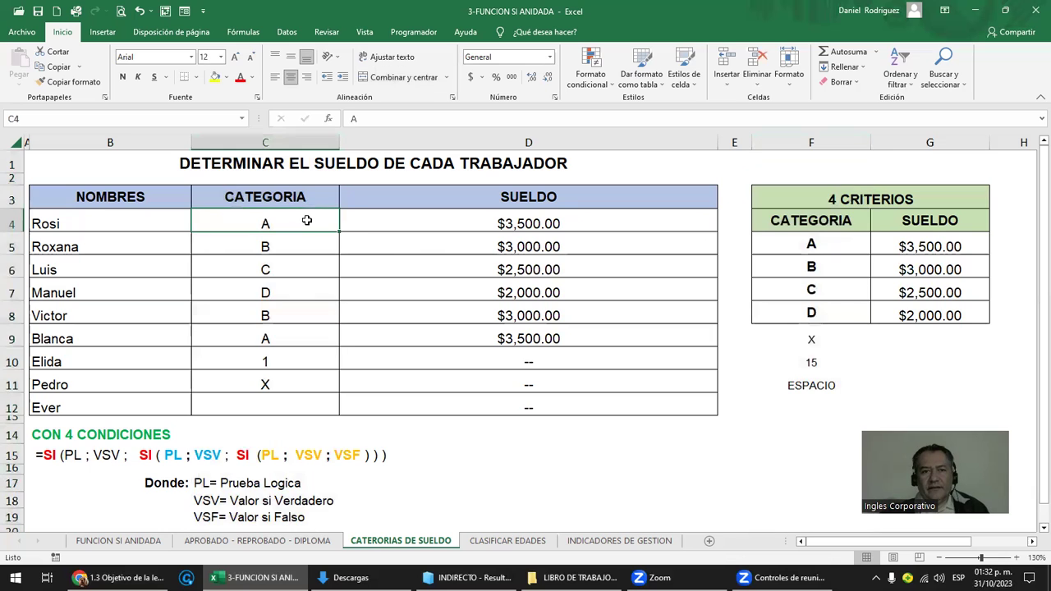
Set C4 to category 1 and give criteria category 1 in F5 a salary of 4000
text(1)
key(Return)
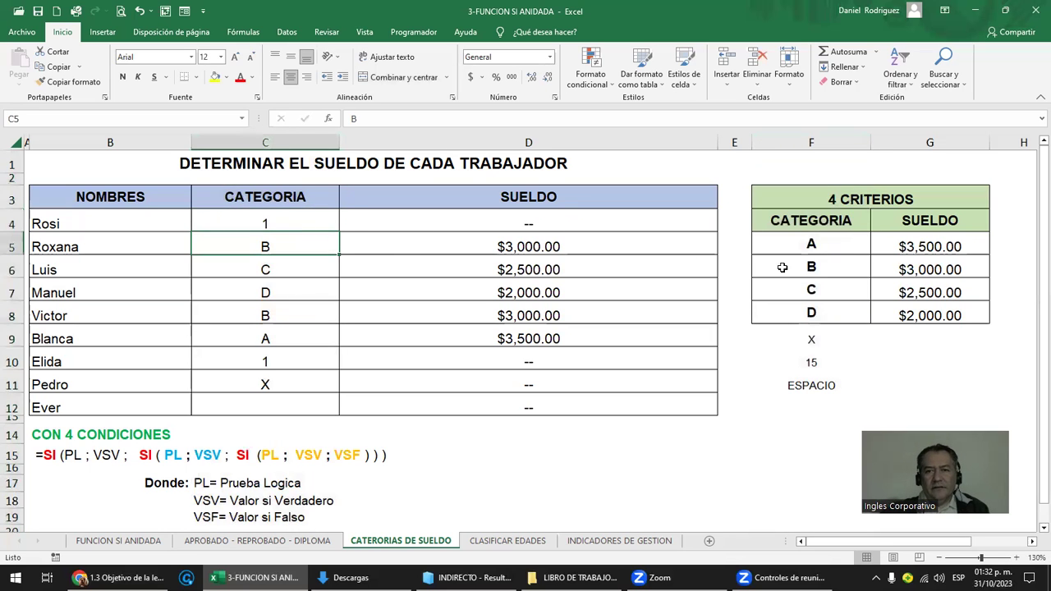
drag(812, 244, 822, 310)
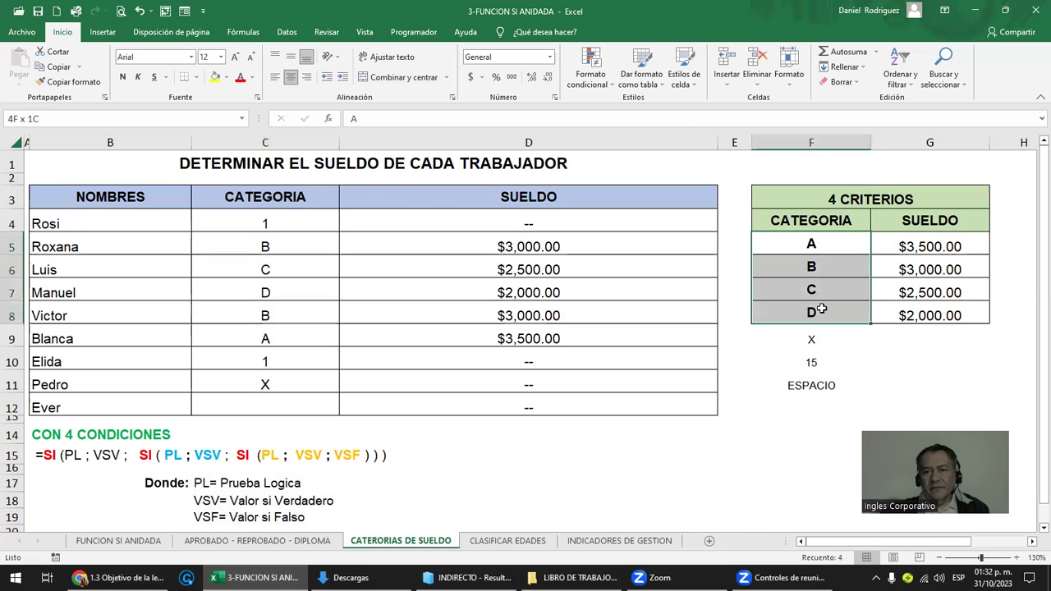
click(549, 224)
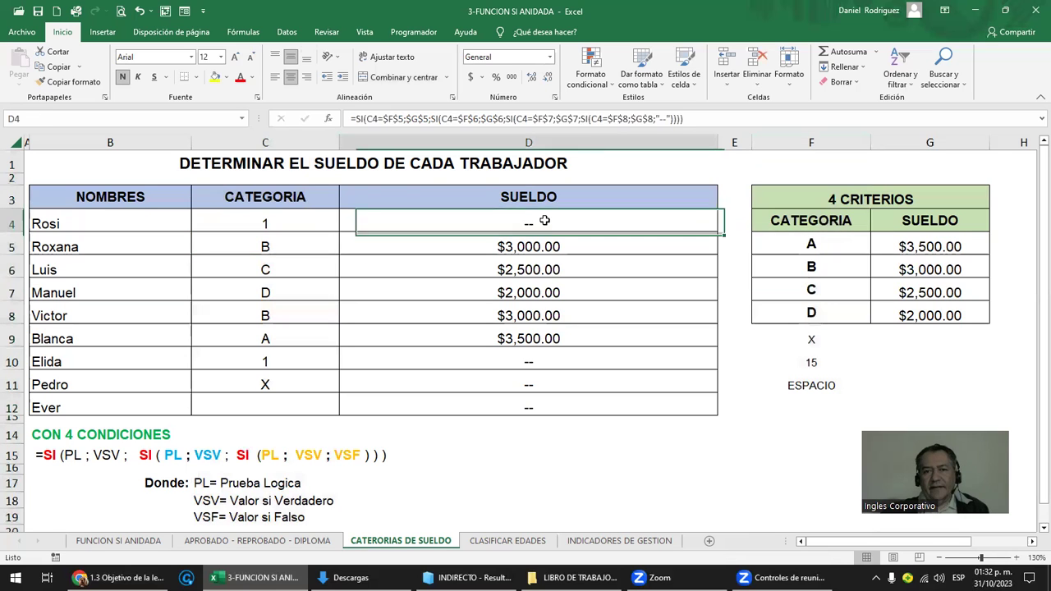
click(810, 246)
text(1)
key(Return)
key(Up)
key(Right)
text(4000)
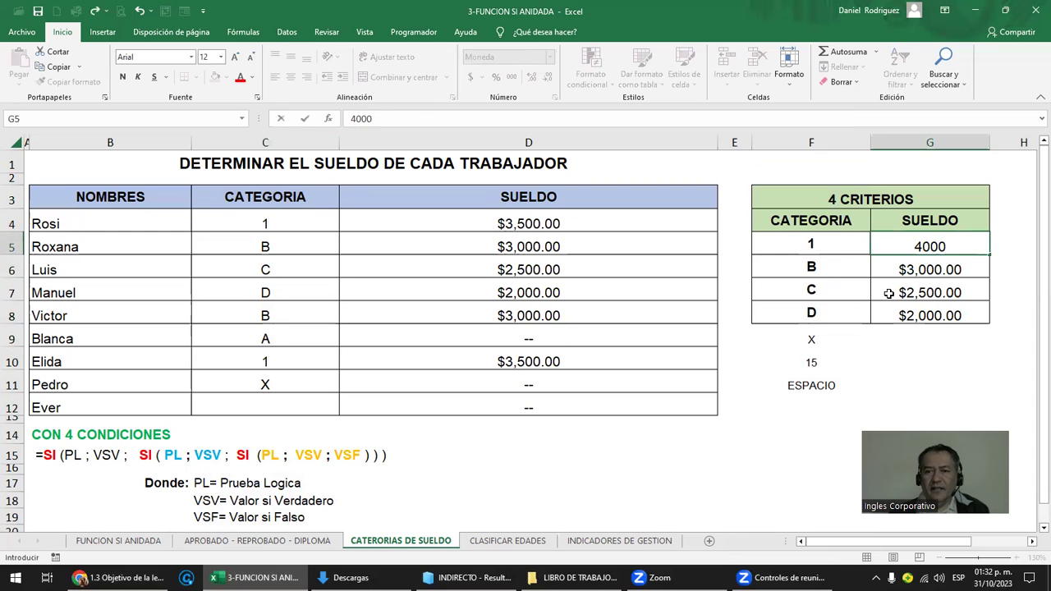
key(Return)
Add criteria categories 2, 3 and 4, and set category 2's salary to 3,500
key(Left)
text(2)
key(Return)
text(3)
key(Return)
text(4)
key(Return)
key(Up)
key(Up)
key(Up)
key(Right)
text(3,500)
key(Return)
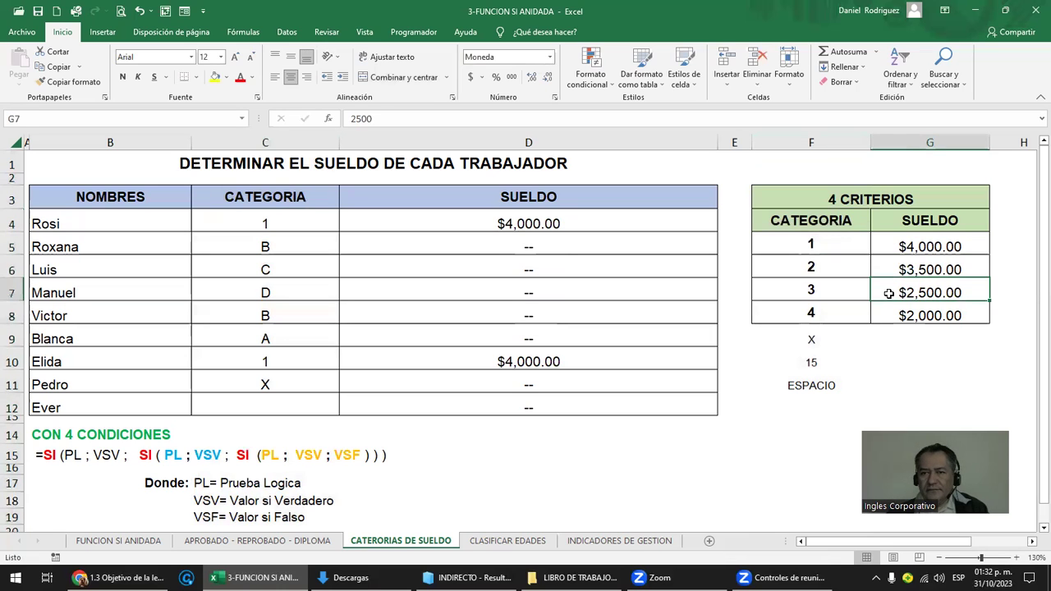
key(Return)
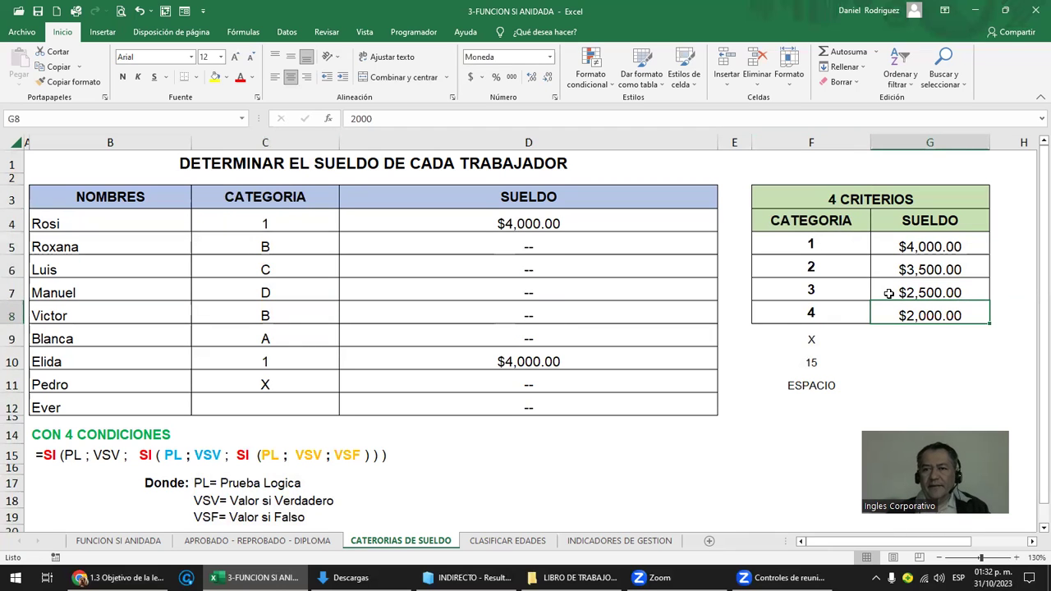
key(Up)
key(Left)
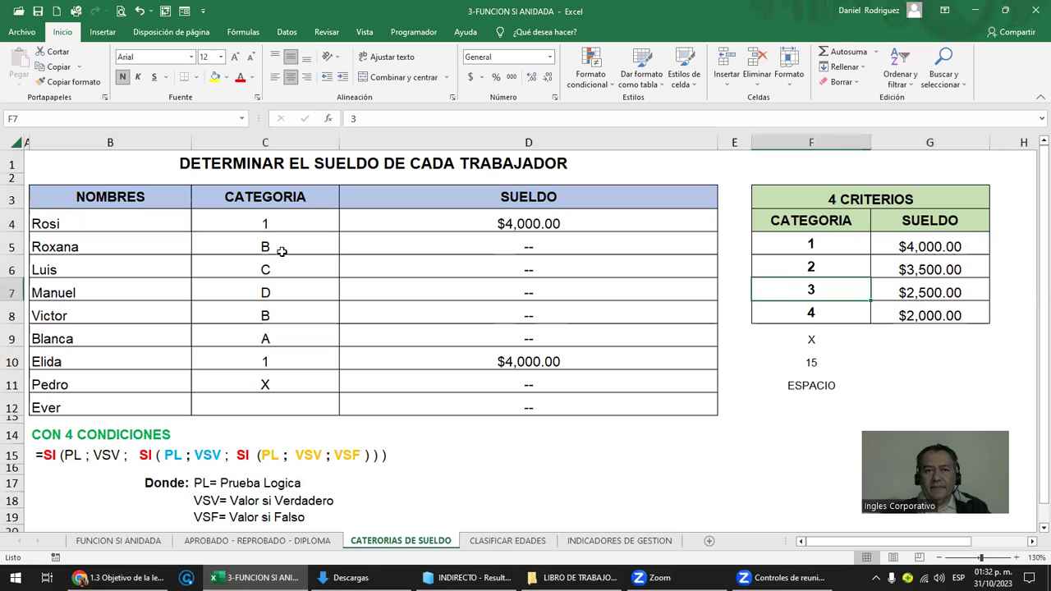
Enter categories 2, 3, 4 and 1 for the workers in C5:C8
click(281, 252)
text(2)
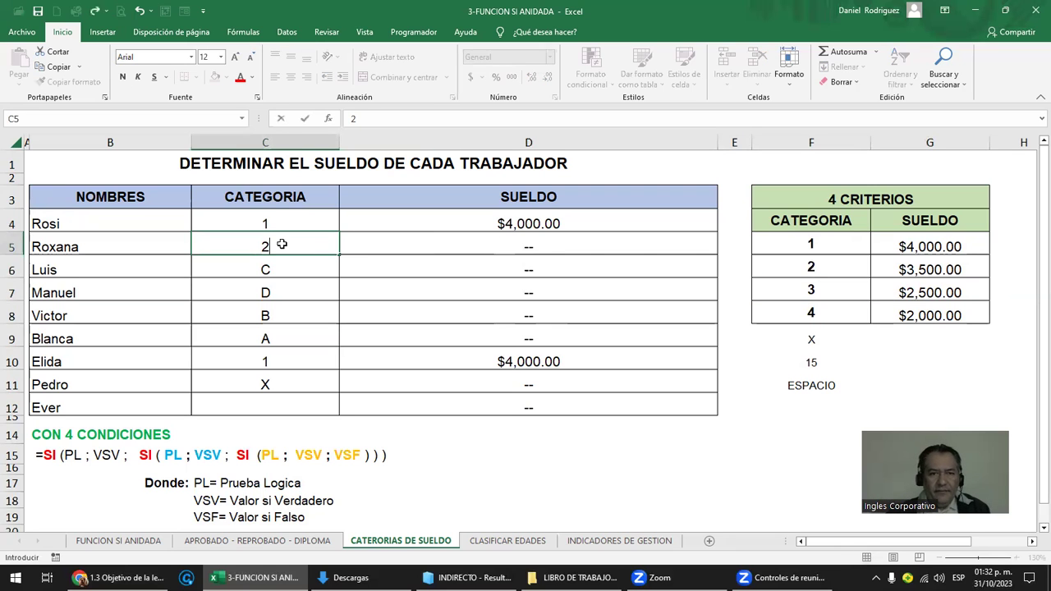
key(Return)
text(3)
key(Return)
text(4)
key(Return)
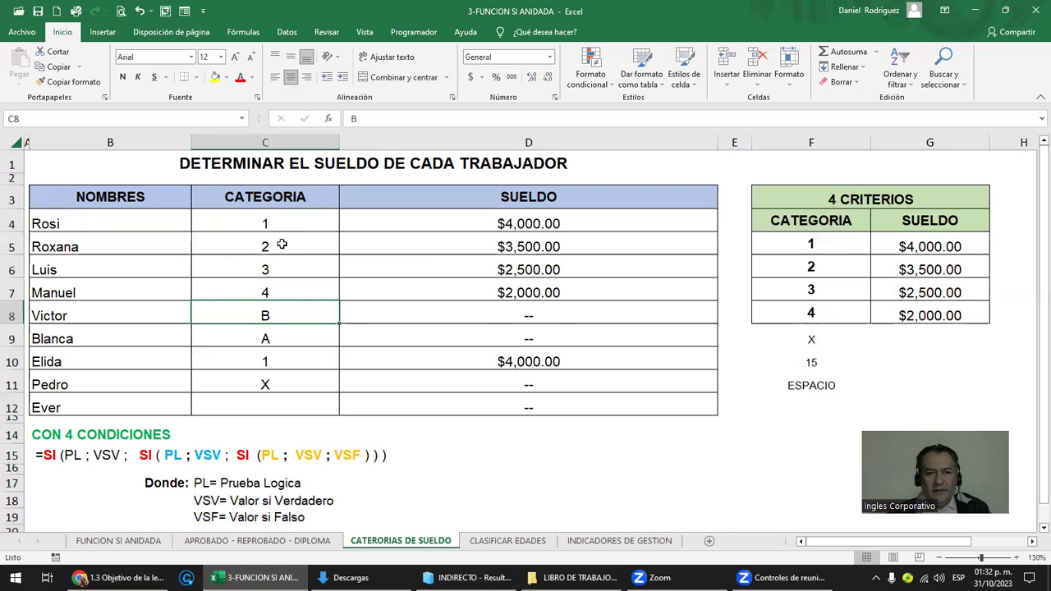
text(1)
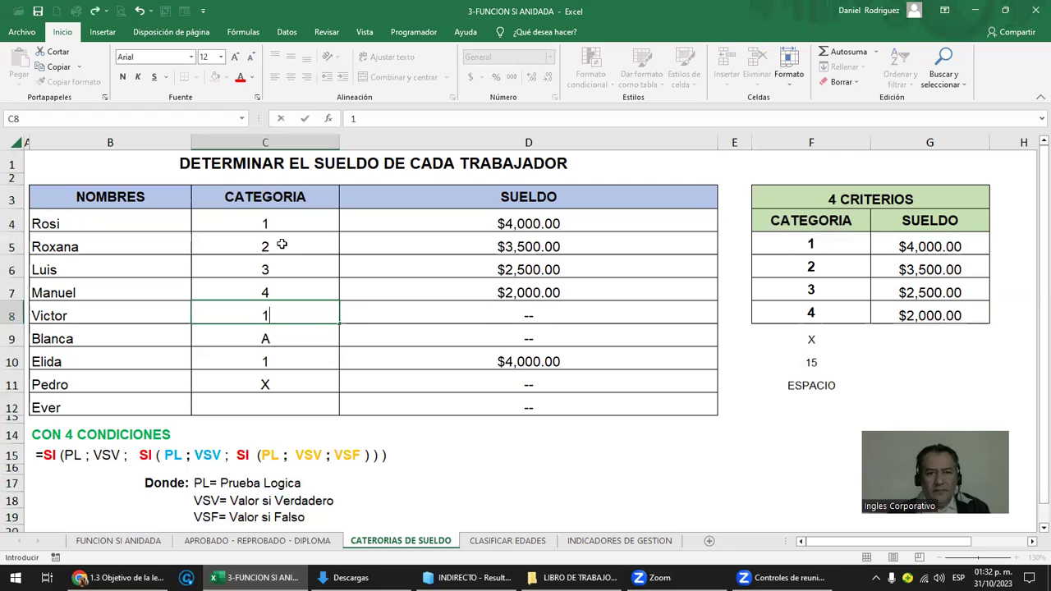
key(Return)
Enter category A for the last four workers in C9:C12
text(A)
key(Return)
text(A)
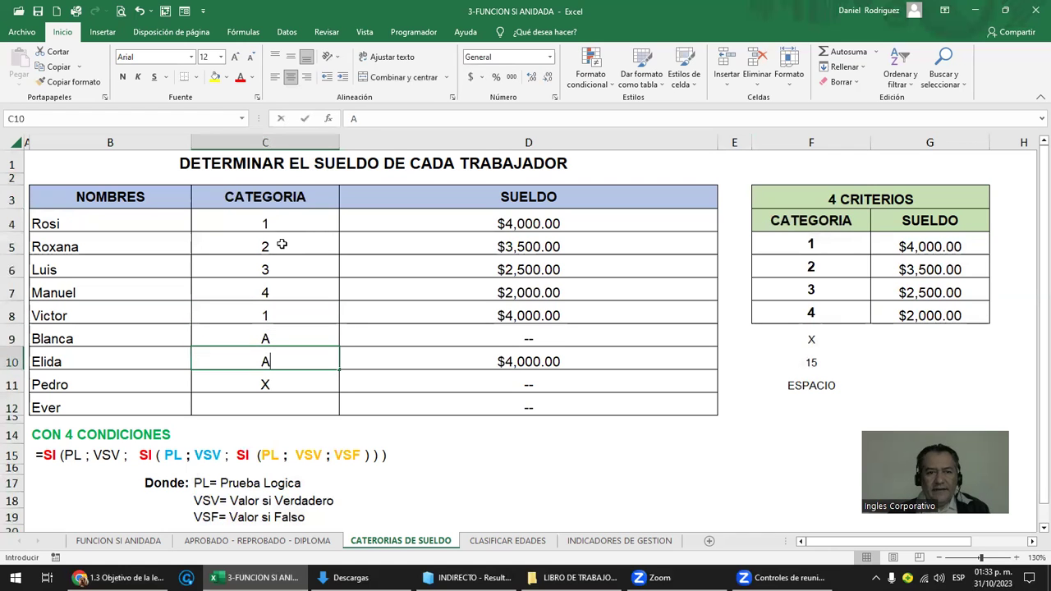
key(Return)
text(A)
key(Return)
text(A)
key(Tab)
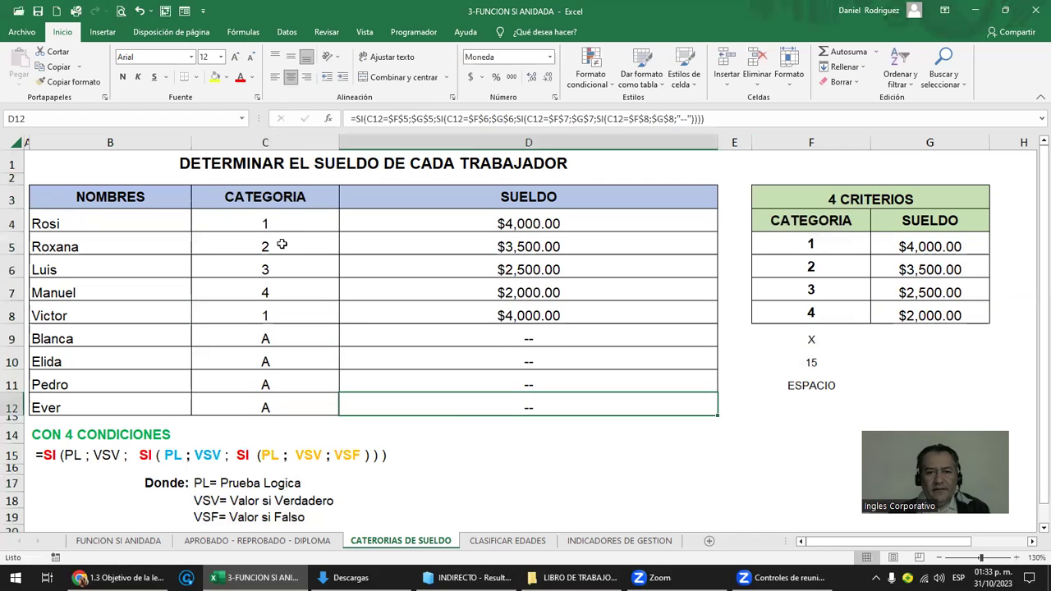
Compare the criteria categories with the workers' CATEGORIA values C4:C12
key(Up)
drag(796, 247, 815, 316)
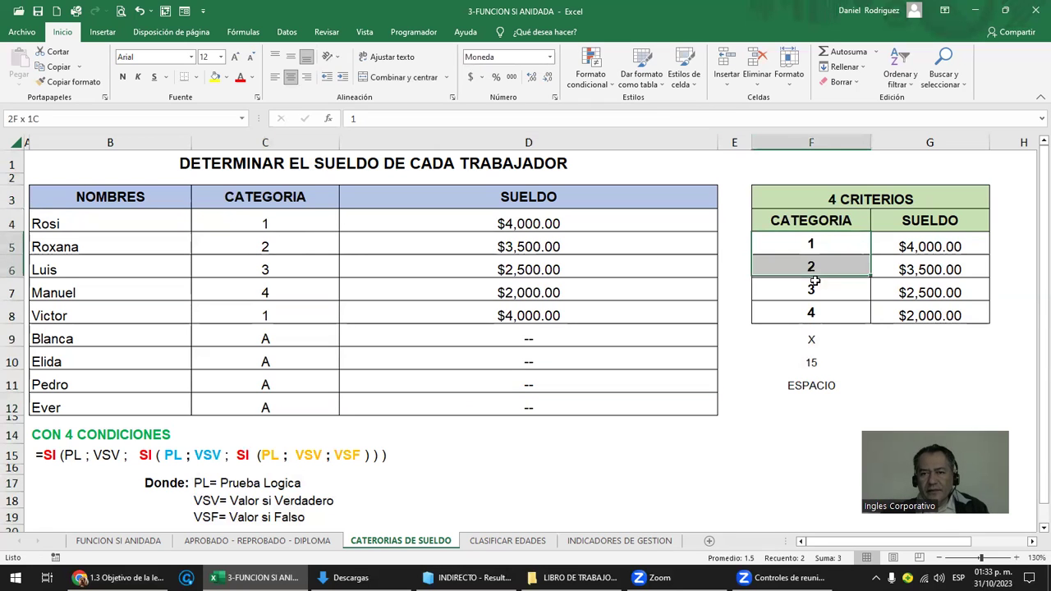
drag(284, 230, 297, 410)
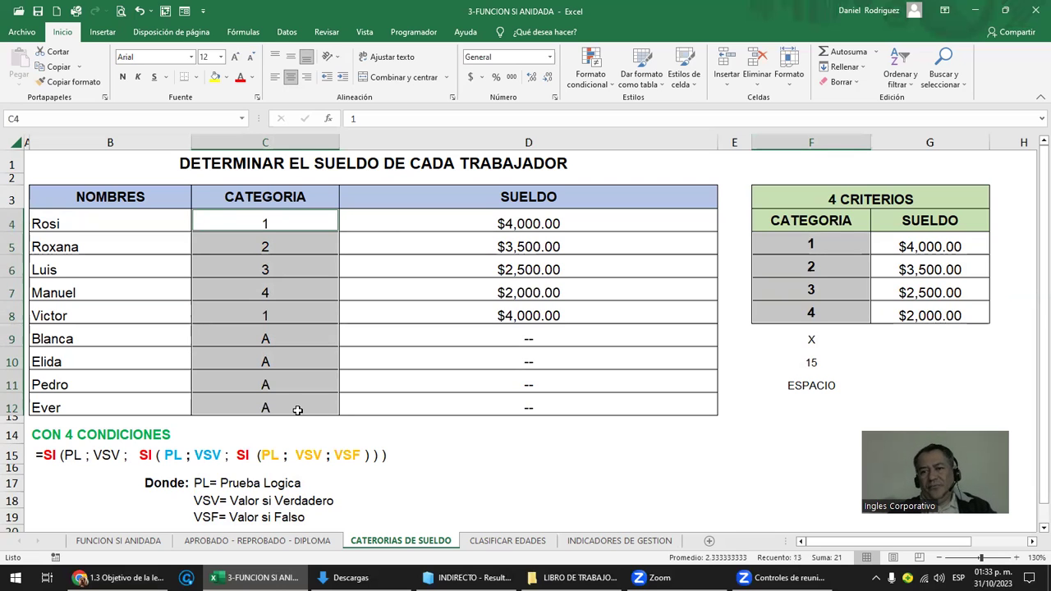
click(785, 255)
click(541, 218)
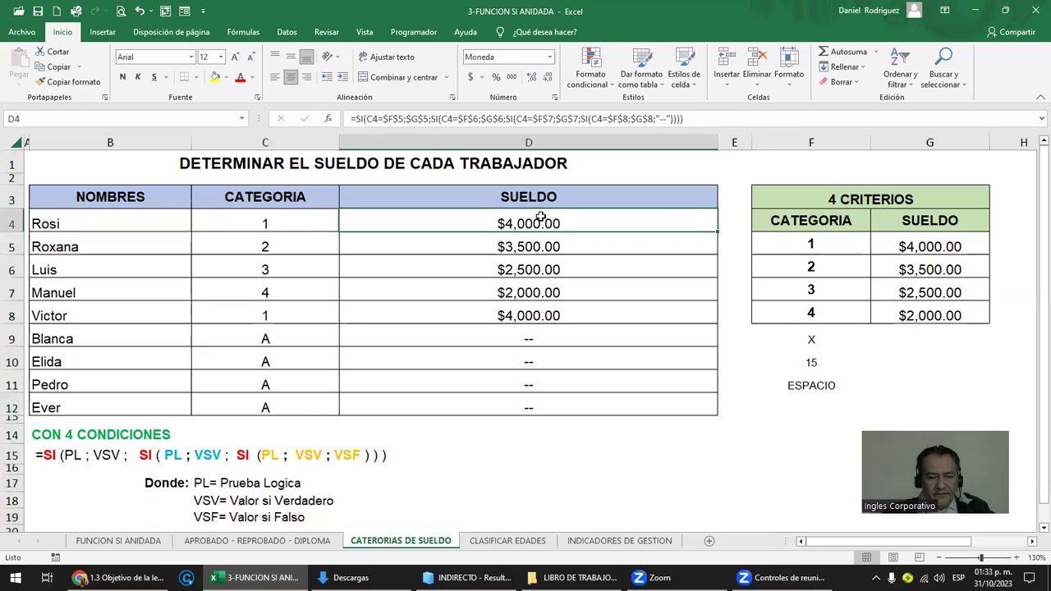
double_click(540, 218)
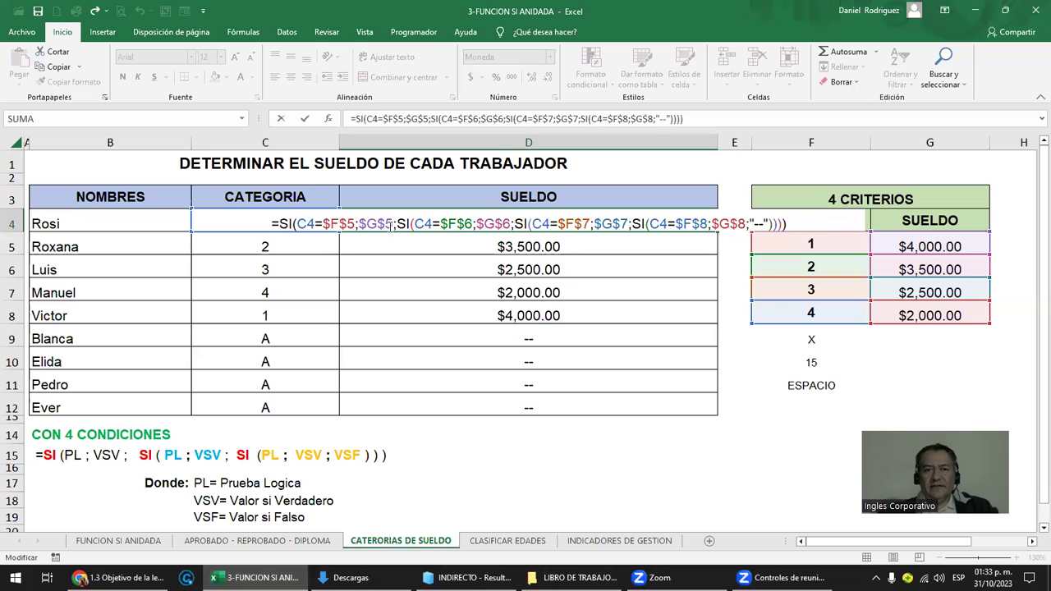
key(ctrl+Return)
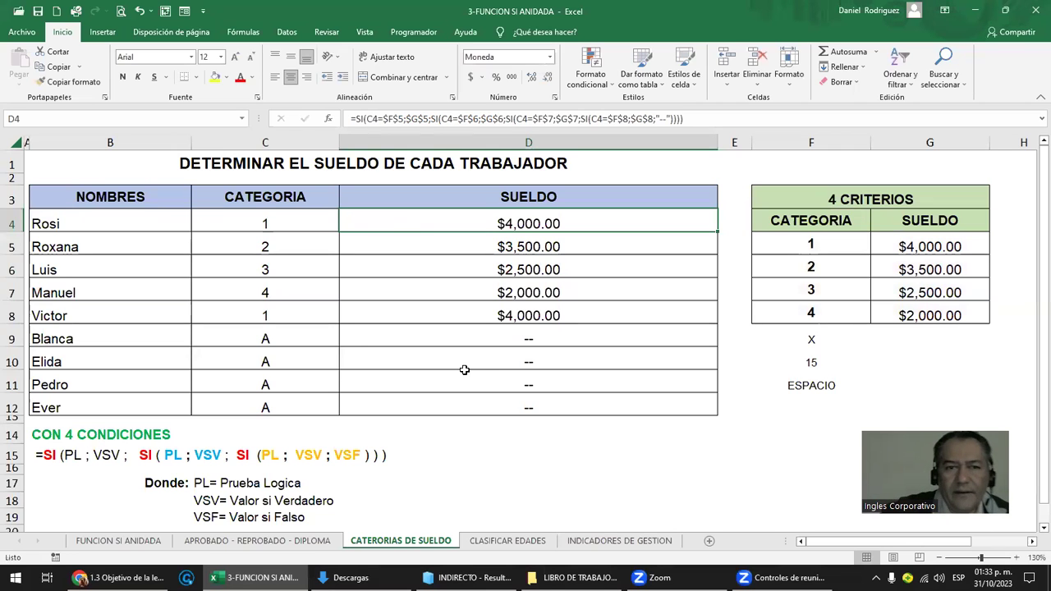
Change the criteria categories in F5:F8 to A, B, C and D, fixing the C entry
click(822, 247)
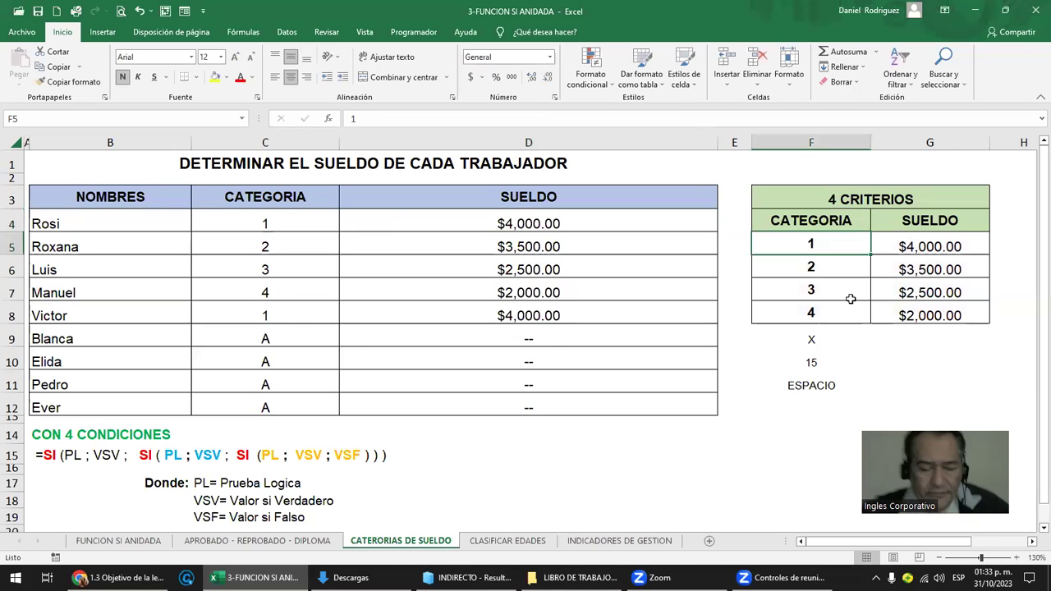
text(A)
key(Return)
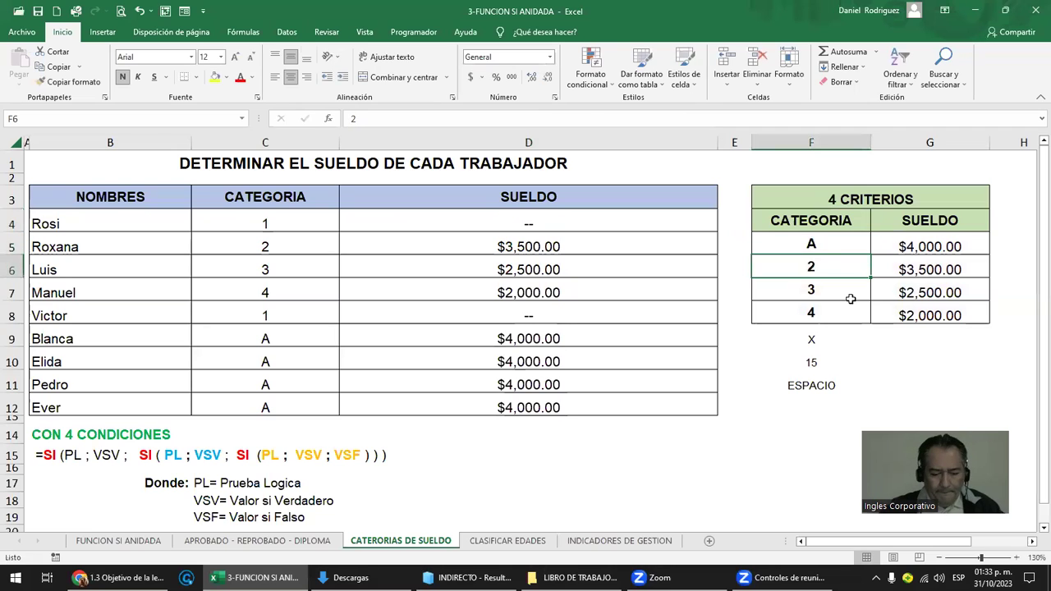
text(B)
key(Return)
text(C)
key(Return)
text(D)
key(Return)
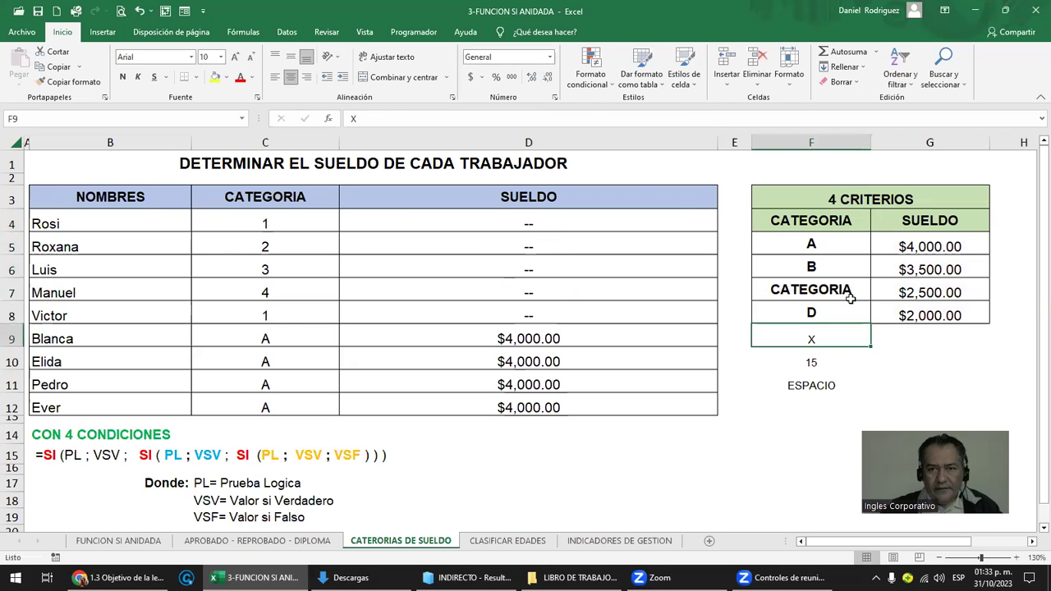
click(852, 295)
text(C)
key(Delete)
key(Return)
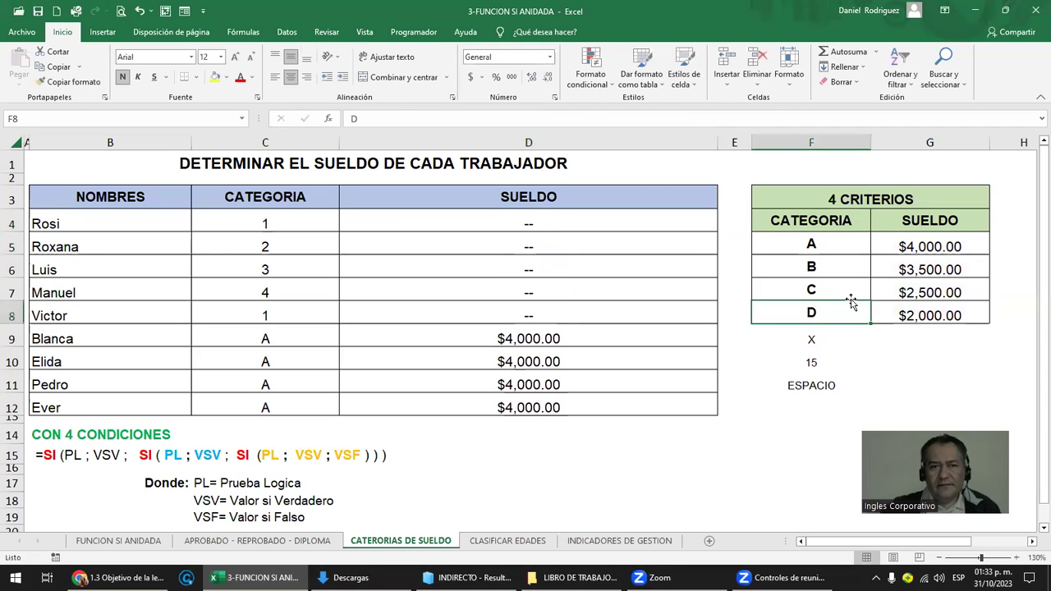
Re-enter worker categories as A, B, C, D, A, B, X, 1 and clear C12
click(282, 219)
text(A)
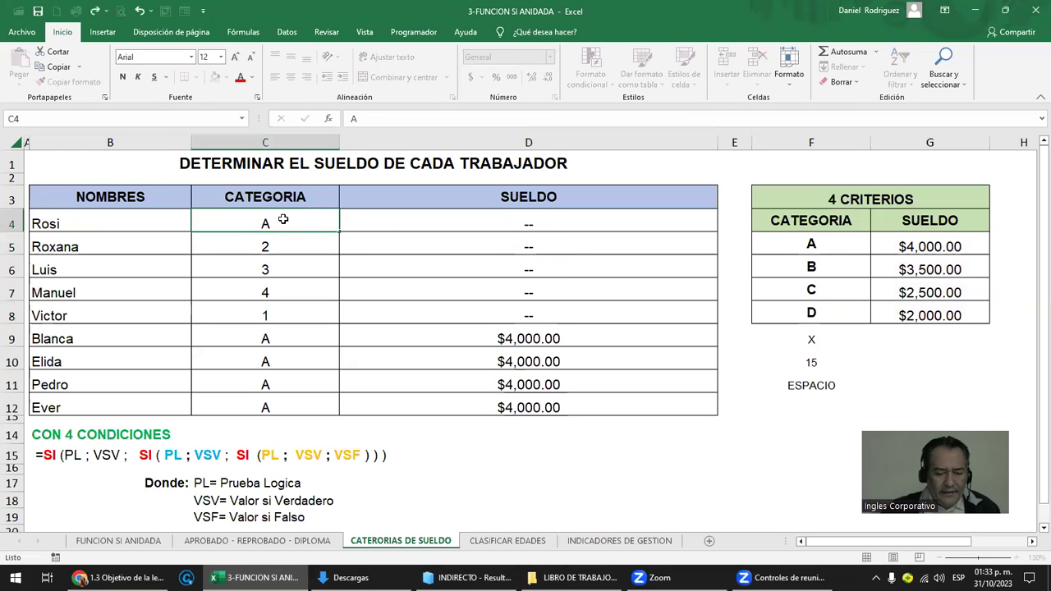
key(Return)
text(B)
key(Return)
text(C)
key(Return)
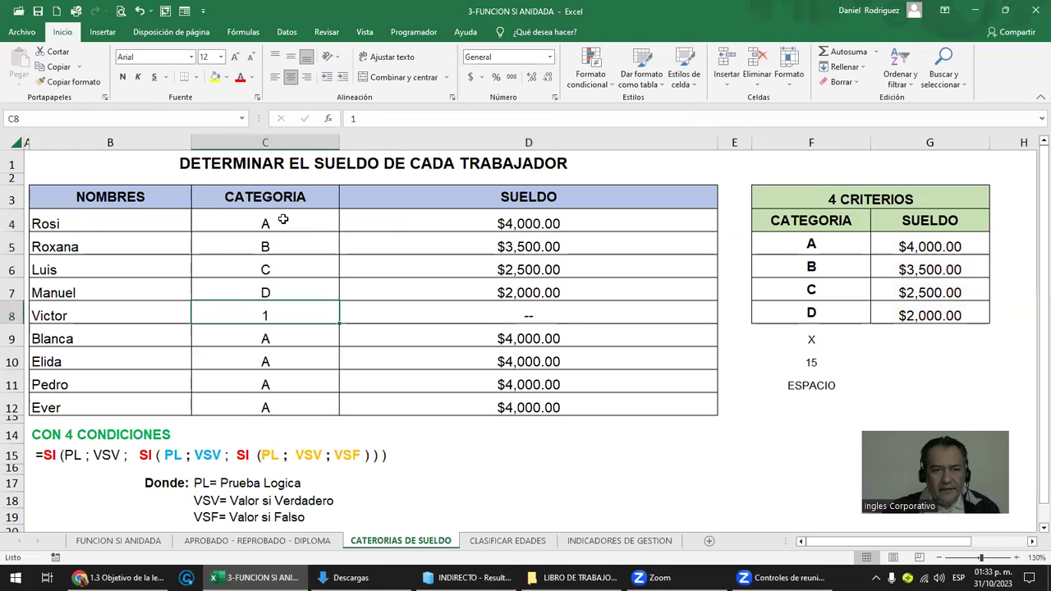
text(A)
key(Return)
text(B)
key(Return)
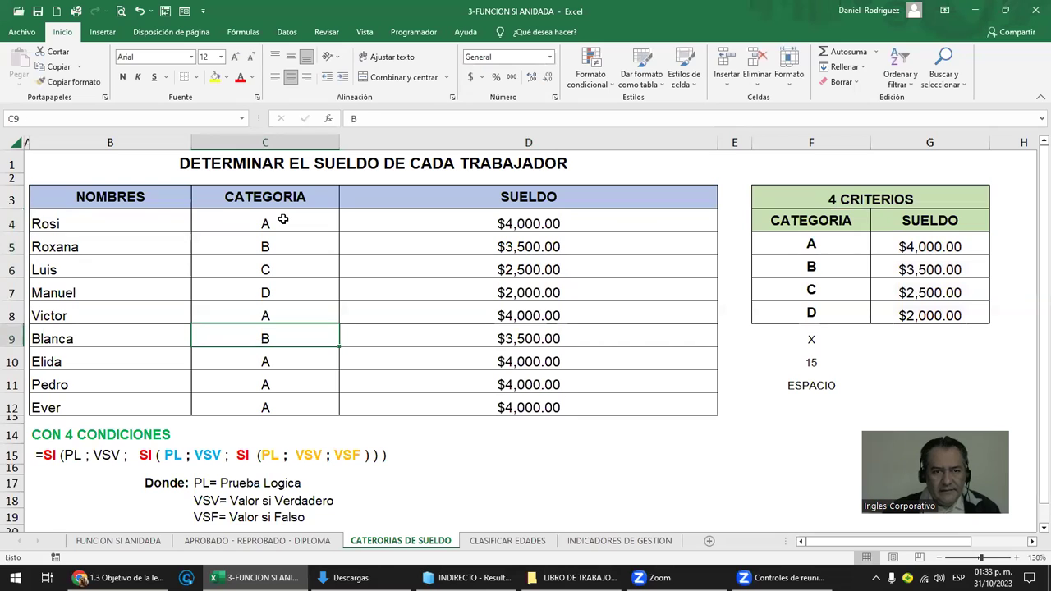
text(C)
key(Return)
text(D)
key(Return)
key(Up)
text(1)
key(Return)
key(Up)
key(Up)
text(X)
key(Return)
key(Down)
key(Delete)
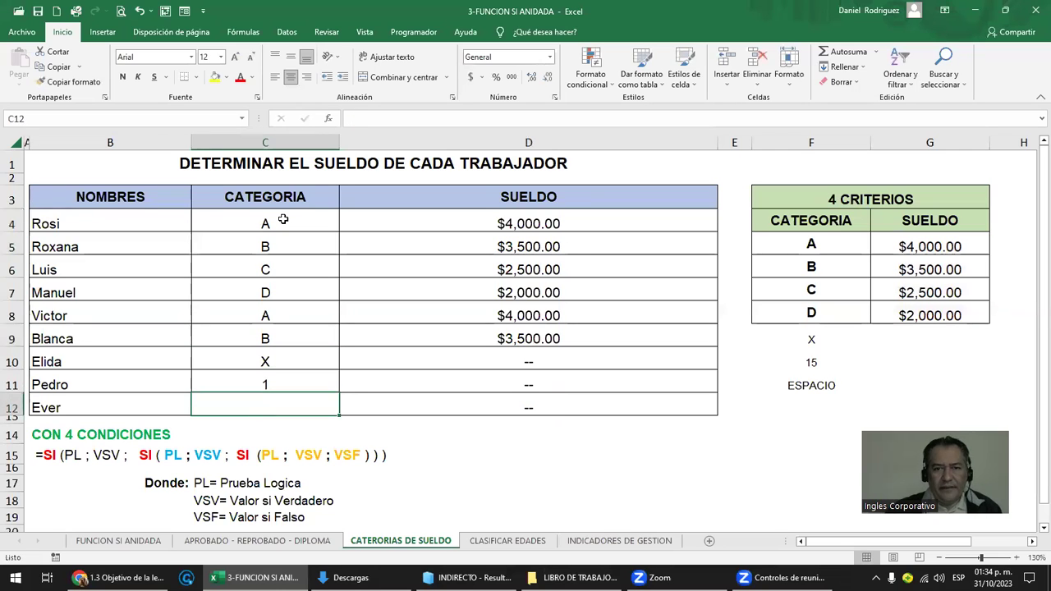
Select the workers' category cells C4:C12
click(839, 247)
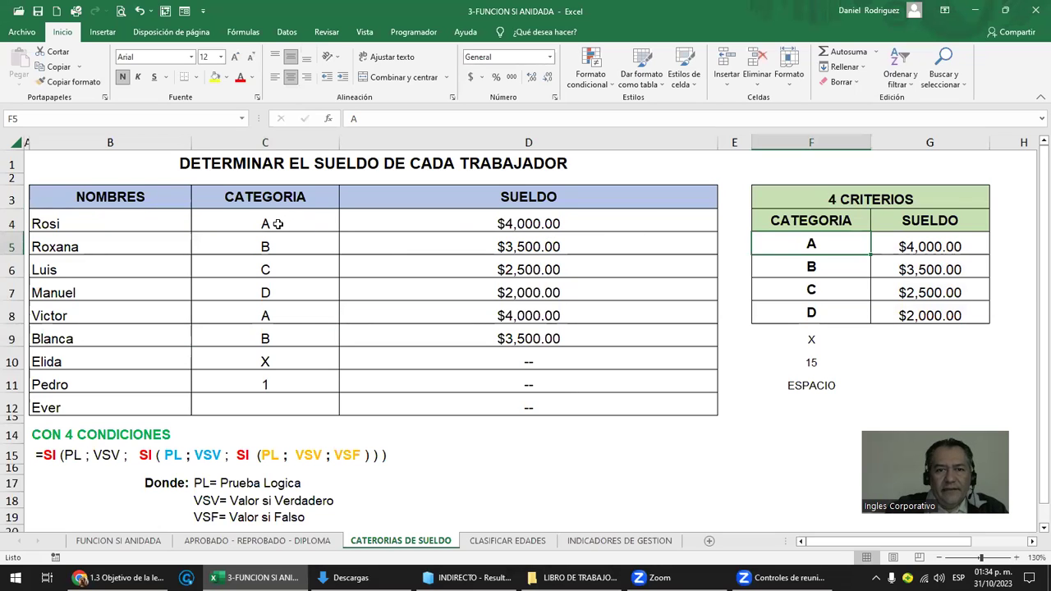
drag(277, 223, 296, 401)
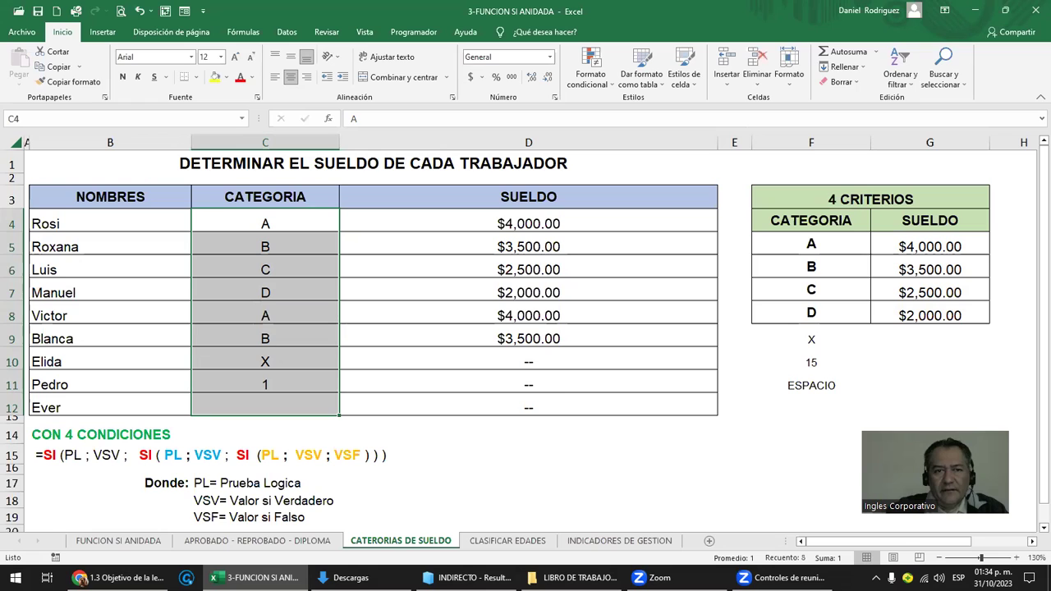
drag(276, 217, 281, 397)
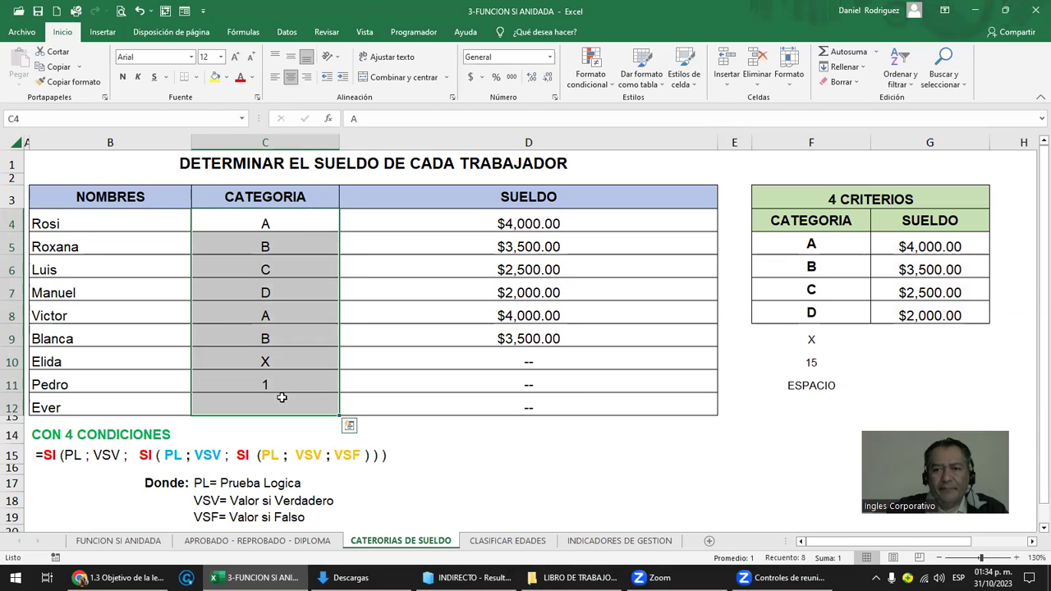
drag(264, 223, 281, 400)
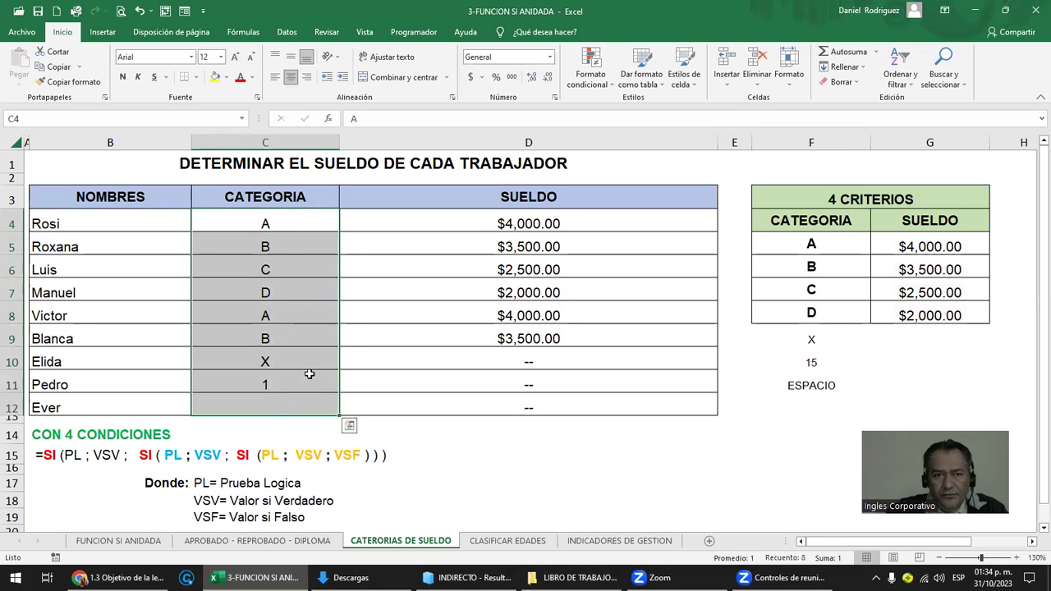
drag(282, 223, 292, 280)
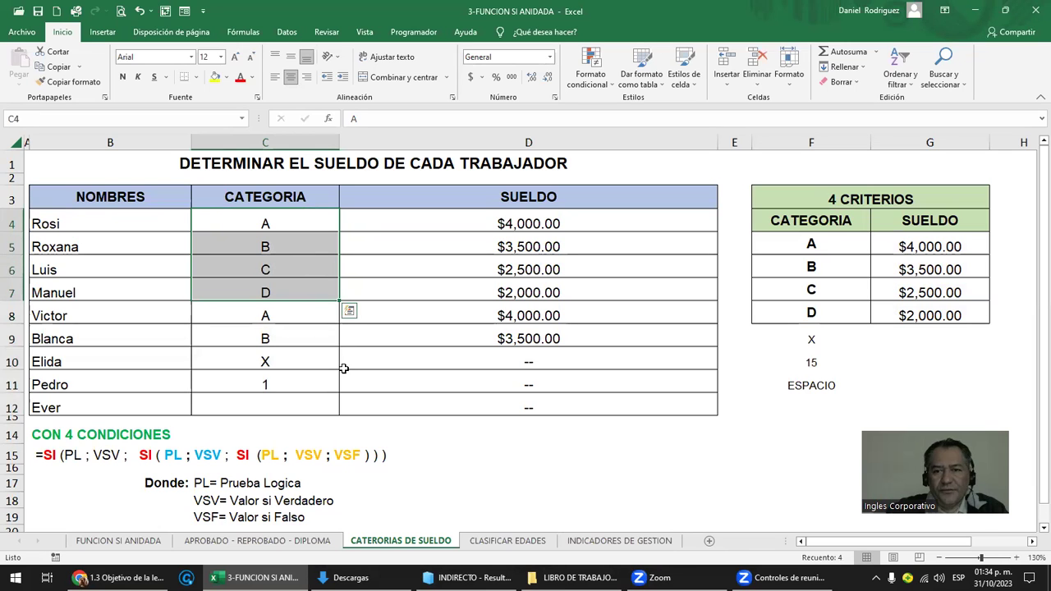
click(293, 216)
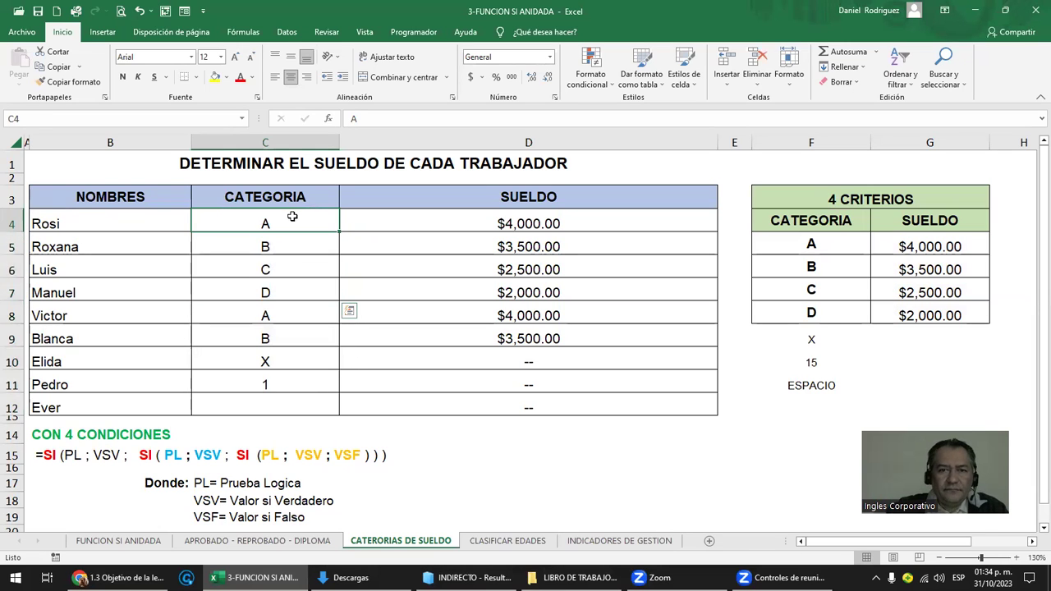
drag(296, 252, 311, 402)
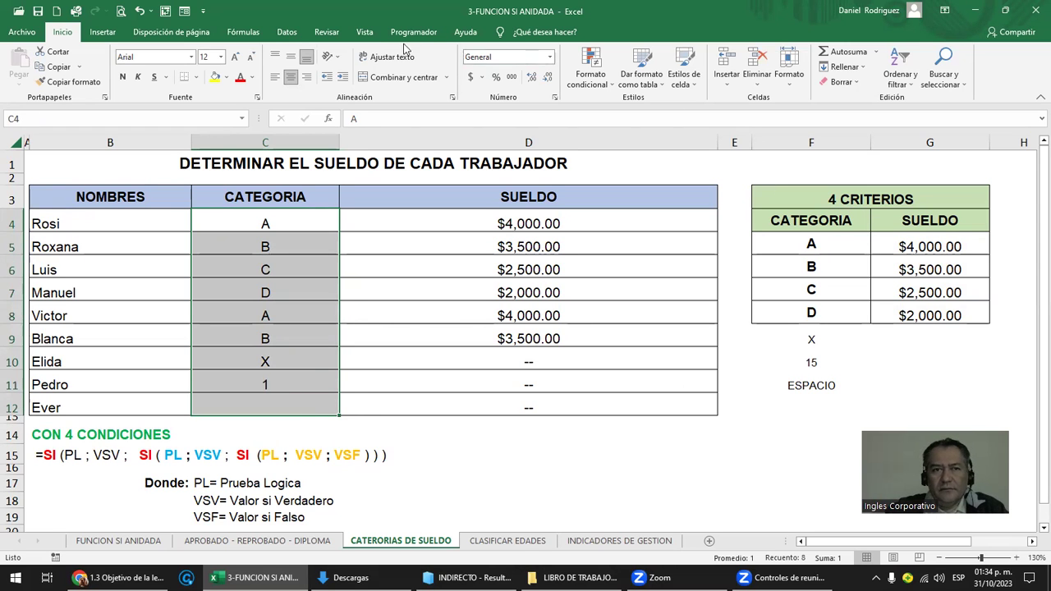
Add a List data validation to C4:C12 with source =$F$5:$F$8
click(287, 32)
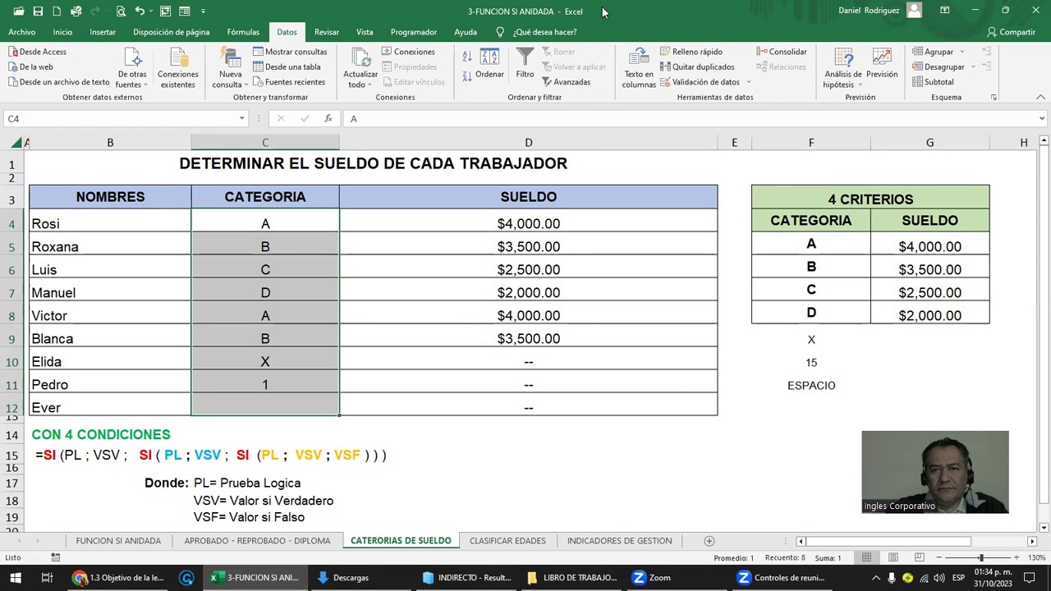
click(703, 83)
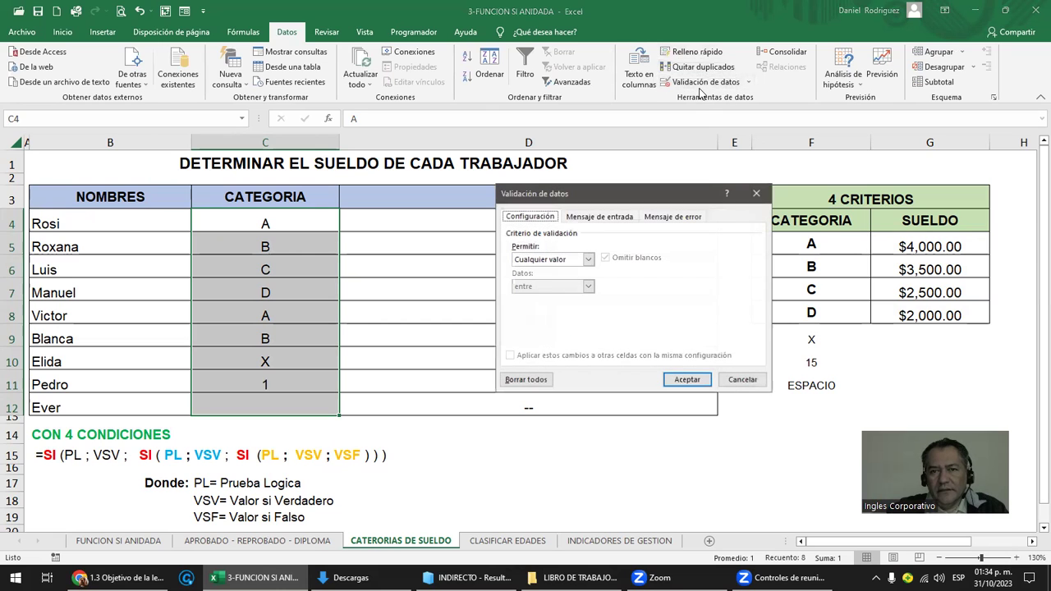
click(588, 259)
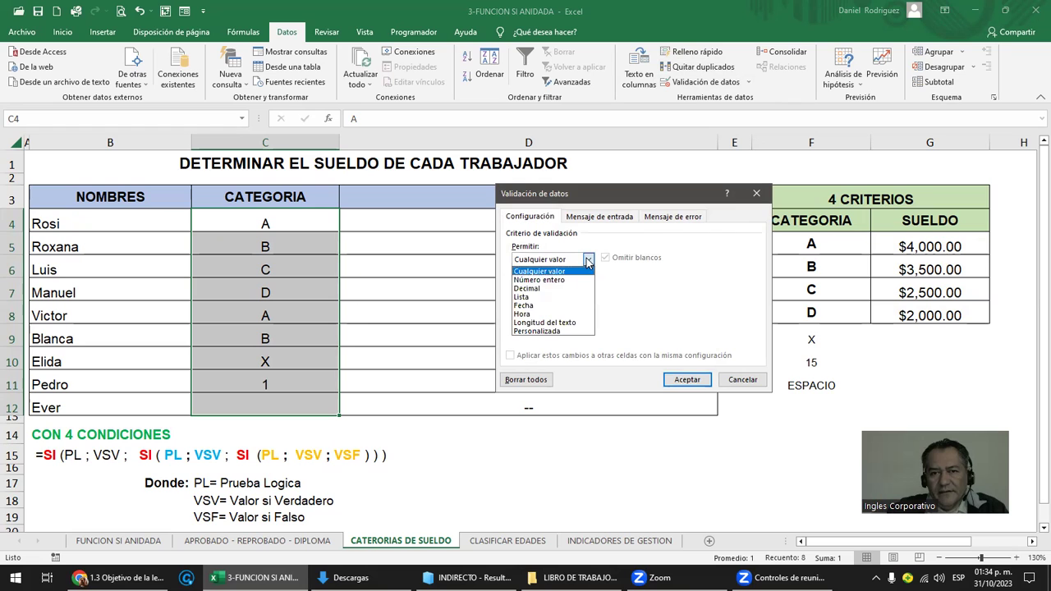
click(542, 299)
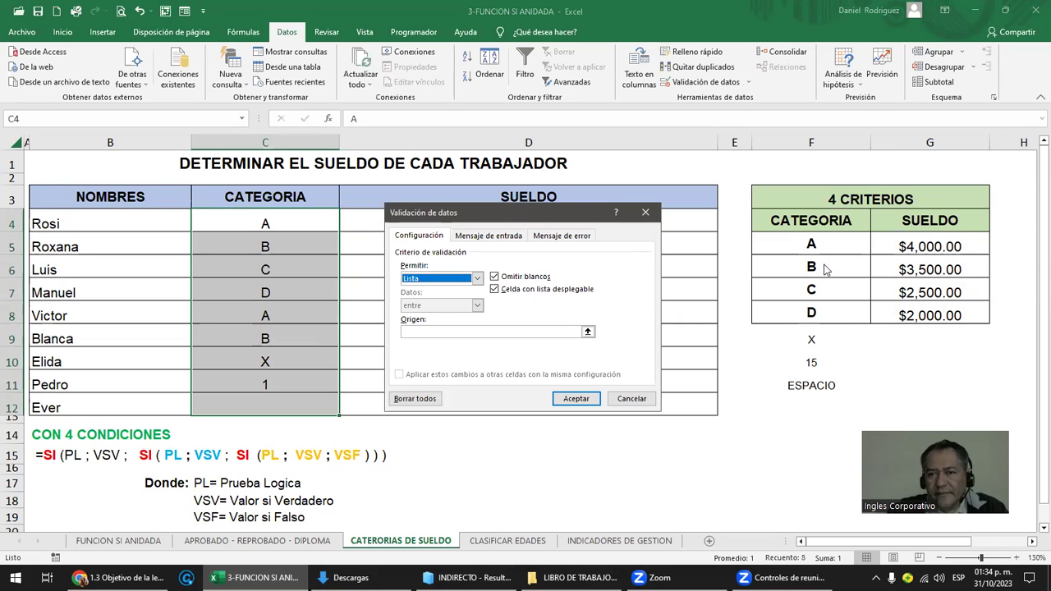
click(492, 331)
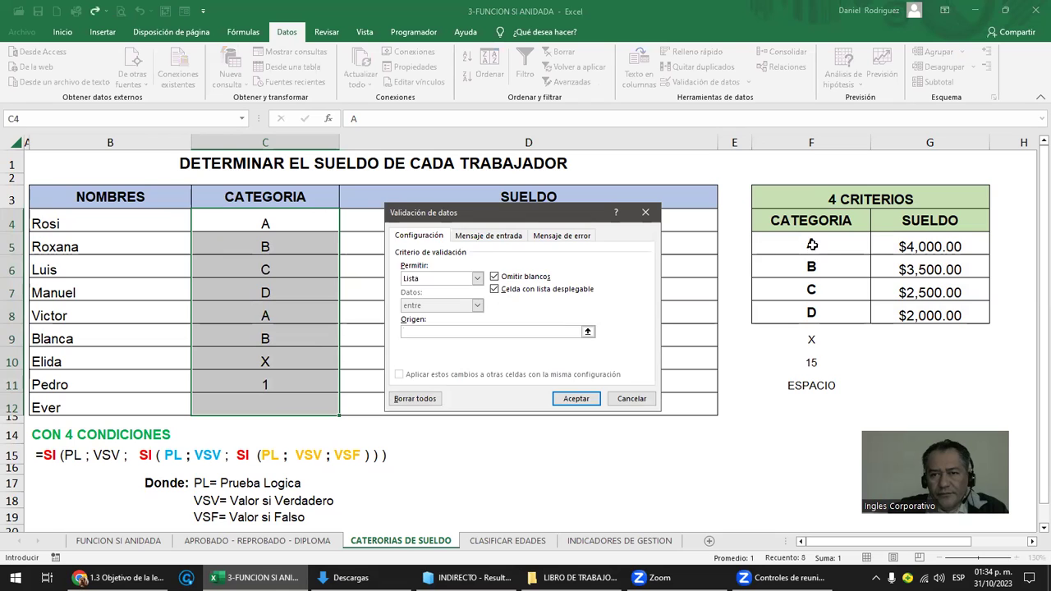
drag(811, 244, 795, 316)
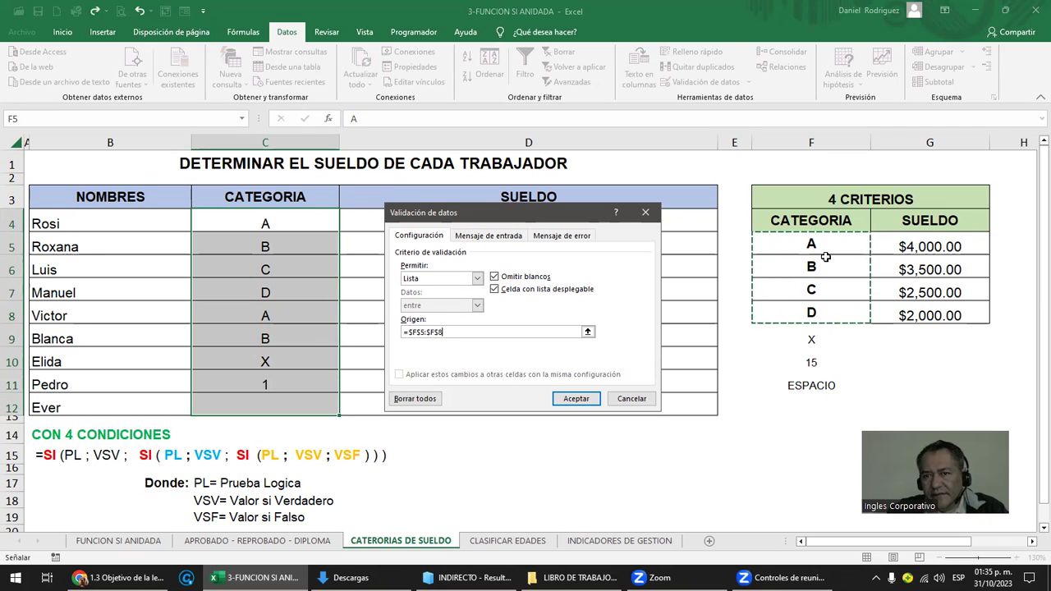
click(577, 399)
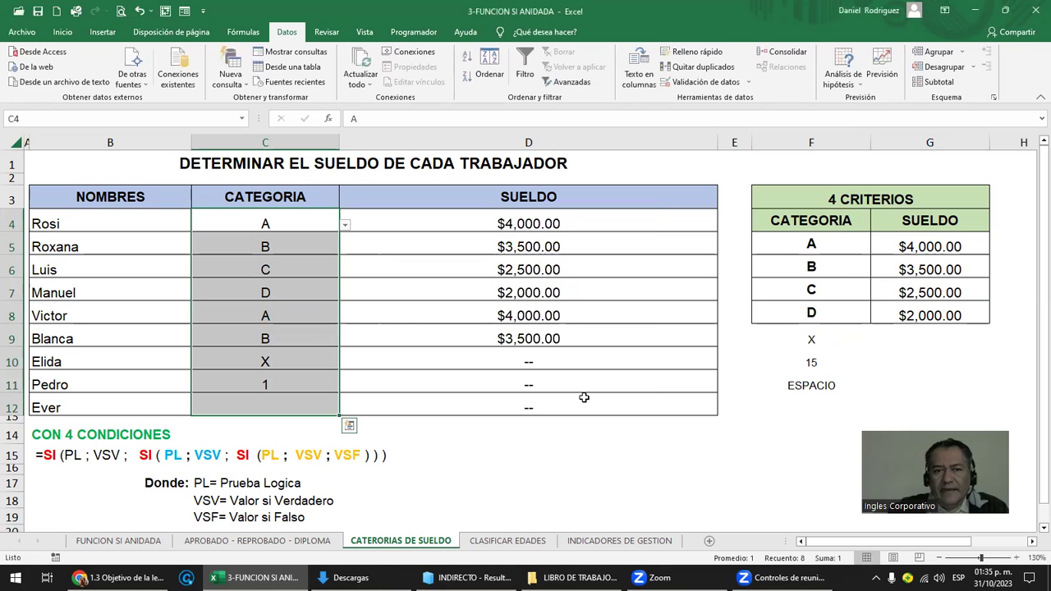
Replace the criteria categories A–D in F5:F8 with 1, 2, 3 and 4
click(306, 228)
click(346, 228)
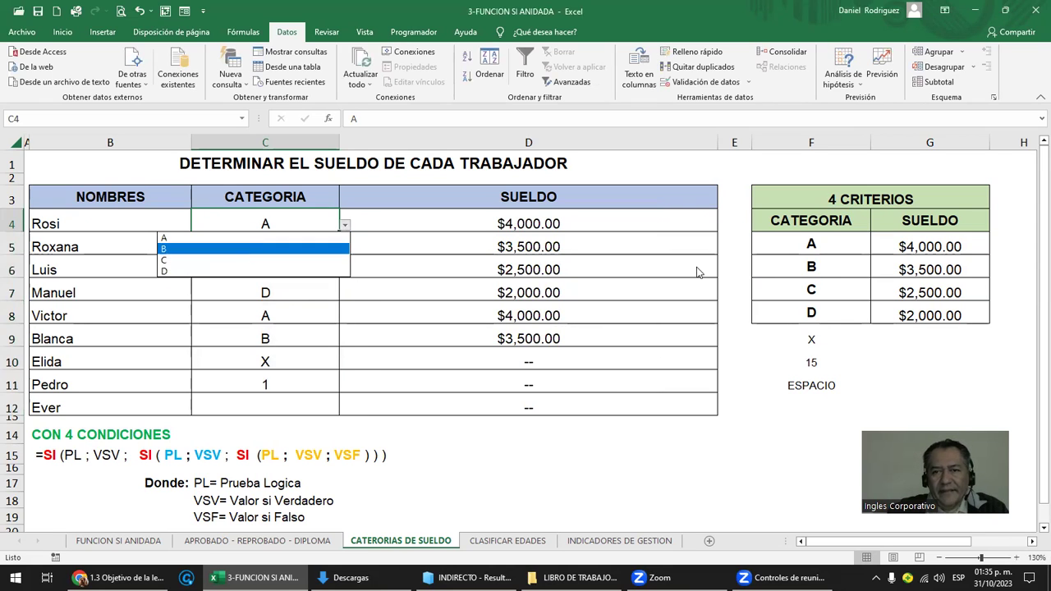
key(Escape)
click(826, 245)
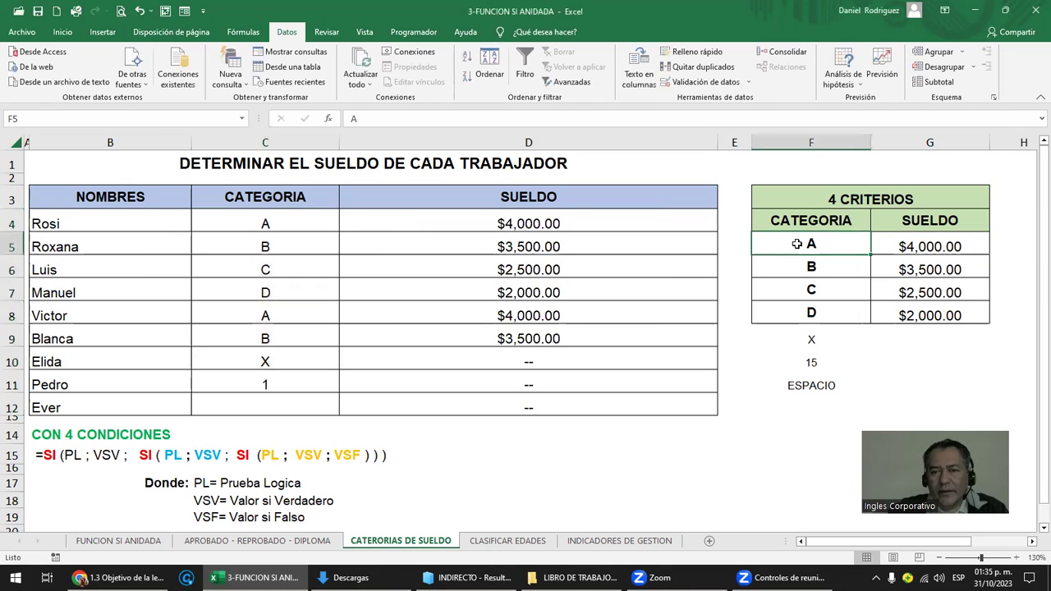
text(1)
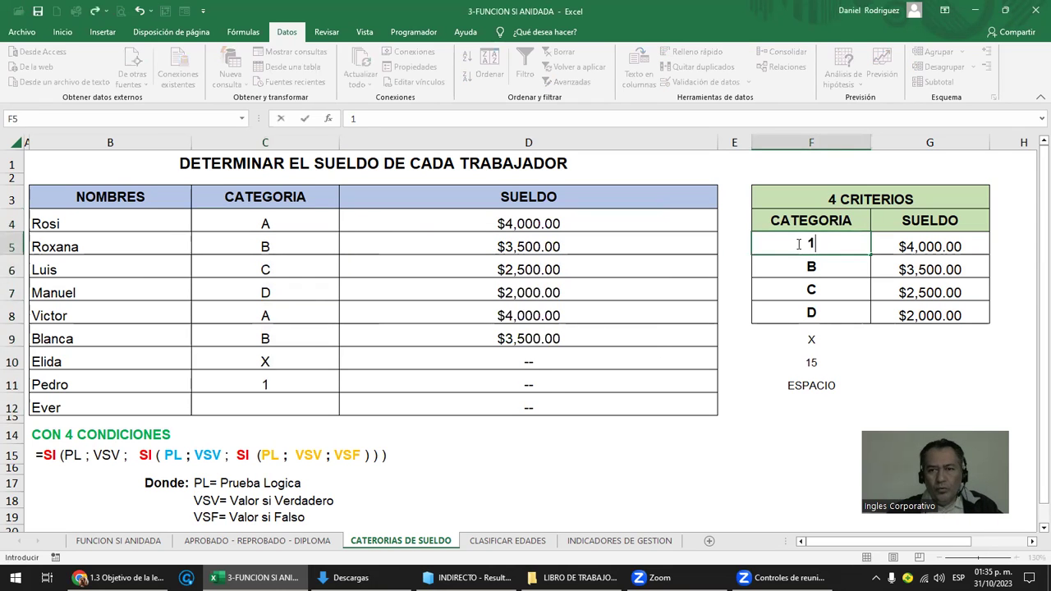
key(Return)
text(2)
key(Return)
text(3)
key(Return)
text(4)
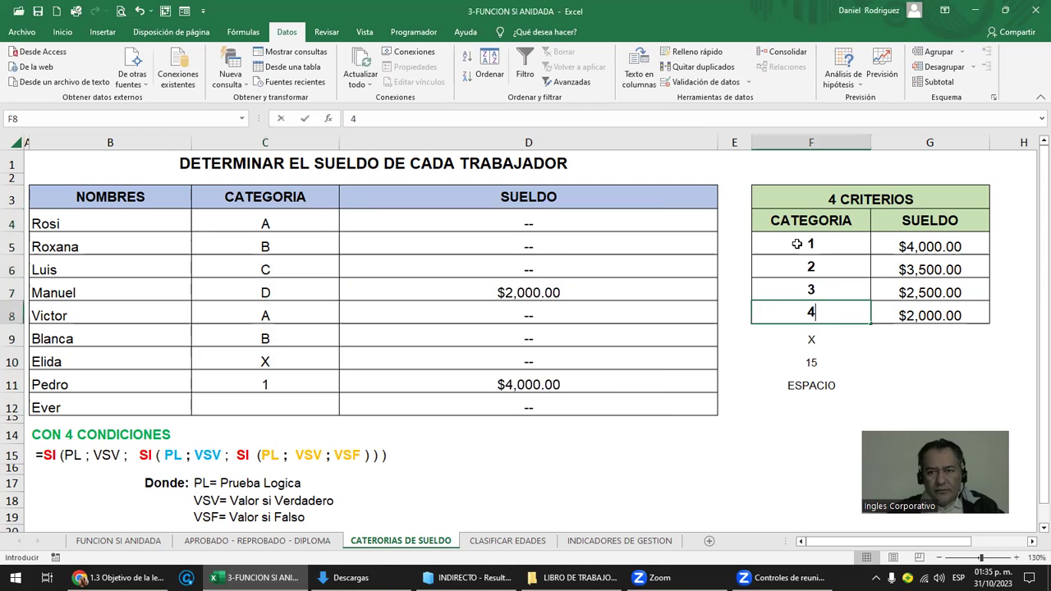
key(Return)
Check that C4's dropdown now lists 1–4 and review D4's nested SI formula
click(268, 227)
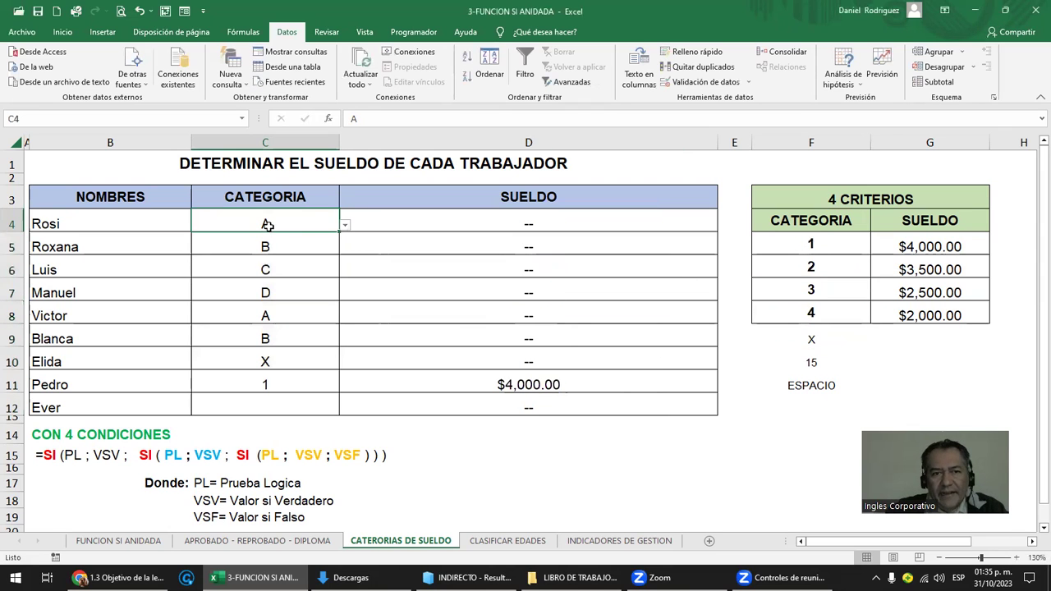
click(344, 226)
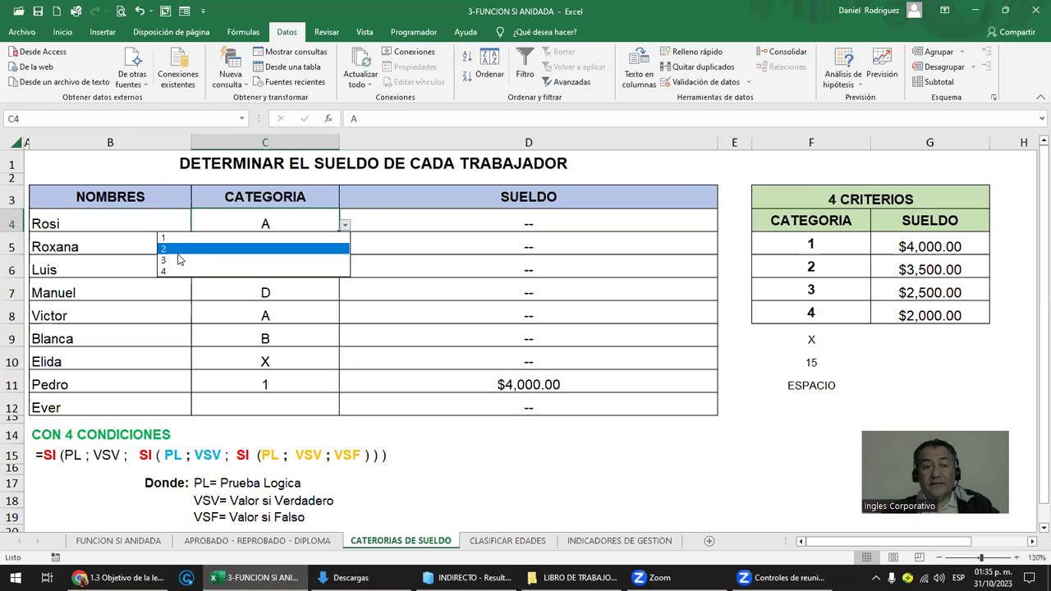
click(544, 224)
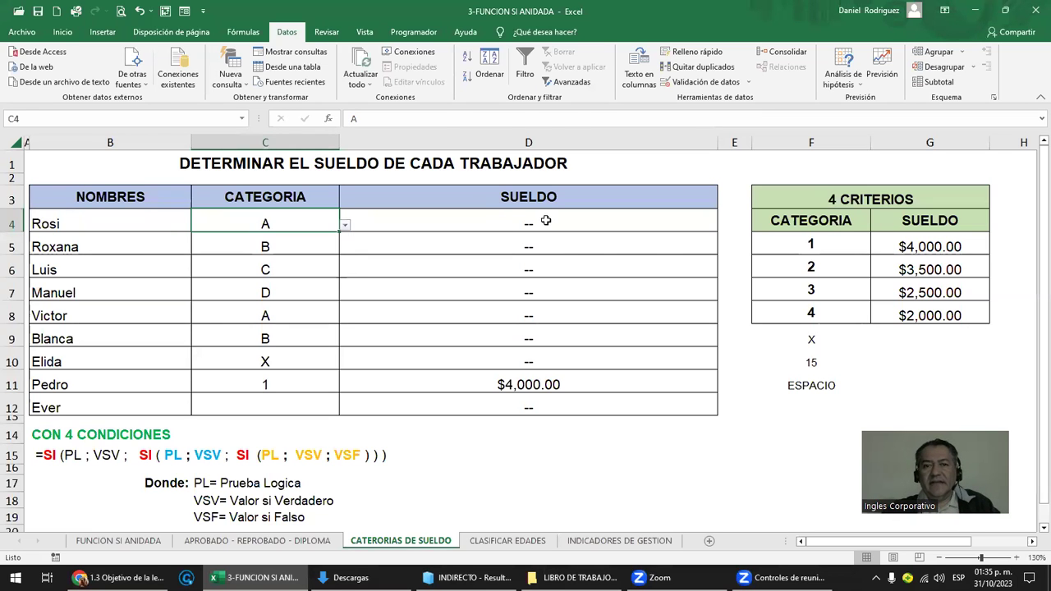
double_click(544, 224)
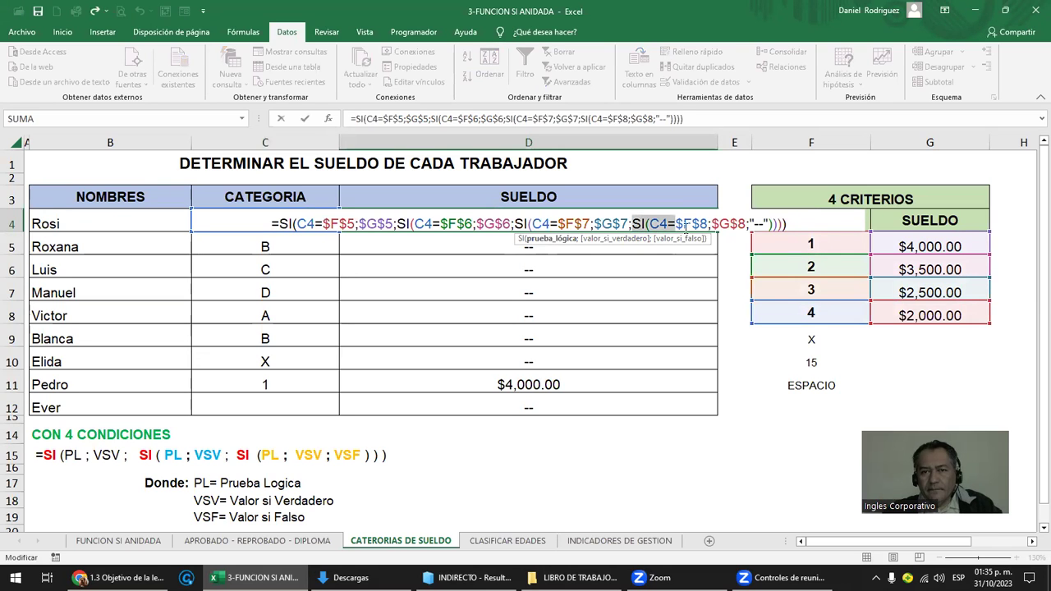
drag(634, 223, 785, 223)
key(Escape)
Inspect the worker category values in C4:C12, including X in C10
click(267, 221)
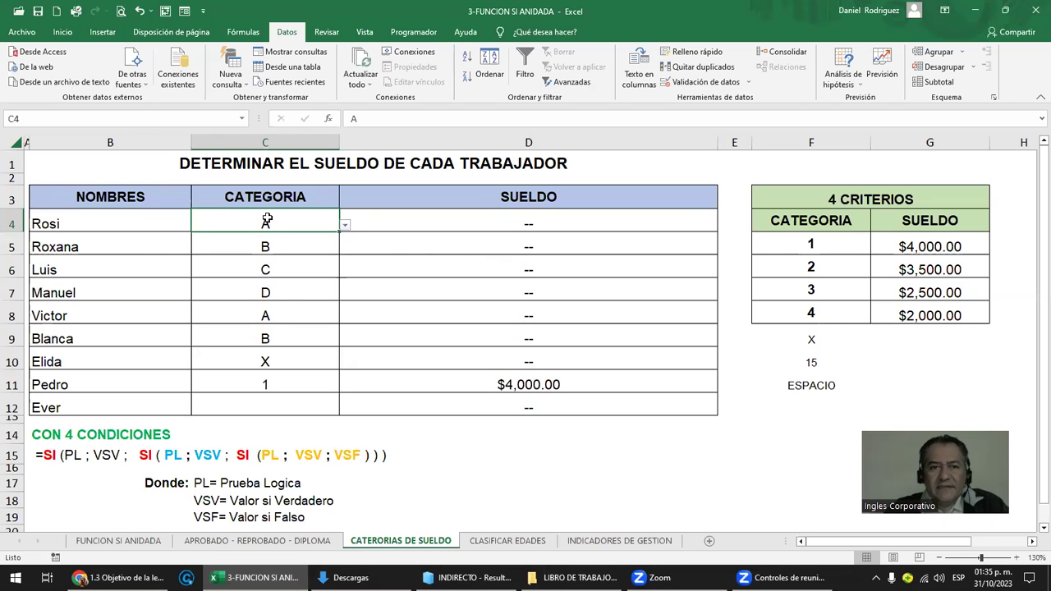
click(270, 385)
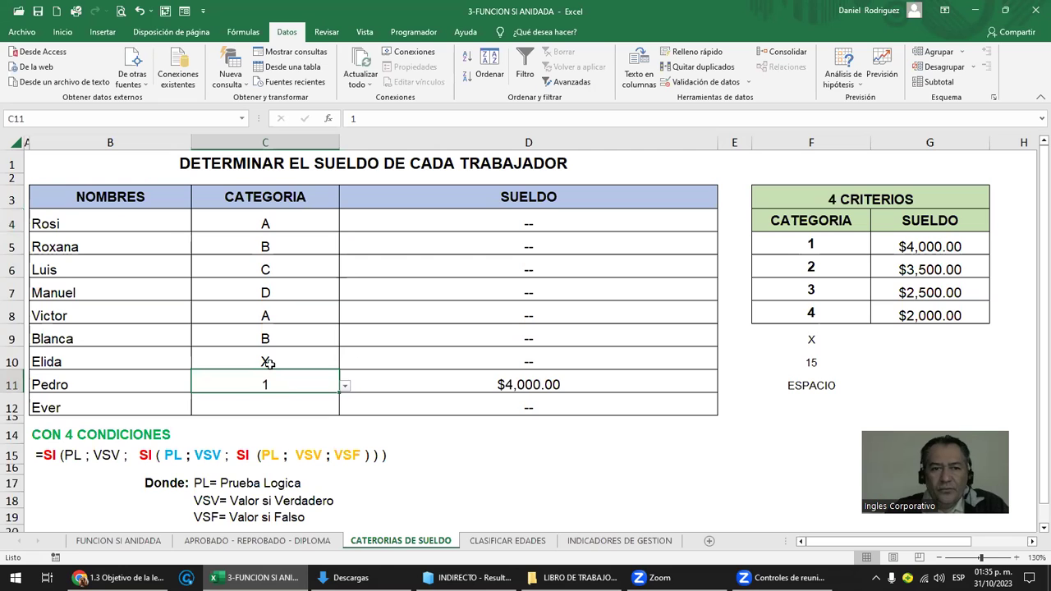
click(268, 362)
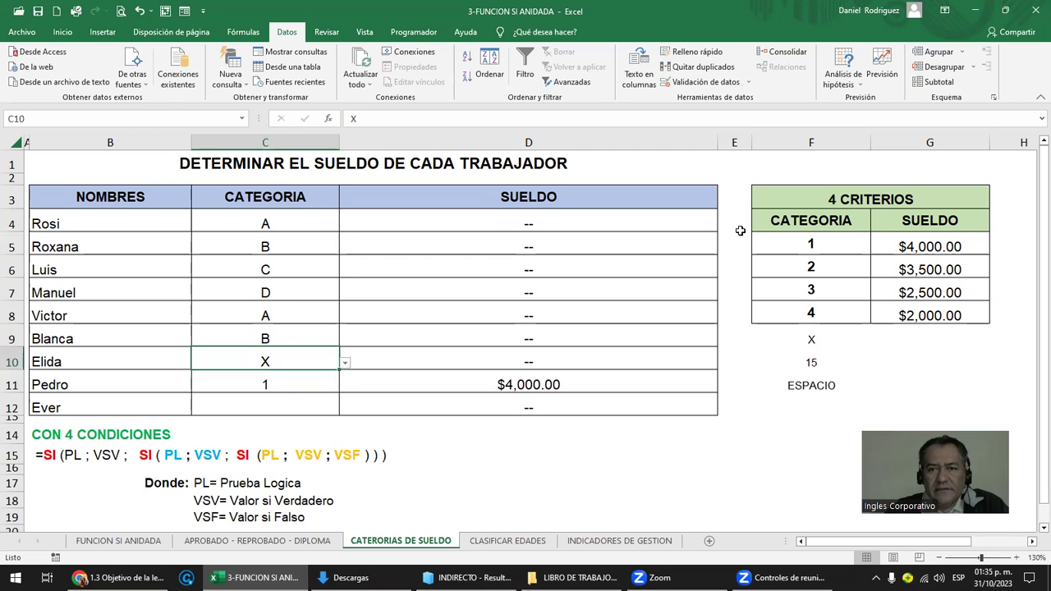
drag(262, 220, 265, 362)
click(280, 217)
mouse_move(269, 222)
mouse_down()
mouse_move(264, 404)
mouse_move(276, 389)
mouse_up()
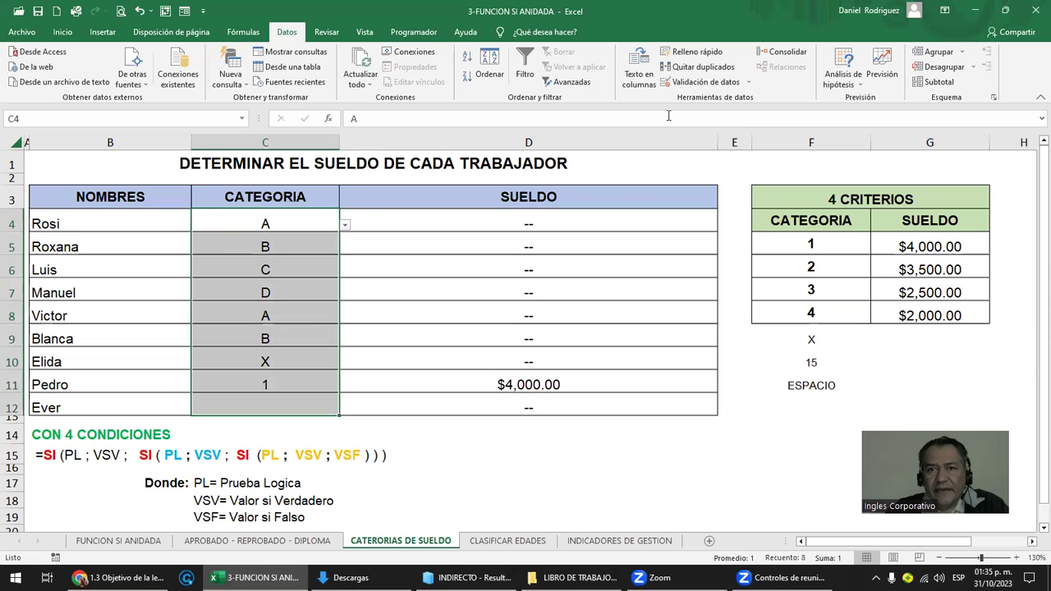
Circle the invalid category entries using Data Validation's Circle Invalid Data
click(704, 83)
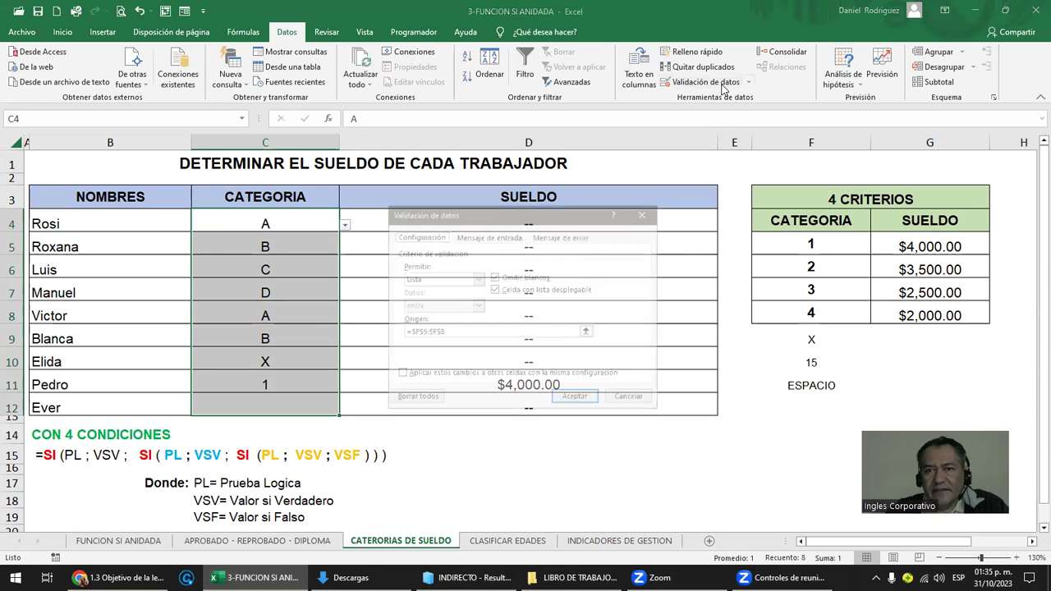
click(645, 212)
click(749, 82)
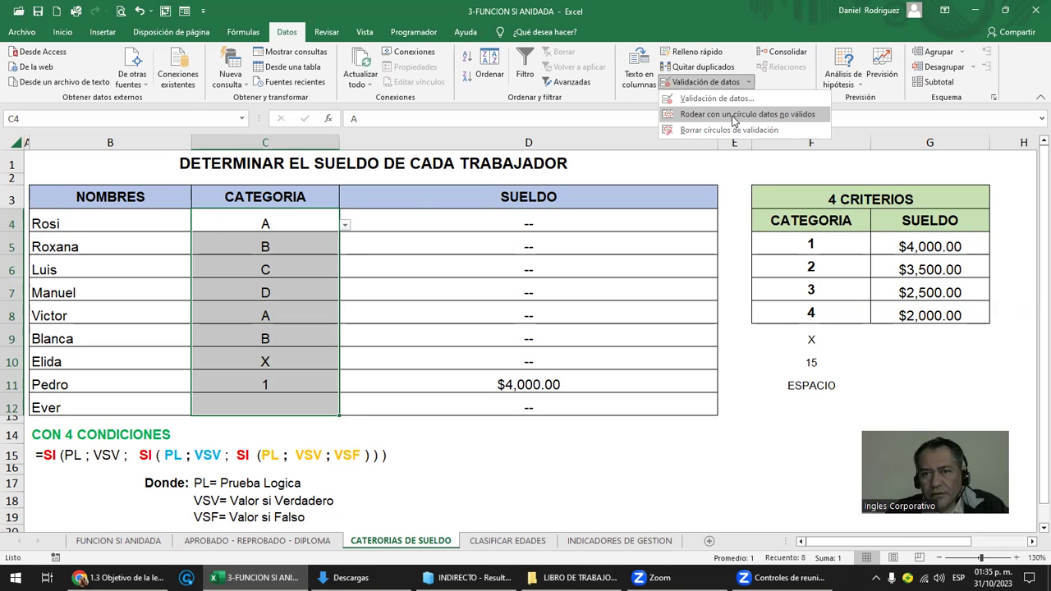
click(734, 115)
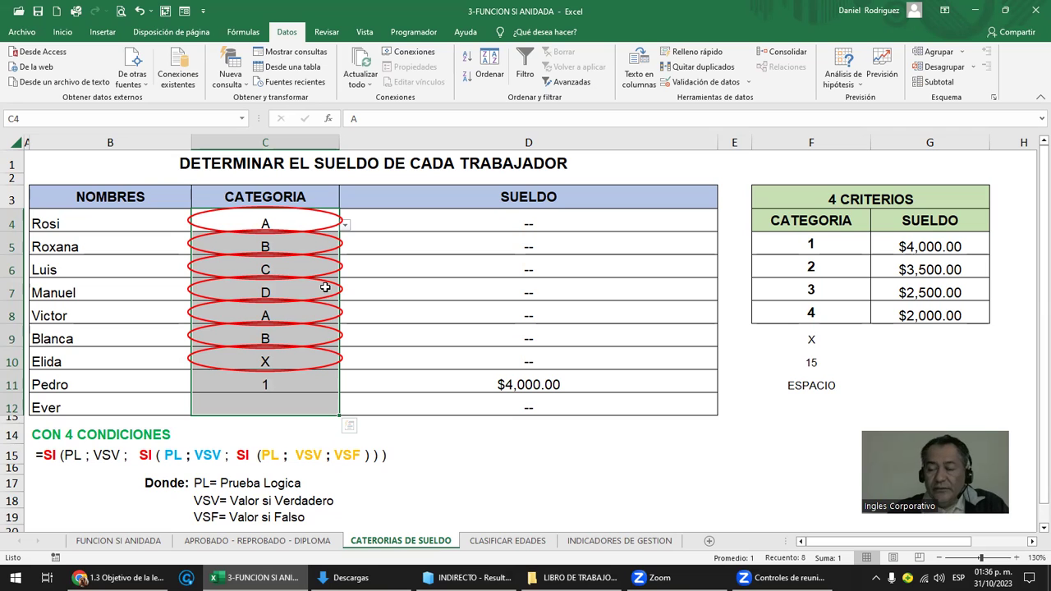
click(748, 83)
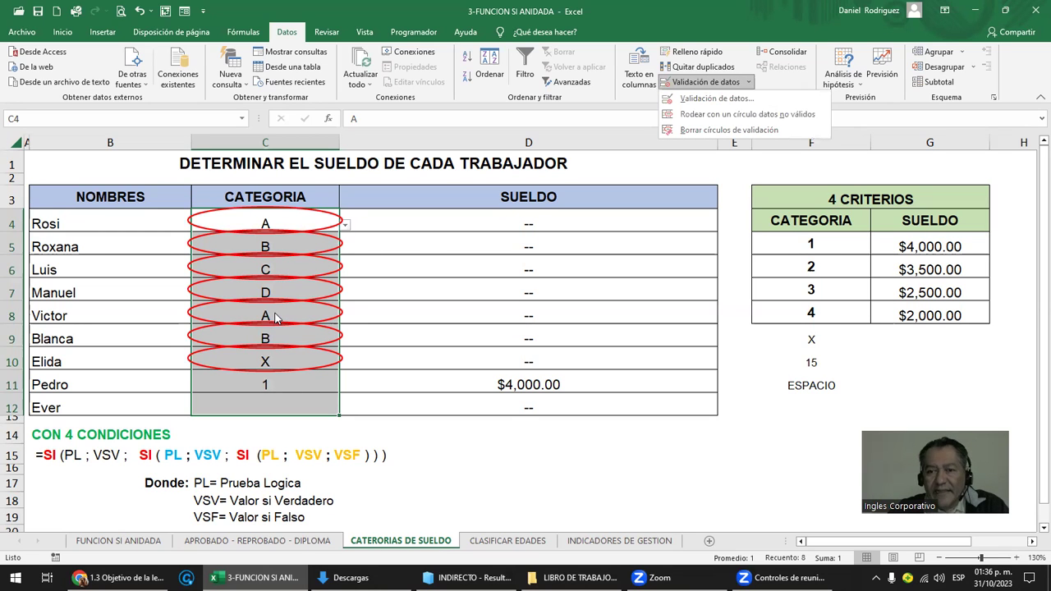
click(277, 318)
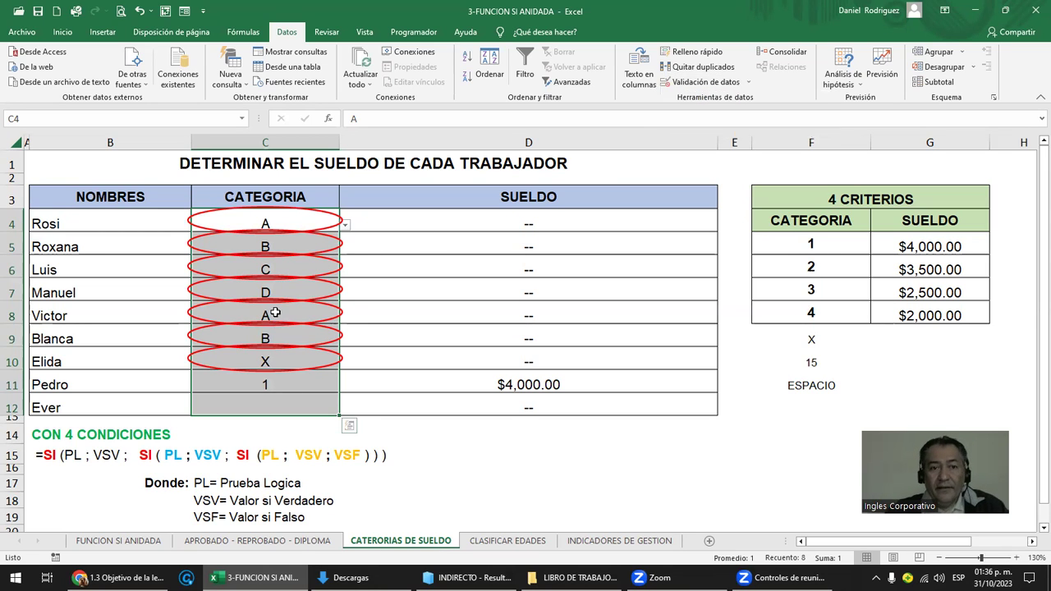
Enter category 2 in C4 after the value B is rejected
click(286, 223)
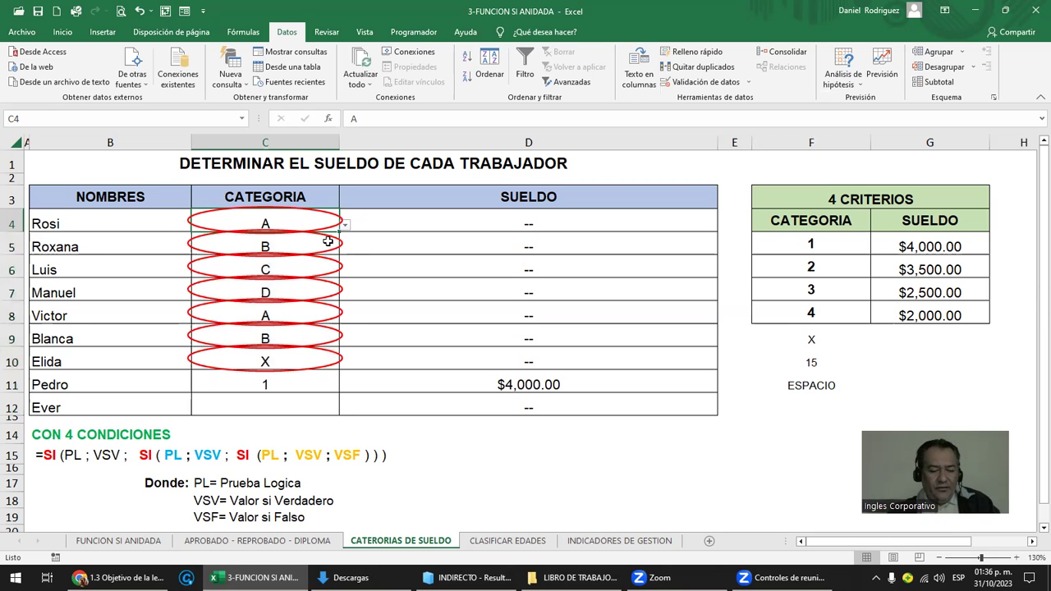
text(B)
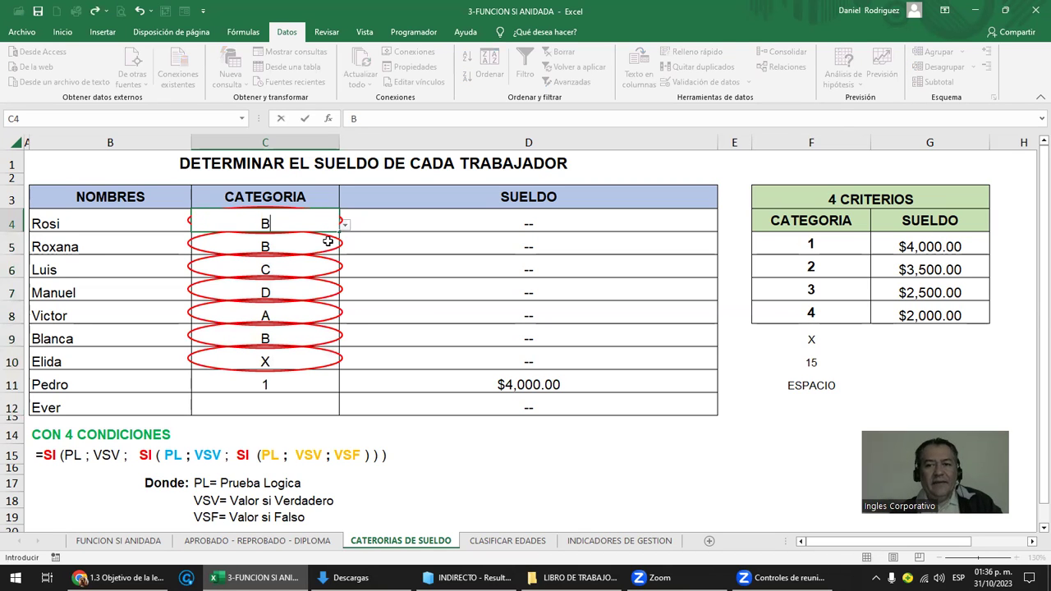
key(Return)
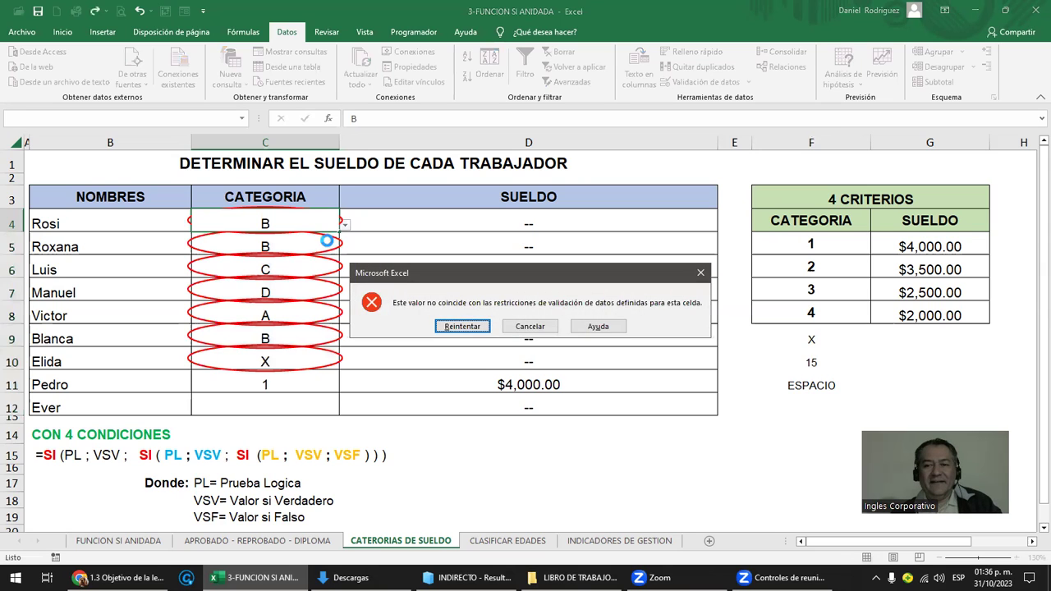
key(Return)
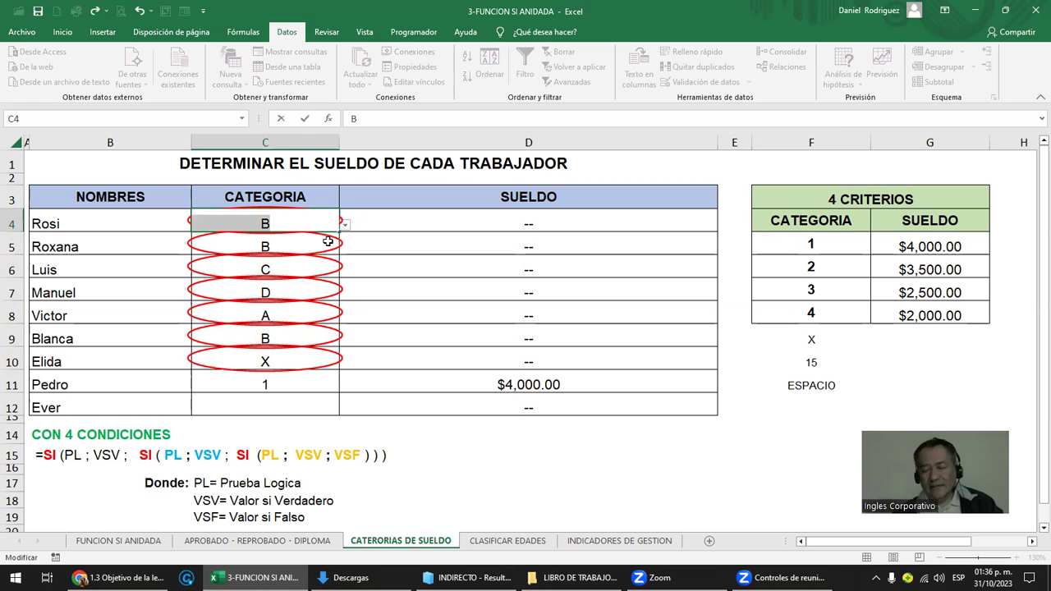
text(2)
key(Return)
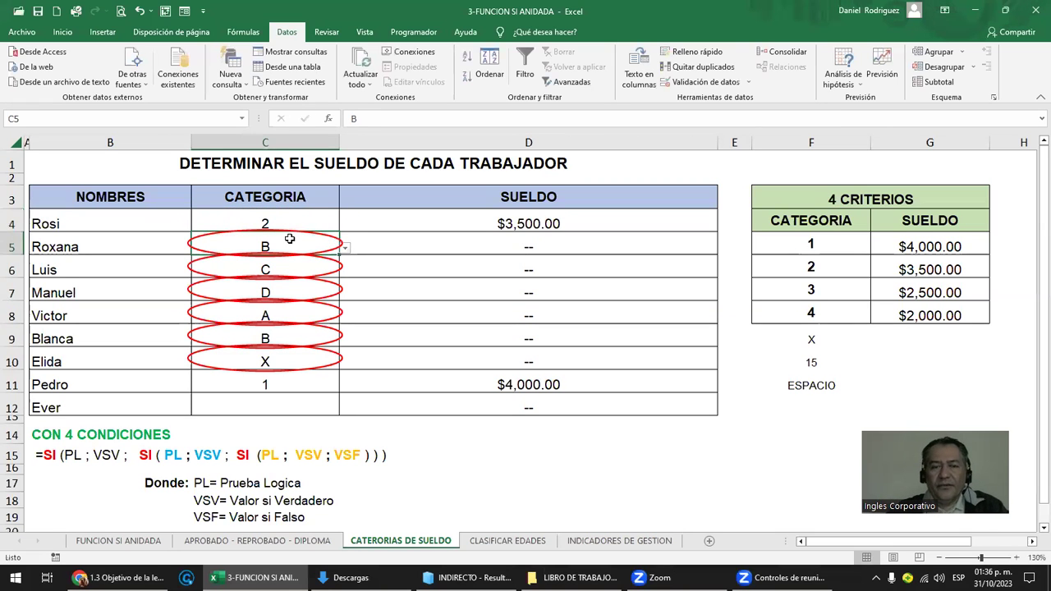
Compare the worker category cells C4:C12 with the criteria categories F5:F8
drag(290, 219, 285, 399)
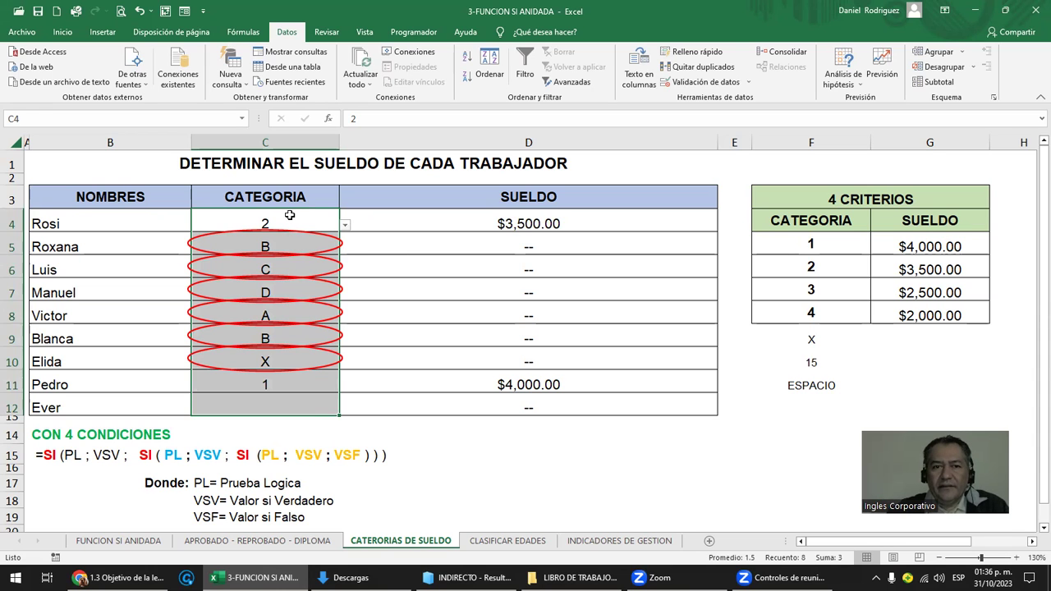
click(291, 215)
drag(291, 215, 279, 407)
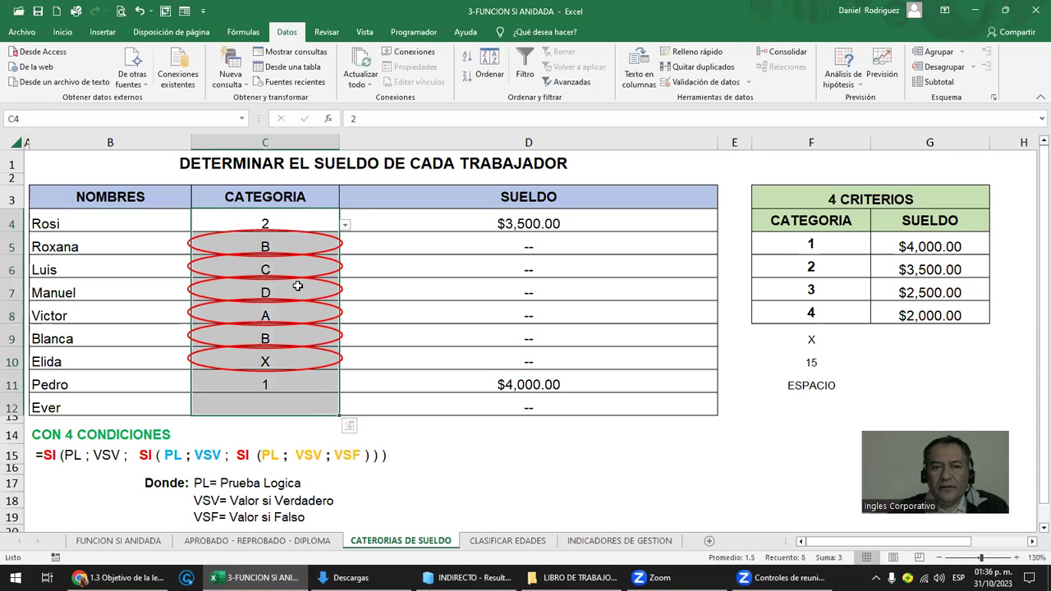
drag(273, 244, 297, 397)
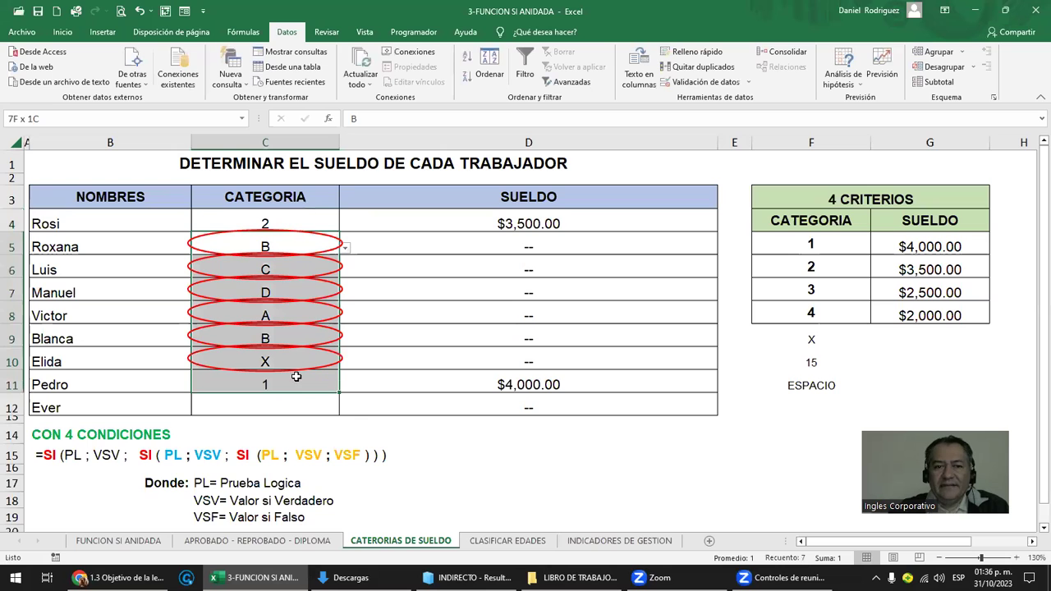
drag(812, 244, 820, 312)
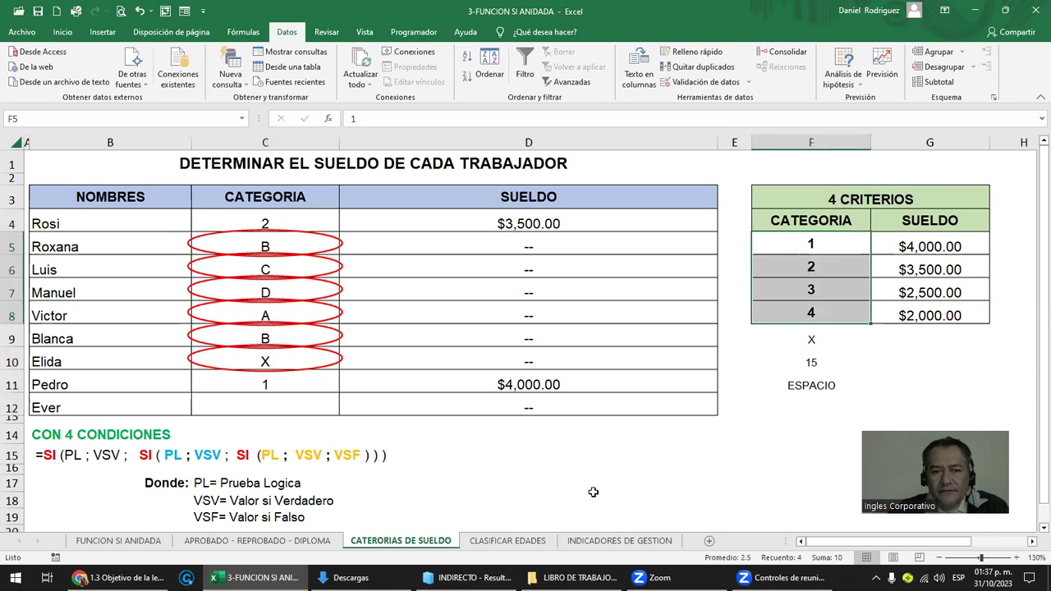
click(508, 541)
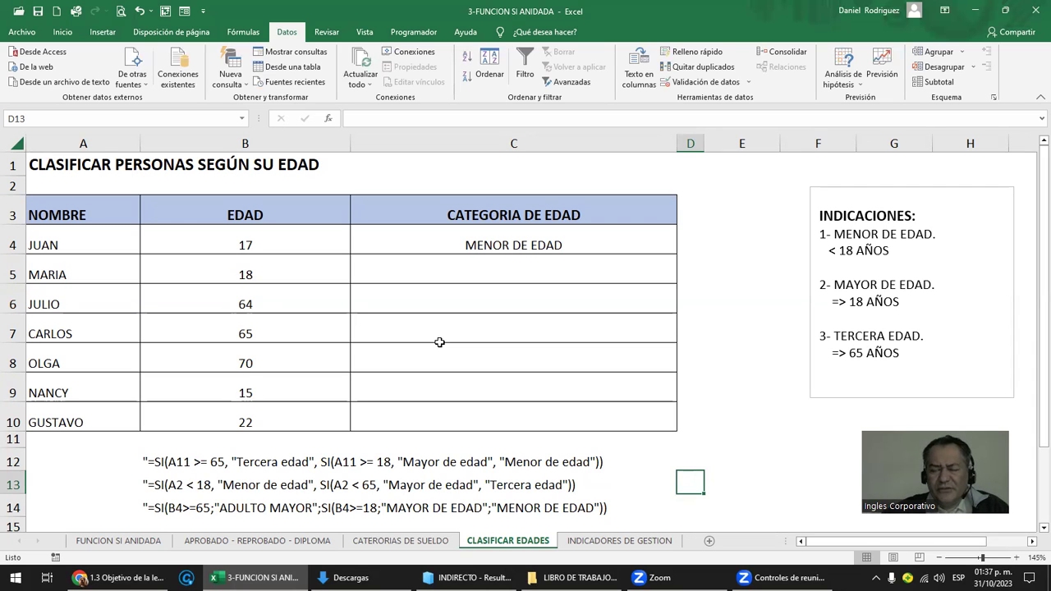
click(520, 241)
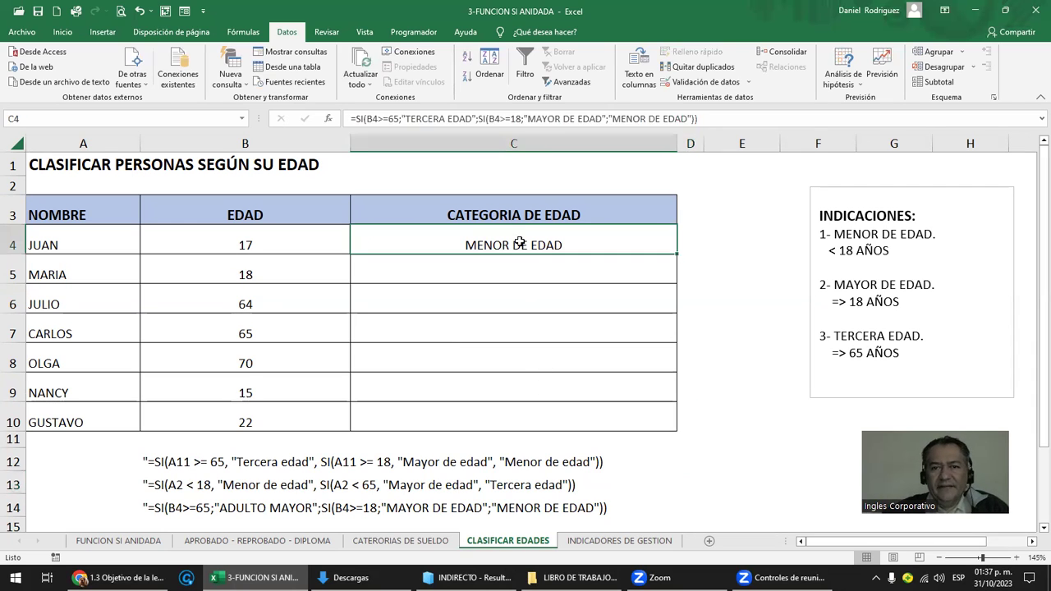
click(859, 233)
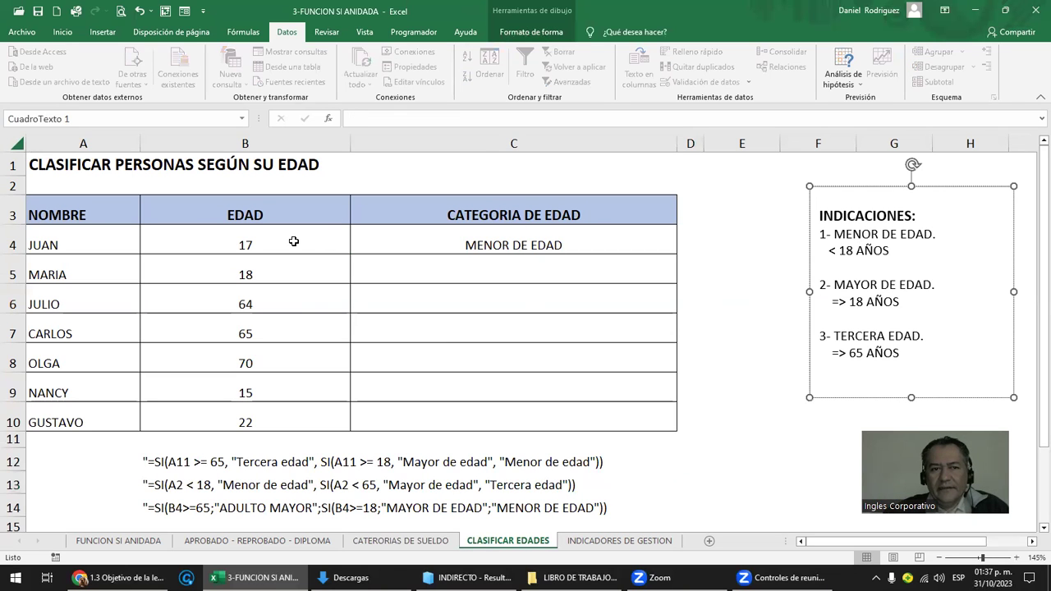
click(247, 246)
click(57, 262)
click(240, 234)
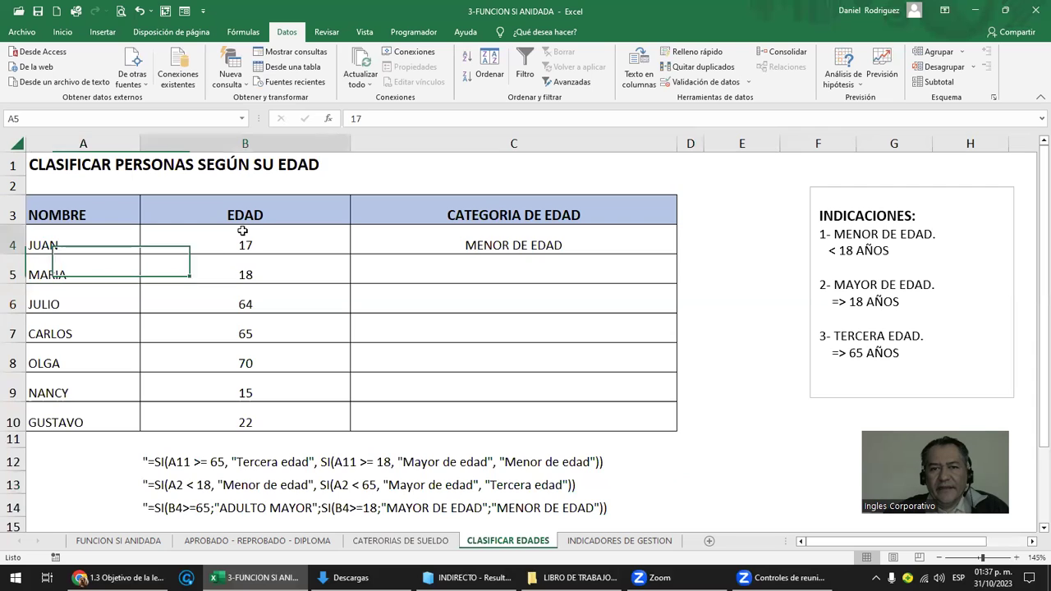
click(500, 249)
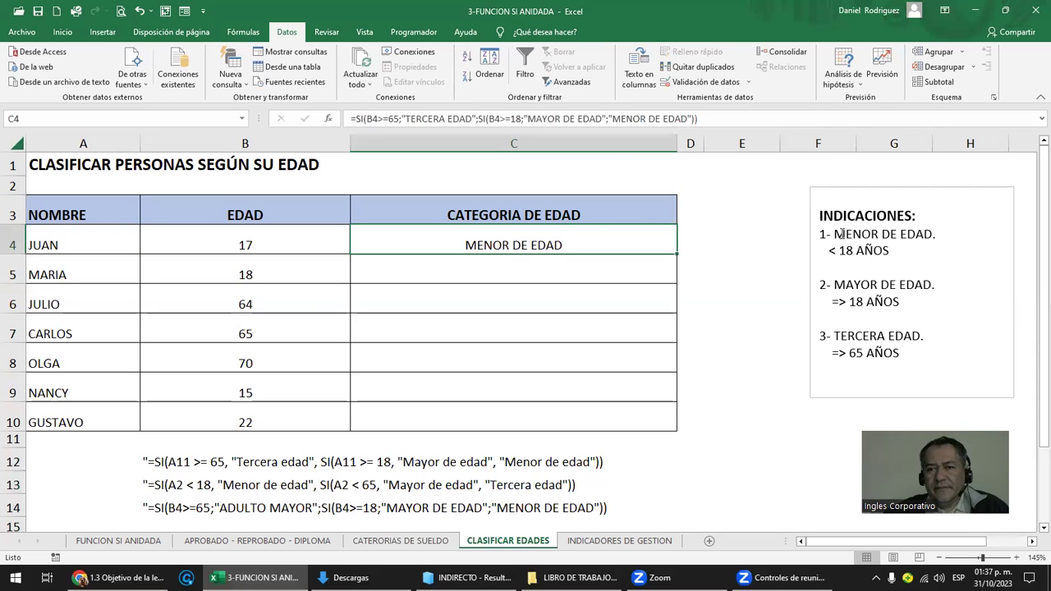
drag(835, 234, 879, 255)
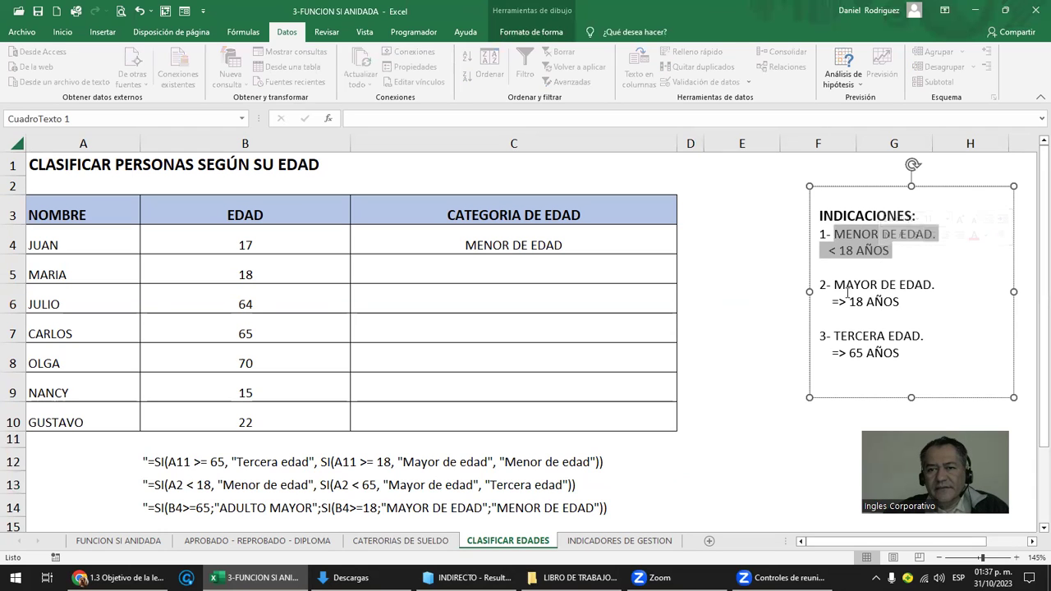
mouse_move(835, 285)
mouse_down()
mouse_move(903, 292)
mouse_move(902, 302)
mouse_up()
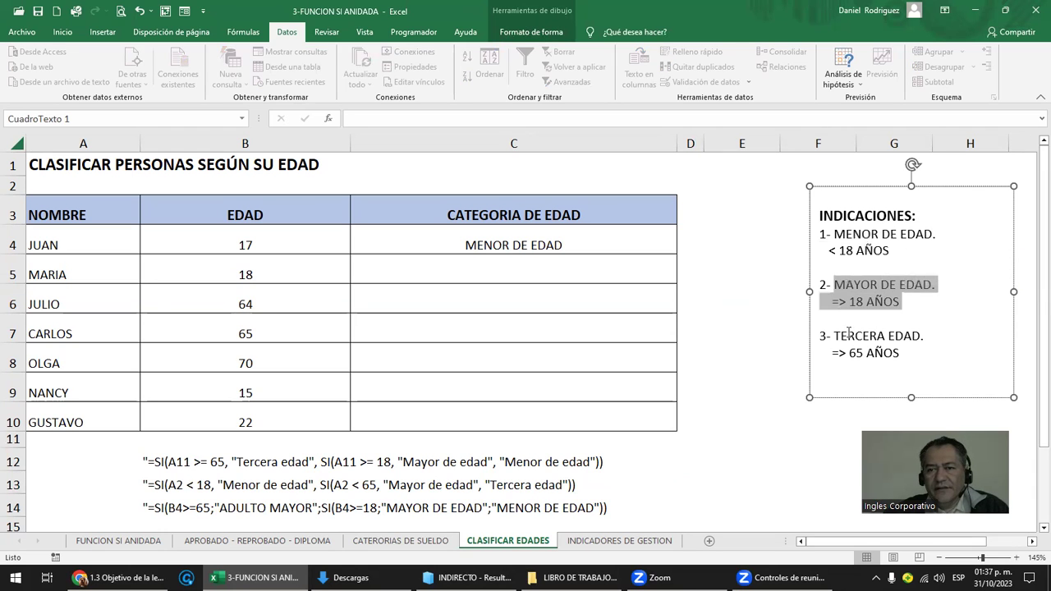
drag(834, 335, 912, 352)
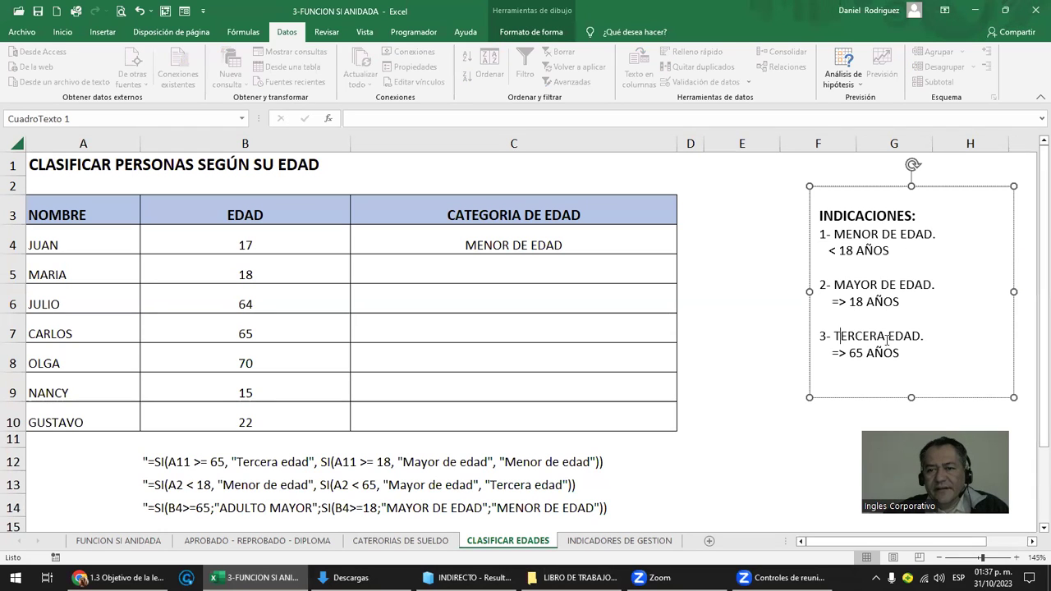
click(237, 260)
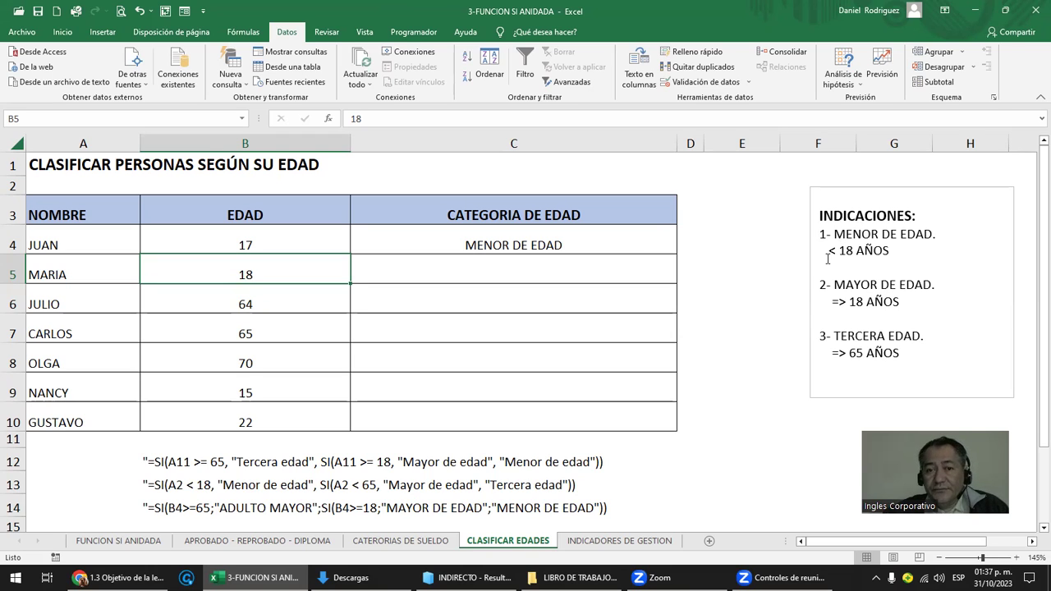
Replace B4's age with the letter A as a test value
double_click(549, 244)
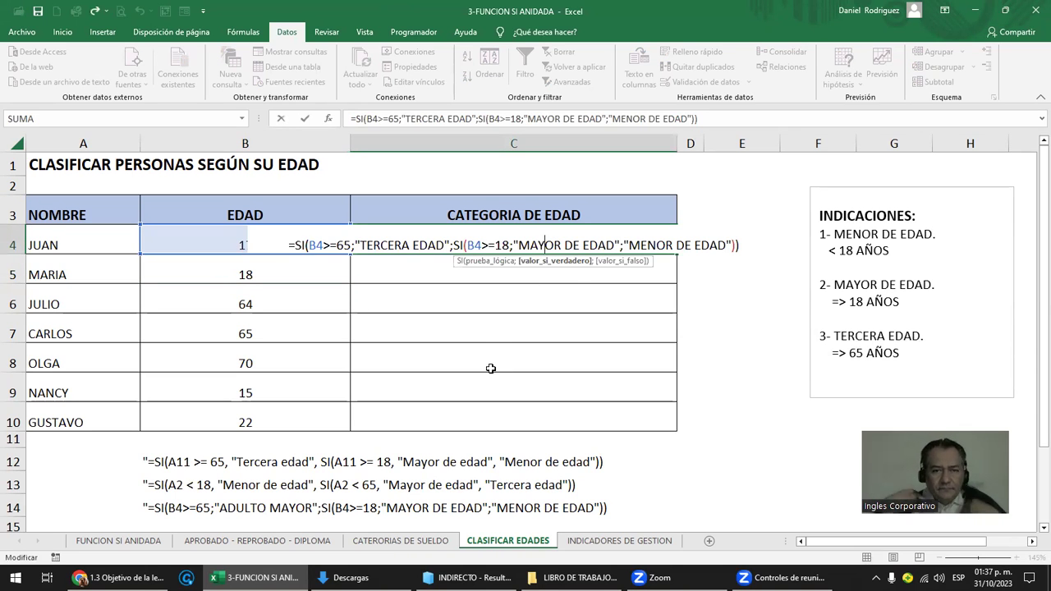
key(Escape)
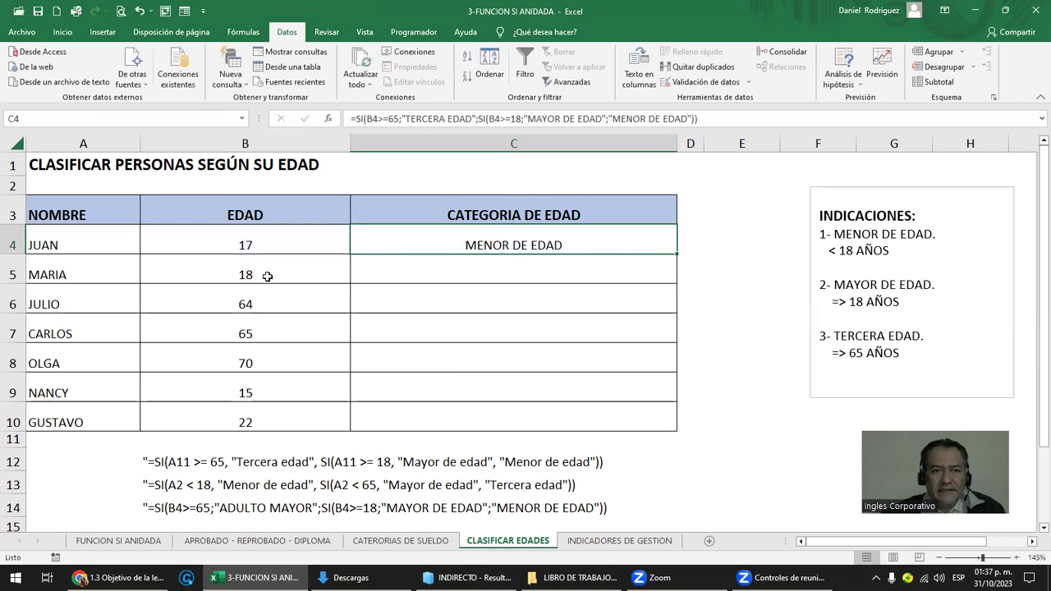
click(259, 247)
text(A)
key(ctrl+Return)
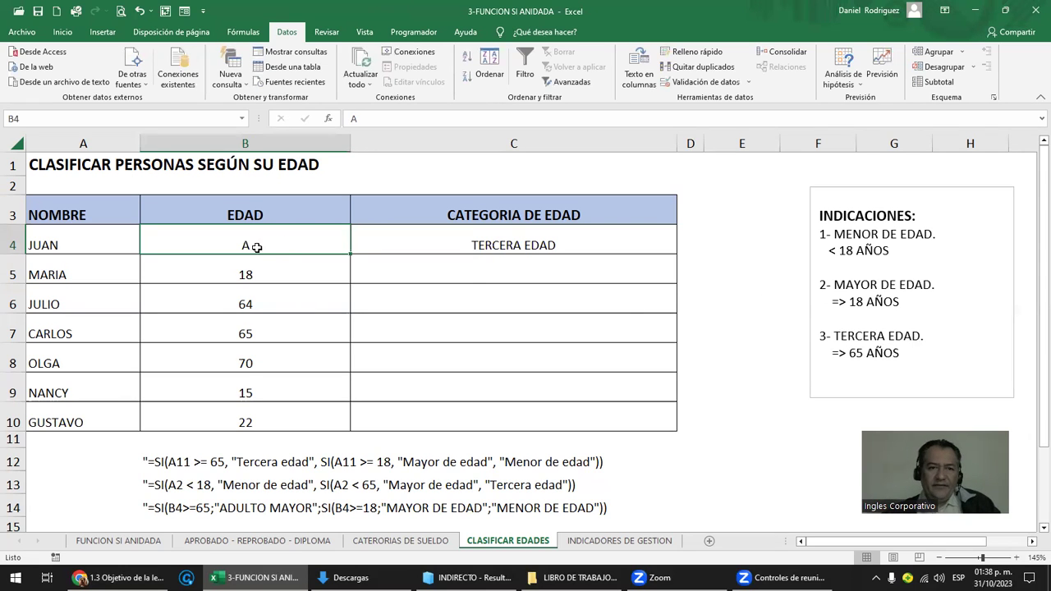
Erase C4's old nested SI formula so the cell is empty
double_click(428, 243)
key(Delete)
key(Delete)
key(Delete)
key(Delete)
key(Delete)
key(Delete)
key(Delete)
key(Delete)
key(Delete)
key(Delete)
key(Delete)
key(Delete)
key(Delete)
key(Delete)
key(BackSpace)
key(BackSpace)
key(BackSpace)
key(BackSpace)
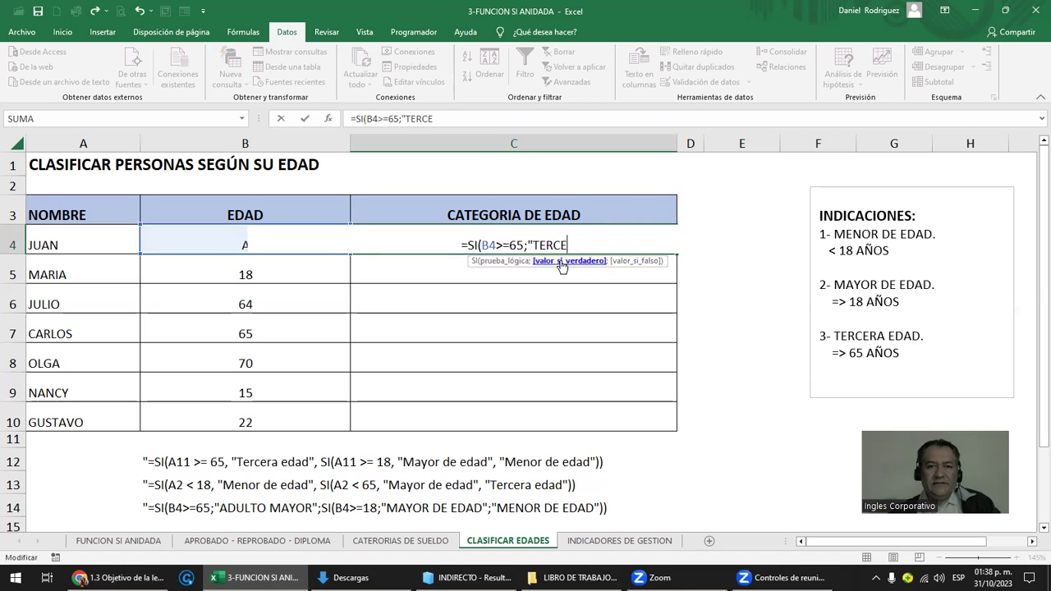
key(BackSpace)
key(BackSpace)
key(BackSpace)
key(BackSpace)
key(BackSpace)
key(Return)
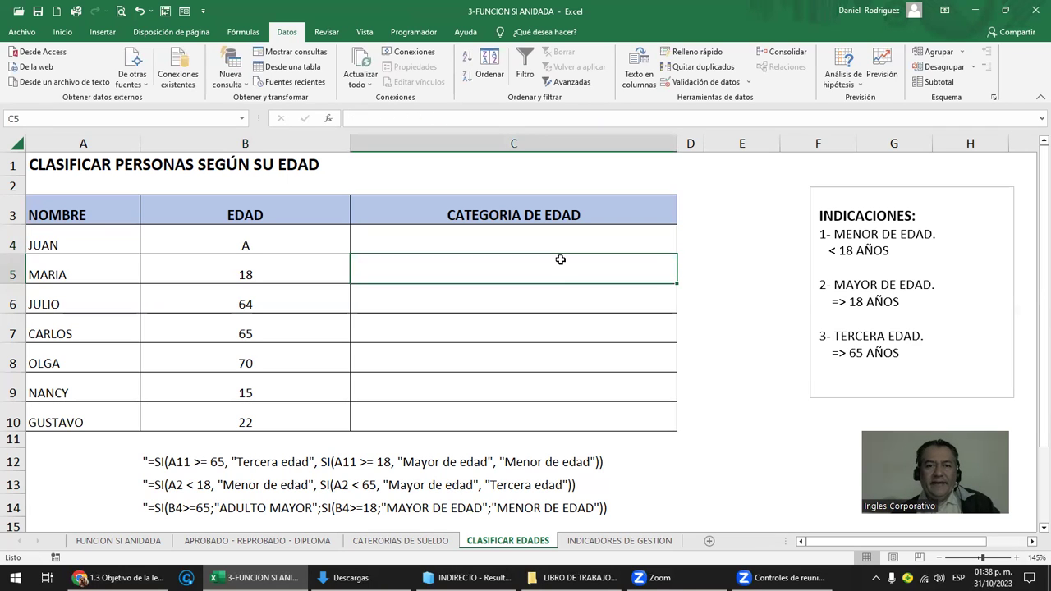
key(Up)
key(Left)
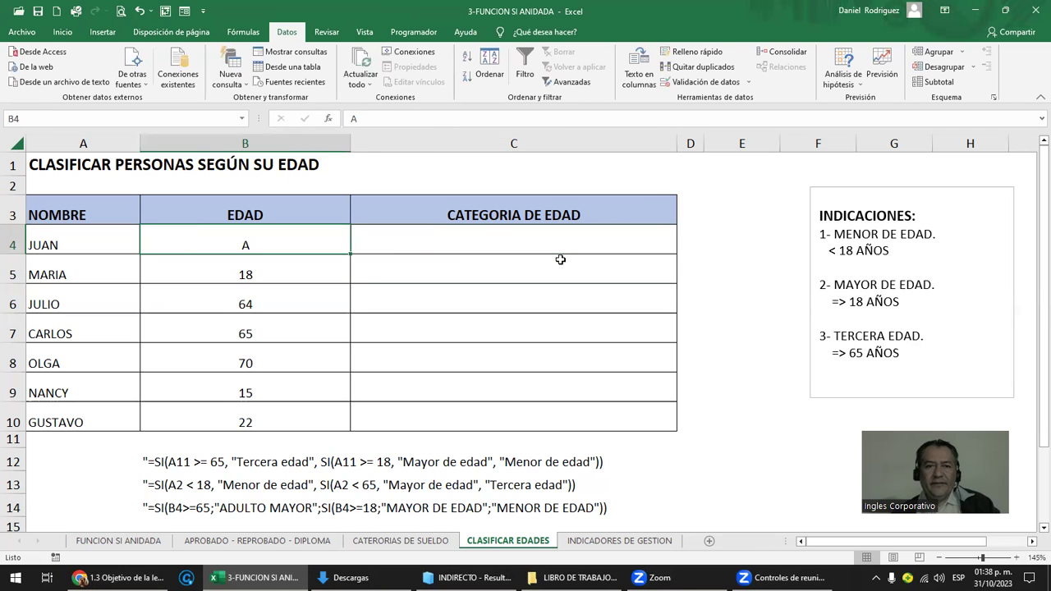
text(=)
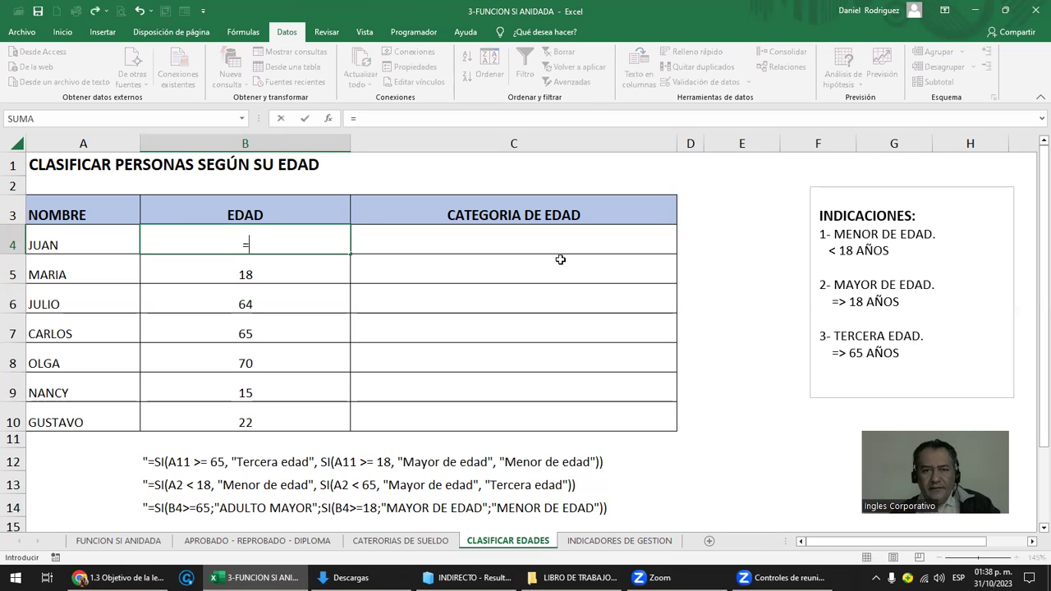
key(Escape)
key(Right)
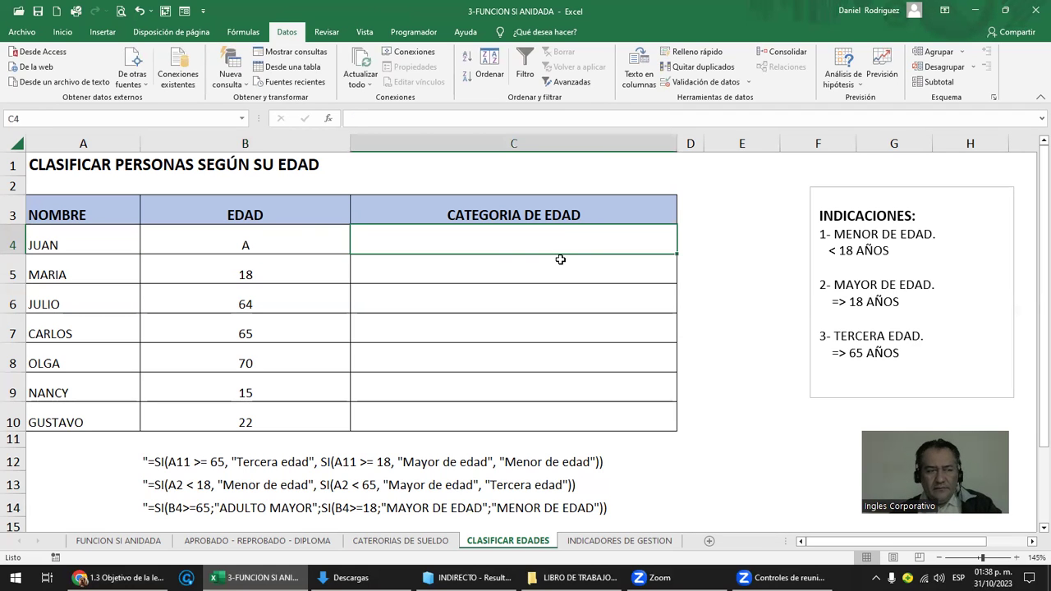
Start C4's formula as =SI(B4<18;"MENOR DE EDAD"
text(=)
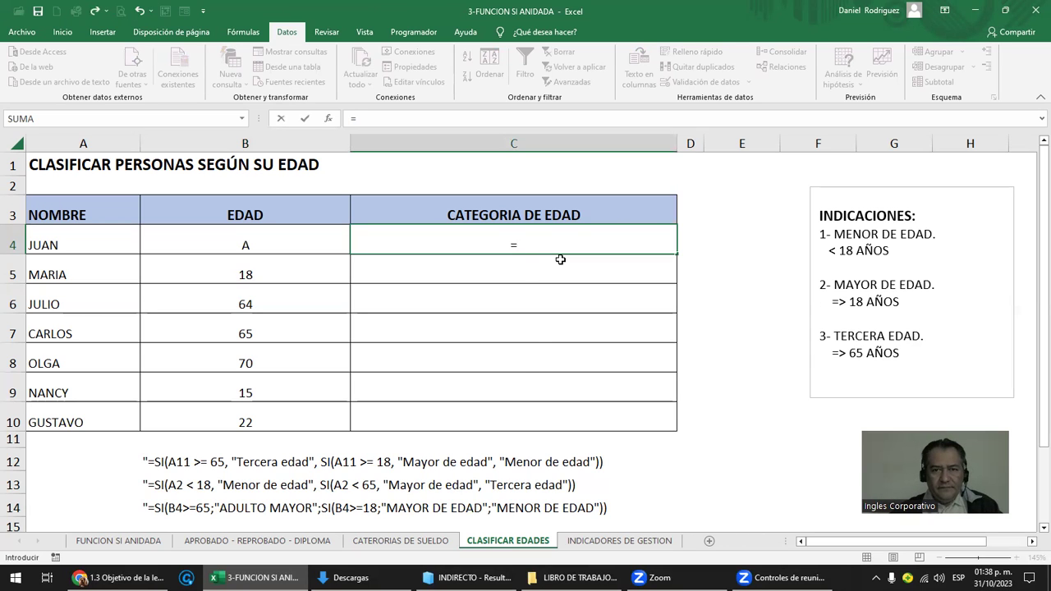
text(SI()
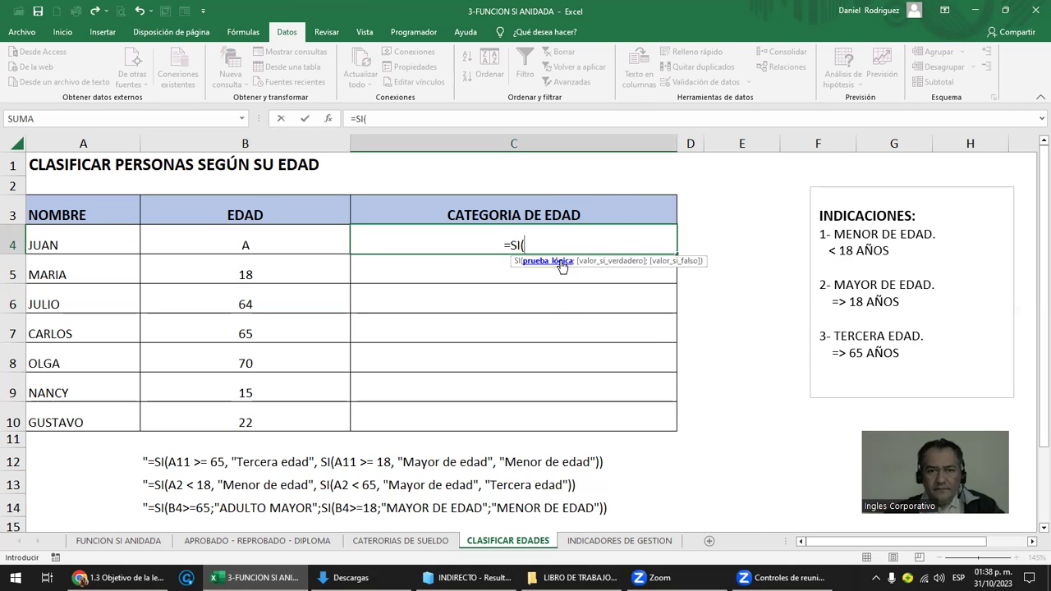
click(256, 245)
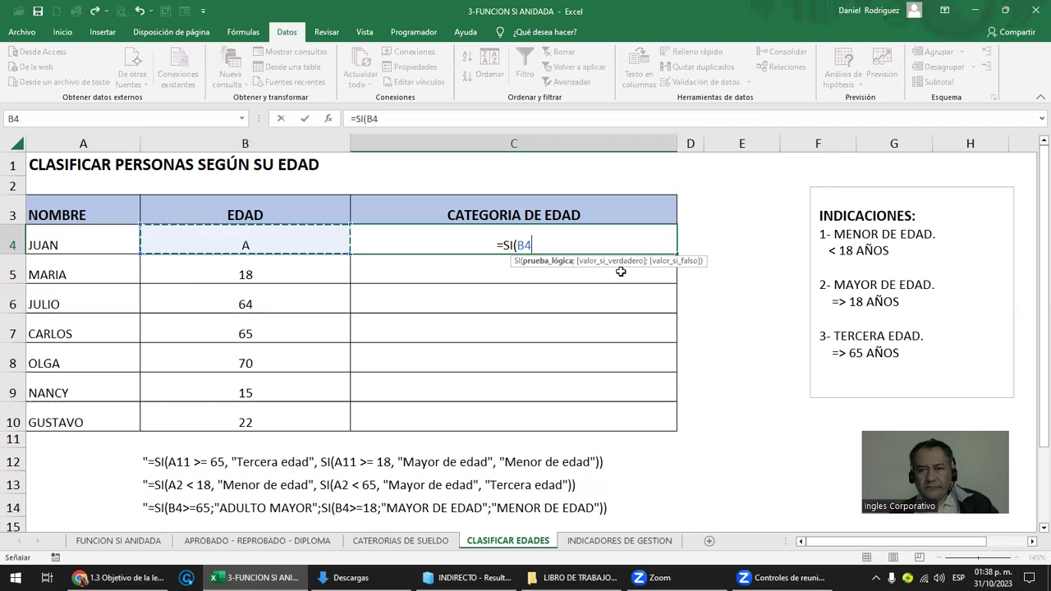
text(<18)
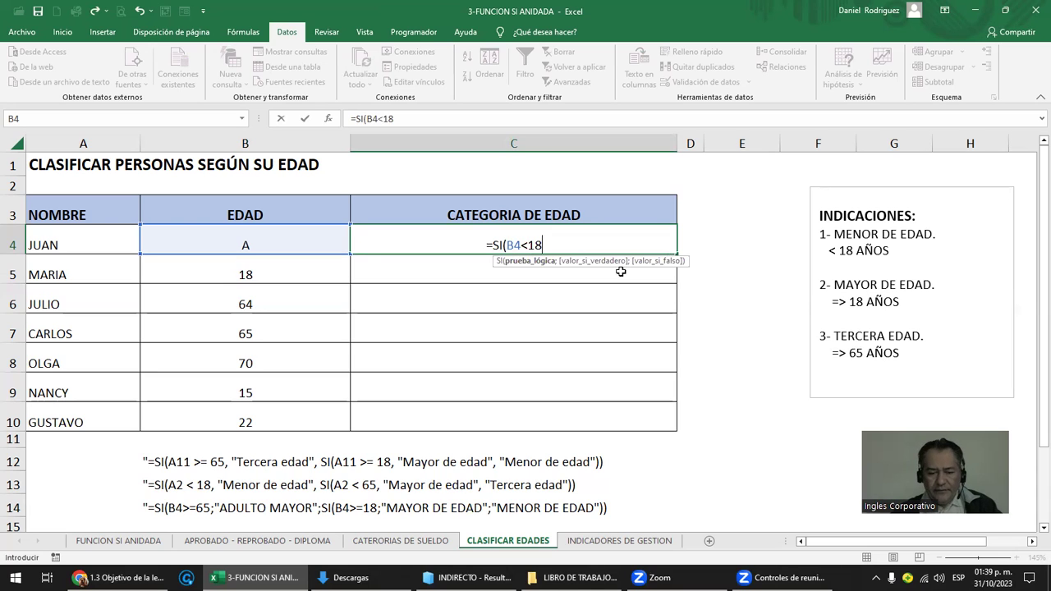
text(")
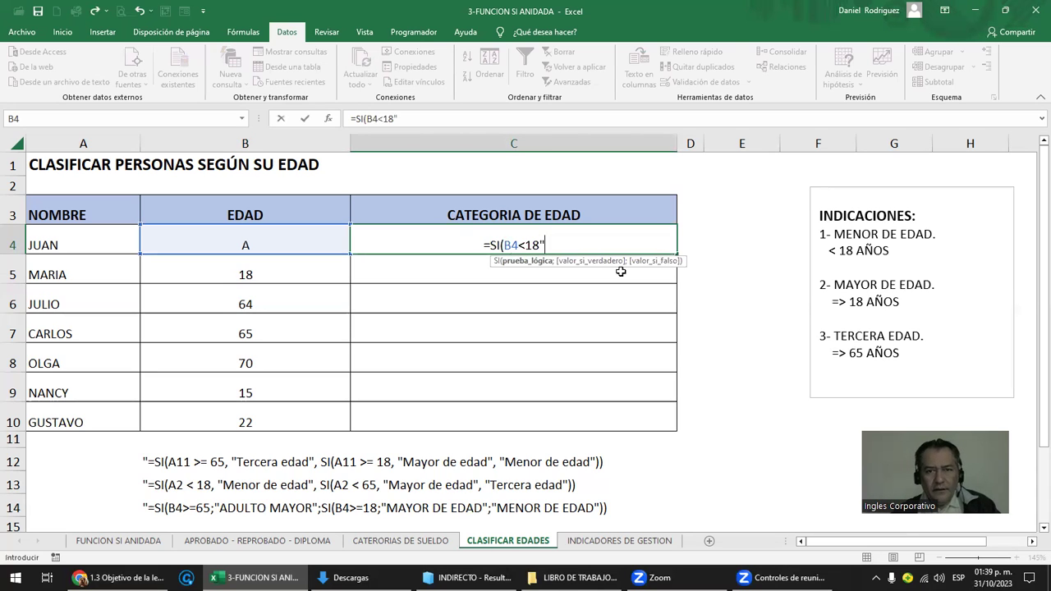
key(BackSpace)
text(;")
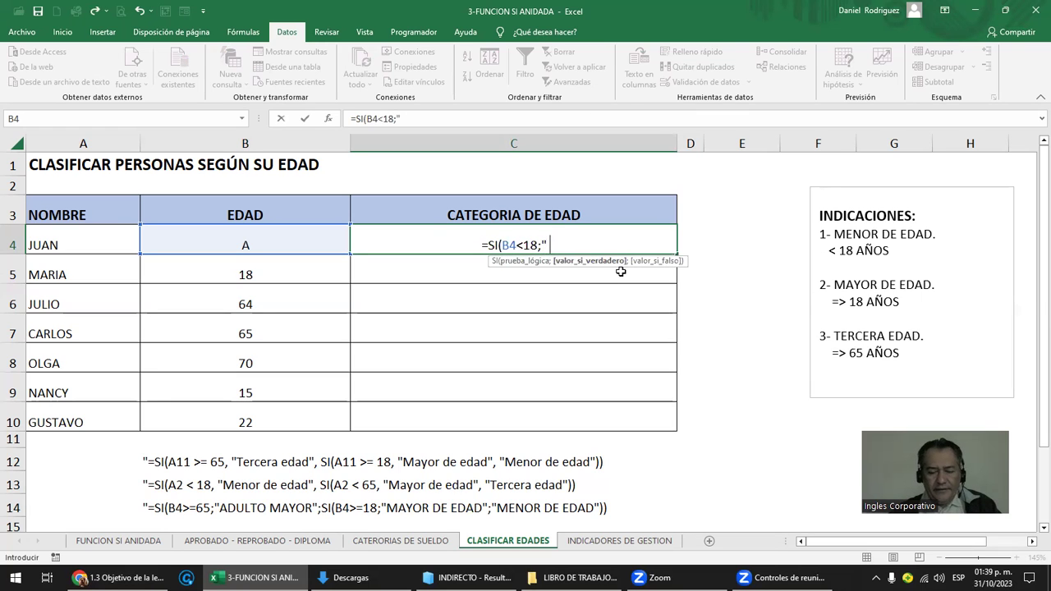
text(M)
key(BackSpace)
text(MENOR DE EDAD")
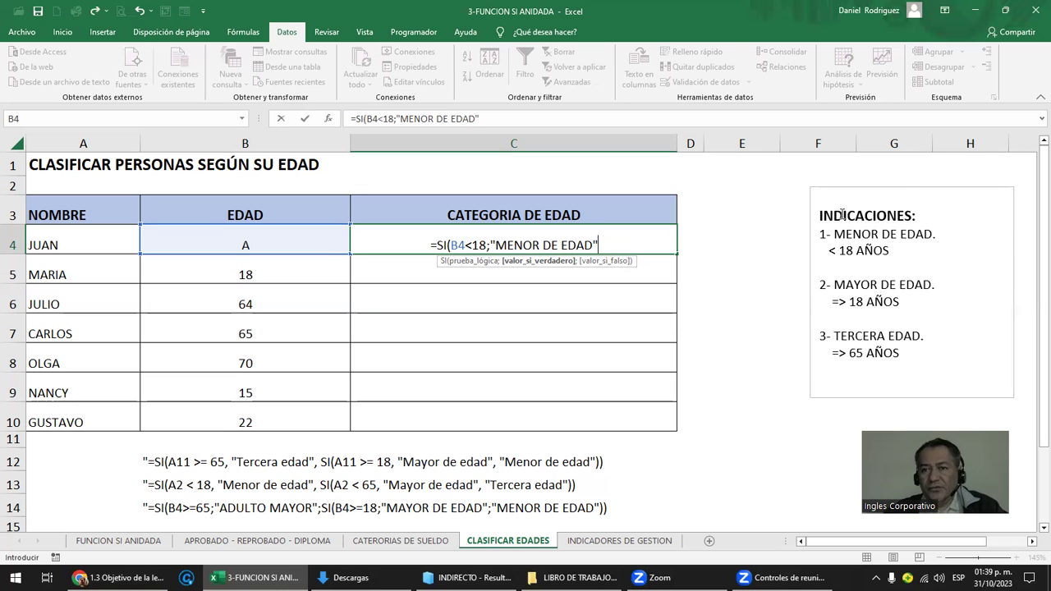
click(474, 244)
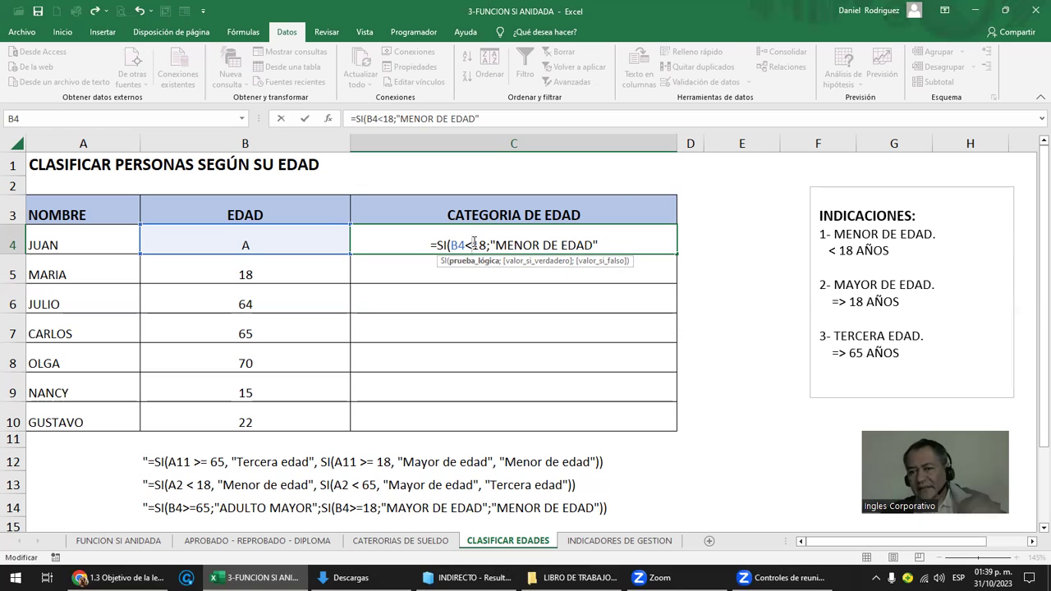
click(609, 246)
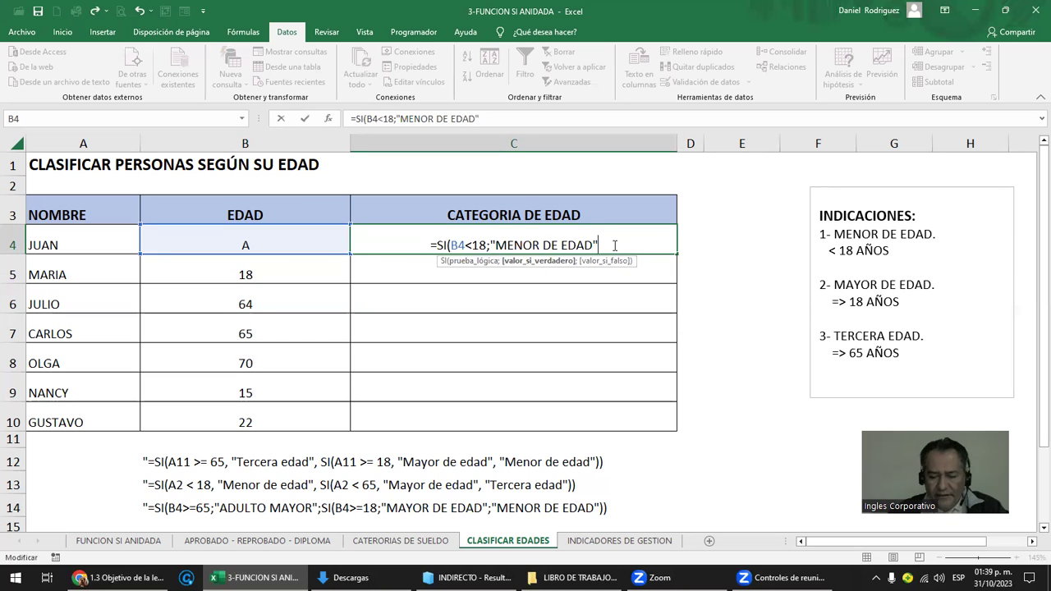
Add nested SI(B4=>18;"MAYOR DE EDAD" and SI(=>65;"TERCERA EDAD") branches to the formula
text(;)
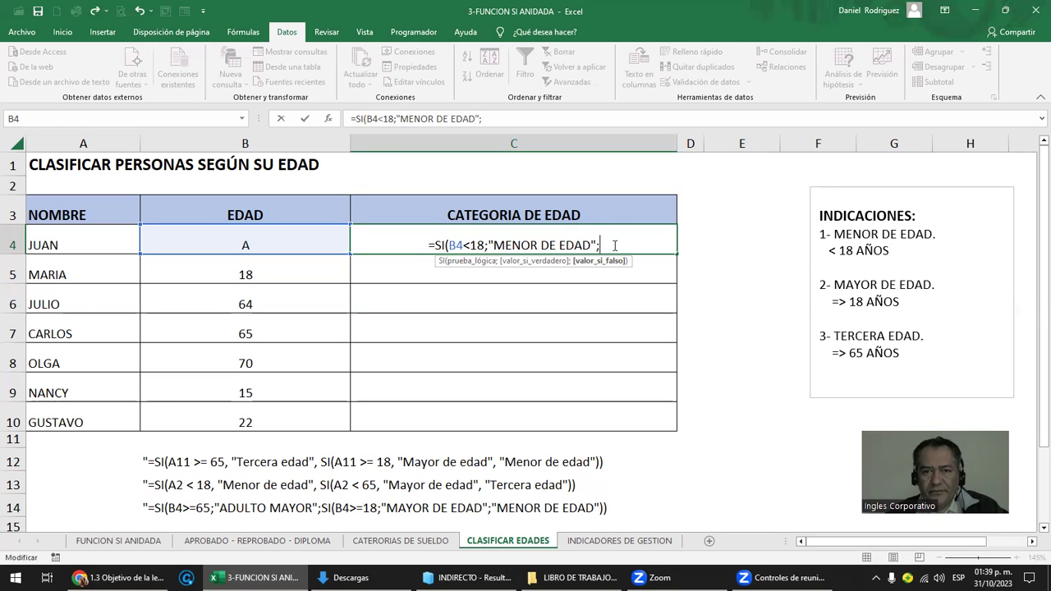
text(S)
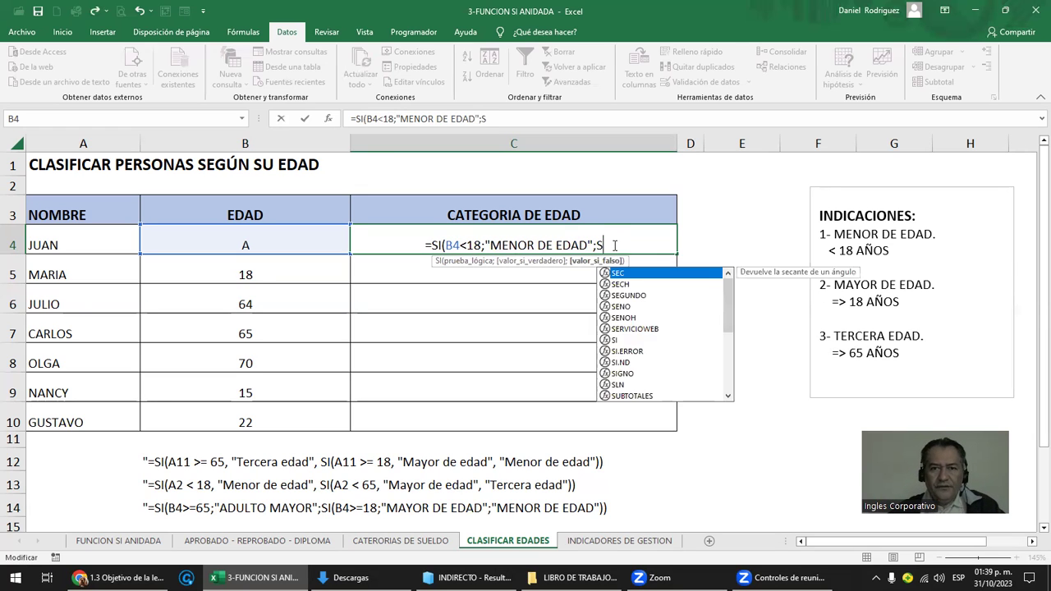
text(I)
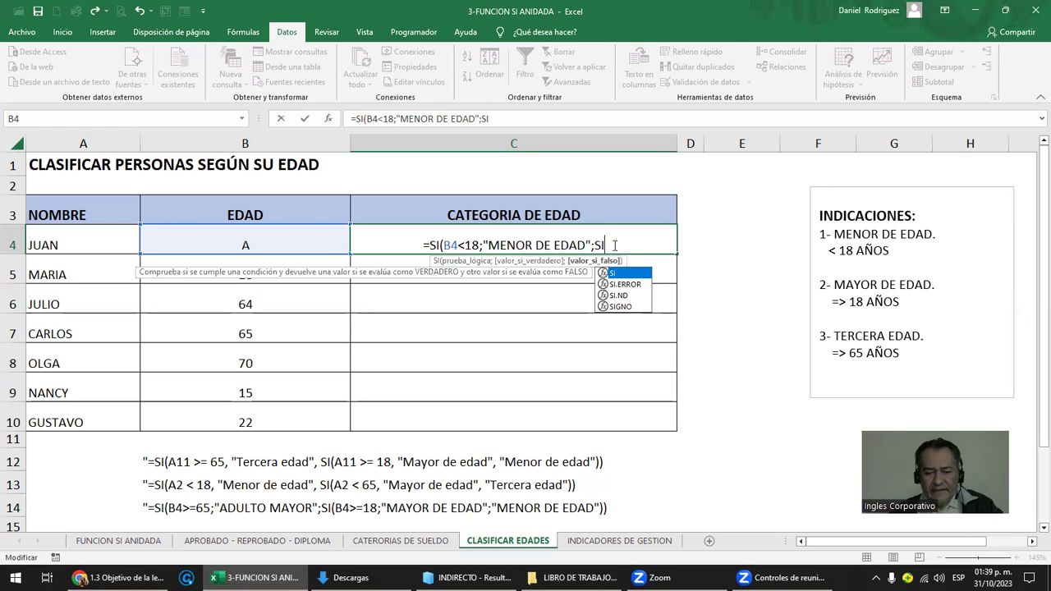
text(()
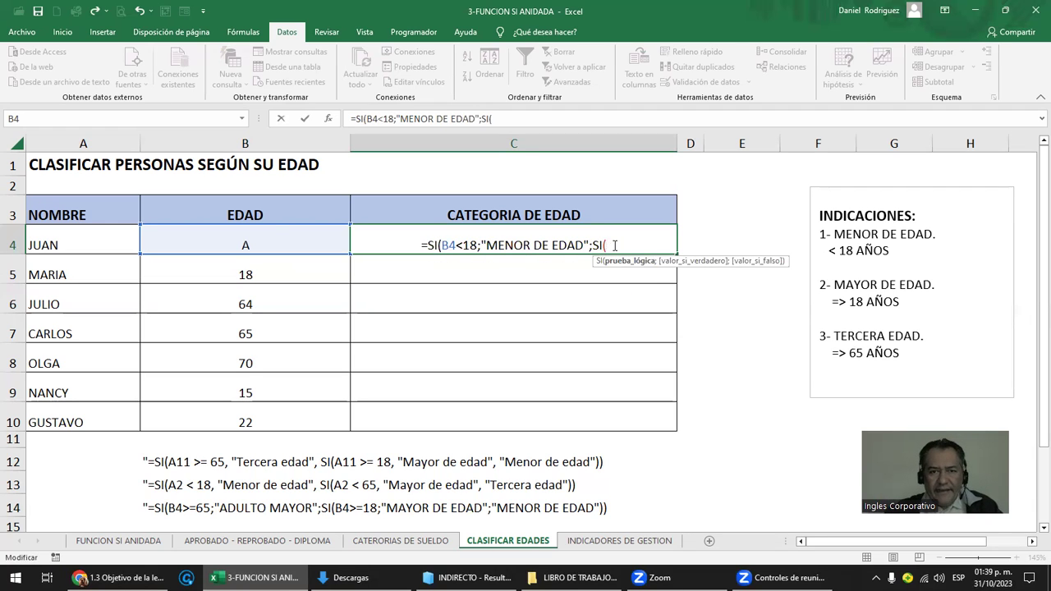
click(271, 235)
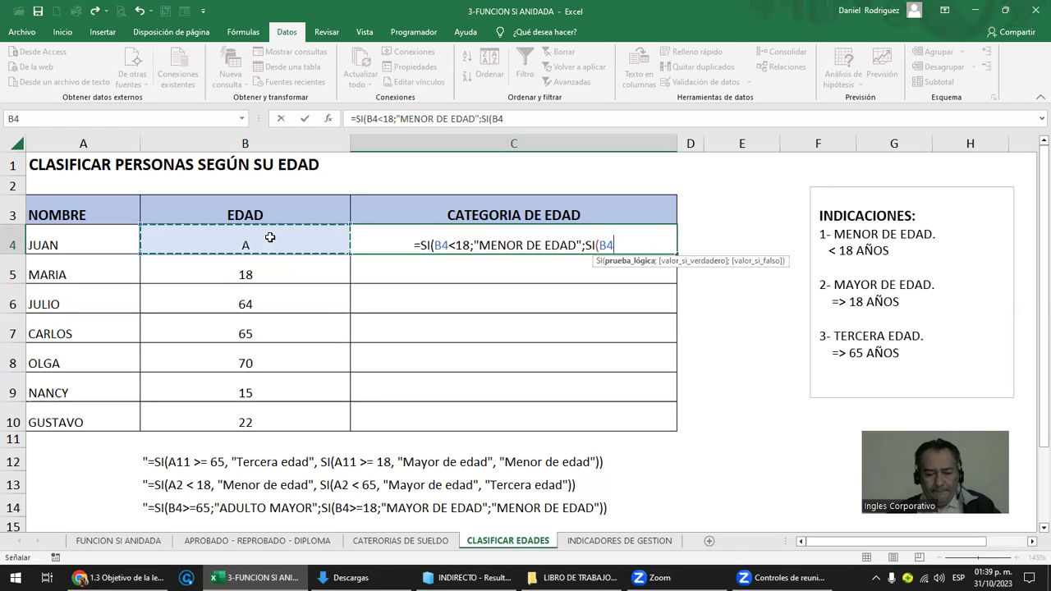
text(=)
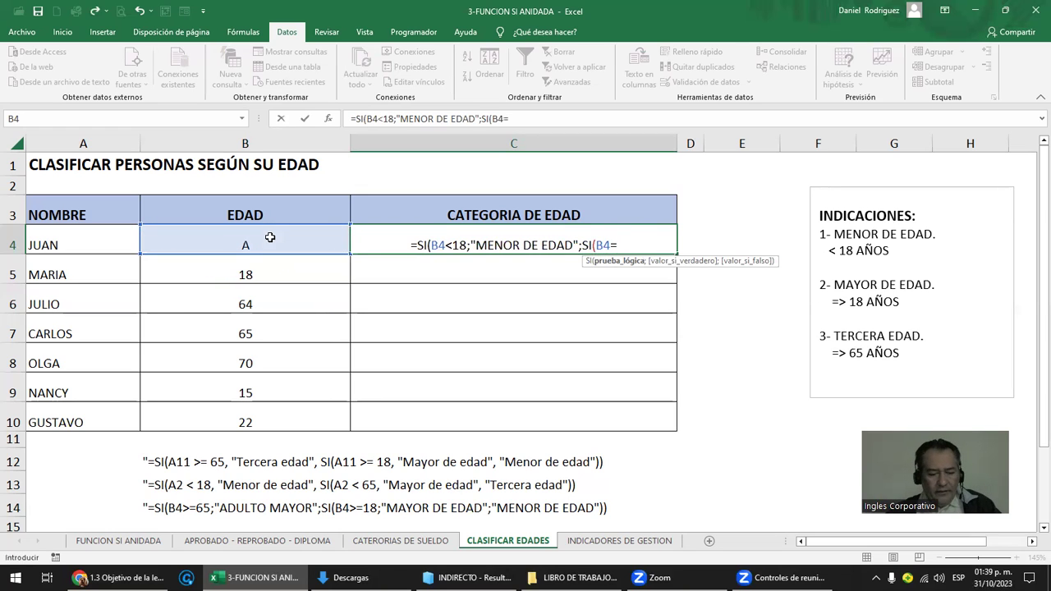
text(>)
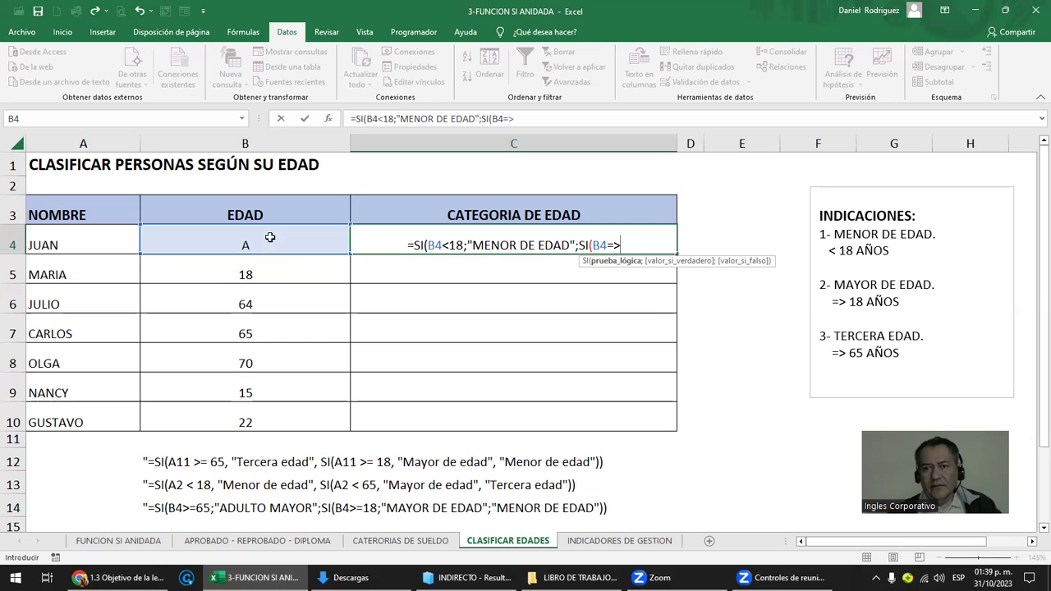
text(18)
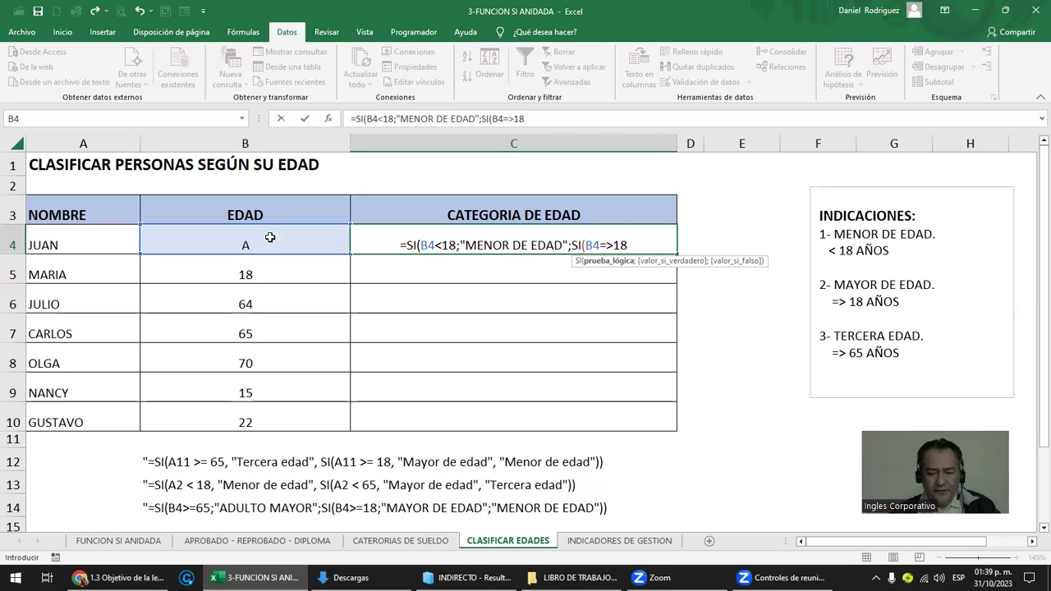
text(;"MAYOR DE EA)
key(BackSpace)
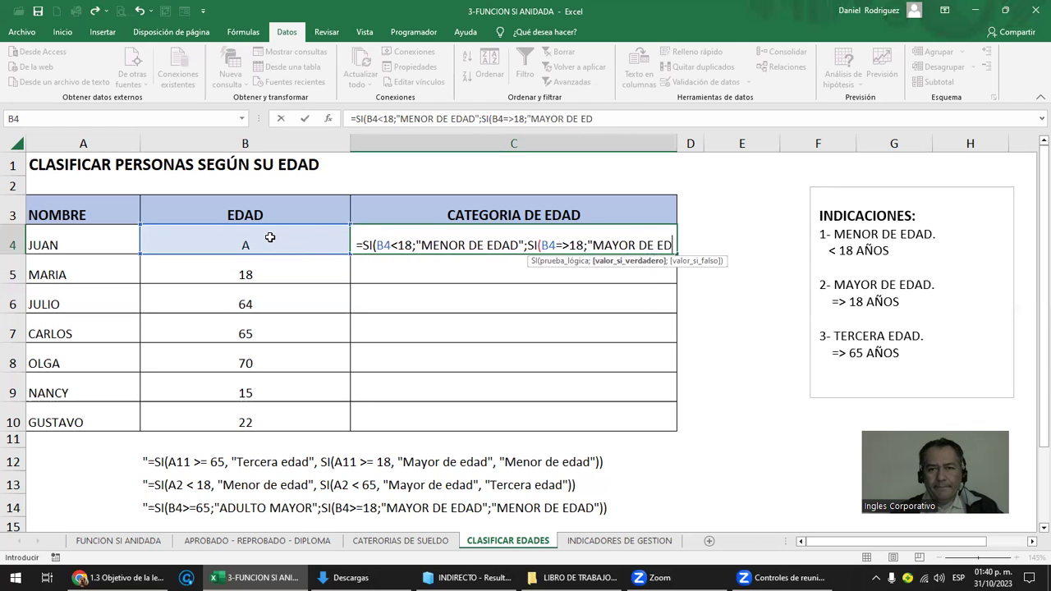
text(DAD")
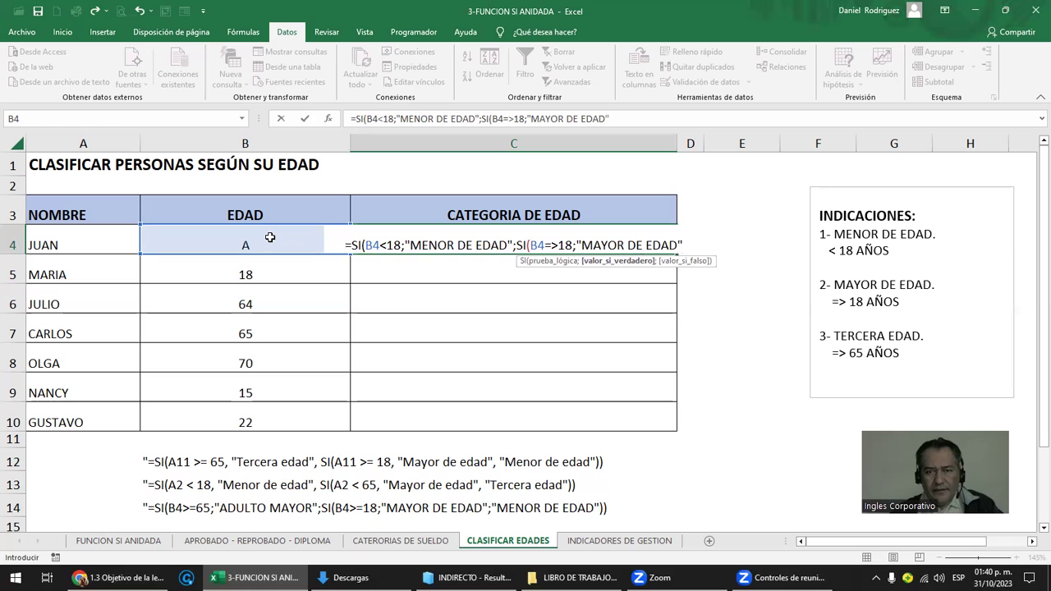
text(;)
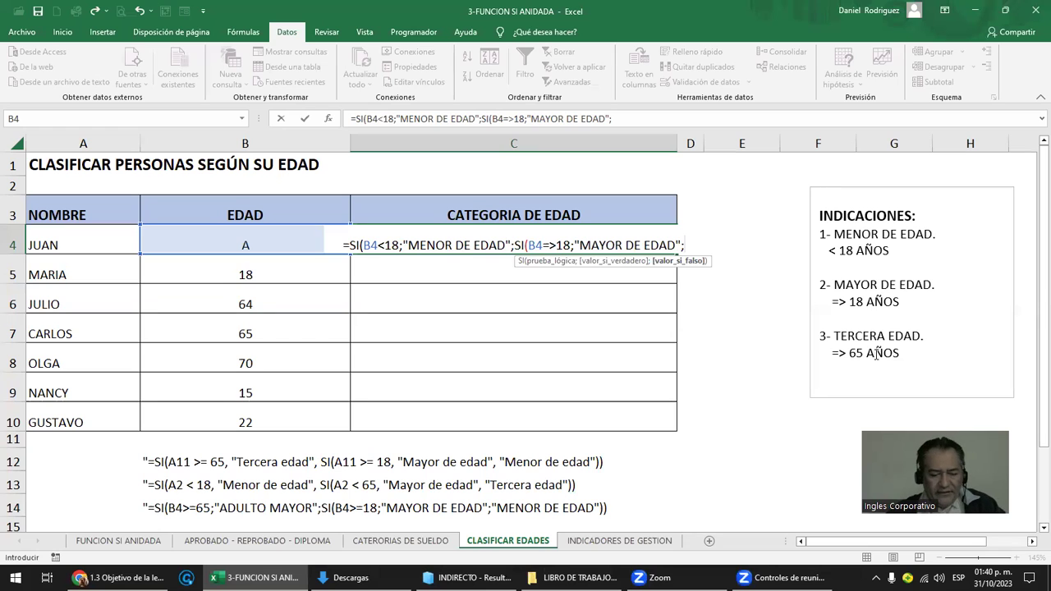
text(SI)
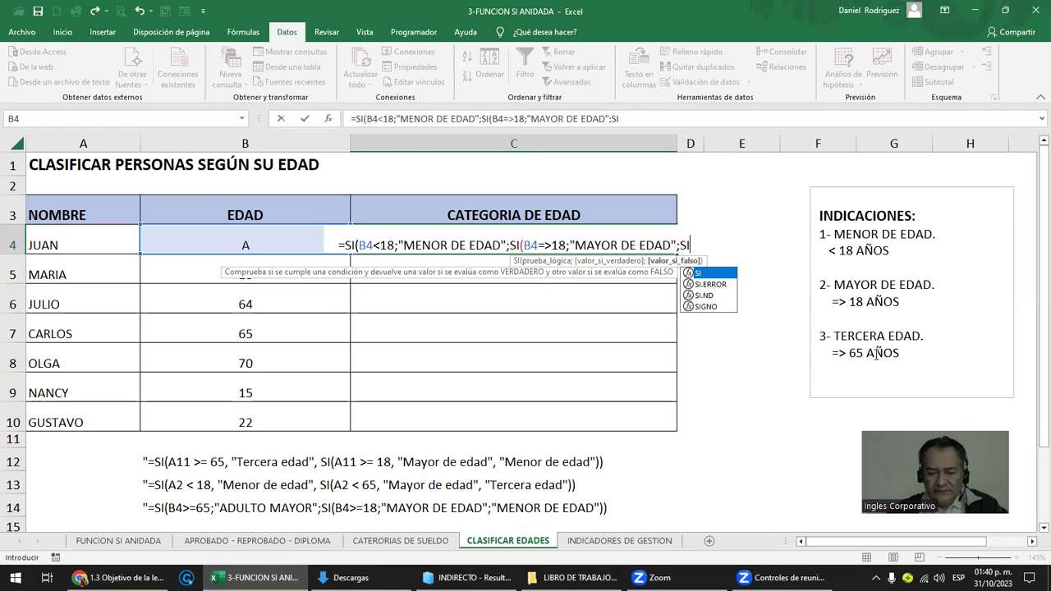
text(()
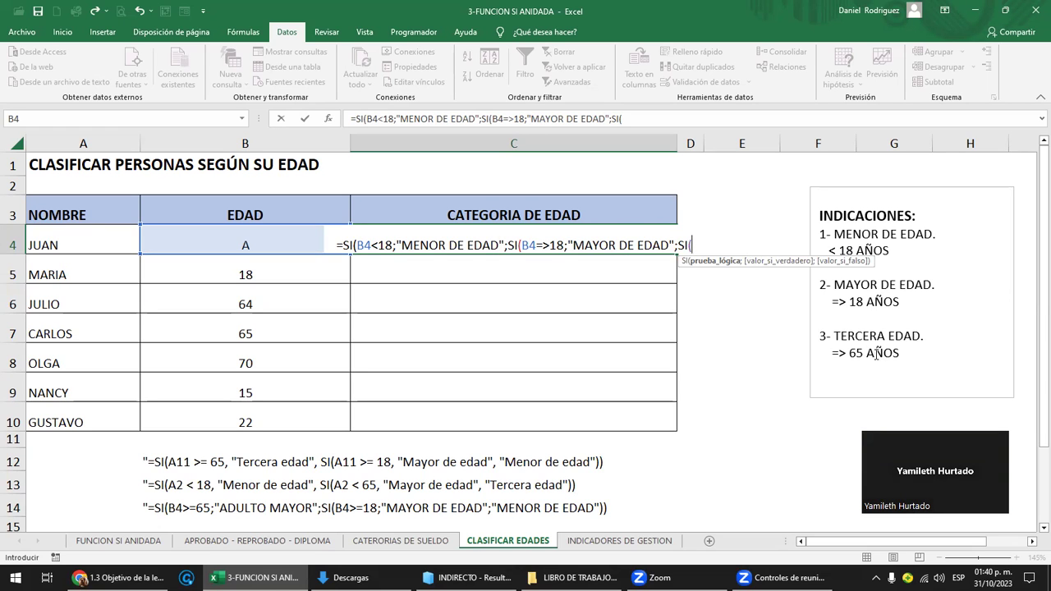
text(=)
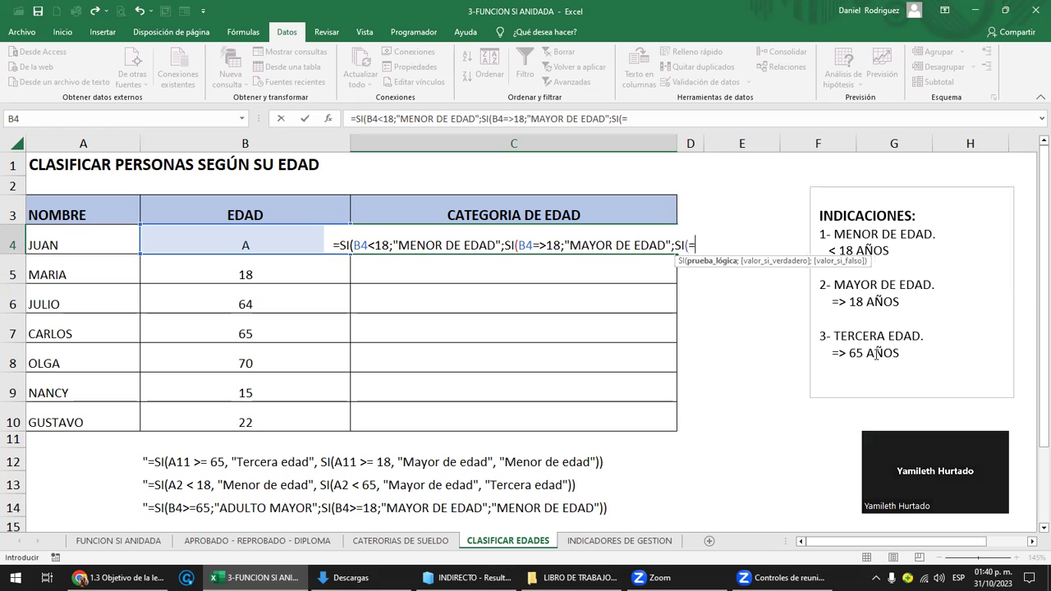
text(>65)
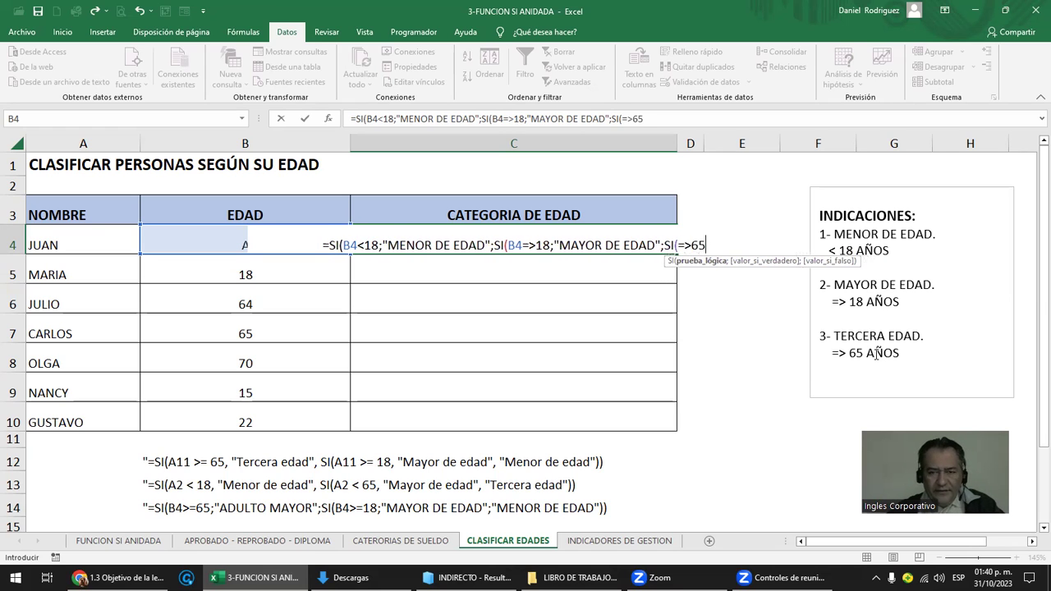
text(;)
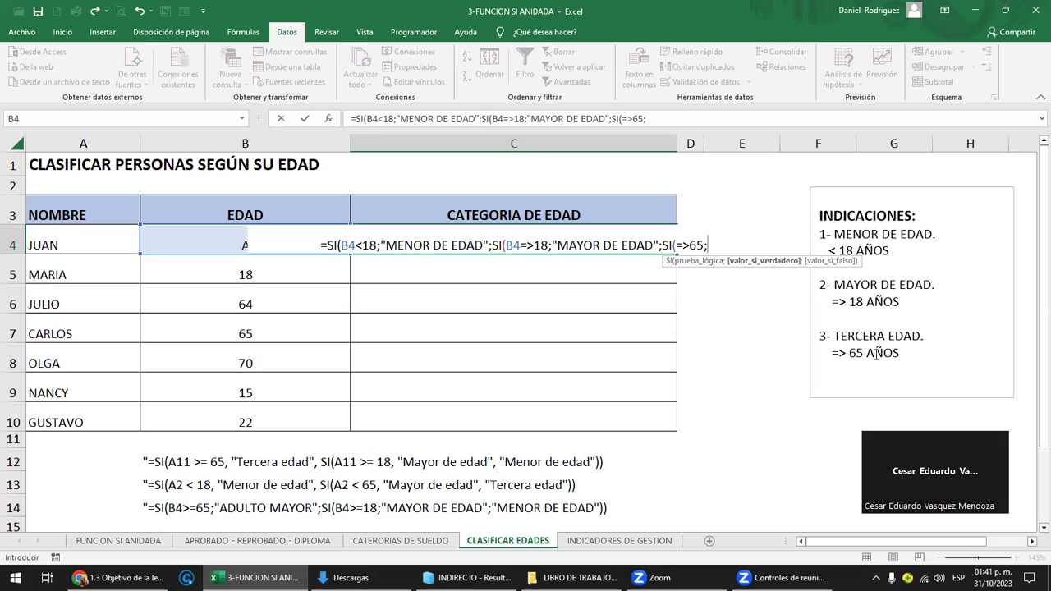
text("TERCE)
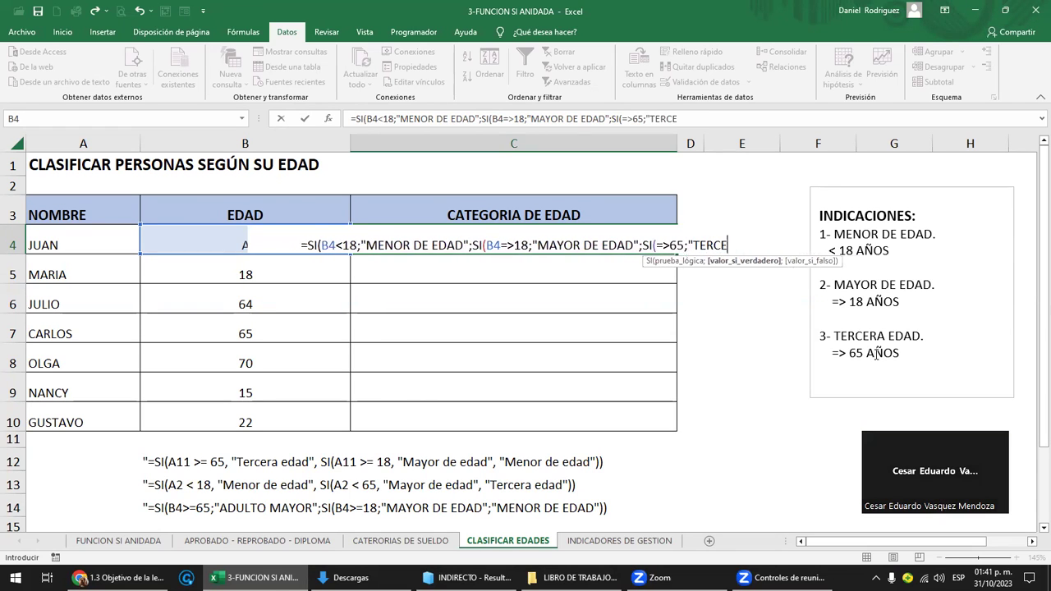
text(RAEDAD)
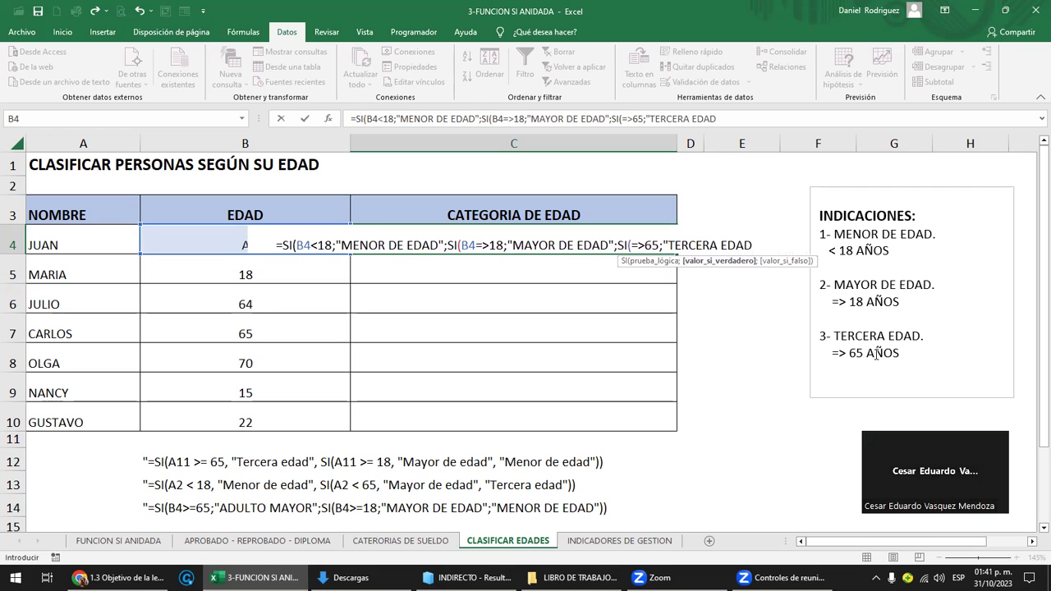
text("))
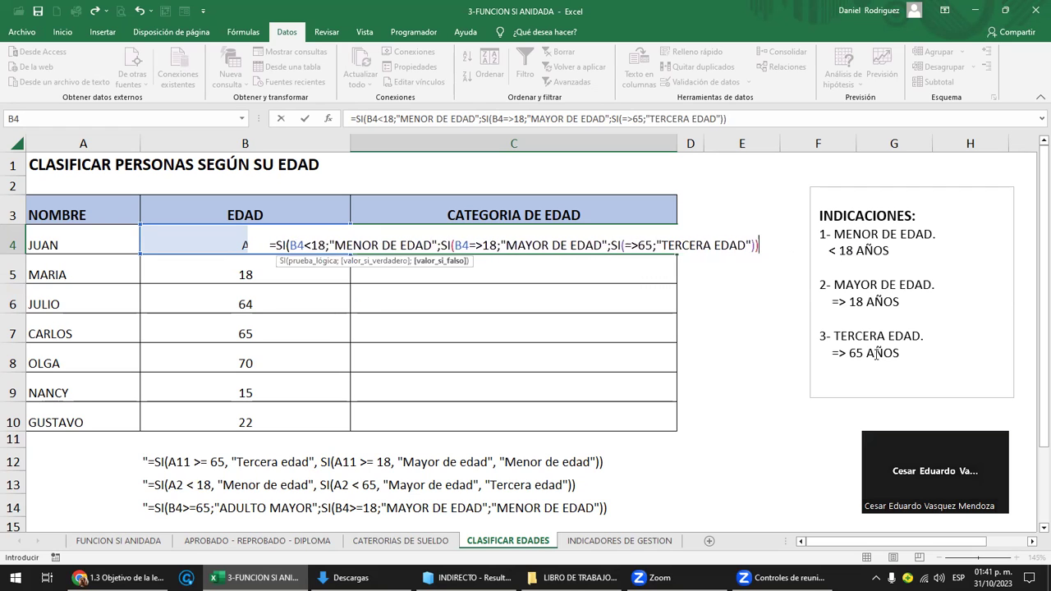
key(BackSpace)
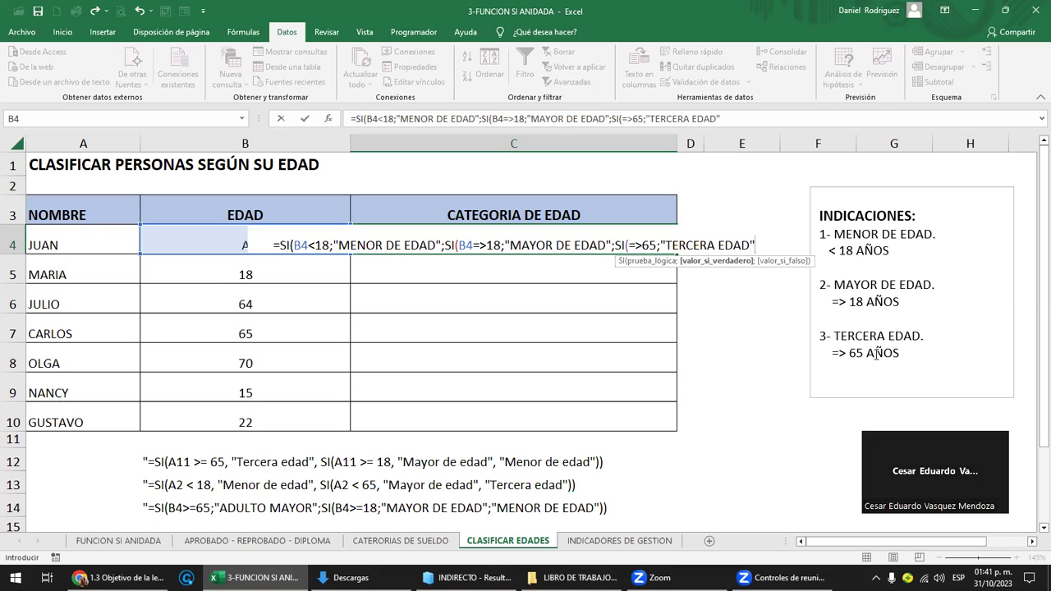
Insert B4 into the =>65 test and close the formula with a "--" fallback
click(658, 245)
text(B4)
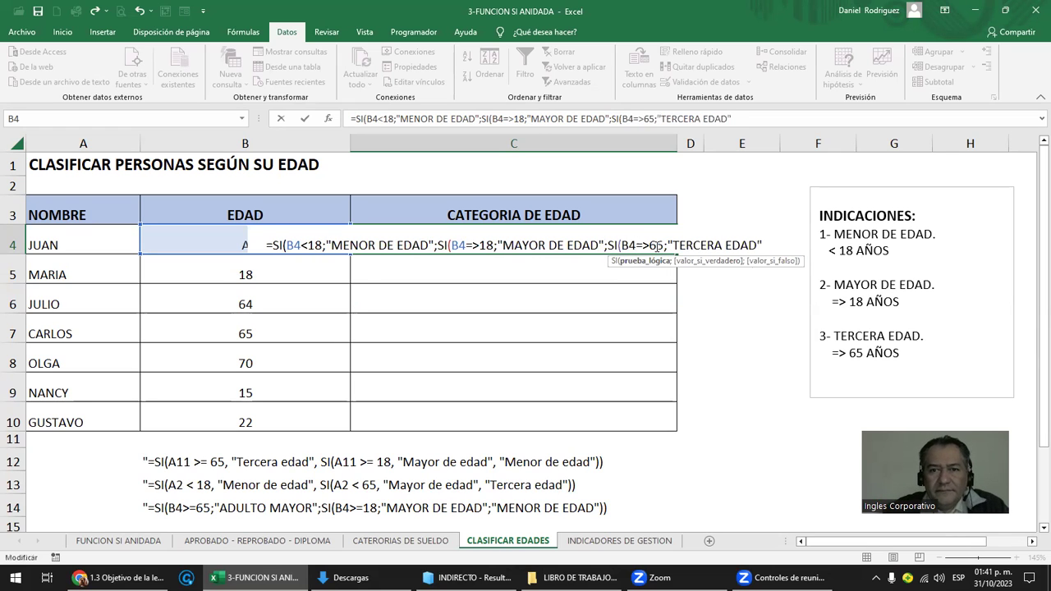
click(772, 244)
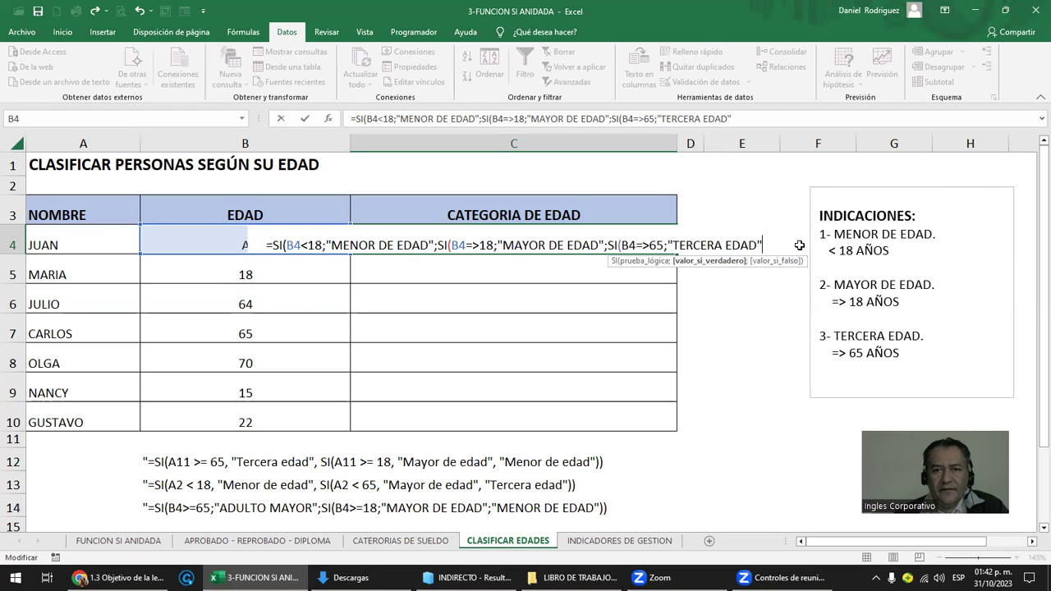
text(;)
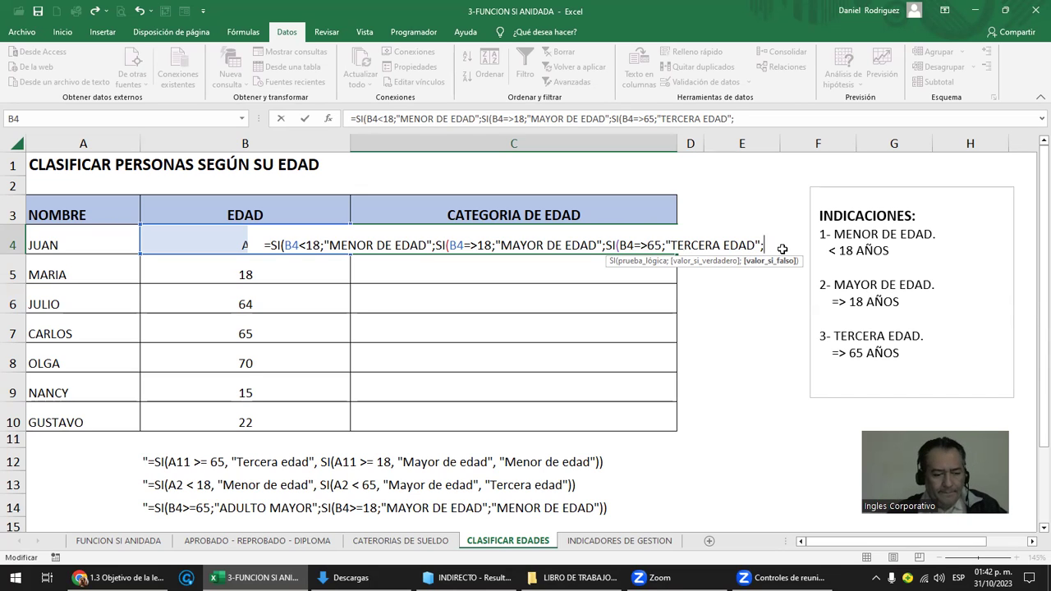
text(")
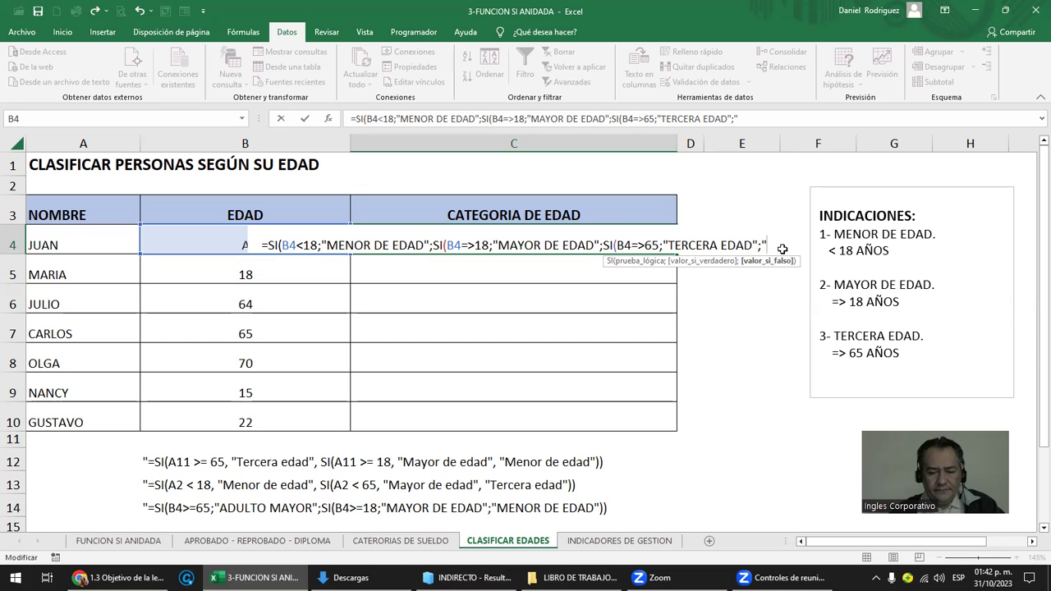
text(--")
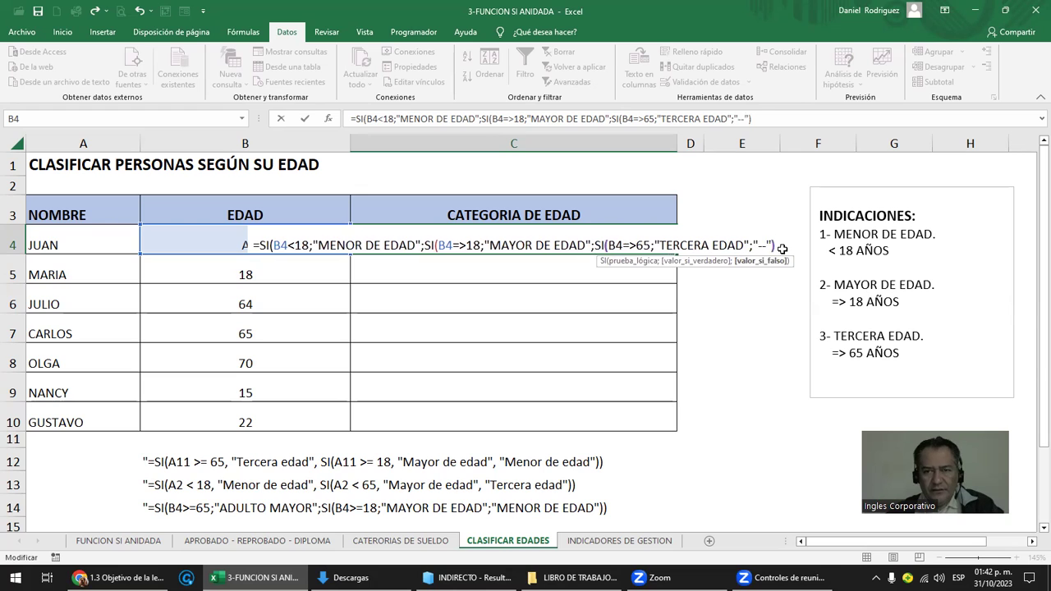
text())
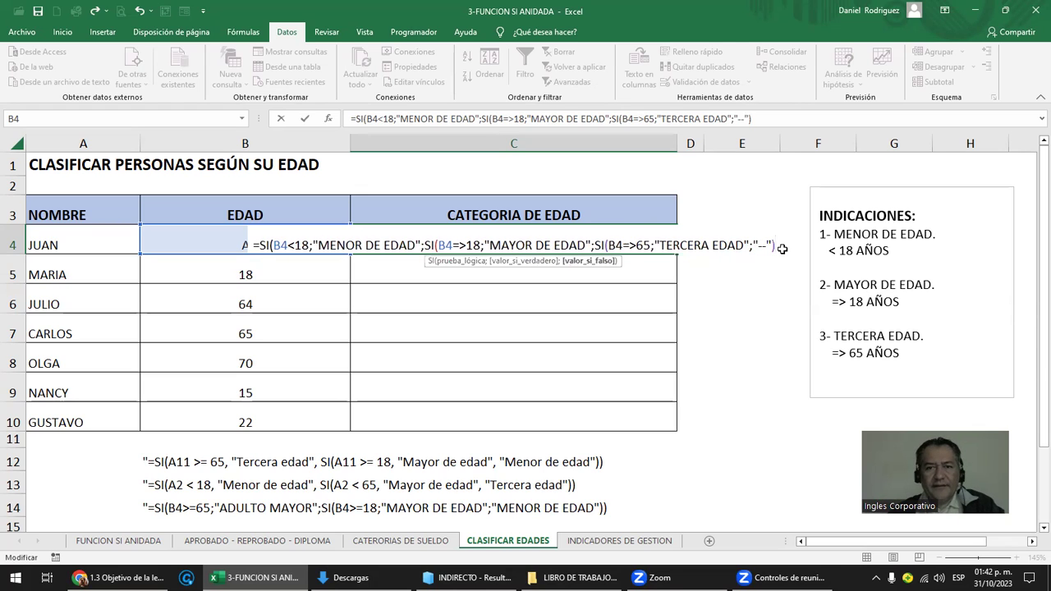
text())
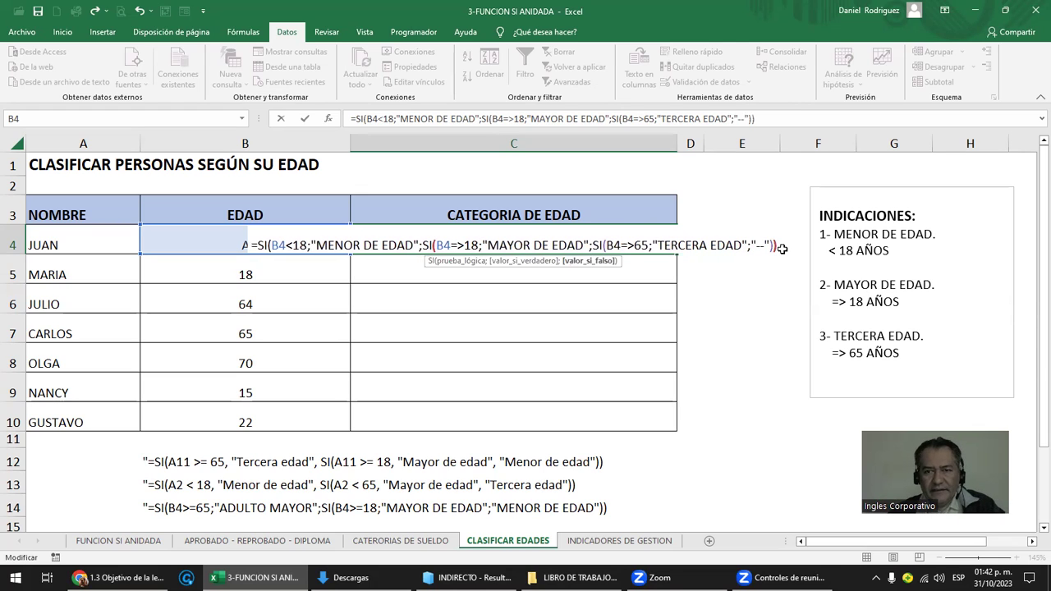
text())
Enter the C4 formula, accepting Excel's correction to >= comparisons
key(Return)
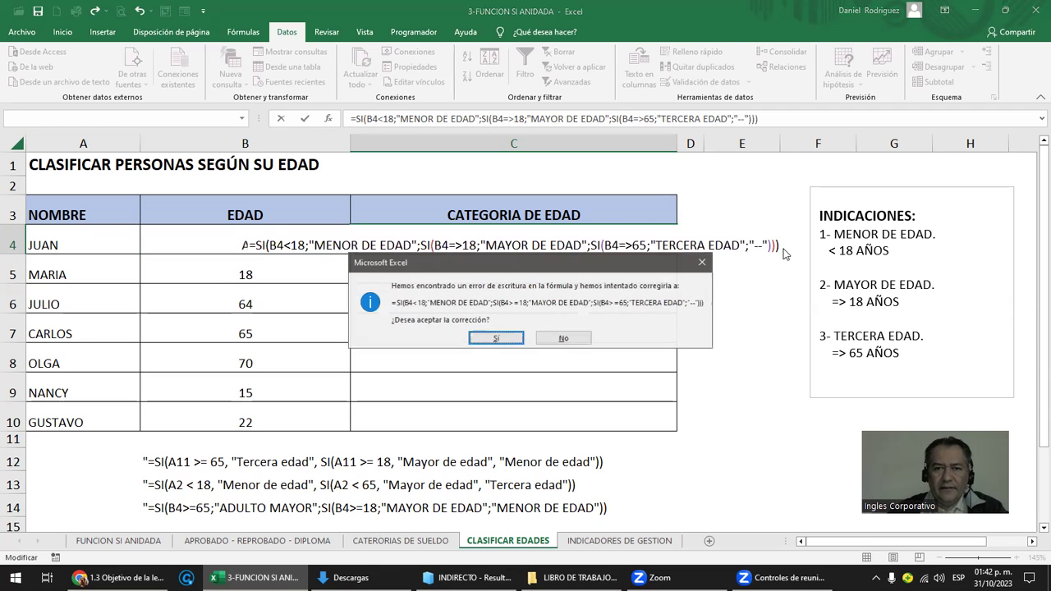
key(Return)
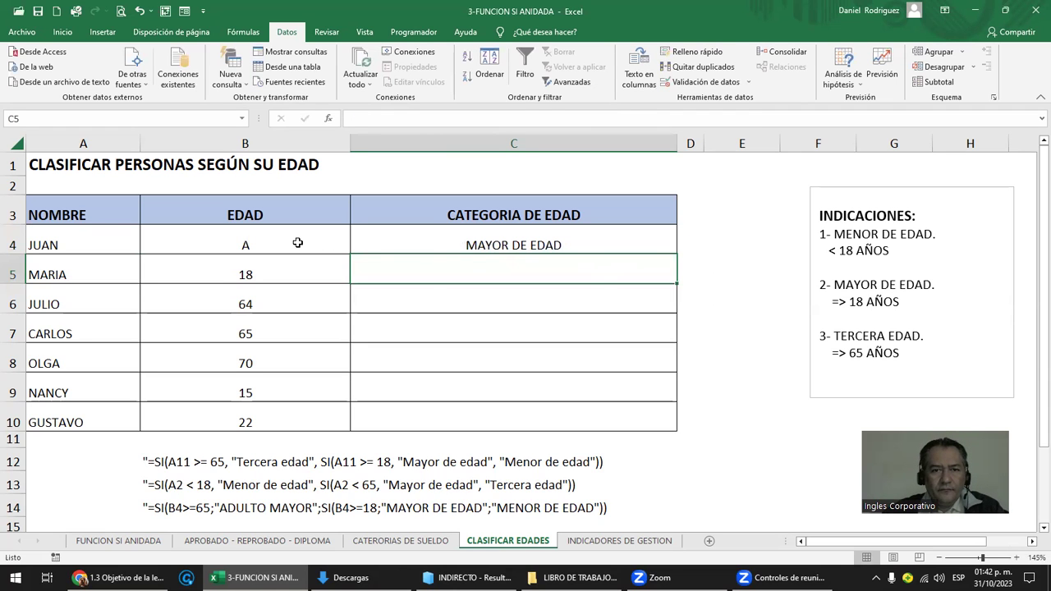
click(297, 242)
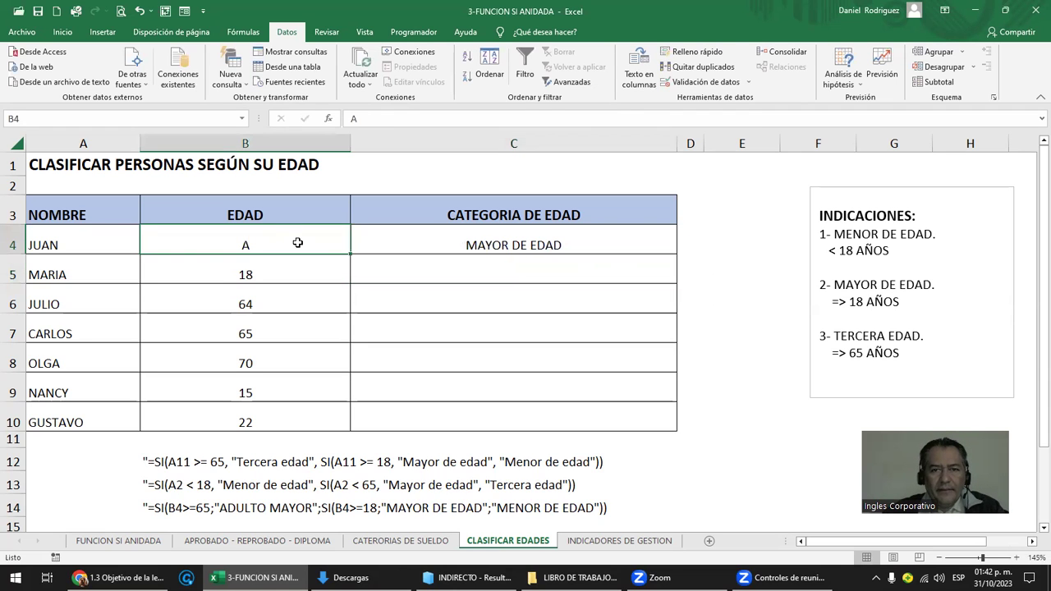
Compare the example formulas in B12, B13, B14 and C12, then reopen C4's formula
click(161, 463)
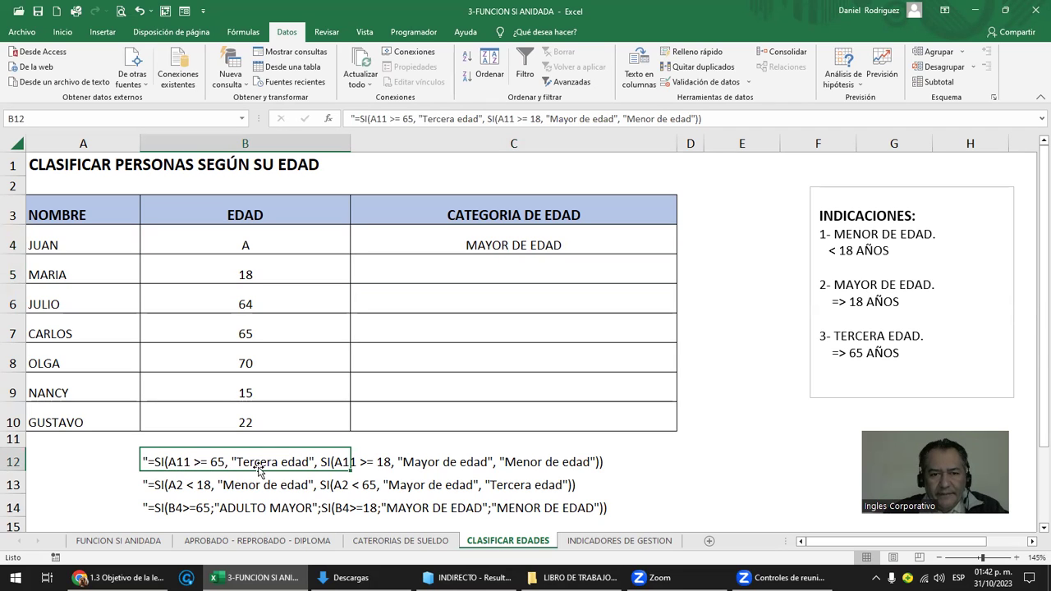
click(198, 486)
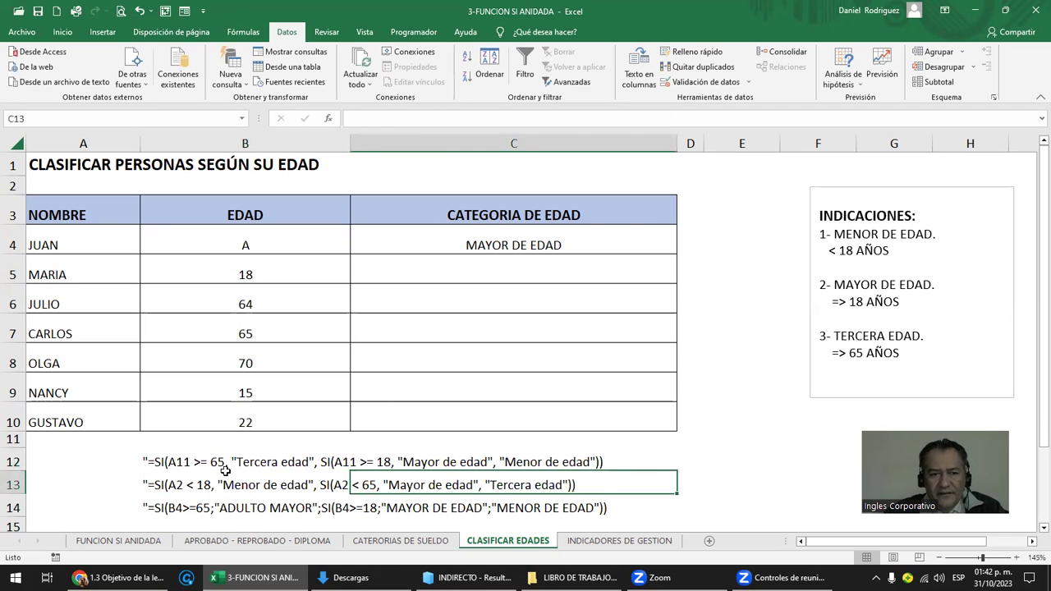
click(174, 511)
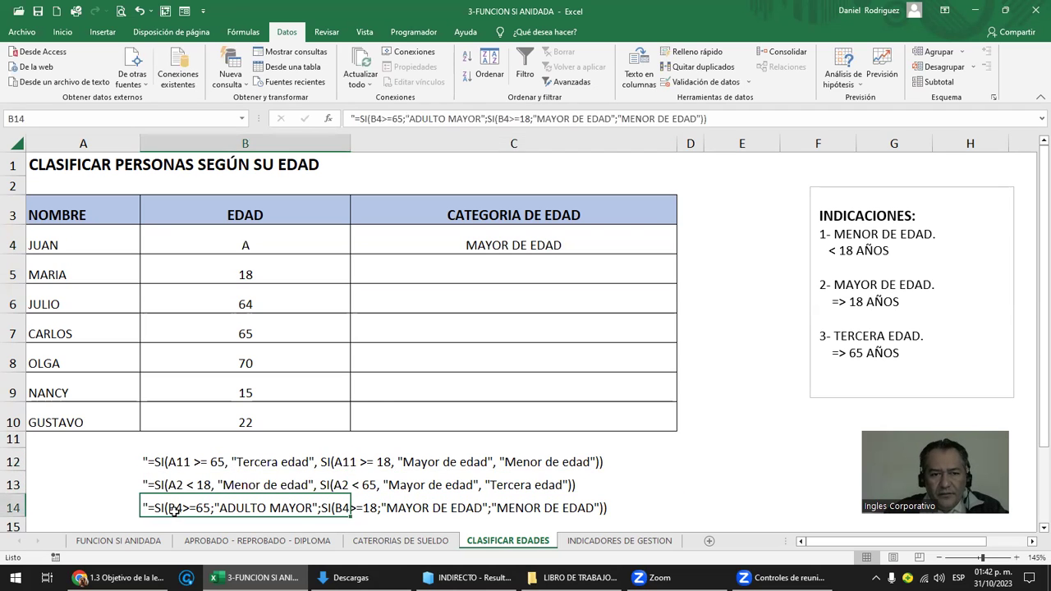
click(189, 464)
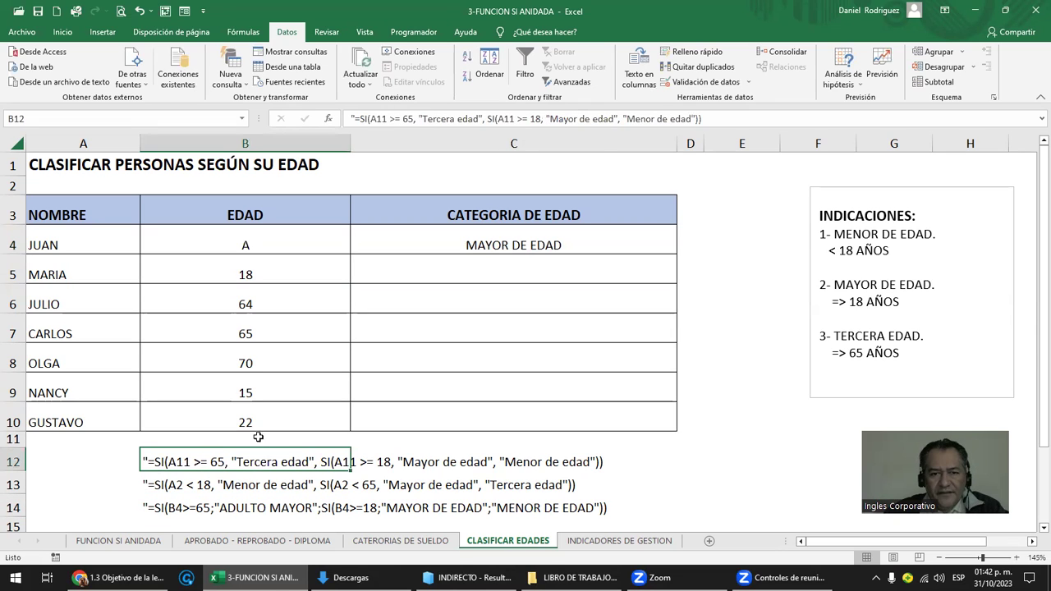
click(395, 464)
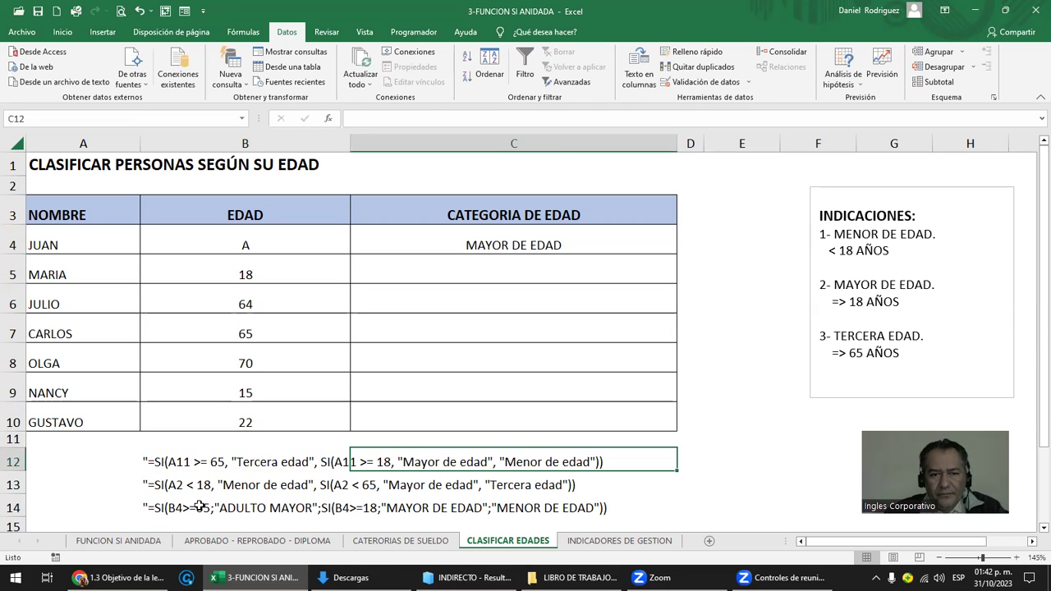
click(474, 244)
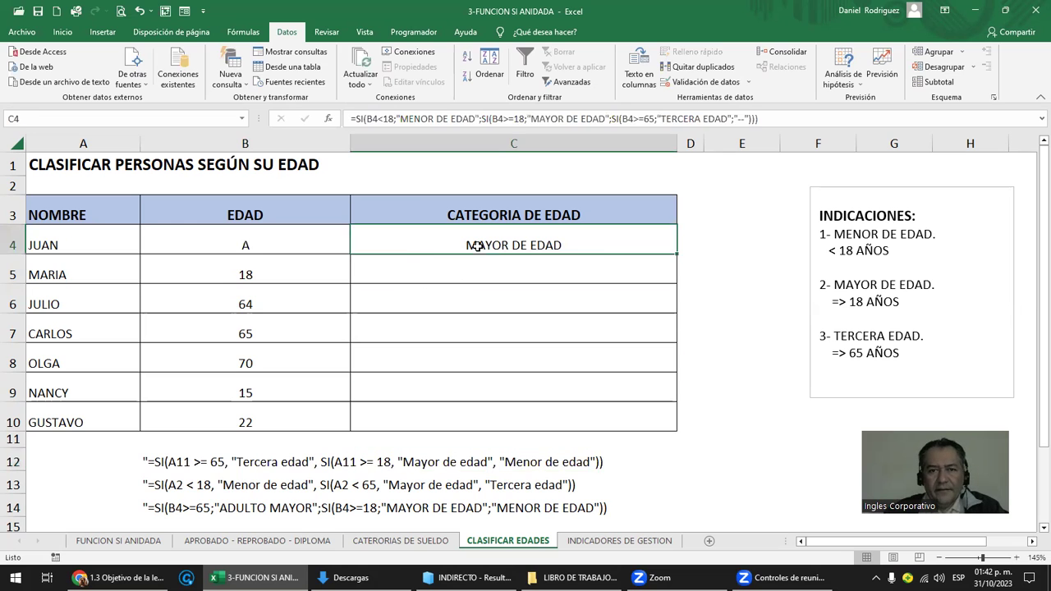
double_click(474, 244)
Try ages 21, 3, 11, 16 and finally 17 in B4, watching C4's category change
click(245, 244)
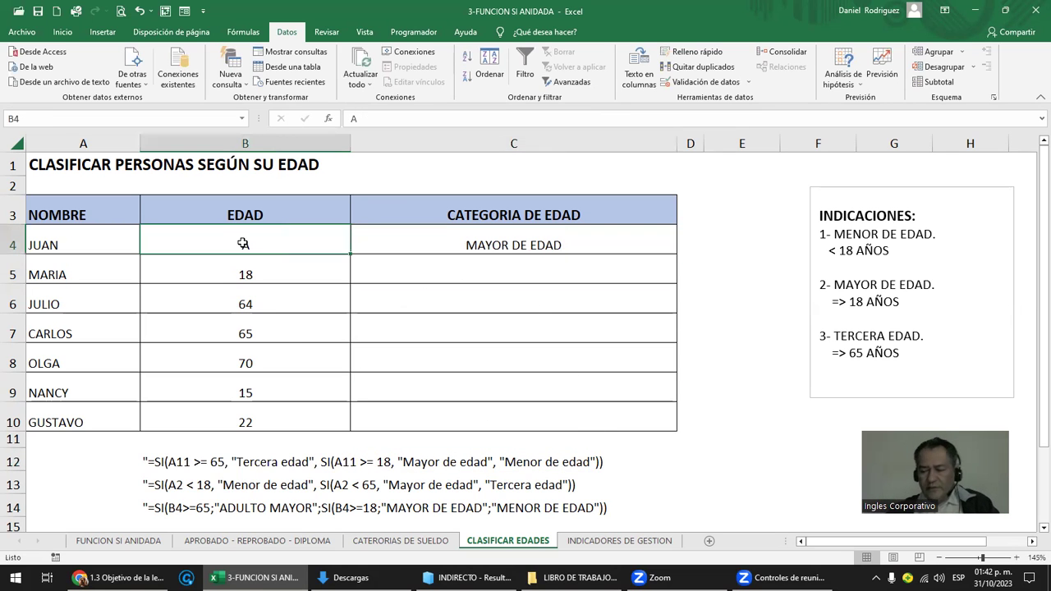
text(21)
key(Return)
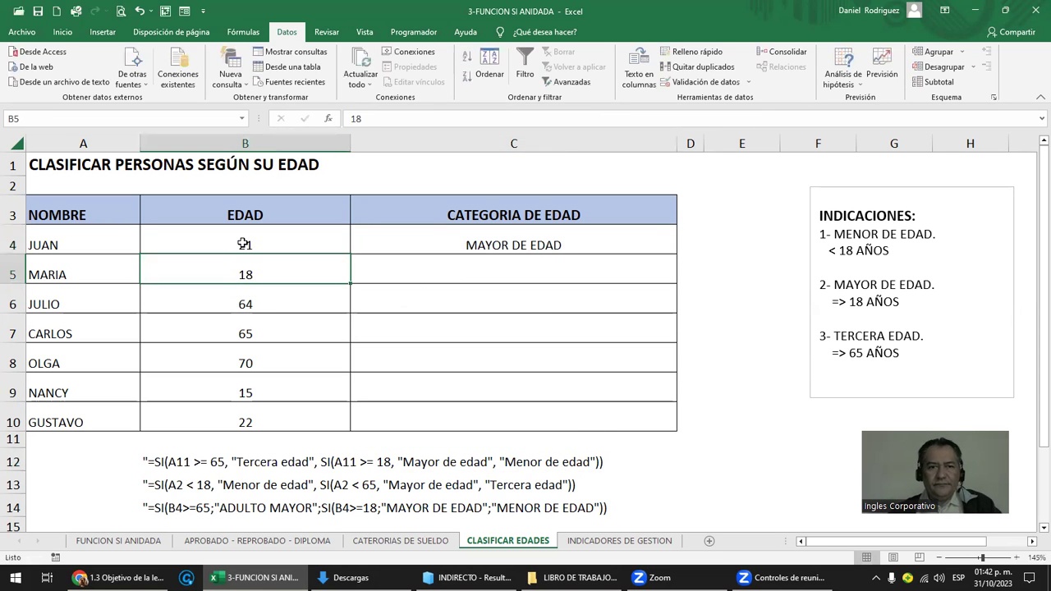
click(245, 244)
text(3)
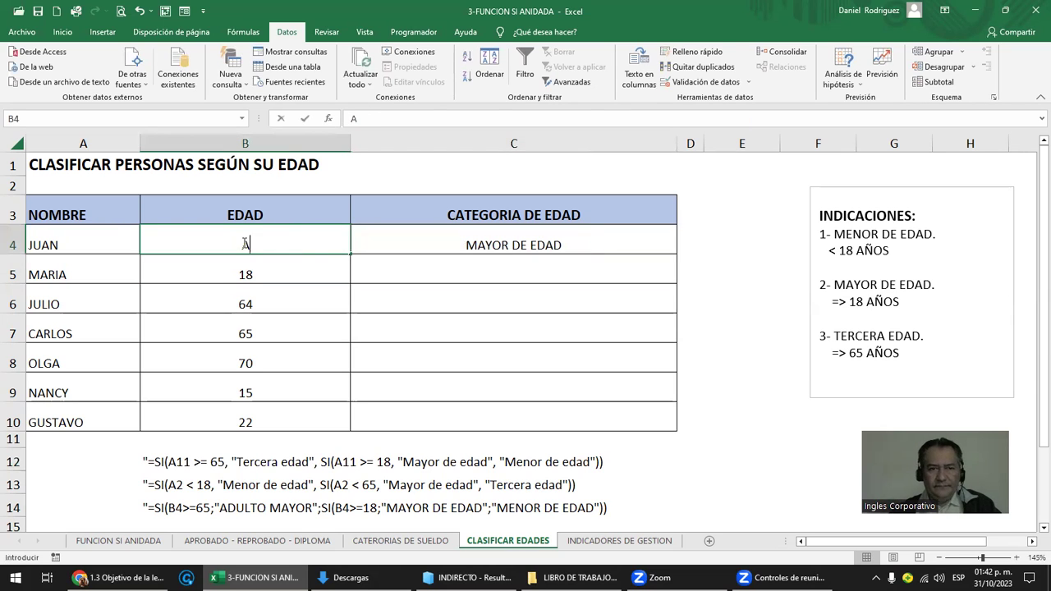
key(Return)
click(243, 244)
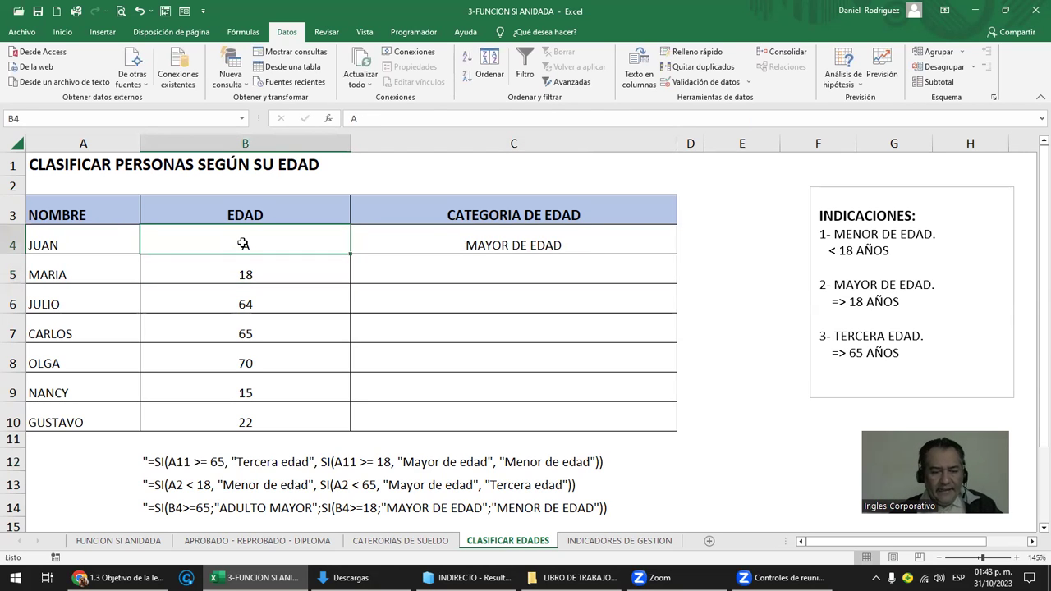
text(1)
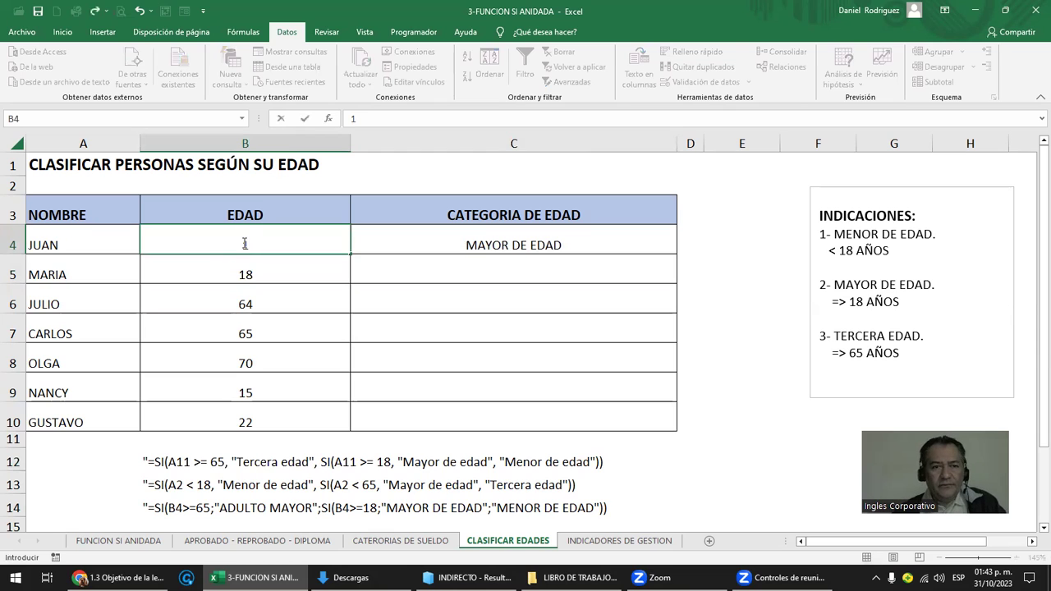
text(1)
key(Return)
click(245, 244)
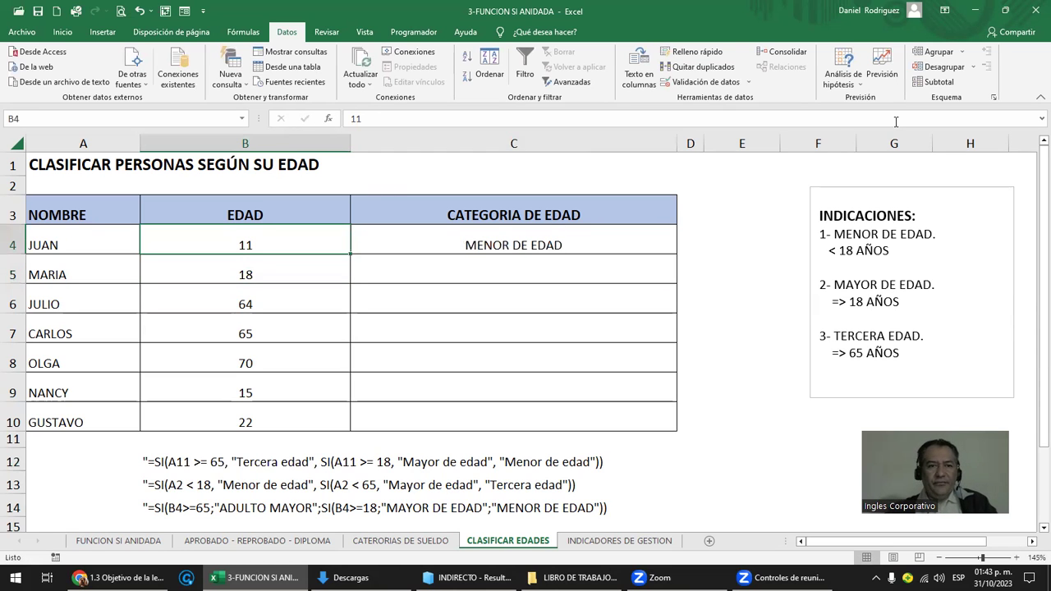
text(16)
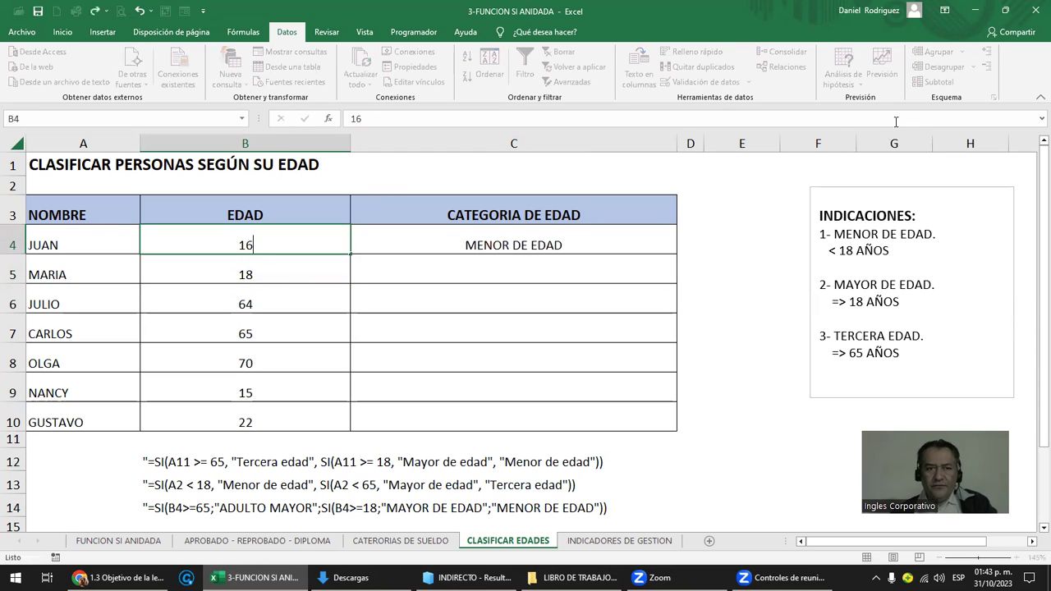
key(Return)
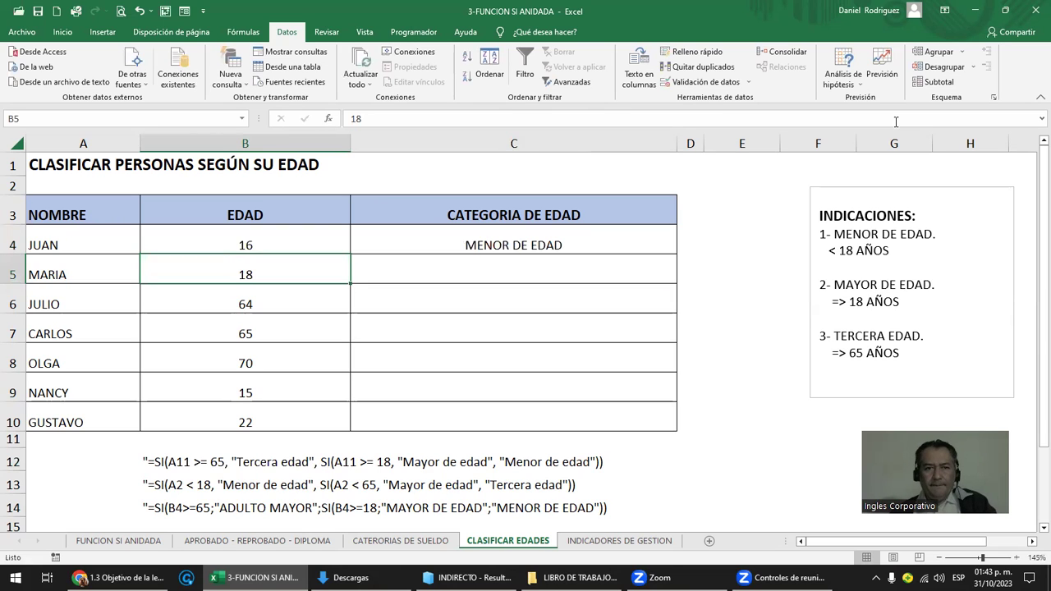
key(Up)
text(17)
key(Return)
Copy C4's classification formula into C5:C10
key(Right)
key(Up)
key(ctrl+c)
key(Down)
key(shift+Down)
key(shift+Down)
key(shift+Down)
key(shift+Down)
key(shift+Down)
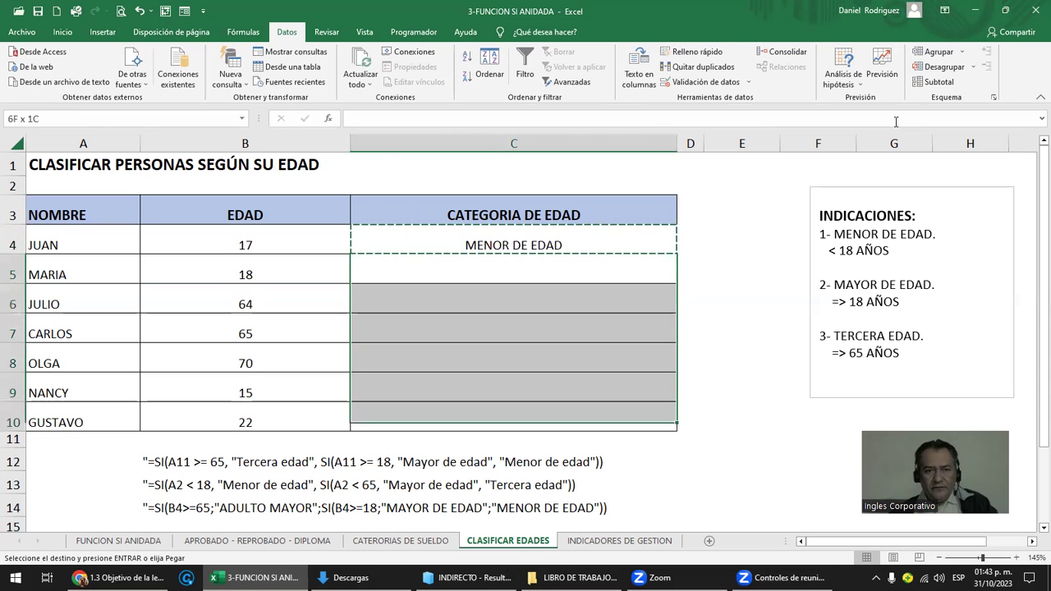
key(Return)
key(Left)
key(Left)
Inspect rows 5–8, noting ages 65 and 70 are wrongly classed as MAYOR DE EDAD
key(Right)
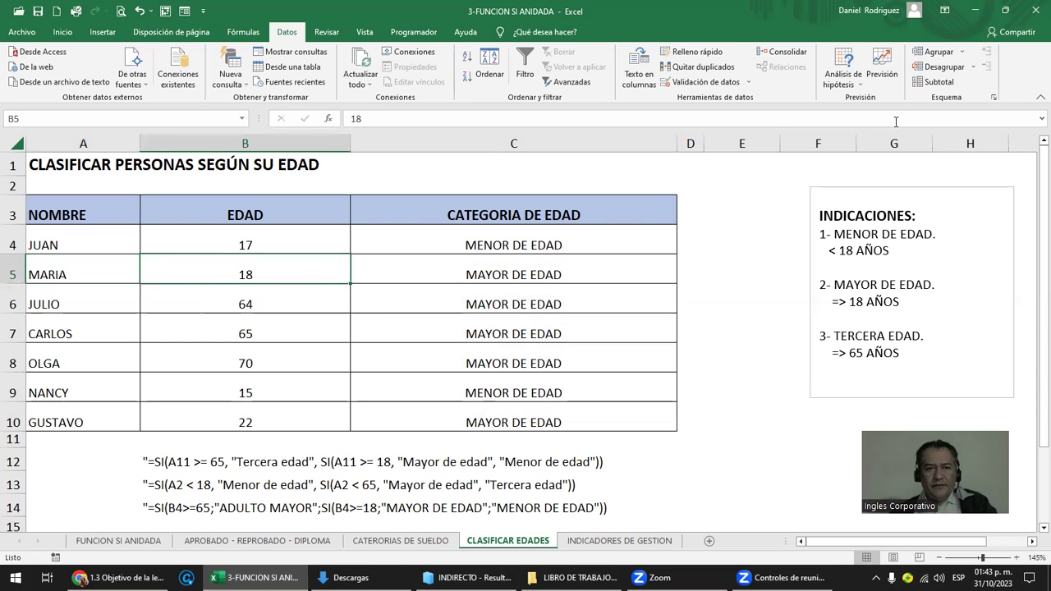
key(Down)
key(Left)
key(Right)
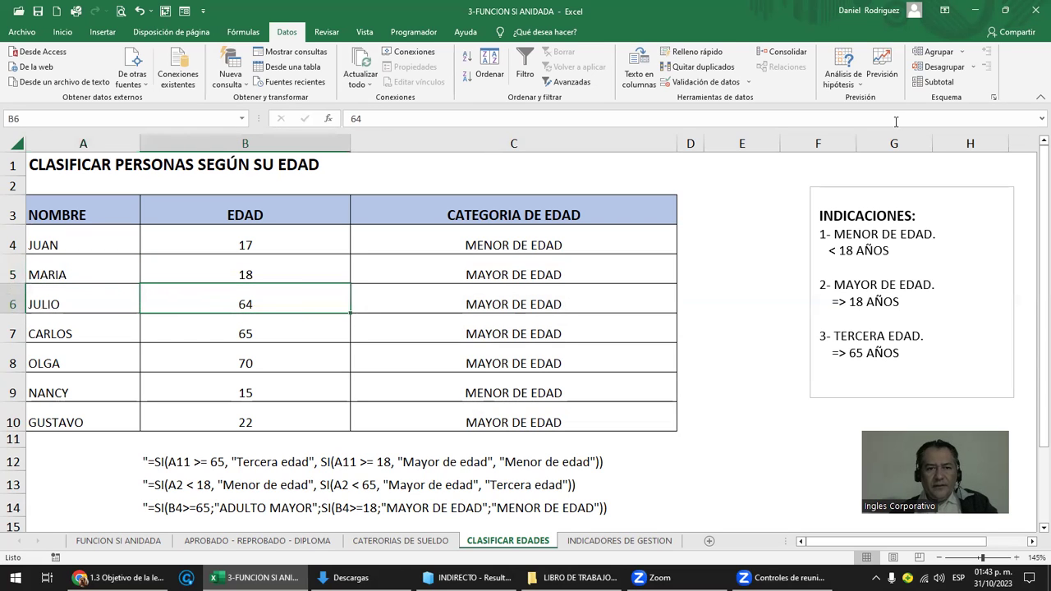
key(Right)
key(Left)
key(Down)
key(Right)
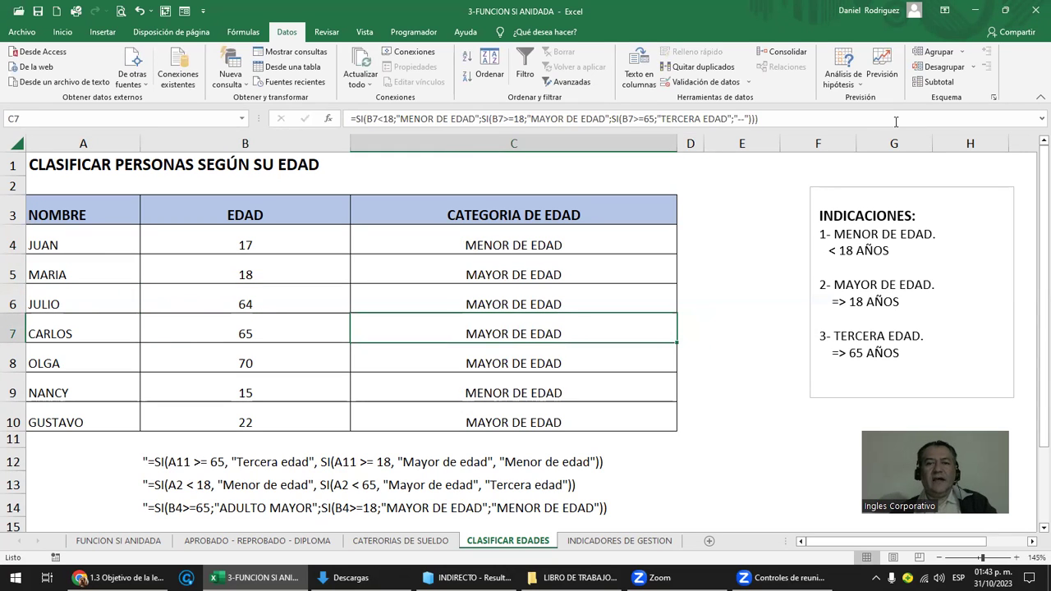
key(Left)
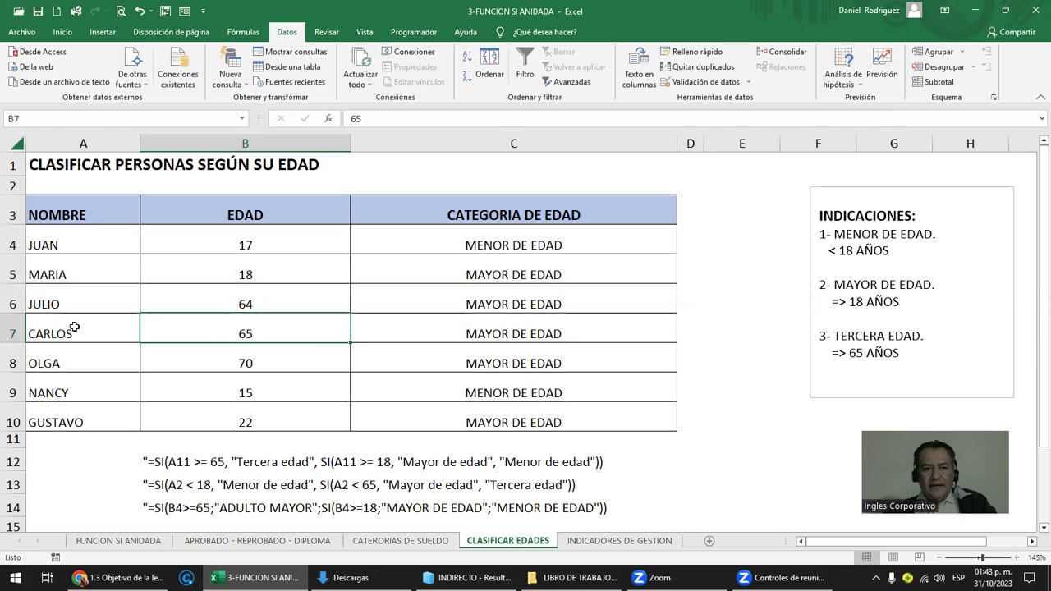
click(260, 364)
click(450, 361)
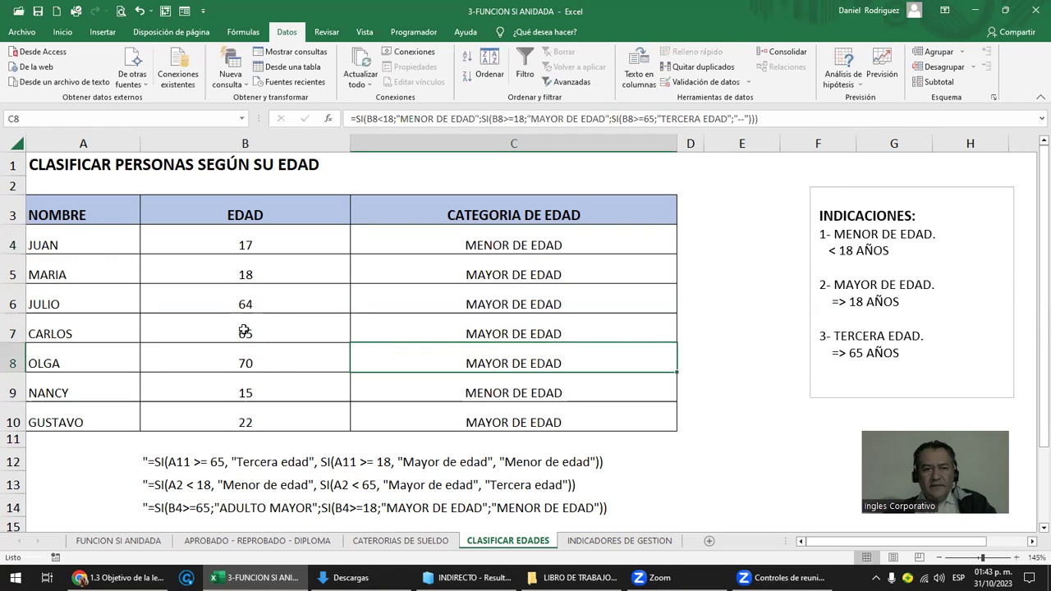
mouse_move(71, 334)
mouse_down()
mouse_move(514, 362)
mouse_move(413, 374)
mouse_up()
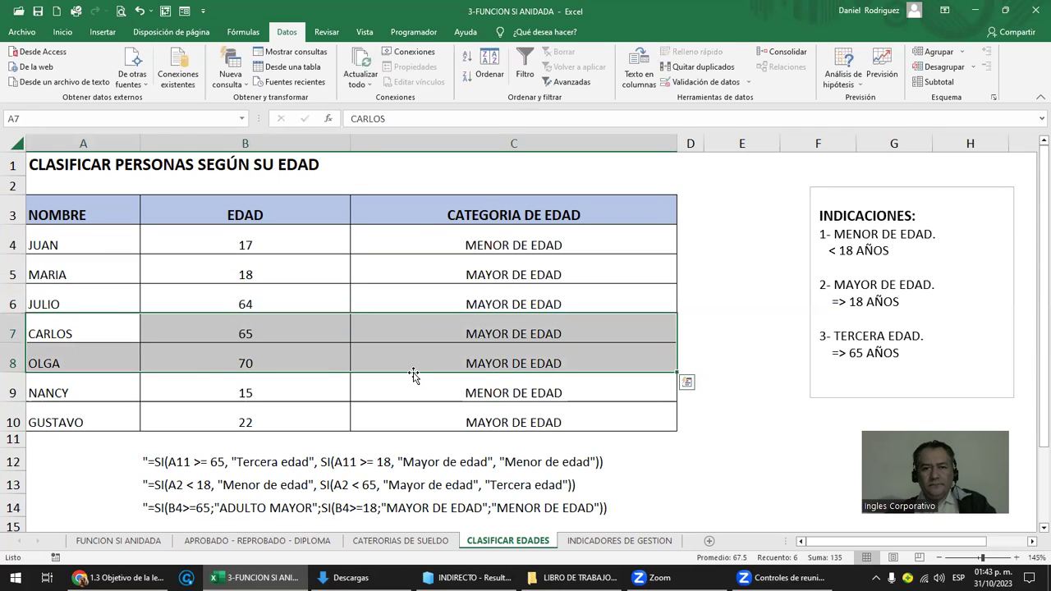
double_click(534, 329)
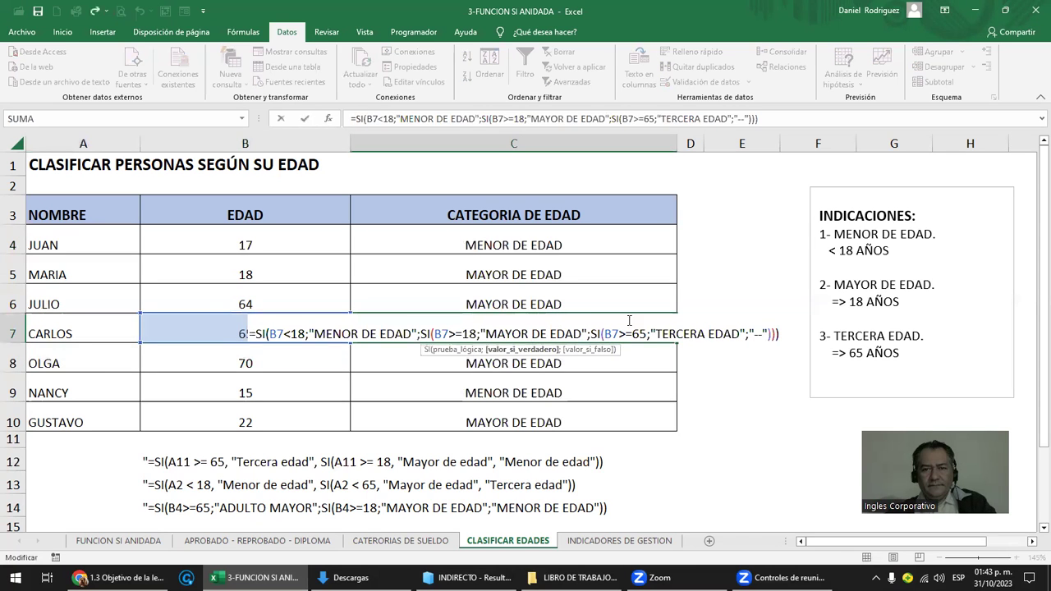
double_click(532, 247)
key(Escape)
Change B4's age to 65 and open C4's formula for editing
click(266, 236)
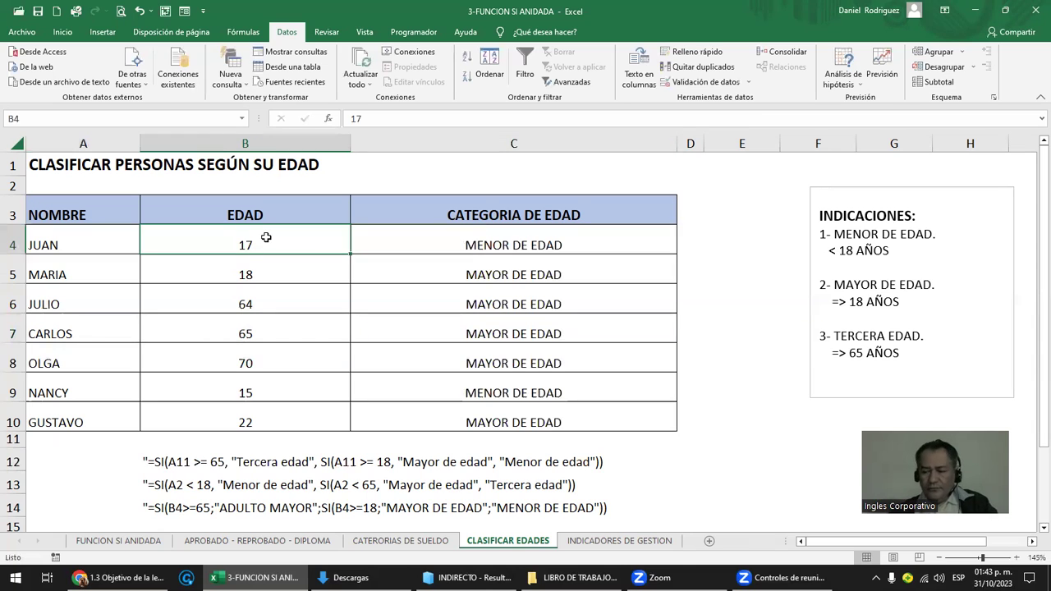
text(65)
key(Return)
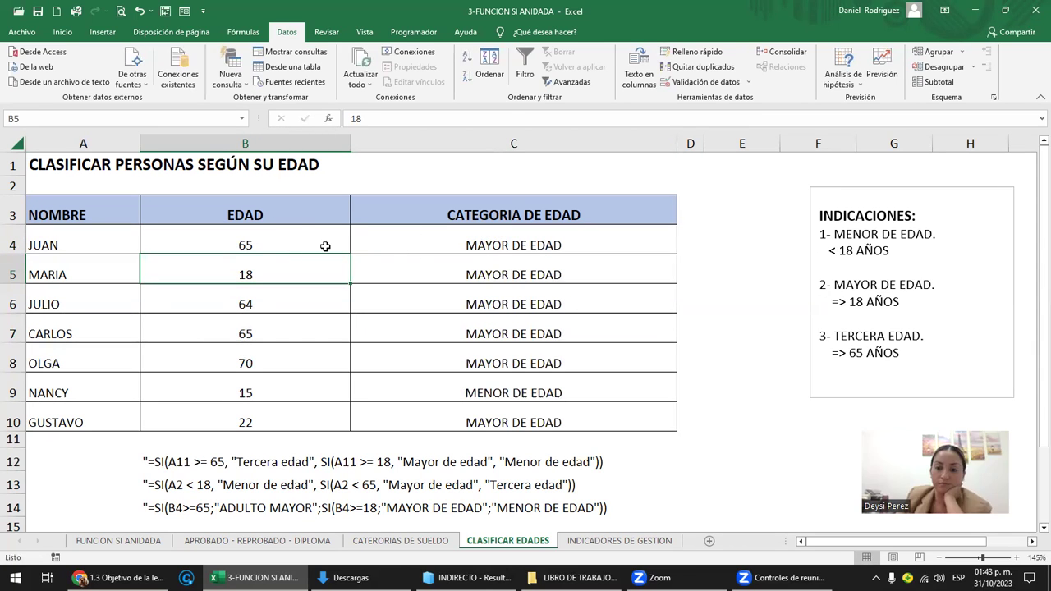
double_click(478, 238)
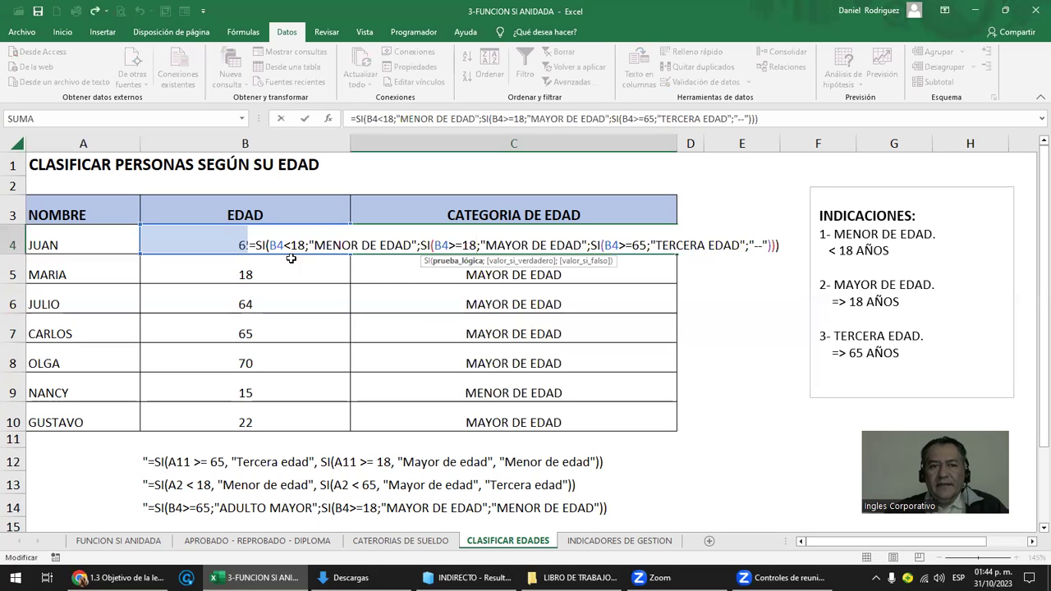
Rewrite the middle SI test from B4>=18 to B4<65 and confirm the formula
drag(270, 244, 422, 245)
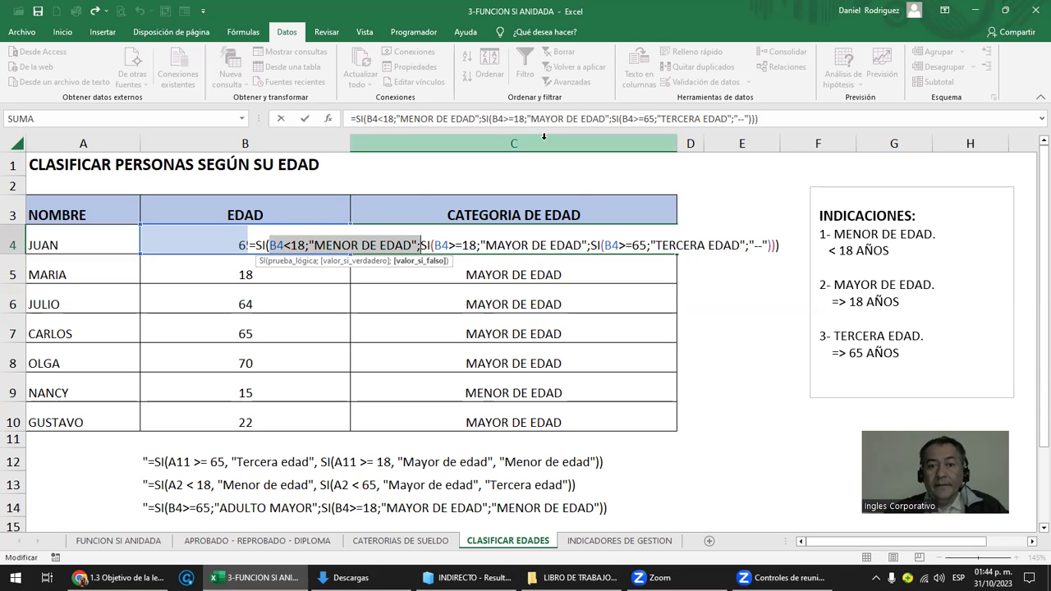
click(449, 245)
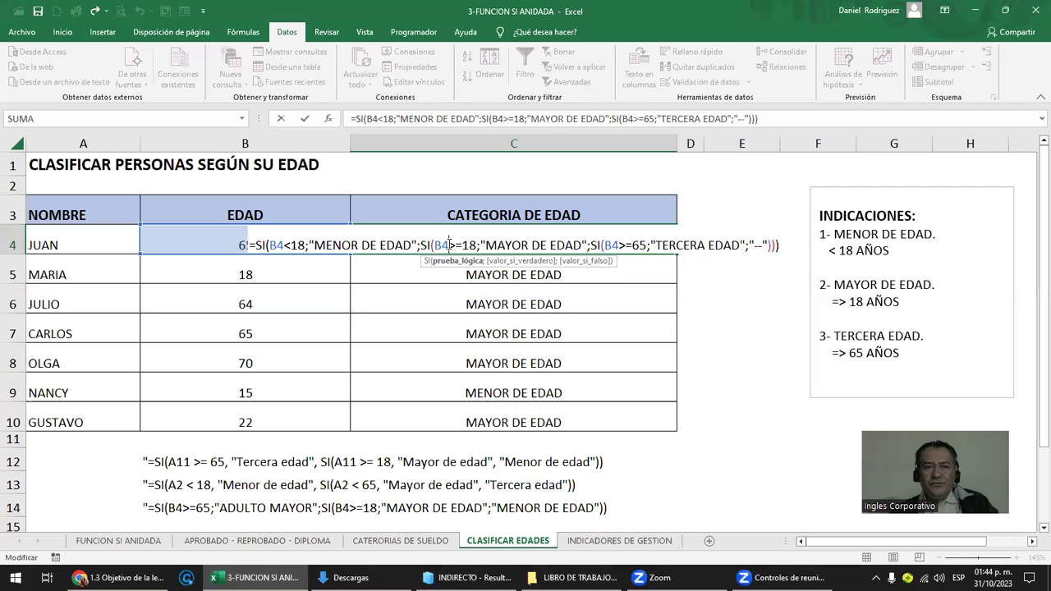
key(Delete)
key(Delete)
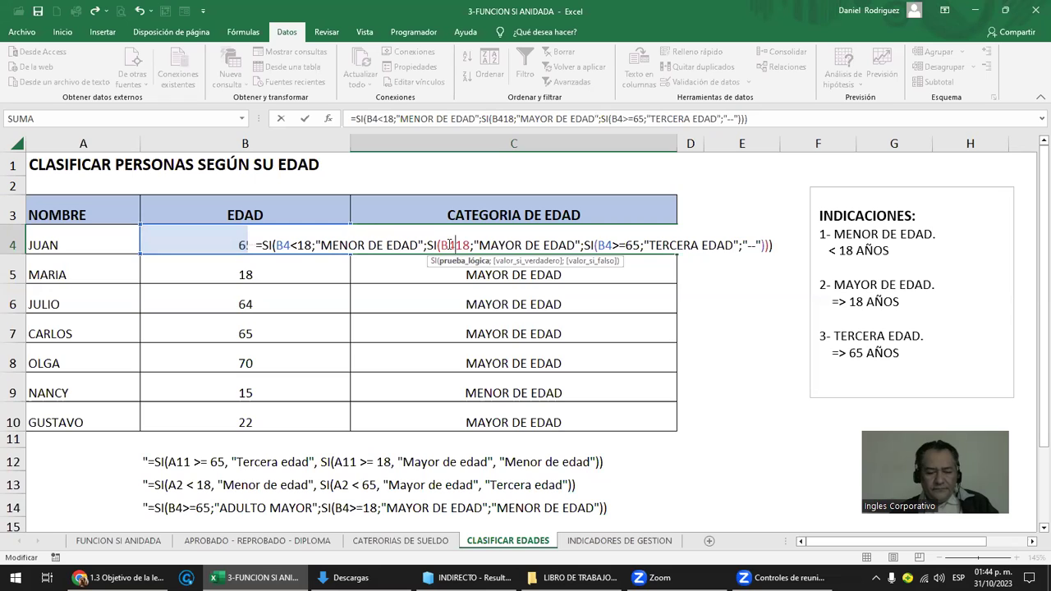
text(>)
key(BackSpace)
text(<)
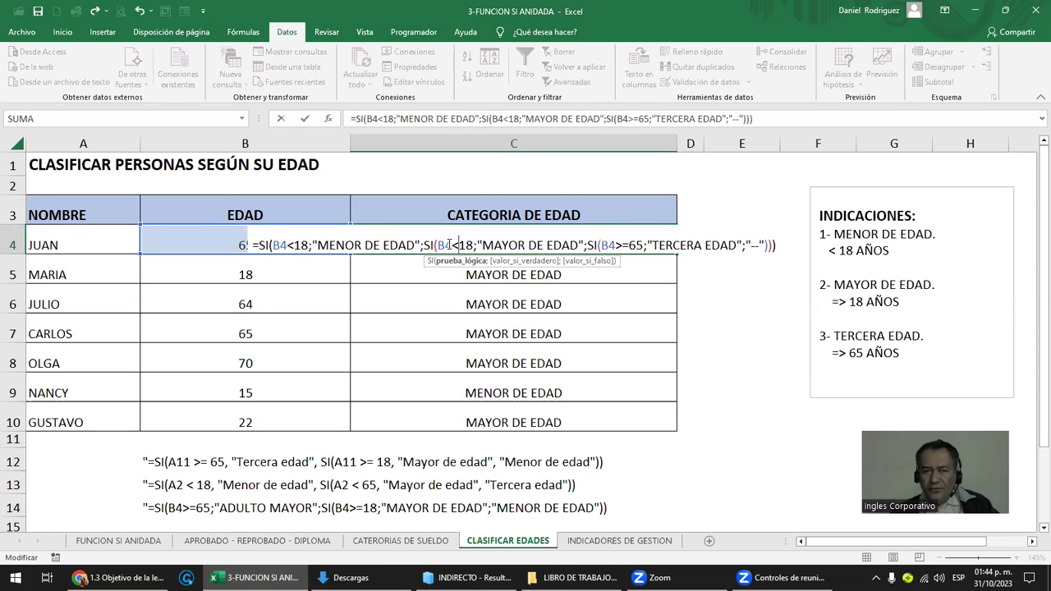
key(Delete)
text(65)
key(Delete)
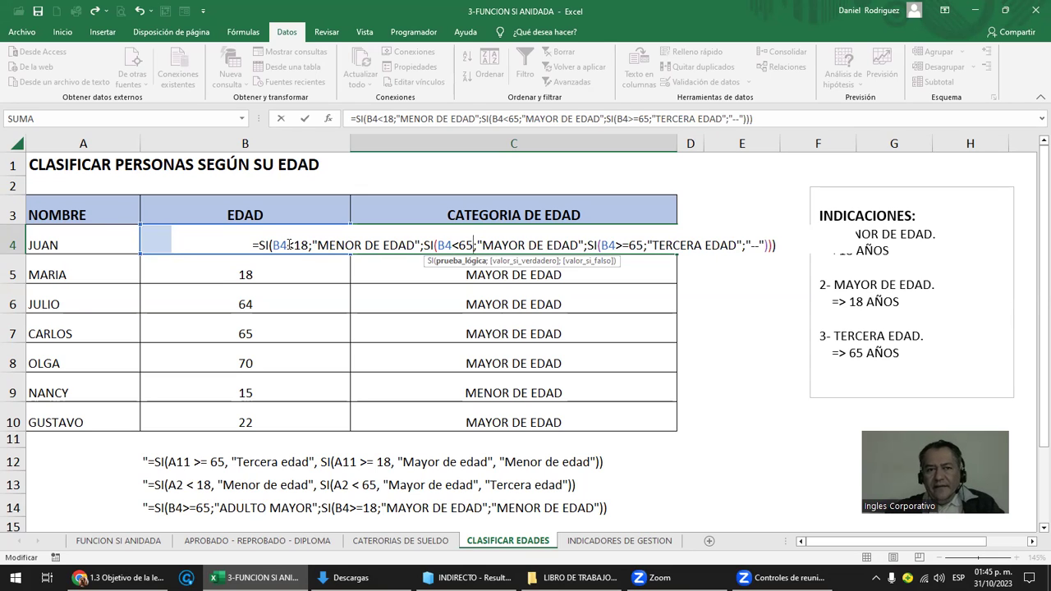
drag(273, 245, 407, 254)
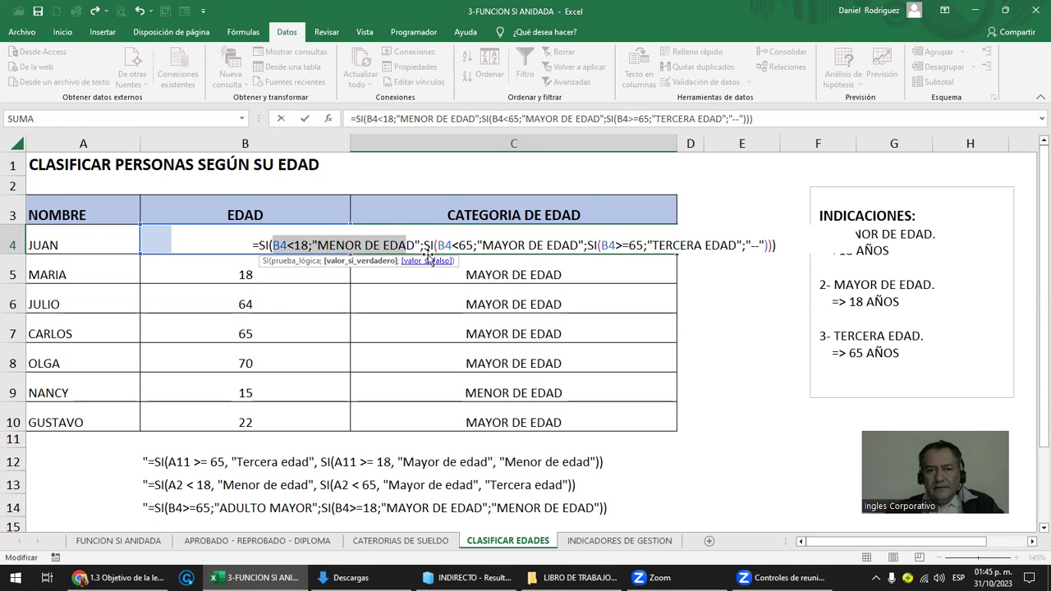
click(408, 247)
click(461, 240)
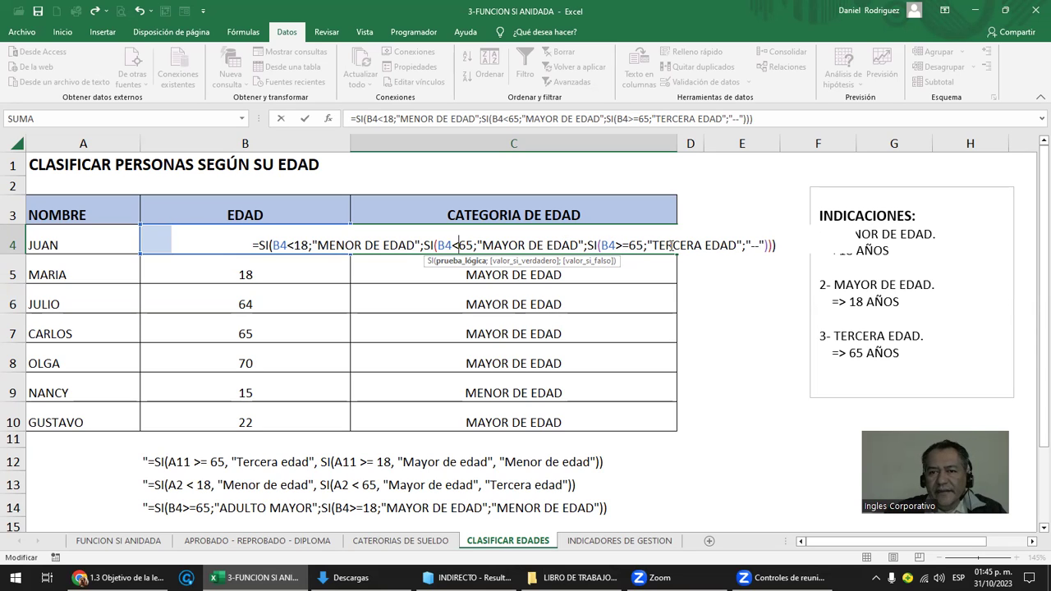
key(Return)
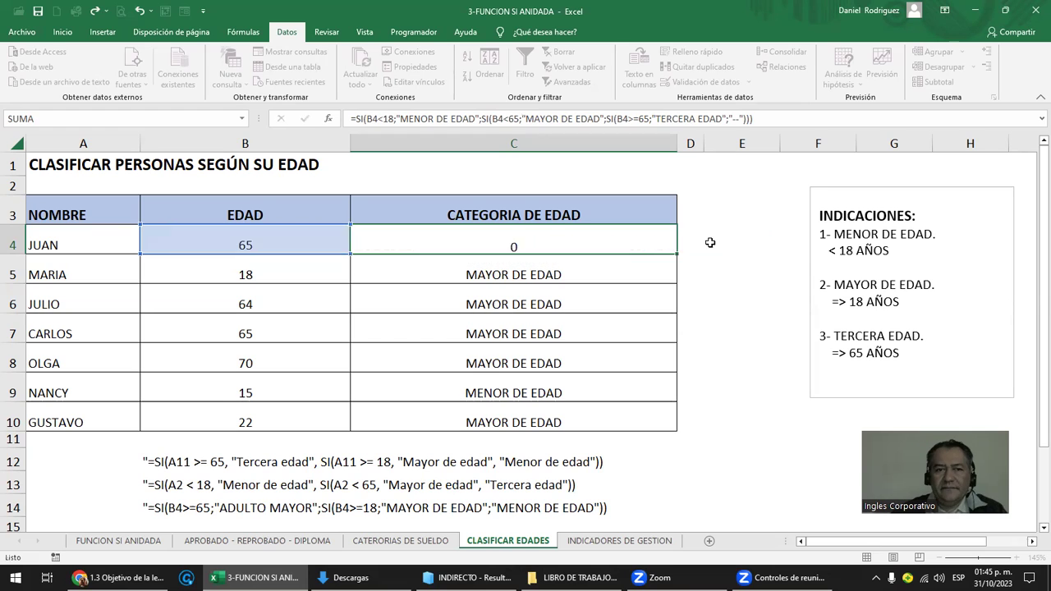
key(Up)
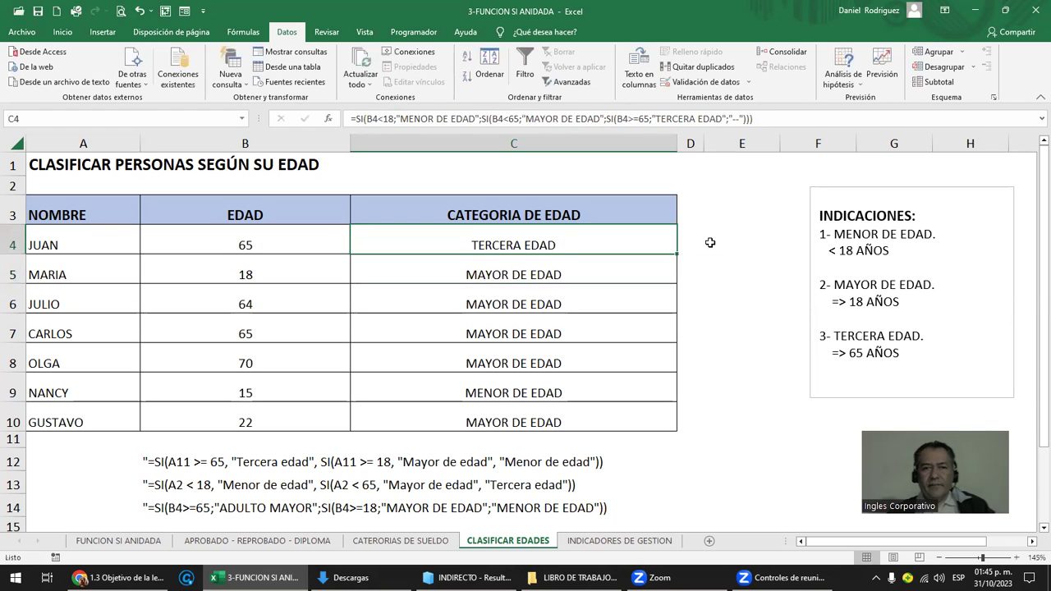
Test ages 64 and 17 in B4, then clear the categories in C5:C10
key(Left)
text(64)
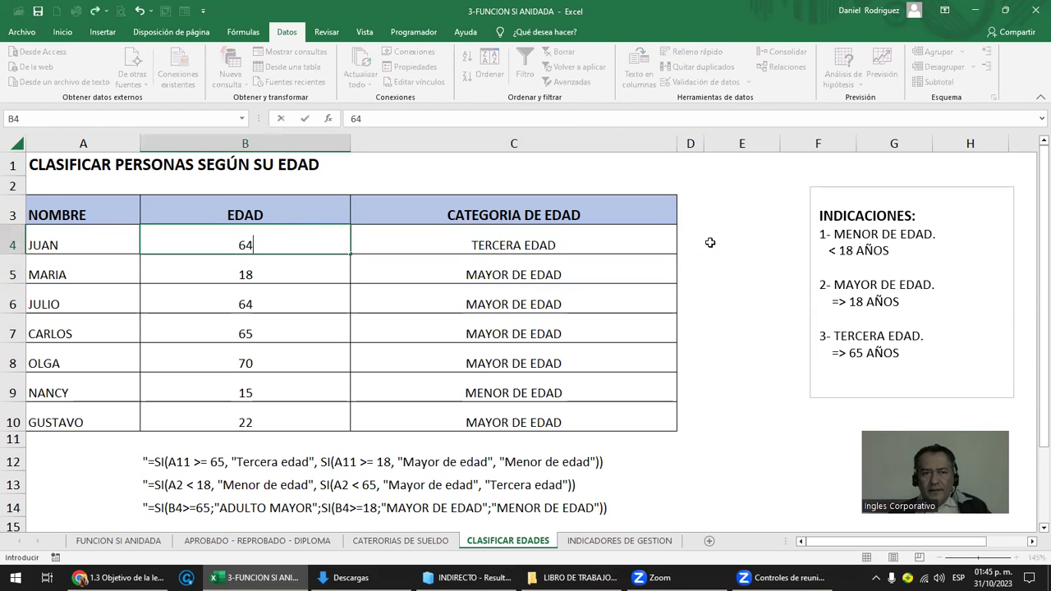
key(Return)
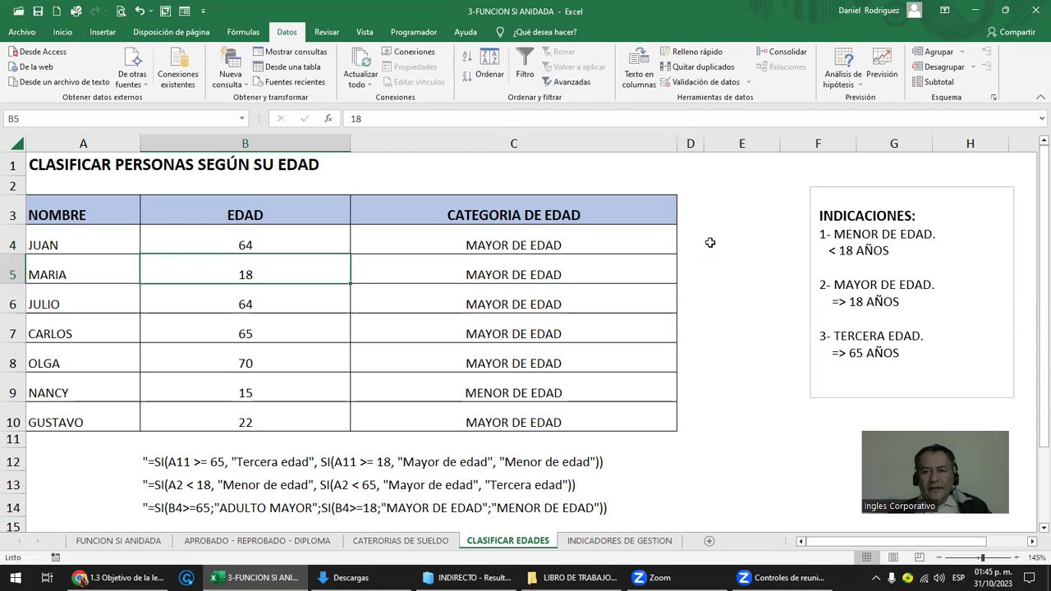
key(Up)
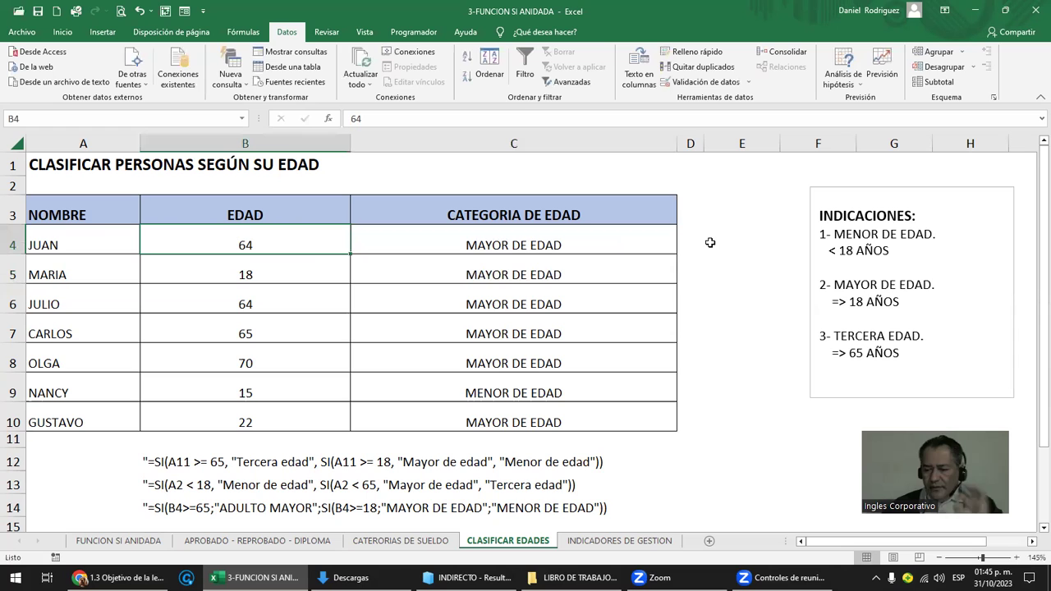
text(17)
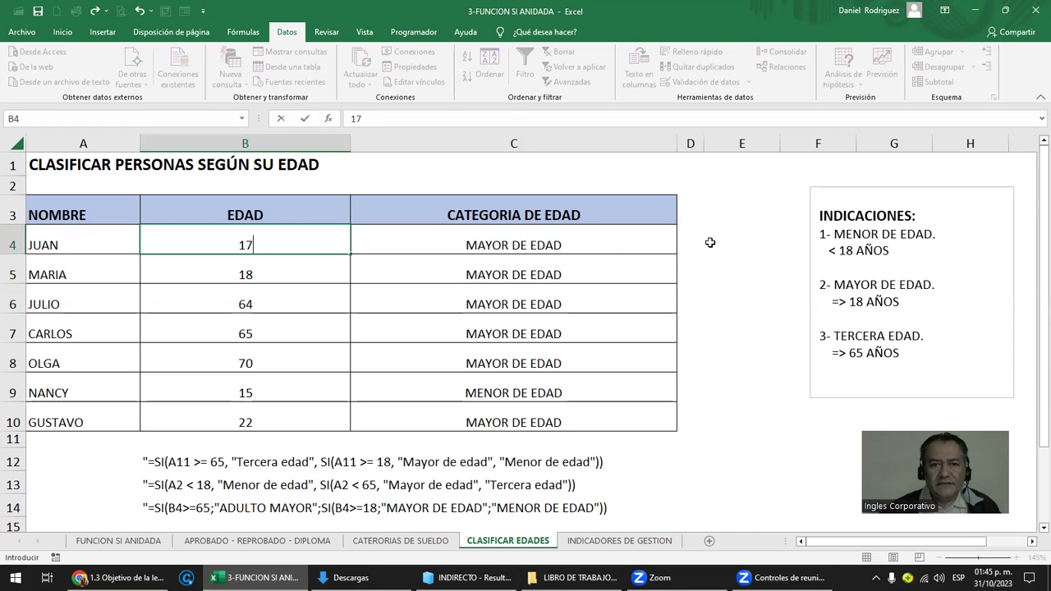
key(Return)
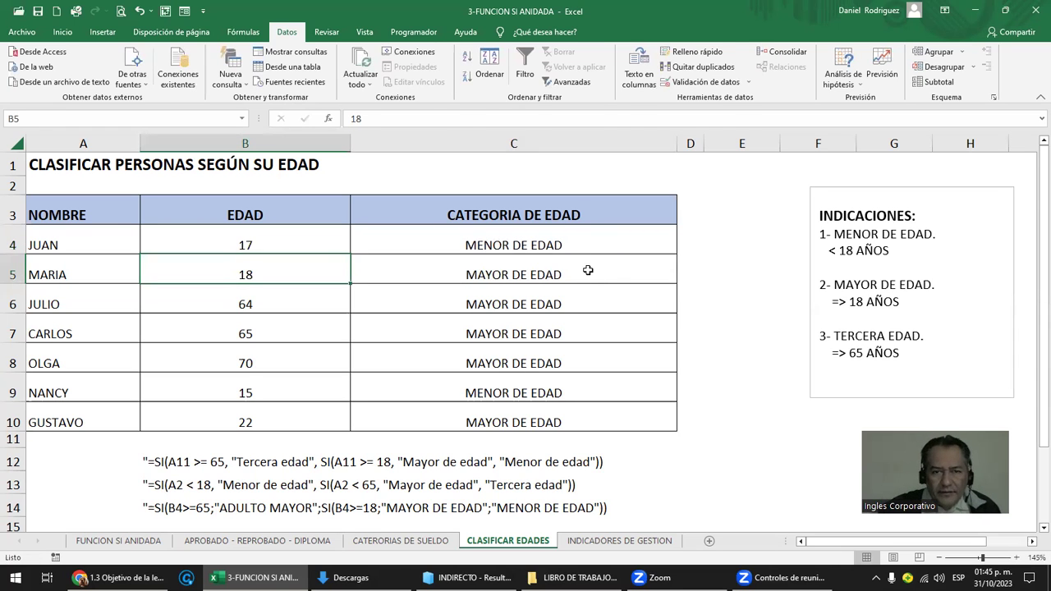
drag(583, 270, 606, 415)
key(Delete)
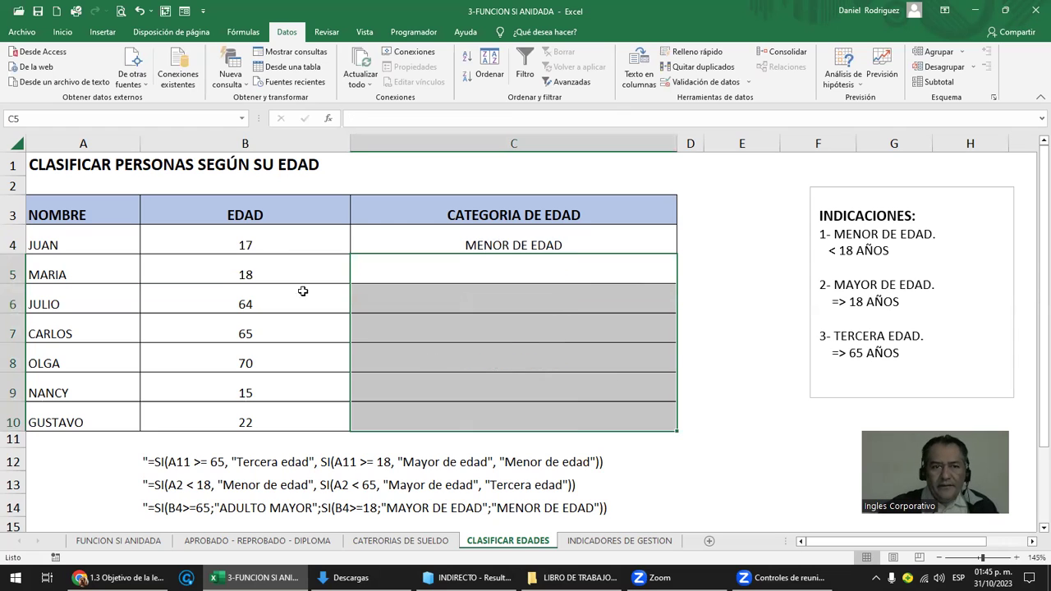
Test ages 18, 44, 64, 65 and 250 in B4, ending with TERCERA EDAD in C4
click(267, 248)
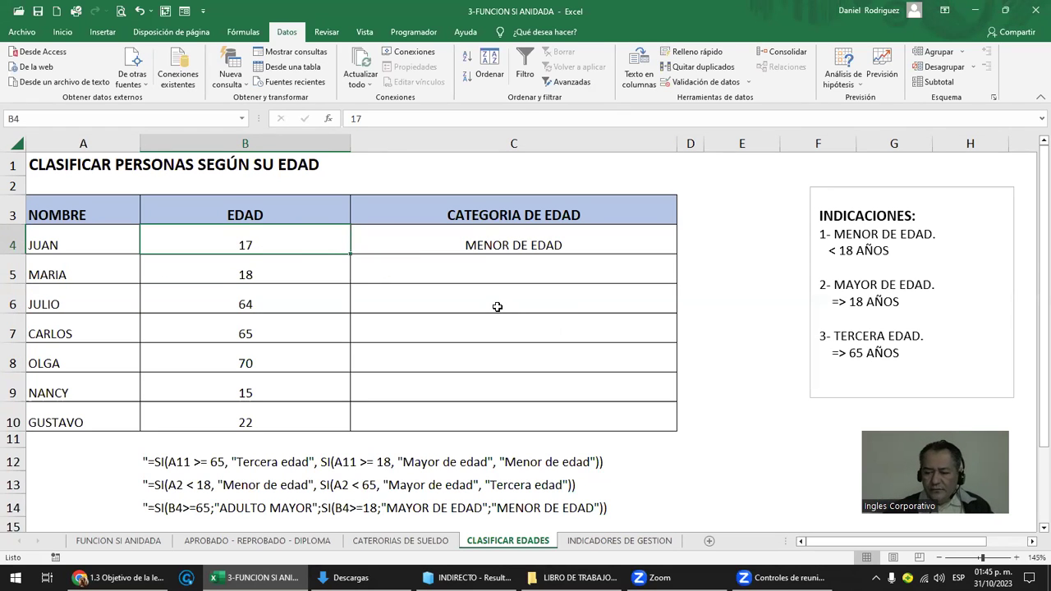
text(18)
key(Return)
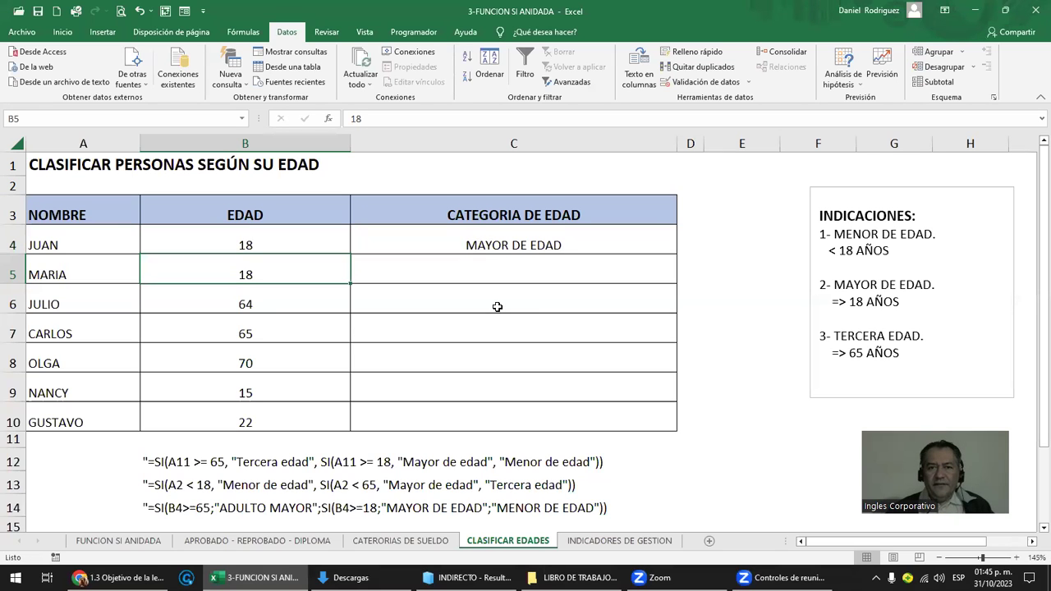
key(Up)
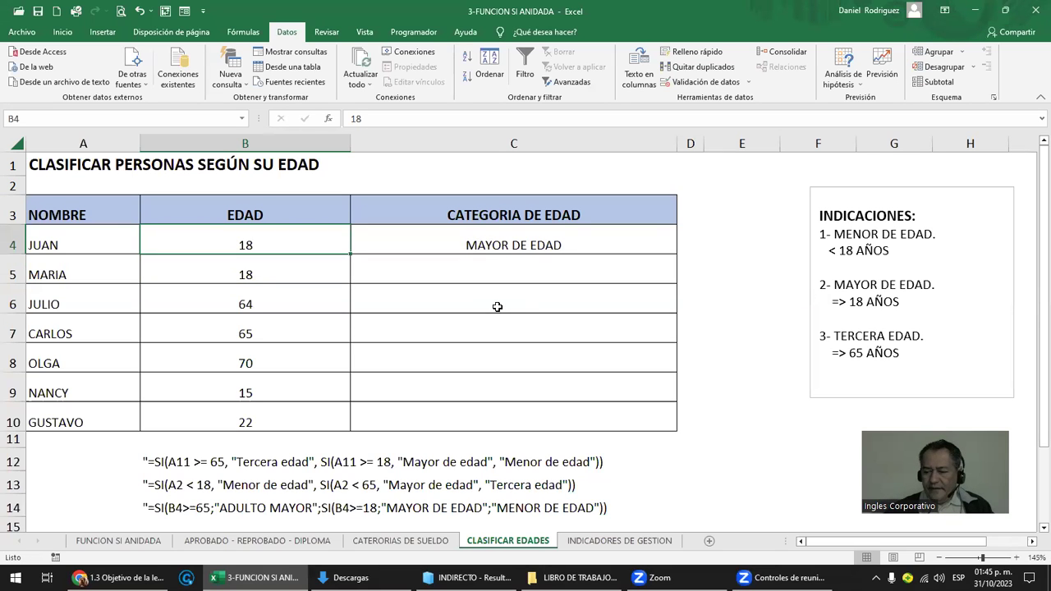
text(44)
key(Return)
key(Up)
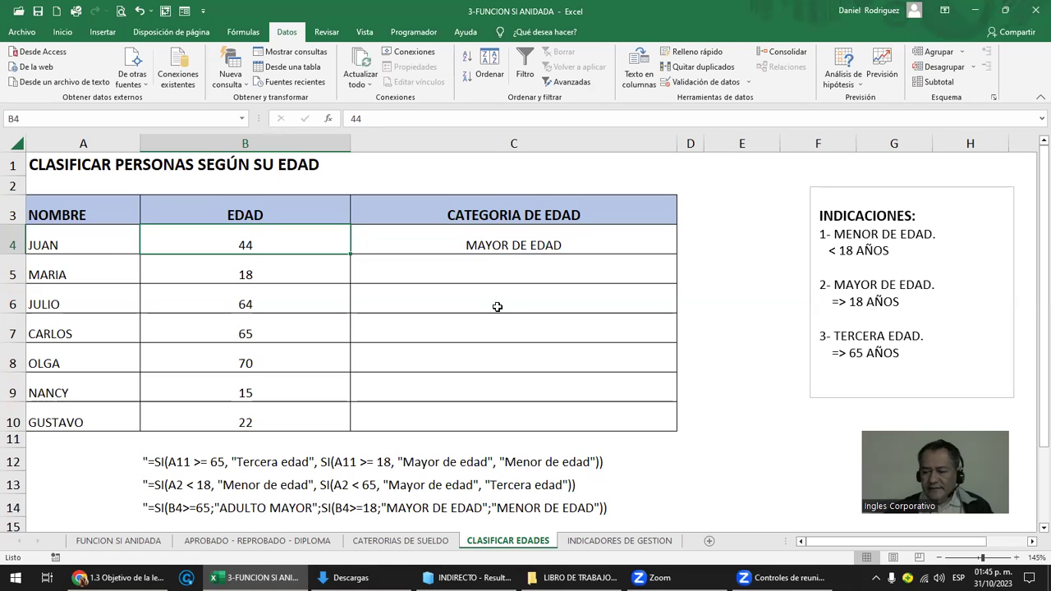
text(64)
key(Return)
key(Up)
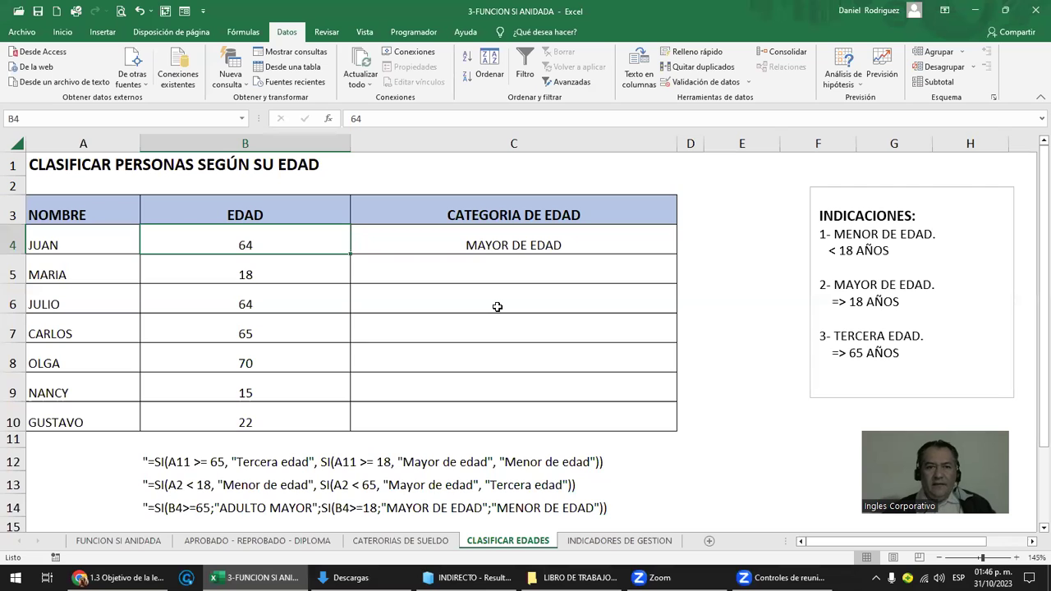
text(65)
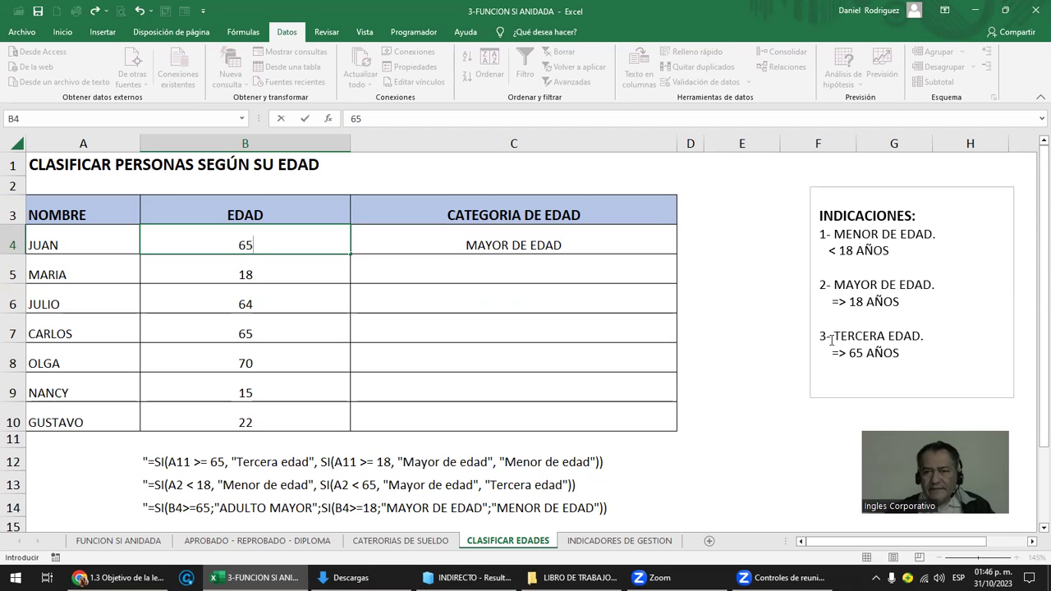
key(Return)
click(543, 248)
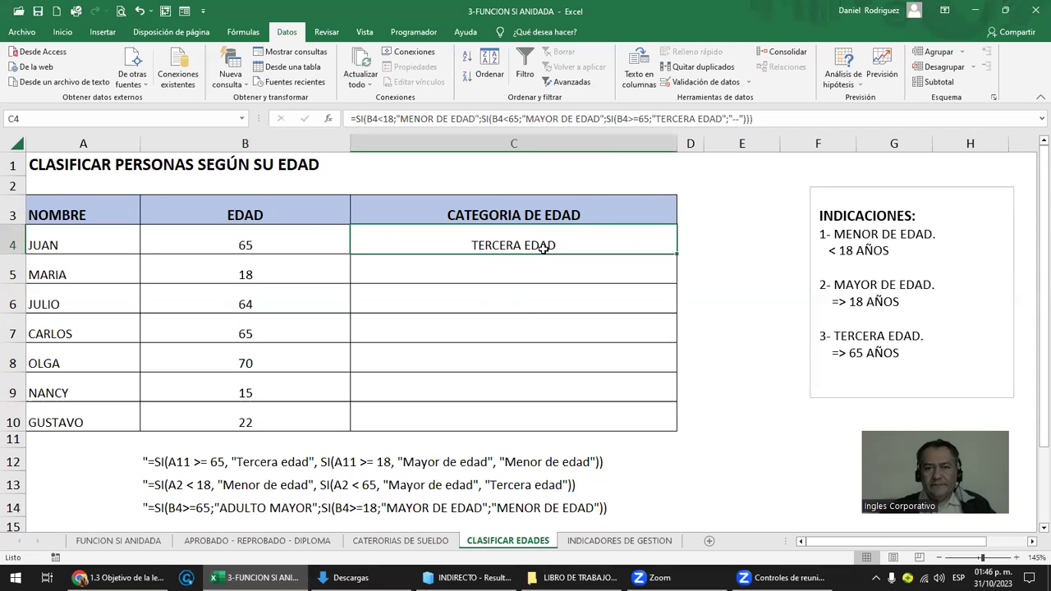
click(294, 239)
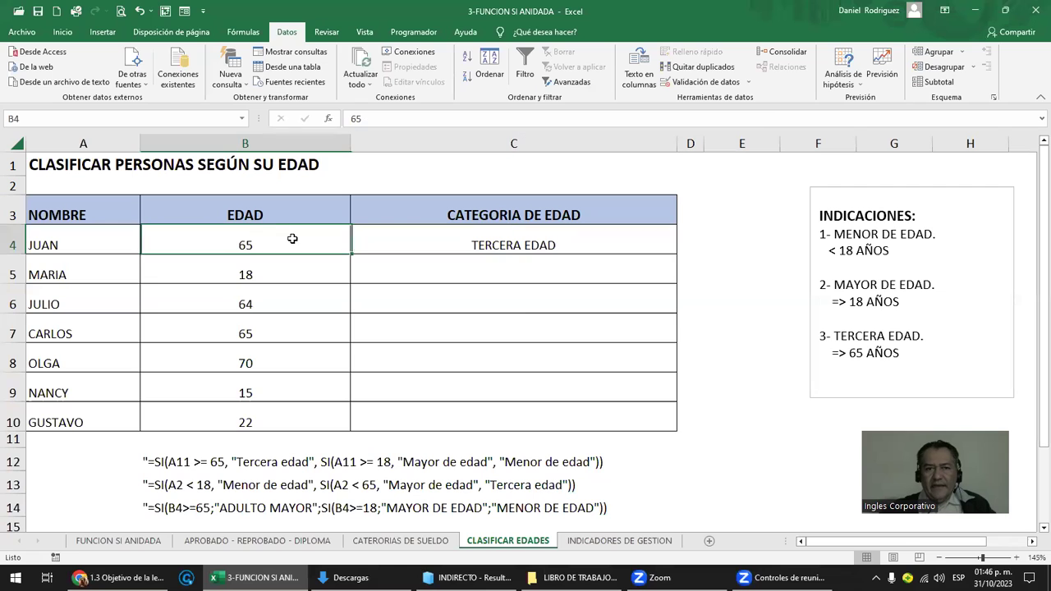
text(250)
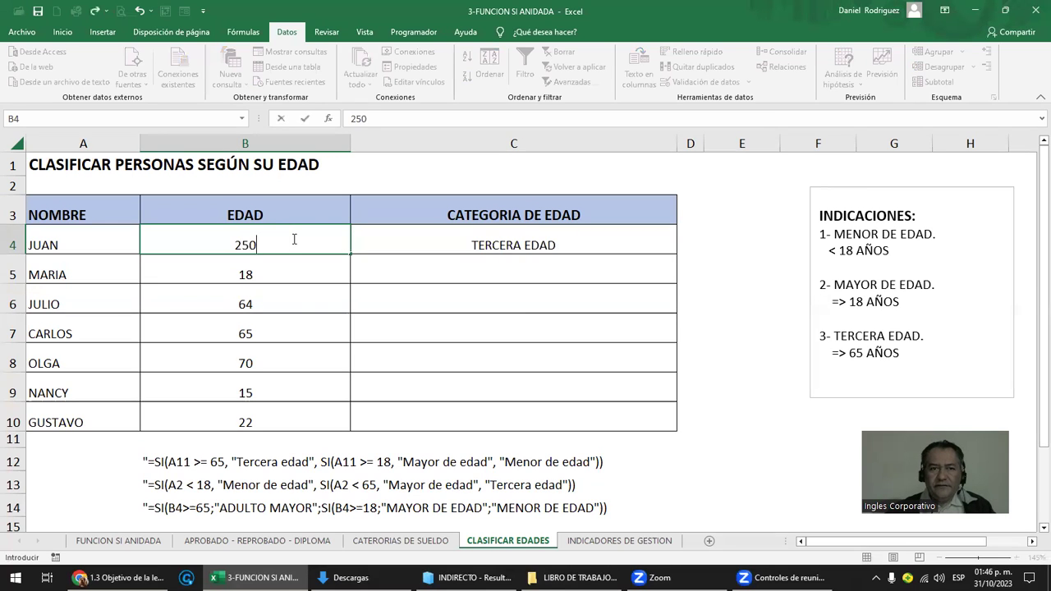
key(Return)
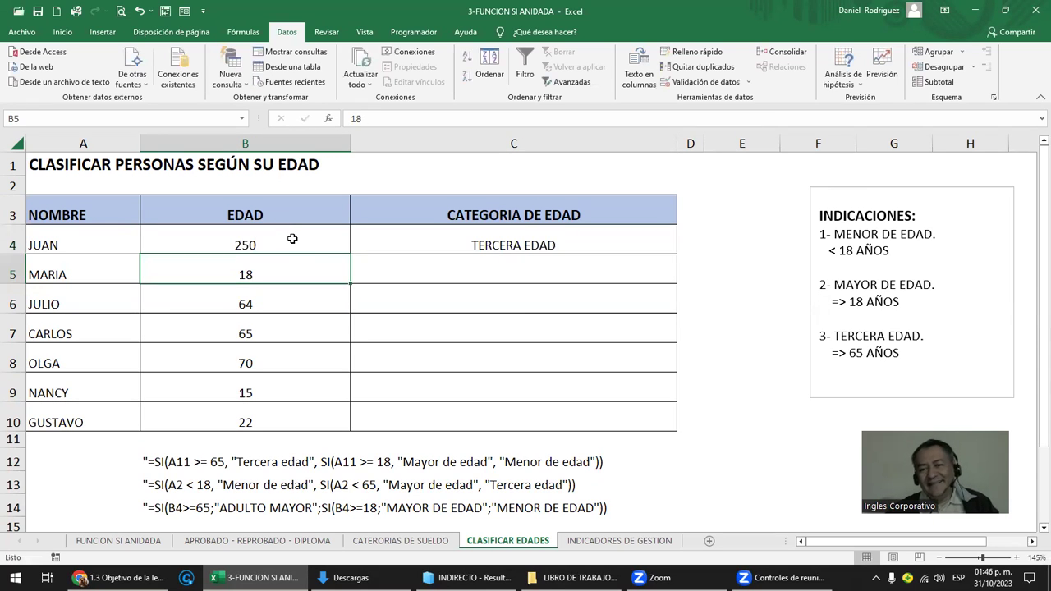
click(292, 239)
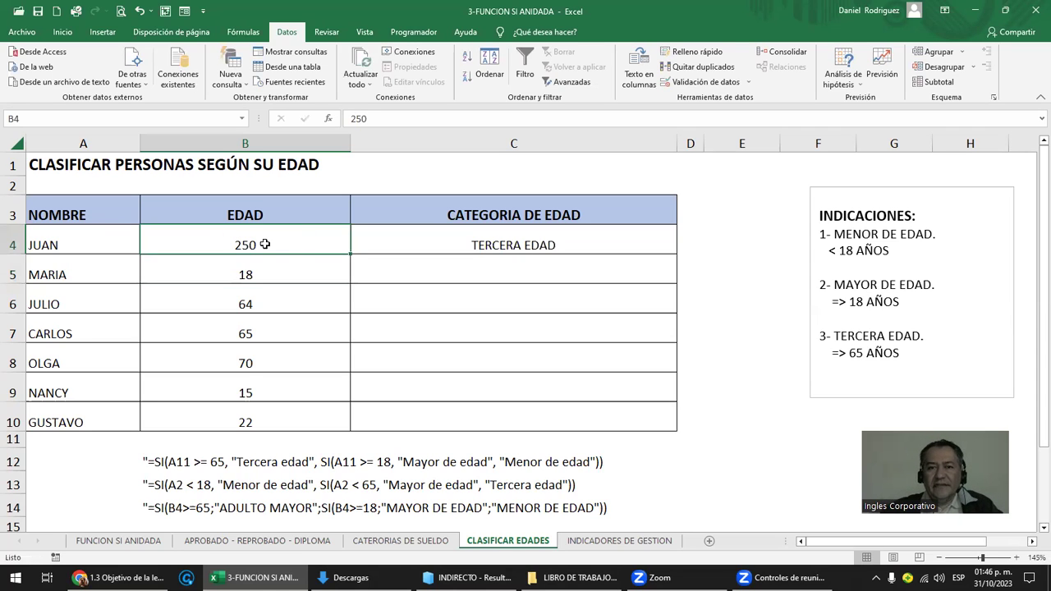
drag(261, 244, 260, 408)
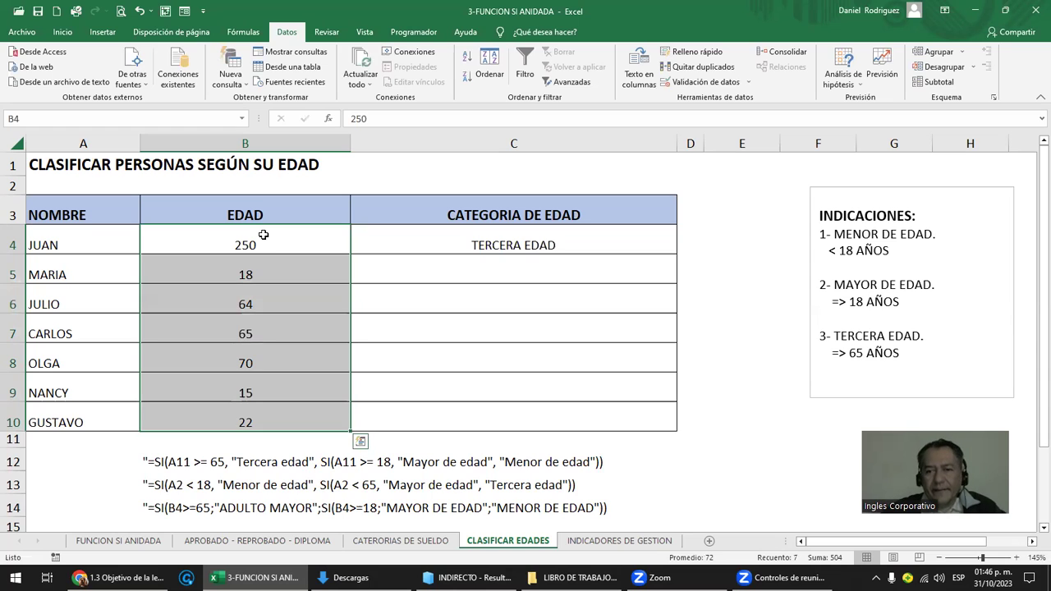
Review C4's formula, highlighting the B4<18 test, the MAYOR DE EDAD result and the 65 test
click(432, 239)
drag(282, 231, 305, 413)
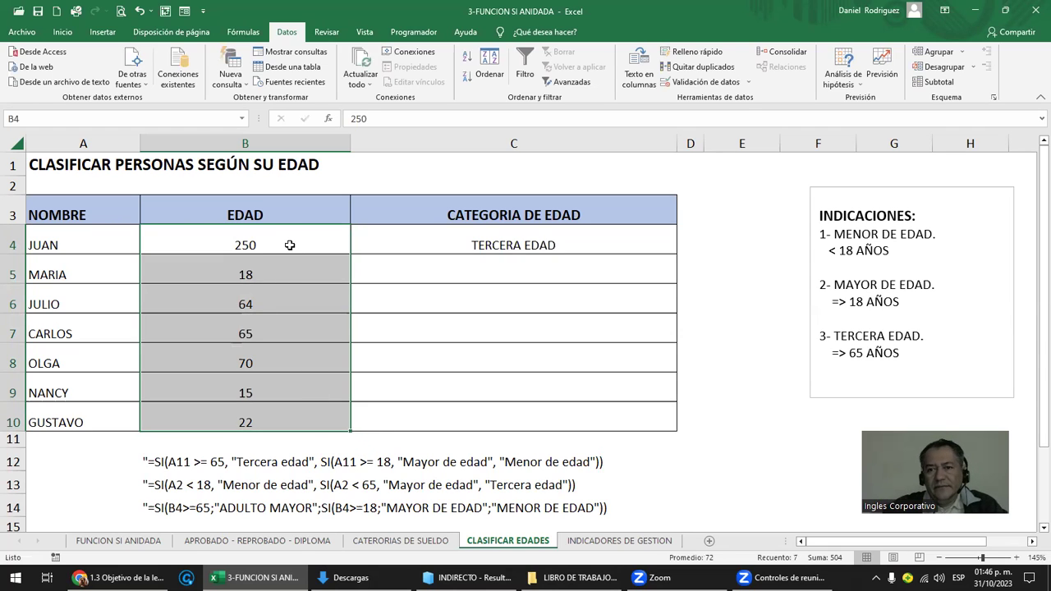
click(502, 238)
double_click(561, 244)
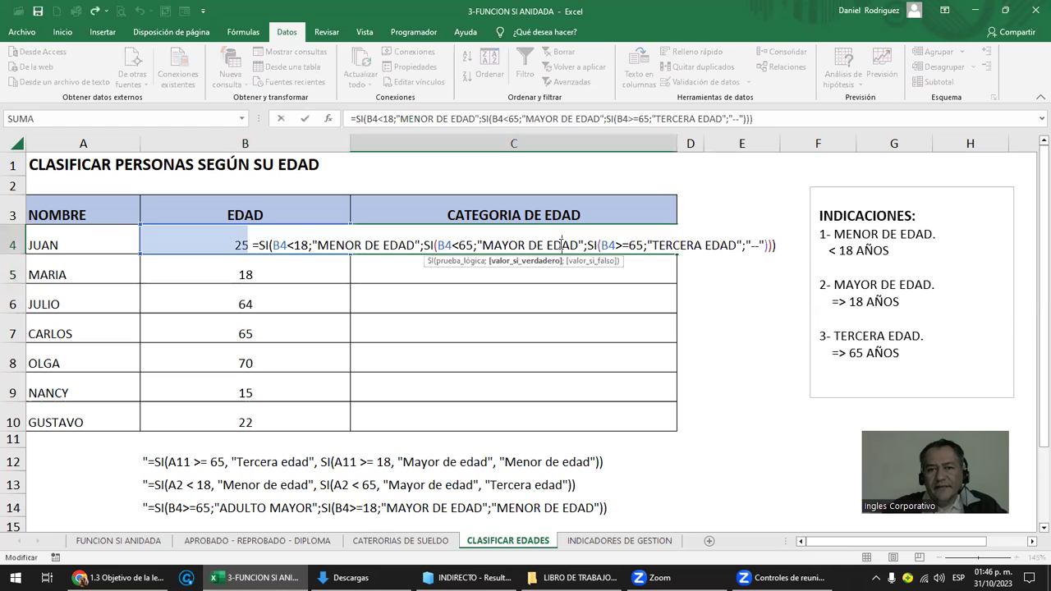
drag(287, 244, 415, 244)
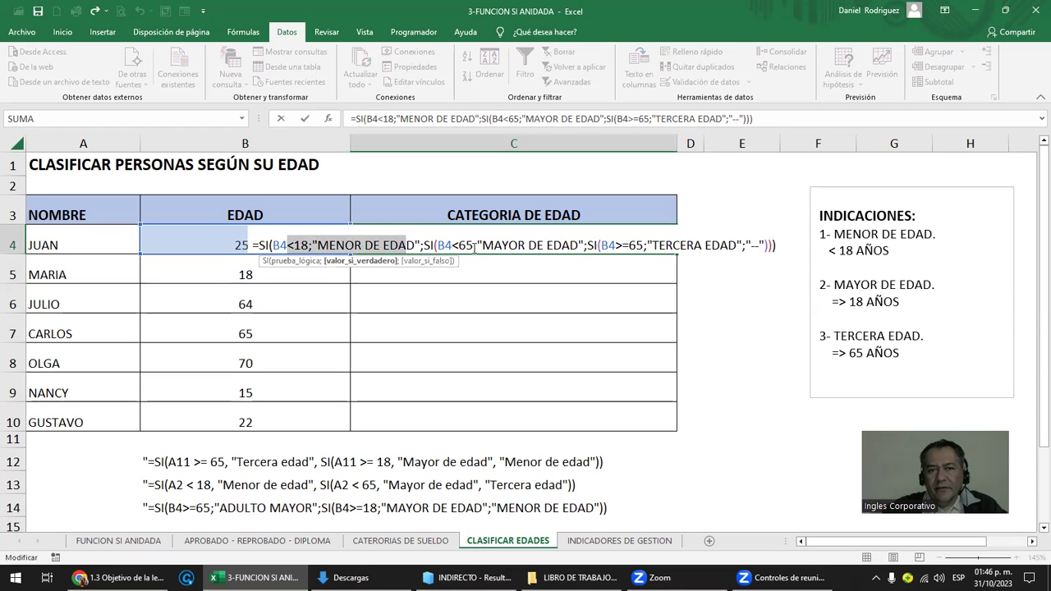
drag(481, 244, 585, 245)
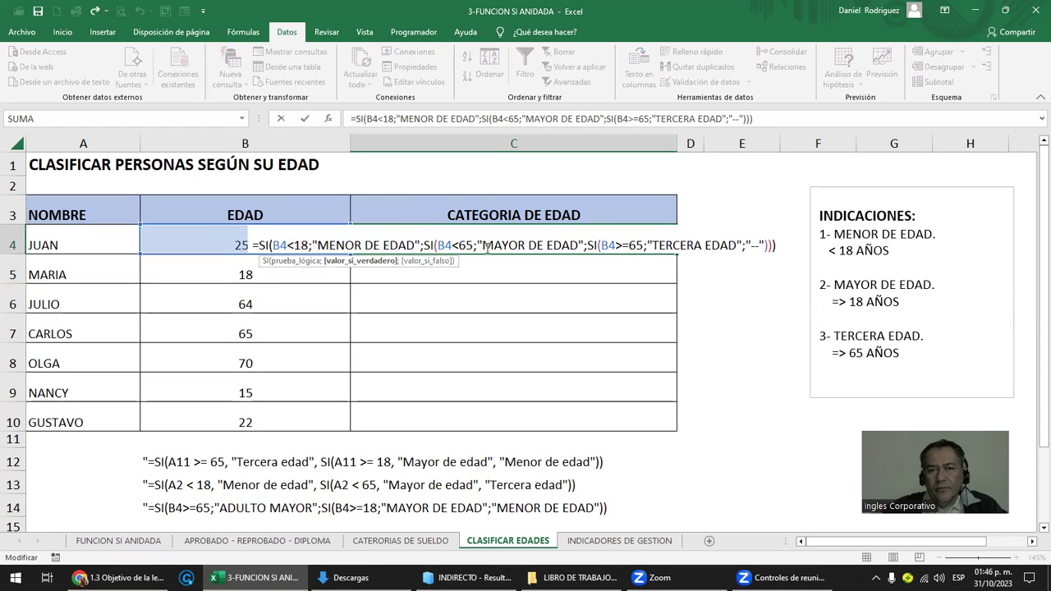
click(642, 244)
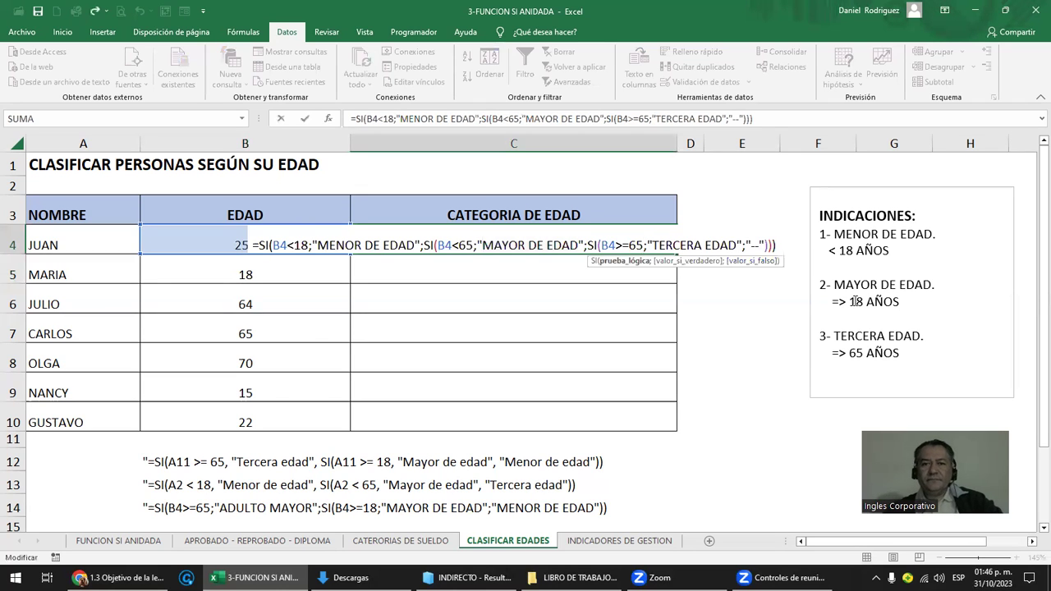
key(Left)
key(Left)
key(Left)
key(Left)
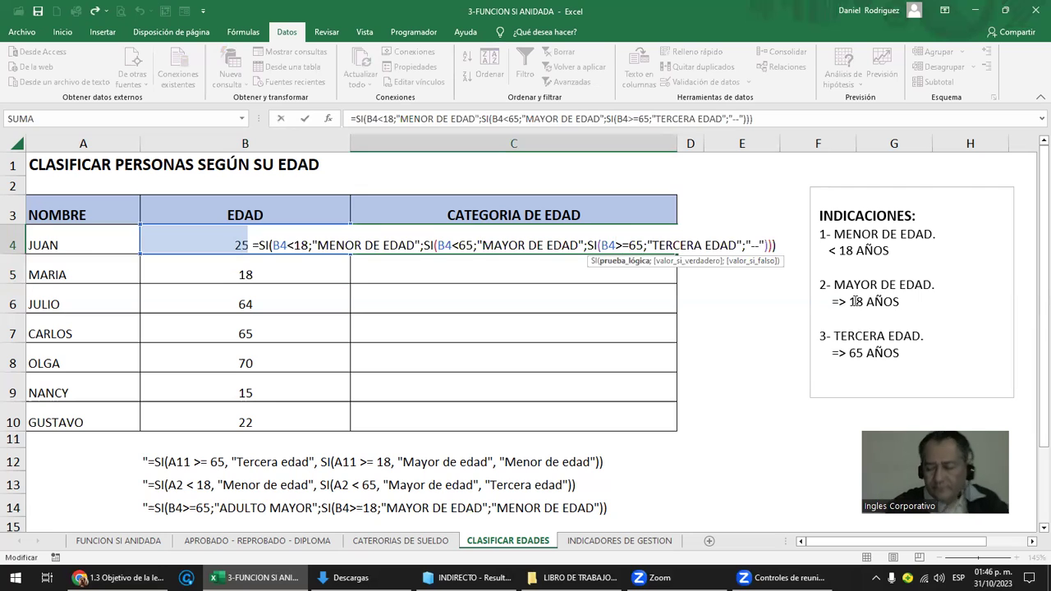
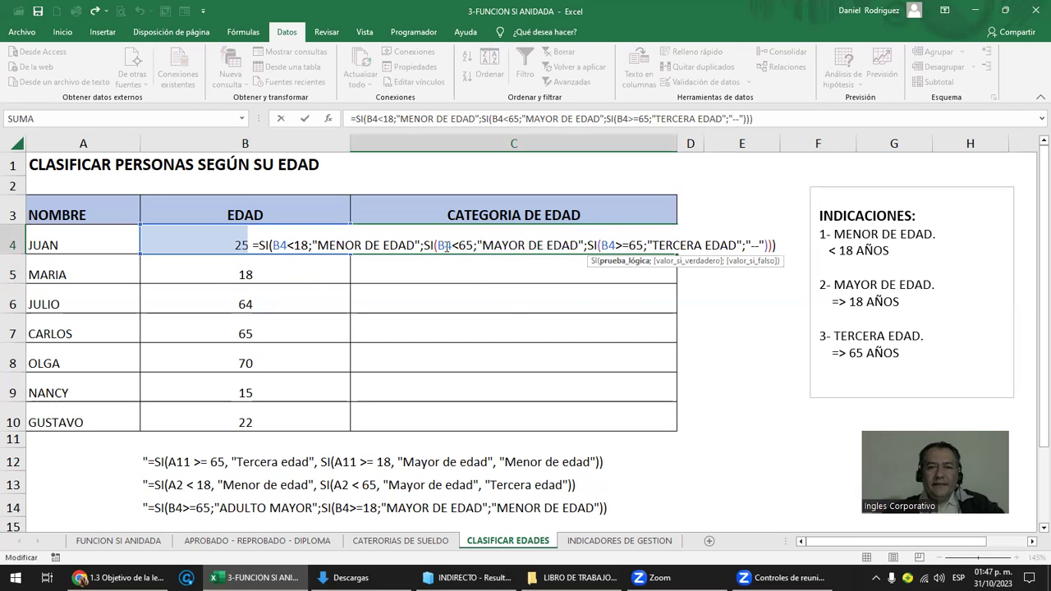
Confirm the edited nested SI age formula in C4 and change JUAN's age to 17
drag(438, 245, 578, 251)
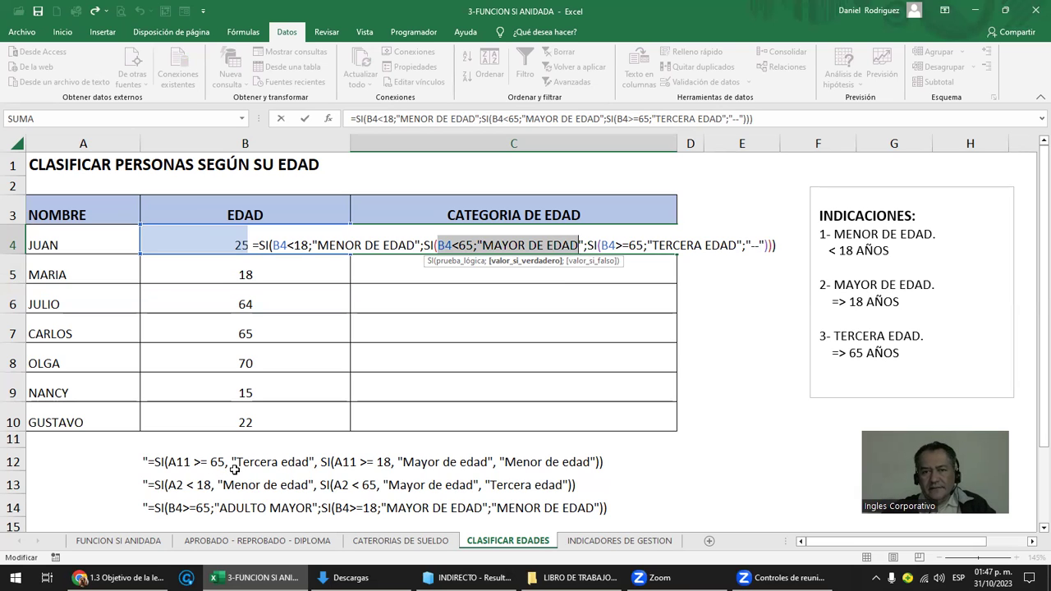
key(ctrl+Return)
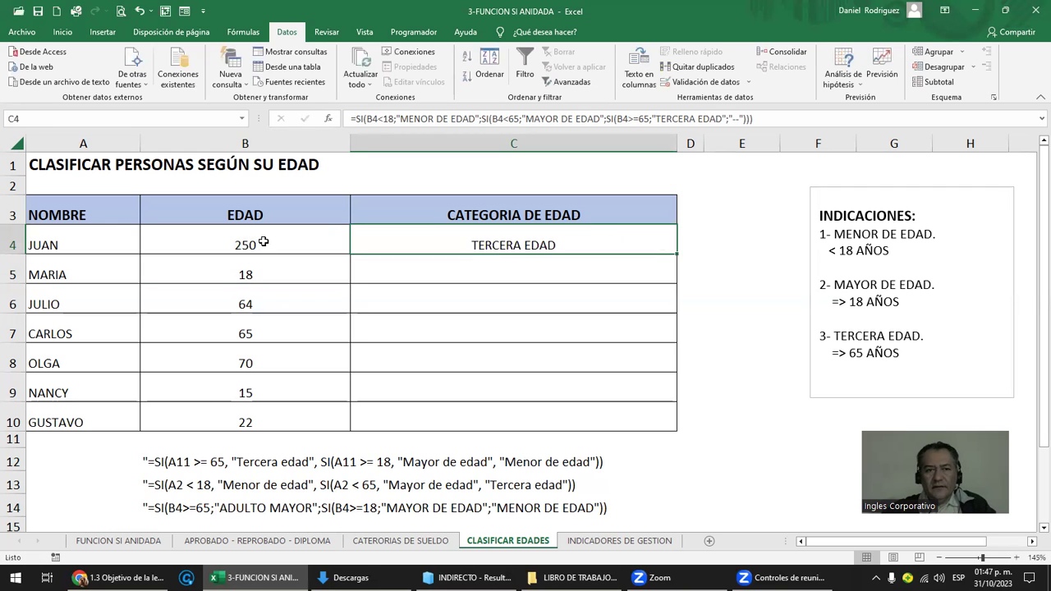
click(263, 241)
text(17)
key(Return)
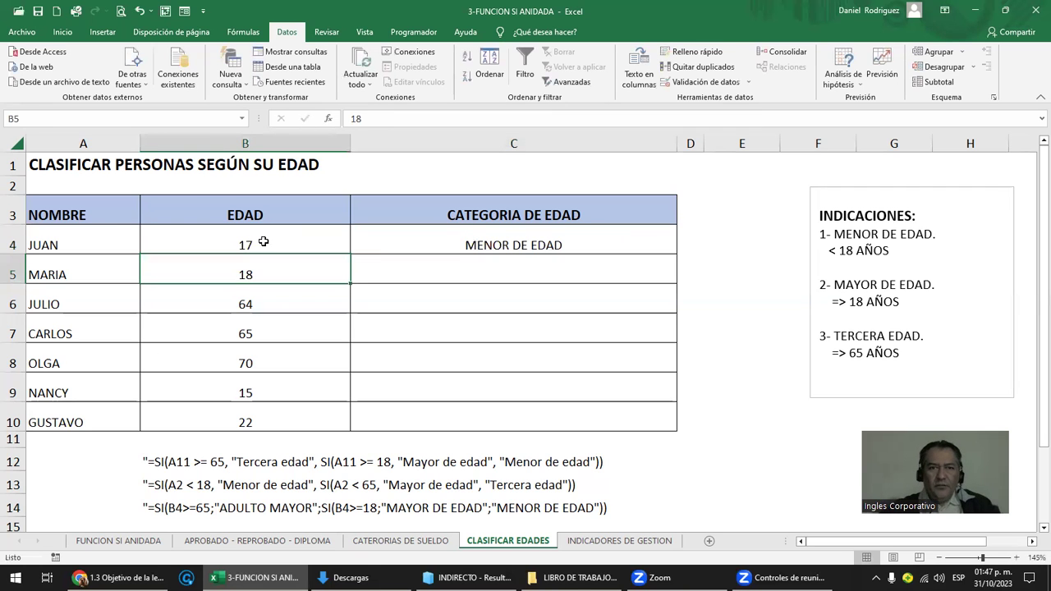
Copy C4's age-category formula down into C5:C10 and check CARLOS's row
click(427, 235)
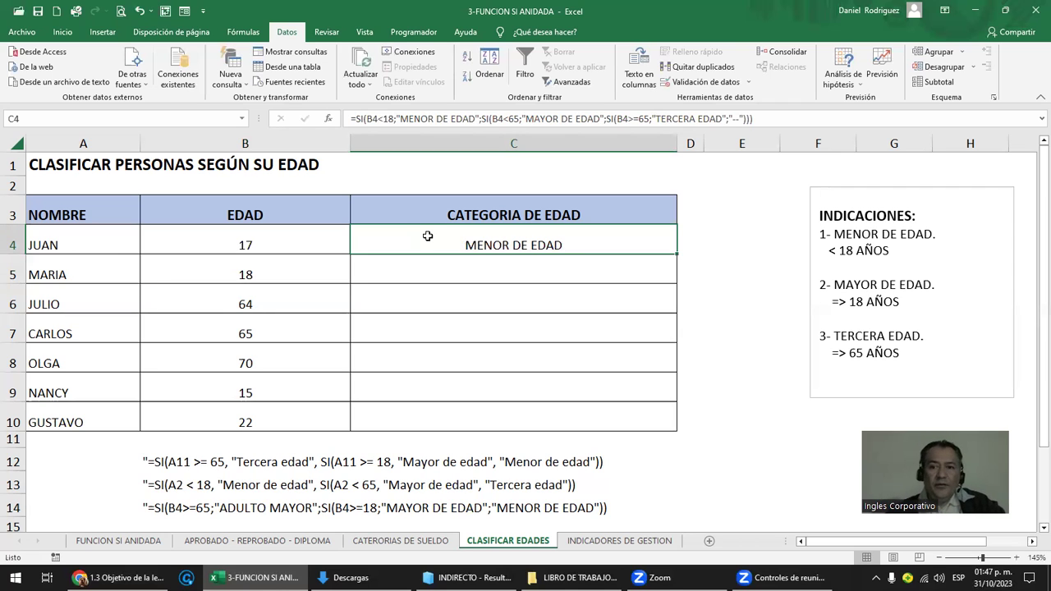
key(ctrl+c)
key(Down)
key(shift+Down)
key(shift+Down)
key(shift+Down)
key(shift+Down)
key(shift+Down)
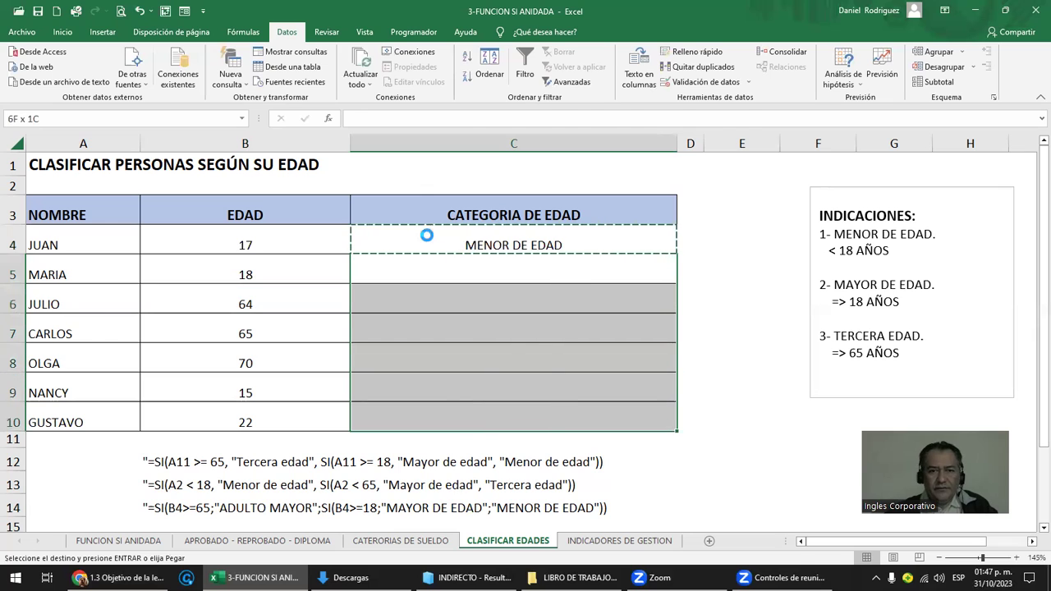
key(Return)
click(509, 337)
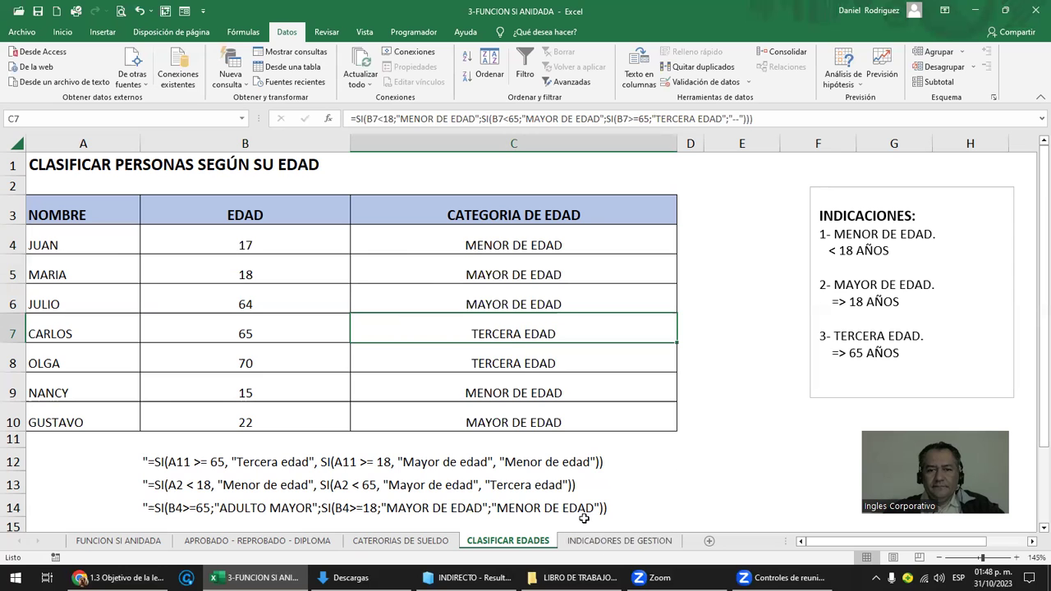
Switch to INDICADORES DE GESTION and review the Criterio ranges and Calificación ratings table
click(630, 542)
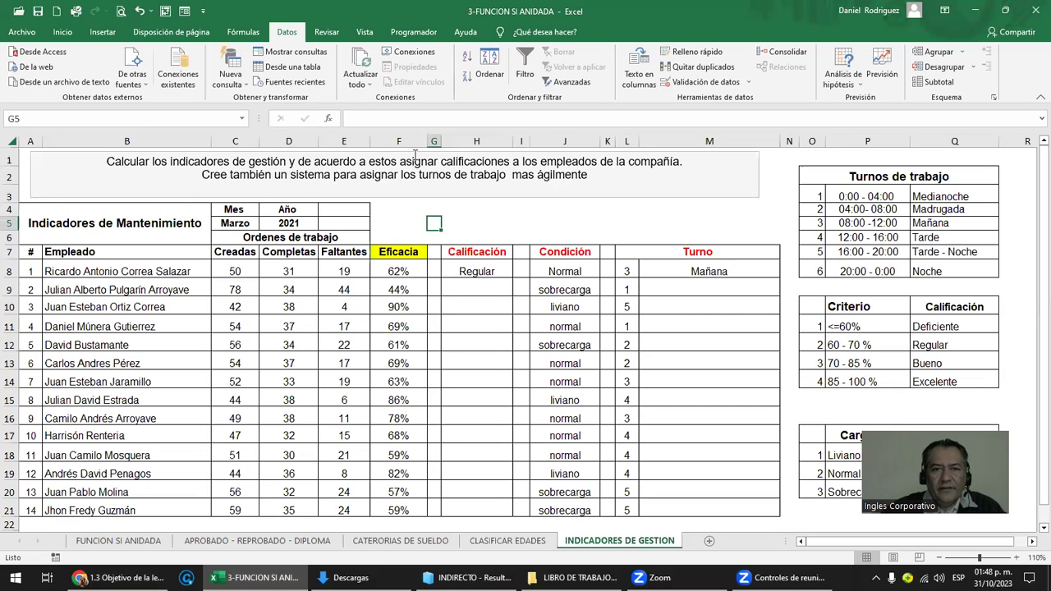
drag(496, 272, 492, 513)
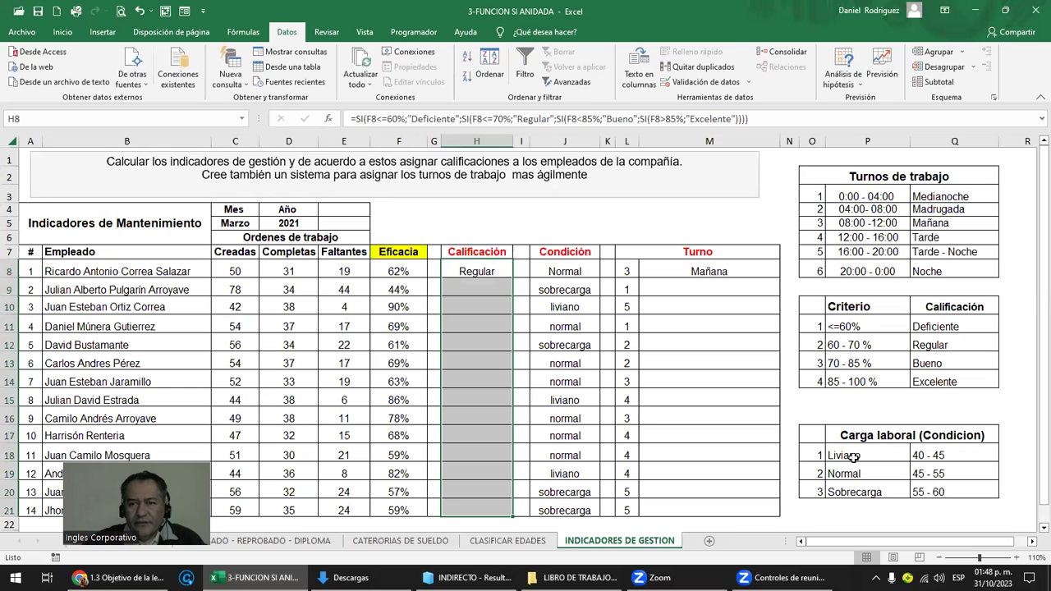
click(940, 327)
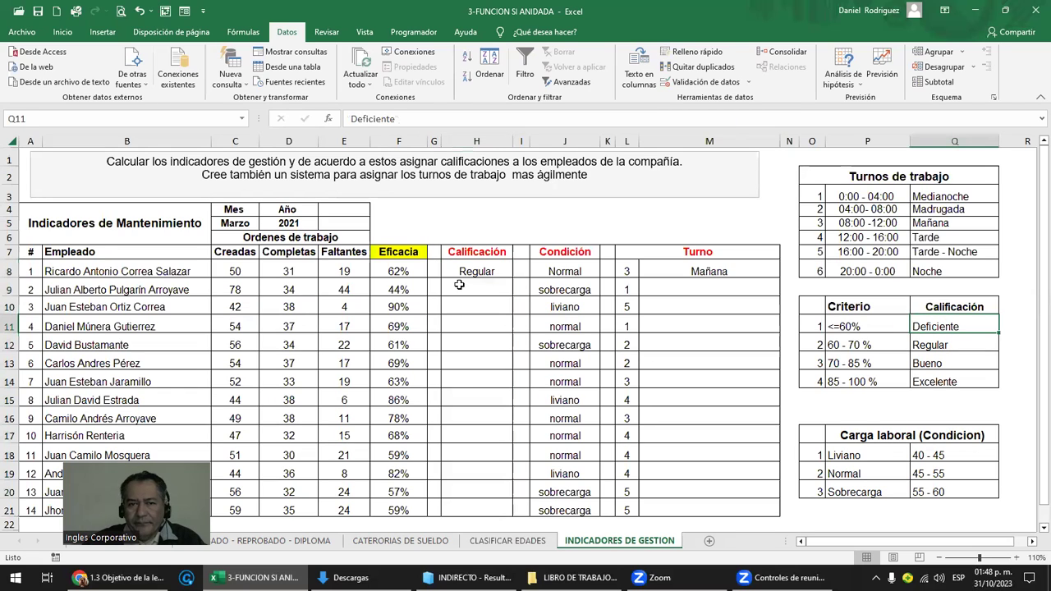
click(469, 251)
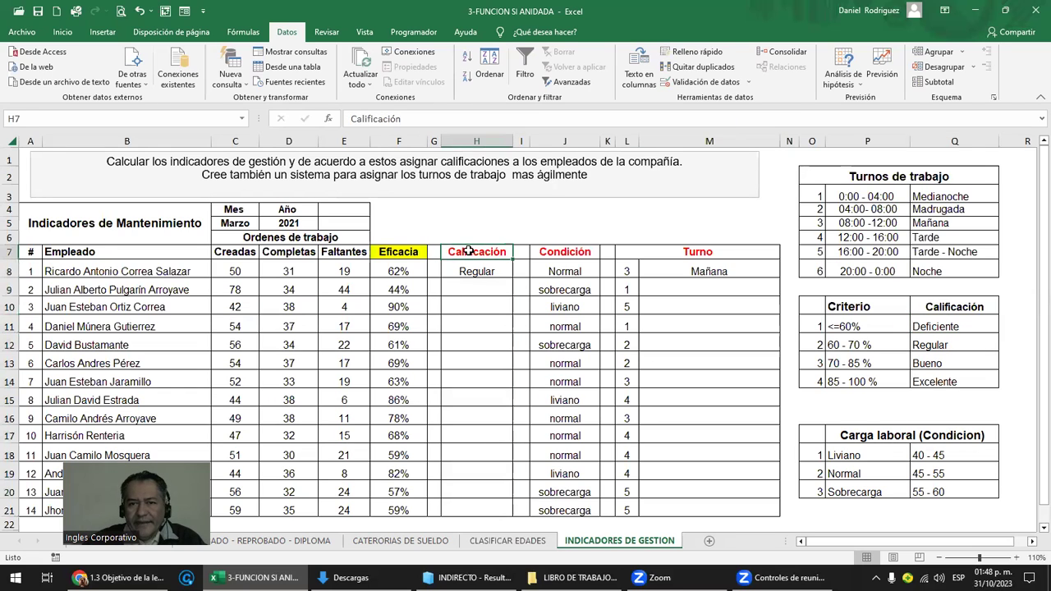
click(951, 305)
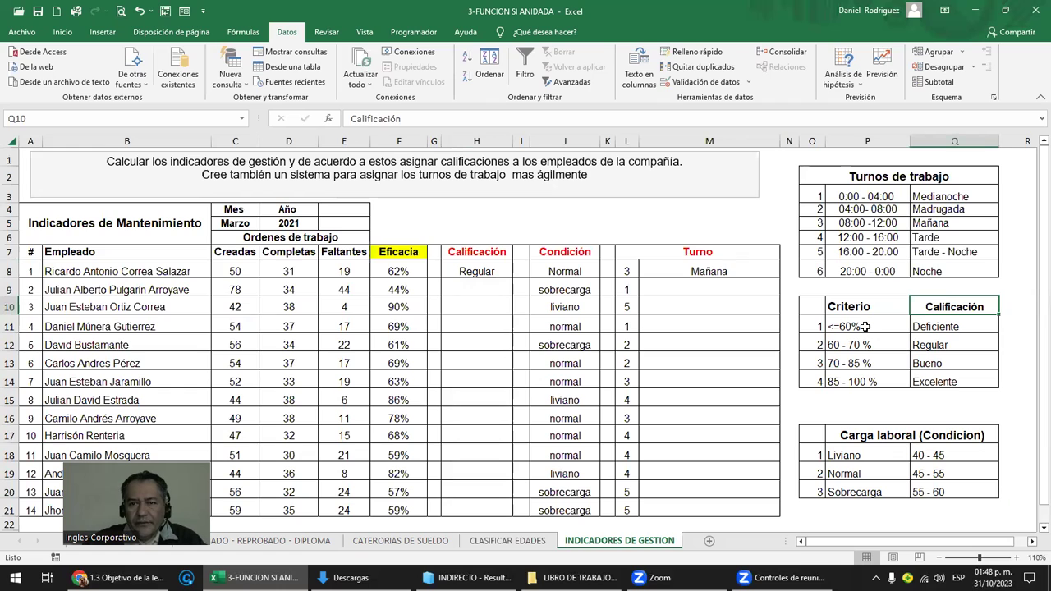
drag(866, 326, 864, 381)
drag(865, 326, 865, 376)
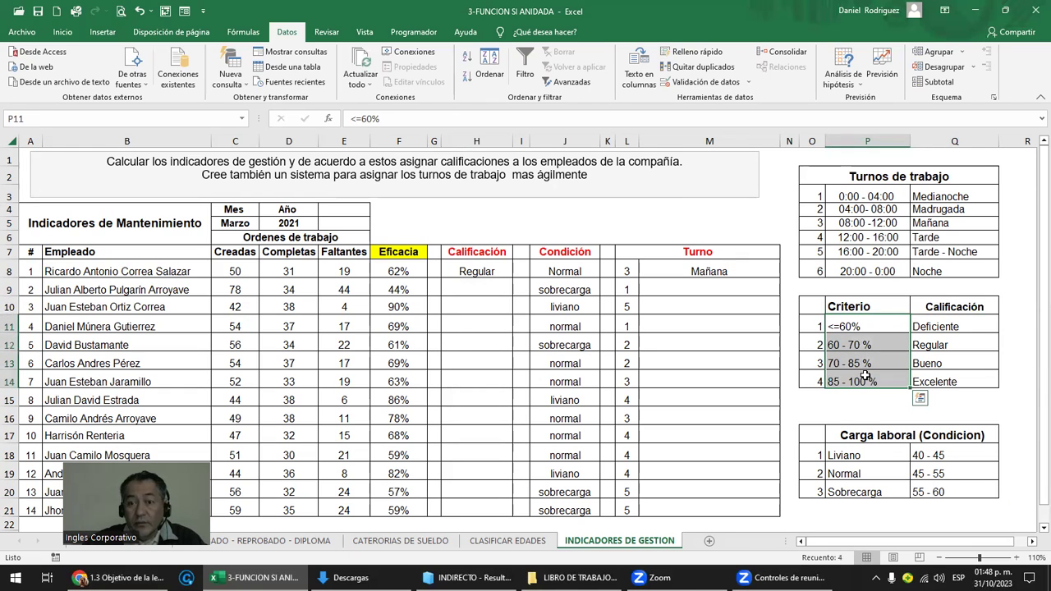
click(934, 326)
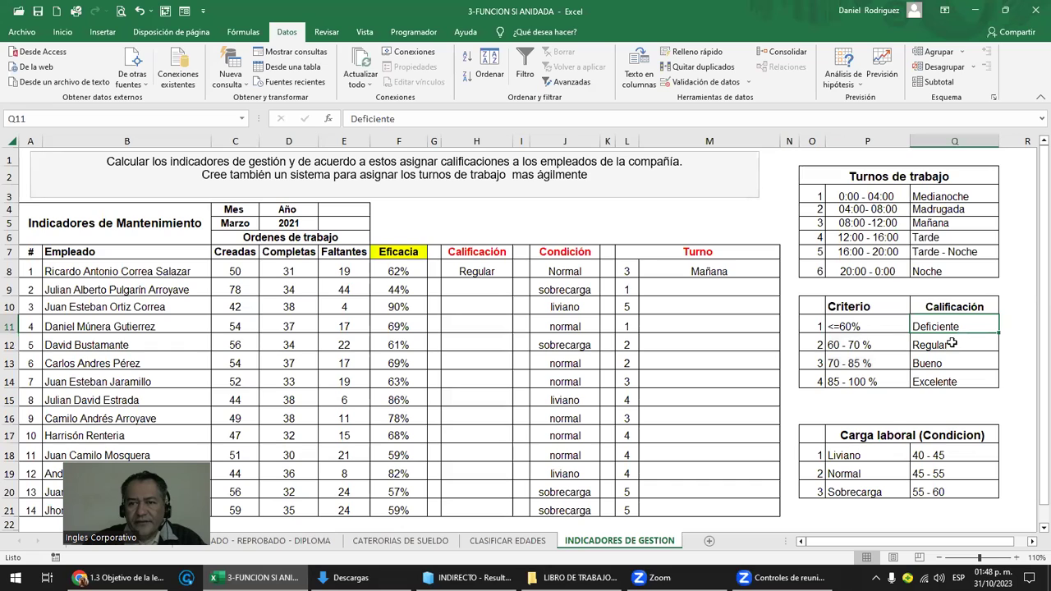
Inspect H8's nested SI formula rating the Eficacia percentages, leaving it unchanged
click(468, 268)
drag(408, 271, 399, 497)
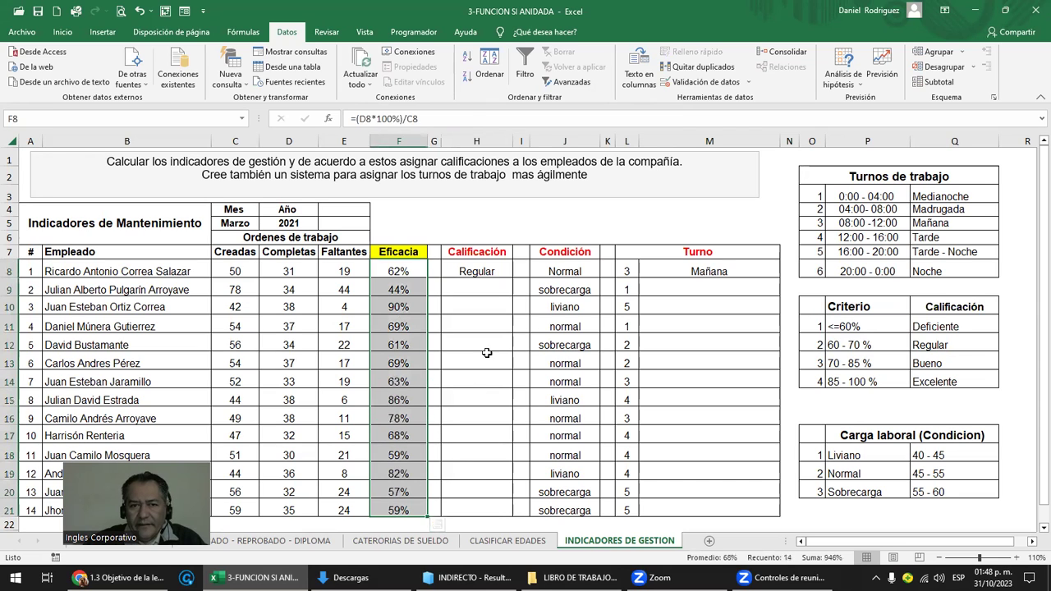
click(492, 266)
double_click(496, 276)
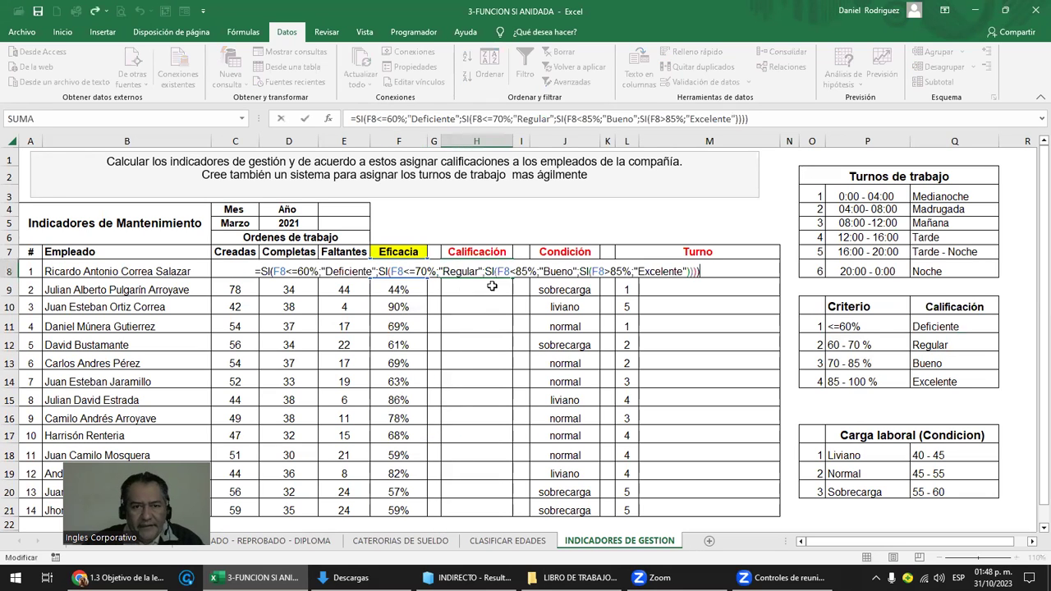
key(Escape)
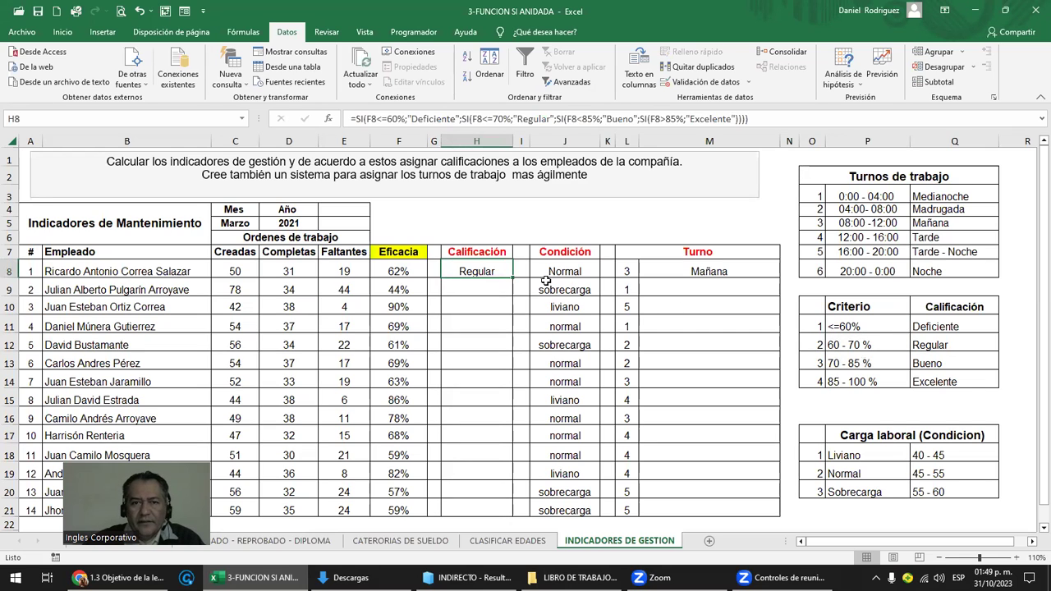
click(563, 256)
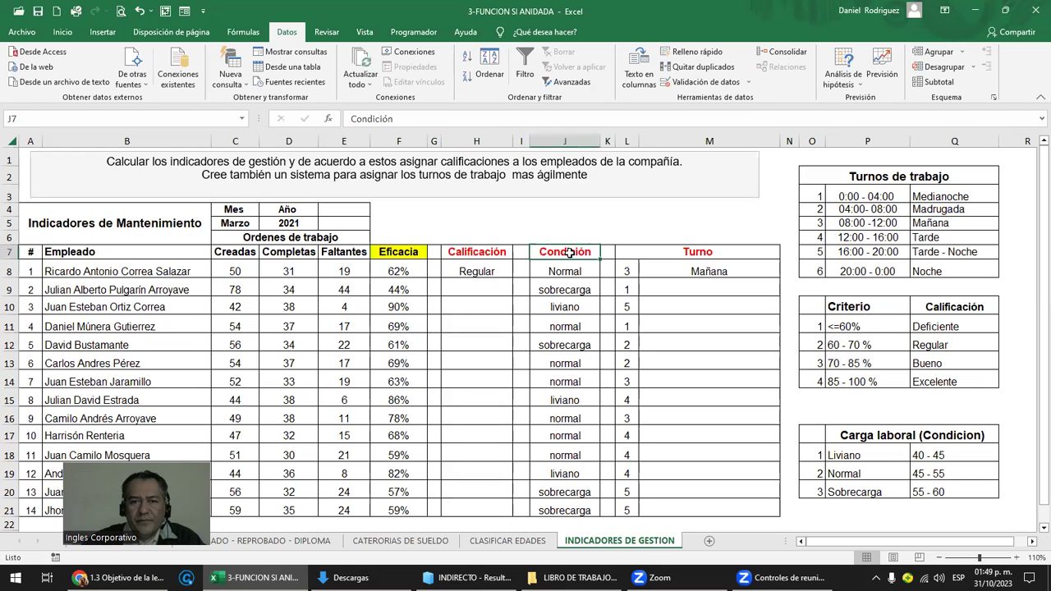
click(566, 274)
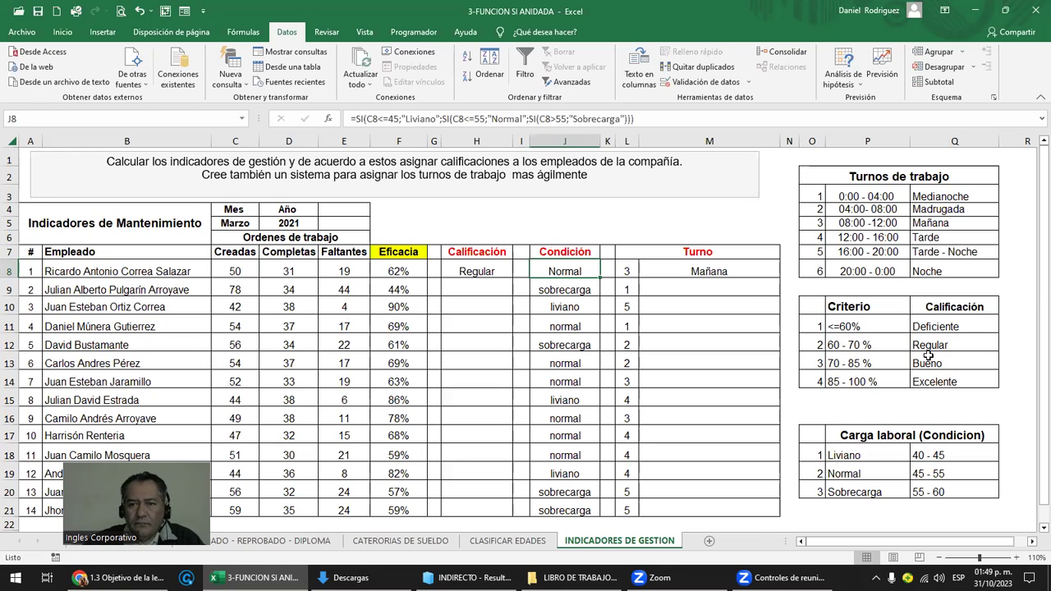
click(859, 455)
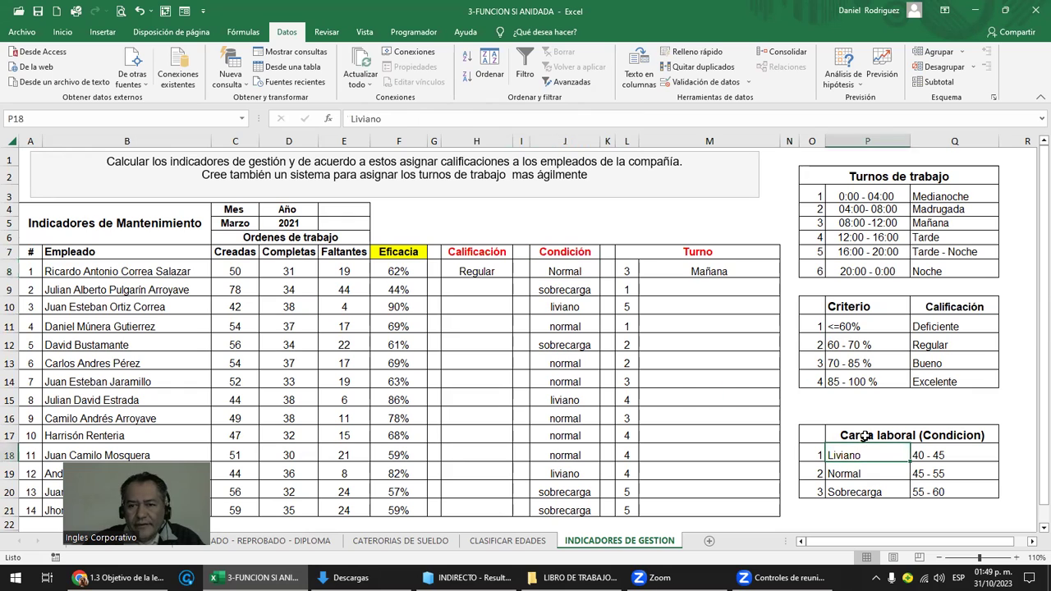
click(864, 436)
click(558, 264)
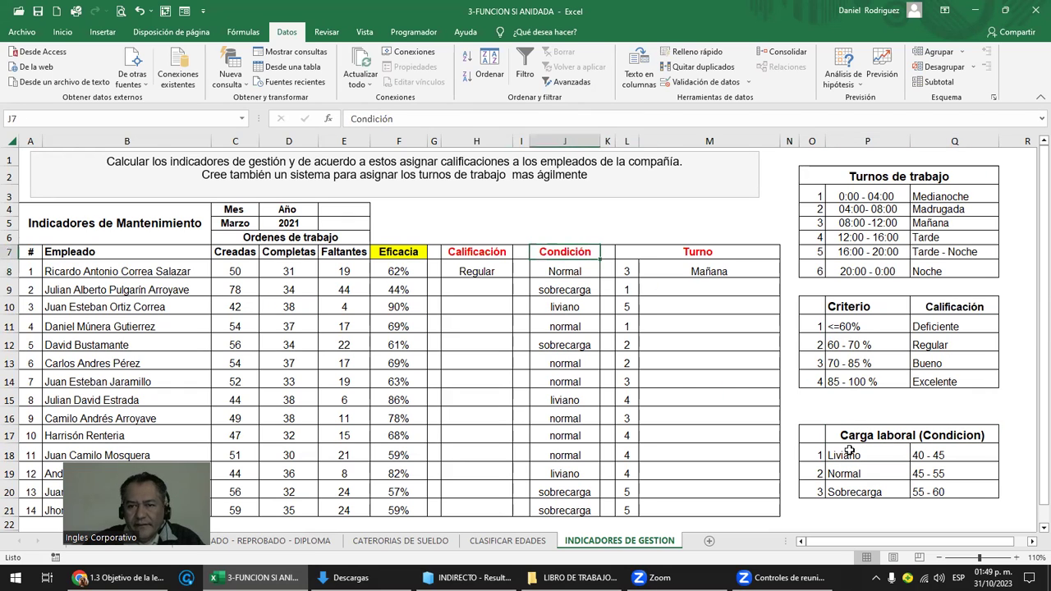
drag(853, 455, 876, 477)
drag(933, 455, 939, 493)
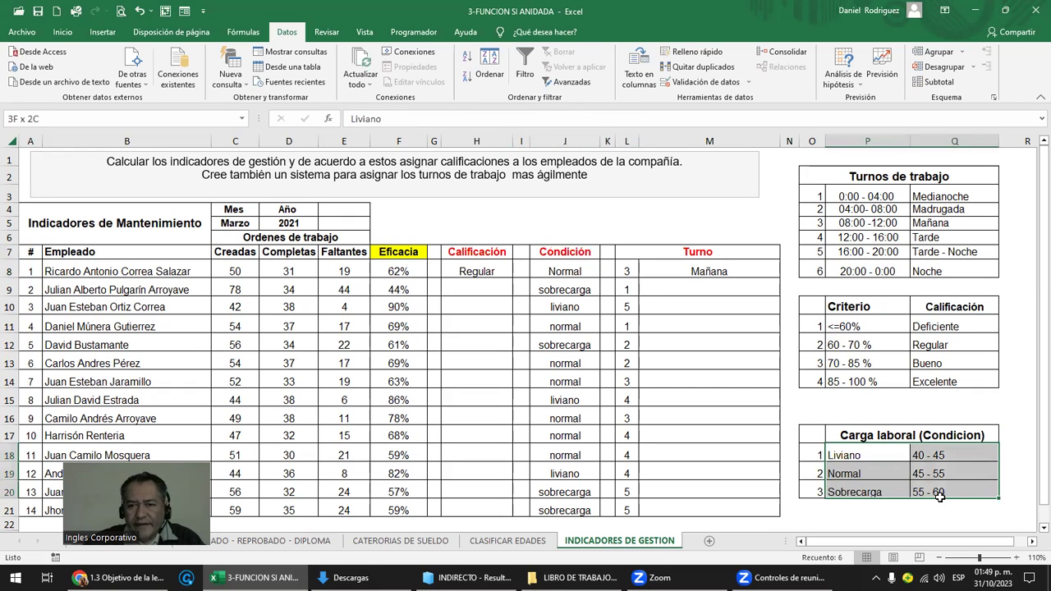
click(937, 456)
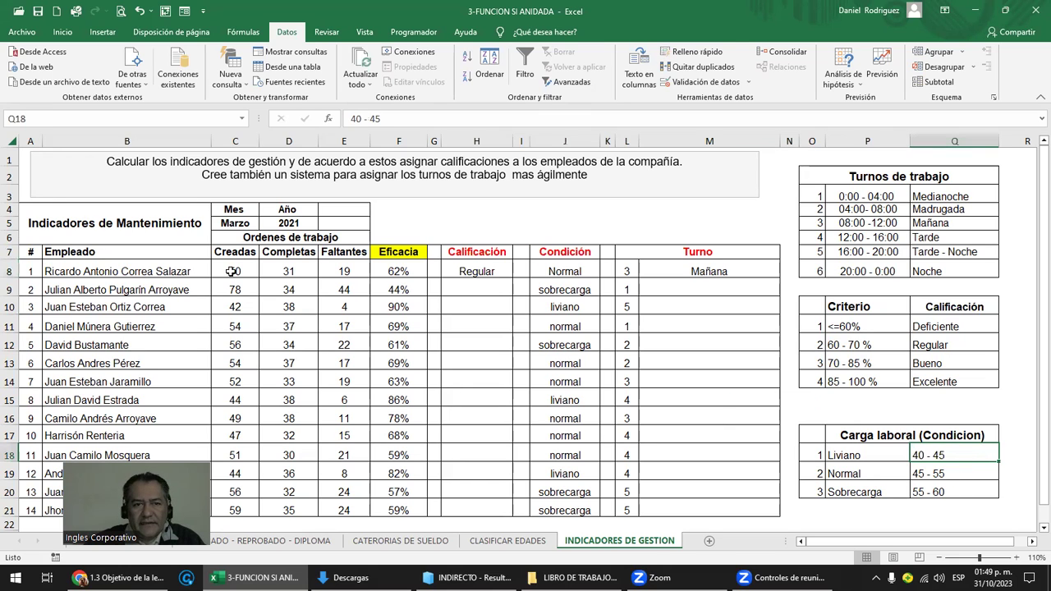
drag(231, 272, 239, 511)
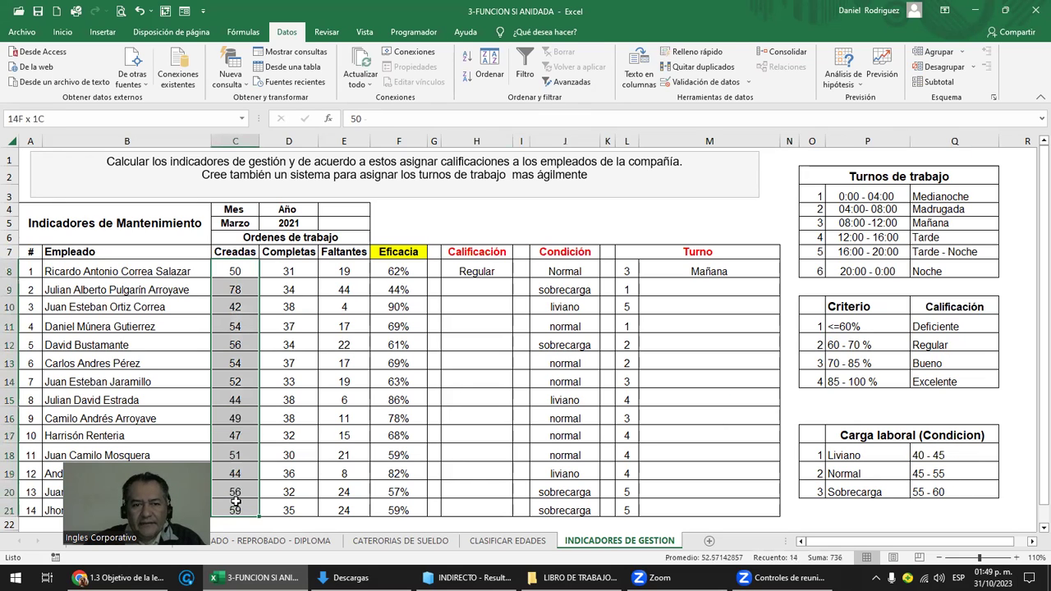
click(835, 413)
click(697, 255)
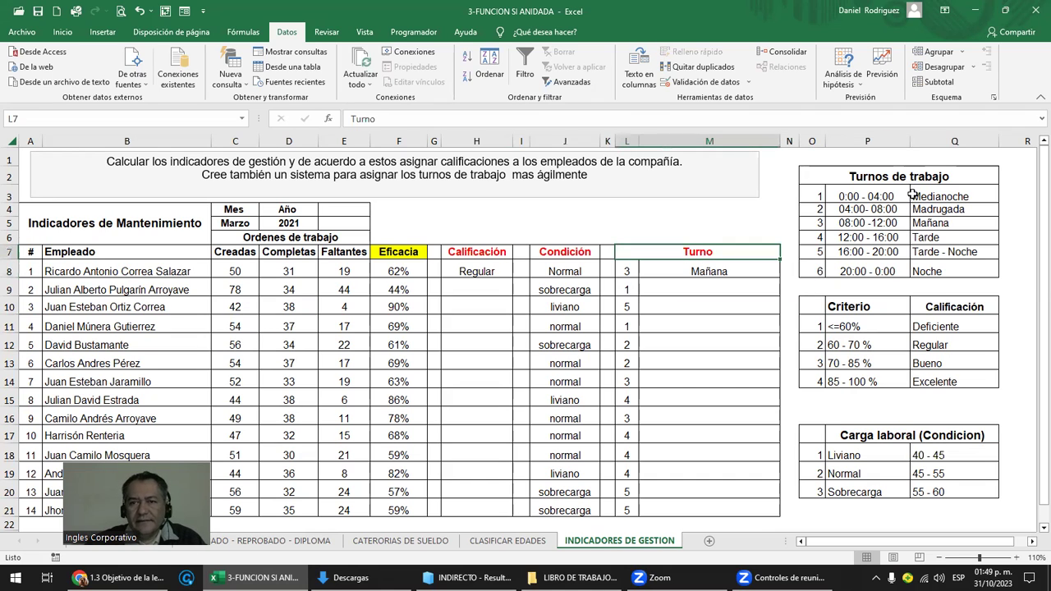
drag(820, 271, 819, 198)
drag(944, 198, 945, 271)
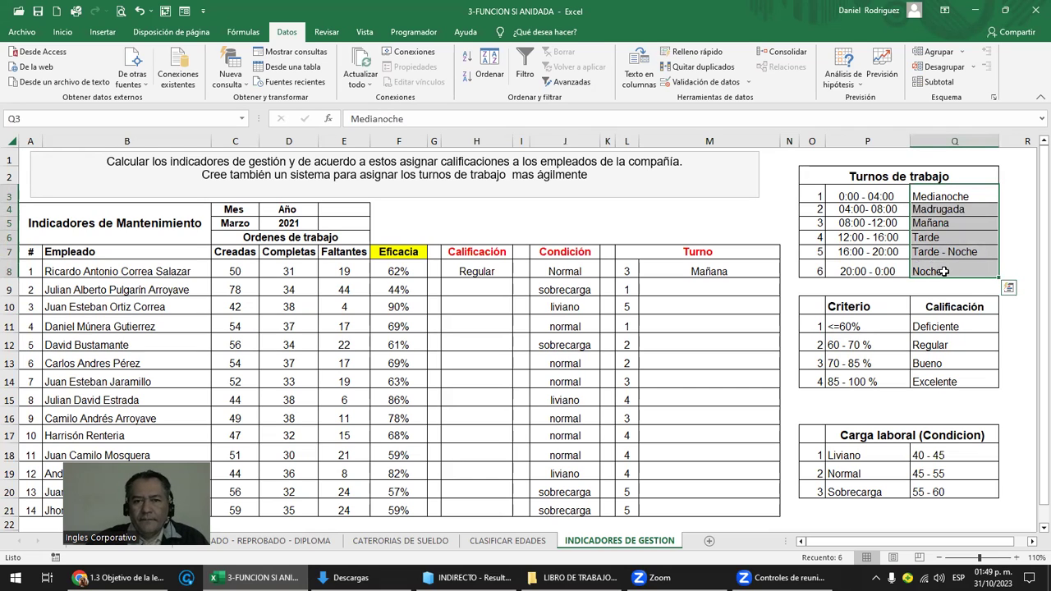
double_click(488, 271)
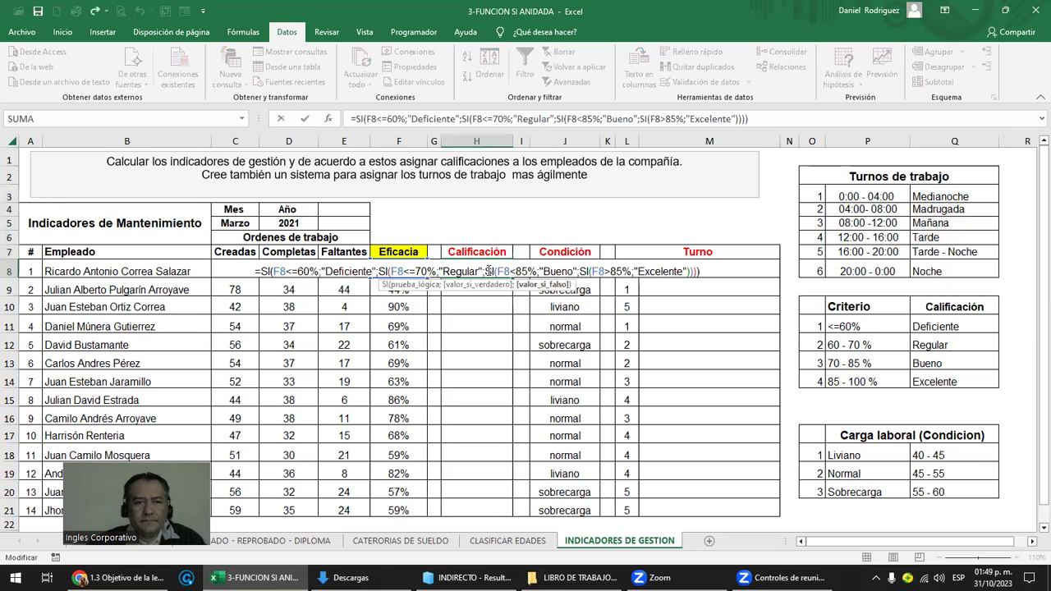
key(Escape)
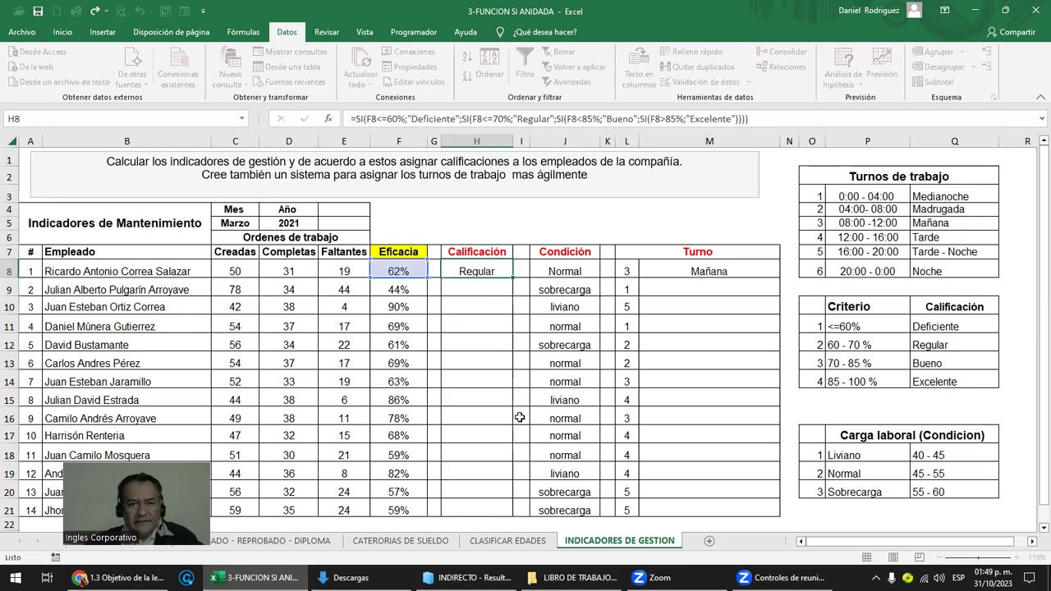
Review the criteria table and H8's formula, testing a P11 reference in place of the 60 threshold
scroll(519, 417, up, 1)
scroll(521, 420, up, 1)
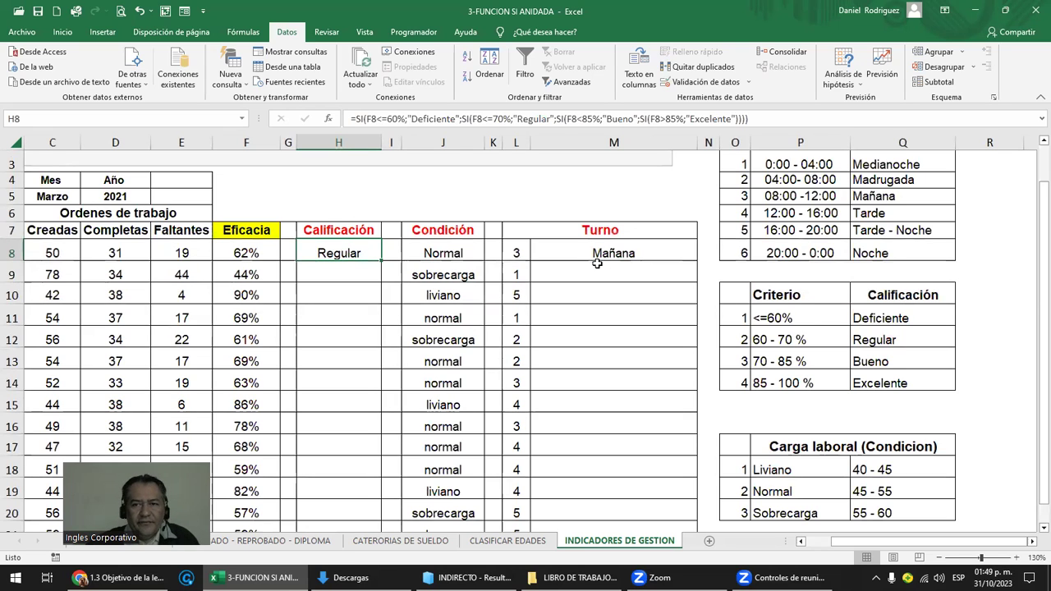
mouse_move(909, 291)
mouse_down()
mouse_move(784, 381)
mouse_move(739, 383)
mouse_up()
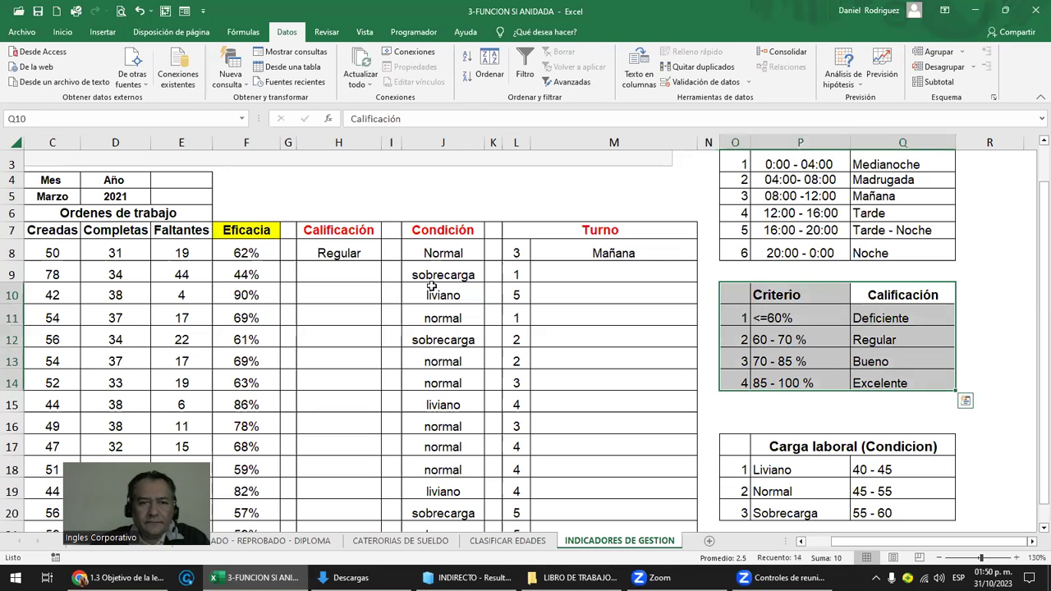
double_click(324, 253)
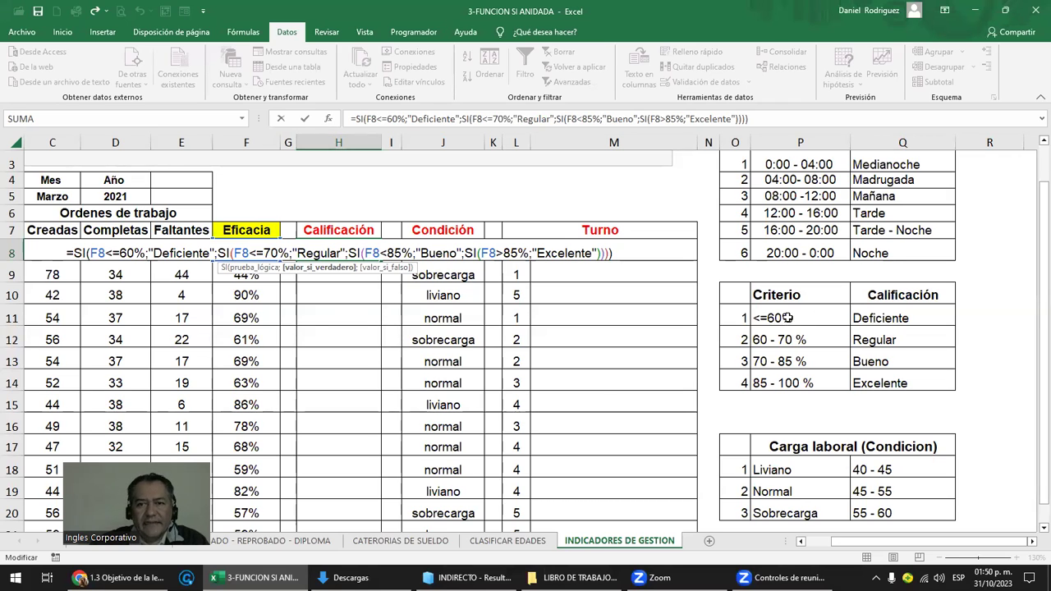
drag(117, 253, 131, 253)
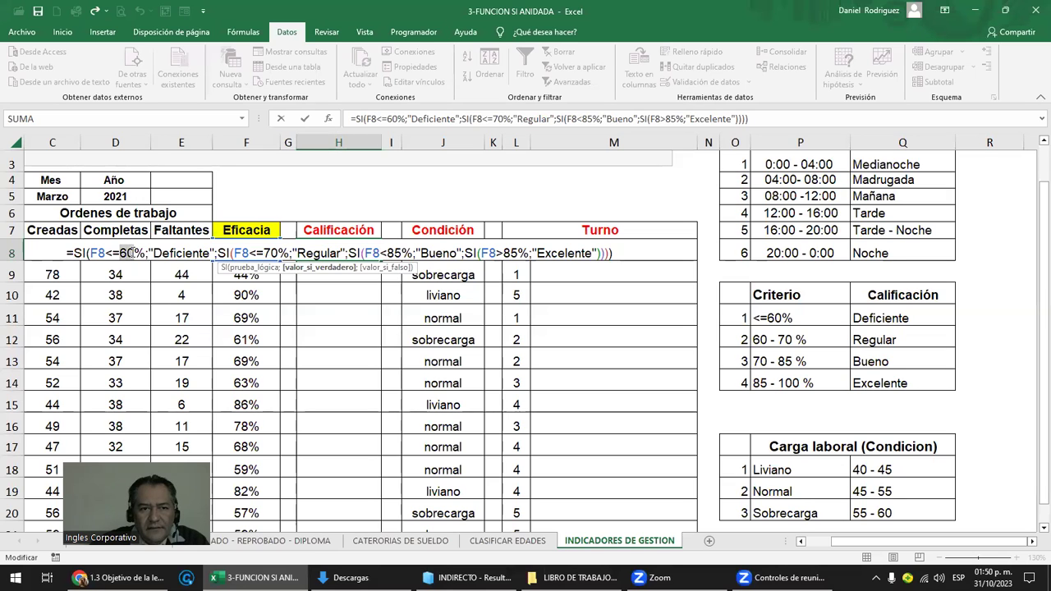
click(803, 318)
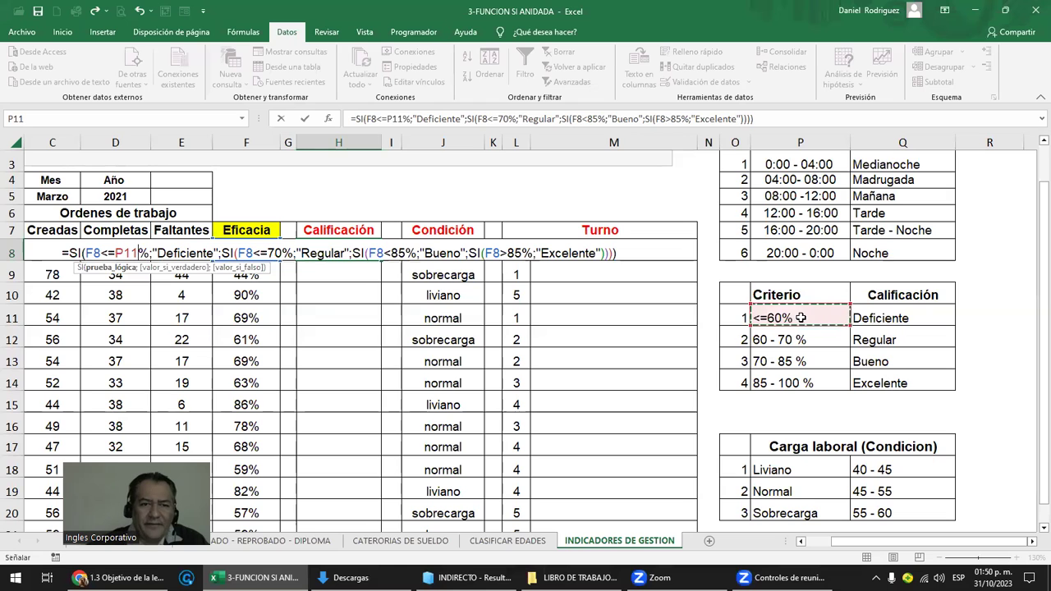
double_click(339, 253)
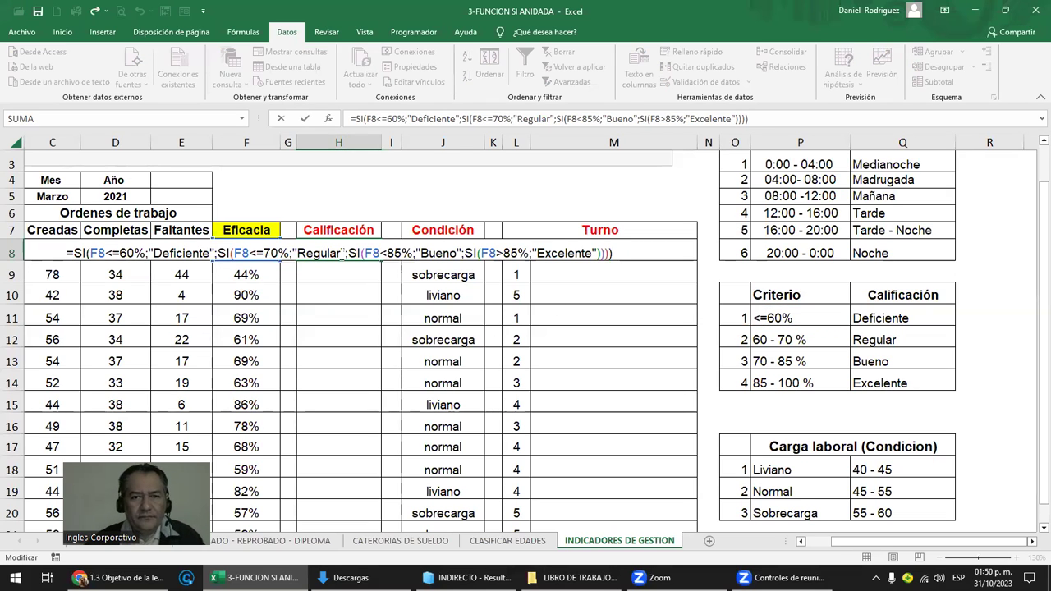
key(Left)
key(Left)
key(Left)
key(Left)
key(Left)
key(Left)
key(Left)
key(Left)
key(Left)
key(Left)
key(Left)
key(Left)
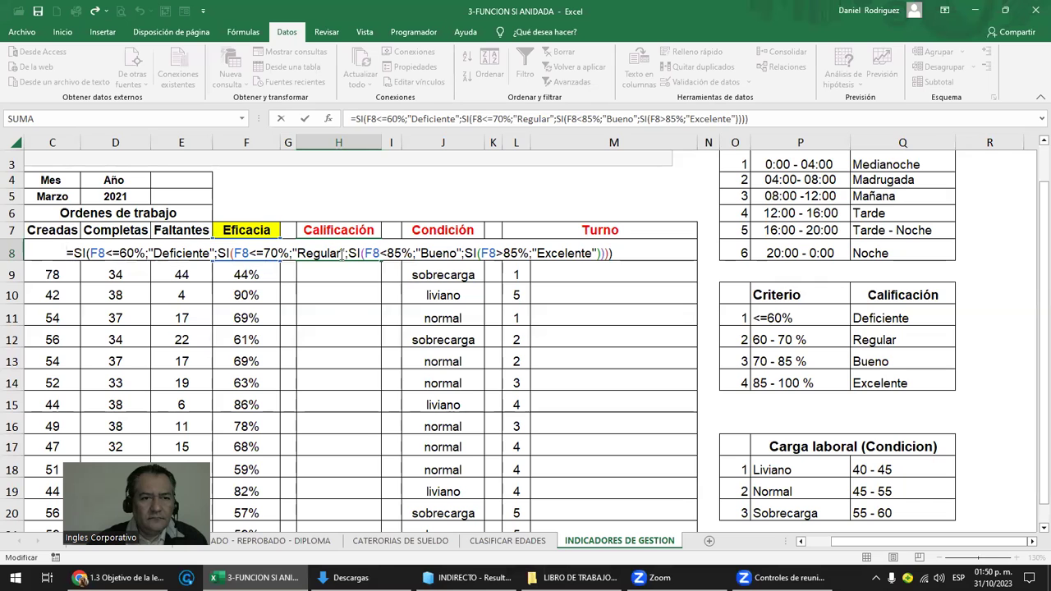
key(Right)
key(Right)
key(Right)
key(Right)
key(Right)
key(Right)
key(Right)
key(Right)
key(Right)
key(Right)
key(Right)
key(Right)
key(Right)
key(Right)
key(Right)
key(Right)
key(Right)
key(Right)
key(Right)
key(Right)
key(Right)
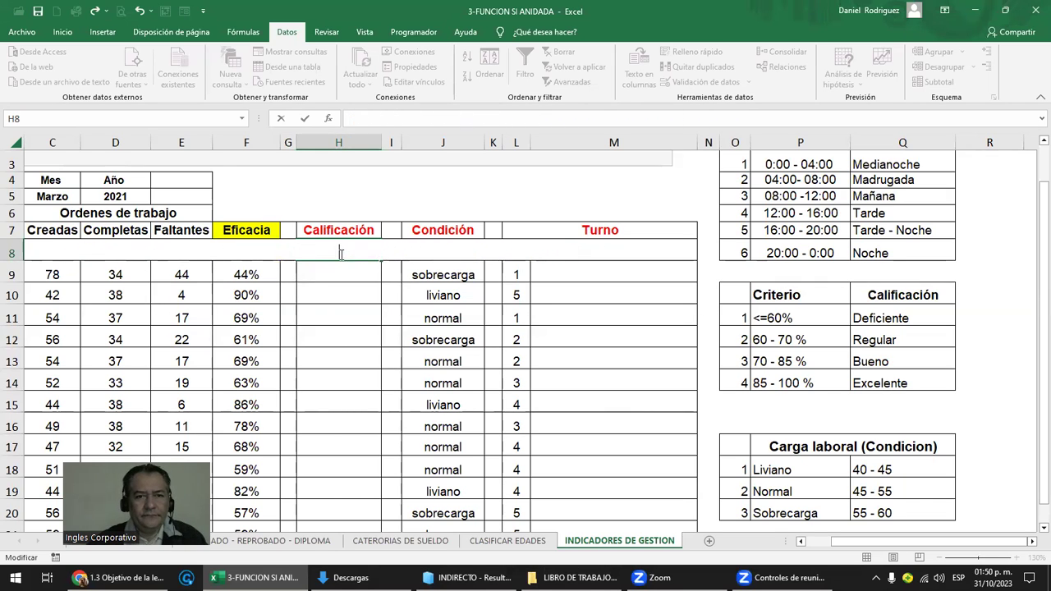
Start a new H8 formula reading =SI(F8<=60%; to test Eficacia against 60%
key(Return)
click(341, 255)
text(=)
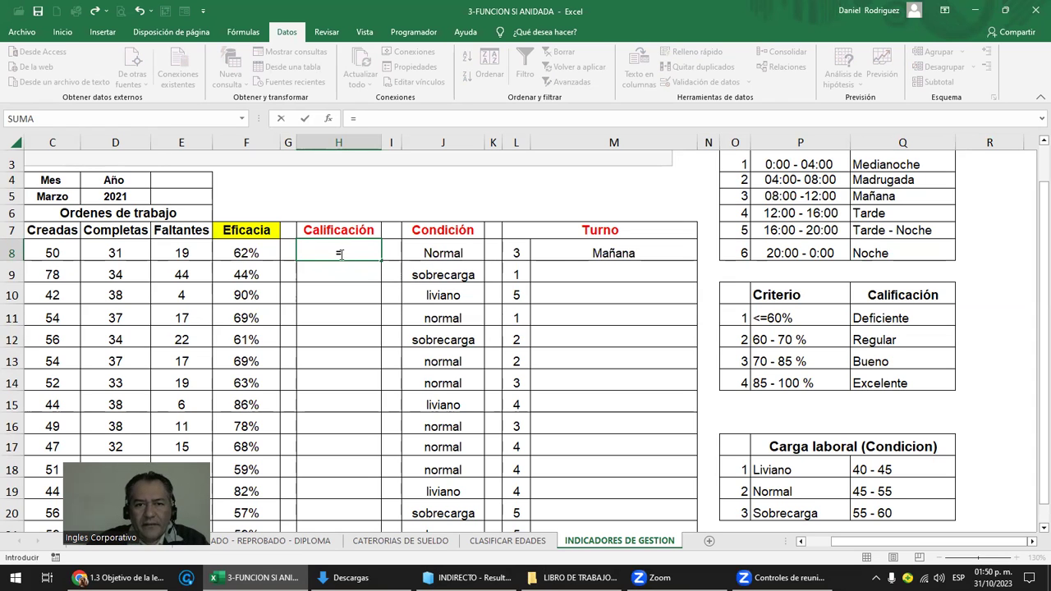
text(SI)
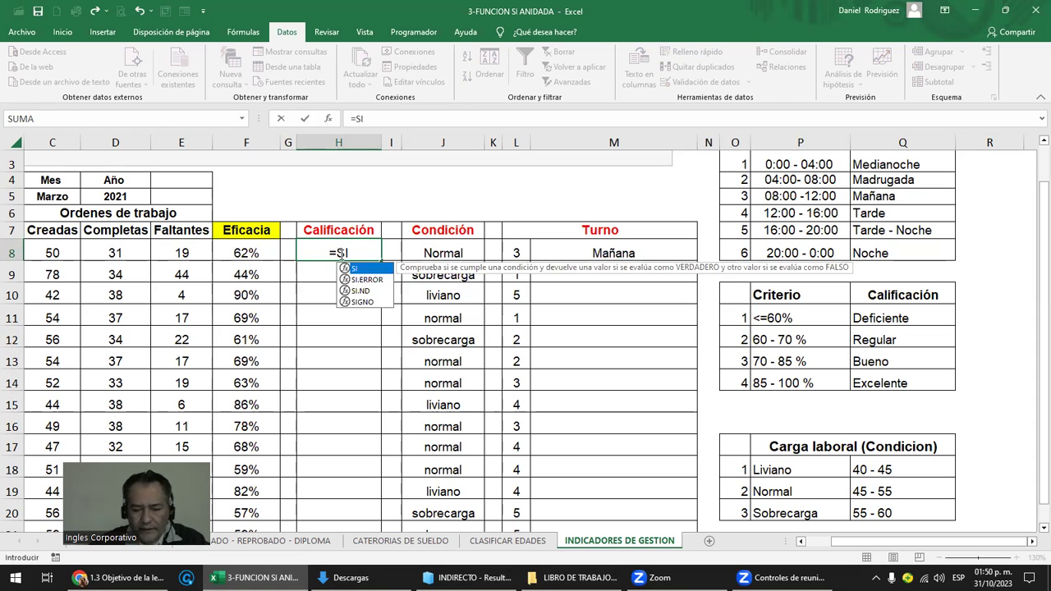
text(()
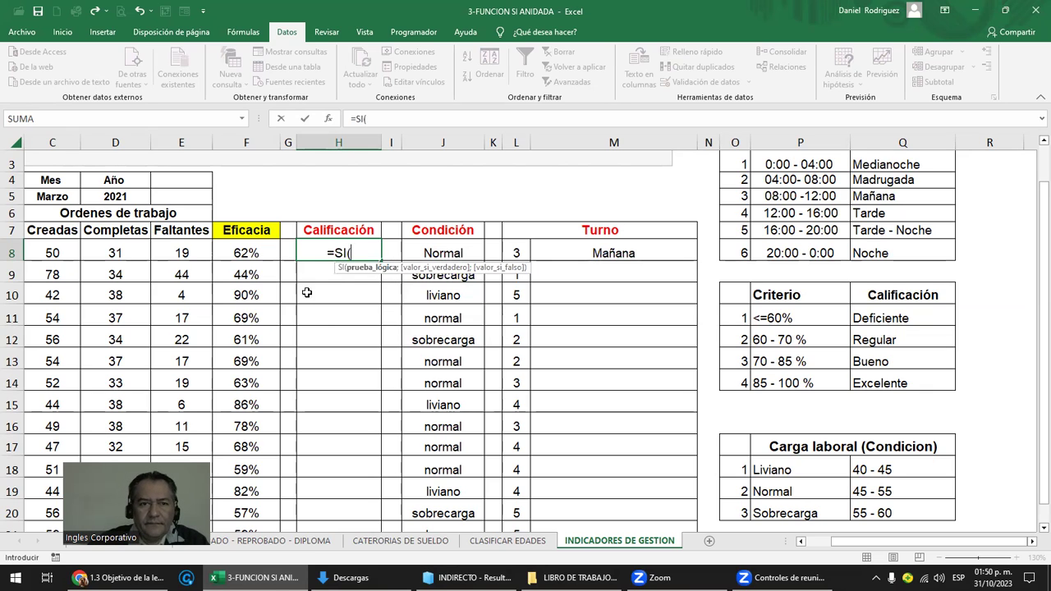
click(247, 254)
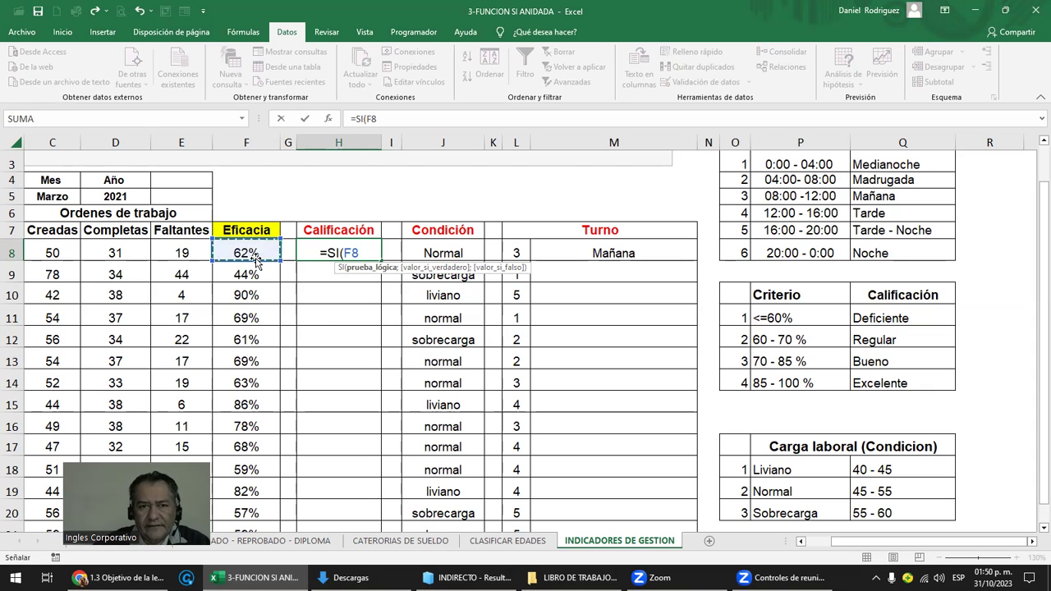
text(=)
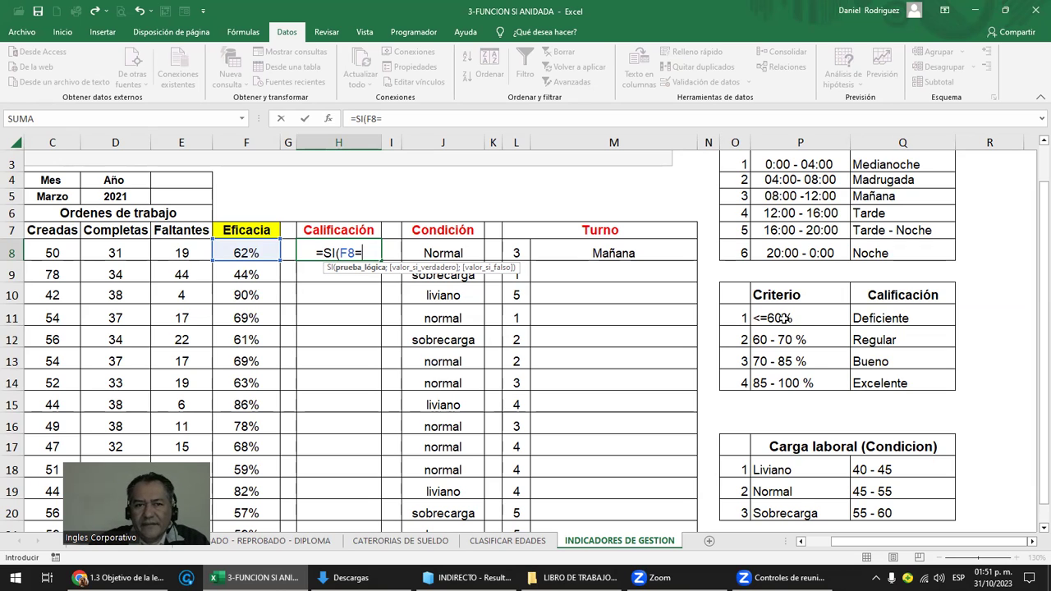
key(BackSpace)
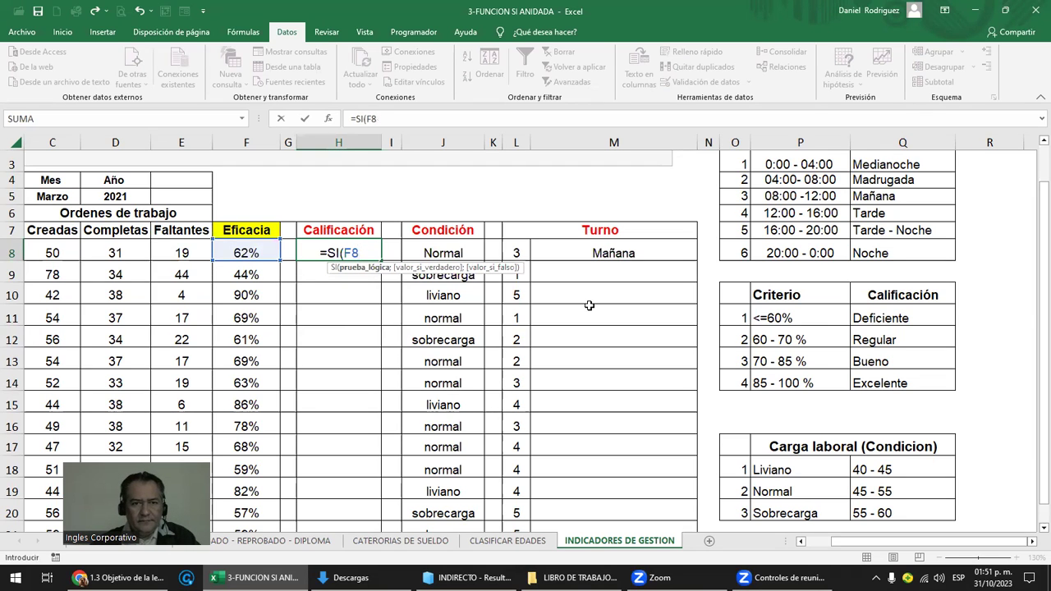
text(=)
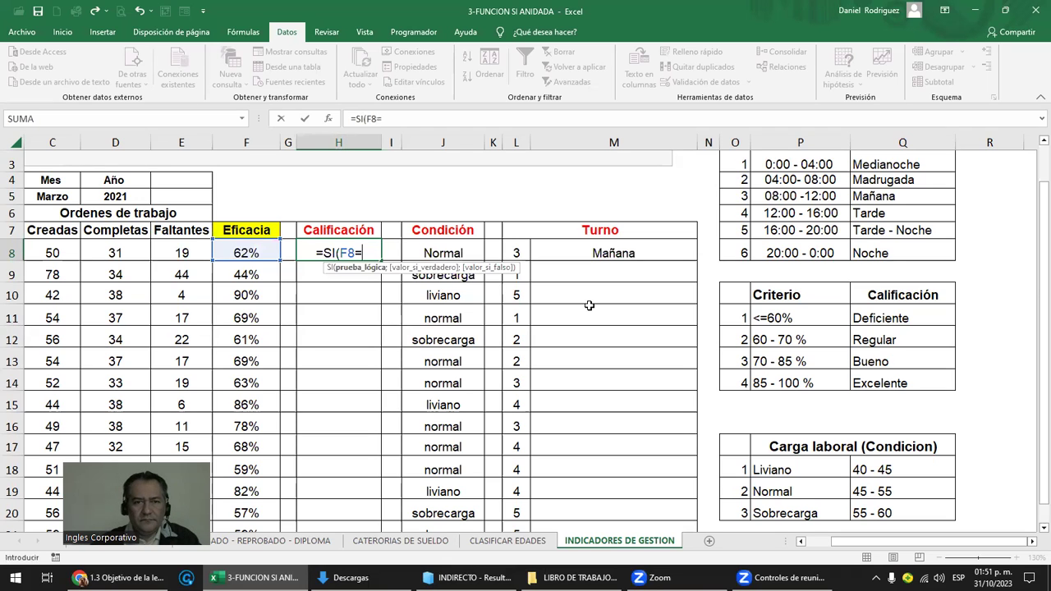
key(BackSpace)
text(<=60%)
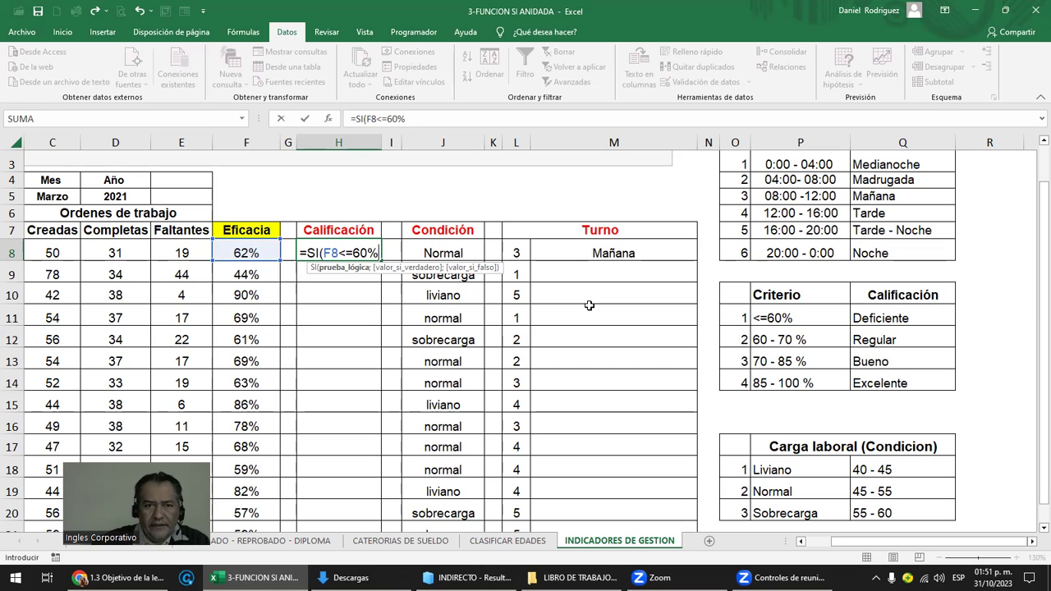
text(;)
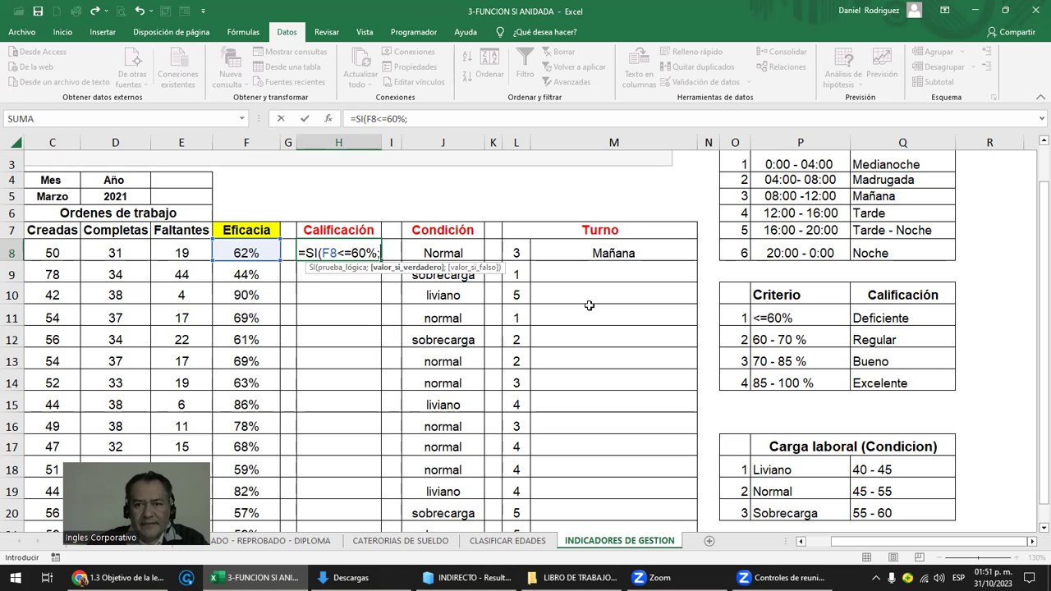
text(")
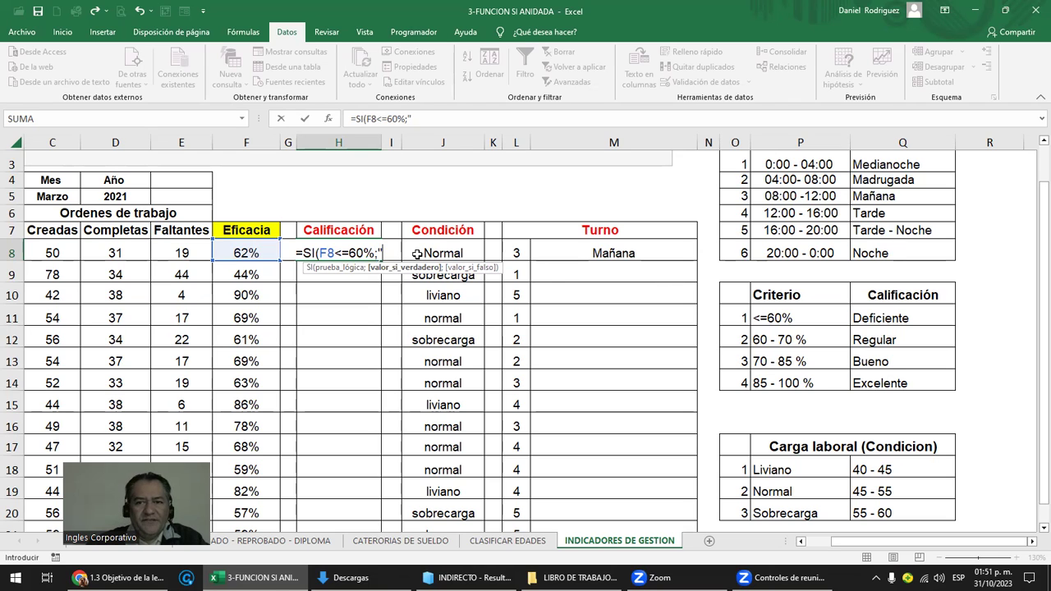
text(DE)
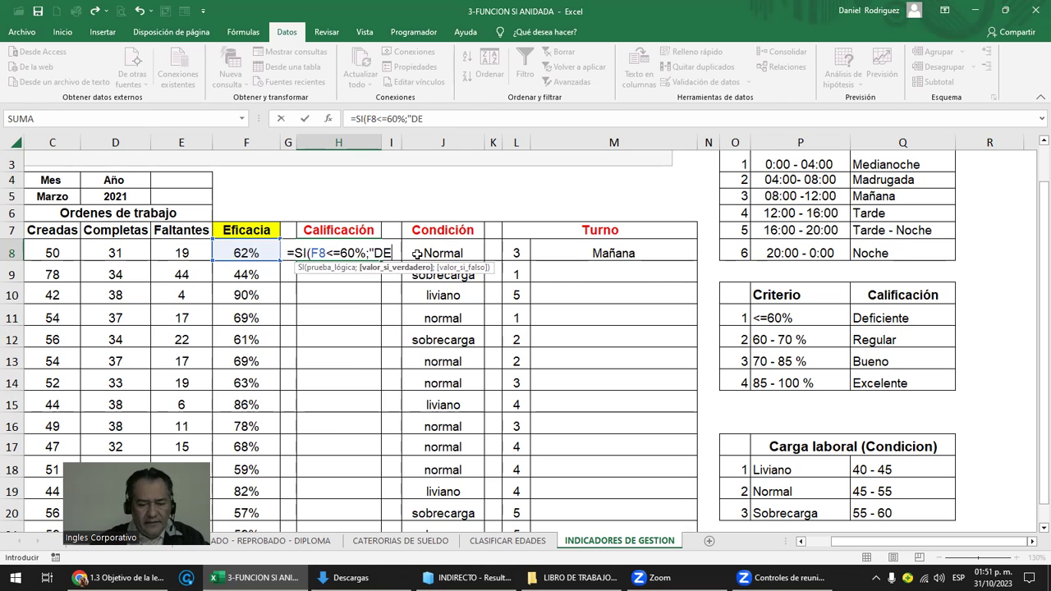
text(FICIENTE)
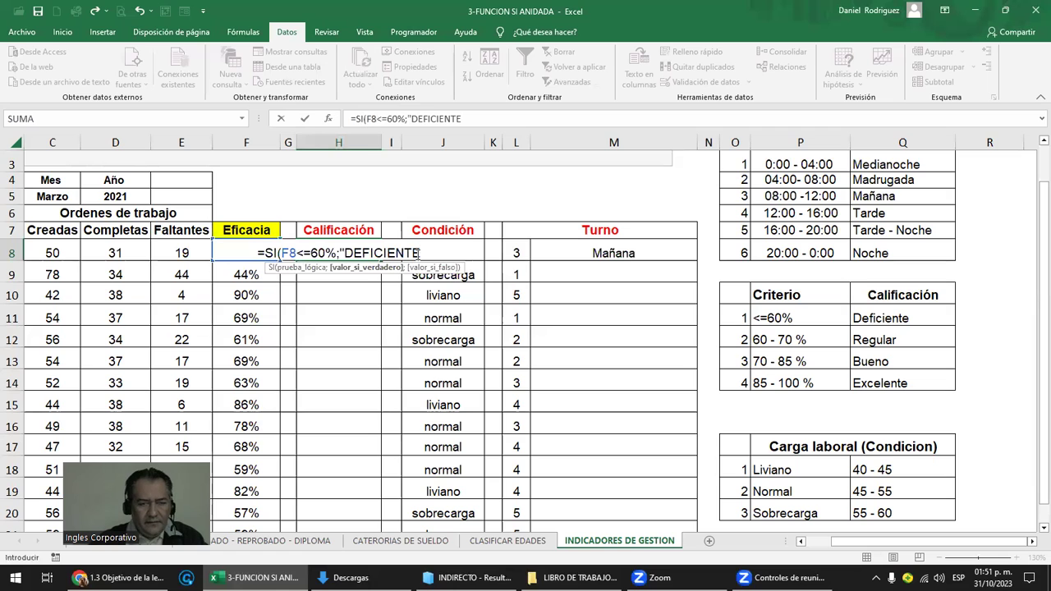
text(")
key(BackSpace)
key(BackSpace)
key(BackSpace)
key(BackSpace)
key(BackSpace)
key(BackSpace)
key(BackSpace)
key(BackSpace)
key(BackSpace)
key(BackSpace)
key(BackSpace)
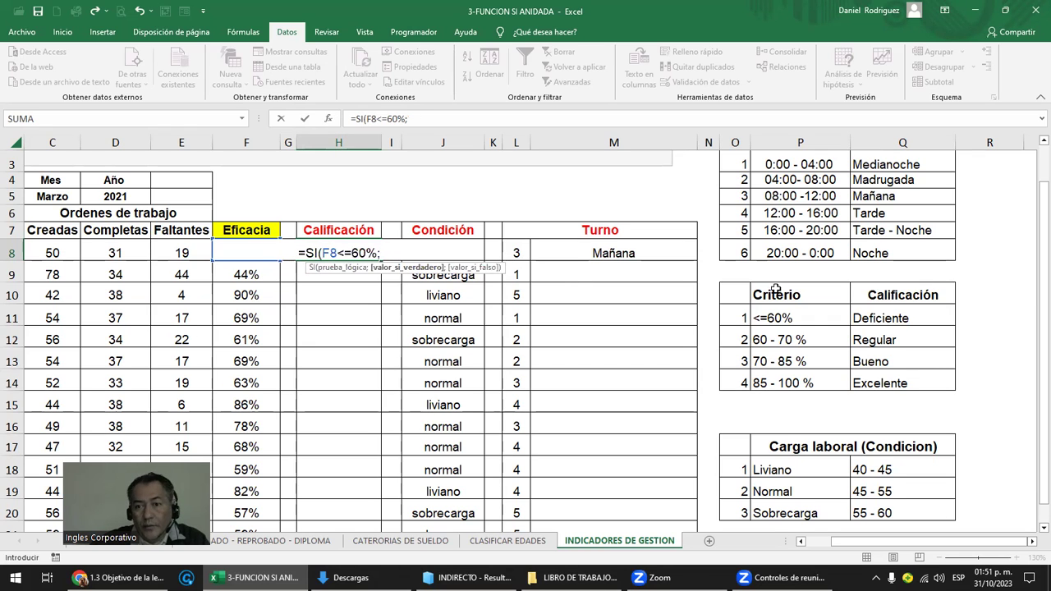
click(888, 317)
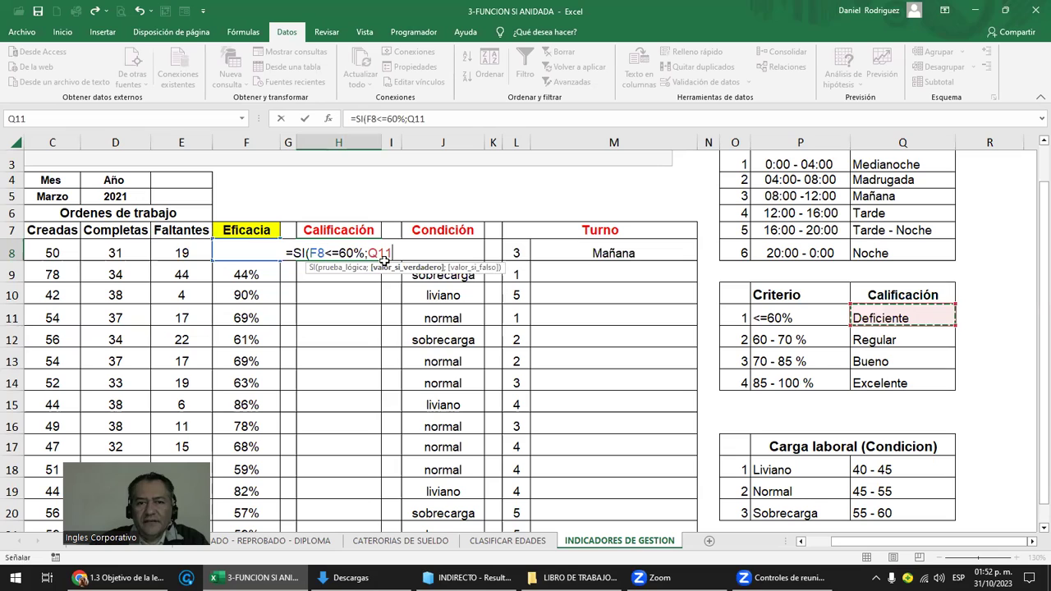
key(F2)
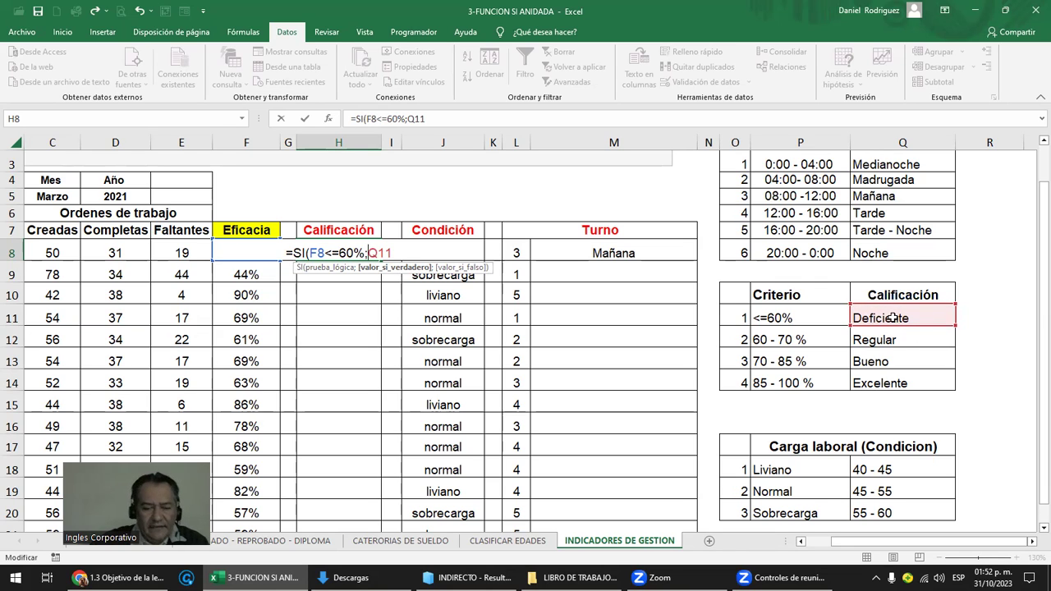
key(F4)
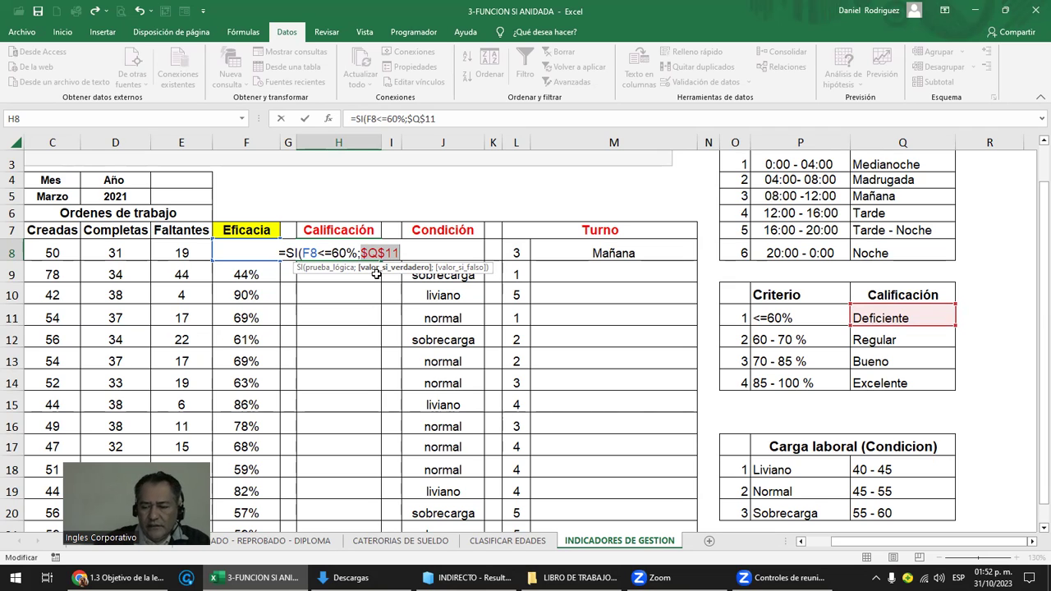
key(BackSpace)
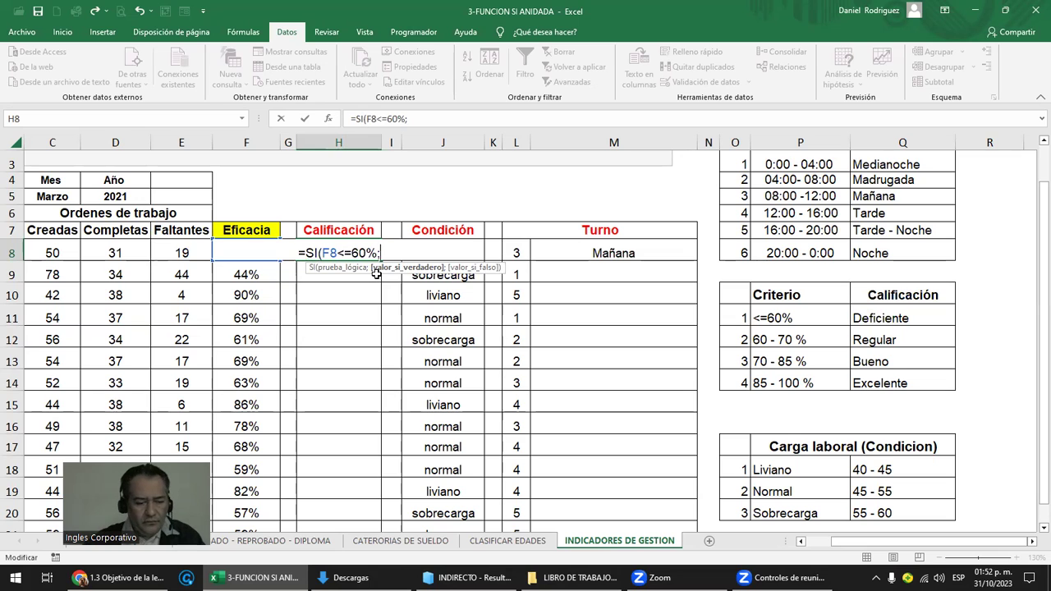
Add "DEFICIENTE" as the true result and begin a nested SI(F8 test in H8
text(")
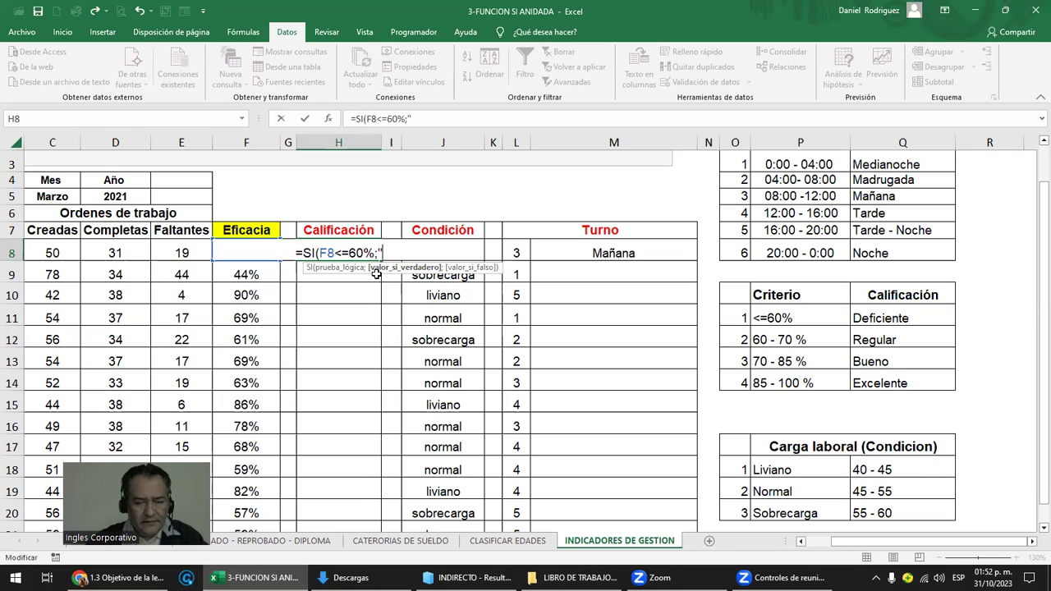
text(DEFICIENTE")
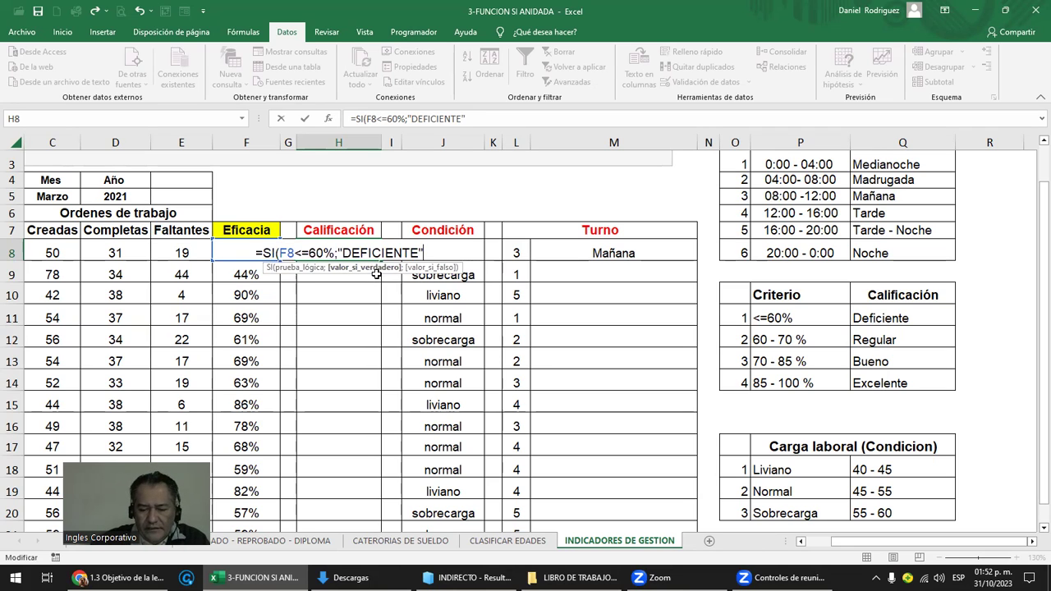
text(;)
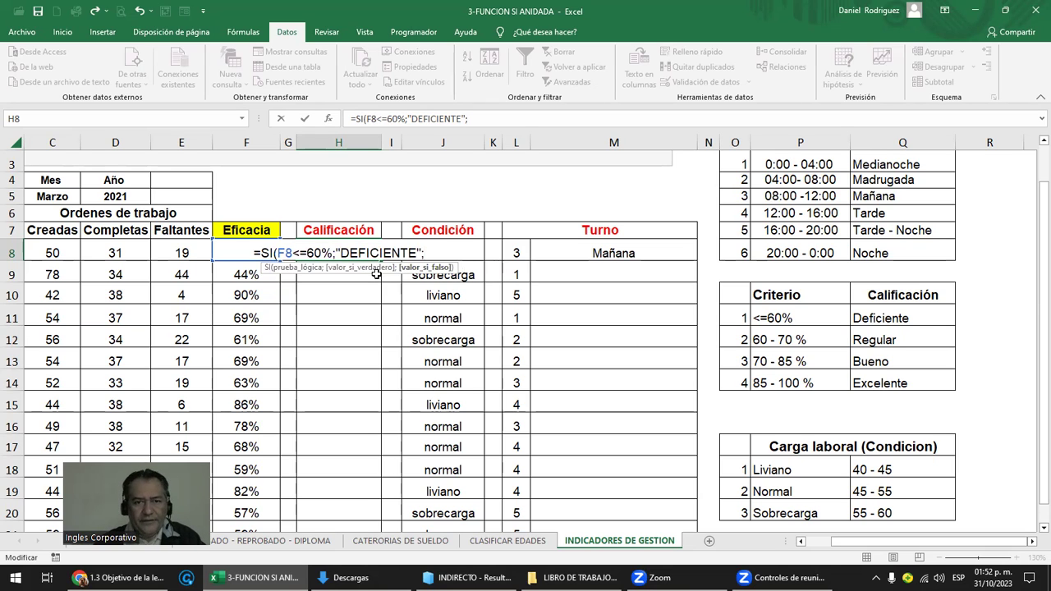
text(SI)
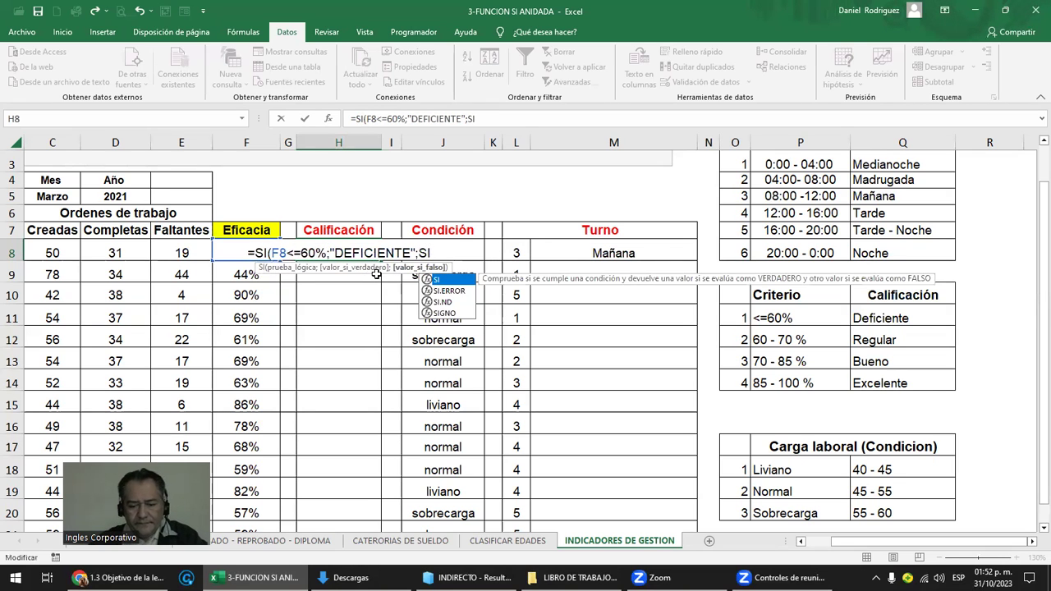
text()F)
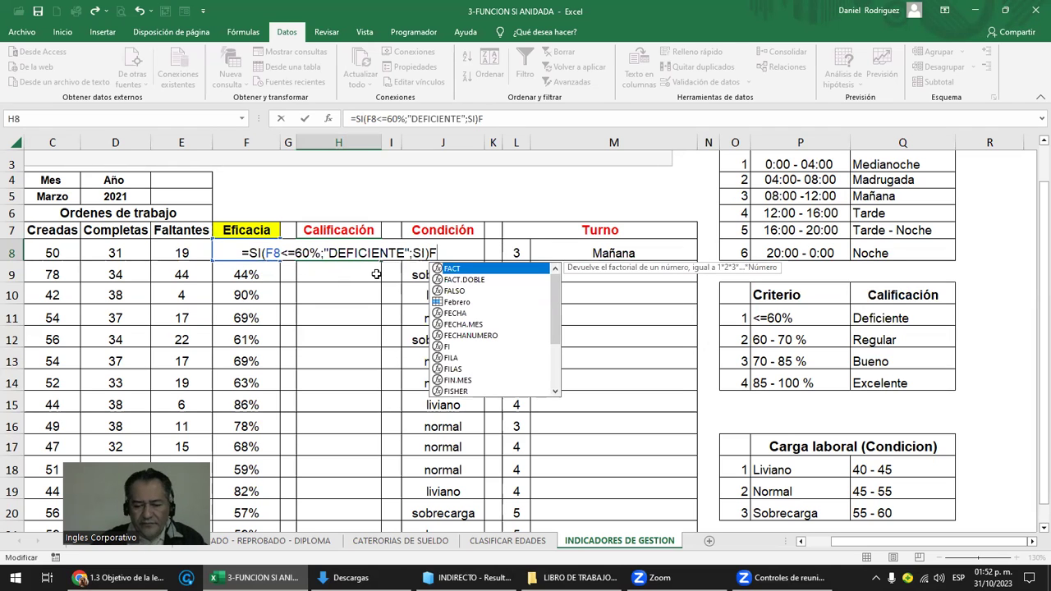
text(8)
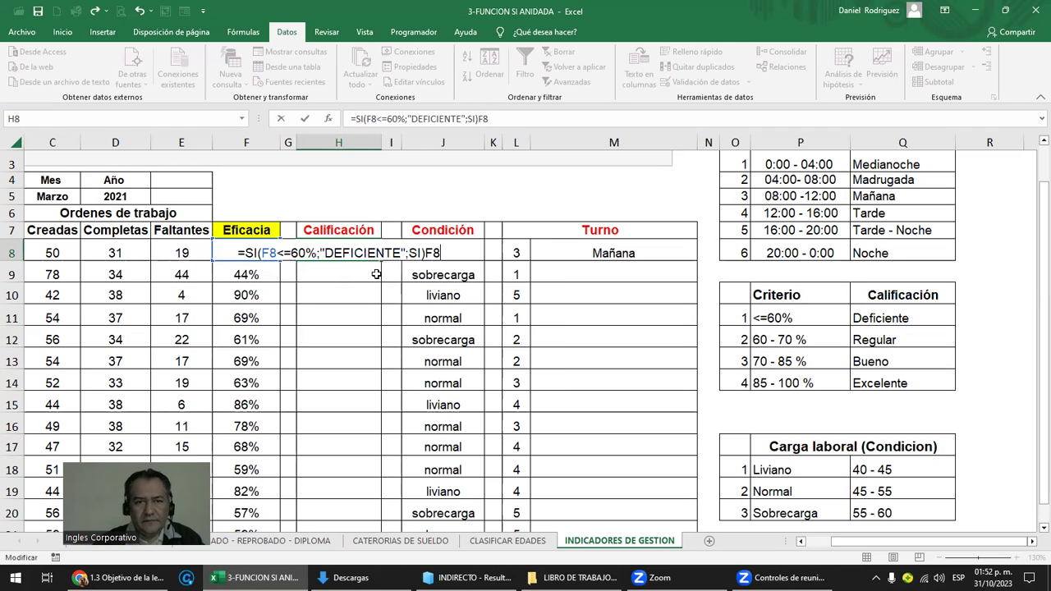
key(BackSpace)
key(BackSpace)
key(BackSpace)
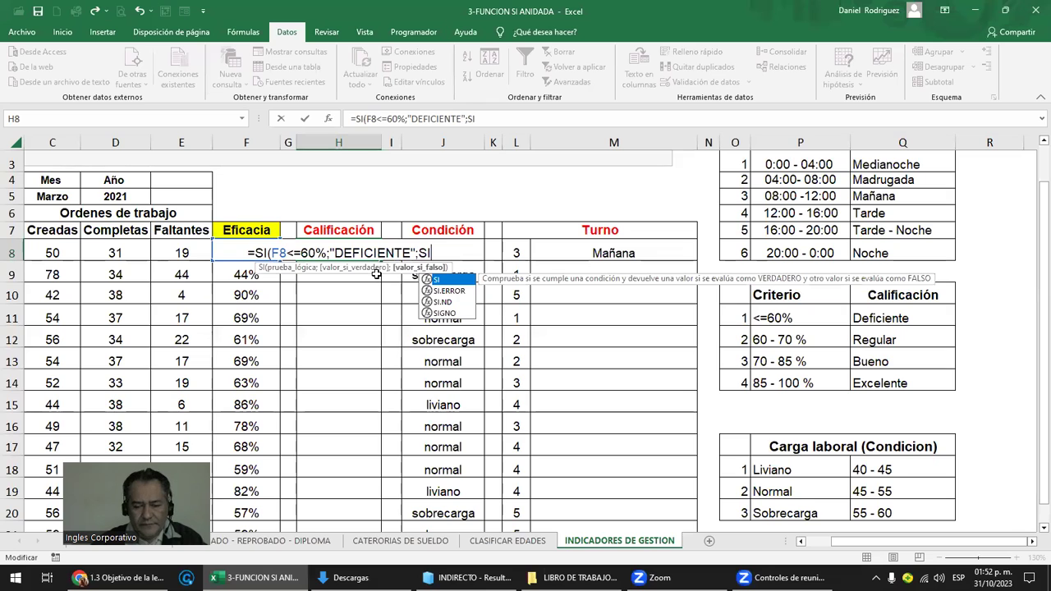
text(()
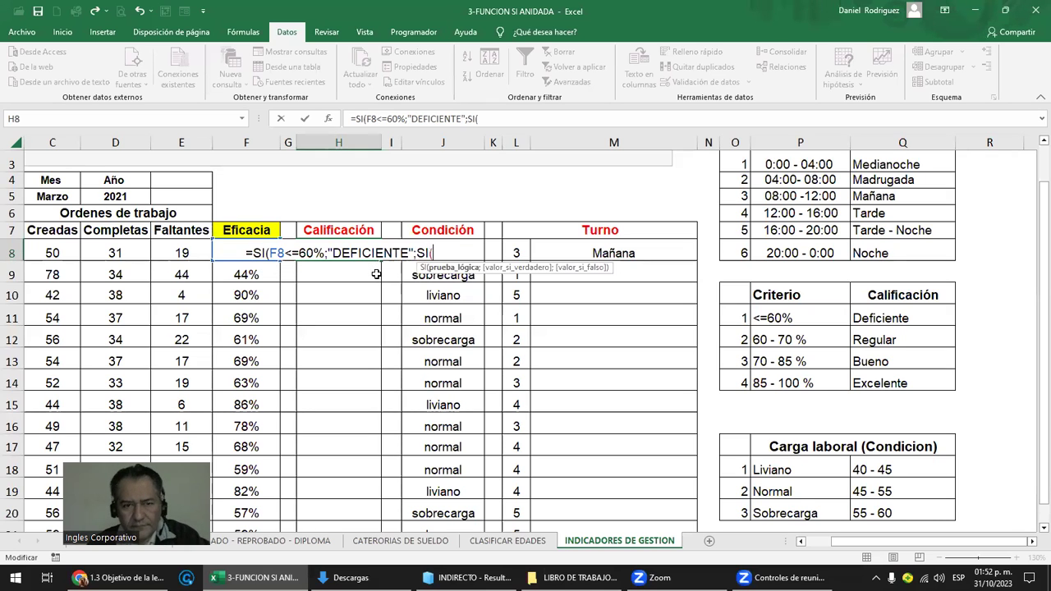
text(F)
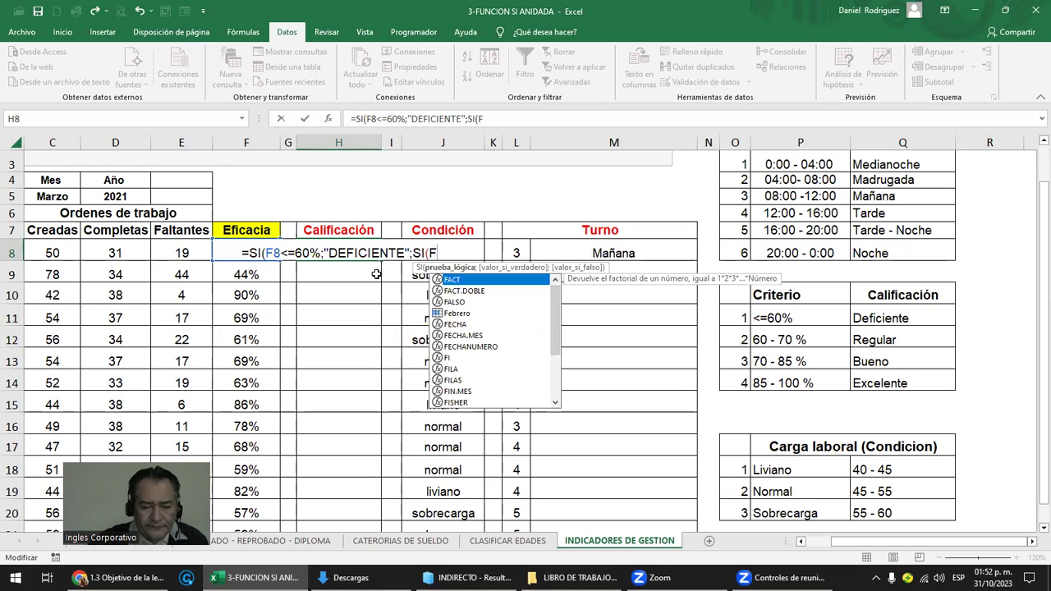
text(8)
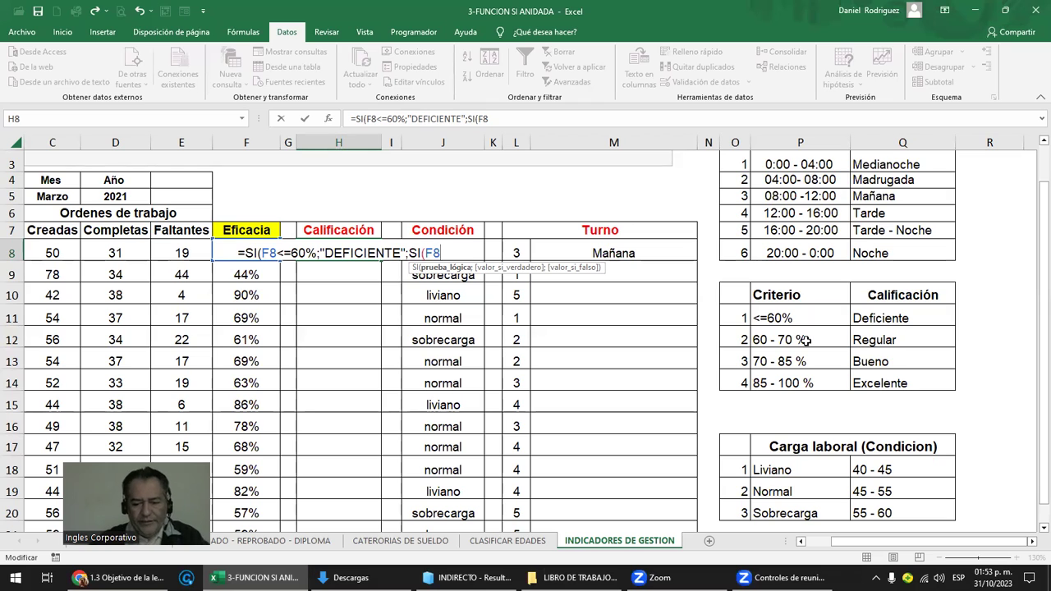
Add the nested test F8<=70% returning REGULAR, then open another SI(F8
text(=)
key(BackSpace)
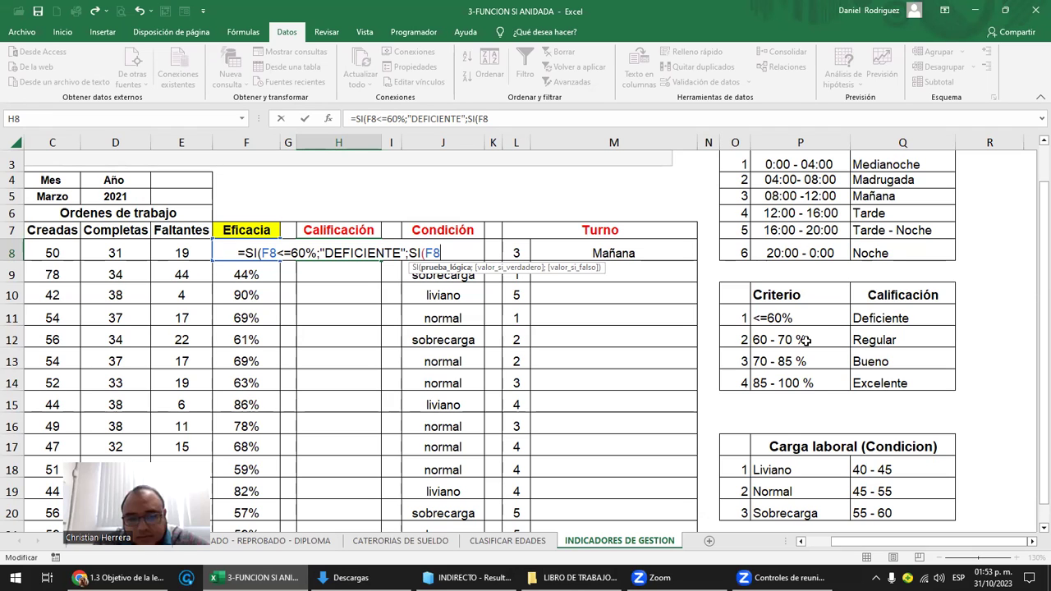
text(=)
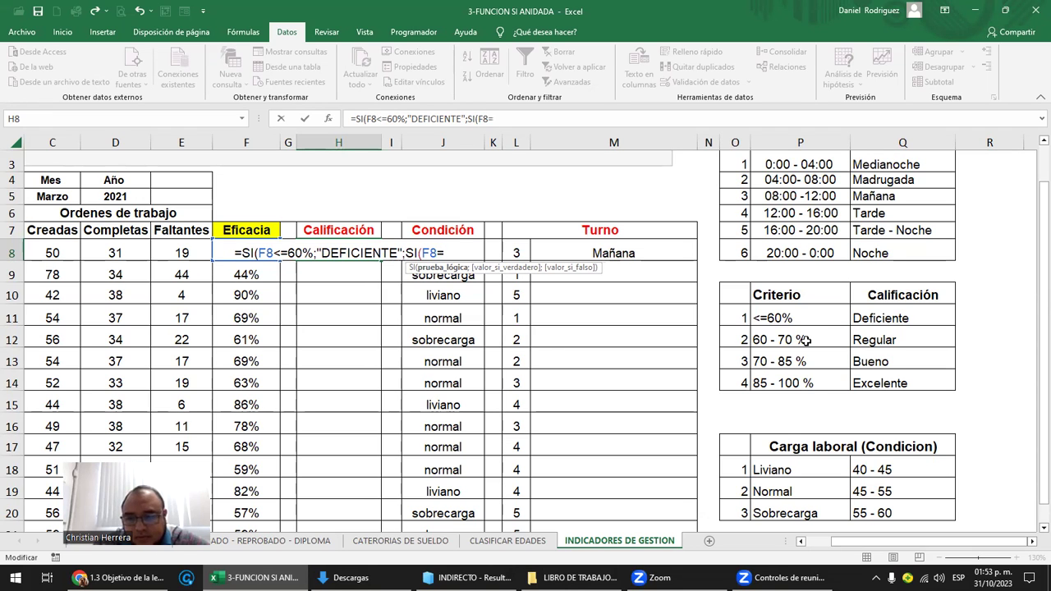
text(<)
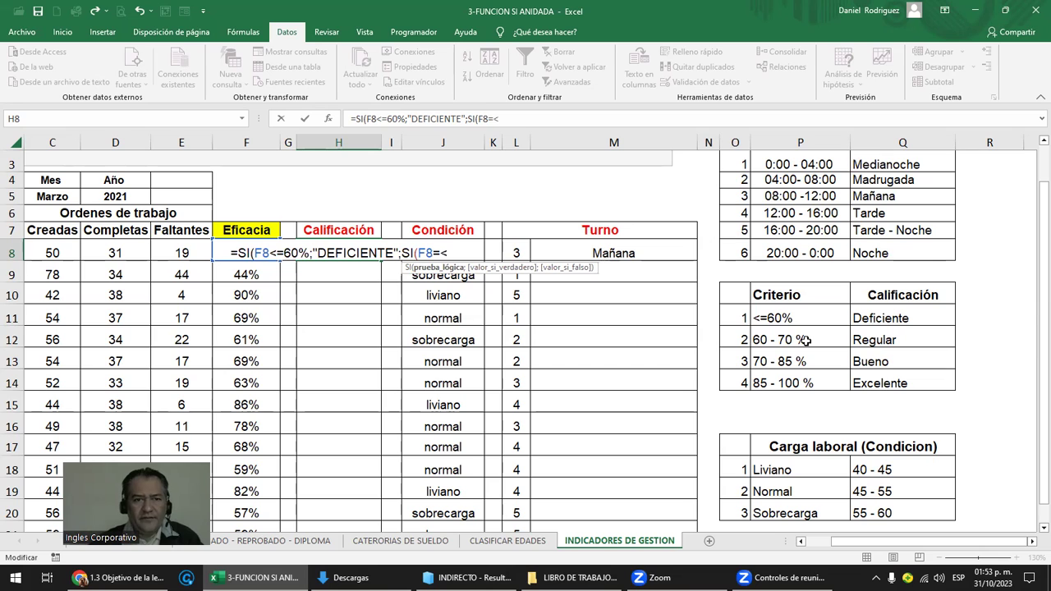
key(BackSpace)
key(BackSpace)
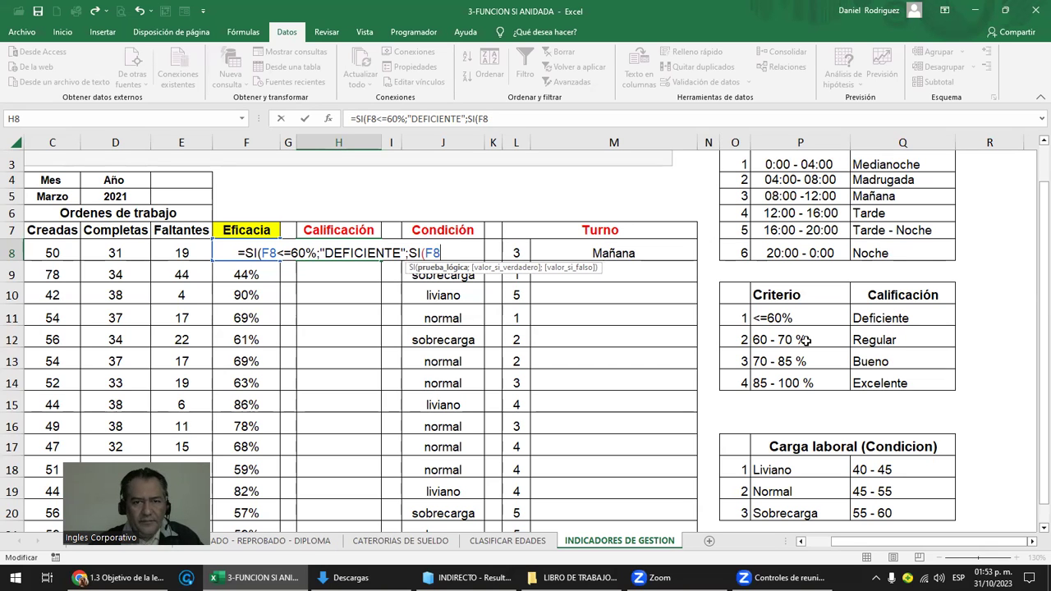
text(>)
key(BackSpace)
text(<=)
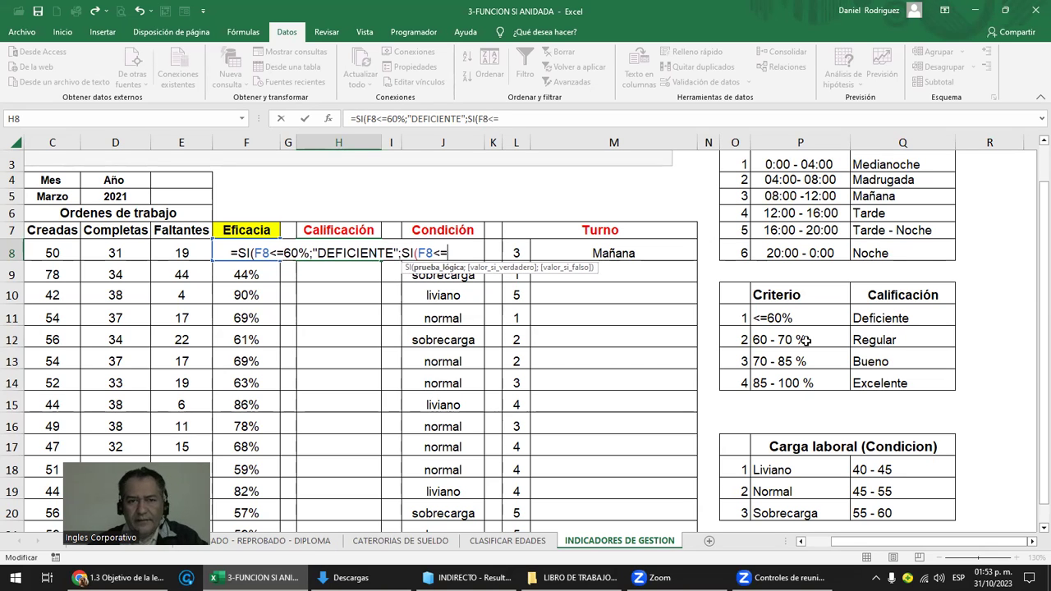
text(70)
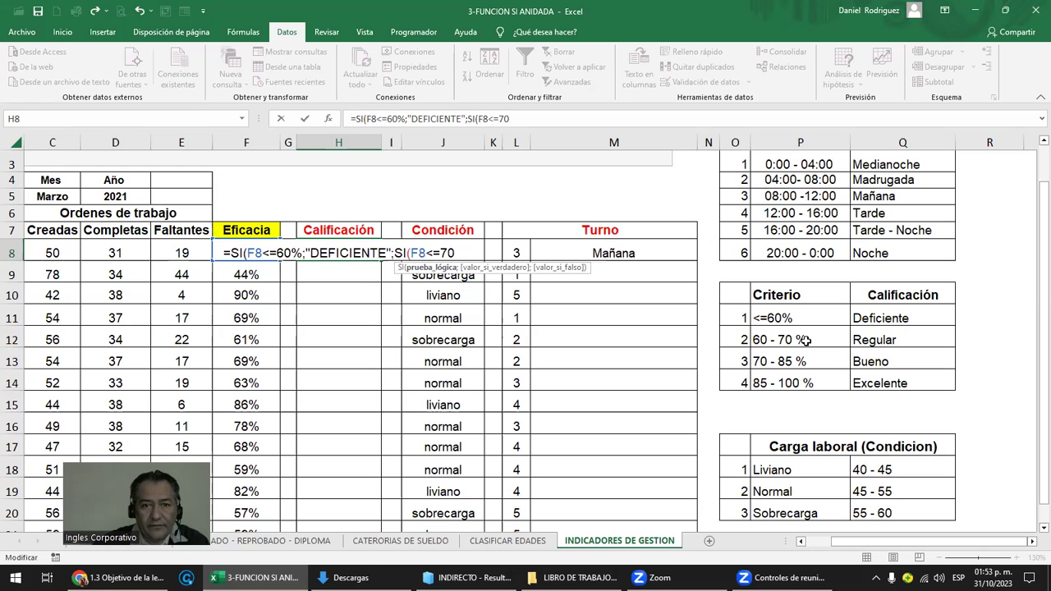
text(%)
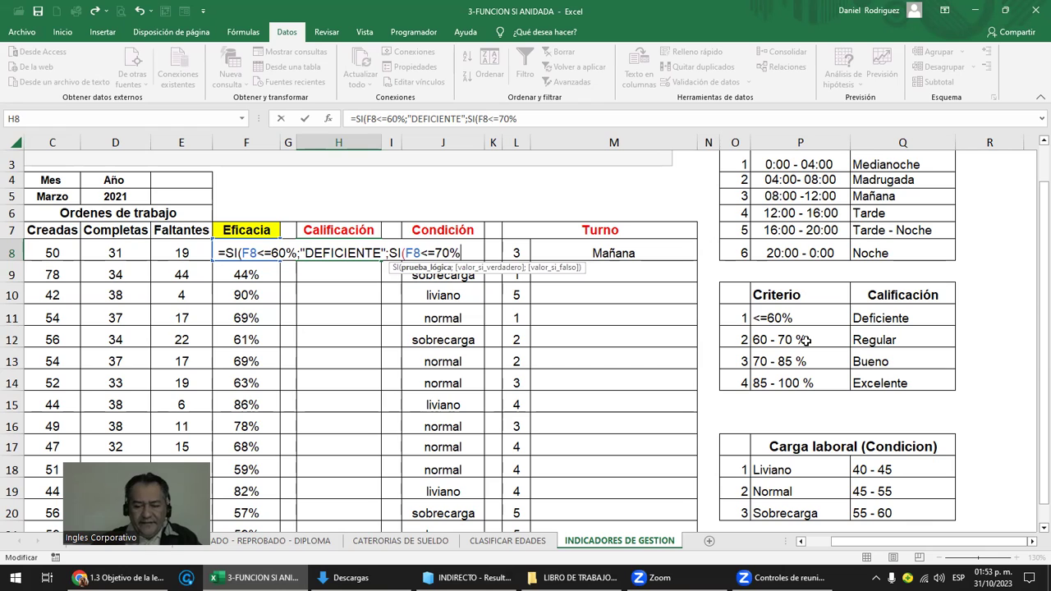
text(;)
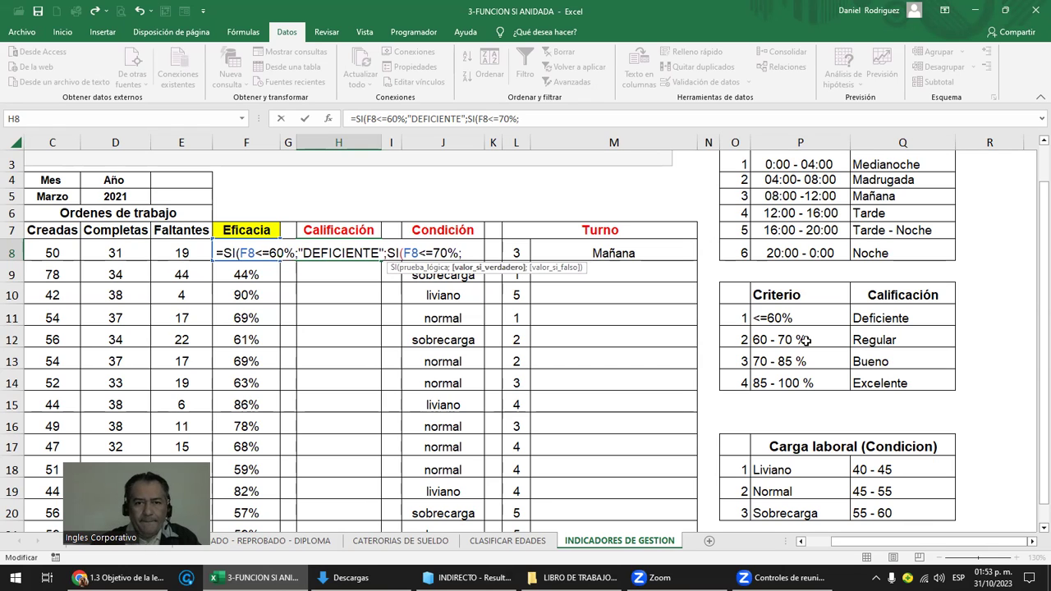
text(")
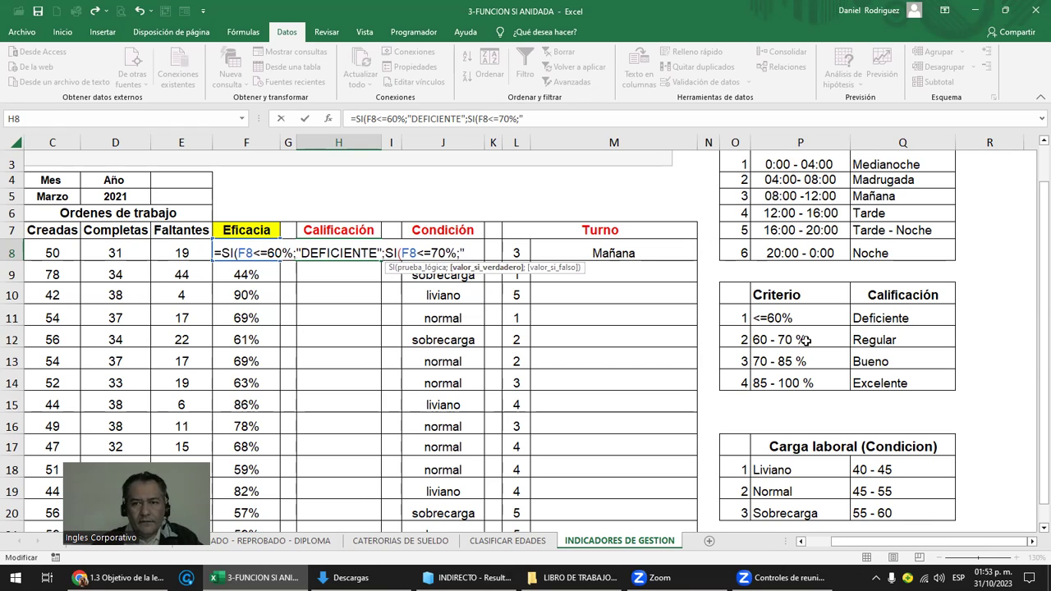
text(REG)
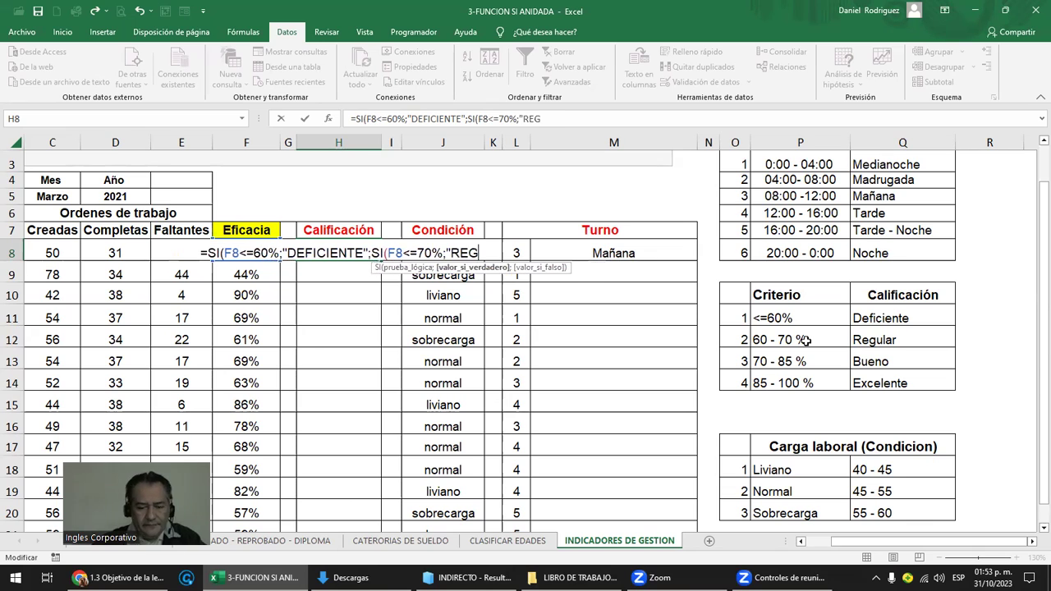
text(ULAR)
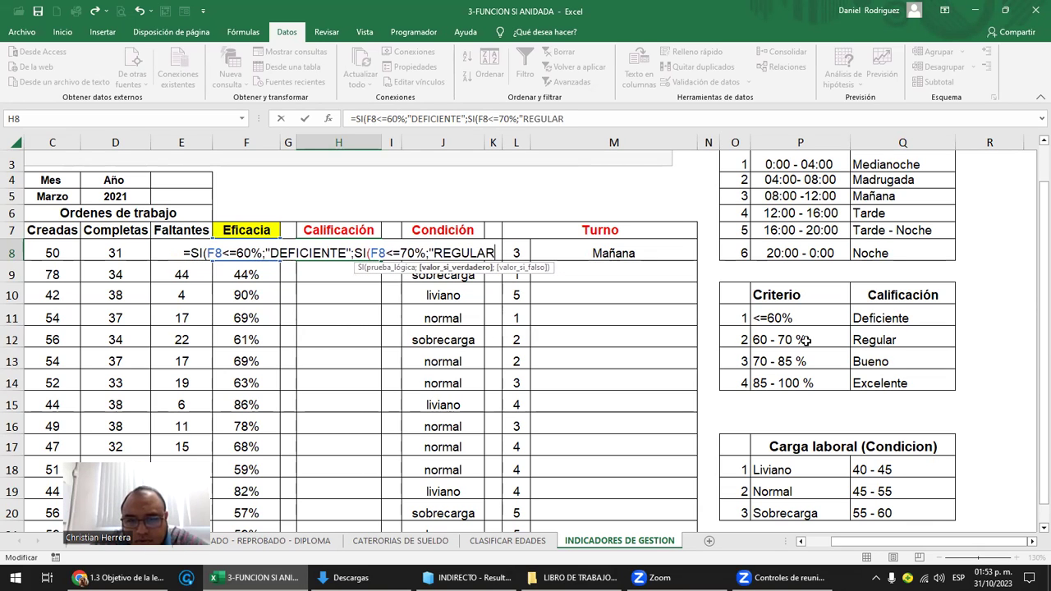
text(;)
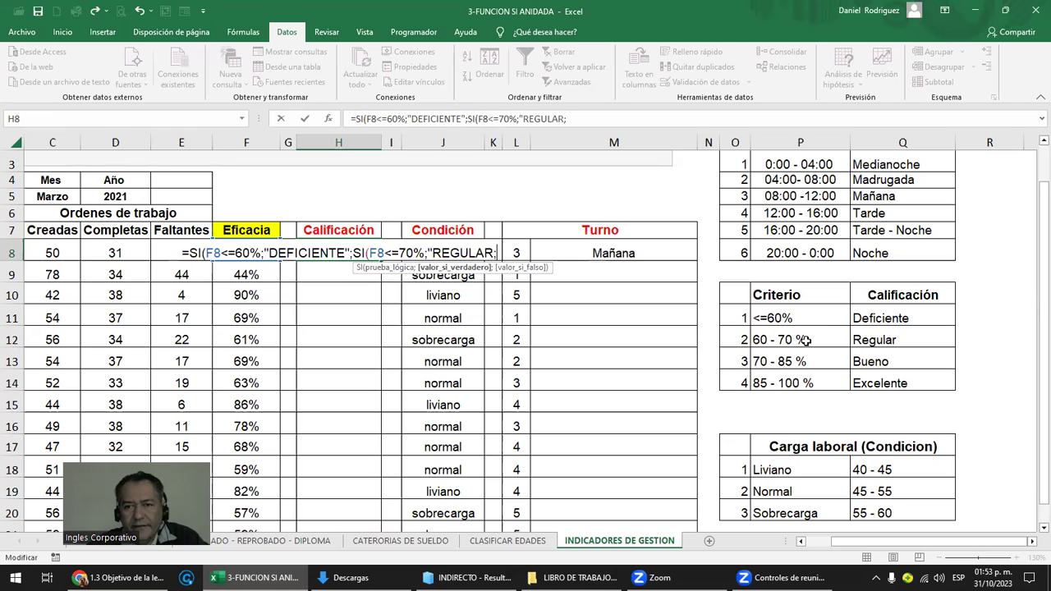
text(SI)
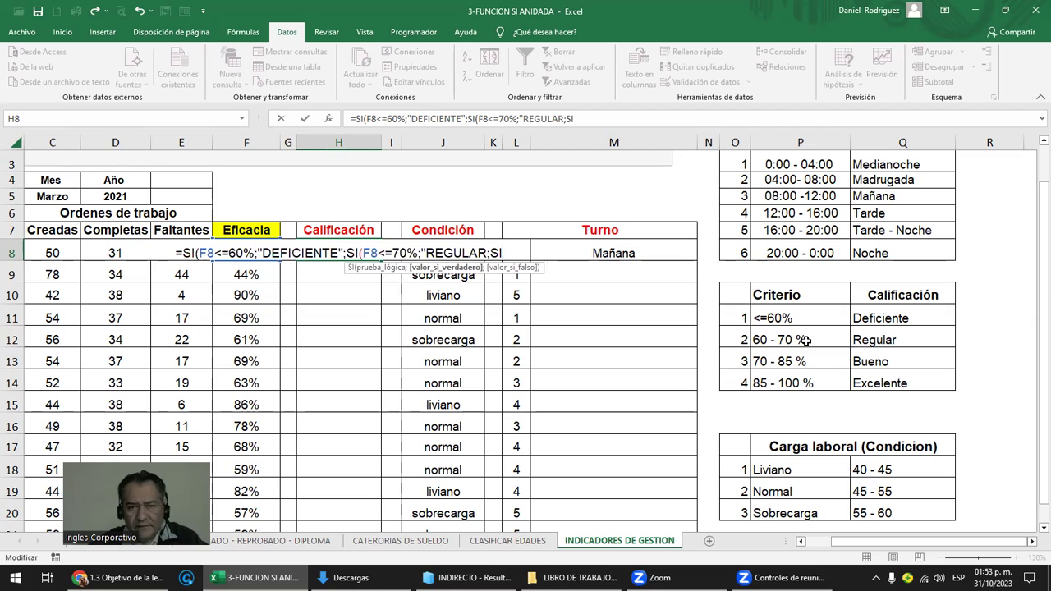
text((F8)
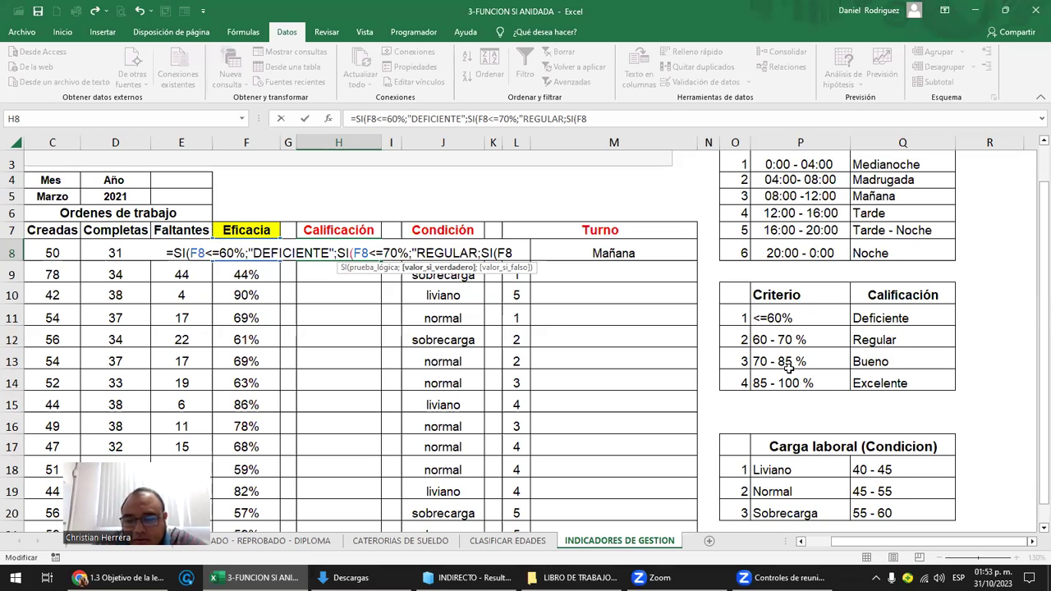
Close the REGULAR quote and add a third test F8<=85% returning "BUENO"
text(<=)
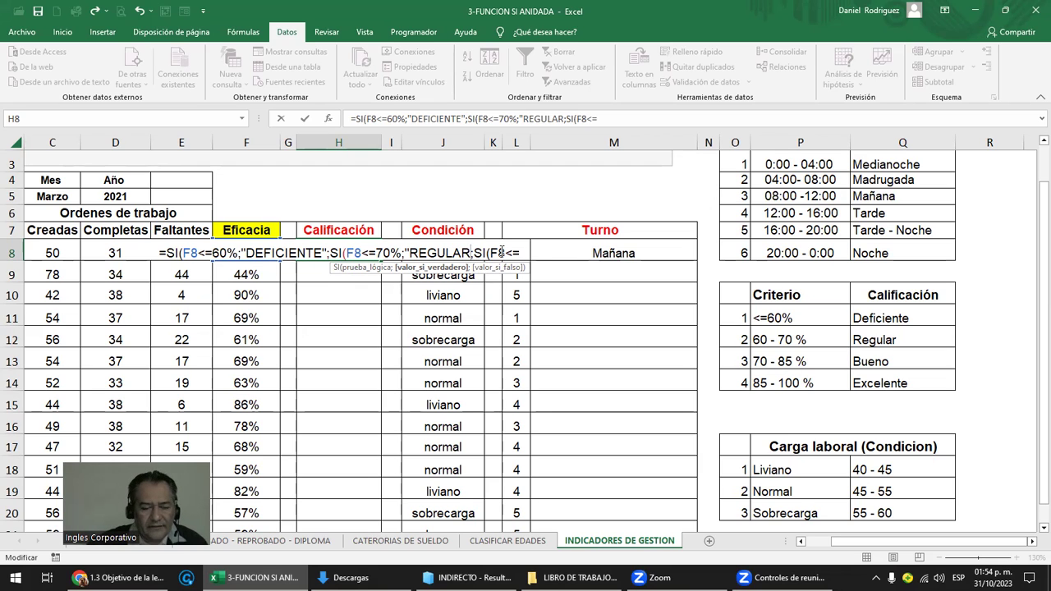
text(")
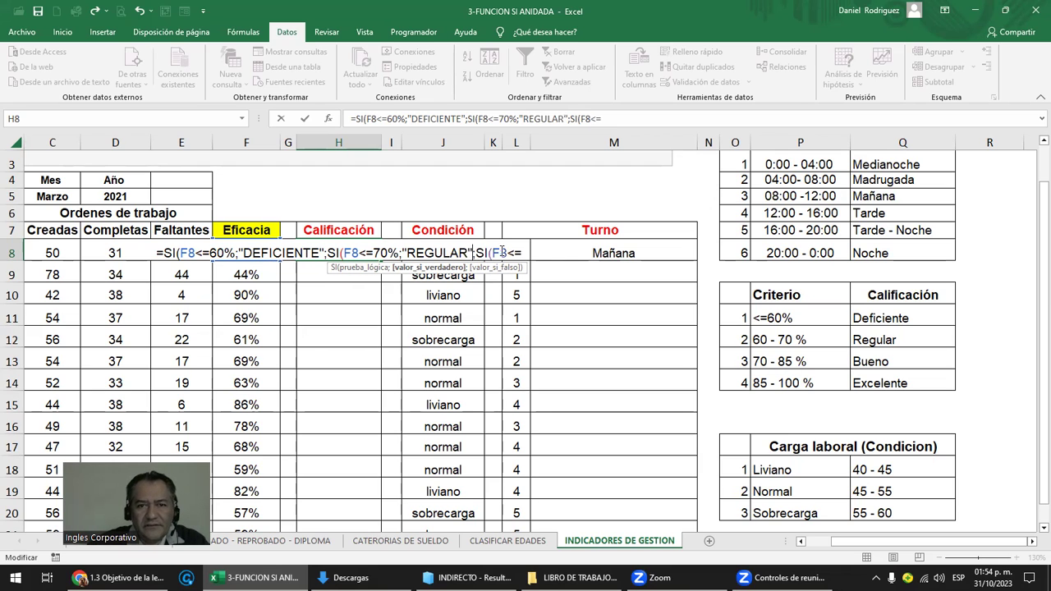
click(528, 249)
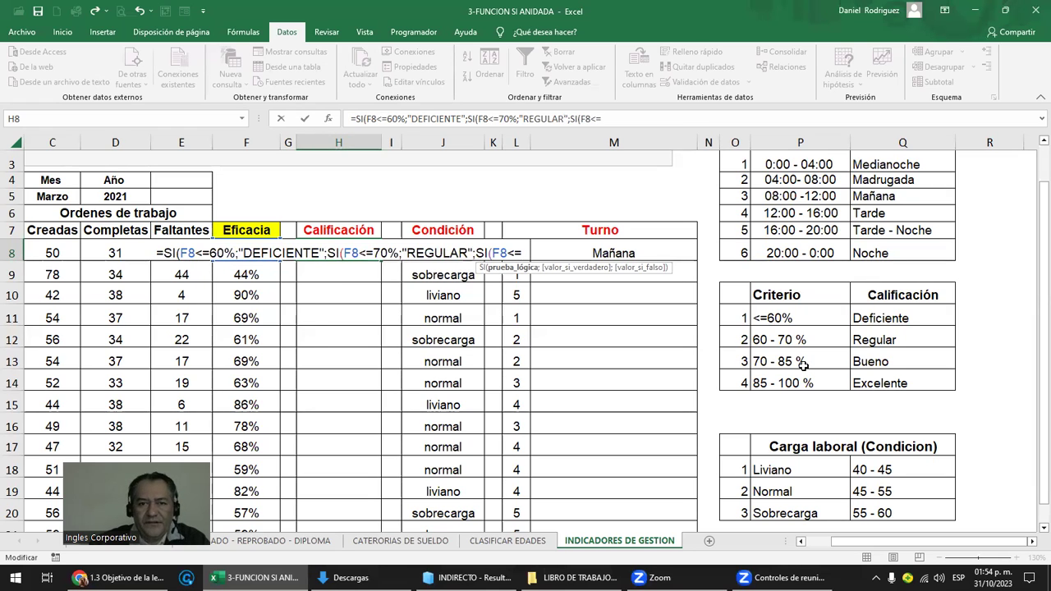
text(85%)
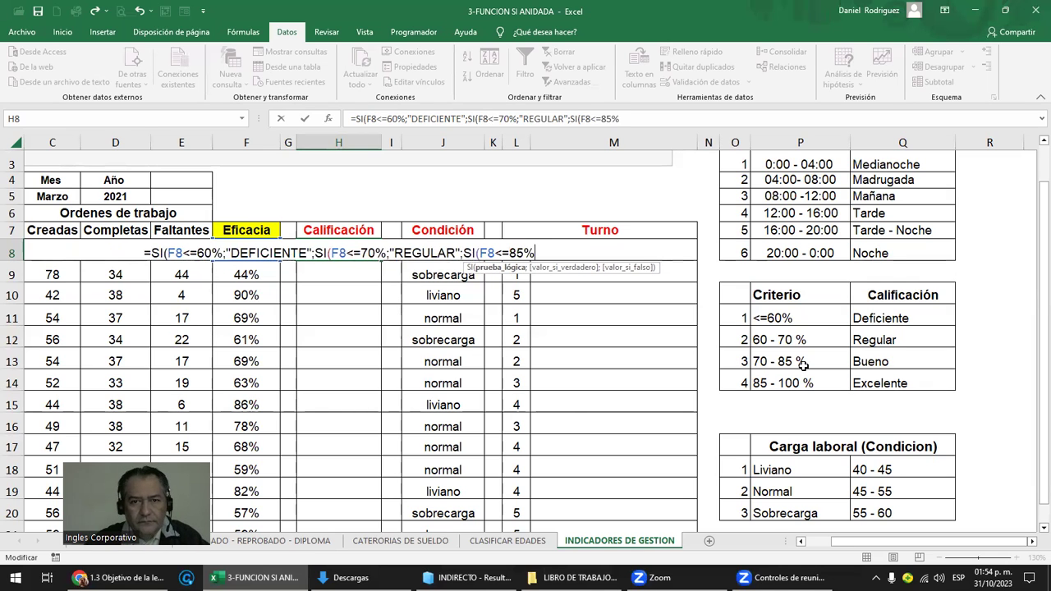
text(;)
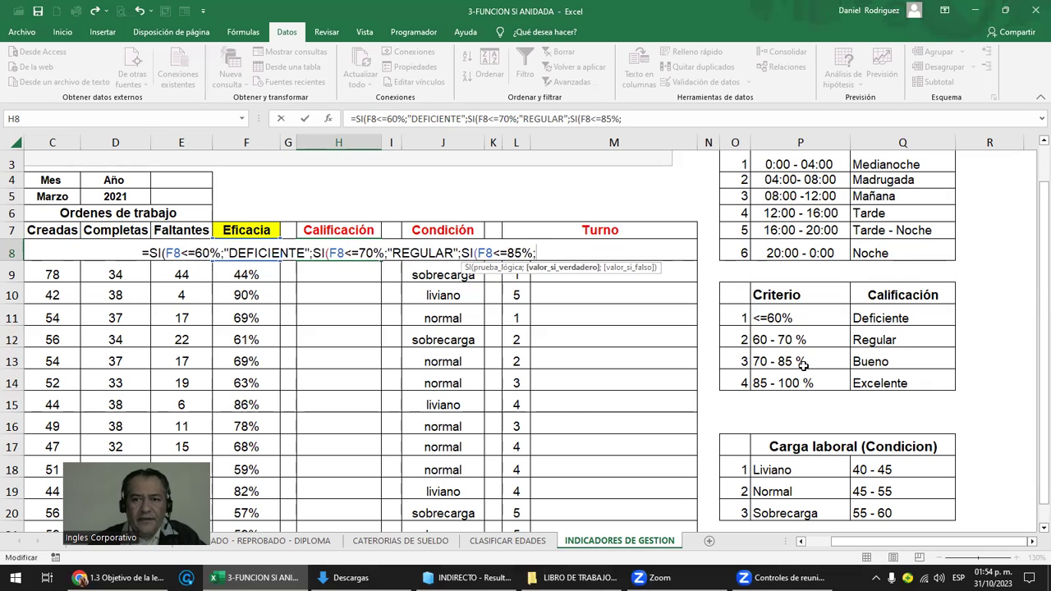
text(")
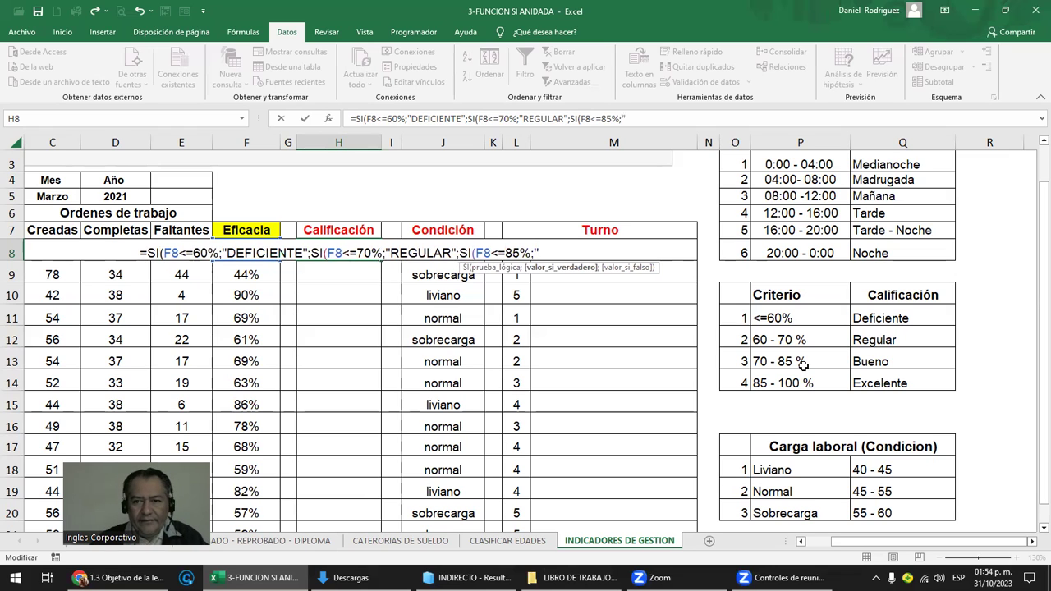
text(BUENO)
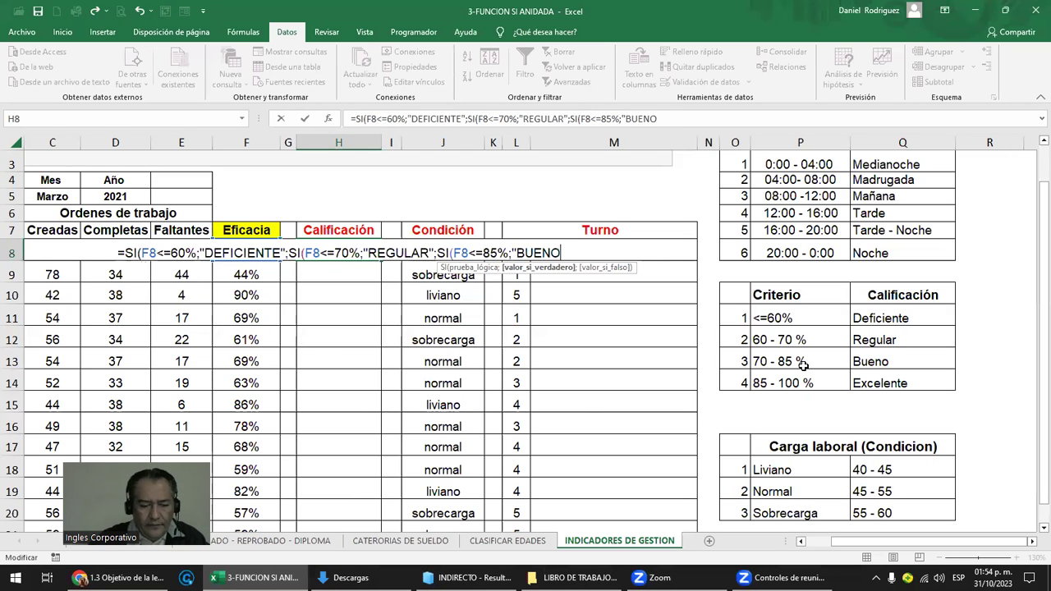
text(";)
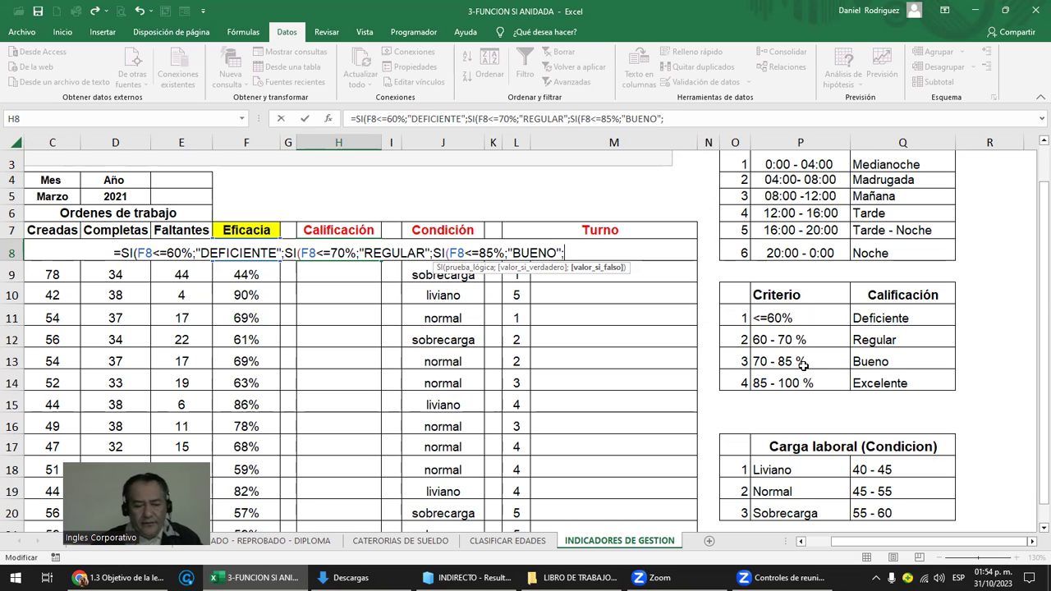
Add the F8<=100% EXCELENTE test, a " -" fallback and four closing parentheses, then commit
text(SI)
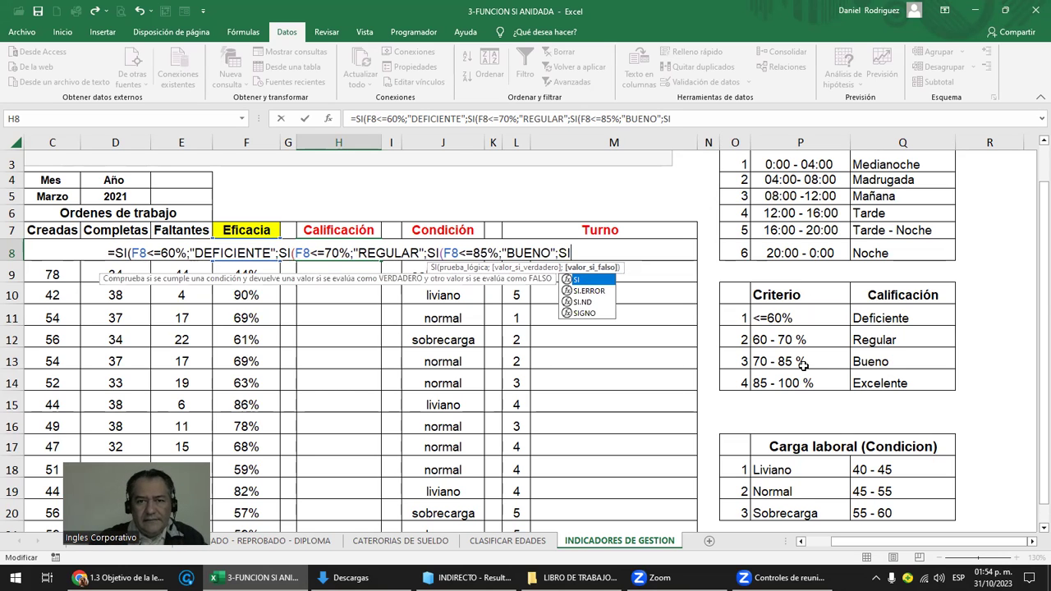
text(()
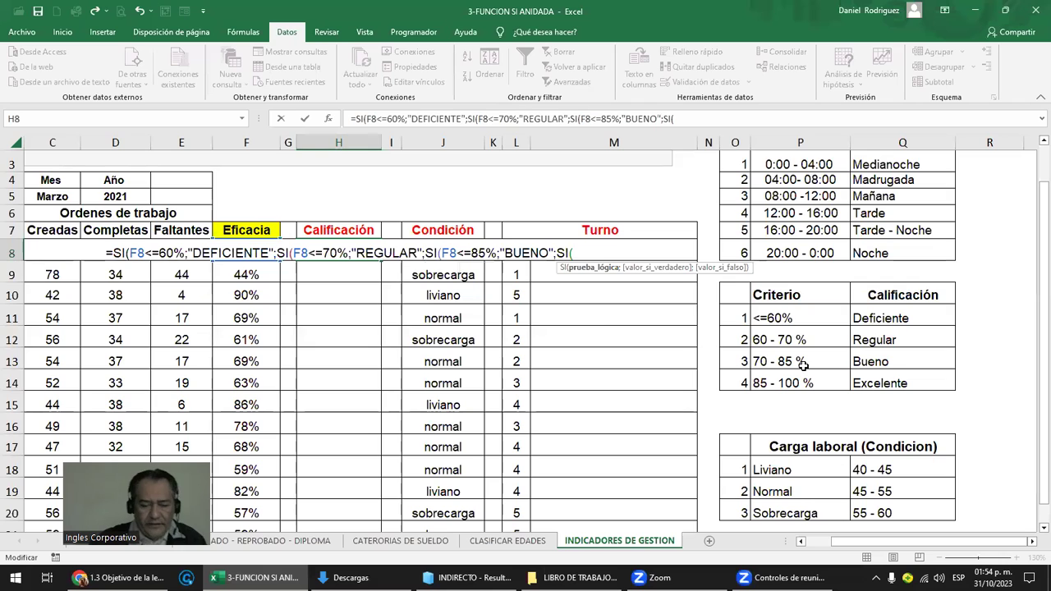
text(F8)
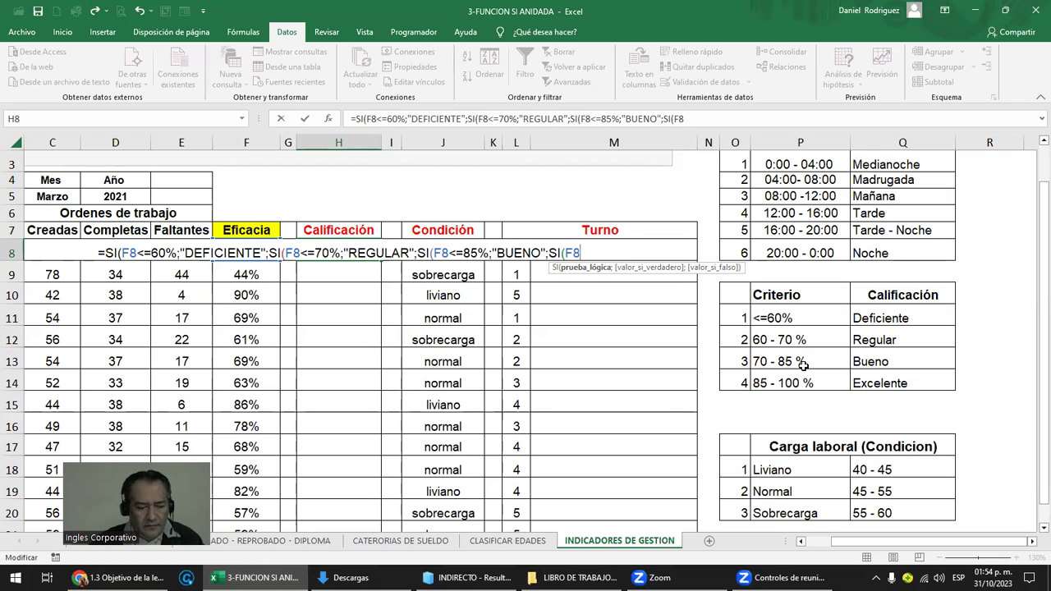
text(<=)
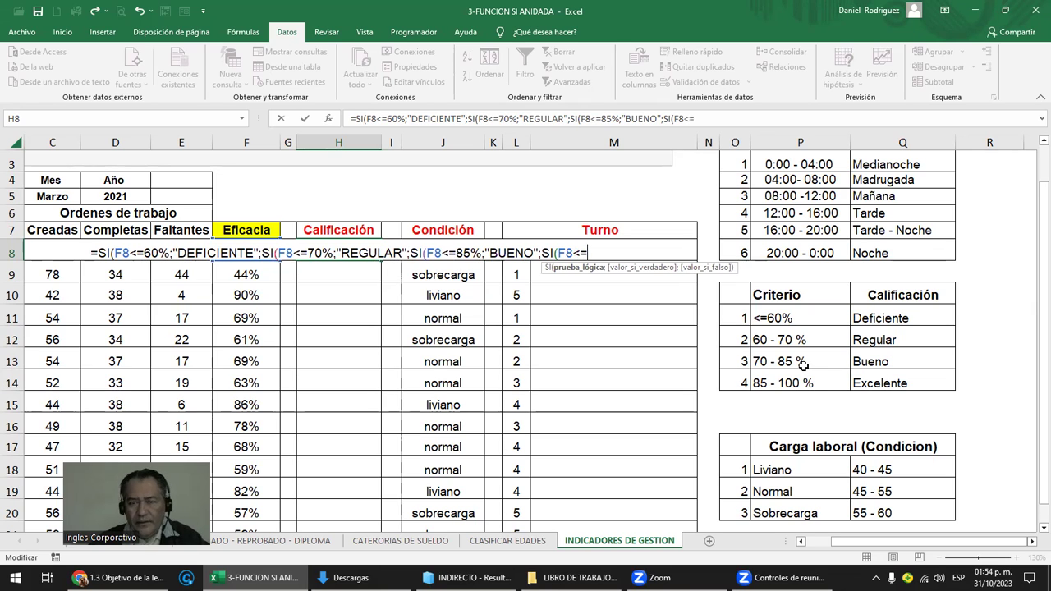
text(100)
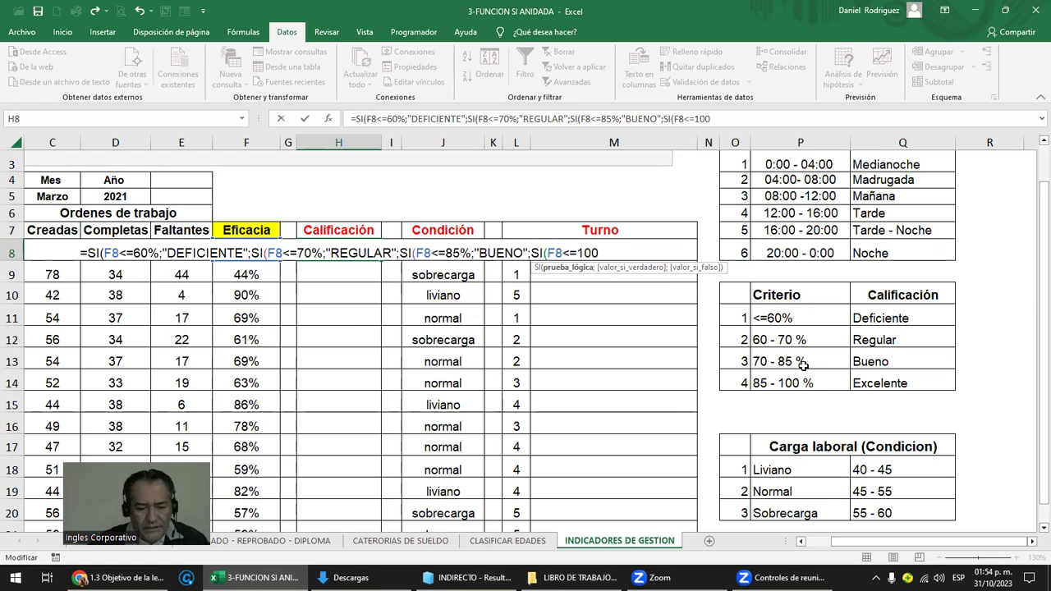
text(%)
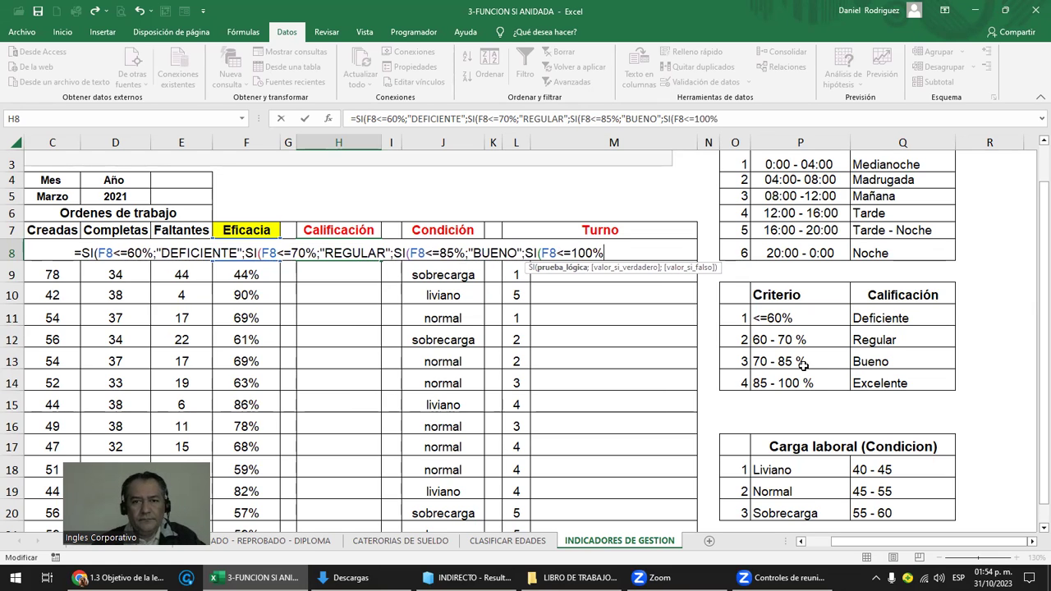
text(;)
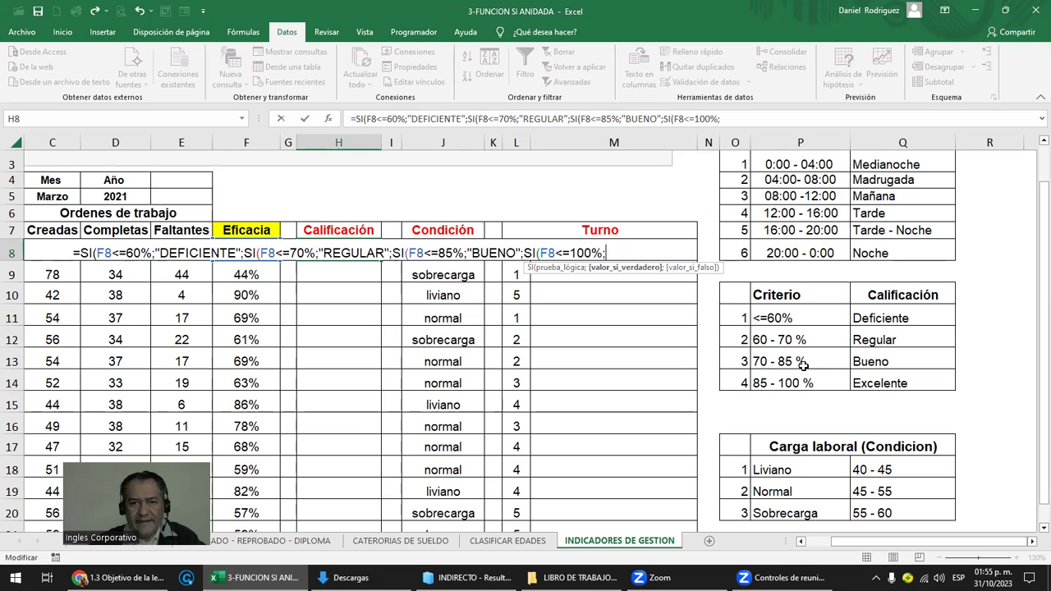
text("EXCELENTE)
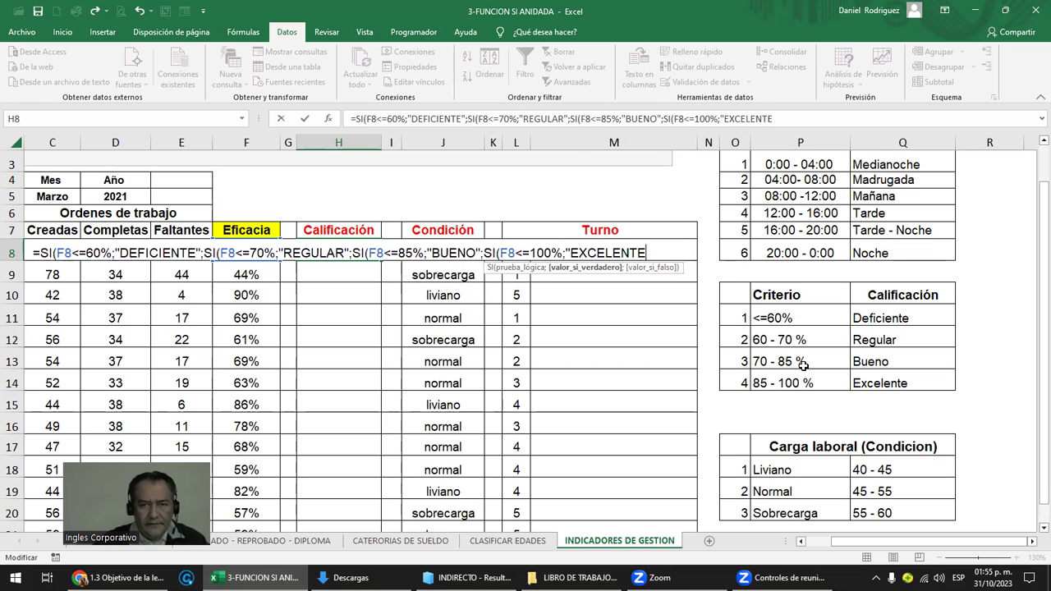
text(")
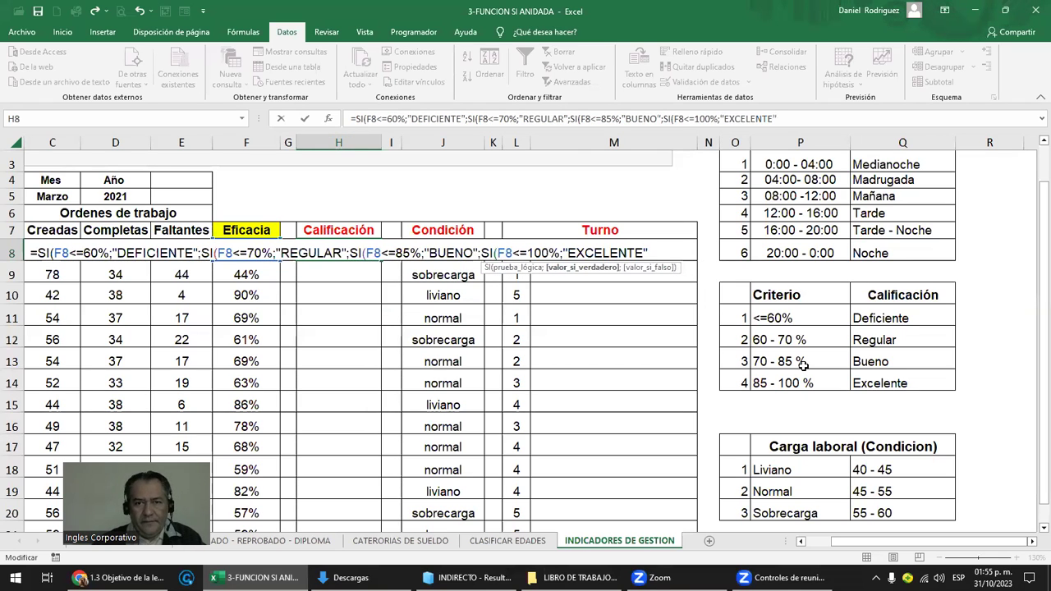
text(;)
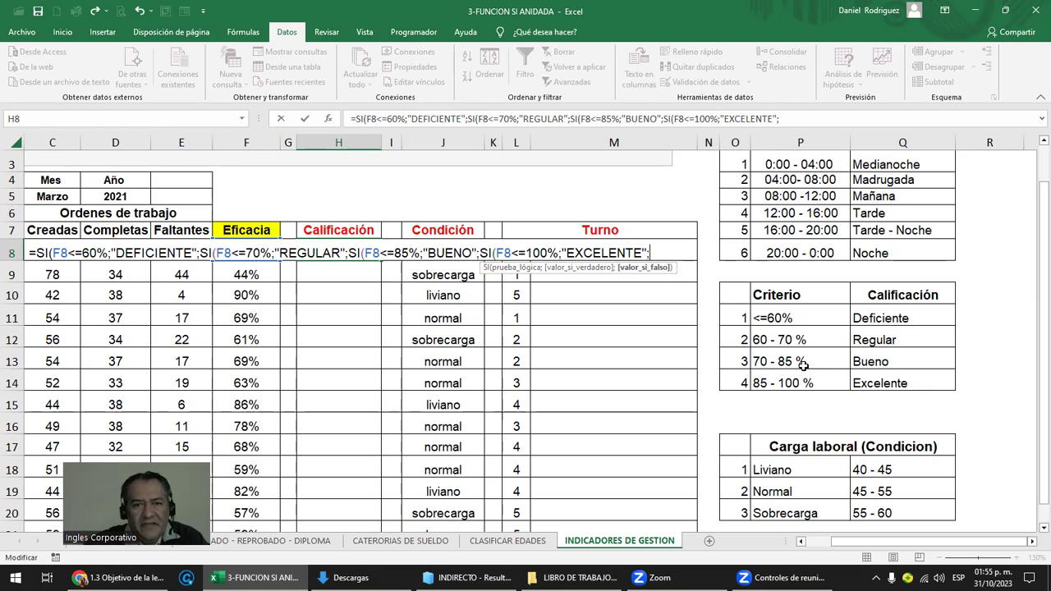
text(")
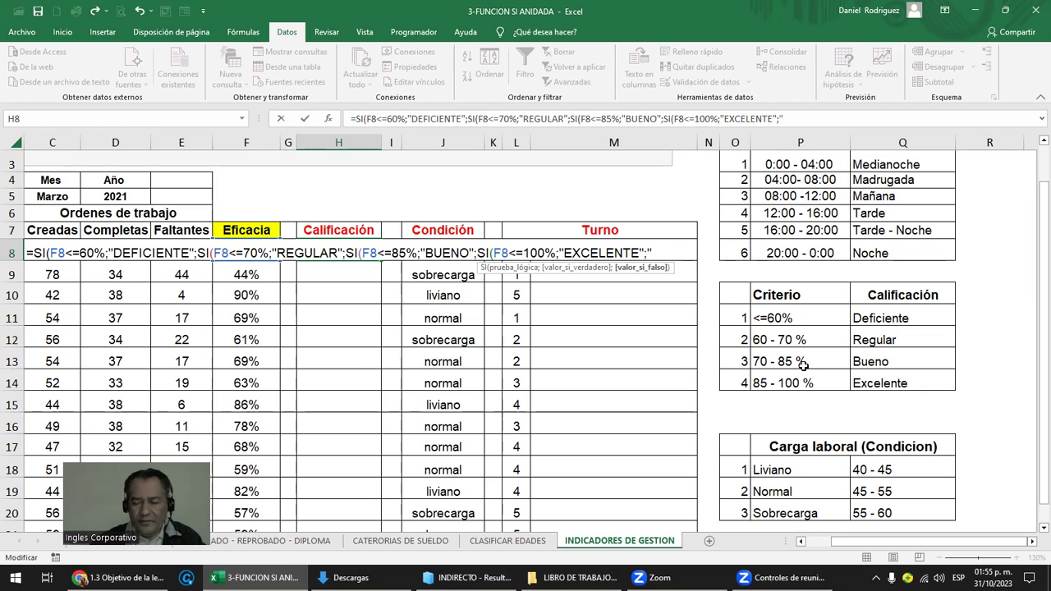
text( -)
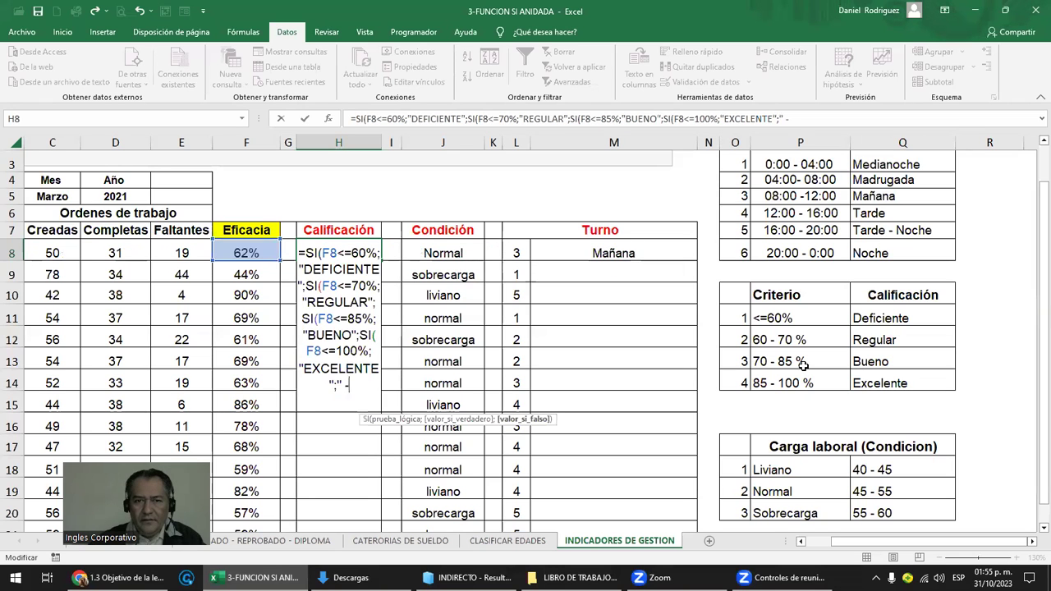
text(")
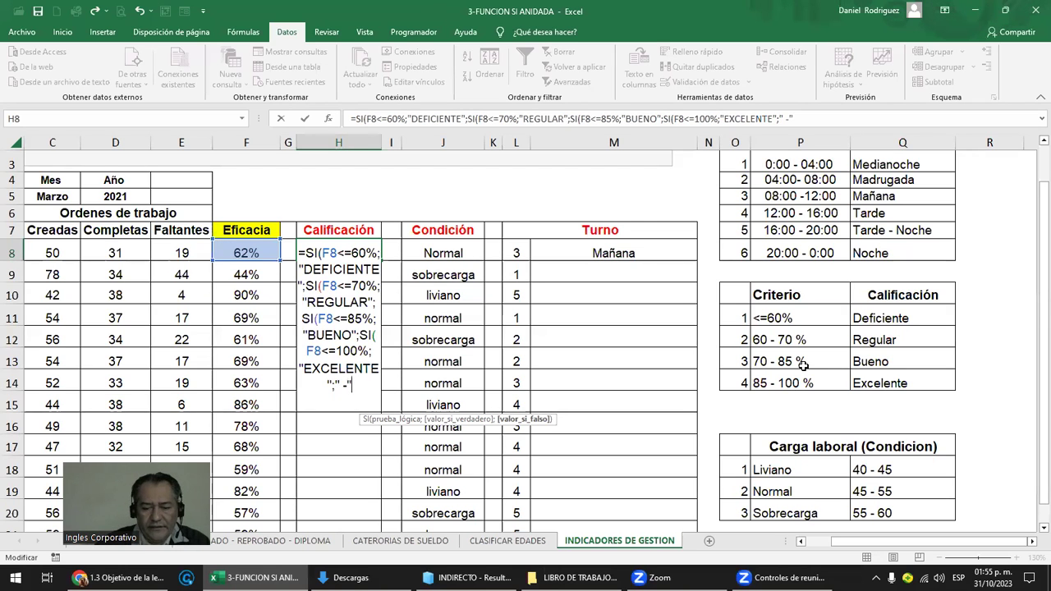
text()))))
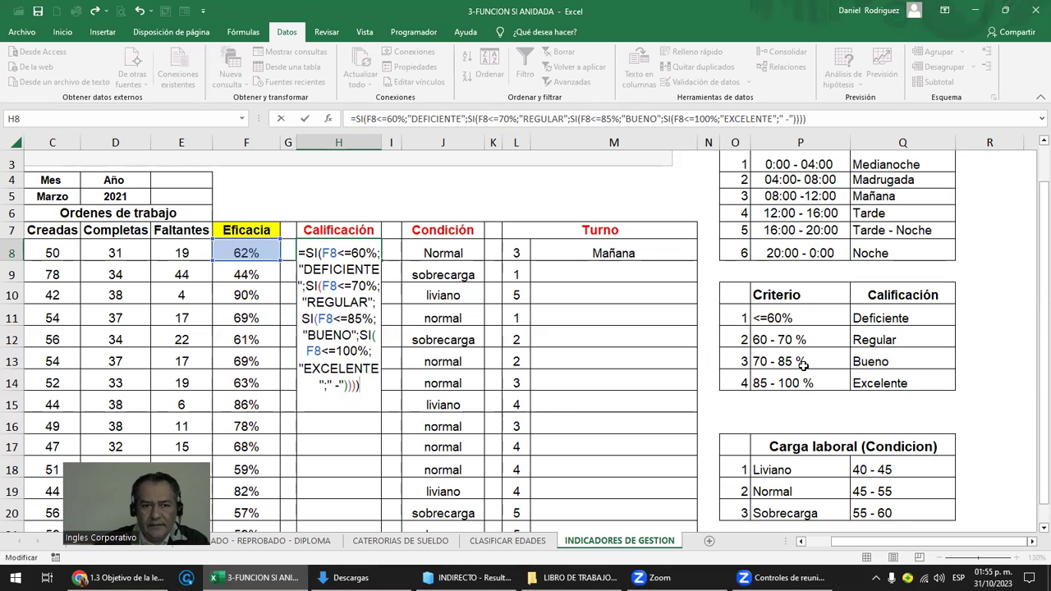
key(ctrl+Return)
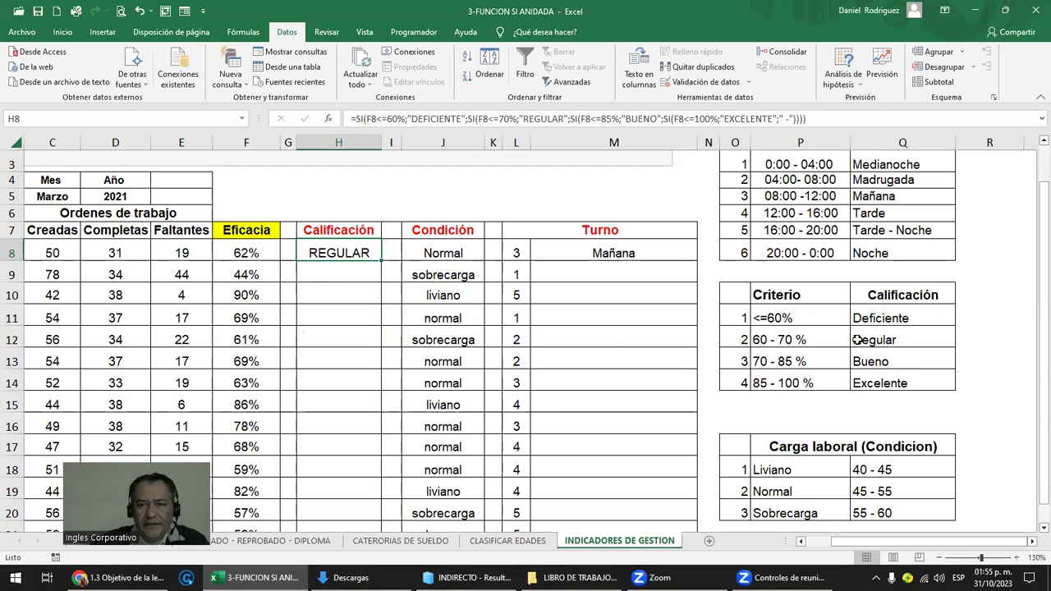
Copy H8's grading formula into H9:H21 and check row 9's results
click(807, 340)
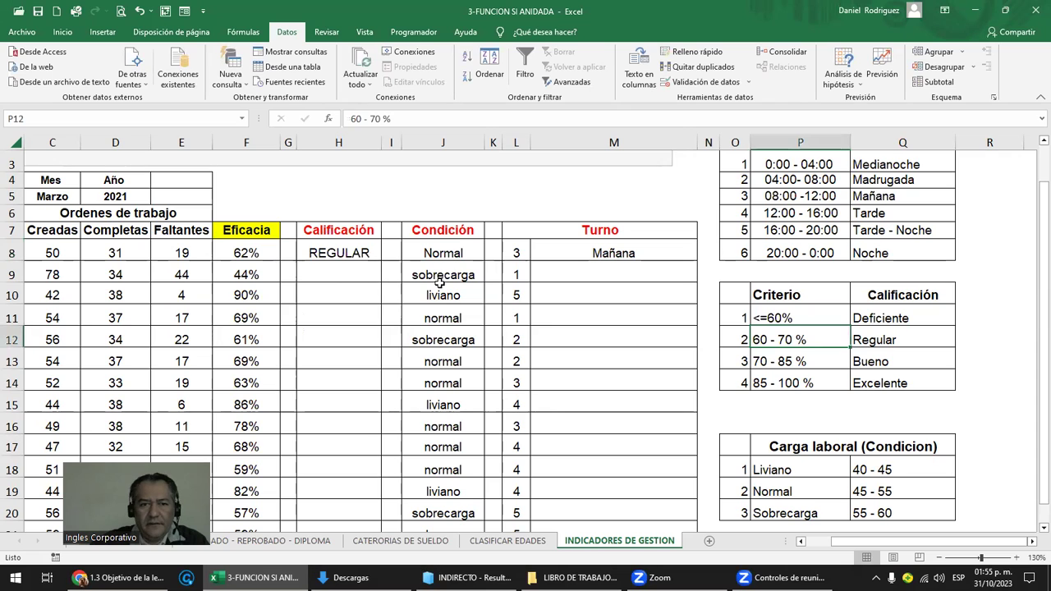
click(354, 254)
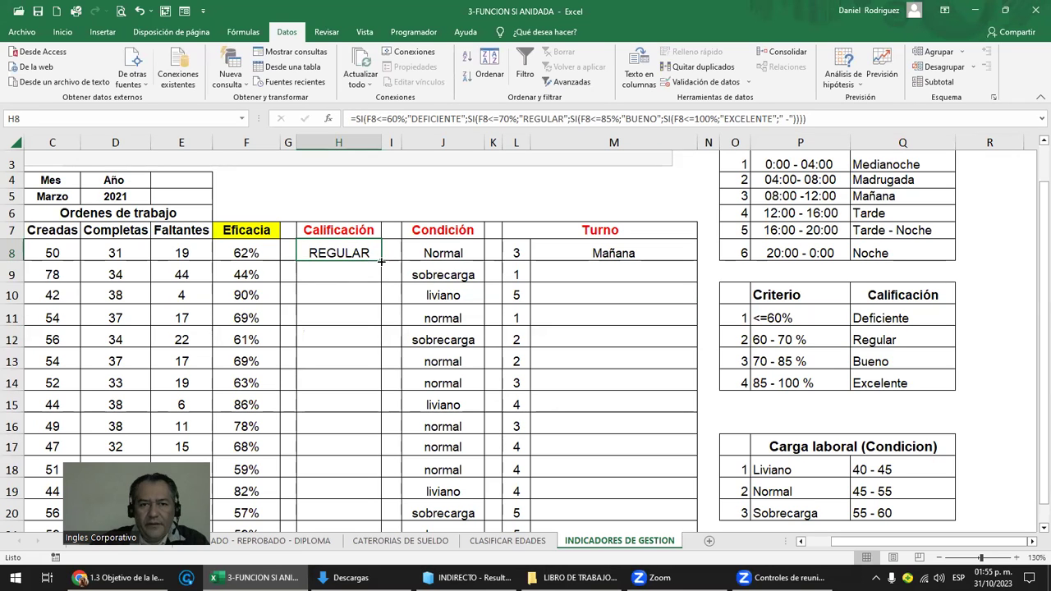
key(ctrl+c)
key(Down)
key(shift+Down)
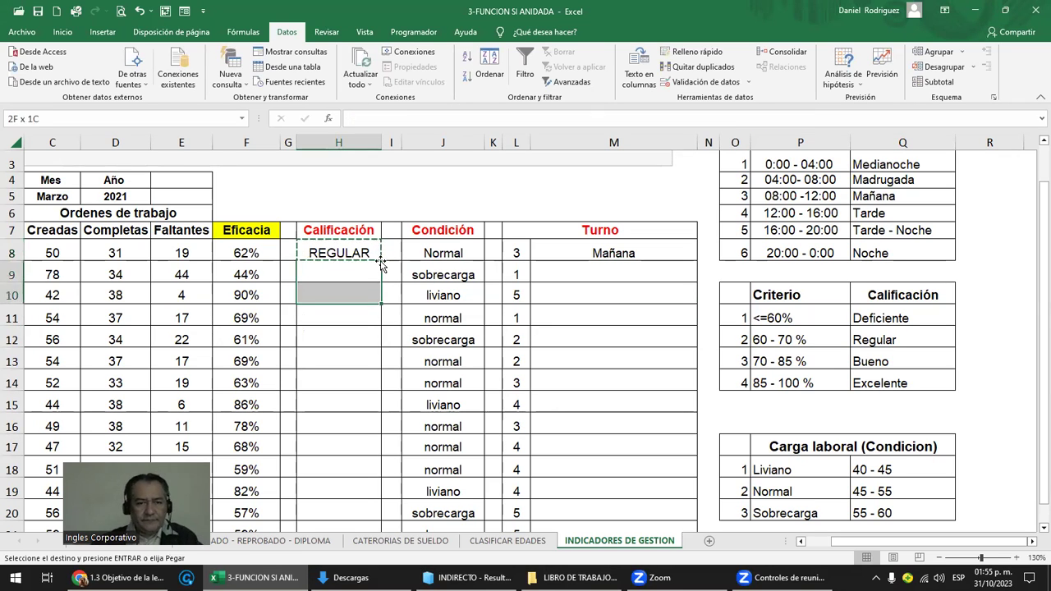
key(shift+Down)
key(shift+Down)
key(shift+Down)
key(shift+Down)
key(shift+Down)
key(shift+Down)
key(shift+Down)
key(shift+Up)
key(shift+Up)
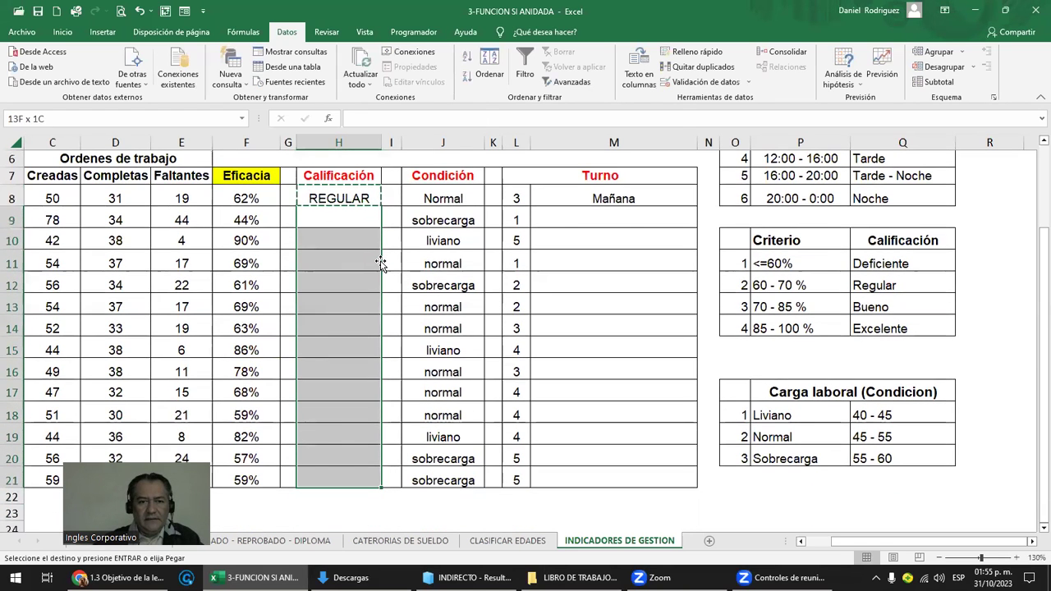
key(Return)
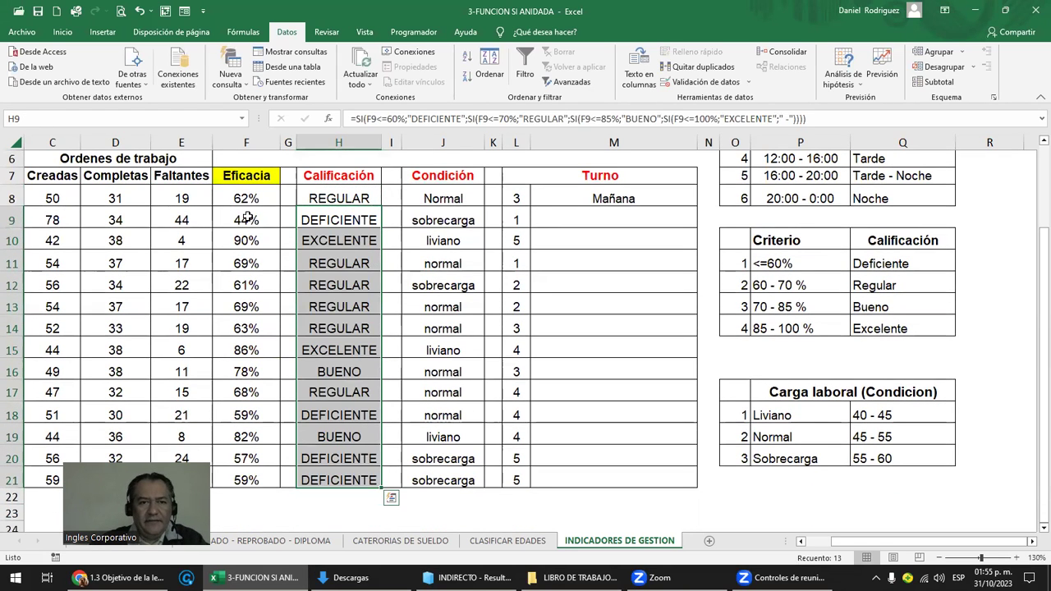
click(301, 219)
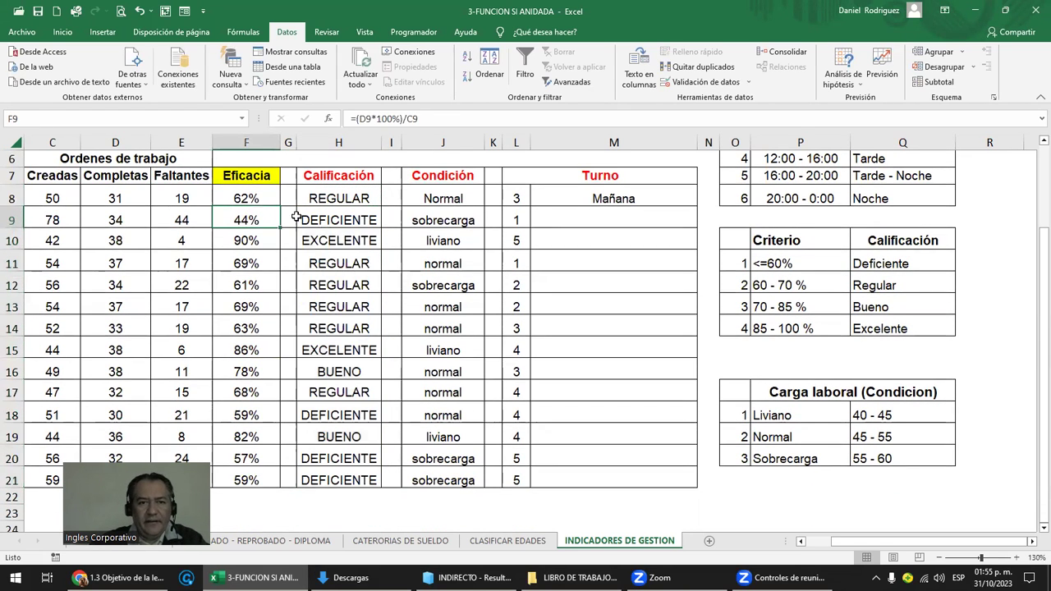
click(240, 218)
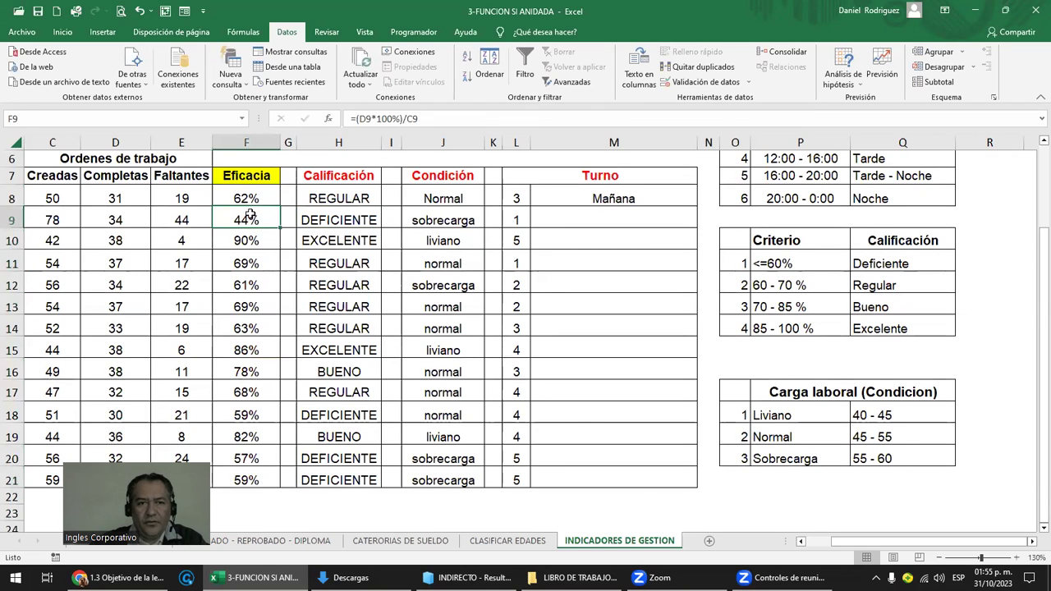
click(250, 198)
key(Right)
key(Right)
key(F2)
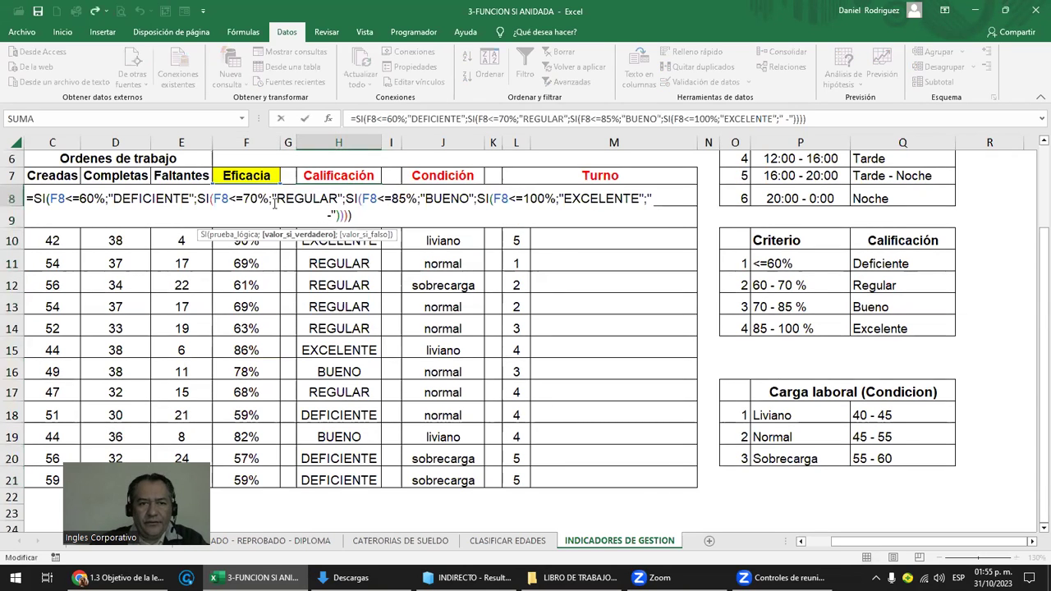
click(272, 201)
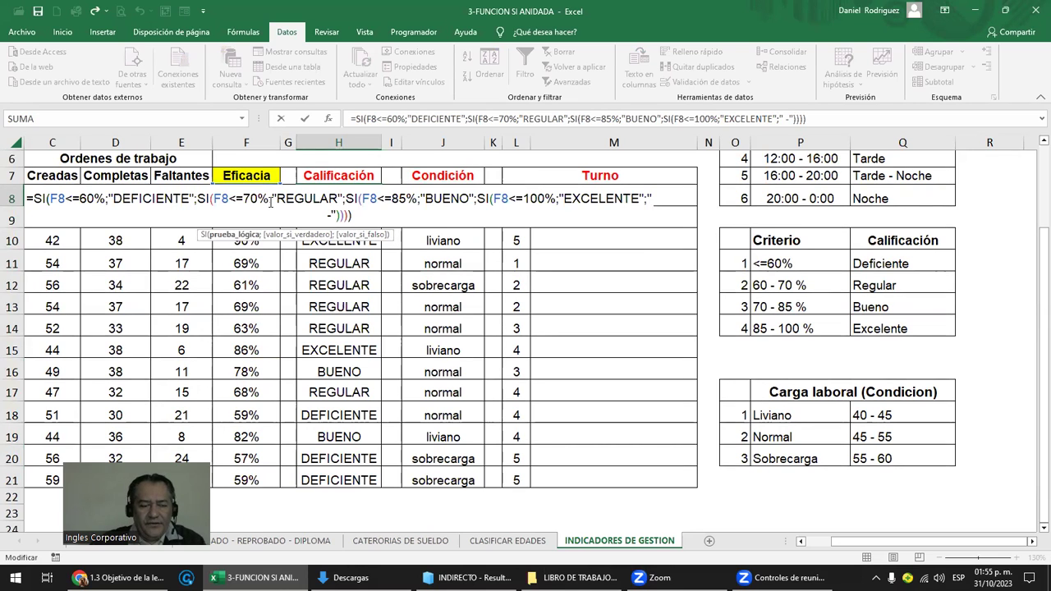
key(Escape)
click(247, 194)
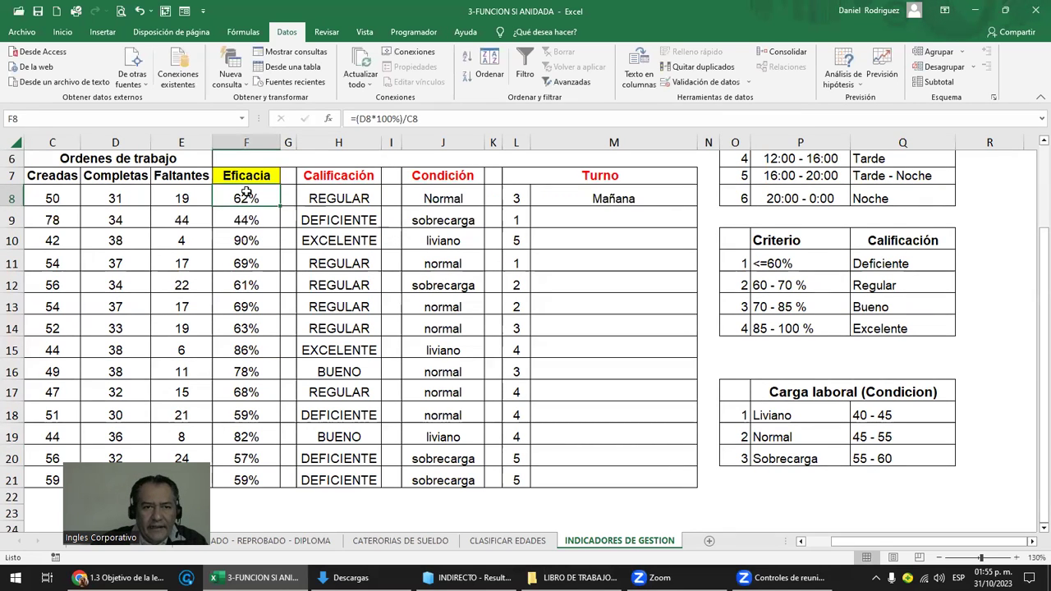
drag(247, 176, 246, 481)
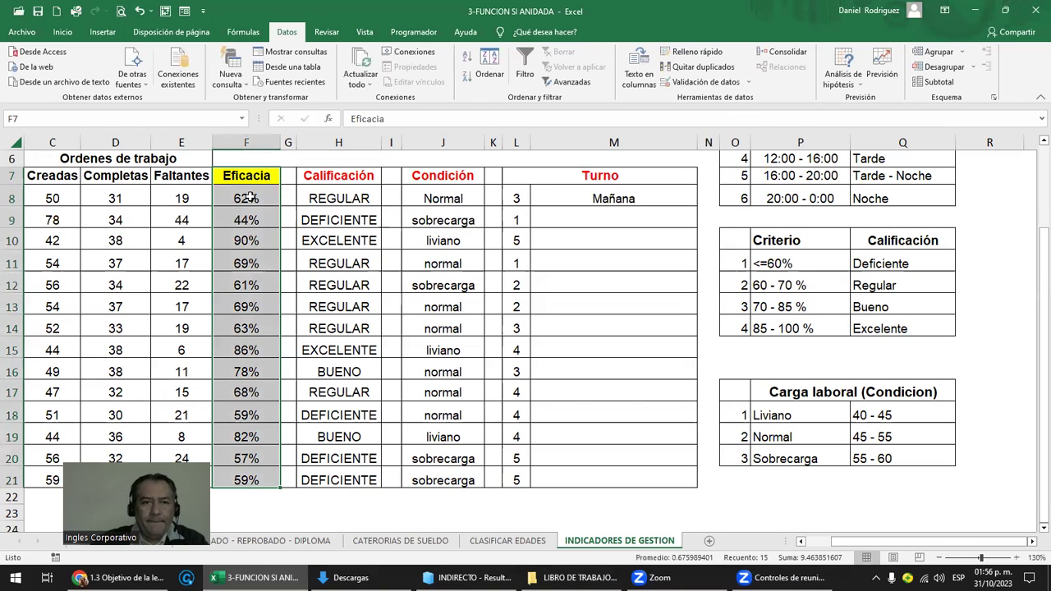
click(374, 205)
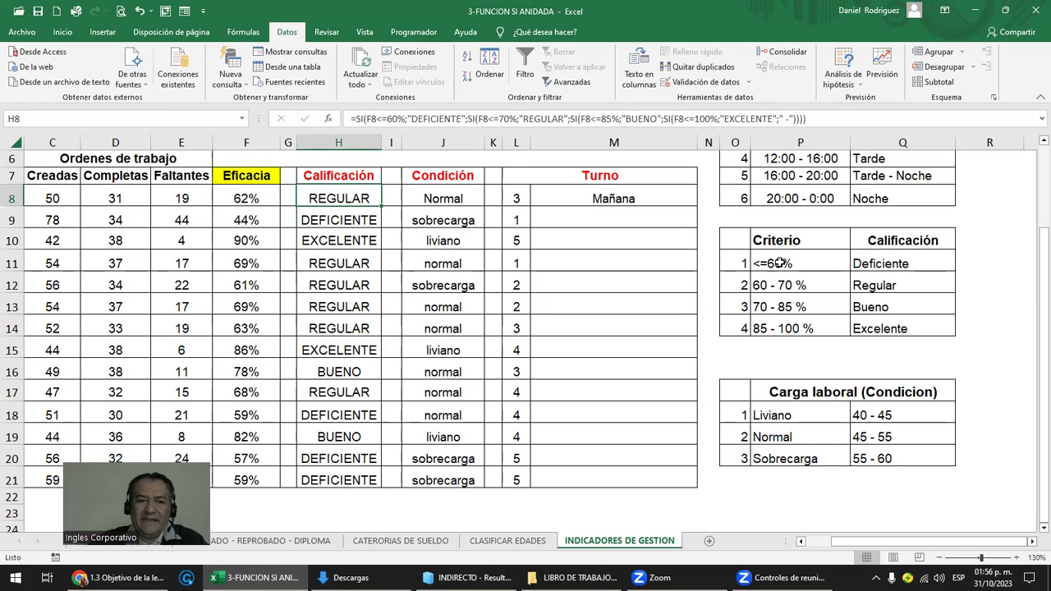
click(779, 263)
drag(779, 263, 779, 329)
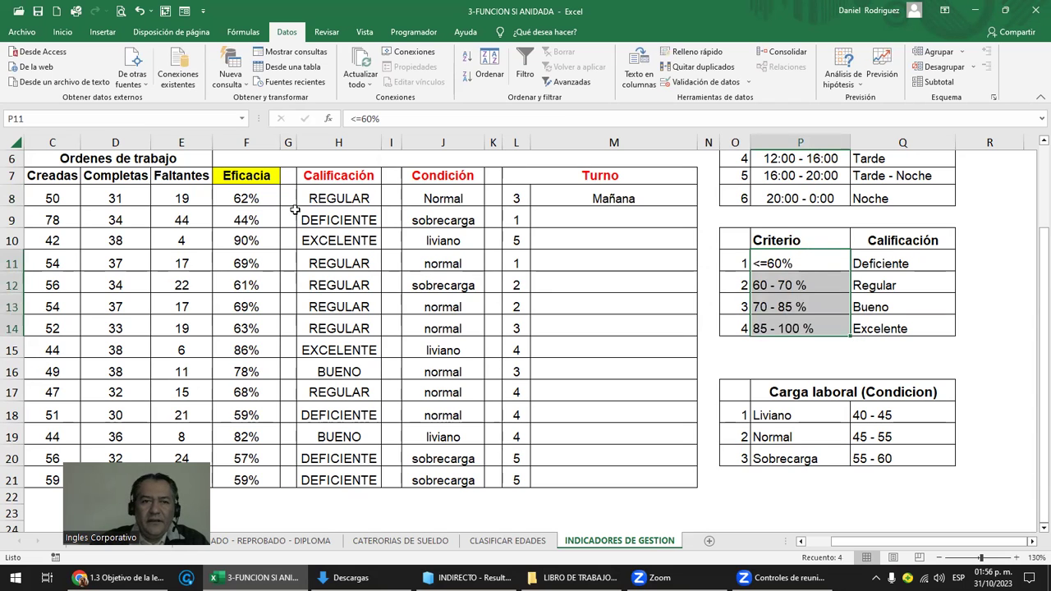
double_click(337, 201)
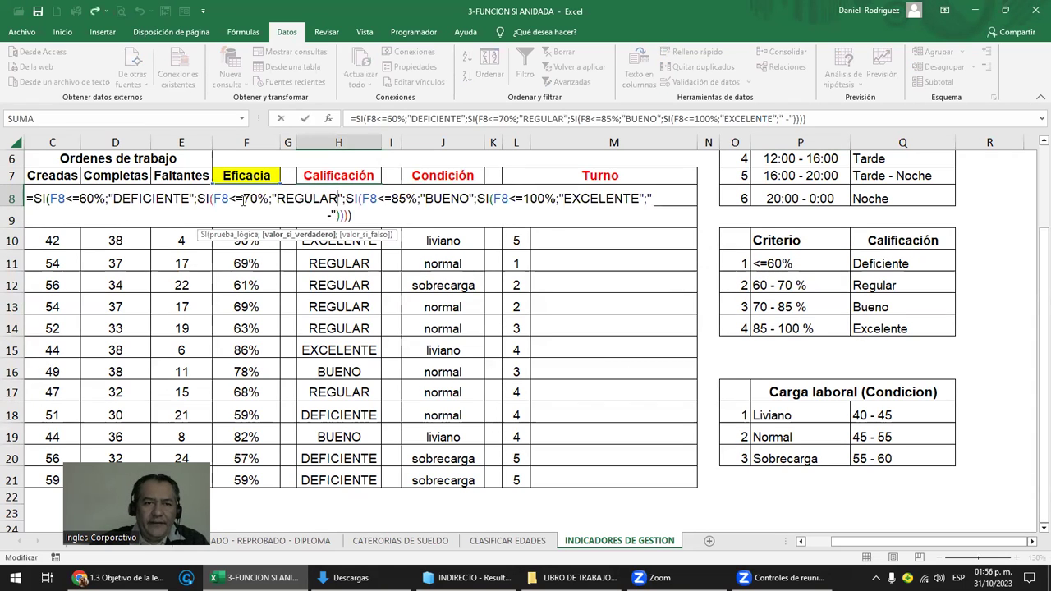
click(82, 198)
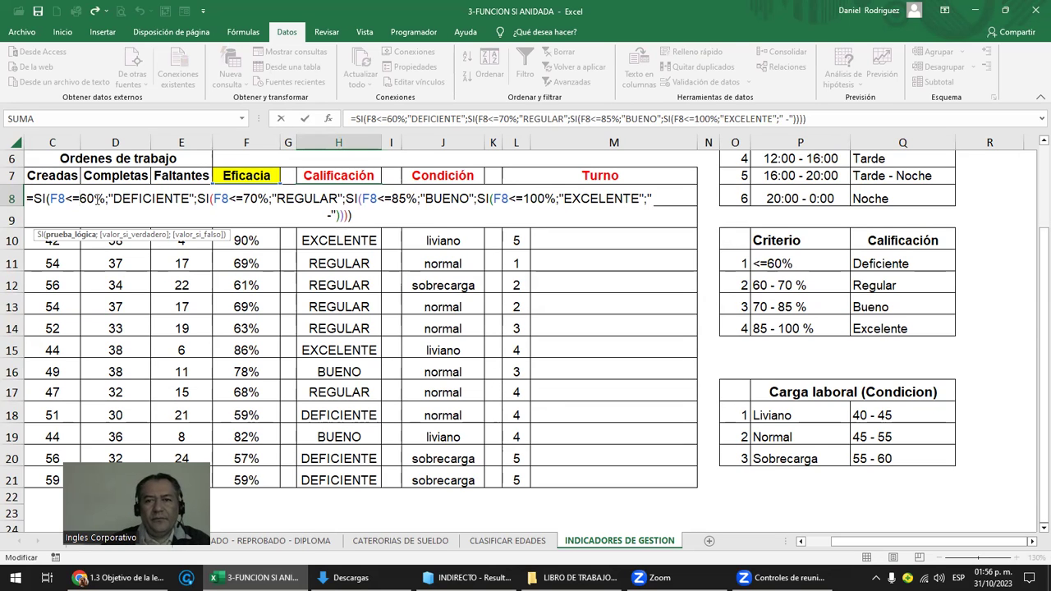
key(Escape)
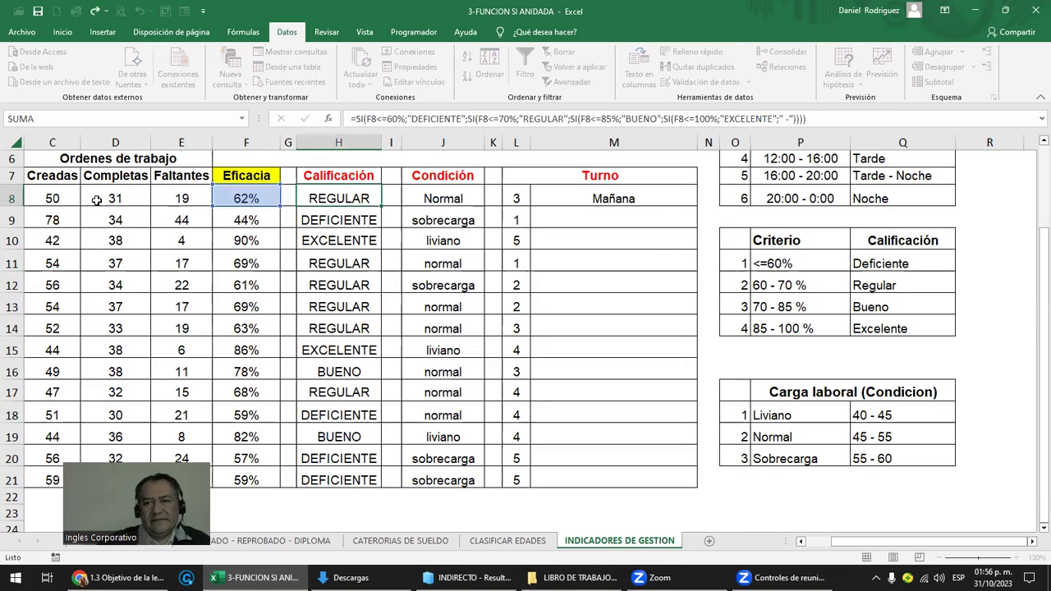
click(795, 262)
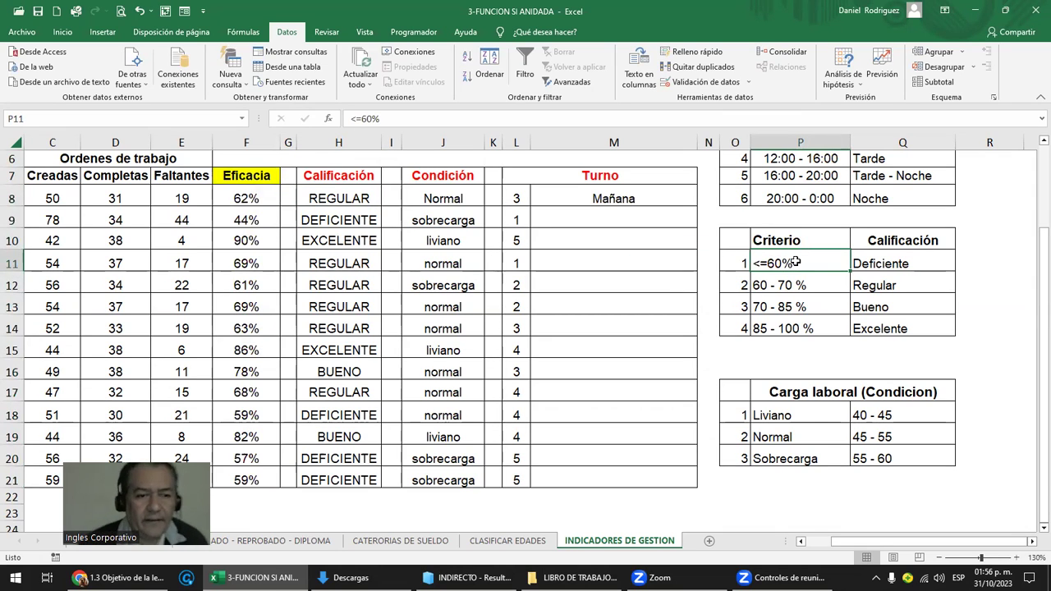
click(336, 203)
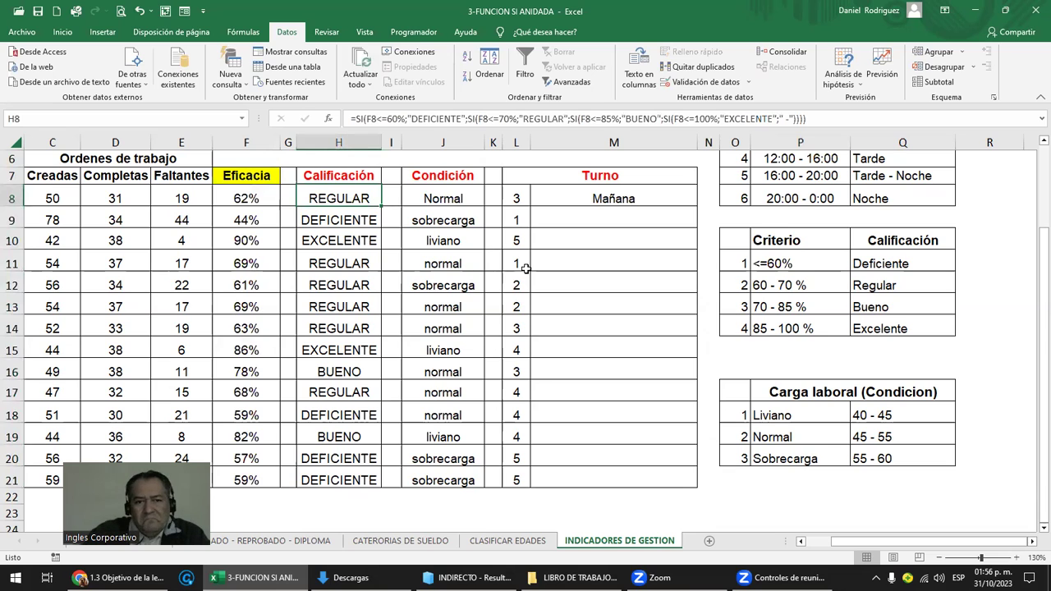
click(795, 264)
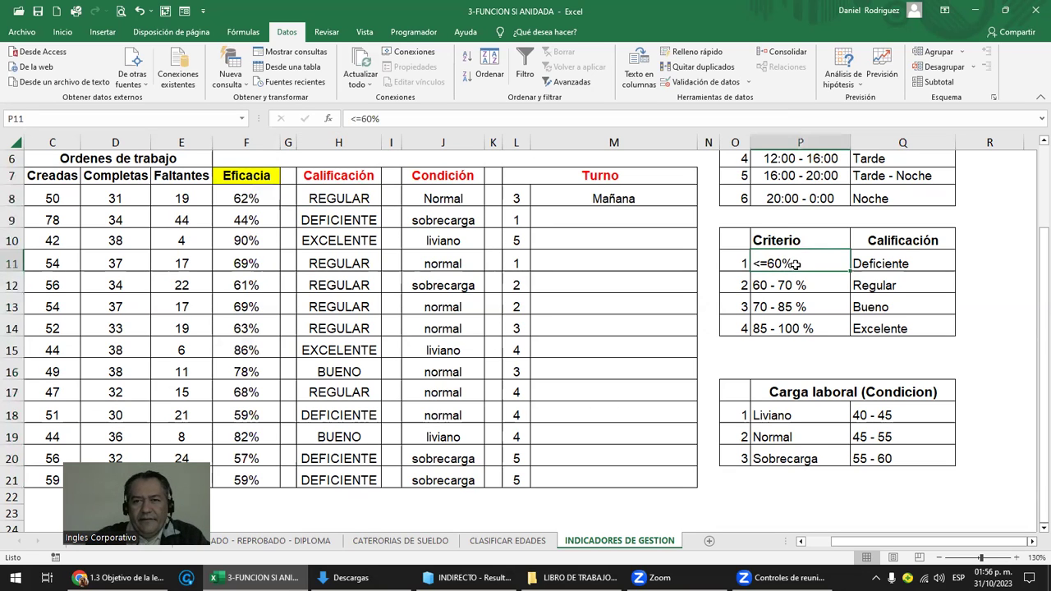
click(807, 330)
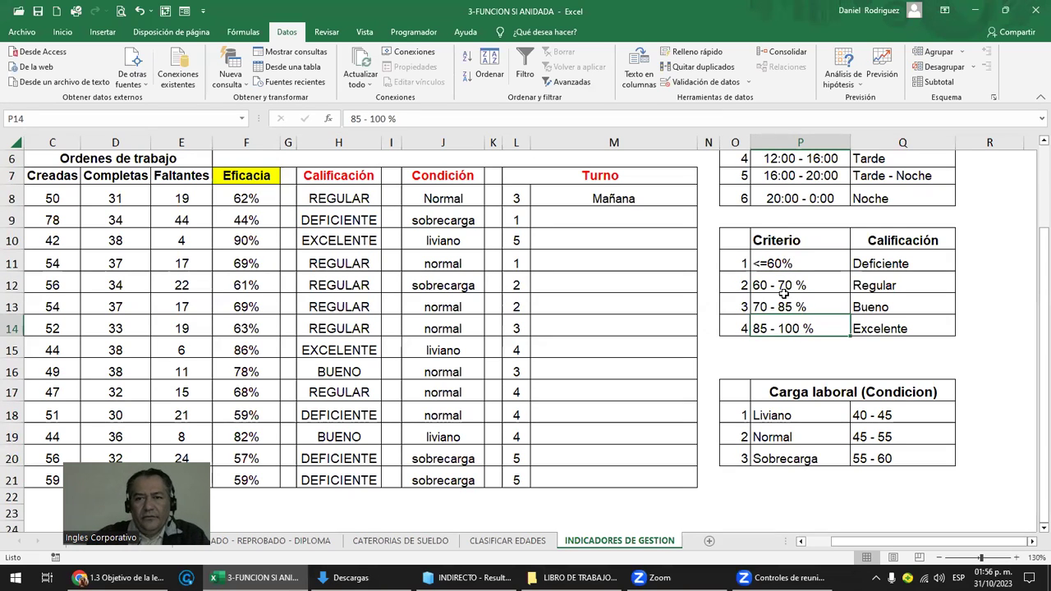
click(778, 264)
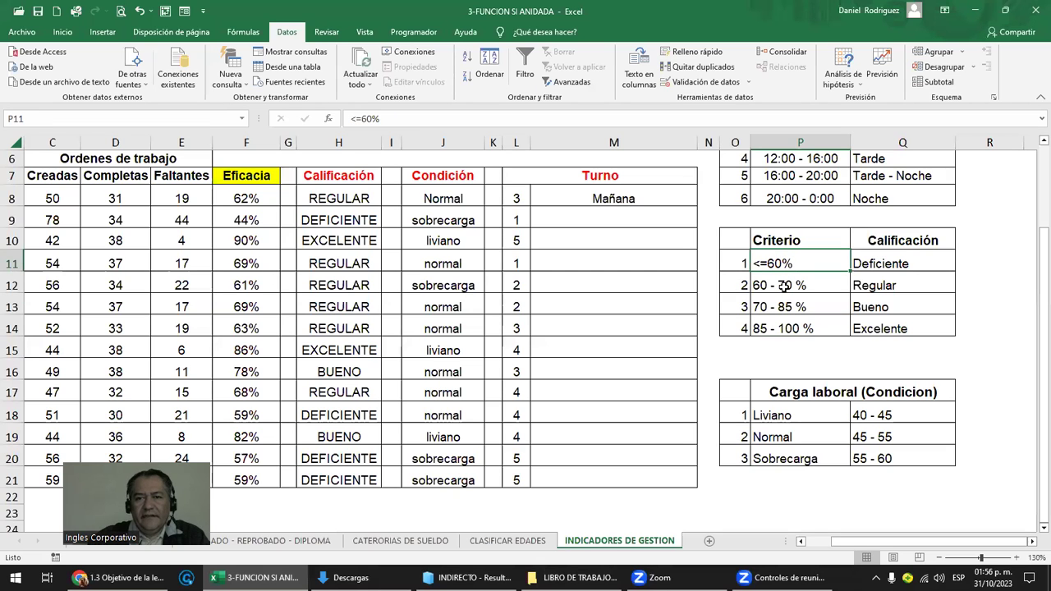
Review J8's Condición formula and the Liviano, Normal, Sobrecarga workload ranges
scroll(503, 306, up, 1)
click(450, 233)
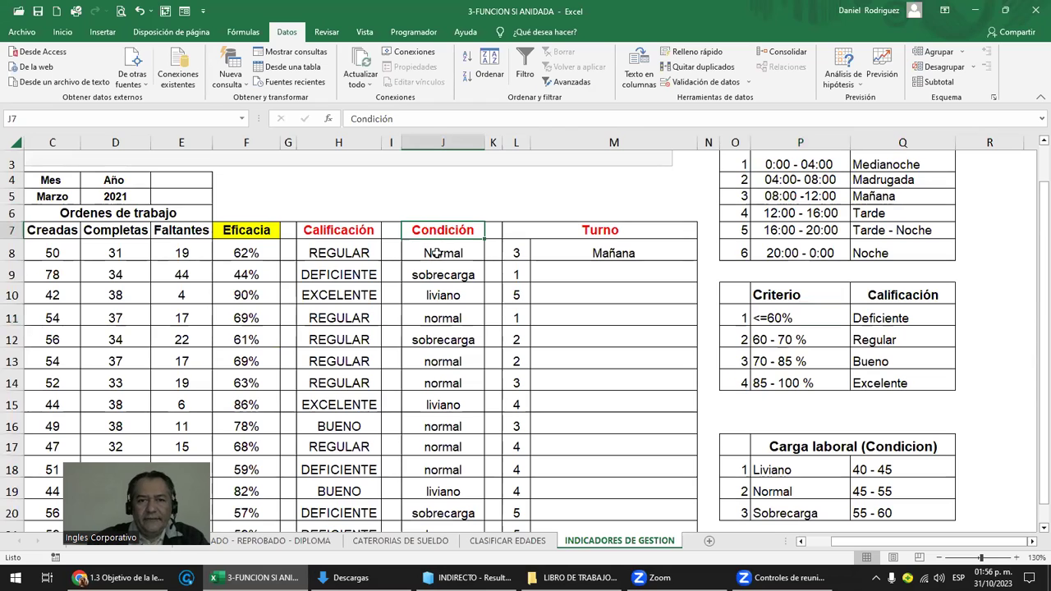
click(437, 253)
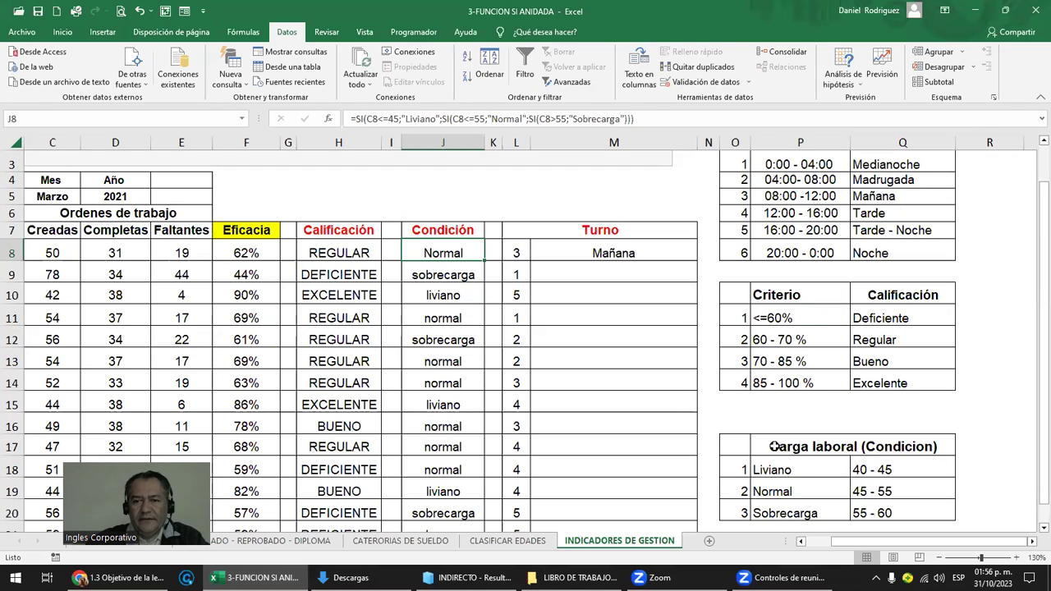
drag(772, 470, 770, 509)
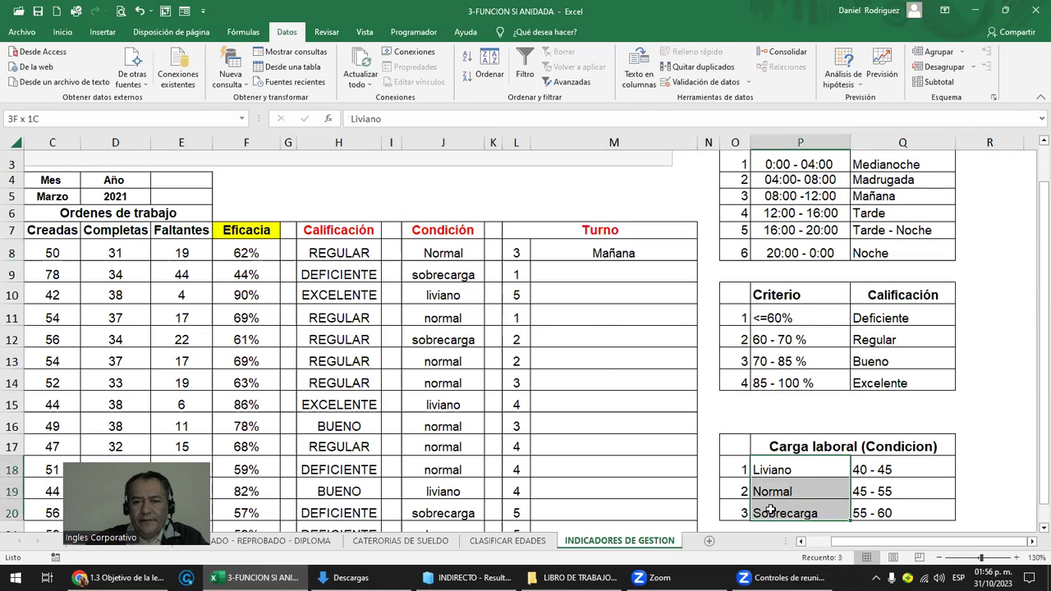
click(872, 470)
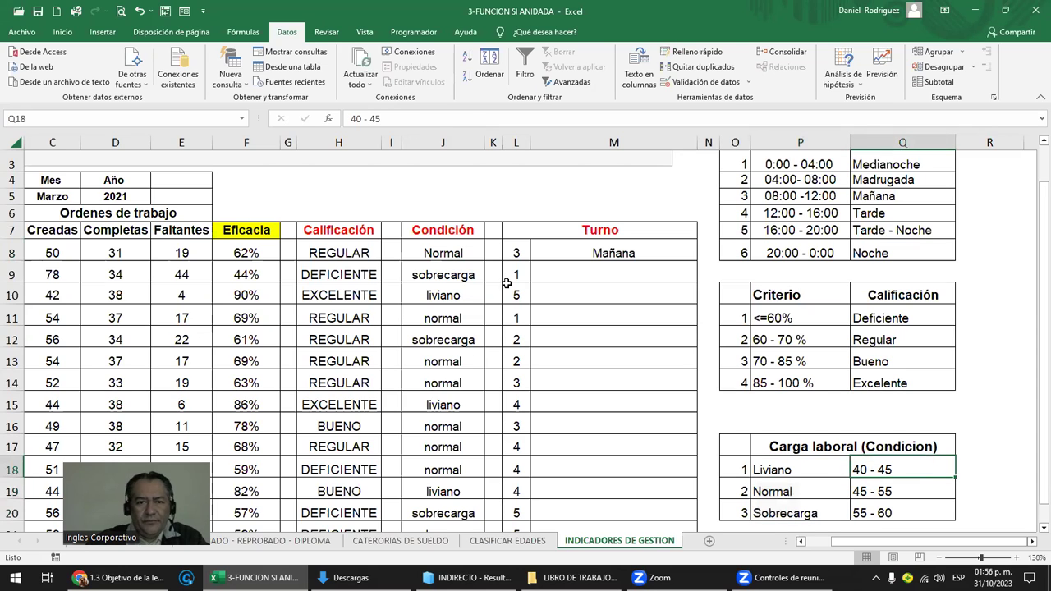
double_click(444, 253)
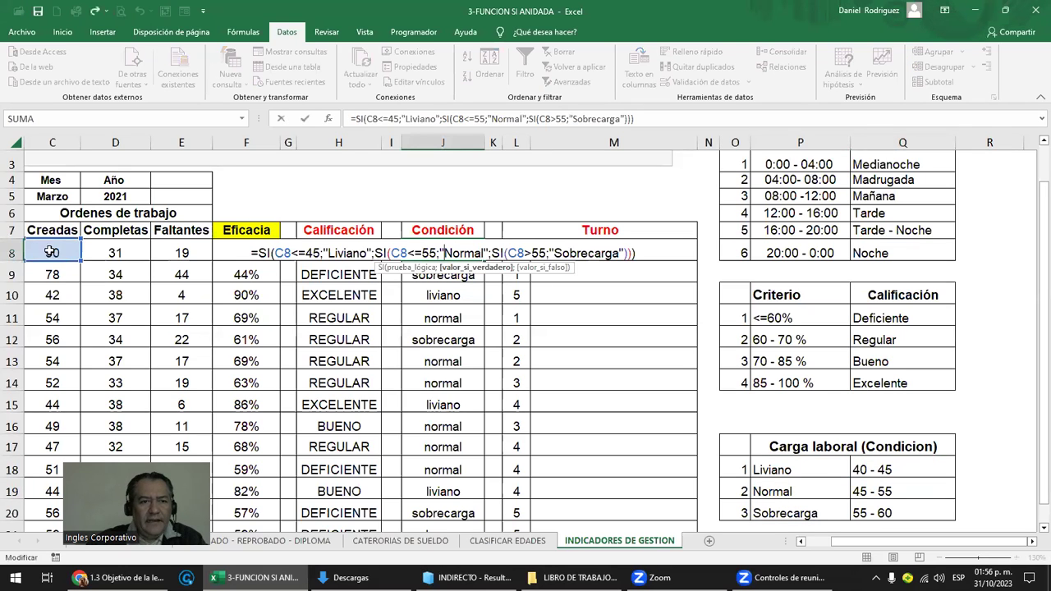
Clear the old Condición results from J8:J21
drag(424, 251, 460, 275)
key(shift+Down)
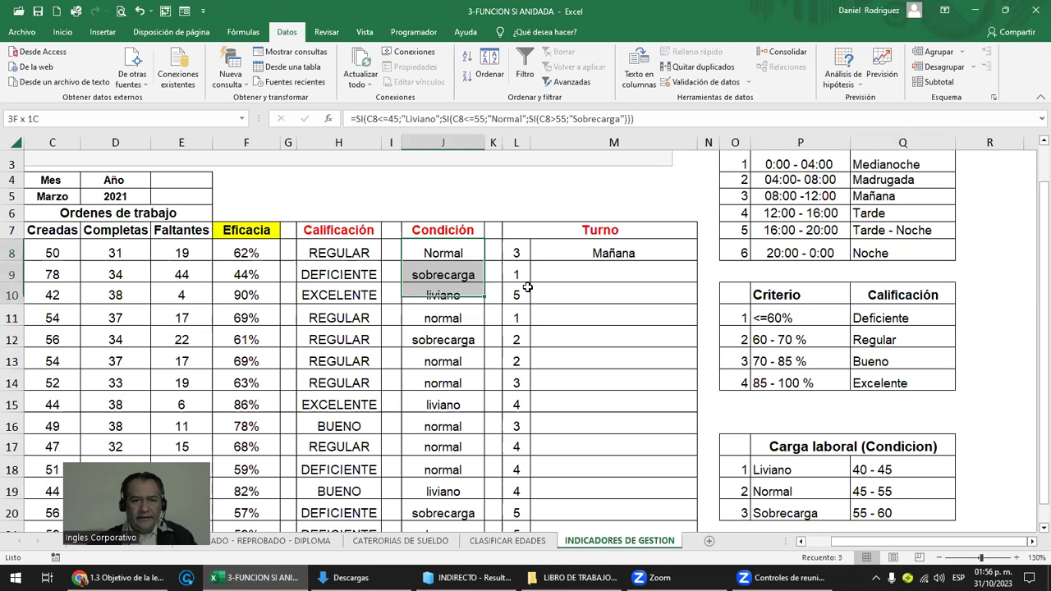
key(shift+Down)
key(shift+Down)
key(shift+Down)
key(shift+Down)
key(shift+Down)
key(shift+Up)
key(Delete)
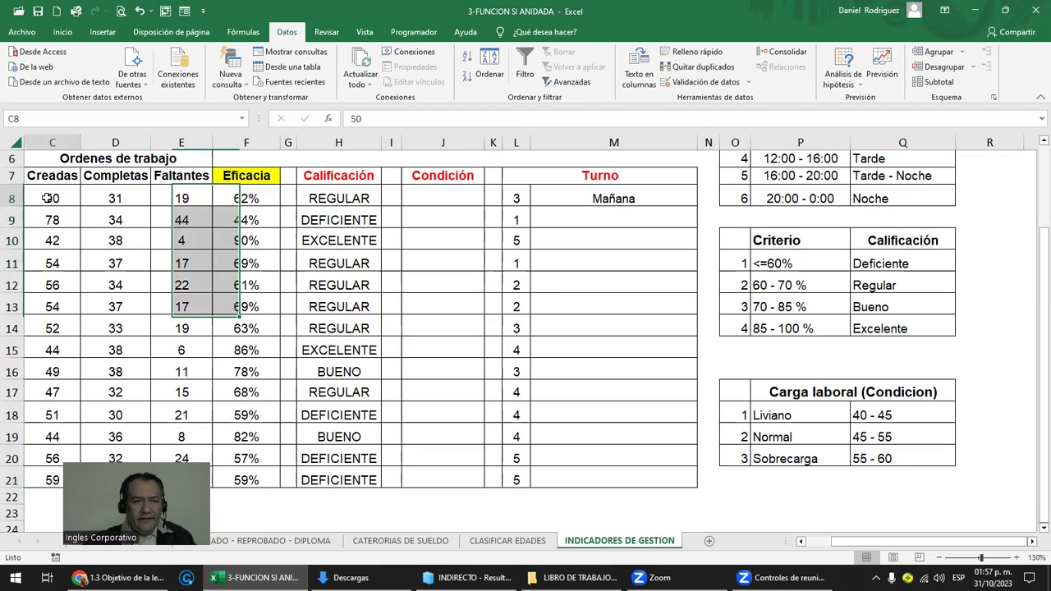
click(448, 197)
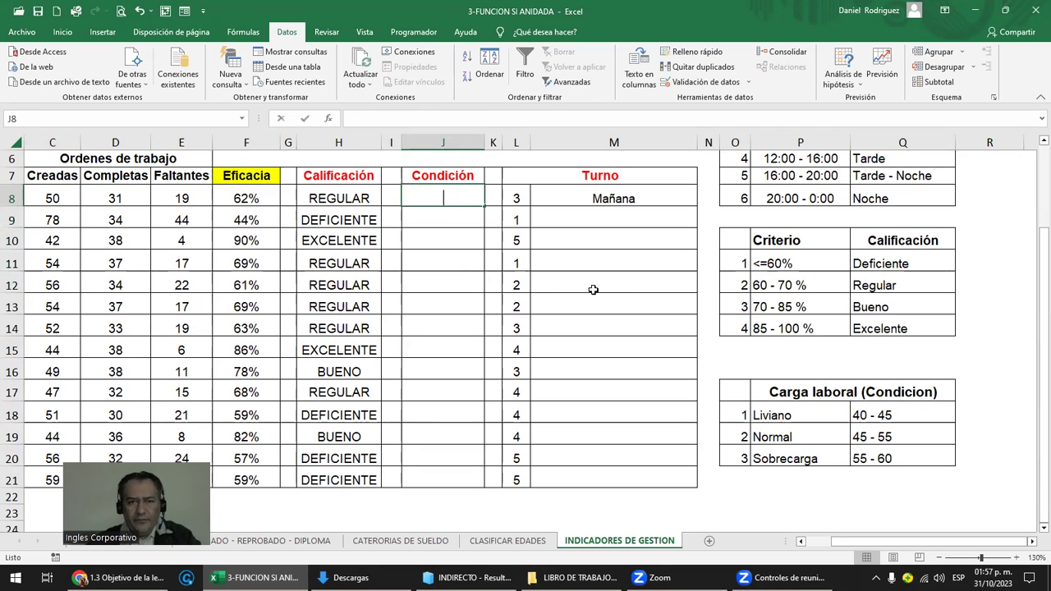
Start J8's formula as =SI(C8<=45;P18; returning Liviano, then begin a nested SI
text(=sI)
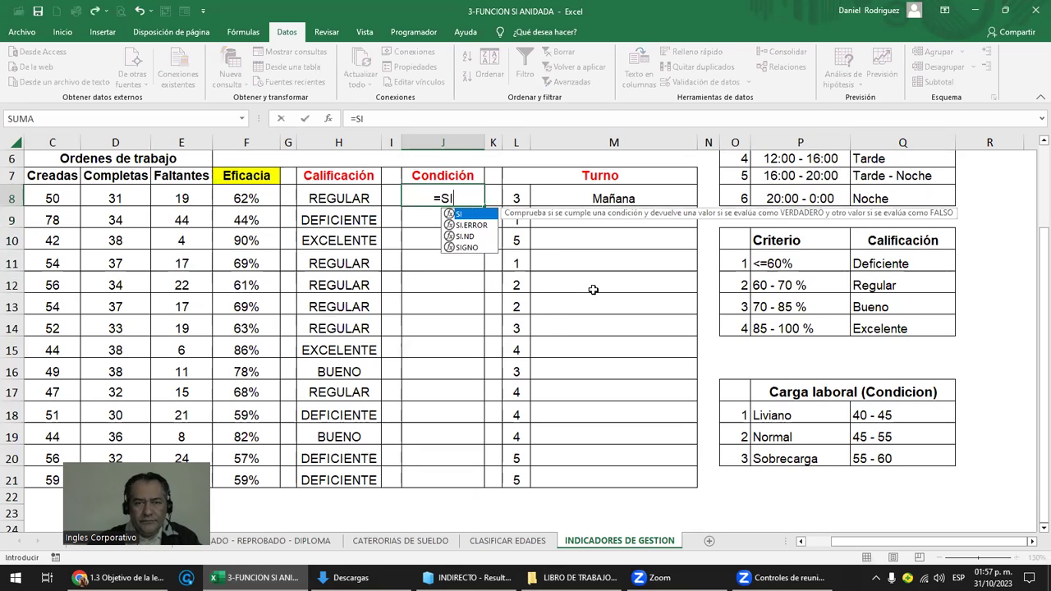
text(()
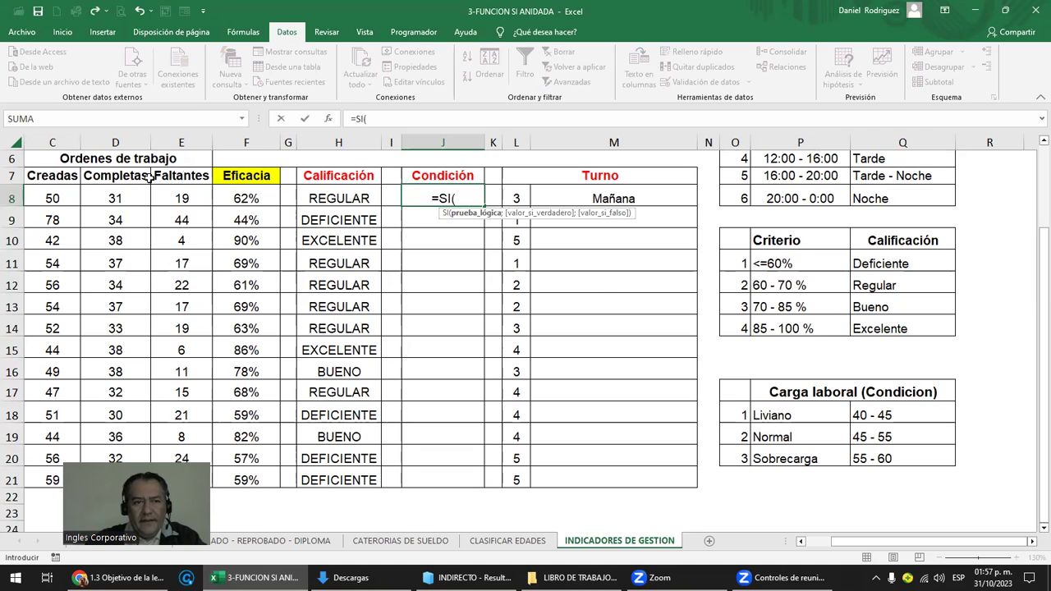
click(64, 199)
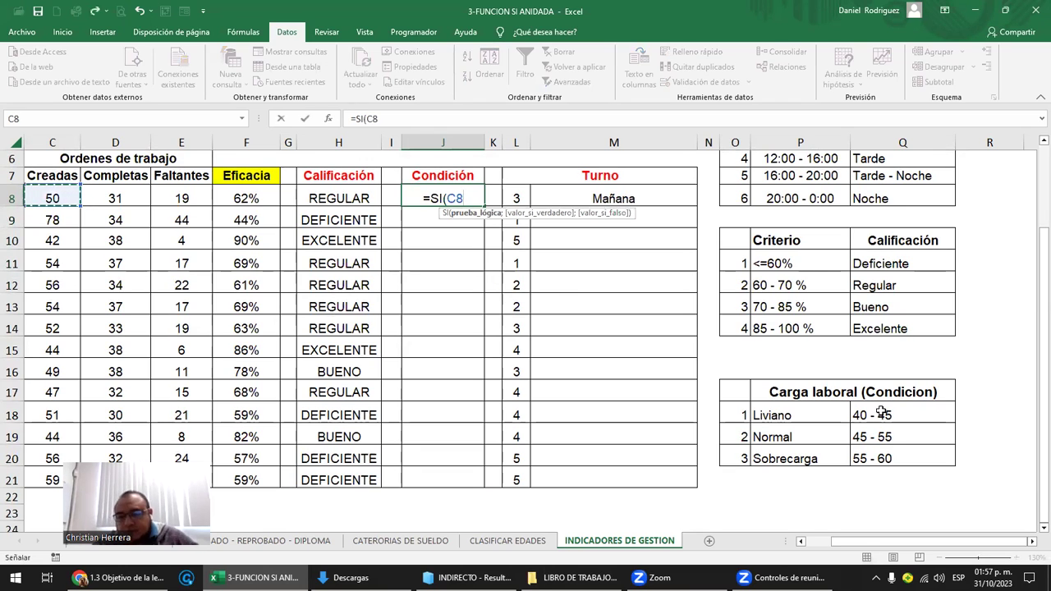
text(<=45)
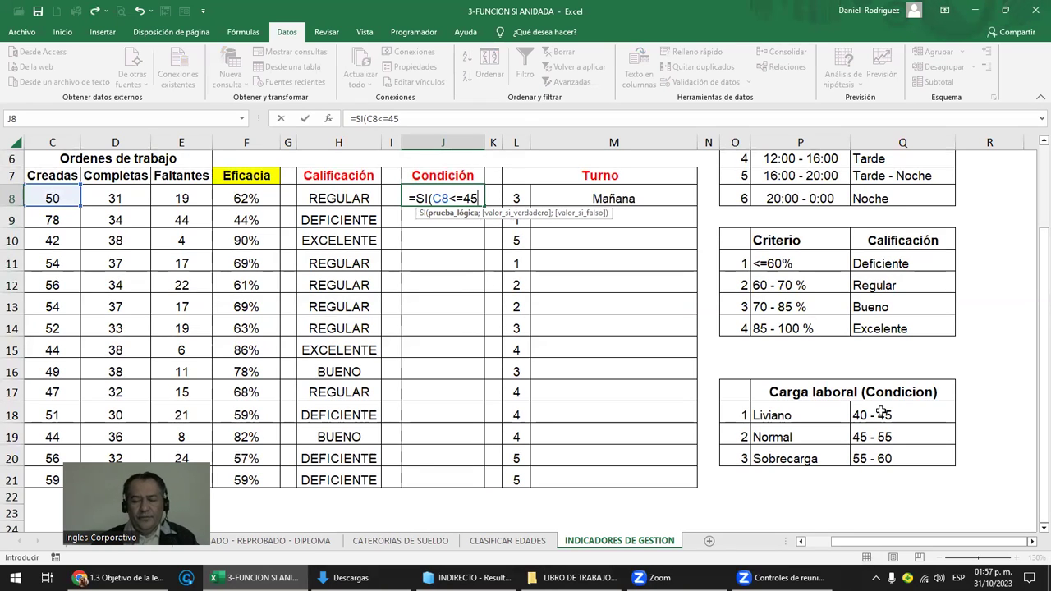
text(;)
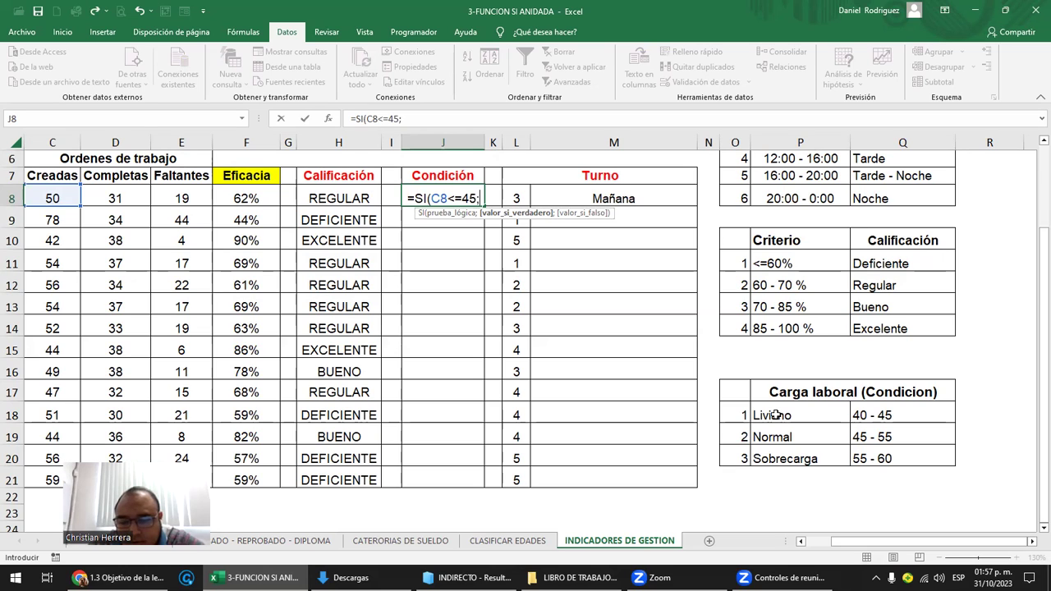
click(776, 415)
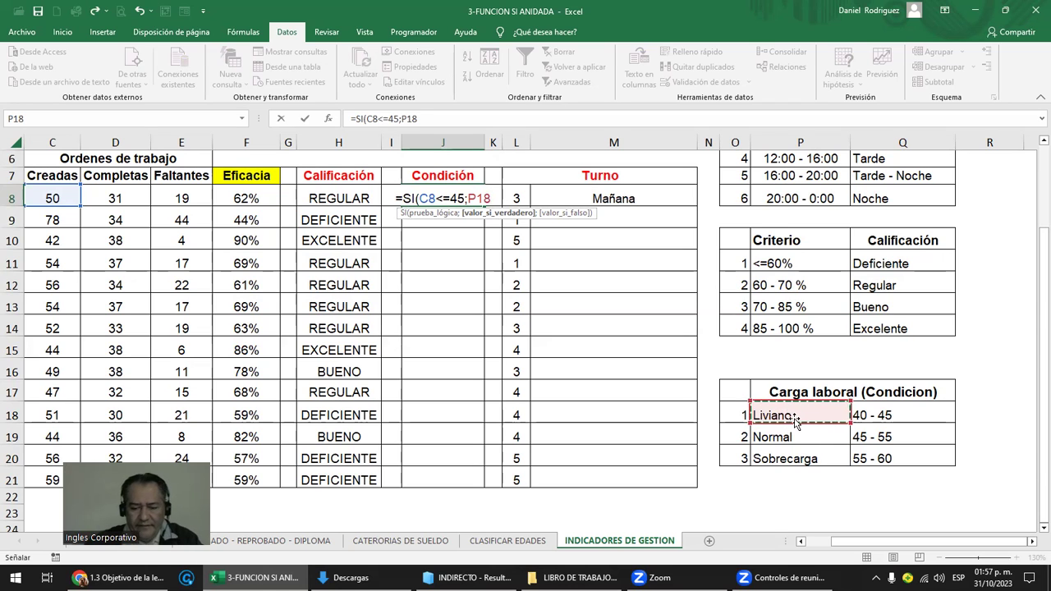
text(;)
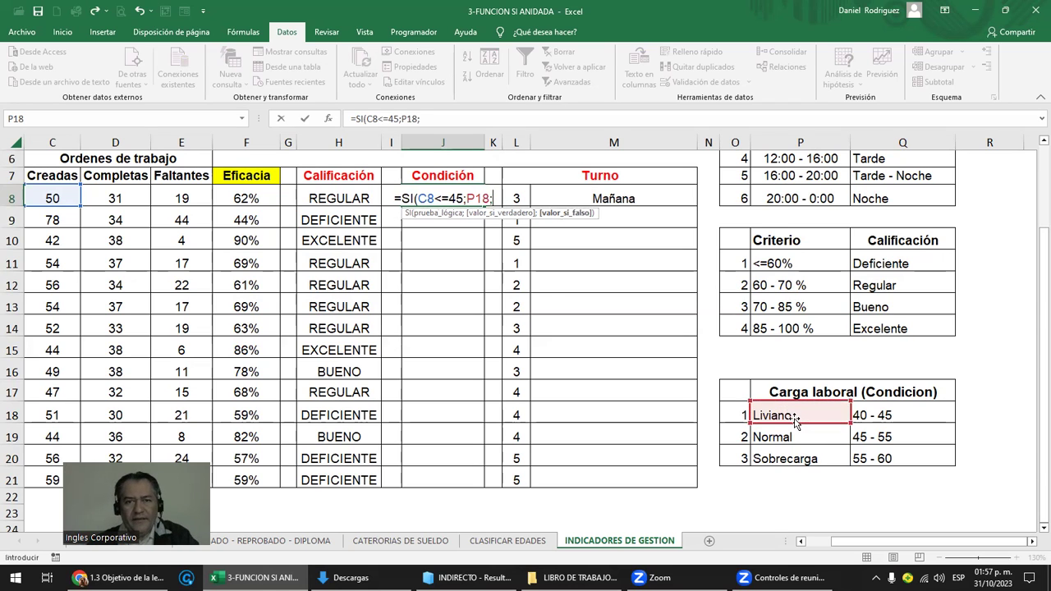
text(S)
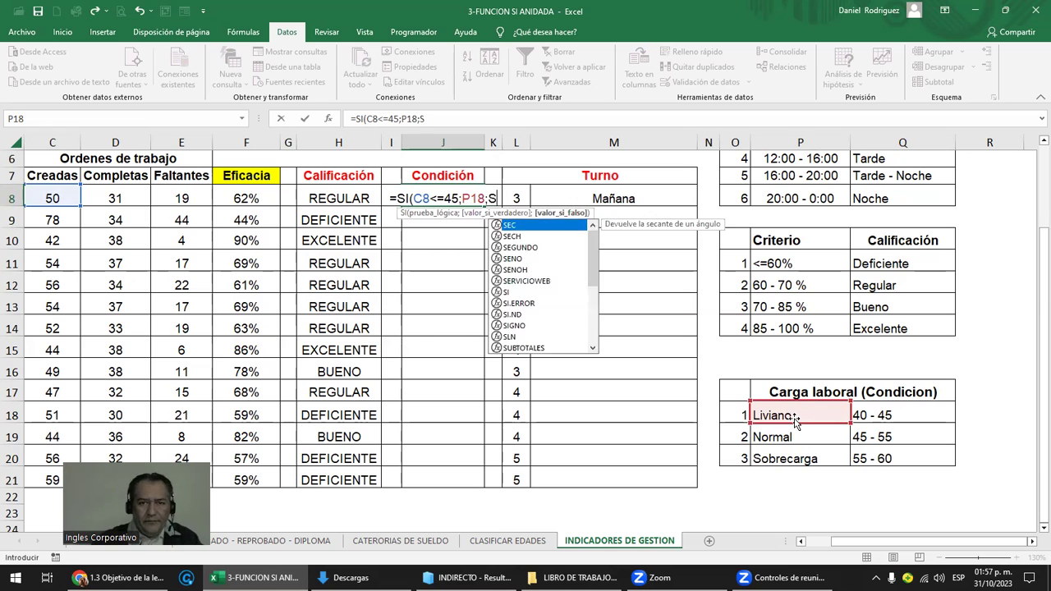
text(I)
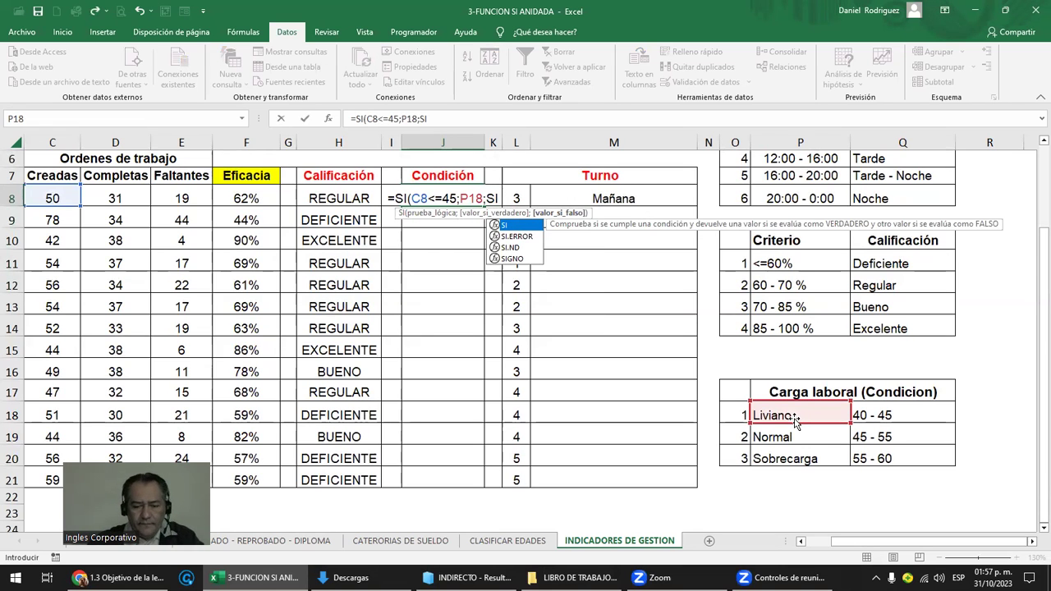
text(()
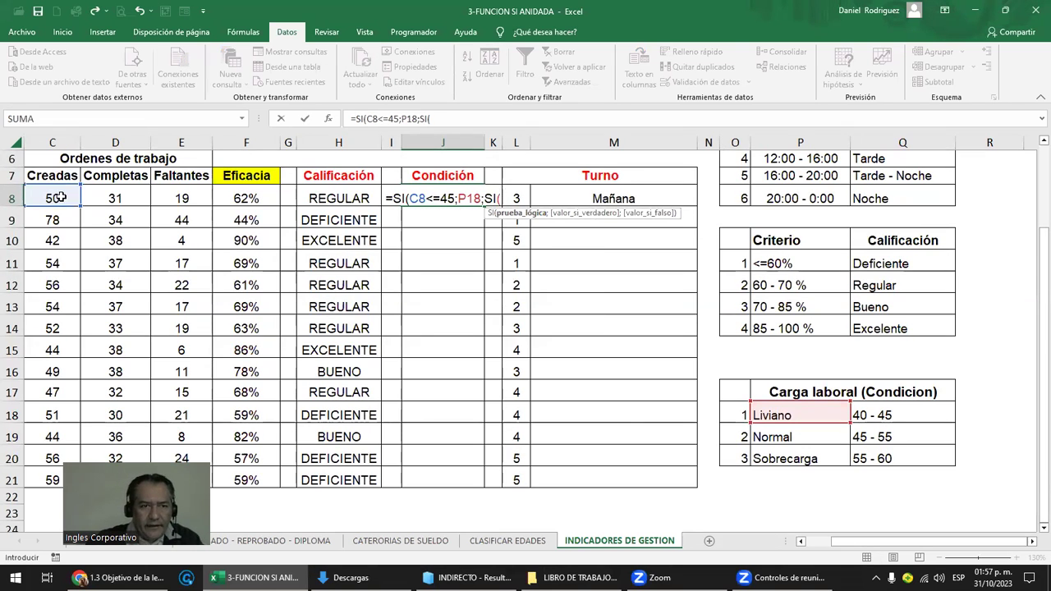
Add the inner test C8<=55 returning the Normal label from P19
click(60, 198)
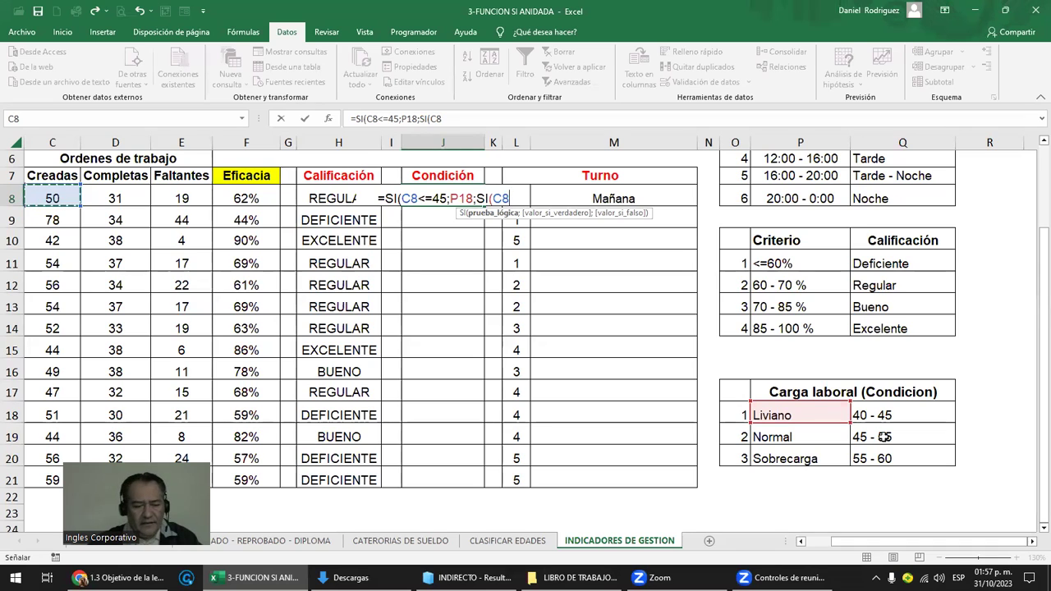
text(<)
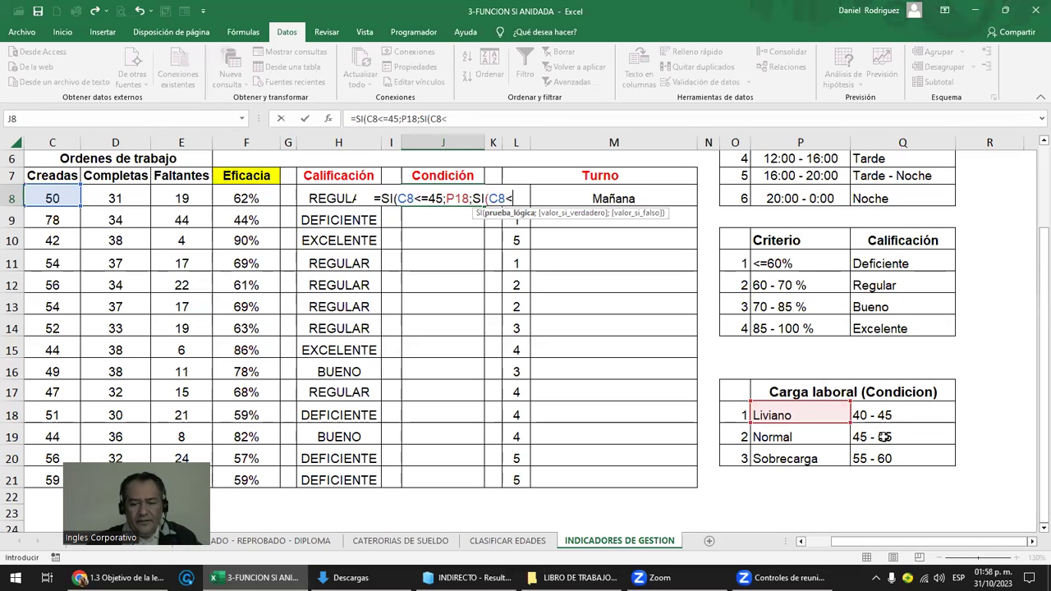
text(=)
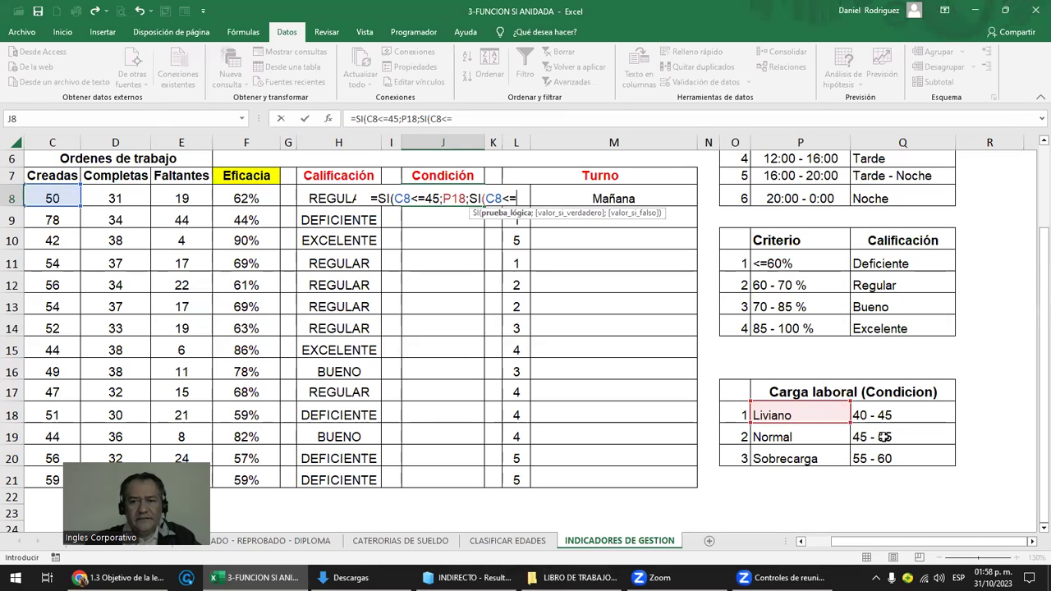
text(55)
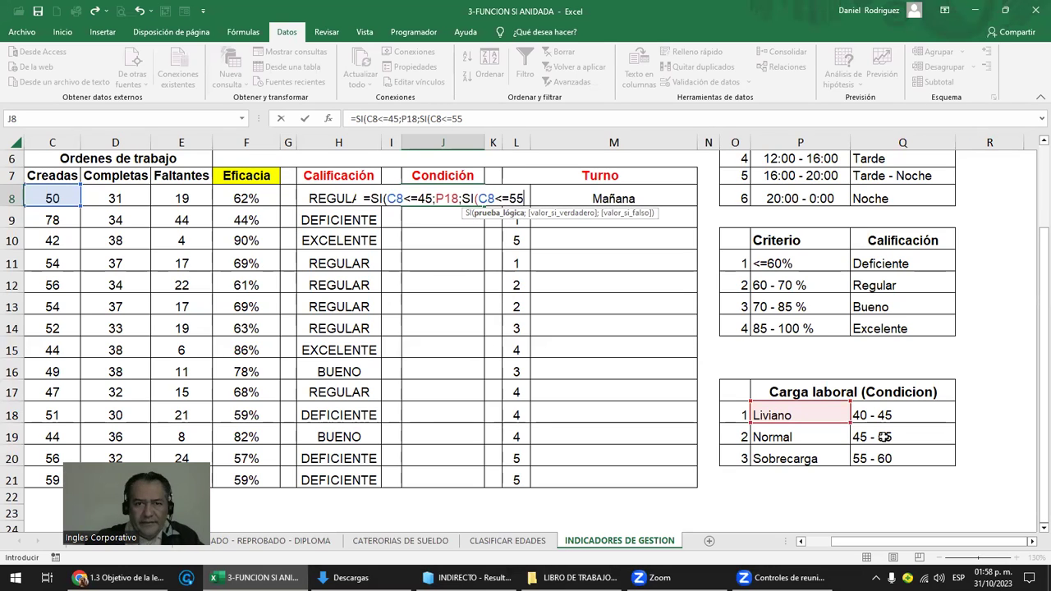
text(;)
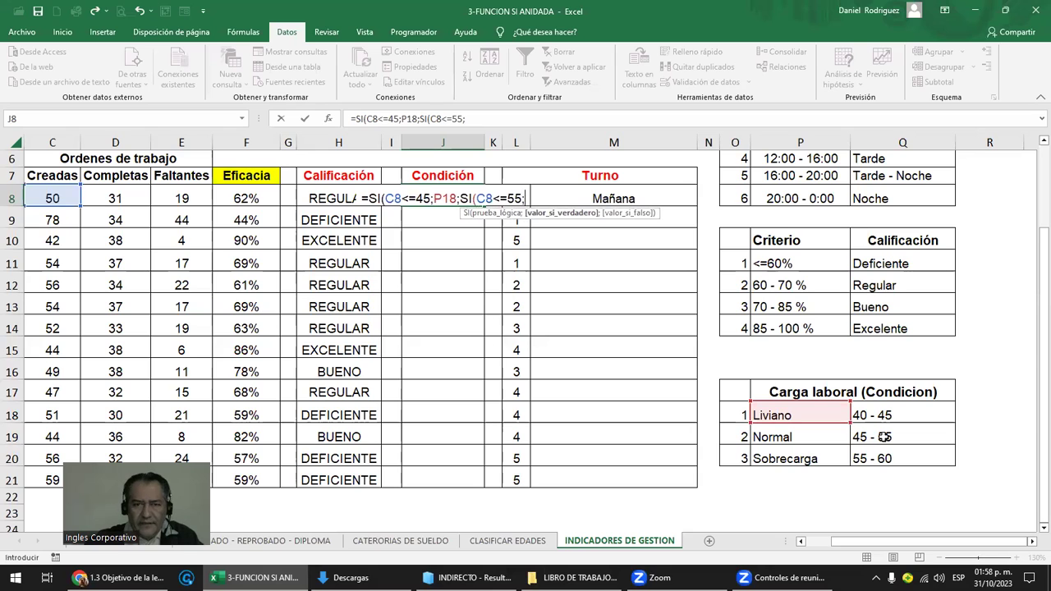
click(779, 438)
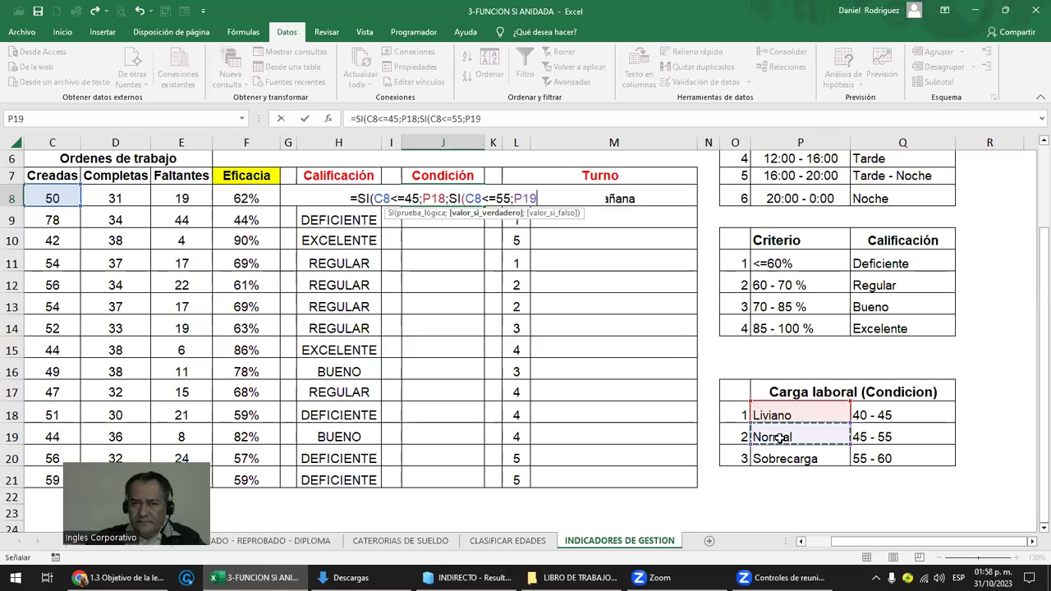
Make the P18 and P19 label references absolute as $P$18 and $P$19
click(428, 199)
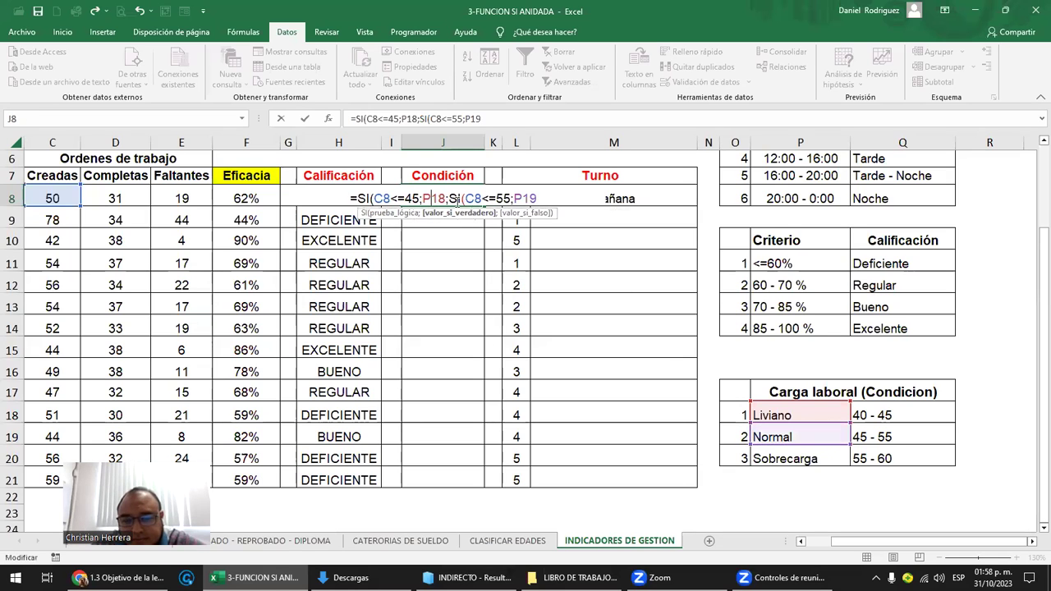
key(F4)
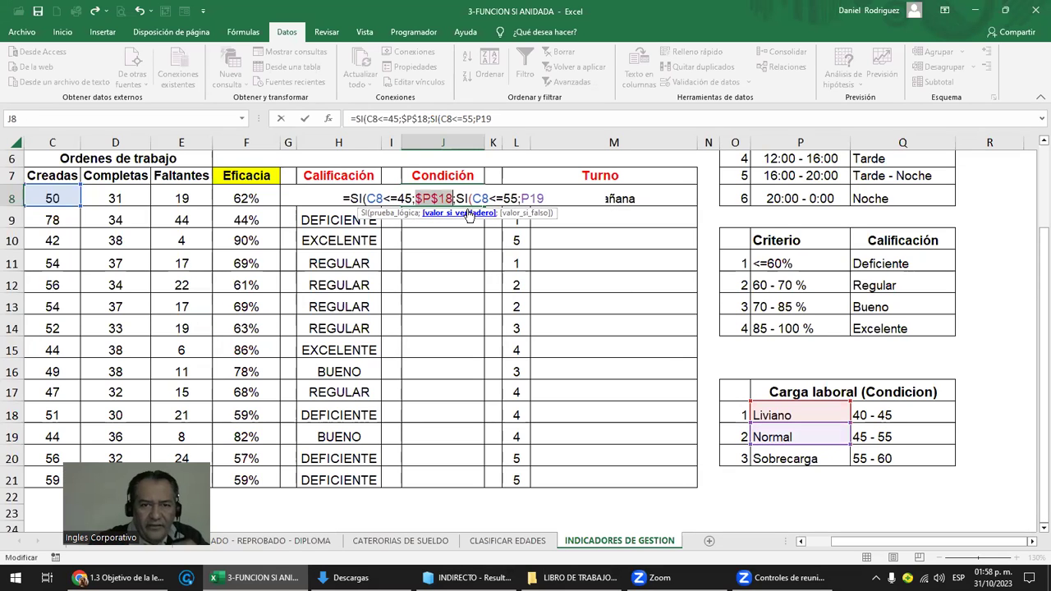
click(530, 198)
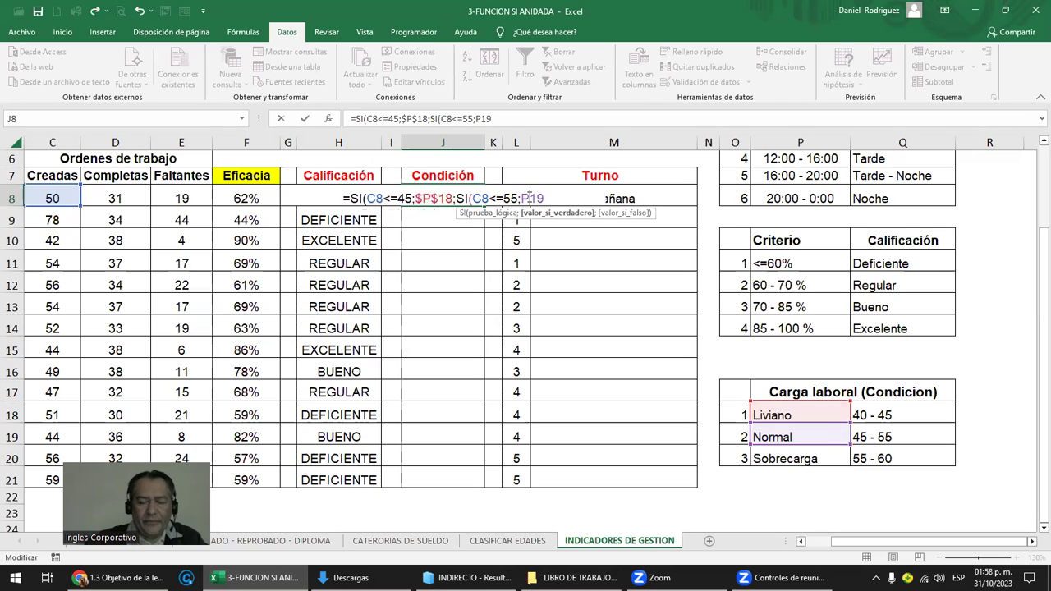
key(F4)
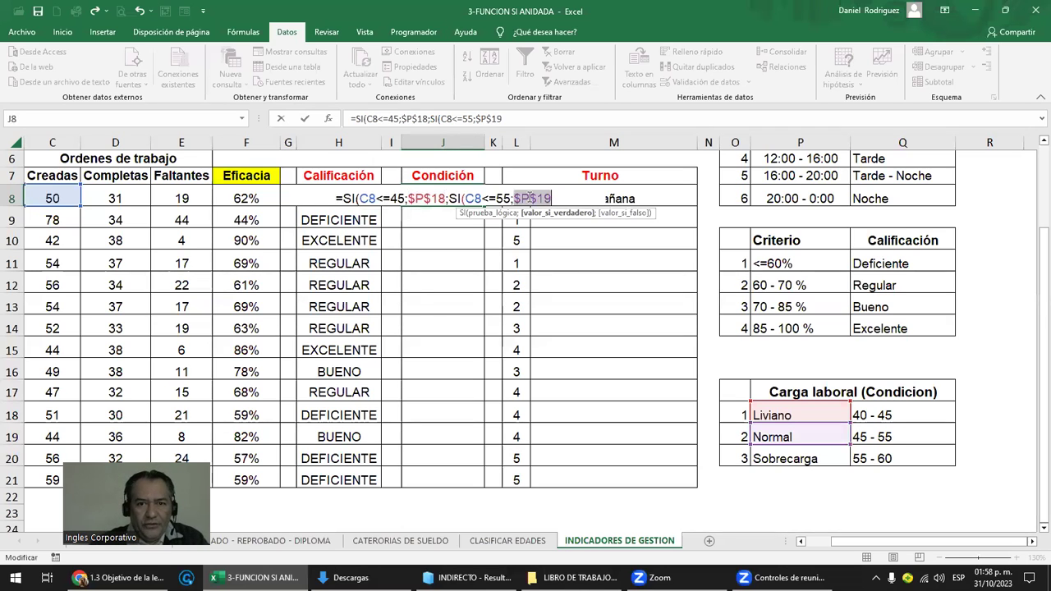
click(579, 199)
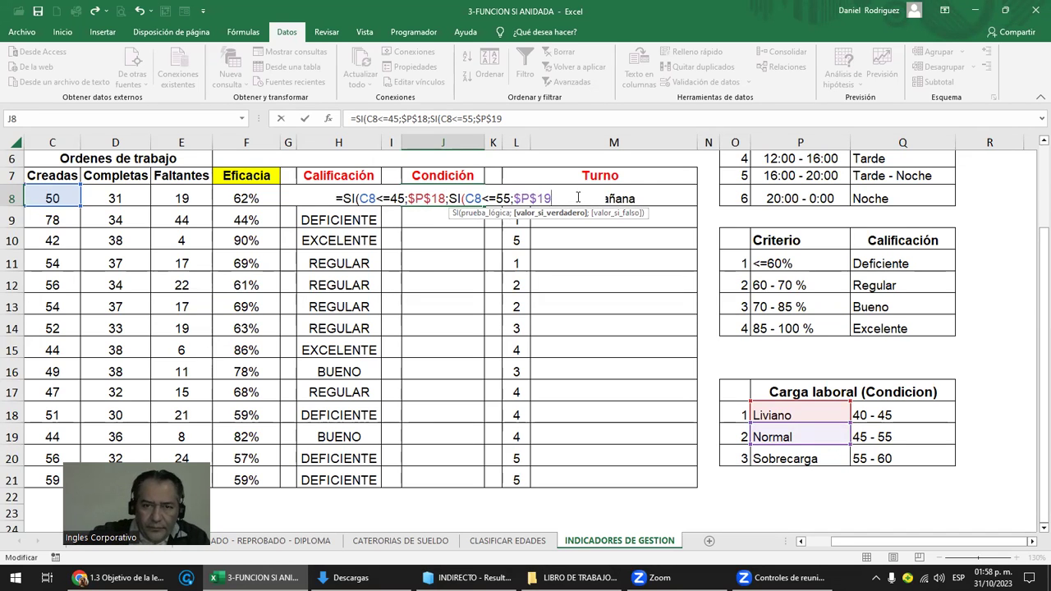
Add the third test C8<=60 returning Sobrecarga from P20, a "--" fallback, and closing parentheses
text(;S)
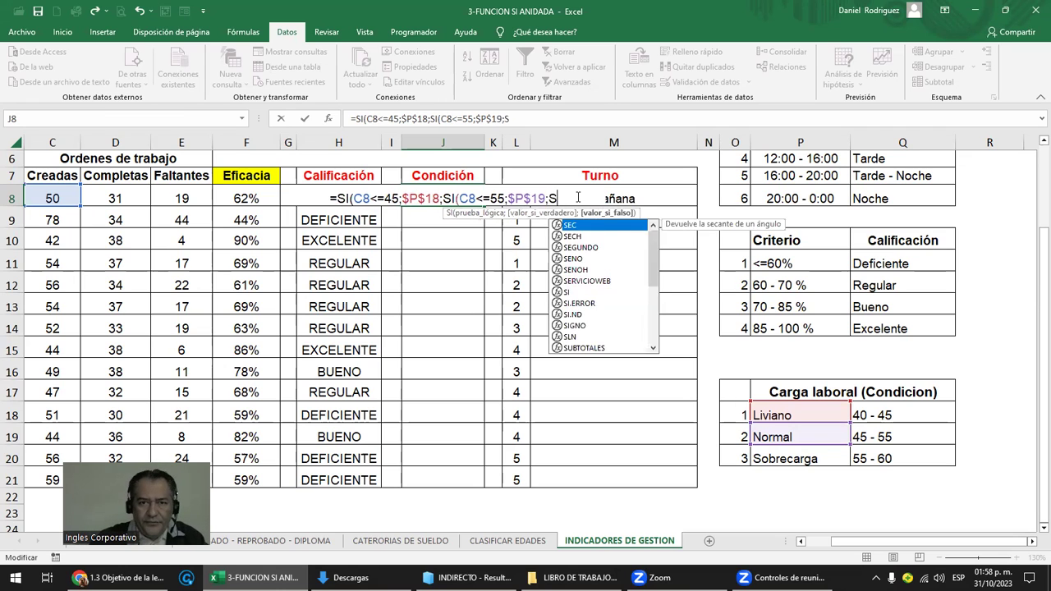
text(I()
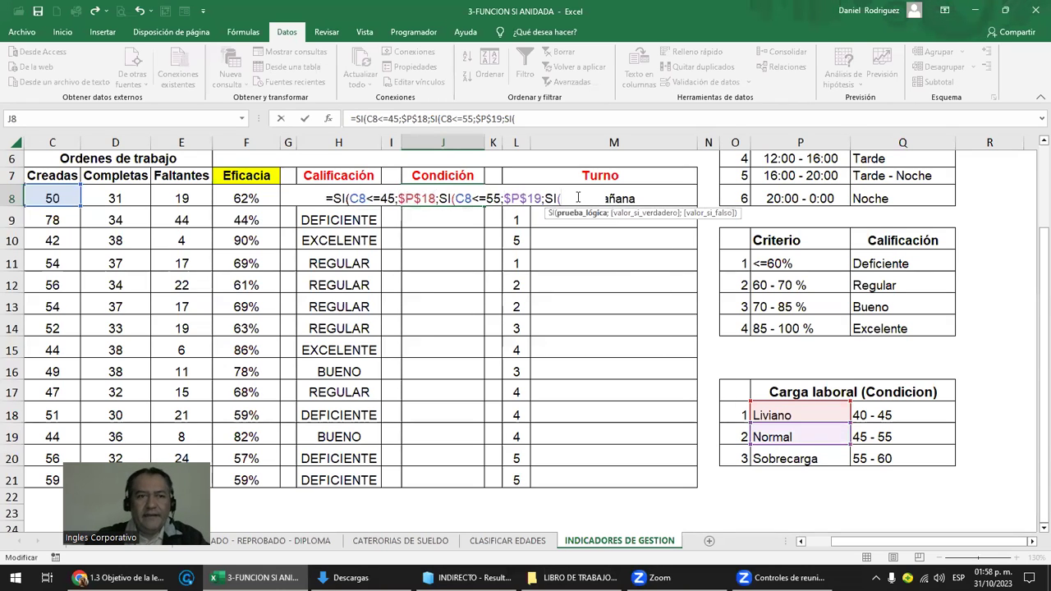
click(54, 197)
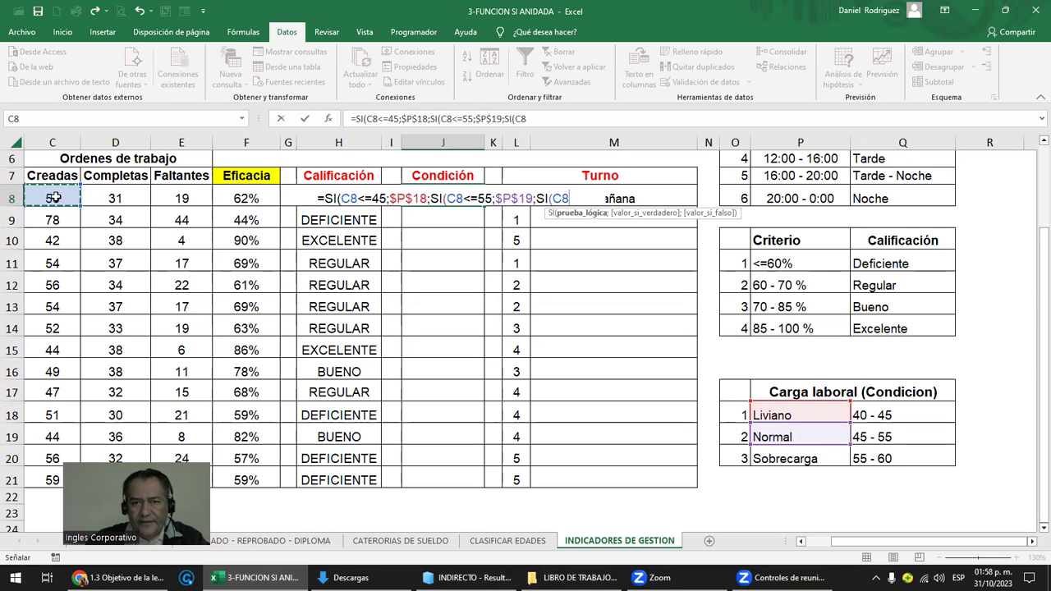
text(<)
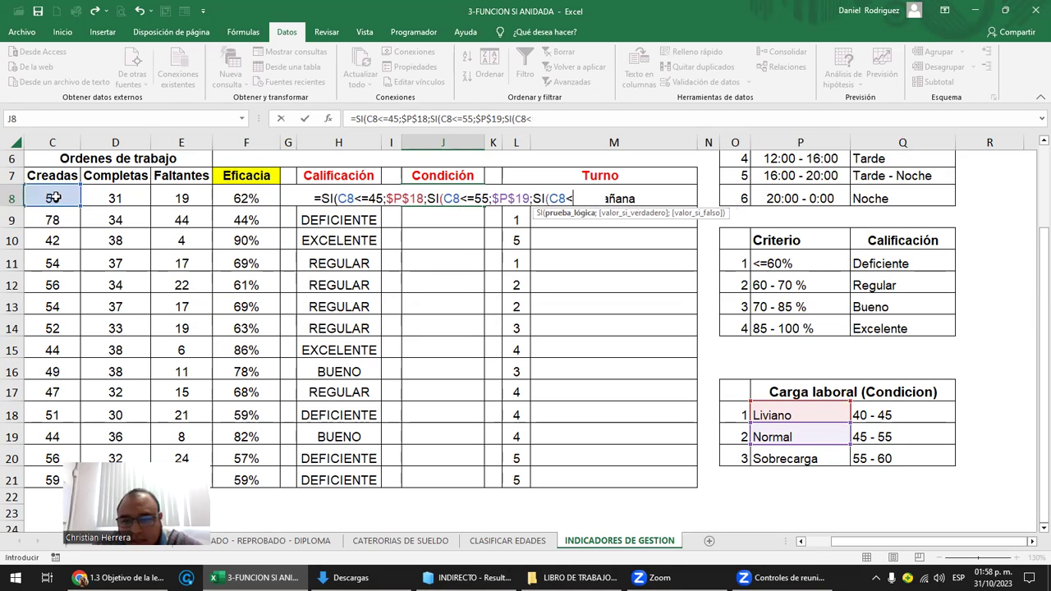
text(=)
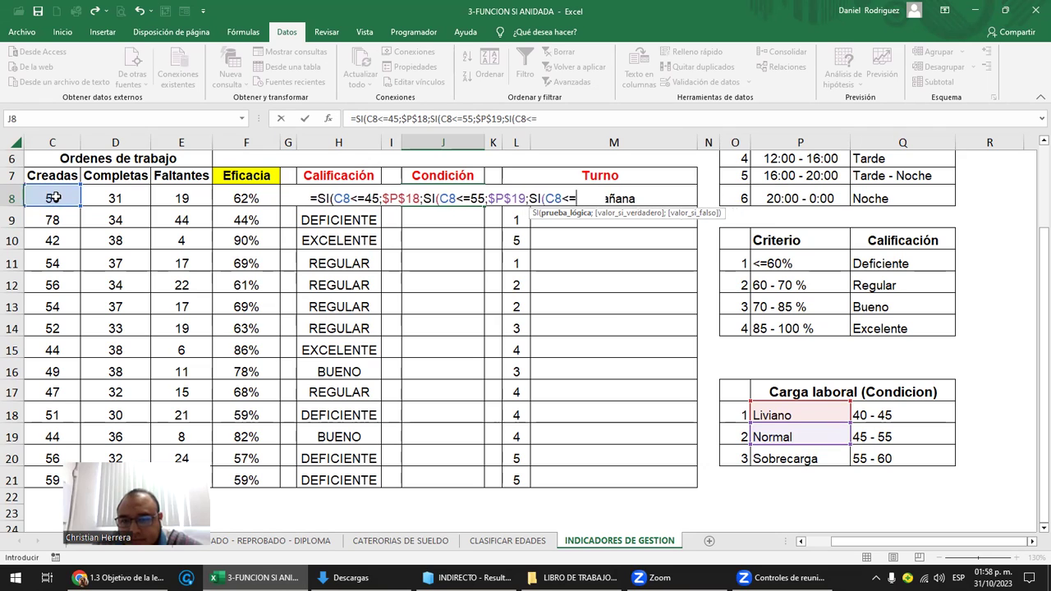
text(6)
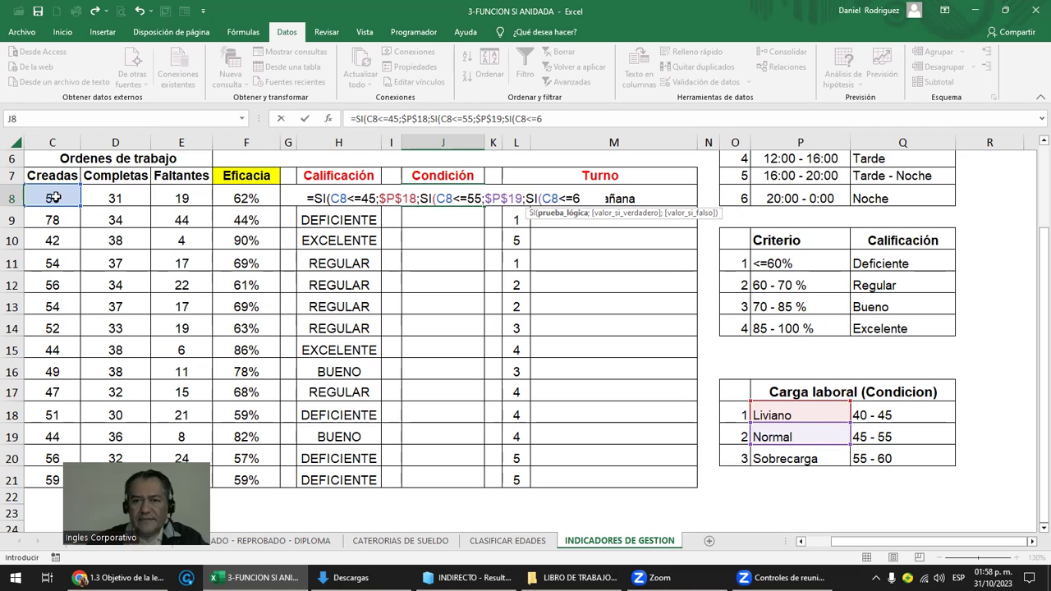
text(0;)
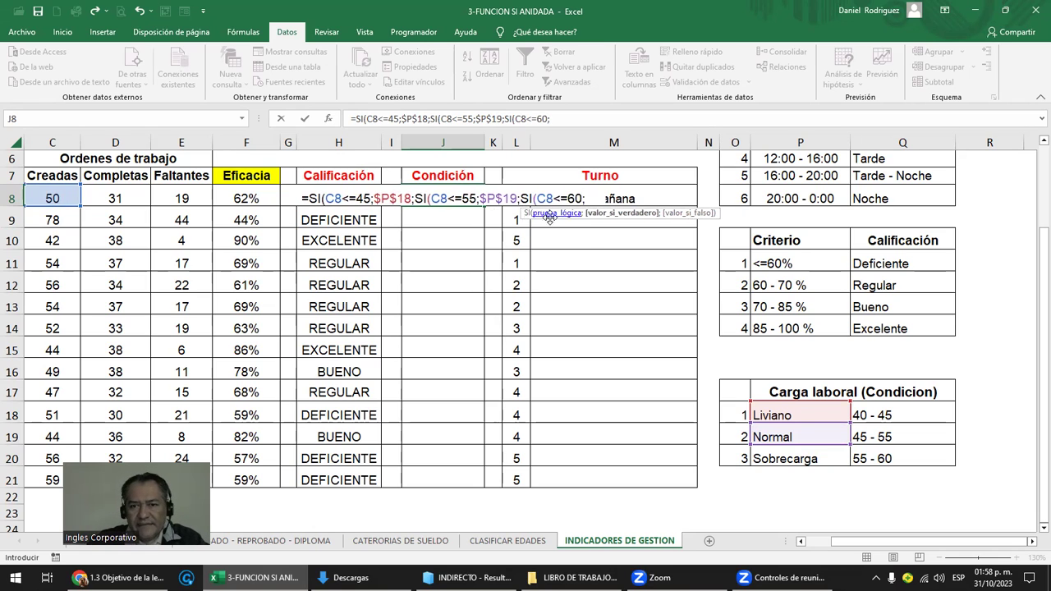
click(805, 460)
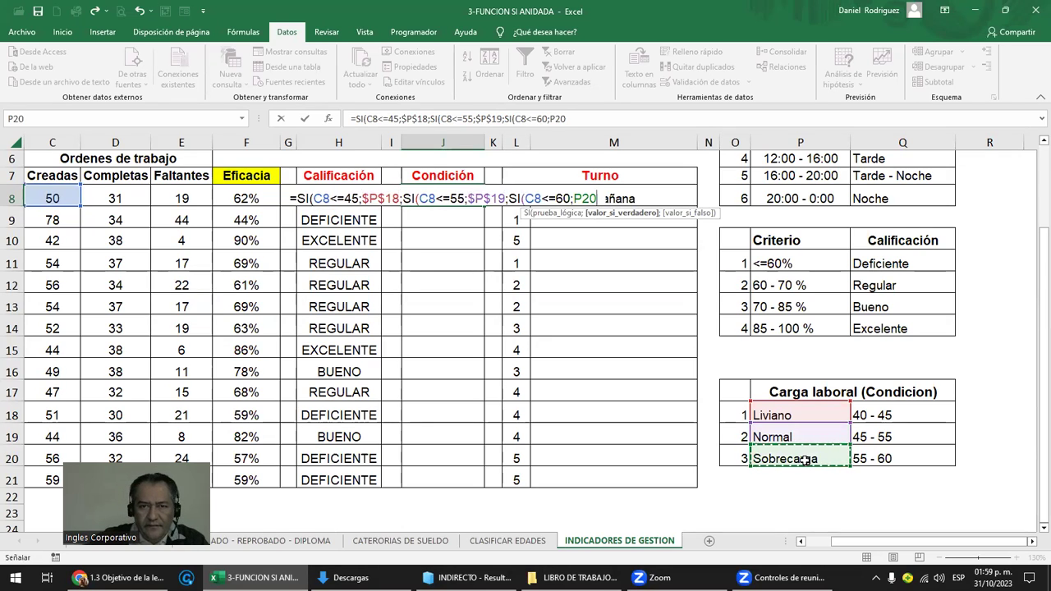
text(; )
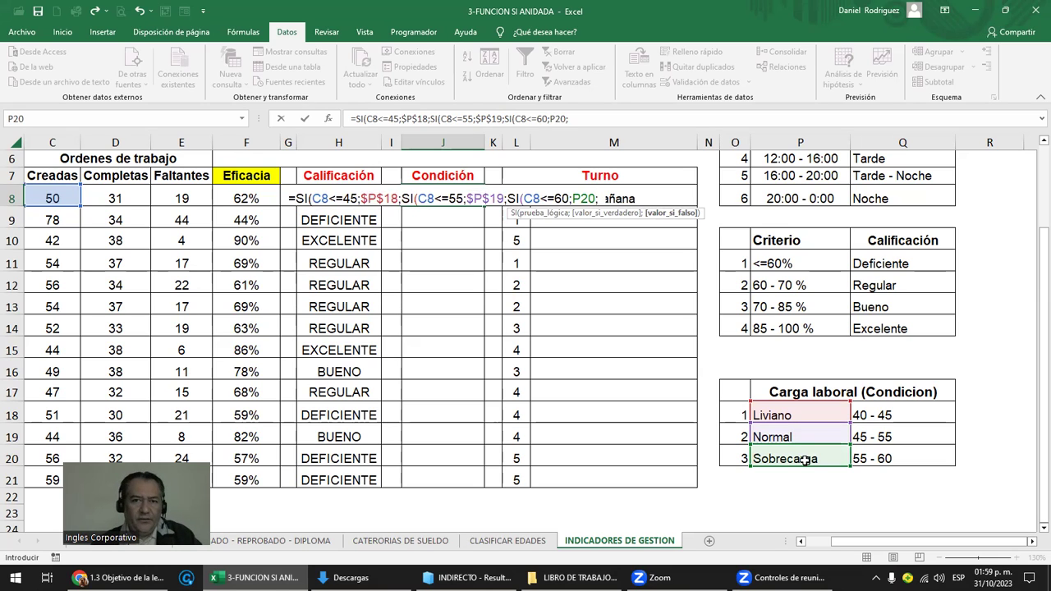
text(")
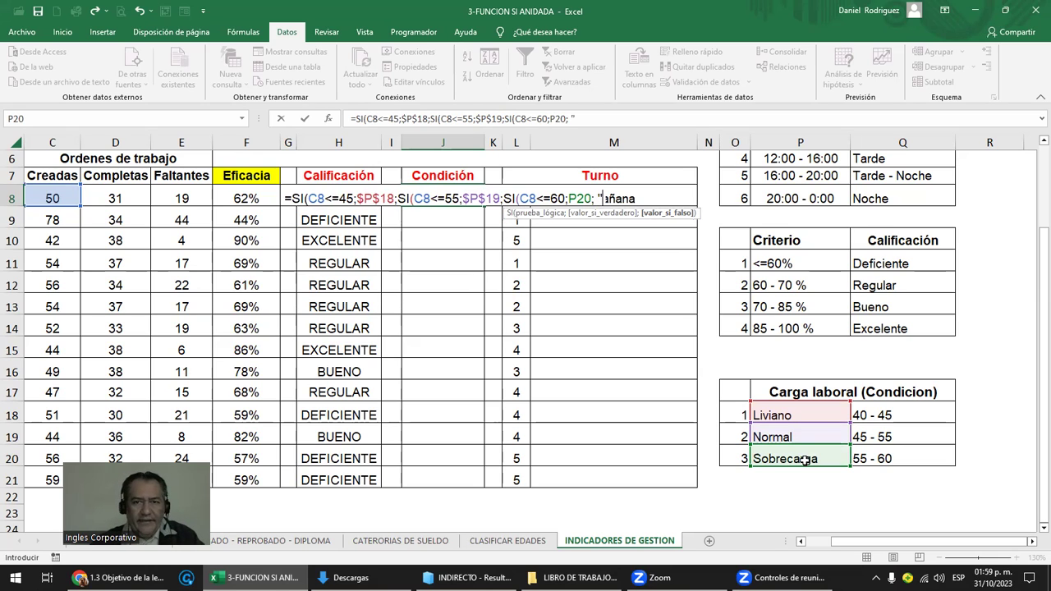
text(--)
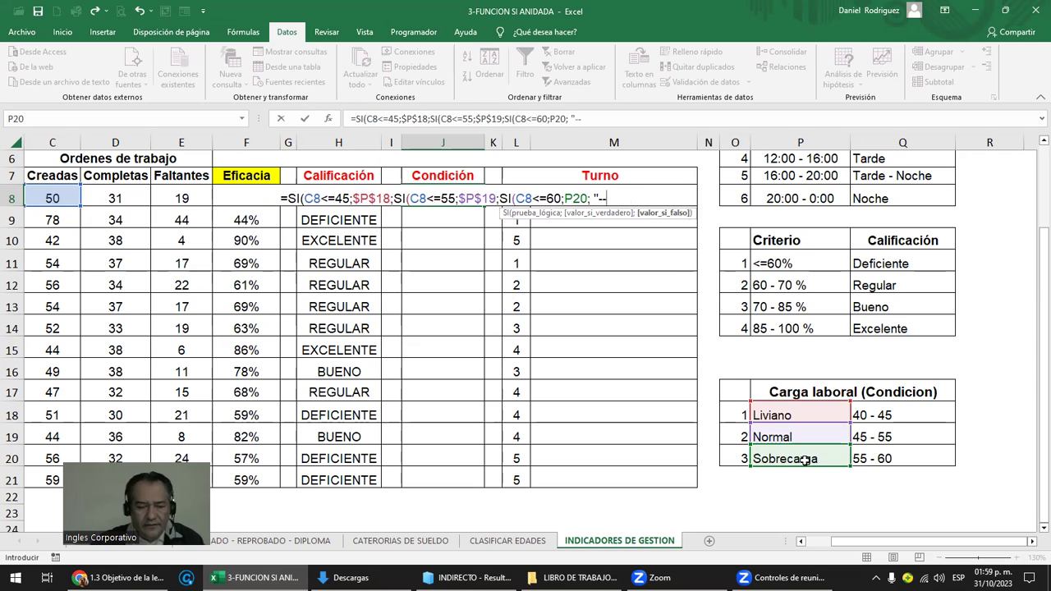
text(")
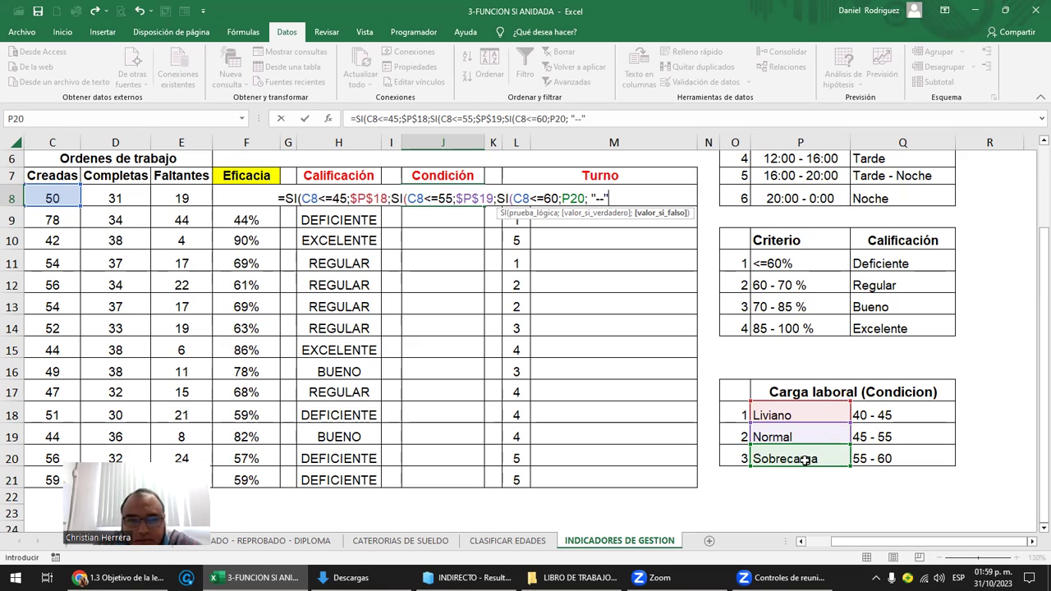
text()))
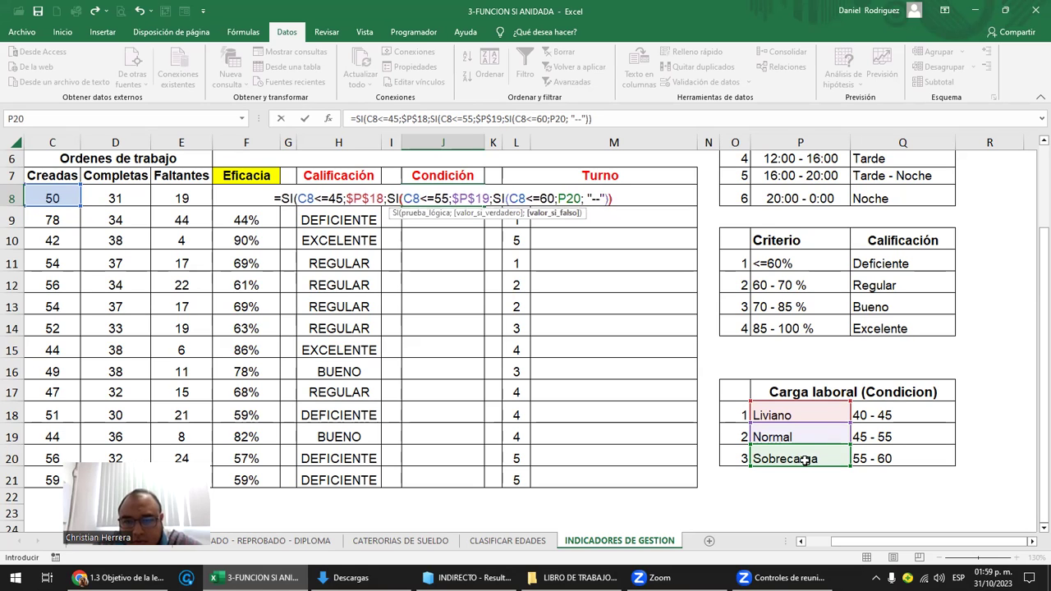
text())
Commit the J8 formula and review the Liviano, Normal and Sobrecarga labels it references
key(Return)
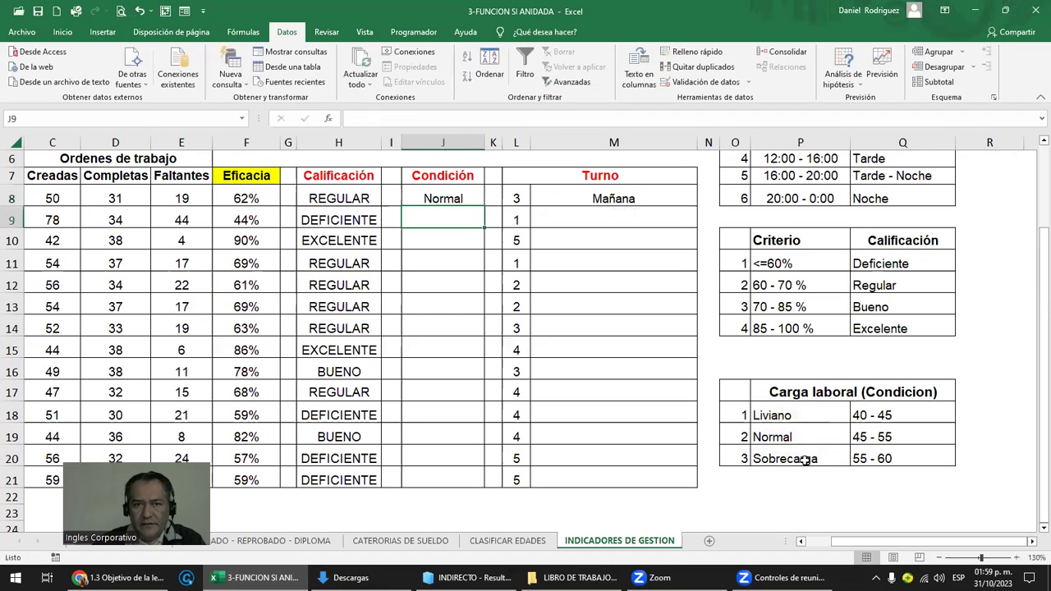
click(441, 196)
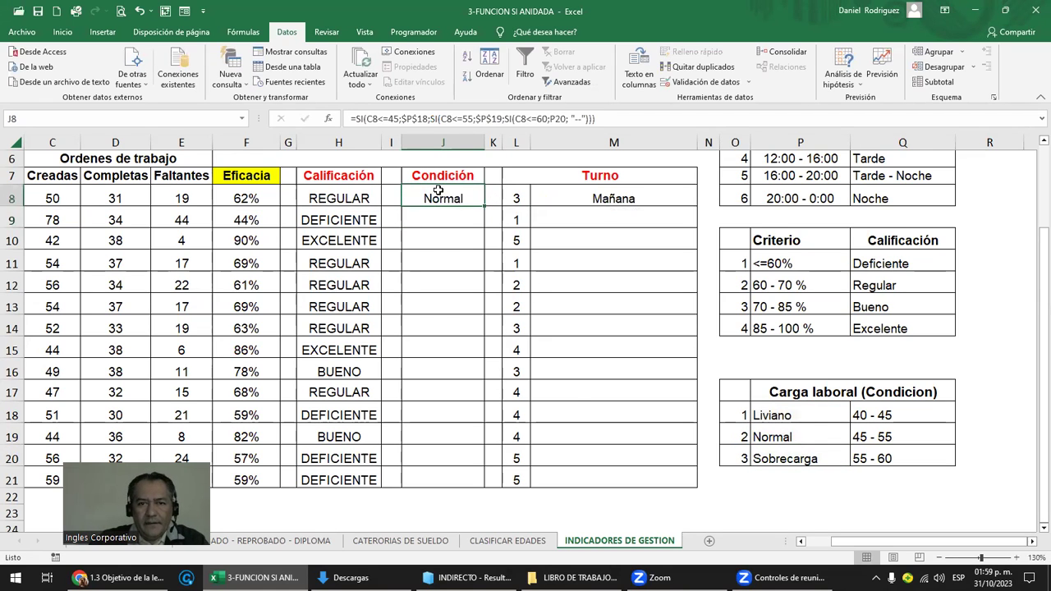
drag(764, 415, 771, 446)
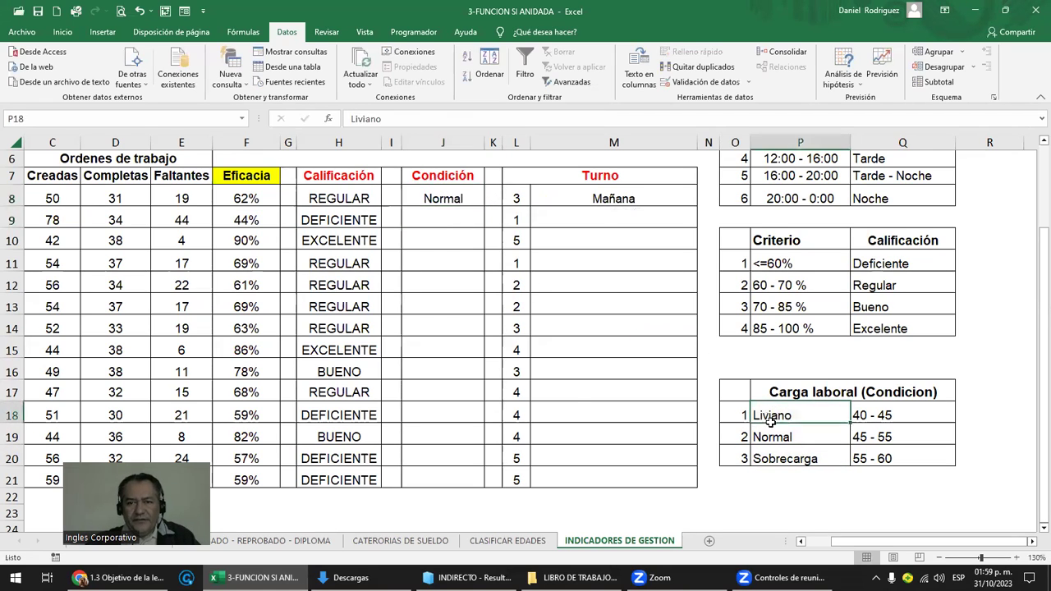
click(439, 204)
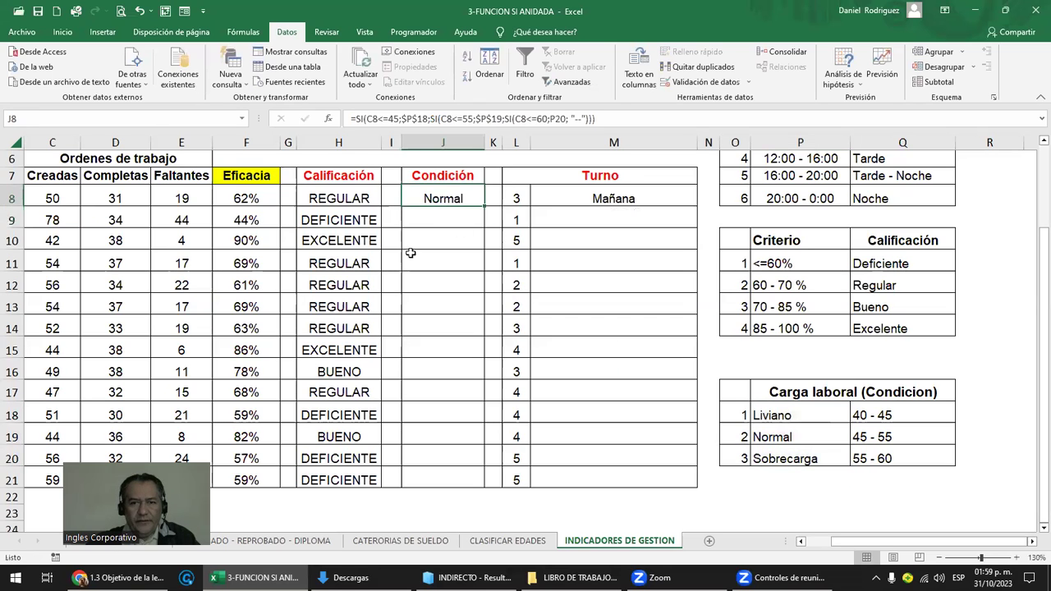
drag(874, 445, 795, 437)
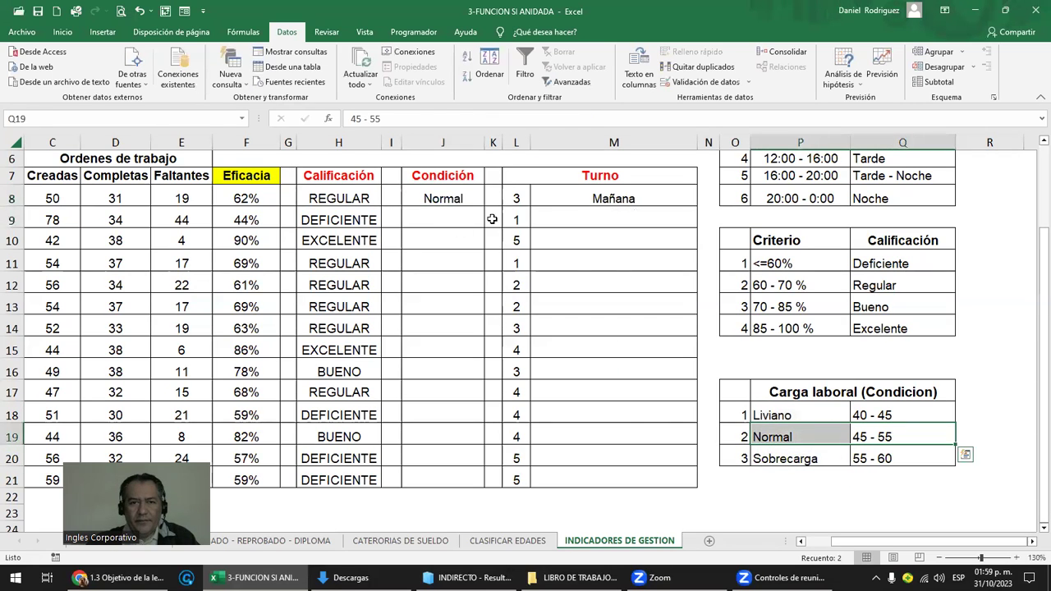
Copy J8's Condición formula and start marking the cells below in column J
click(459, 211)
key(ctrl+c)
key(Down)
Paste the formula into J9:J21 and notice J12 showing 0
key(shift+Down)
key(shift+Down)
key(shift+Down)
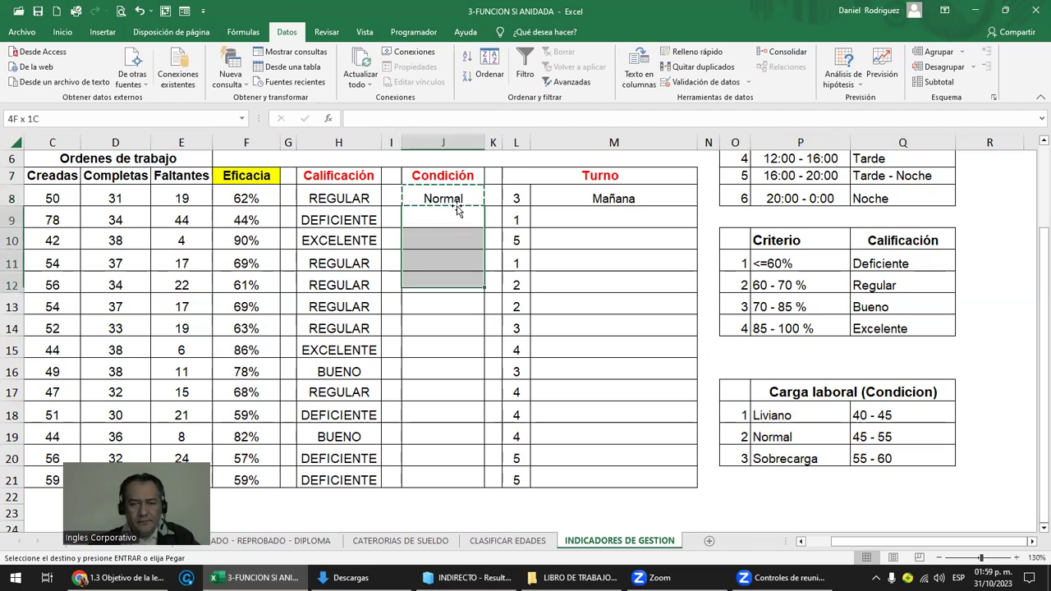
key(shift+Down)
key(shift+Down)
key(shift+Down)
key(shift+Down)
key(shift+Down)
key(shift+Down)
key(shift+Down)
key(shift+Down)
key(shift+Down)
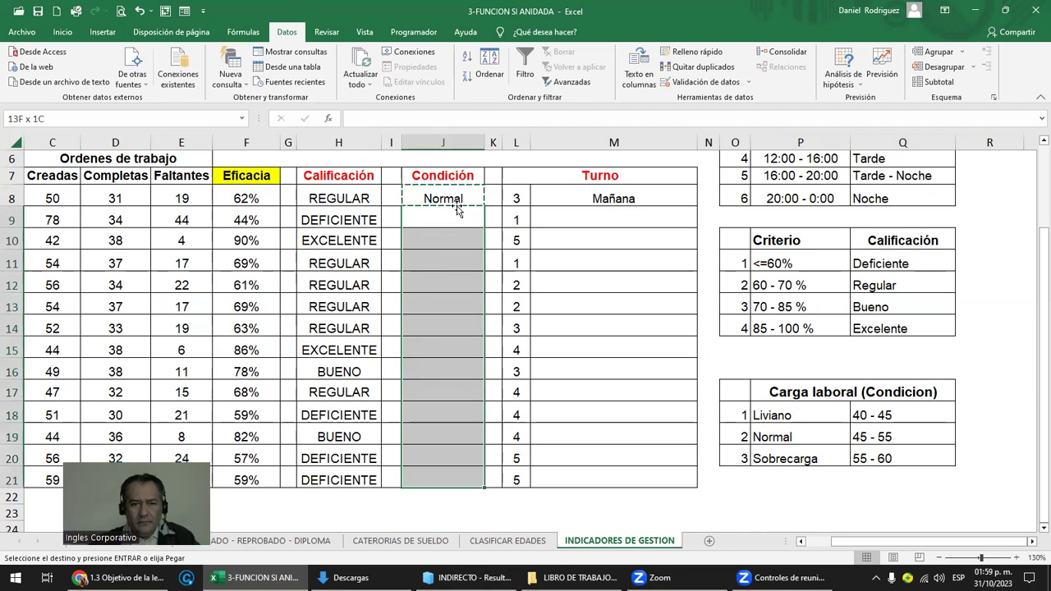
key(ctrl+v)
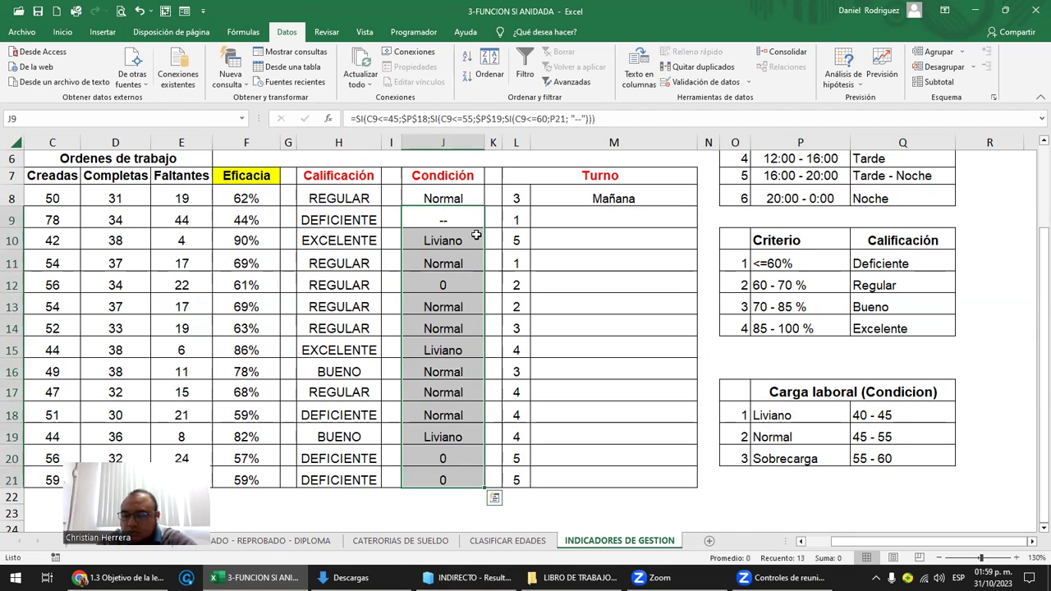
click(464, 289)
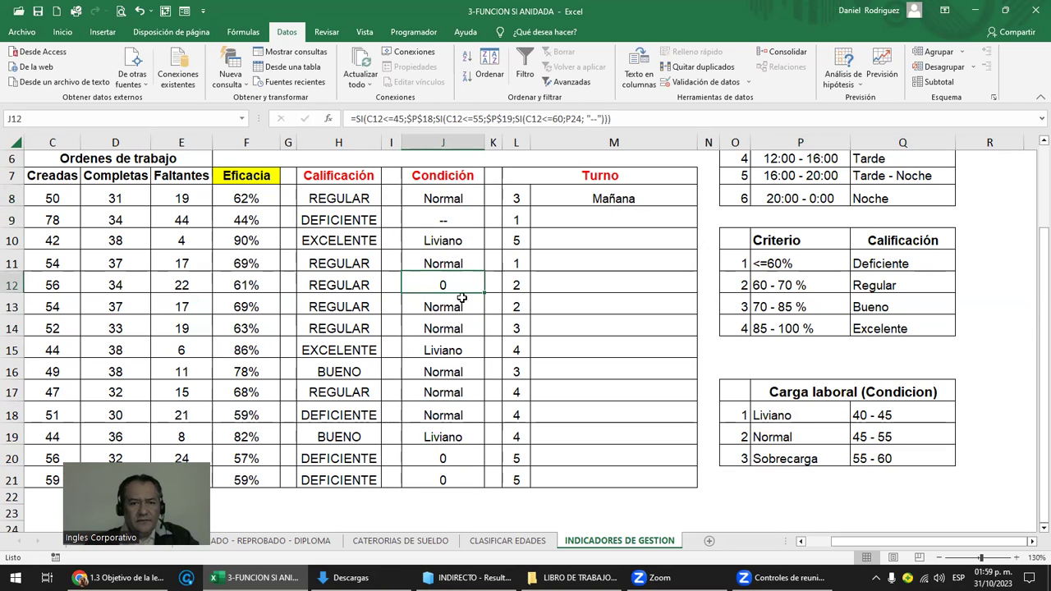
Change J8's P20 reference to absolute $P$20 and recommit the formula
double_click(457, 200)
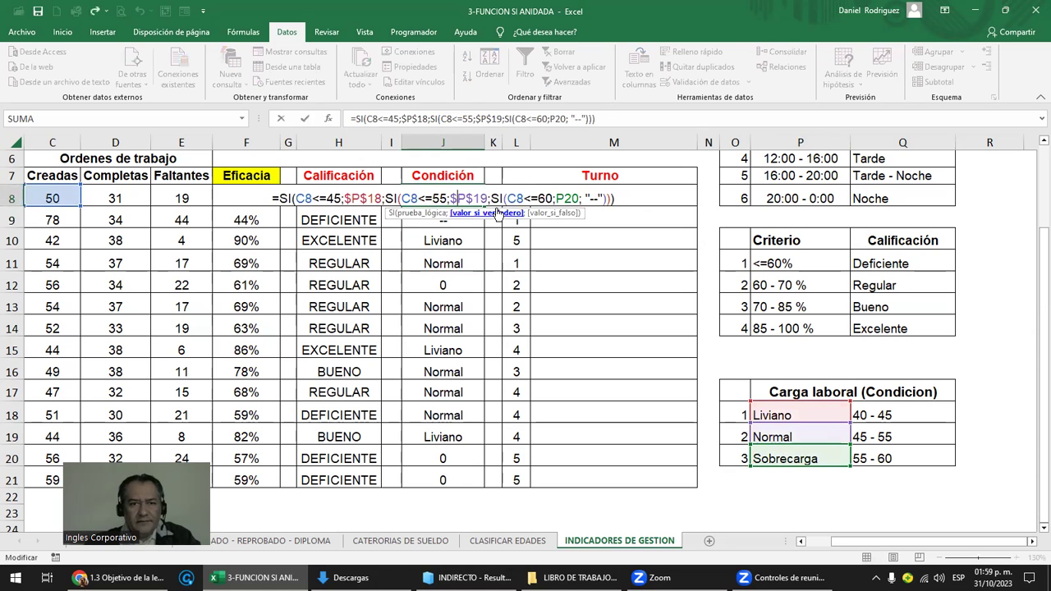
click(557, 199)
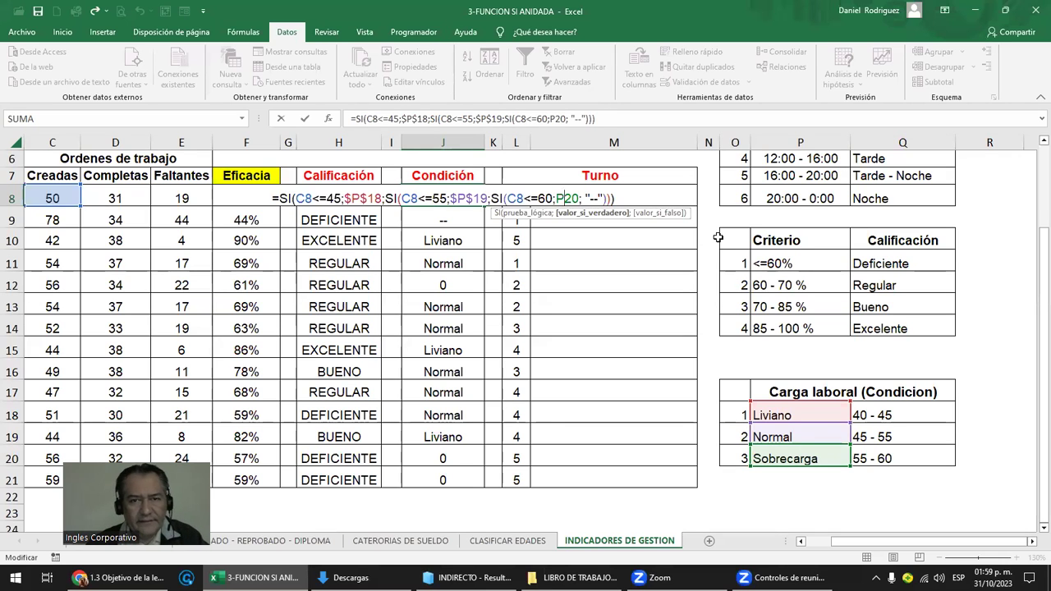
key(F4)
key(Return)
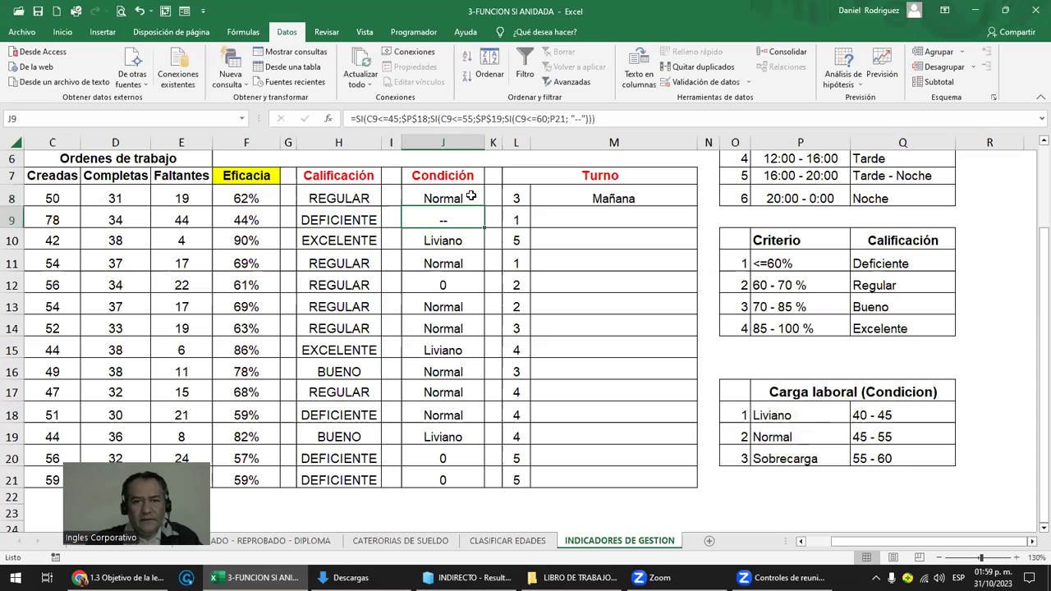
Copy the corrected J8 formula into J9:J21
click(471, 196)
key(ctrl+c)
key(Down)
key(shift+Down)
key(shift+Down)
key(shift+Down)
key(shift+Down)
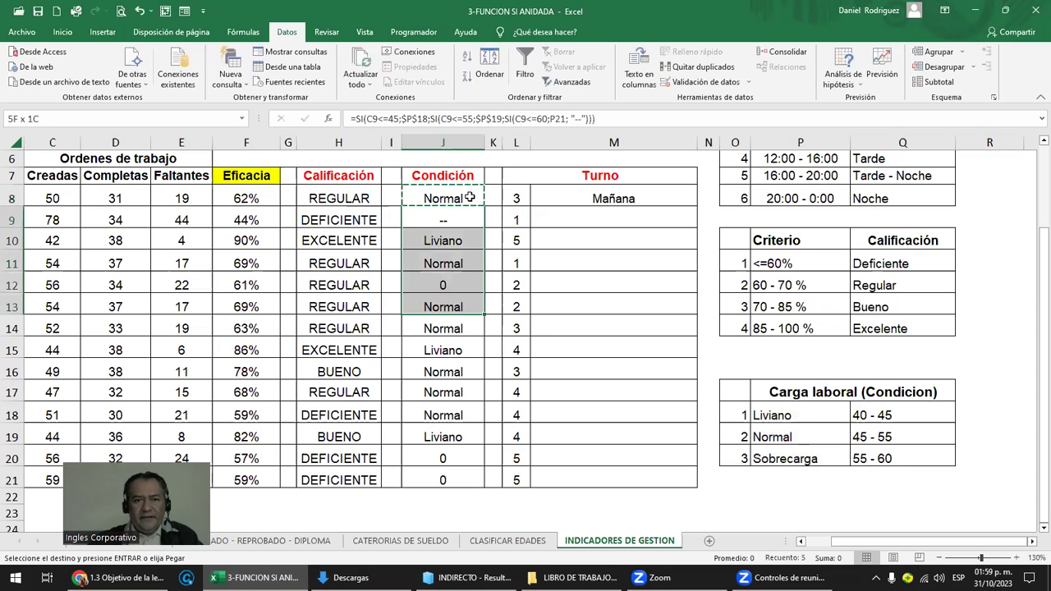
key(shift+Down)
key(shift+Down)
key(shift+Down)
key(shift+Down)
key(shift+Down)
key(shift+Down)
key(shift+Down)
key(shift+Down)
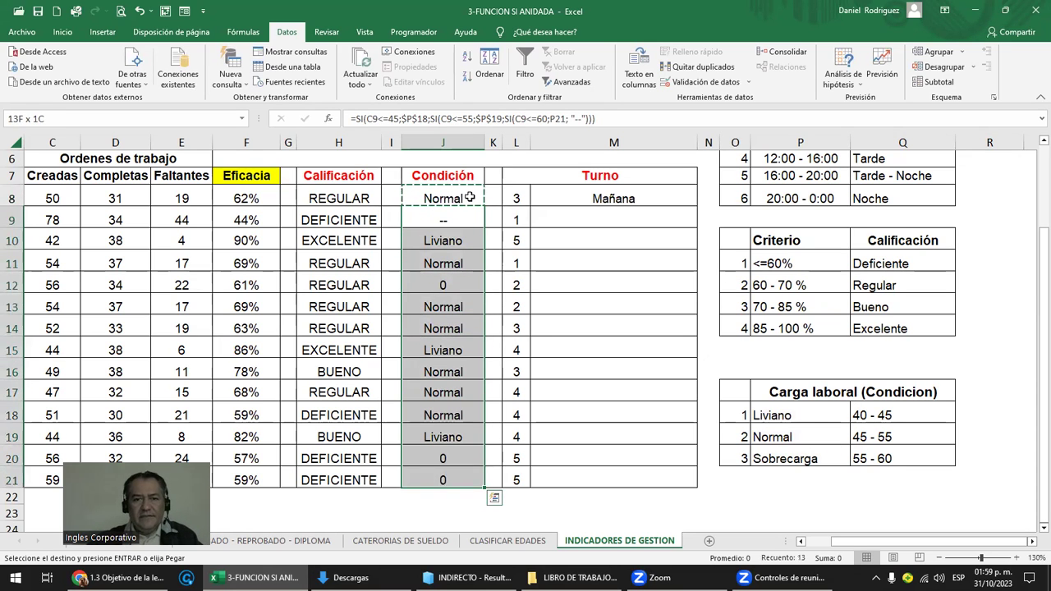
key(Return)
click(457, 195)
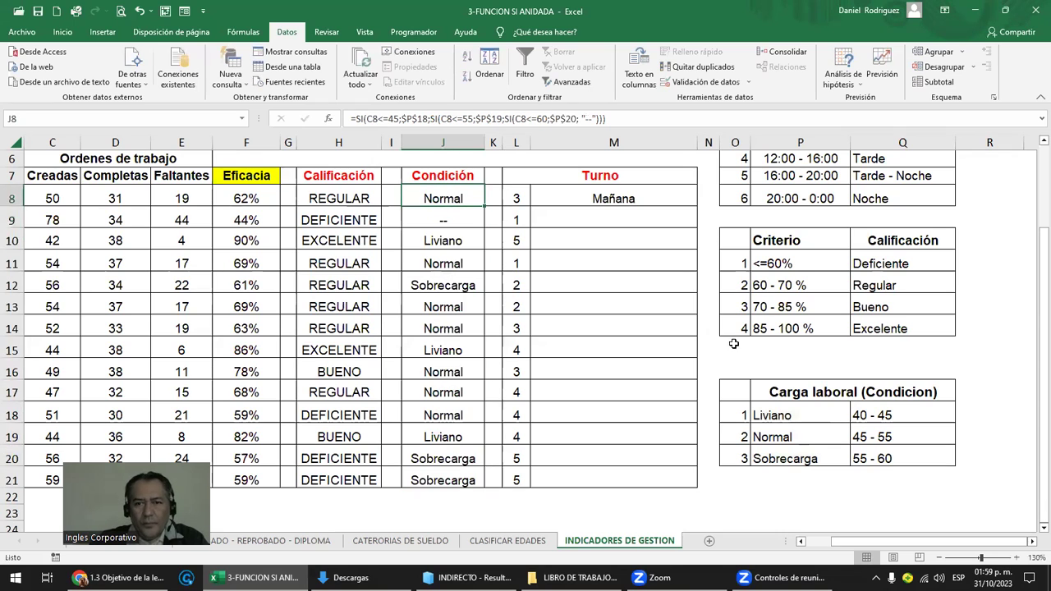
double_click(449, 195)
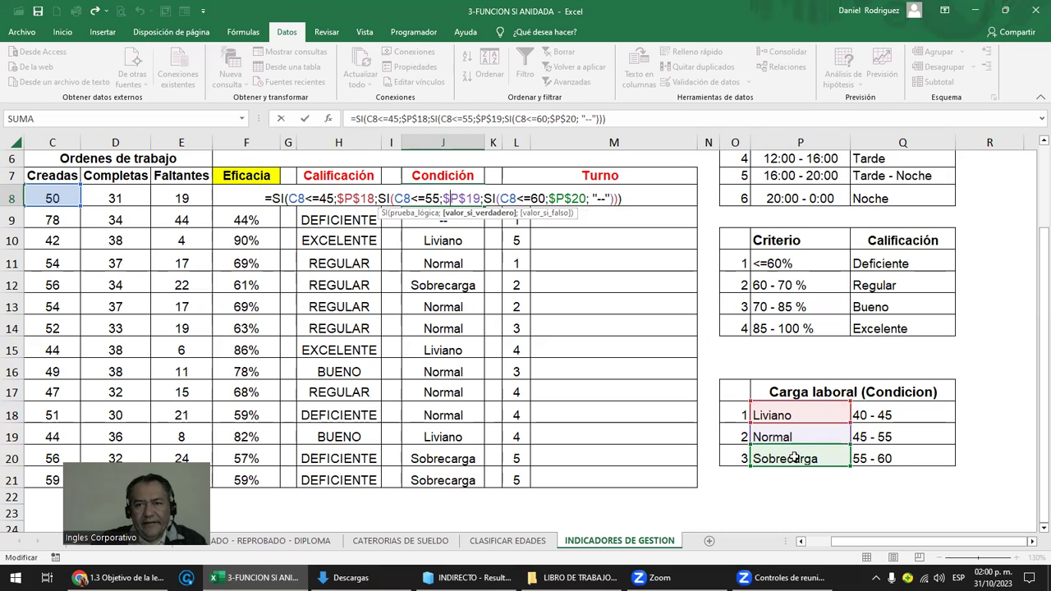
key(ctrl+Return)
drag(883, 260, 895, 322)
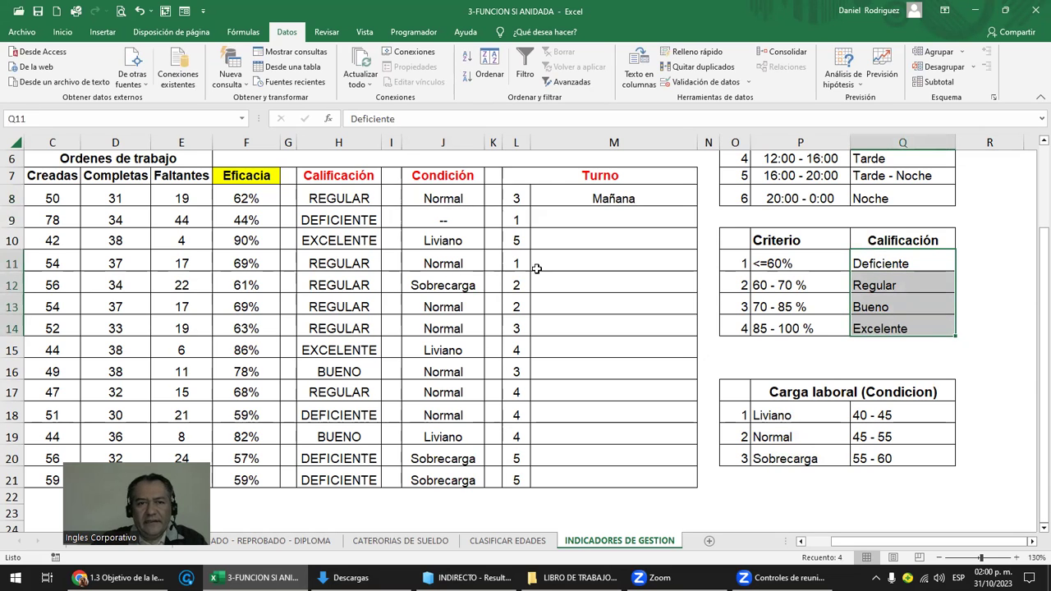
click(347, 201)
key(ctrl+Down)
double_click(348, 198)
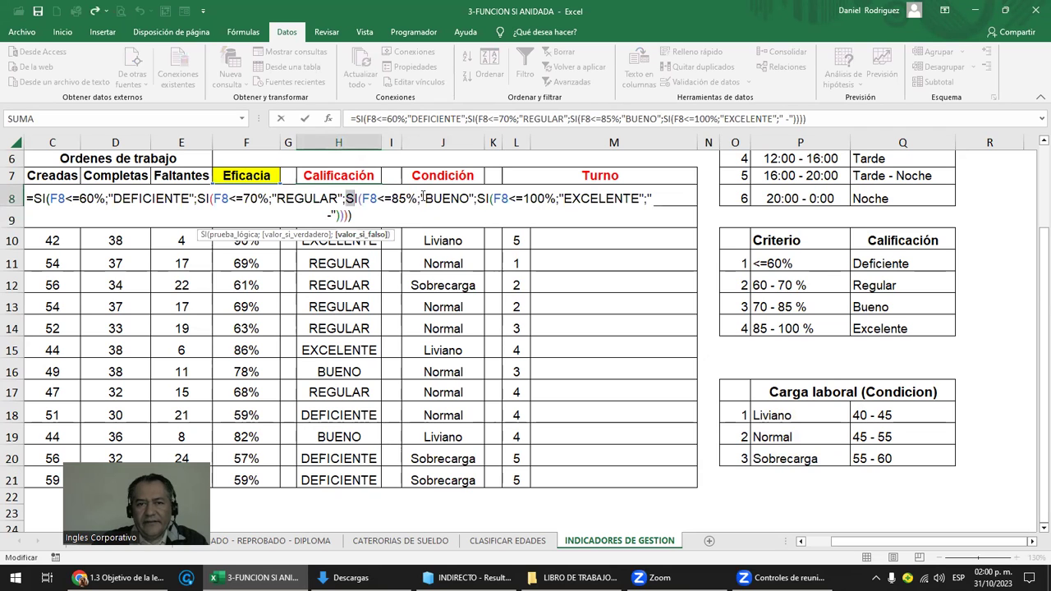
key(Escape)
click(780, 415)
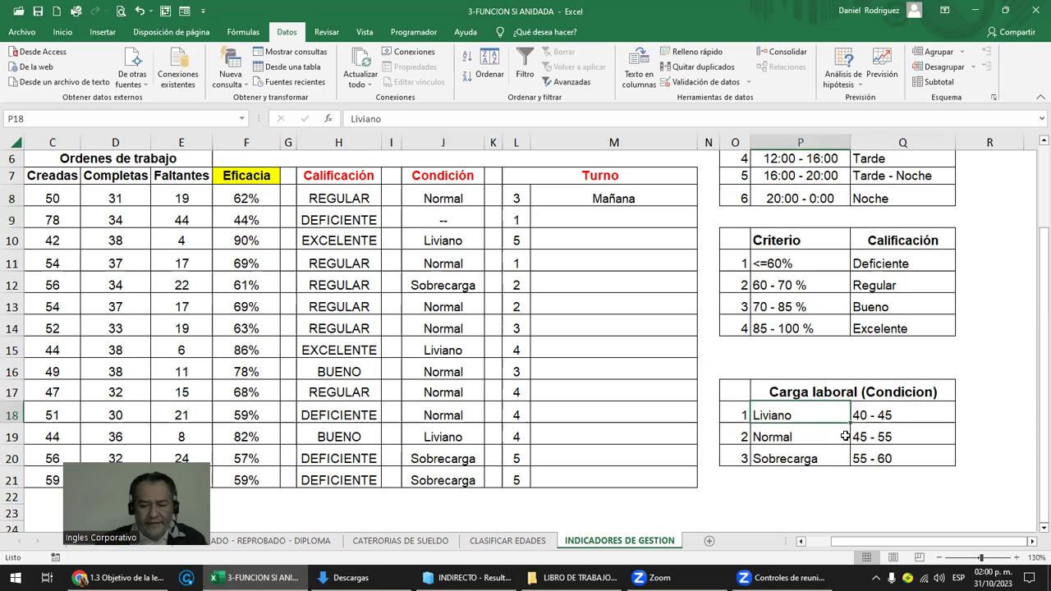
text(LiTG)
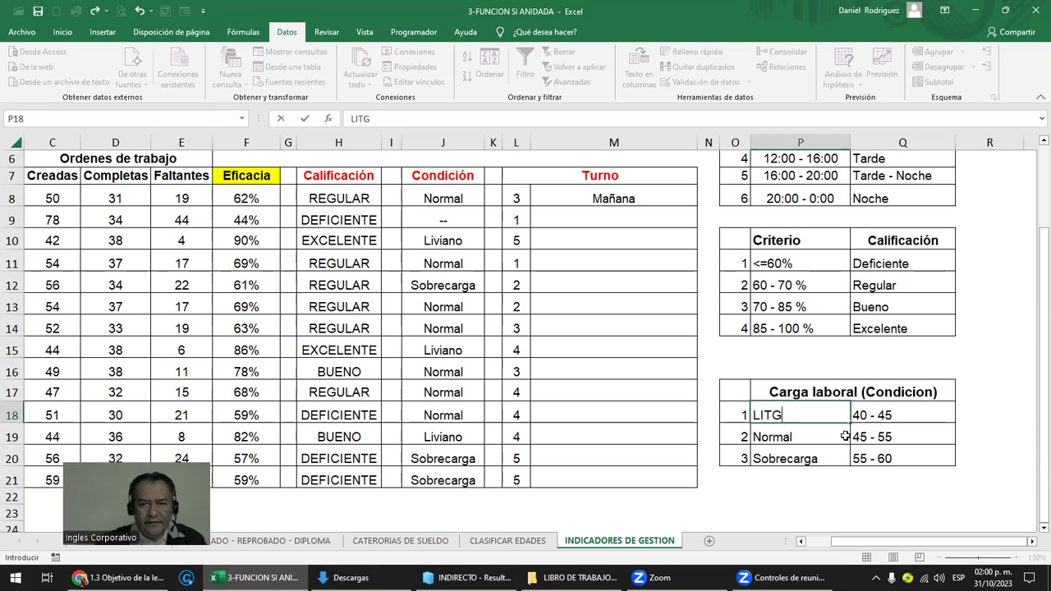
key(Return)
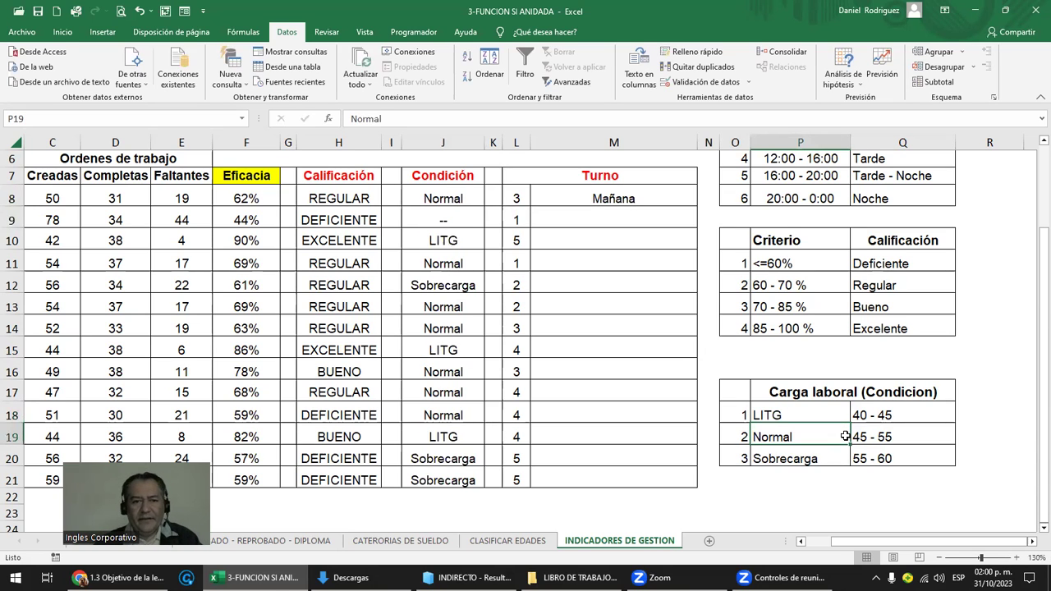
key(ctrl+z)
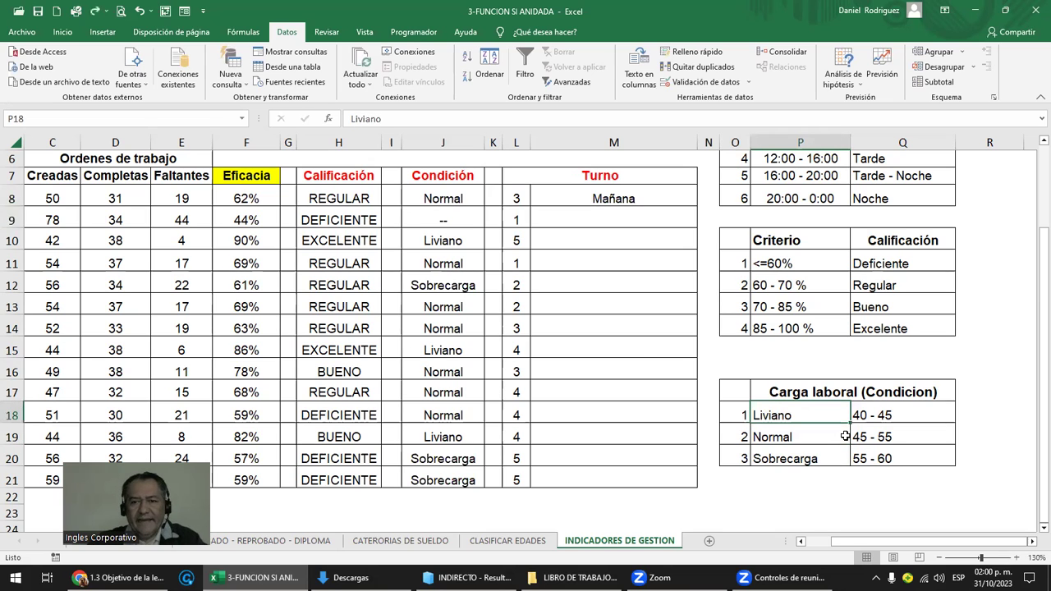
click(441, 200)
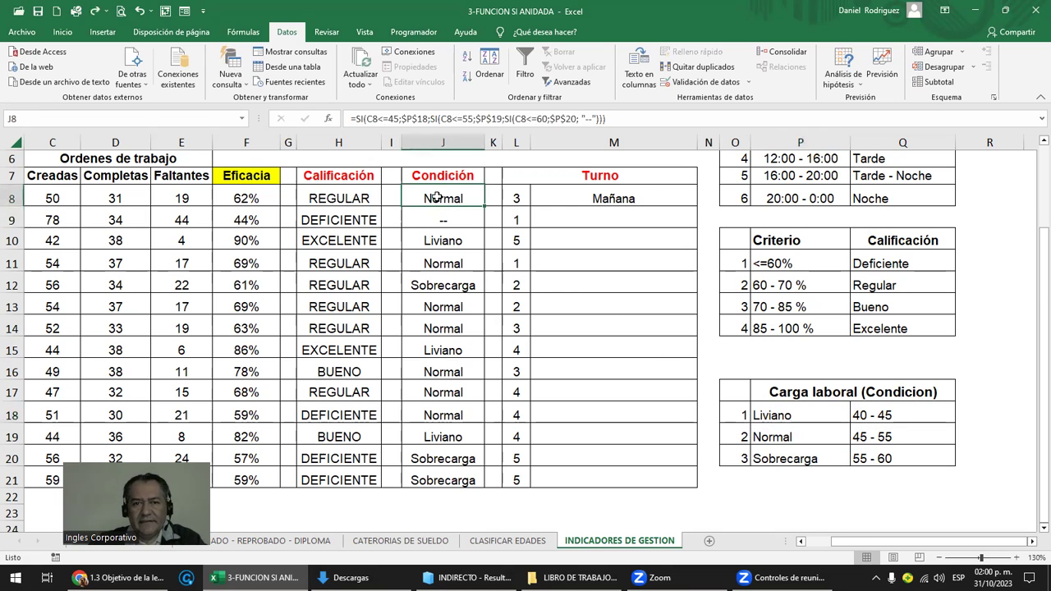
double_click(439, 198)
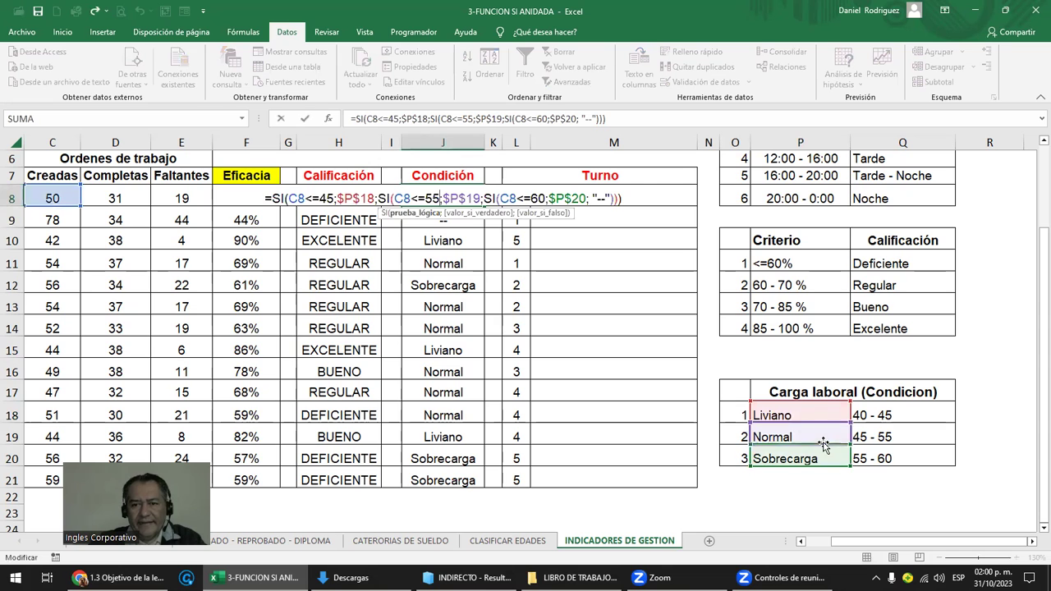
key(Escape)
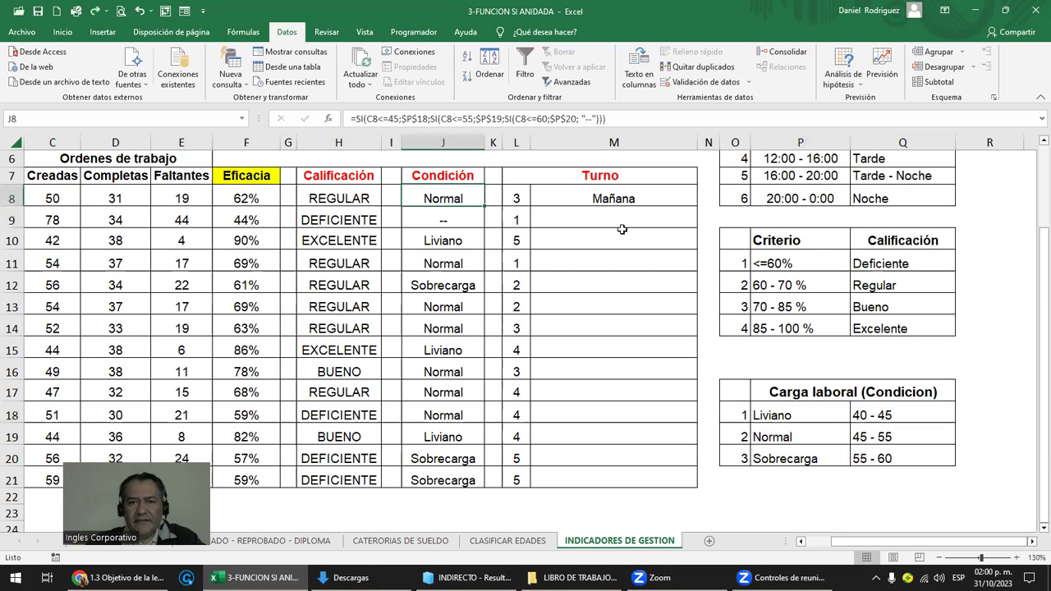
click(622, 206)
Select the shift numbers in L8:L21 of the Turno column
scroll(663, 238, up, 2)
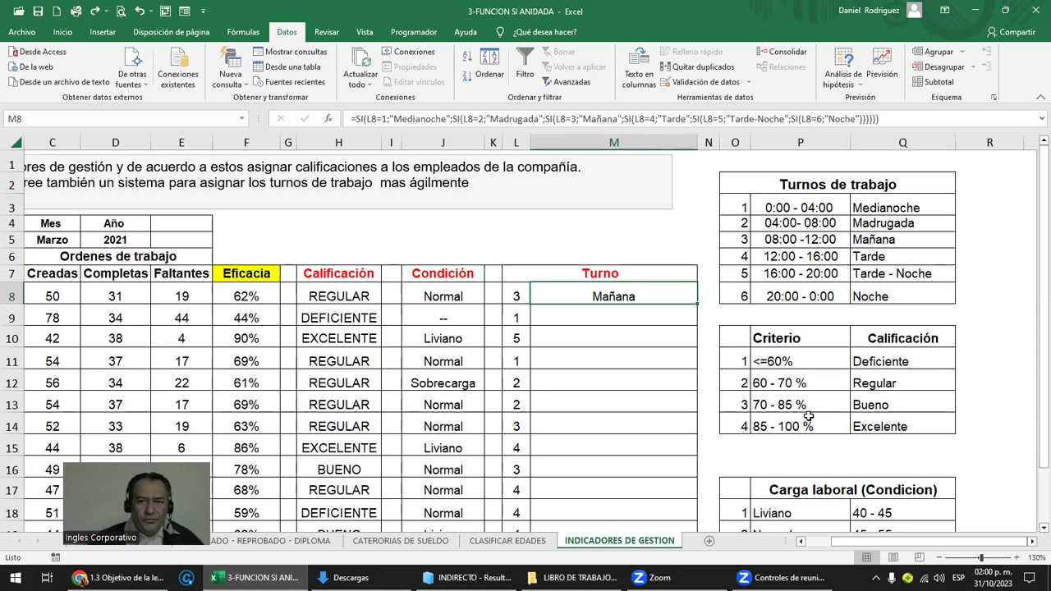
drag(742, 212, 743, 297)
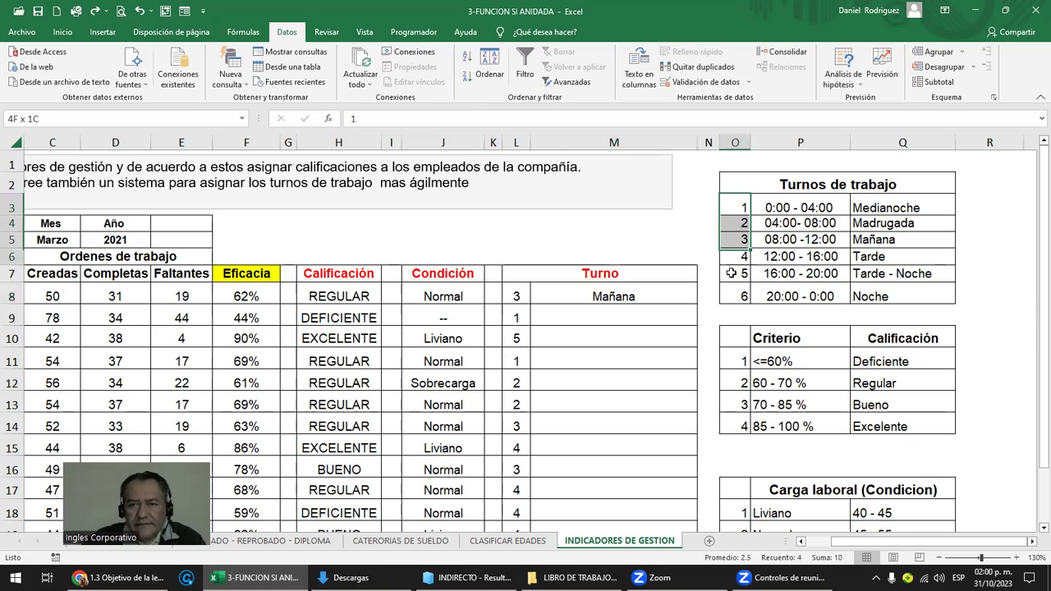
scroll(837, 308, down, 3)
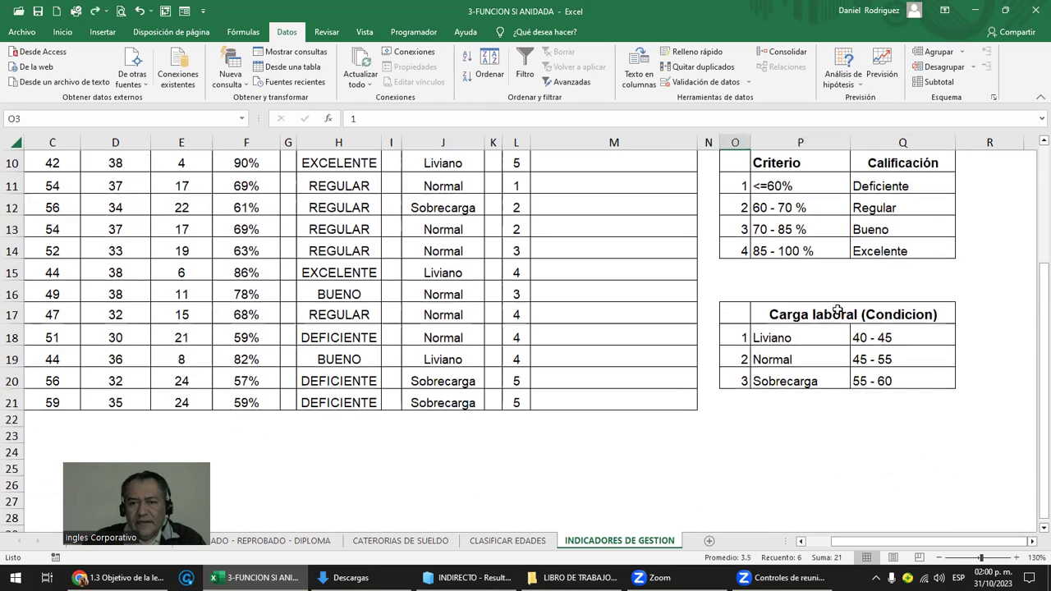
scroll(860, 293, up, 2)
scroll(859, 292, up, 1)
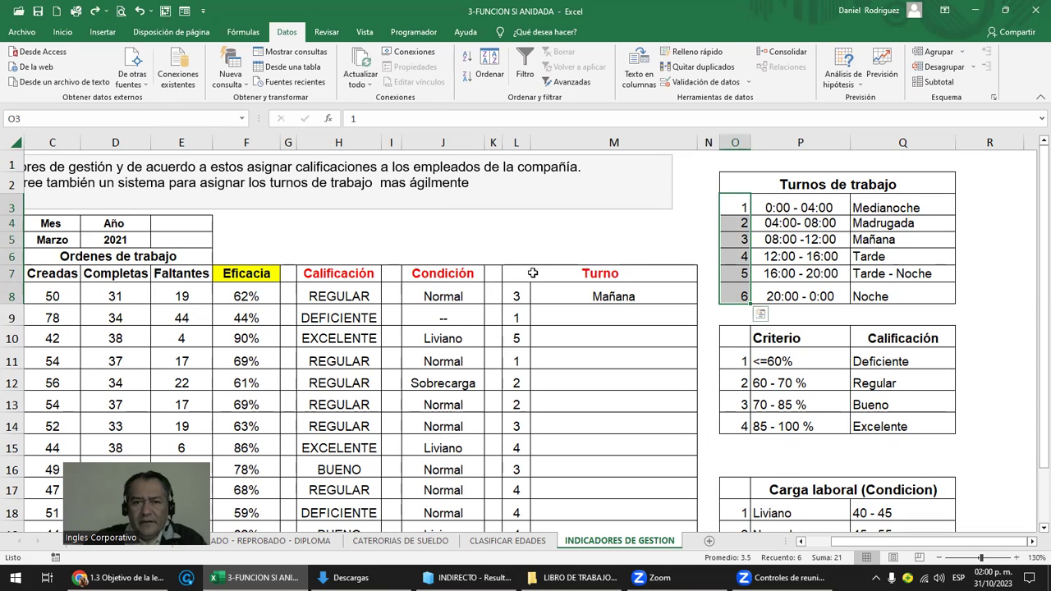
mouse_move(516, 294)
mouse_down()
mouse_move(515, 386)
mouse_move(616, 518)
mouse_up()
click(803, 212)
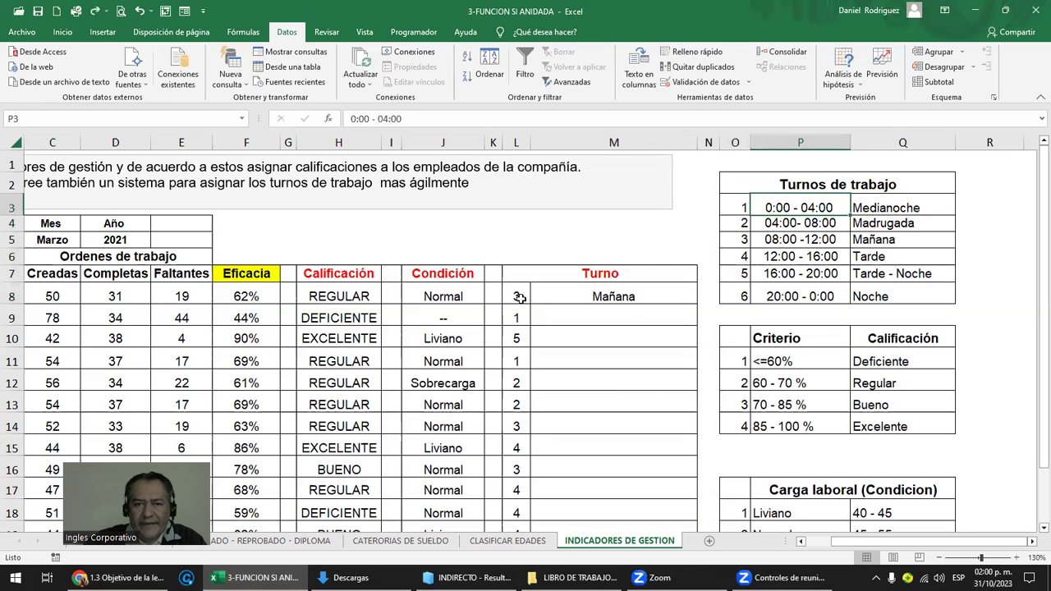
click(518, 317)
key(Up)
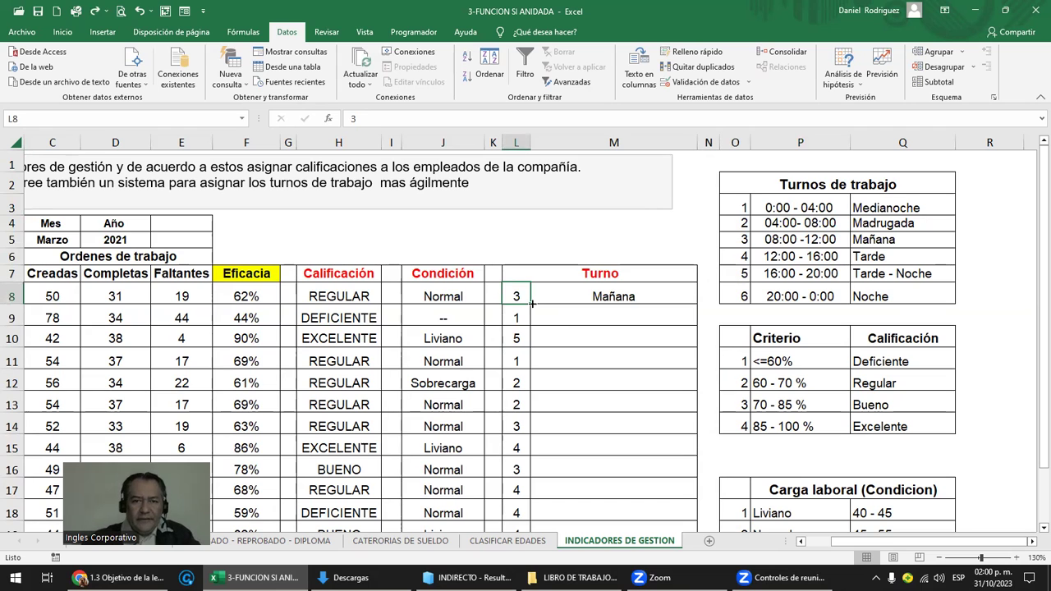
mouse_move(516, 295)
mouse_down()
mouse_move(512, 530)
mouse_move(516, 497)
mouse_up()
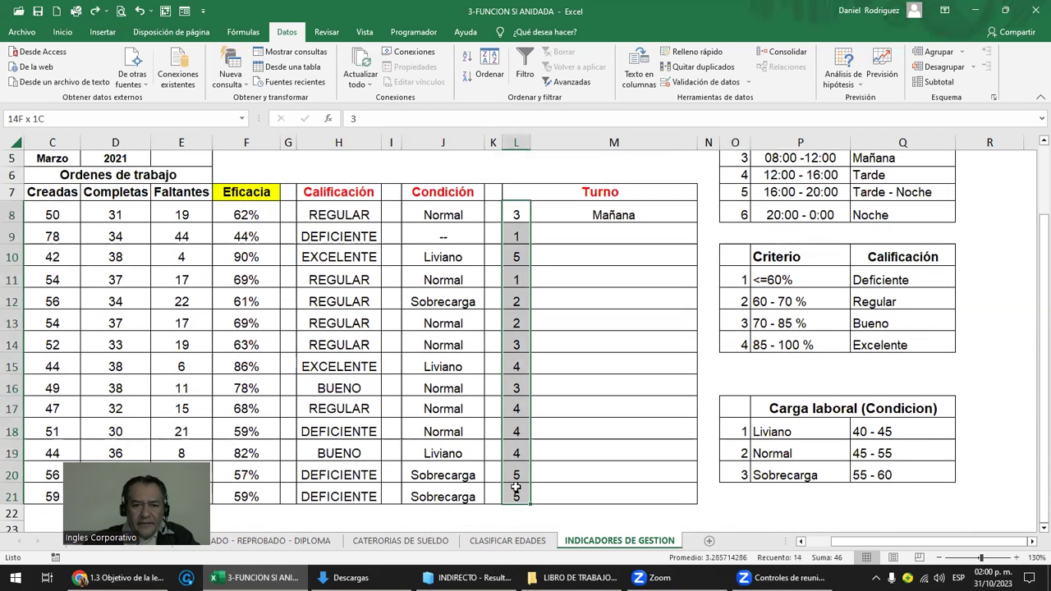
Give L8:L21 a yellow fill colour
click(62, 32)
click(214, 77)
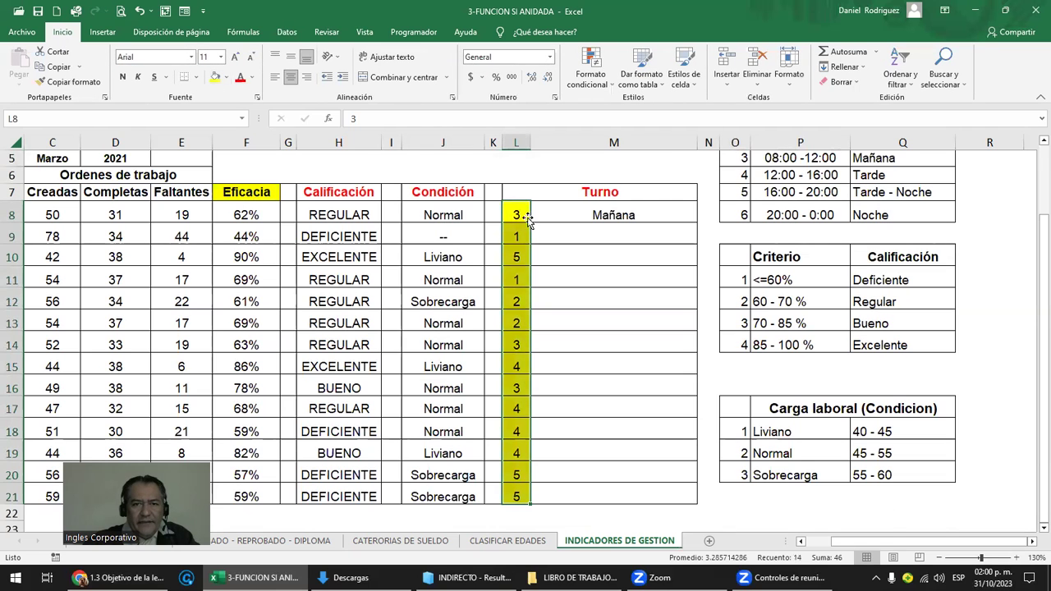
click(608, 216)
scroll(608, 216, up, 2)
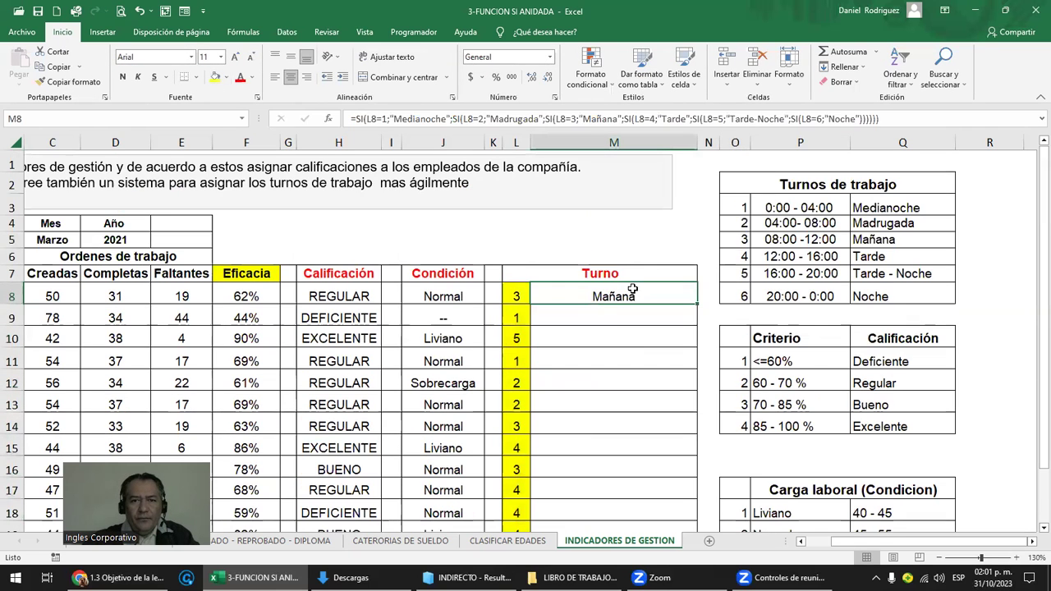
Clear M8's old Turno formula and start a new =SI(L8= condition
double_click(615, 296)
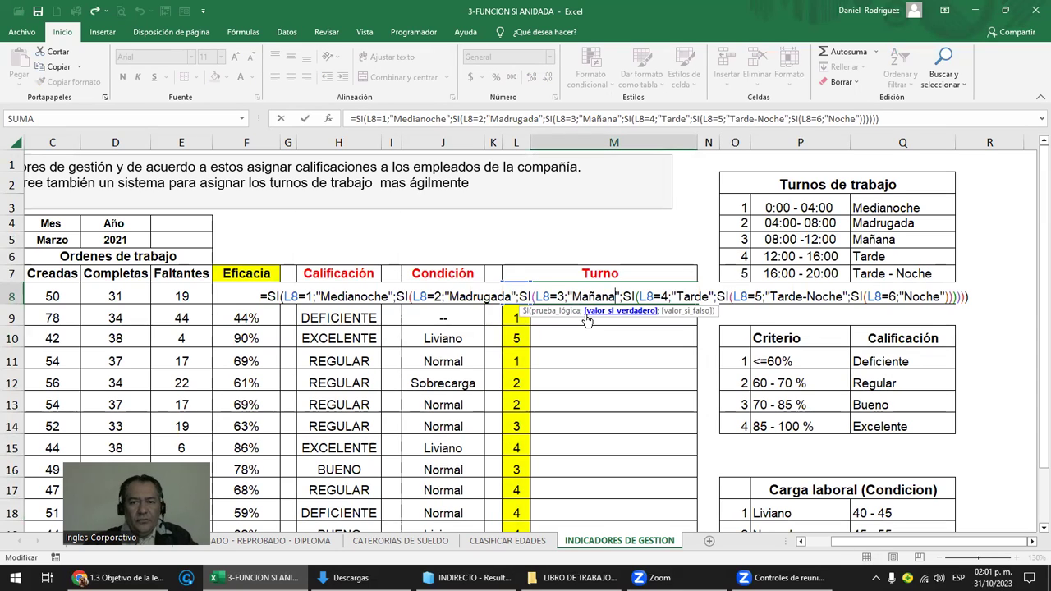
key(Return)
key(ctrl+z)
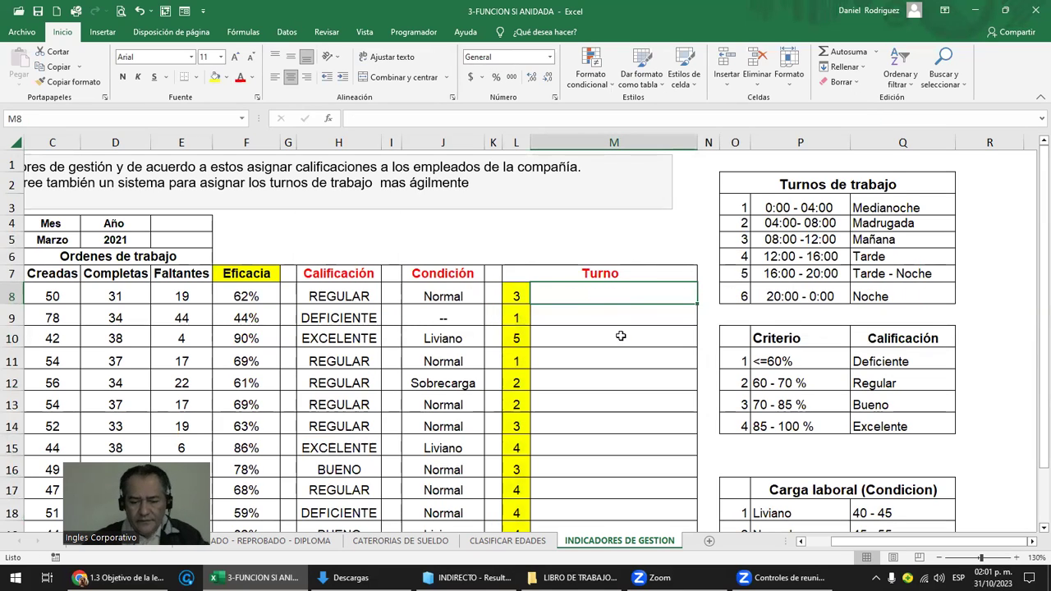
text(=S)
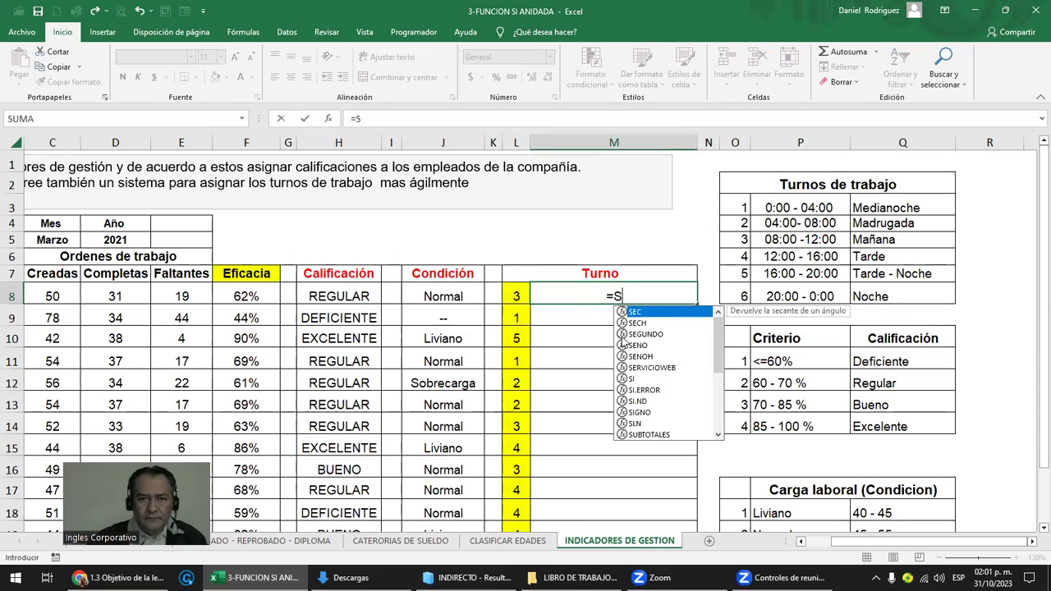
text(I()
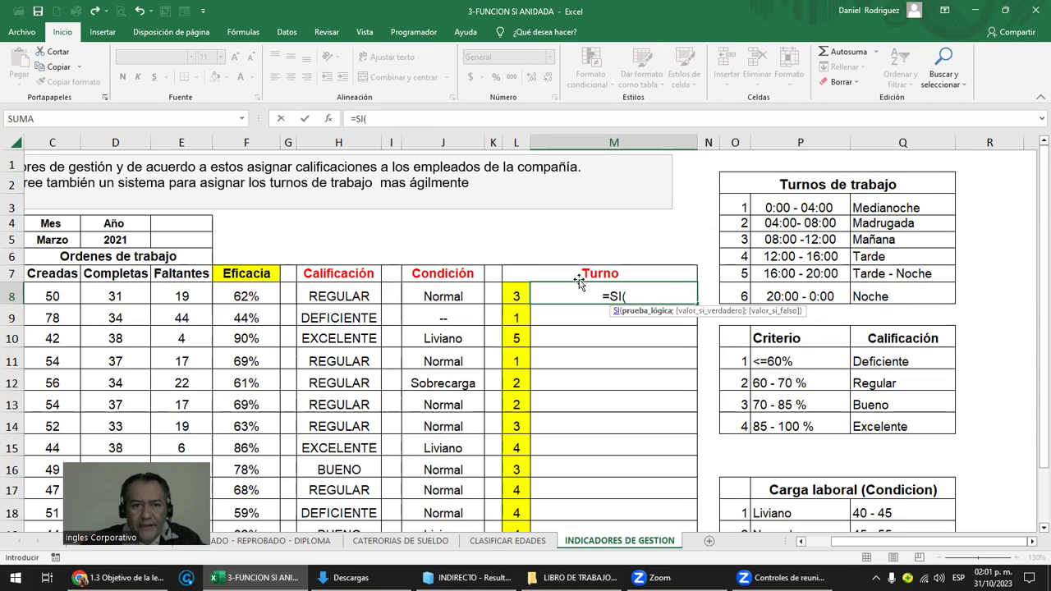
click(516, 296)
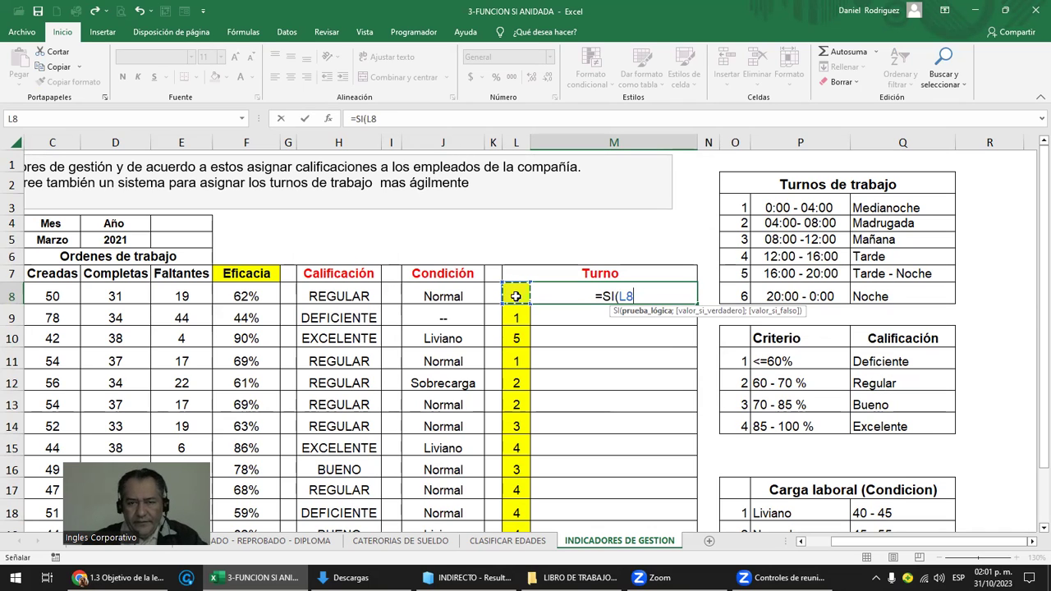
text(=)
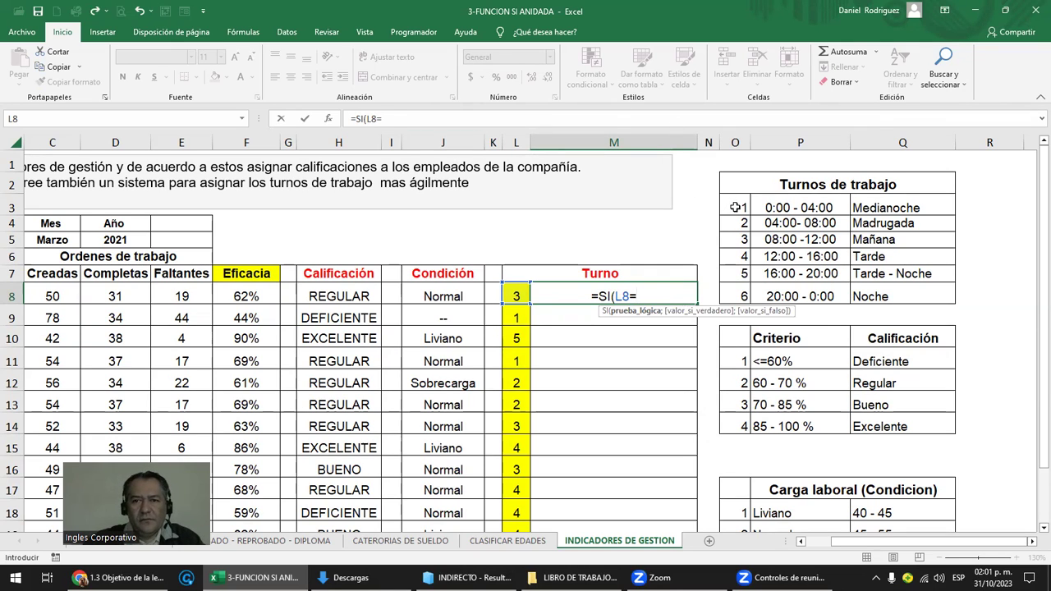
Compare L8 against the absolute shift number $O$3, removing stray range references
click(736, 208)
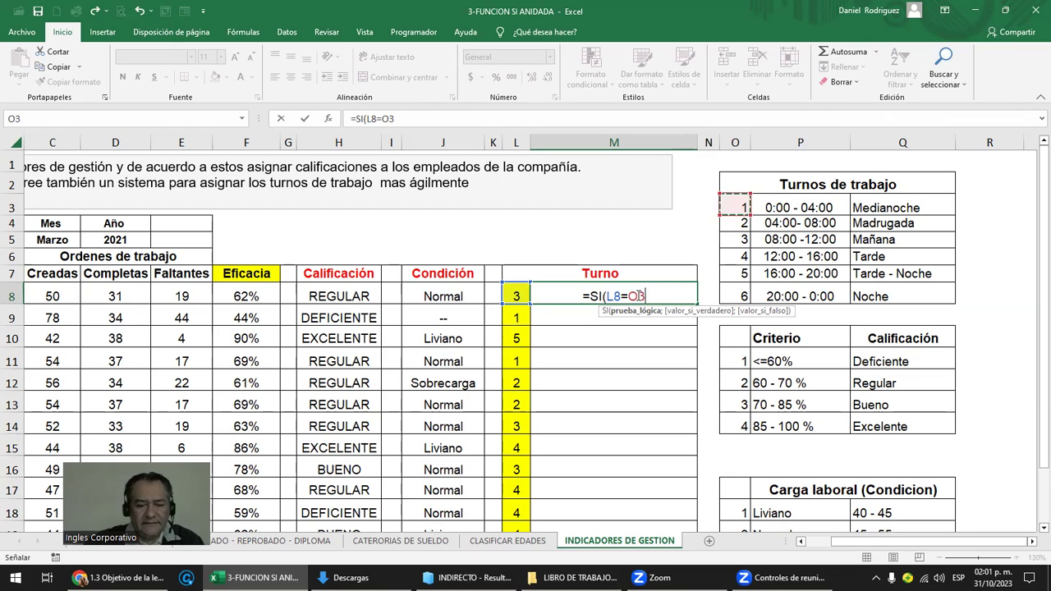
key(F4)
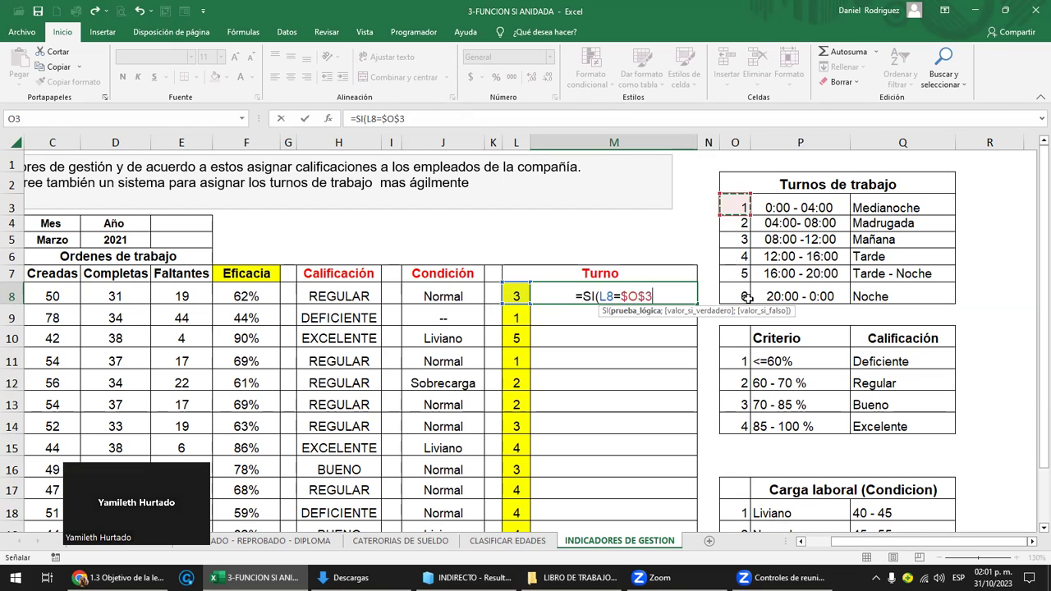
key(F8)
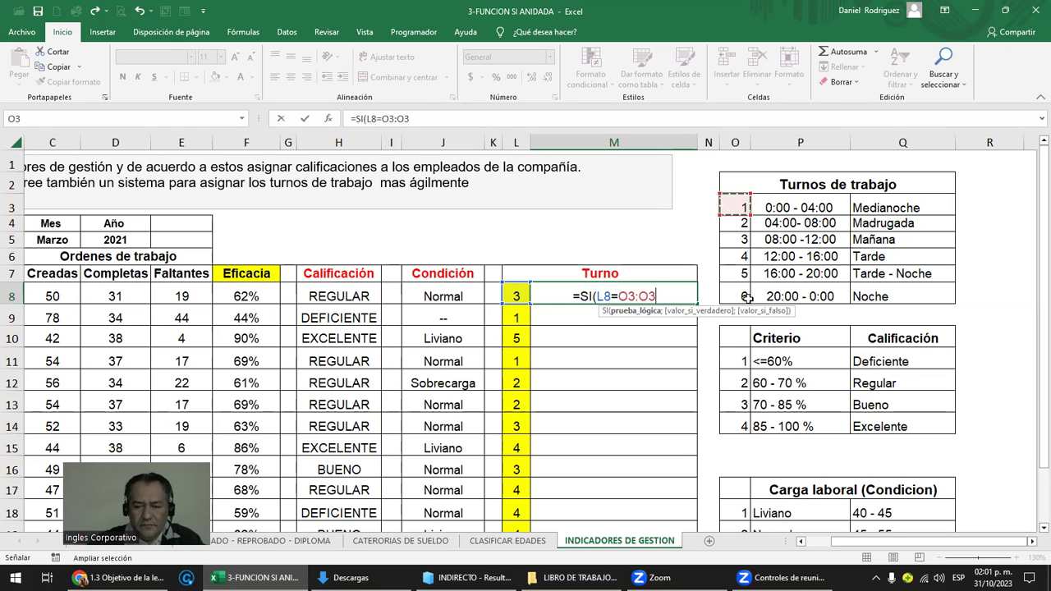
key(BackSpace)
key(BackSpace)
key(BackSpace)
key(BackSpace)
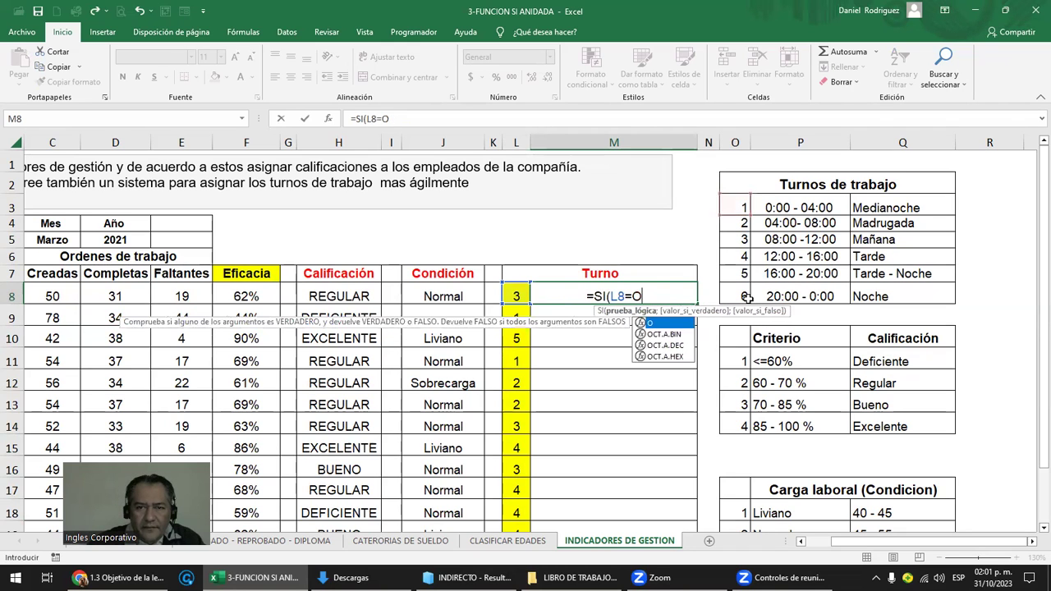
key(BackSpace)
click(737, 201)
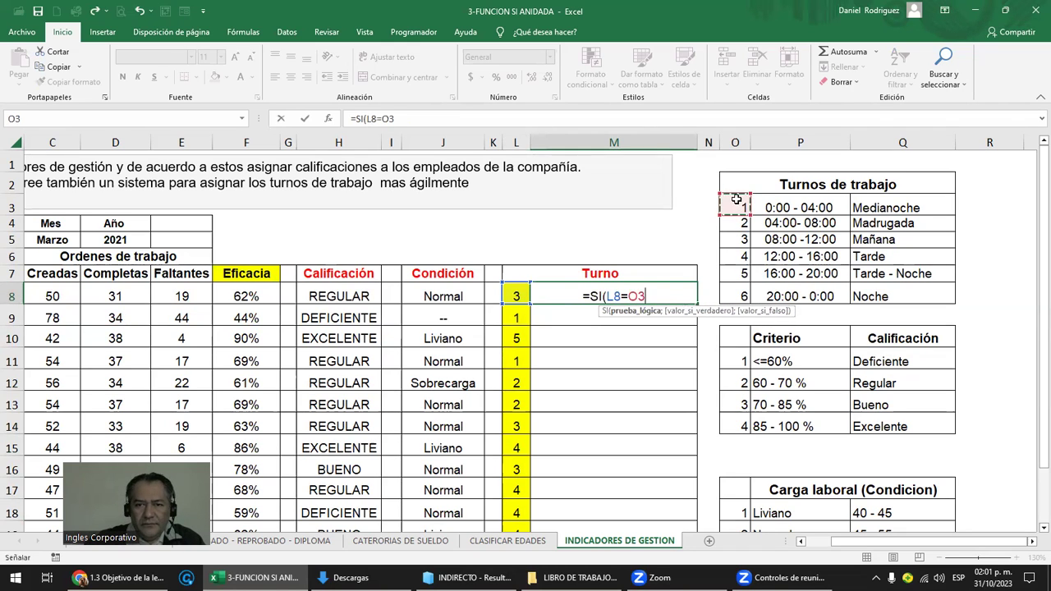
key(F4)
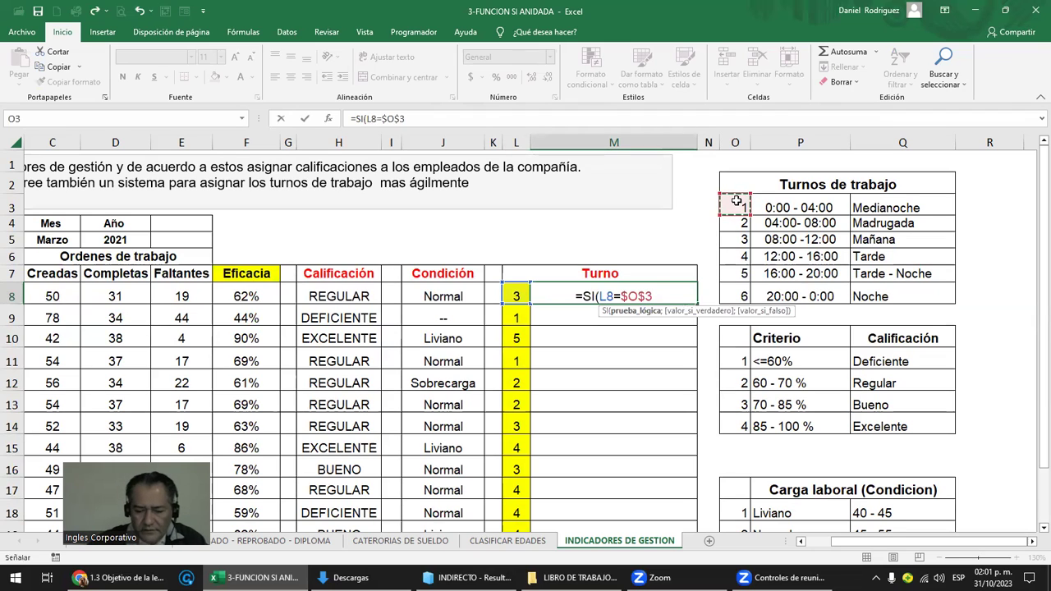
key(F8)
key(BackSpace)
key(BackSpace)
key(BackSpace)
key(BackSpace)
key(BackSpace)
click(737, 205)
key(F4)
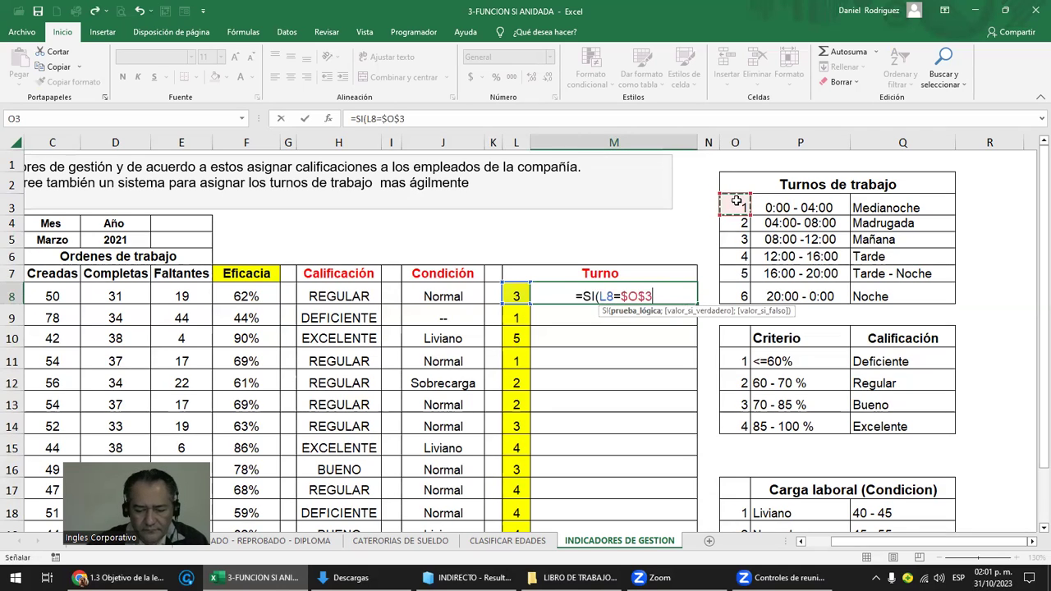
Use the absolute Medianoche cell $Q$3 as the true result
text(;)
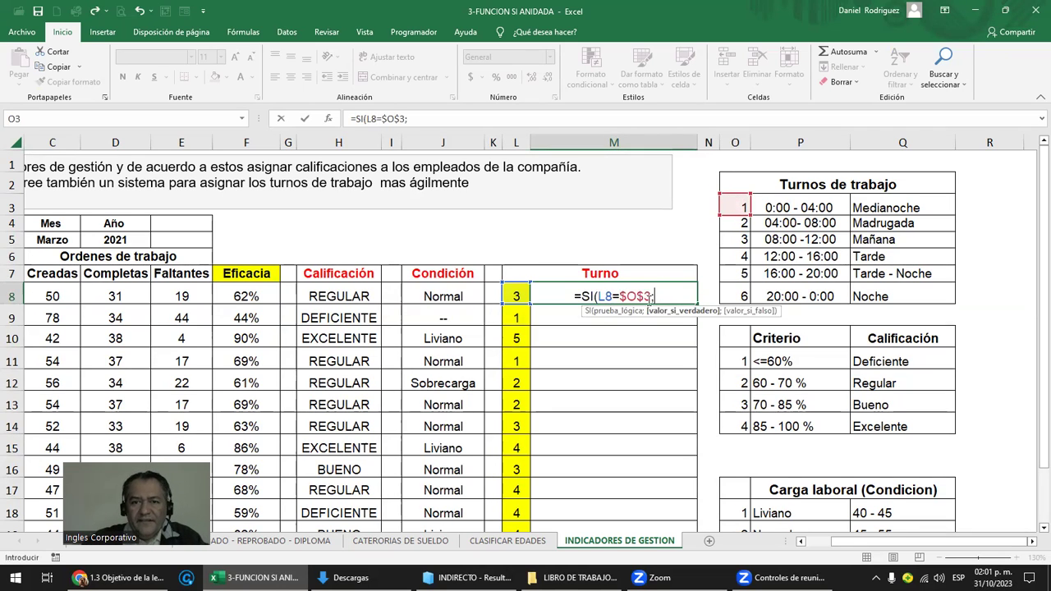
click(898, 207)
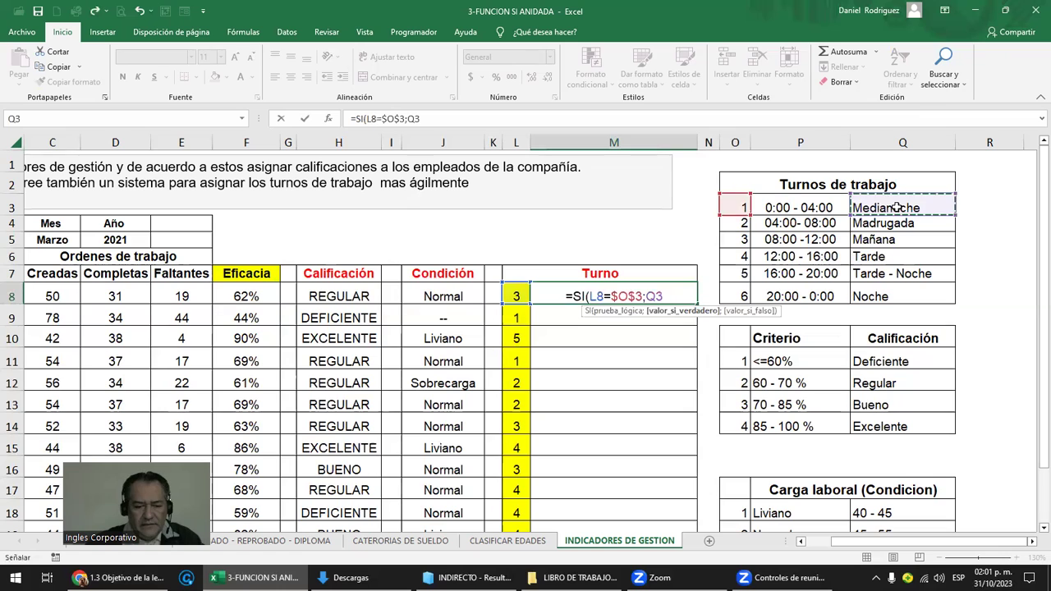
key(F4)
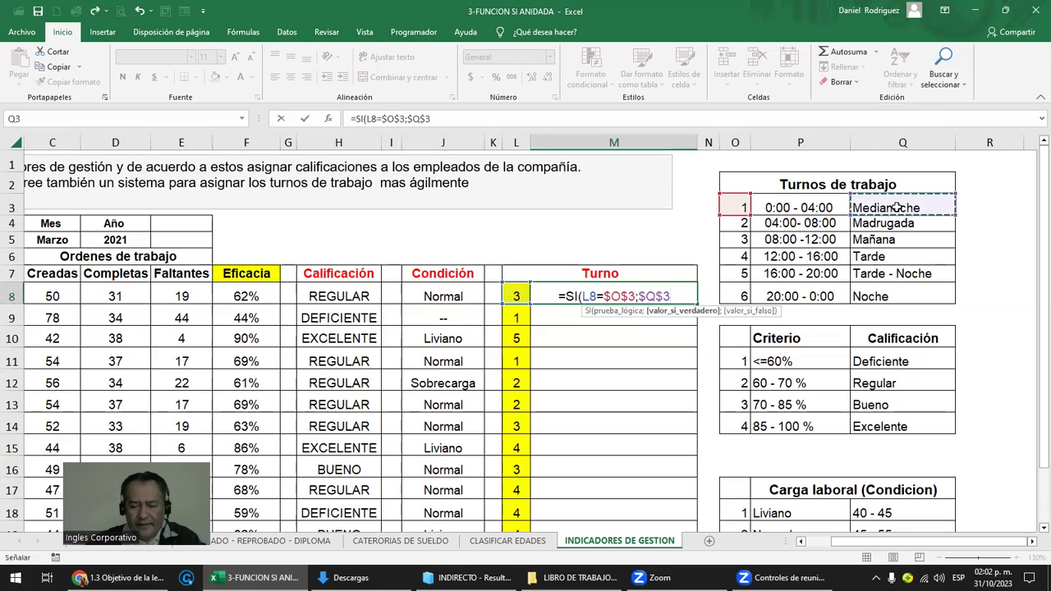
key(F8)
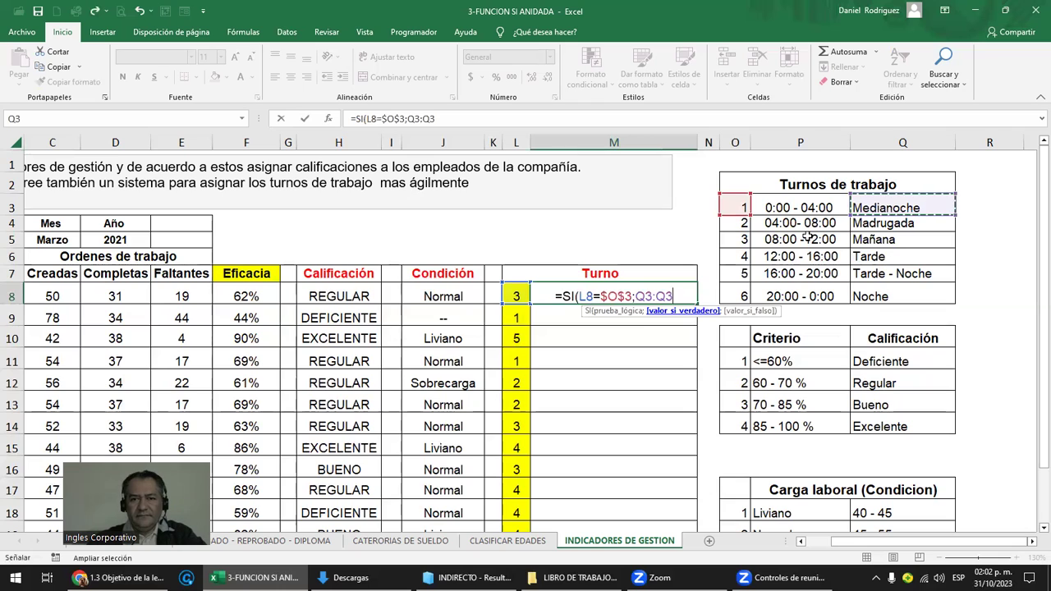
click(673, 296)
Rewrite the first test as L8=1 returning the absolute Medianoche cell $Q$3
key(BackSpace)
key(BackSpace)
key(BackSpace)
key(BackSpace)
key(BackSpace)
key(BackSpace)
key(BackSpace)
key(BackSpace)
key(BackSpace)
key(BackSpace)
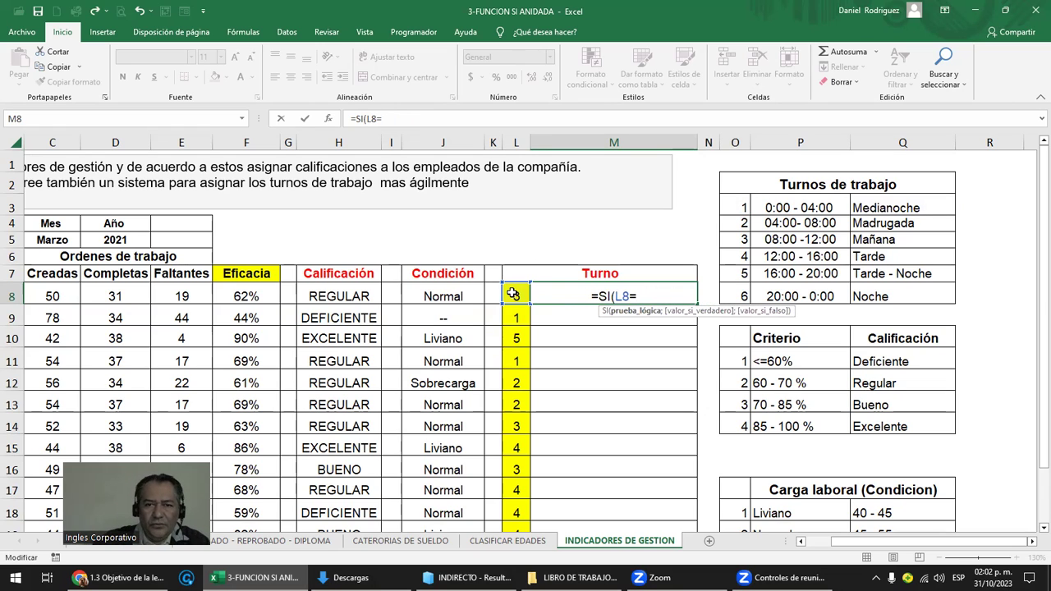
text(1)
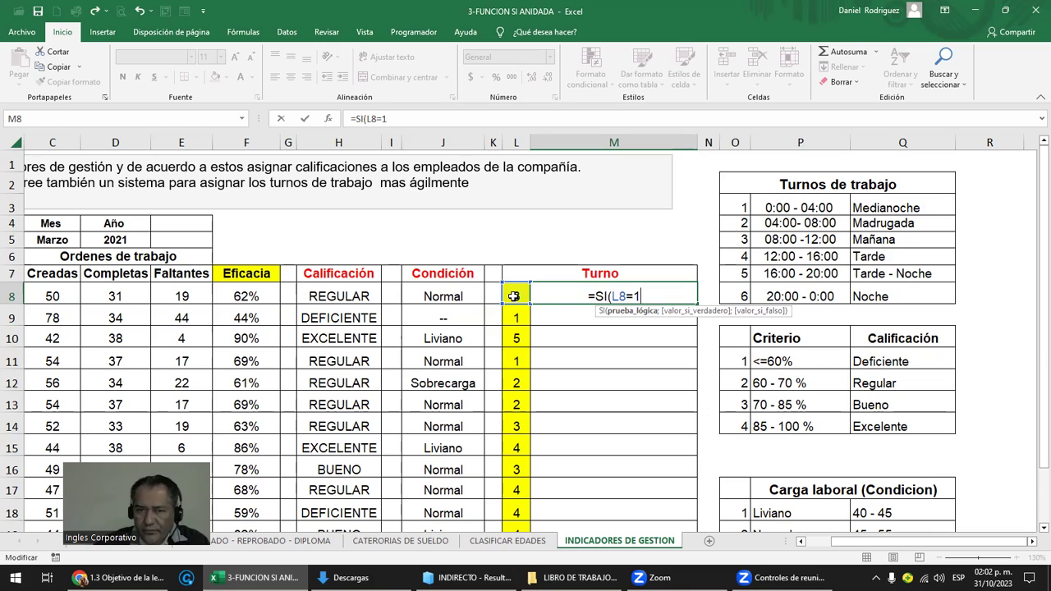
text(;)
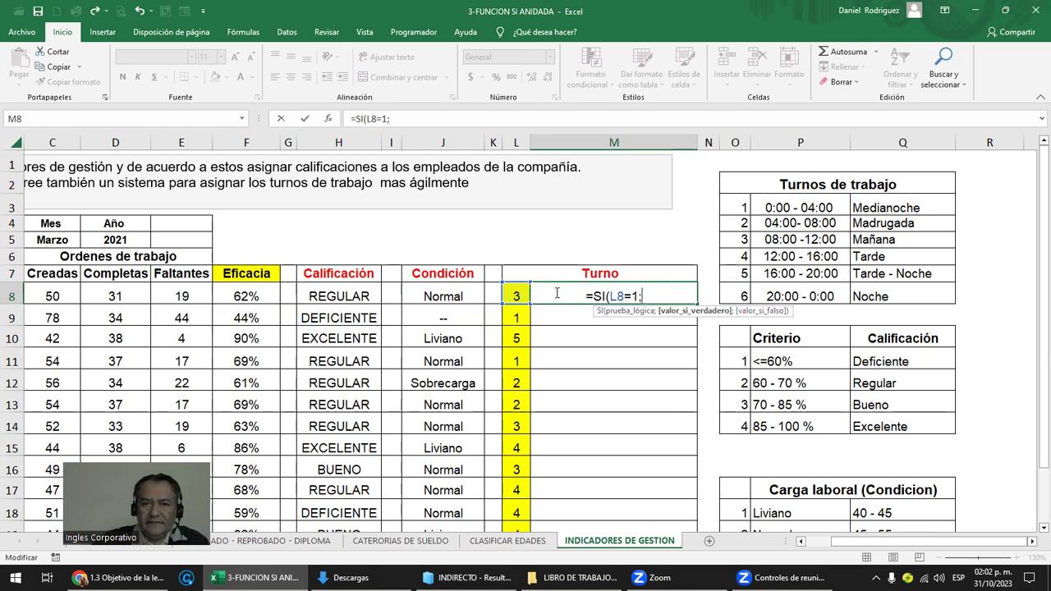
click(897, 210)
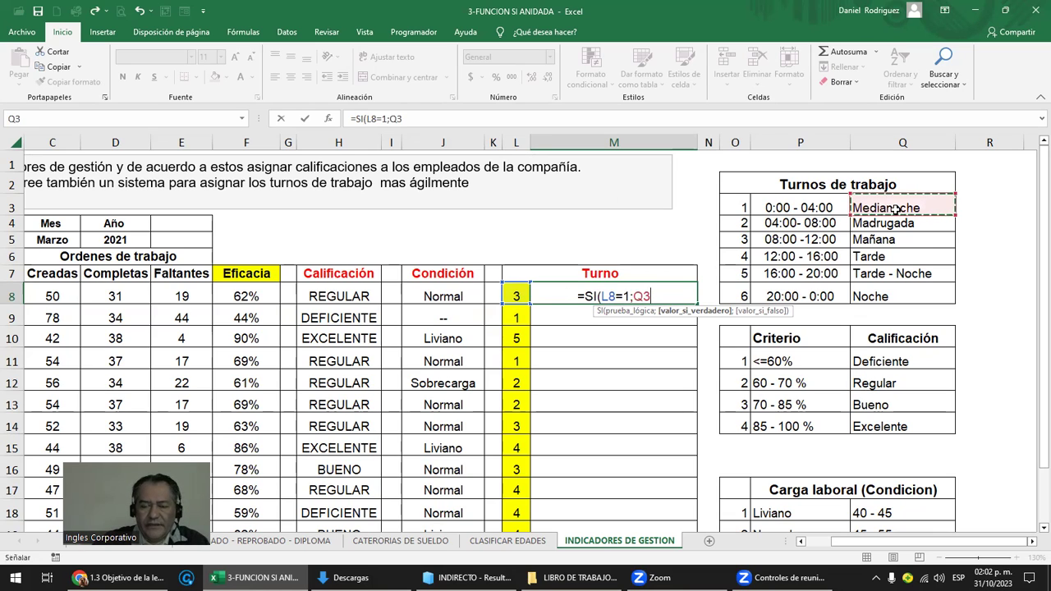
key(F4)
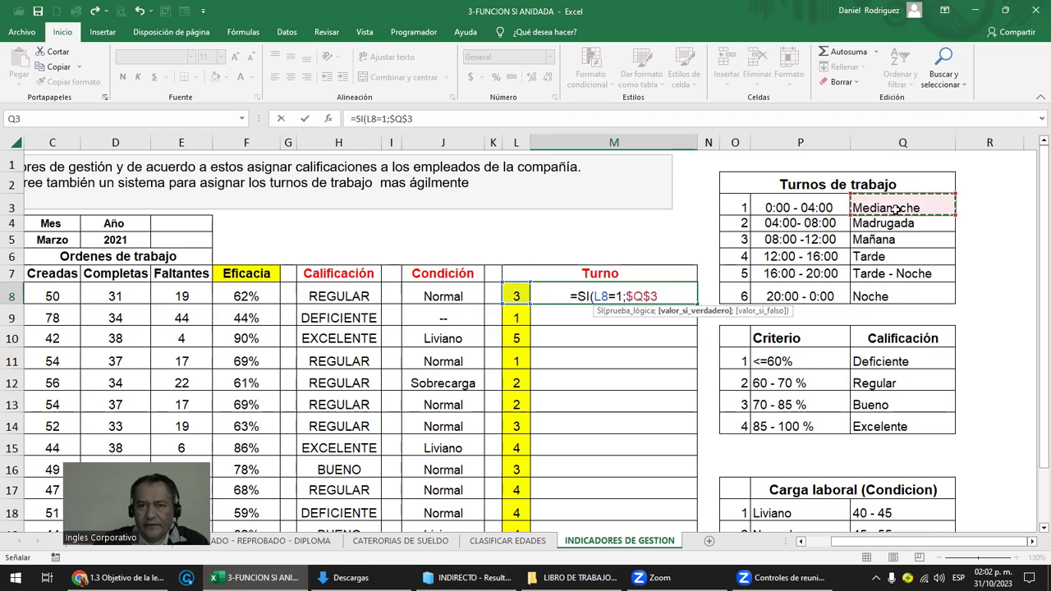
Add the L8=2 test returning Madrugada from $Q$4, then begin a third SI(L8=
text(;)
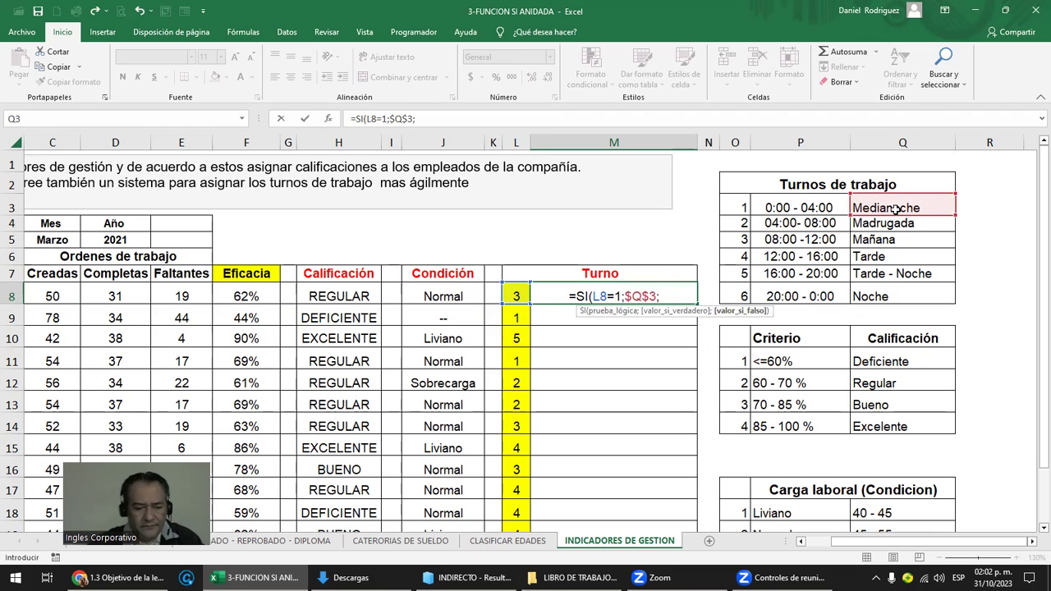
text(SI)
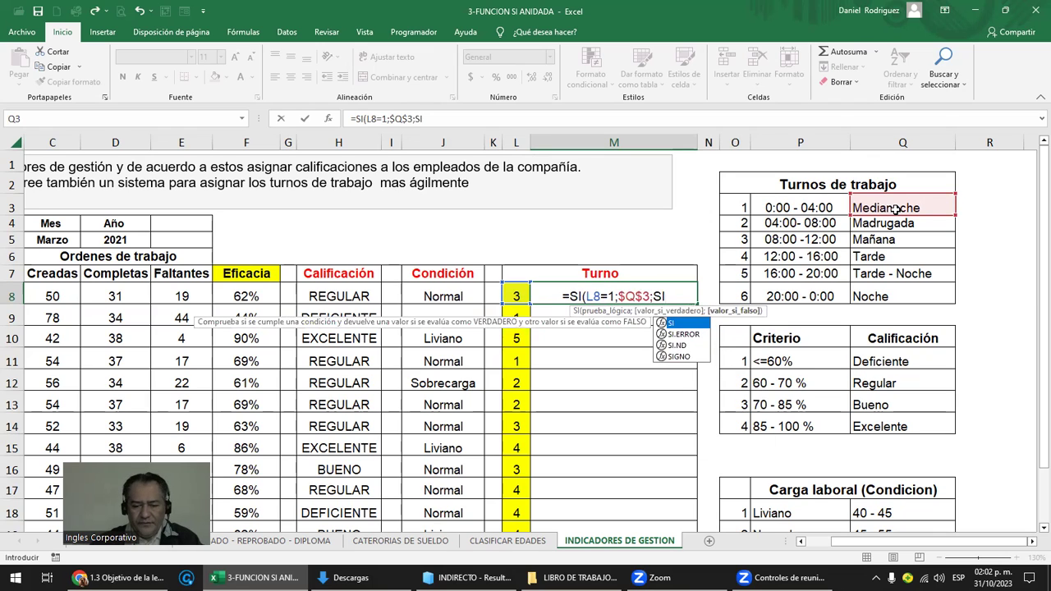
text((L8)
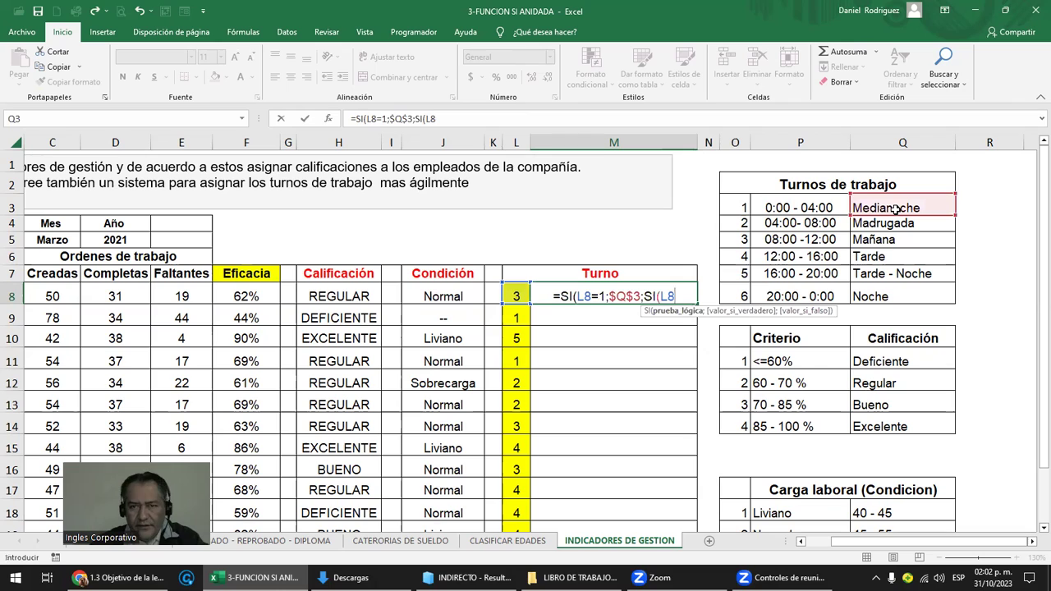
text(=)
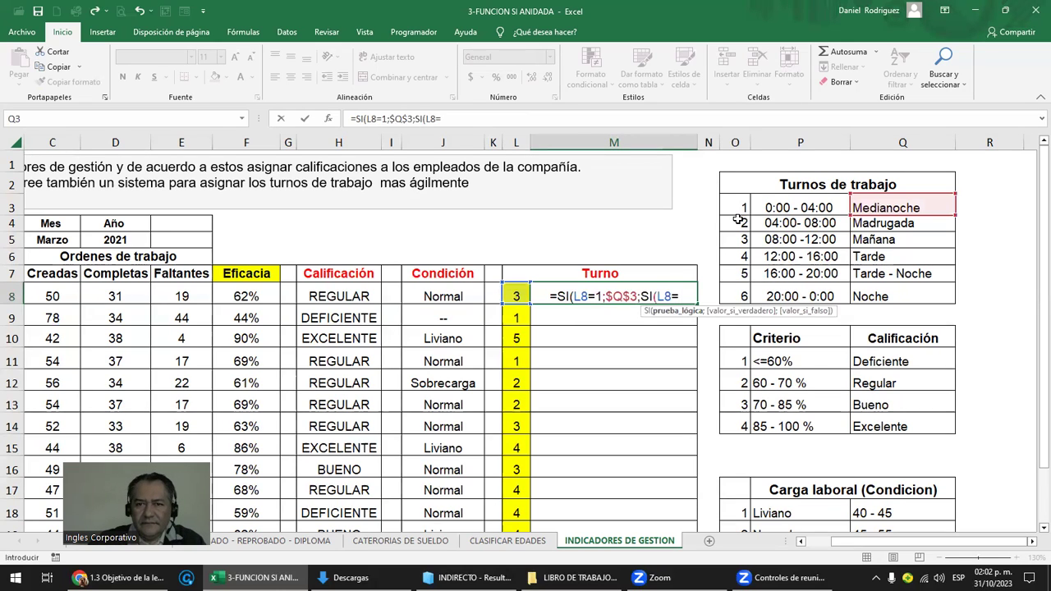
text(2)
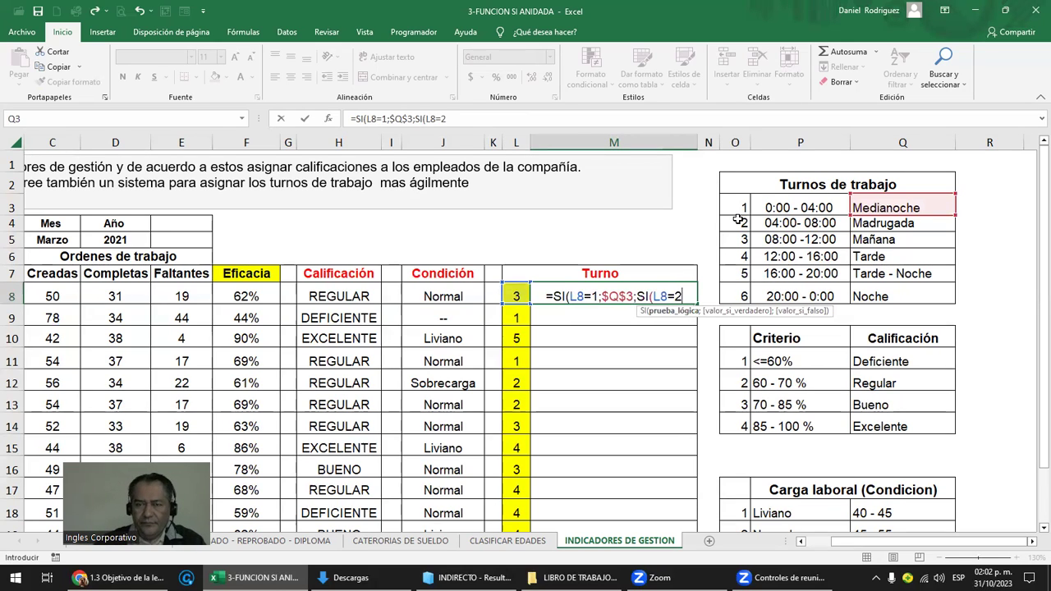
text(;)
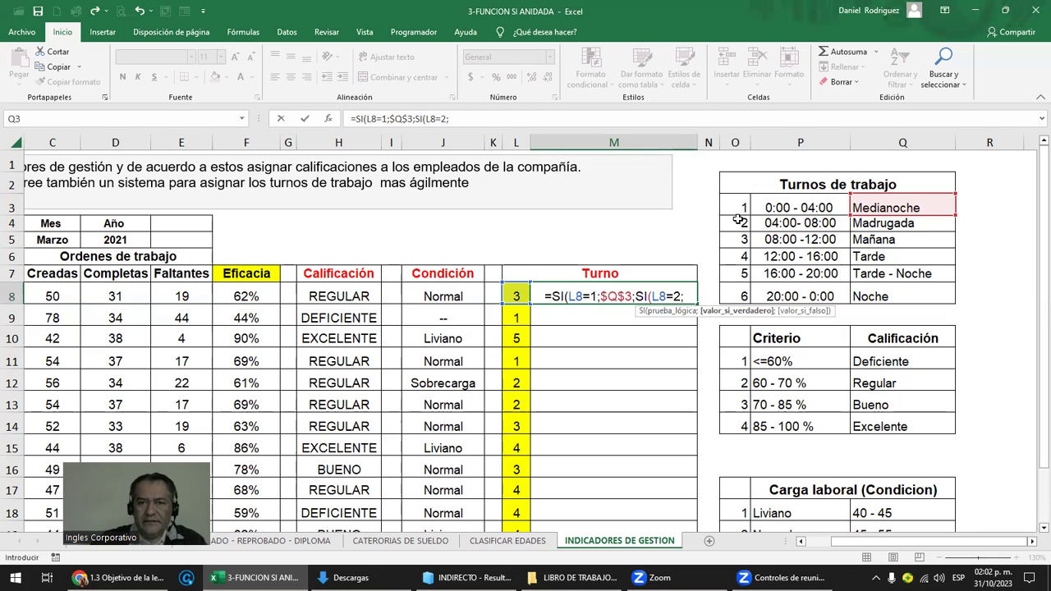
click(891, 228)
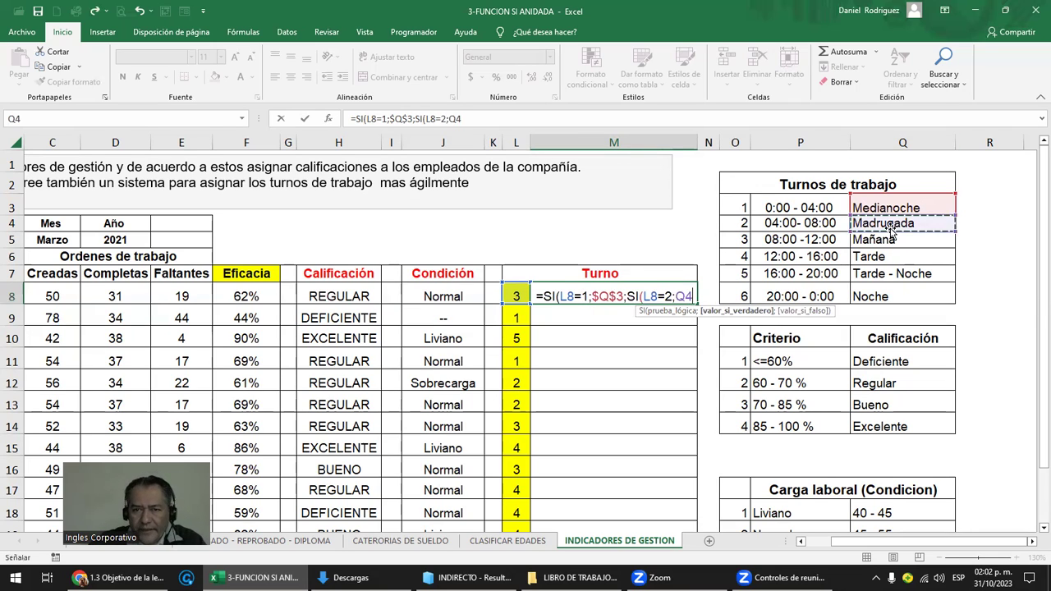
key(F4)
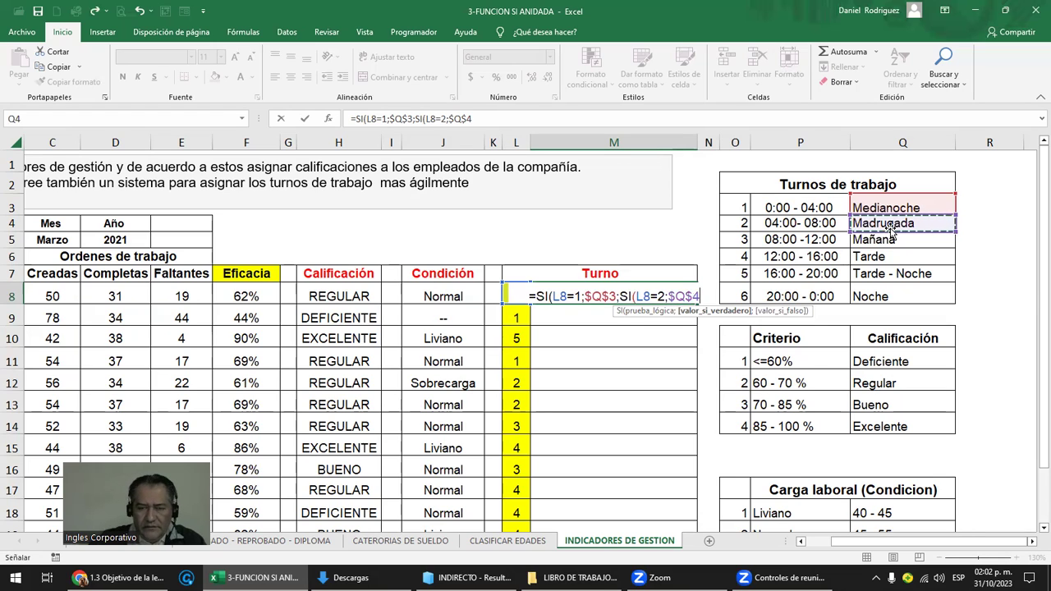
text(;S)
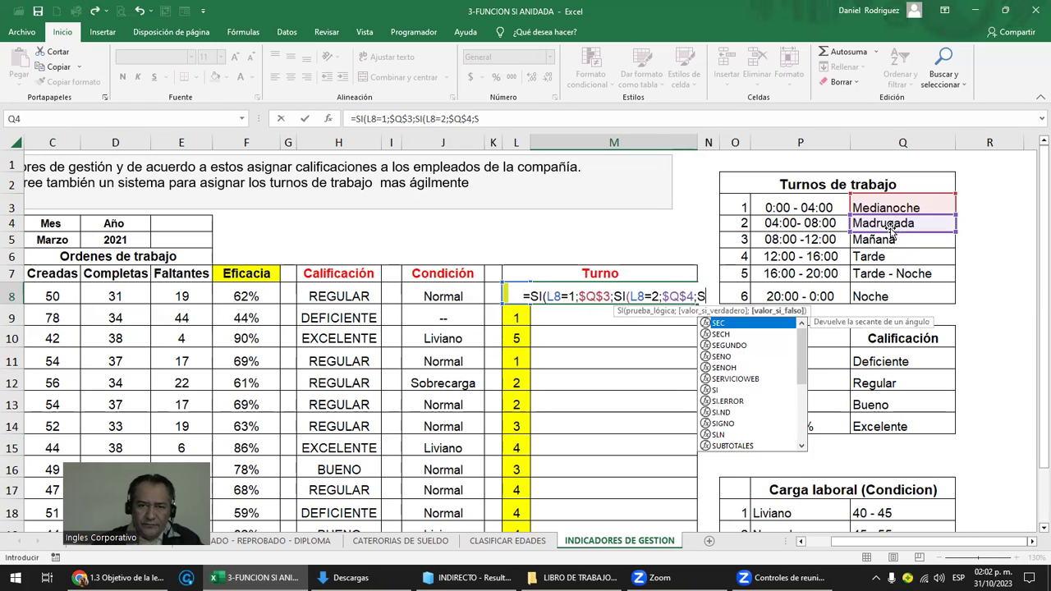
text(I()
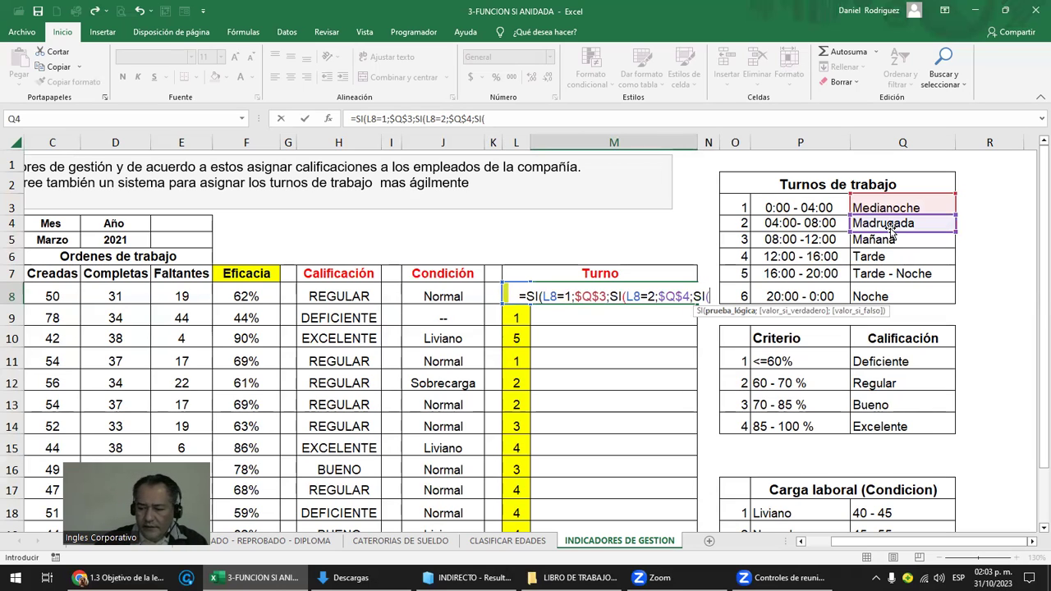
text(L8)
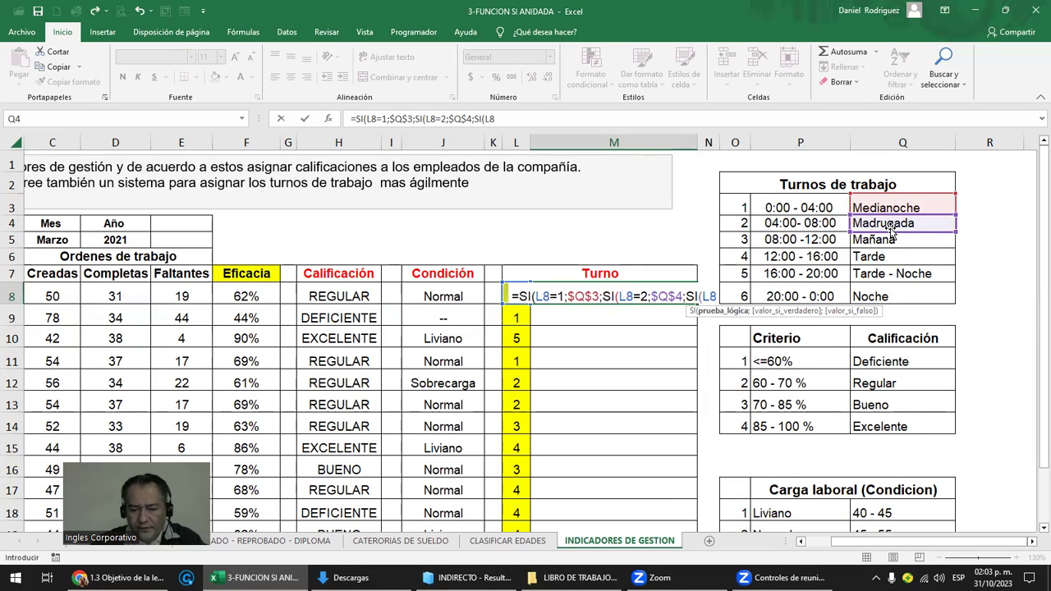
text(=)
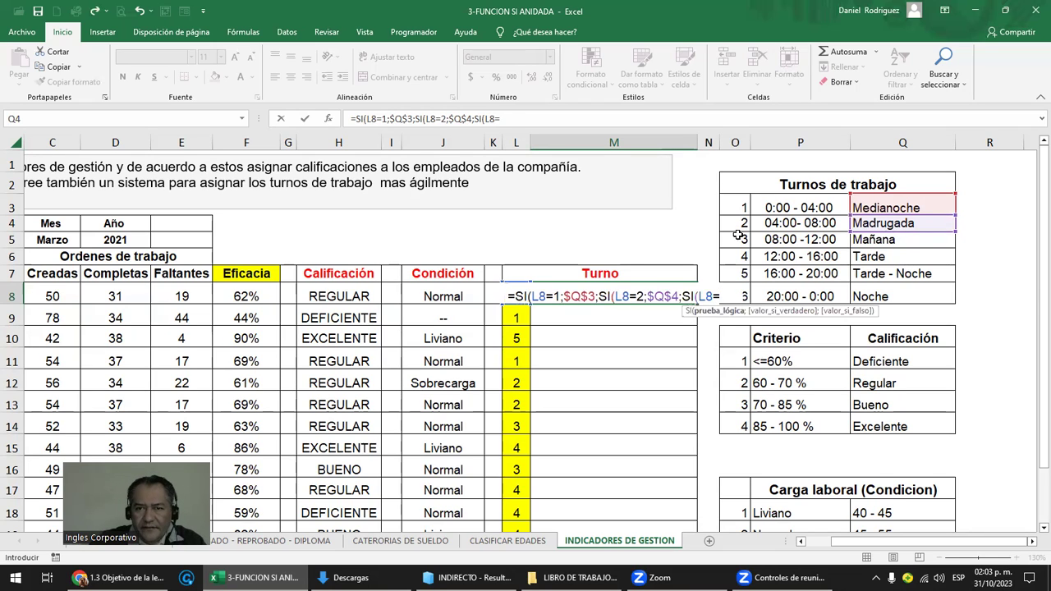
Add tests for shift 3 returning Mañana and shift 4 returning Tarde, both absolute
click(741, 240)
key(BackSpace)
key(BackSpace)
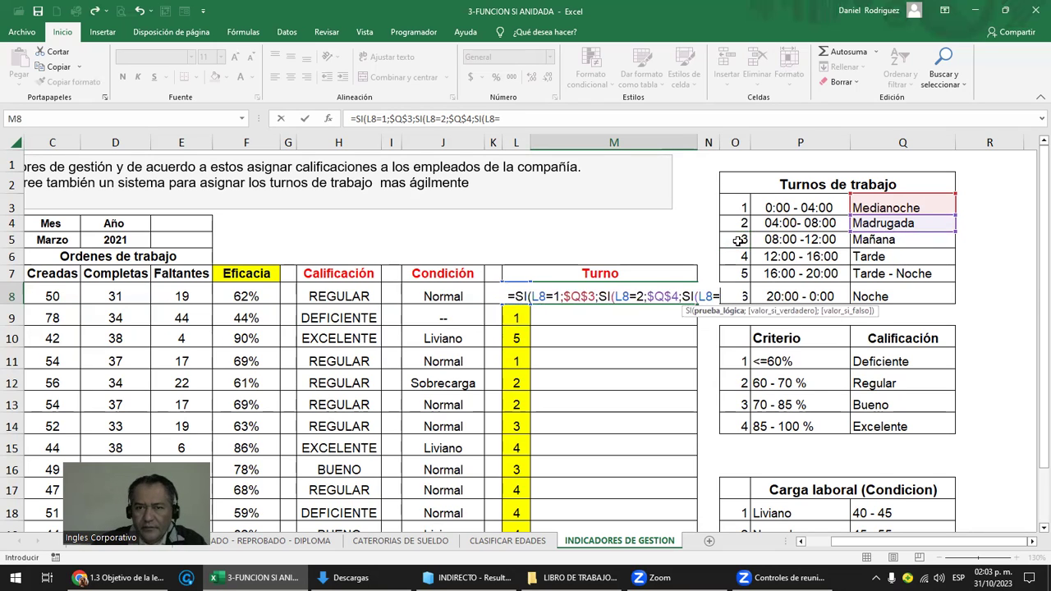
text(3)
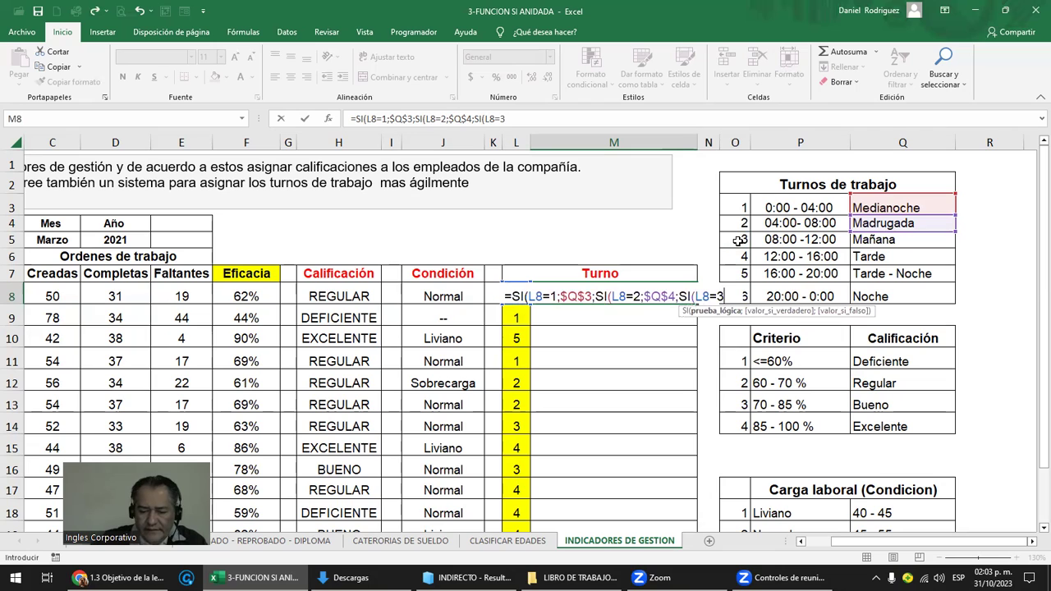
text(;)
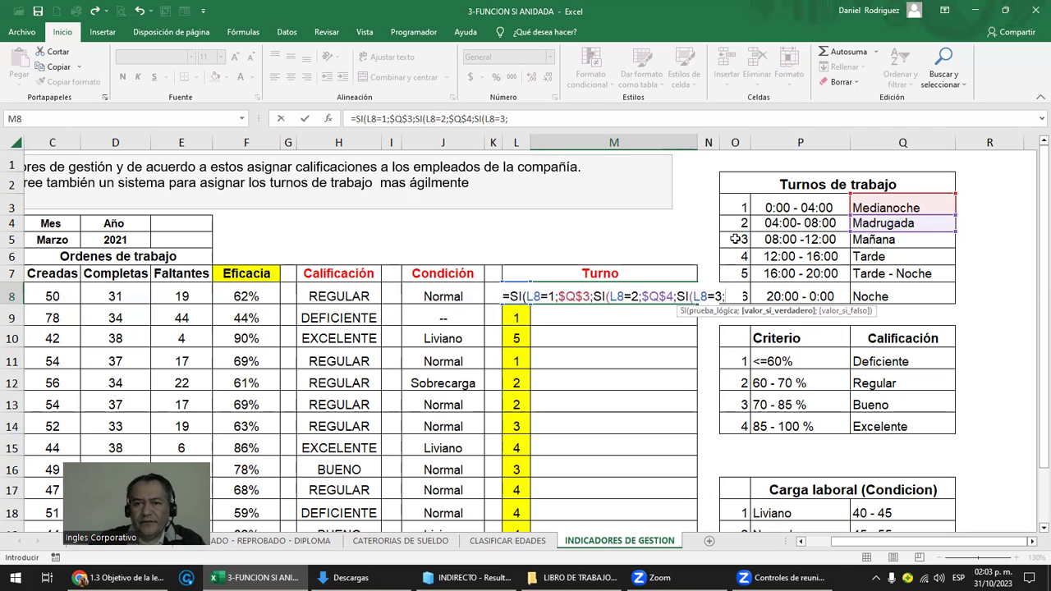
click(886, 240)
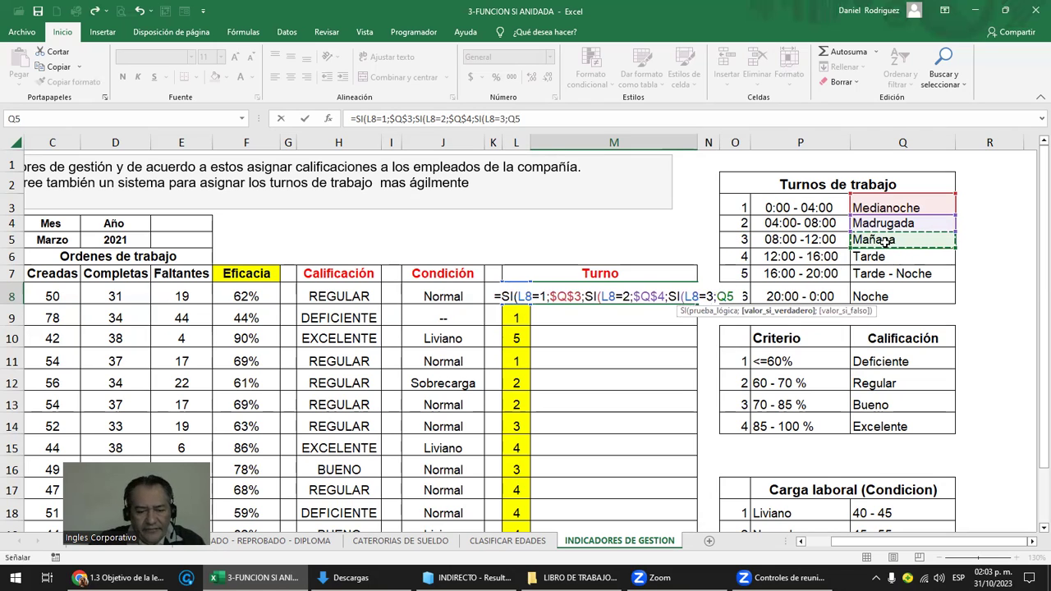
key(F4)
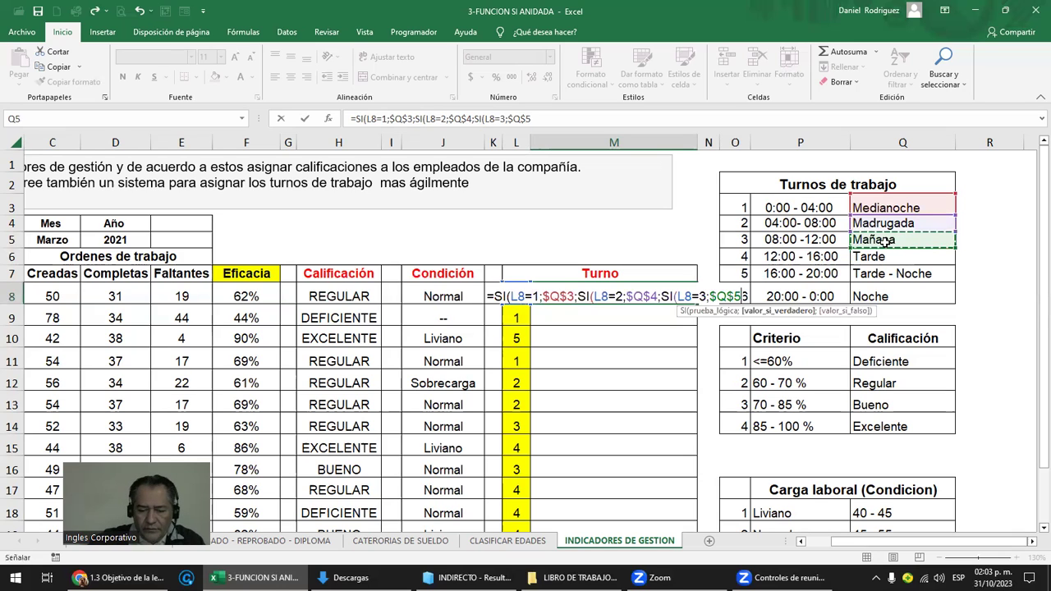
text(;)
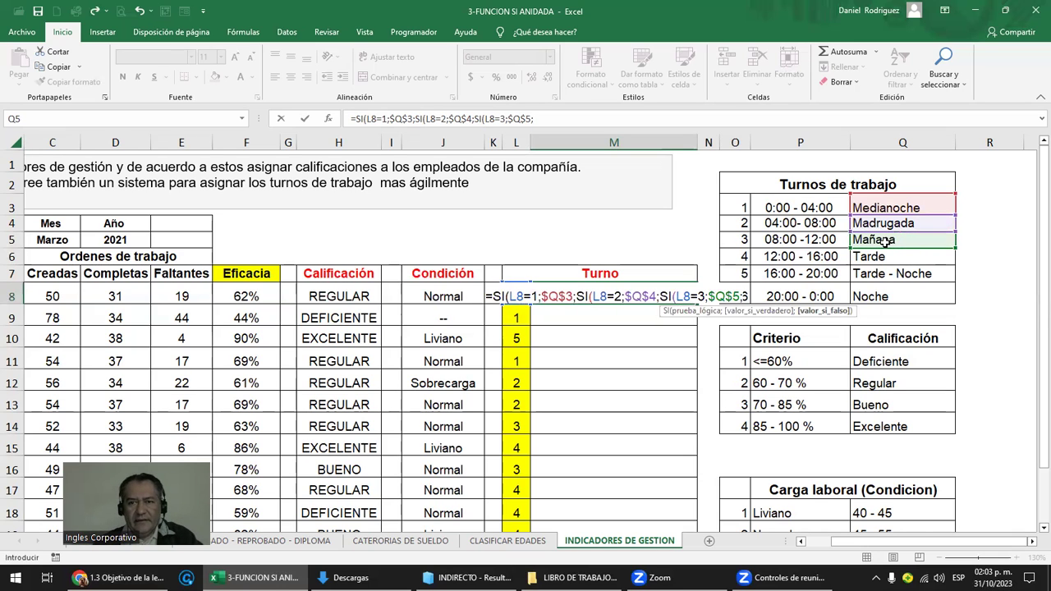
text(SI)
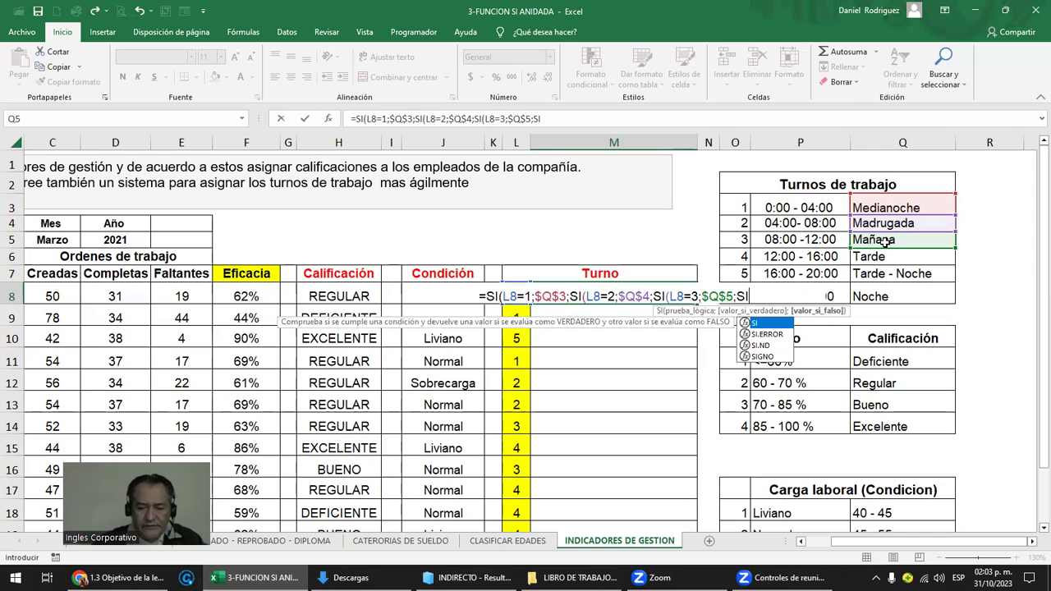
text(()
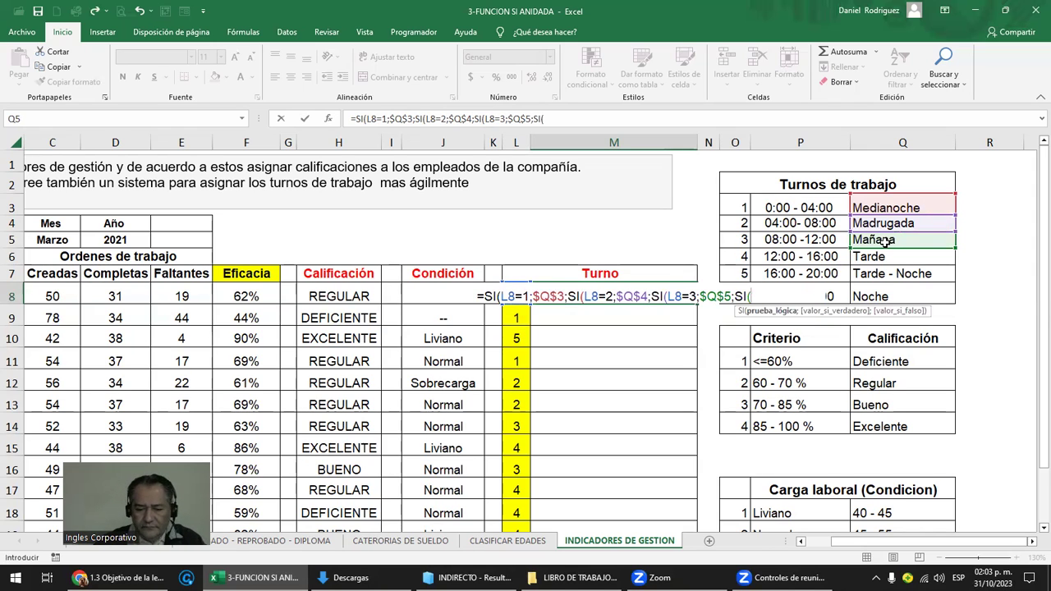
text(L8=)
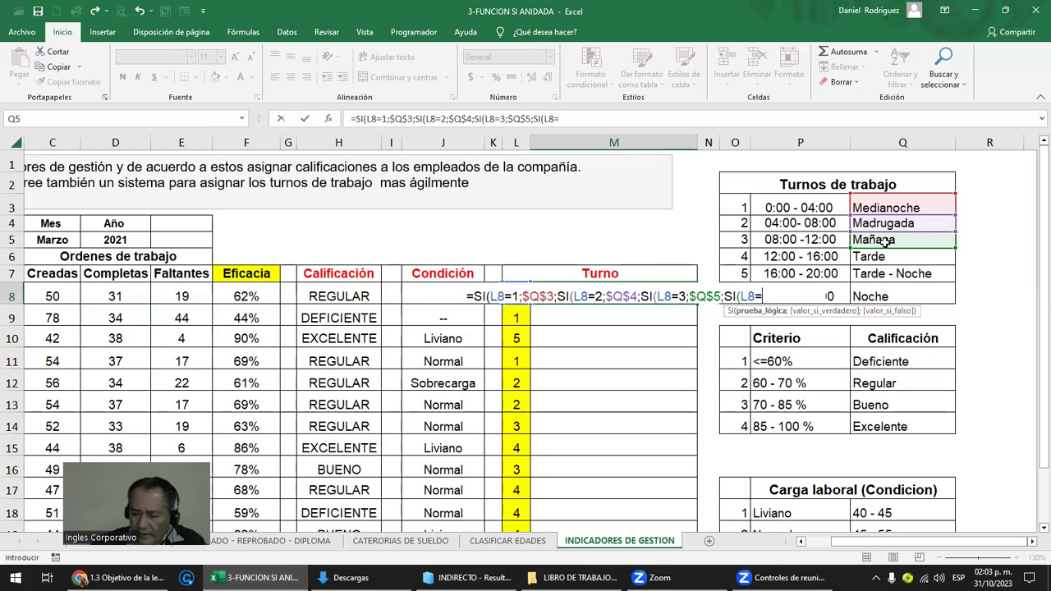
text(4;)
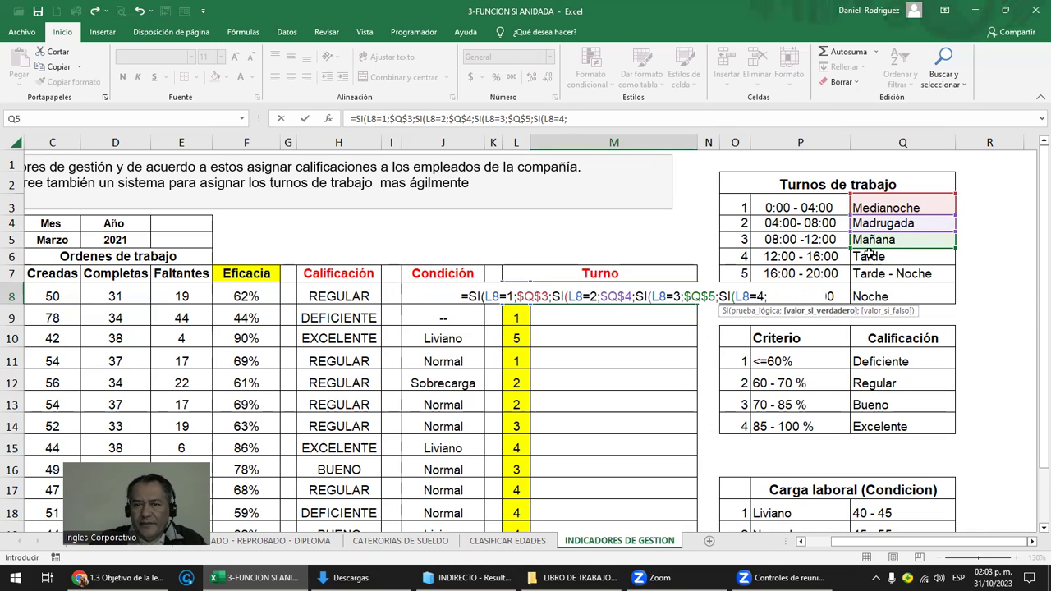
click(866, 255)
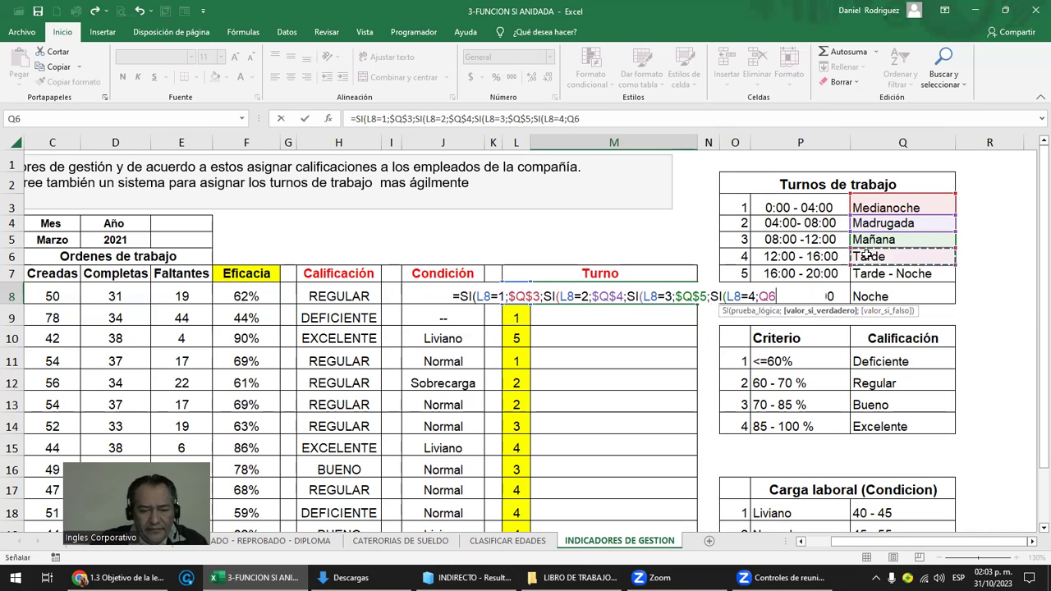
key(F4)
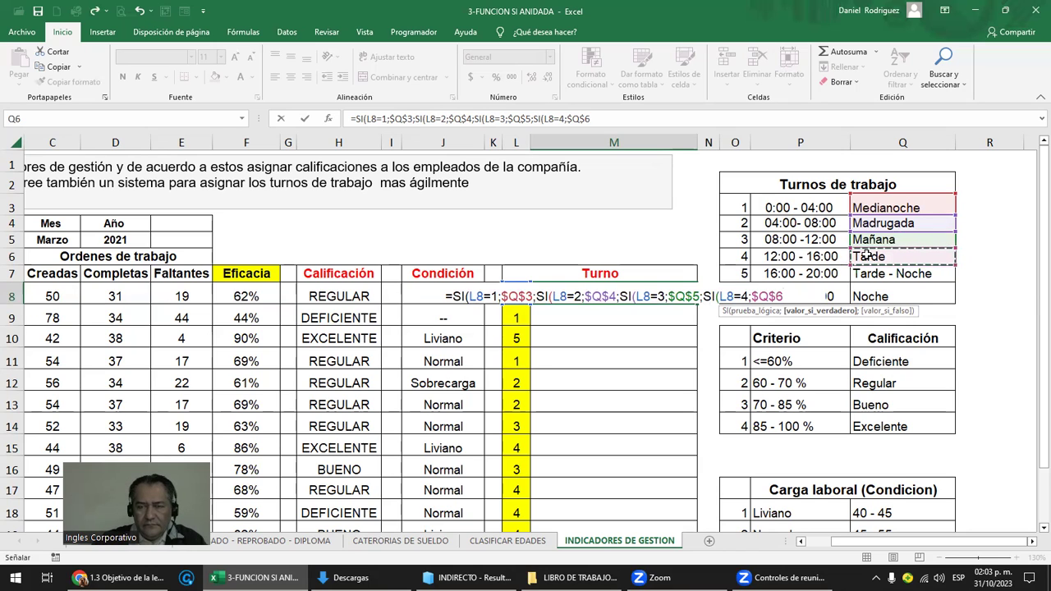
Add shift 5 Tarde - Noche and shift 6 Noche tests, a "--" fallback, and commit M8
text(;)
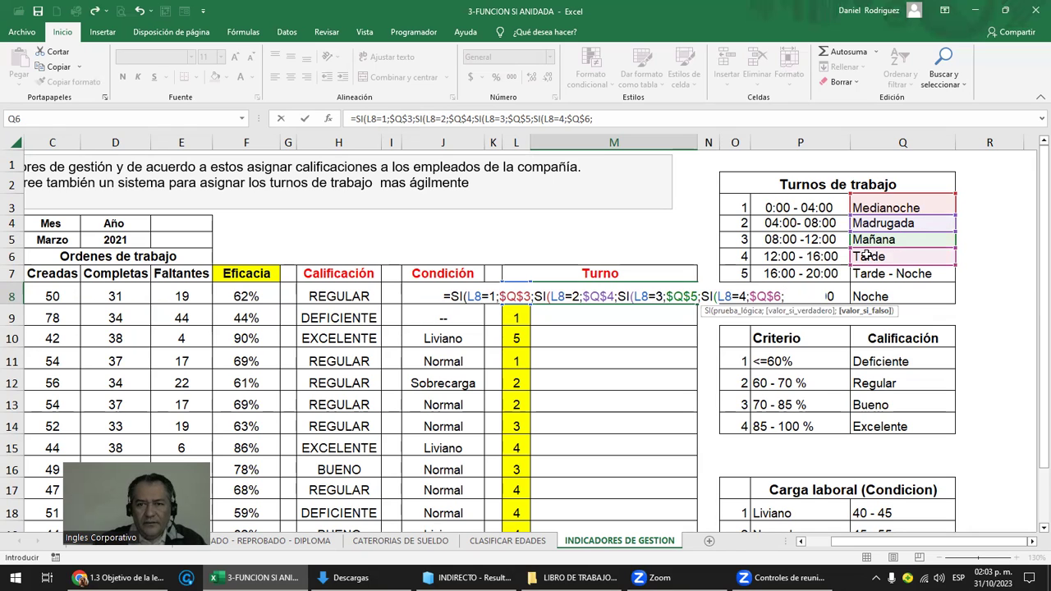
text(SI(L8)
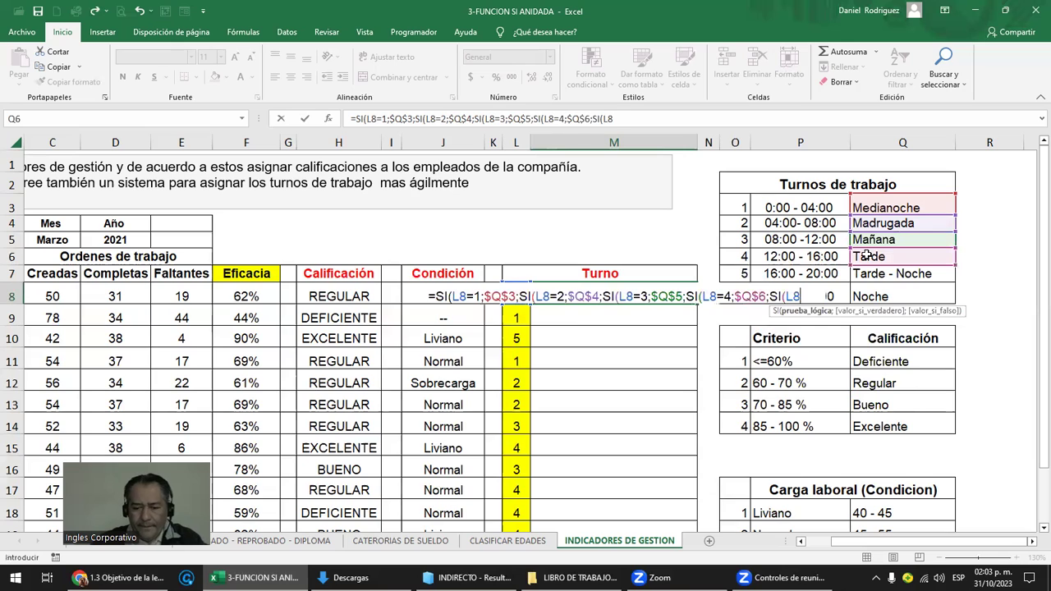
text(=)
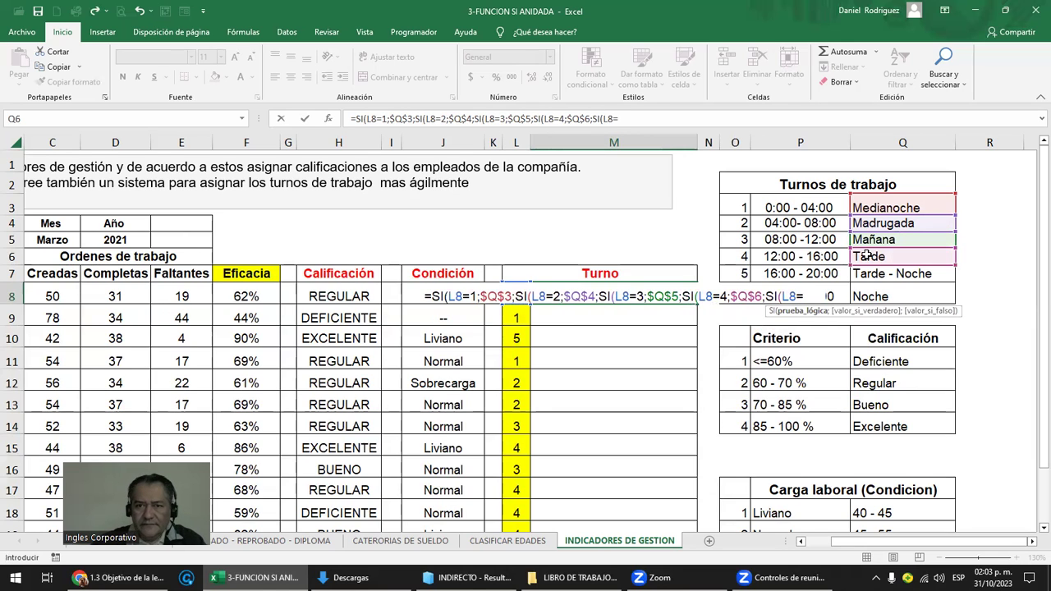
text(5)
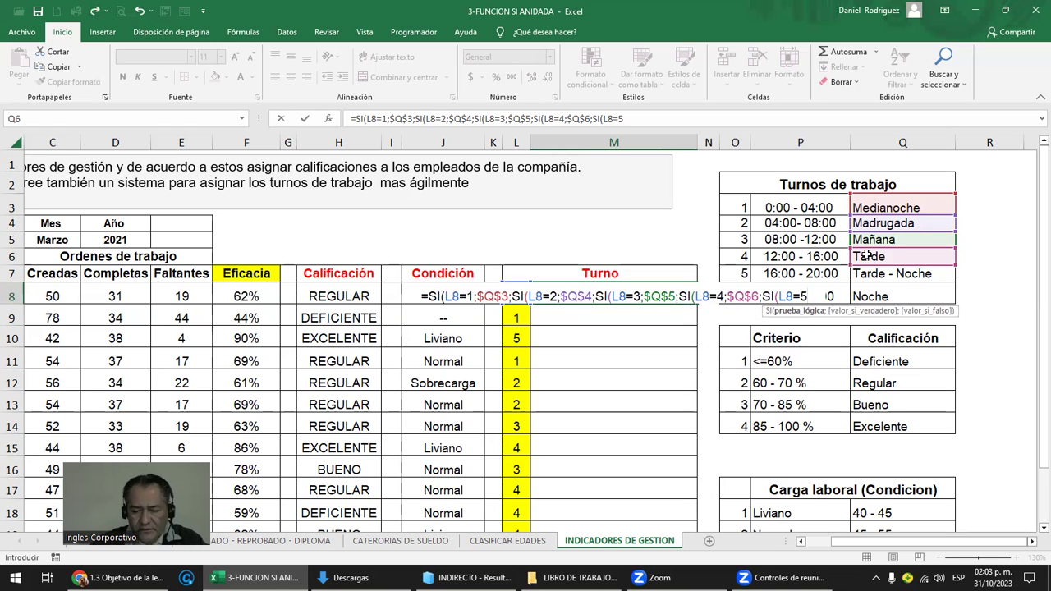
text(;)
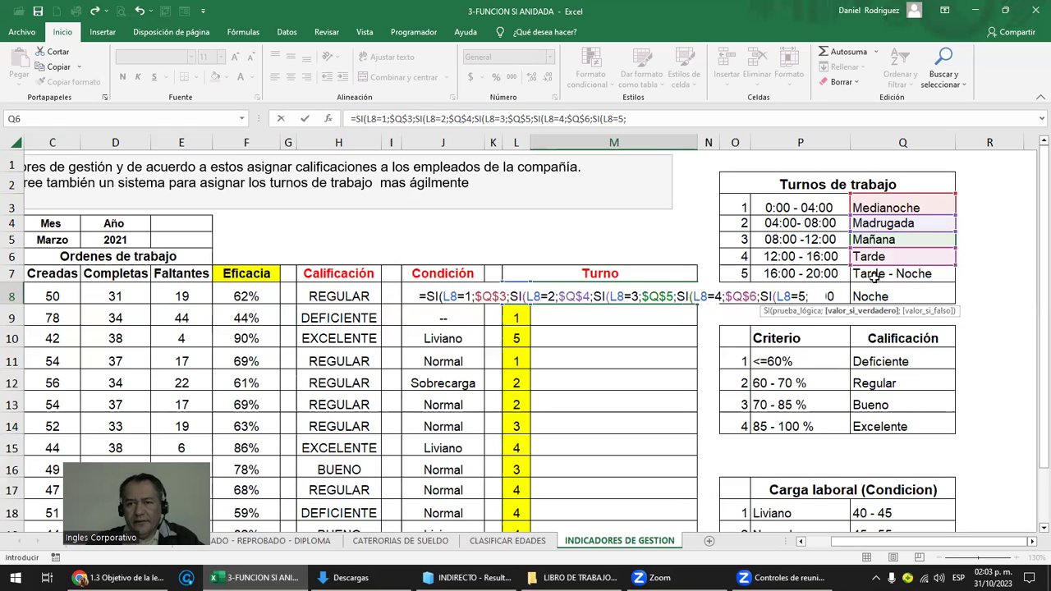
click(875, 277)
key(F4)
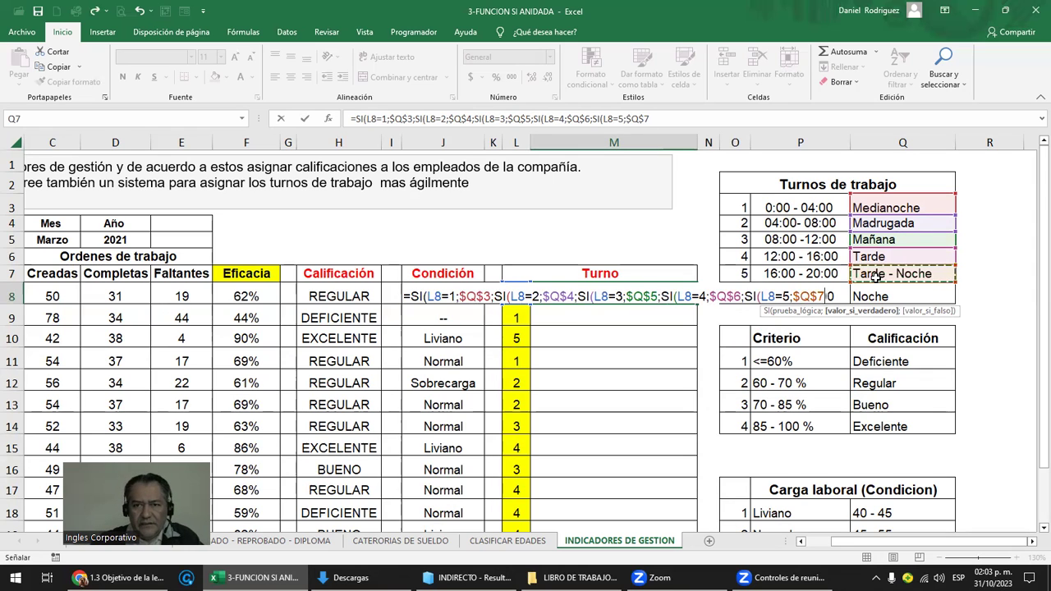
text(;SIL)
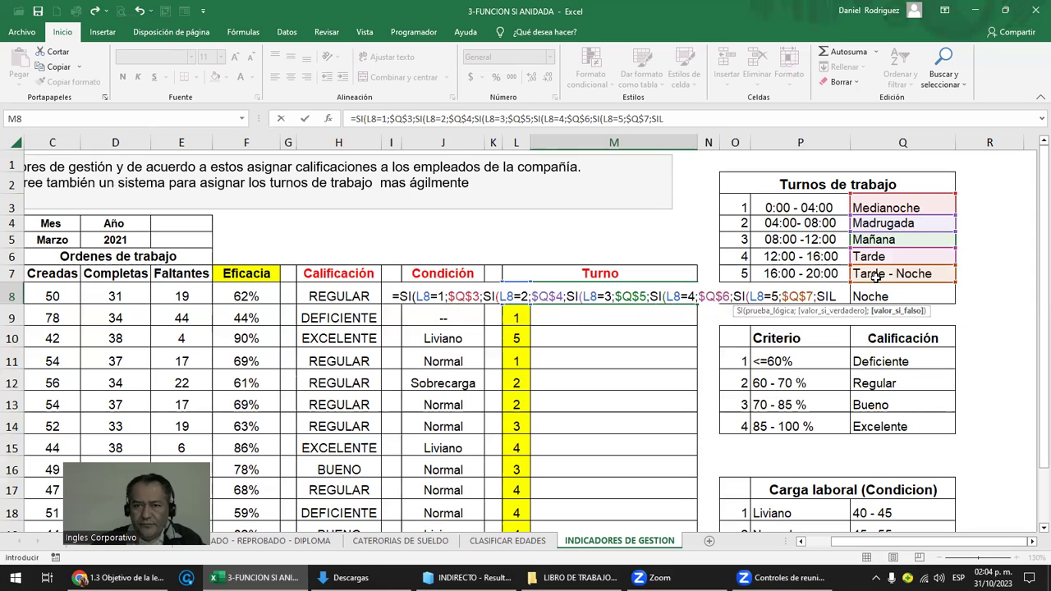
key(BackSpace)
text(()
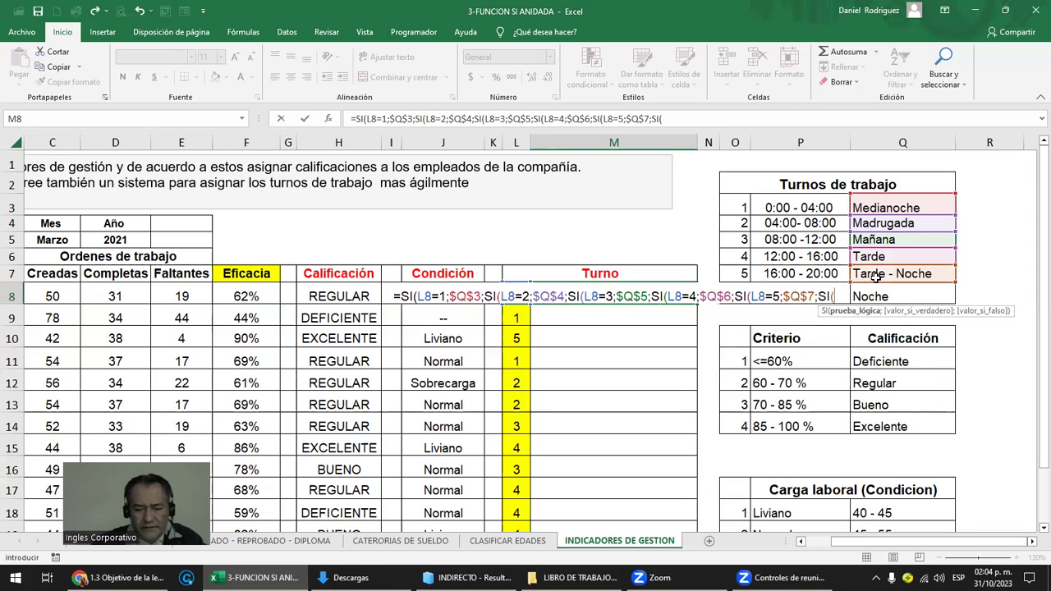
text(L8)
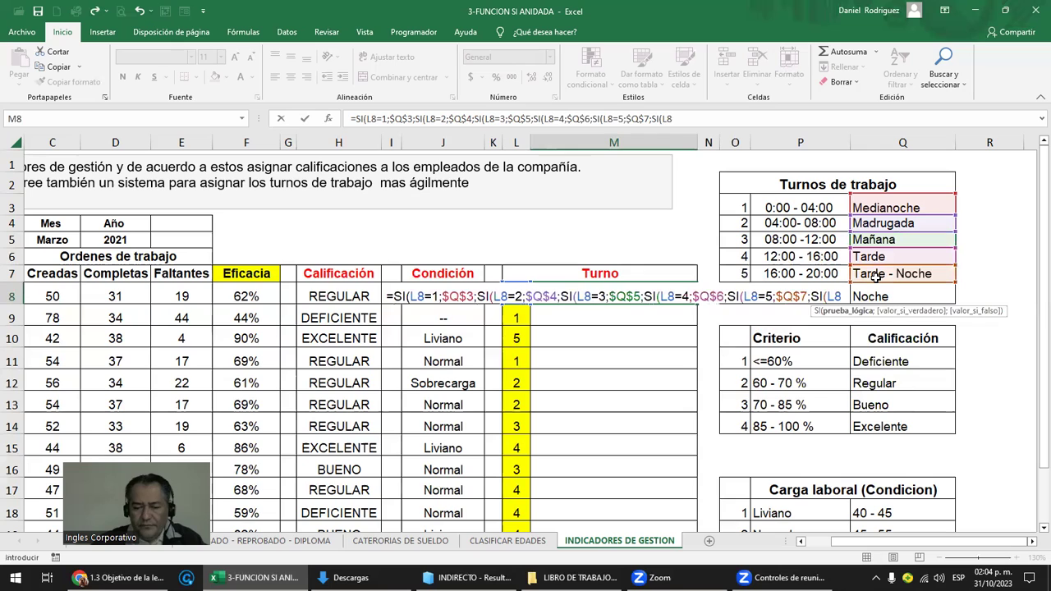
text(=6)
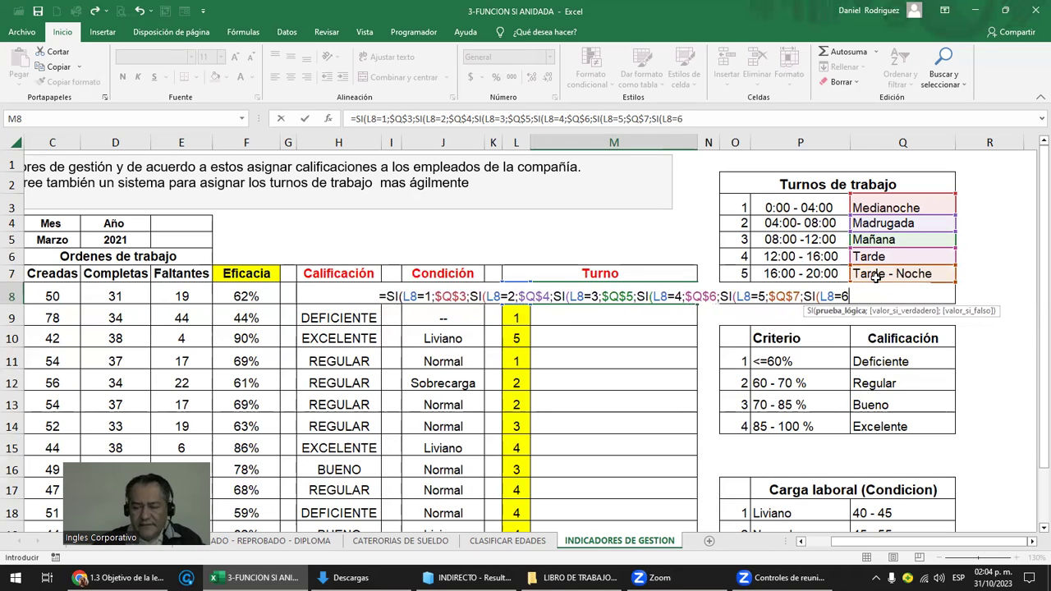
text(;)
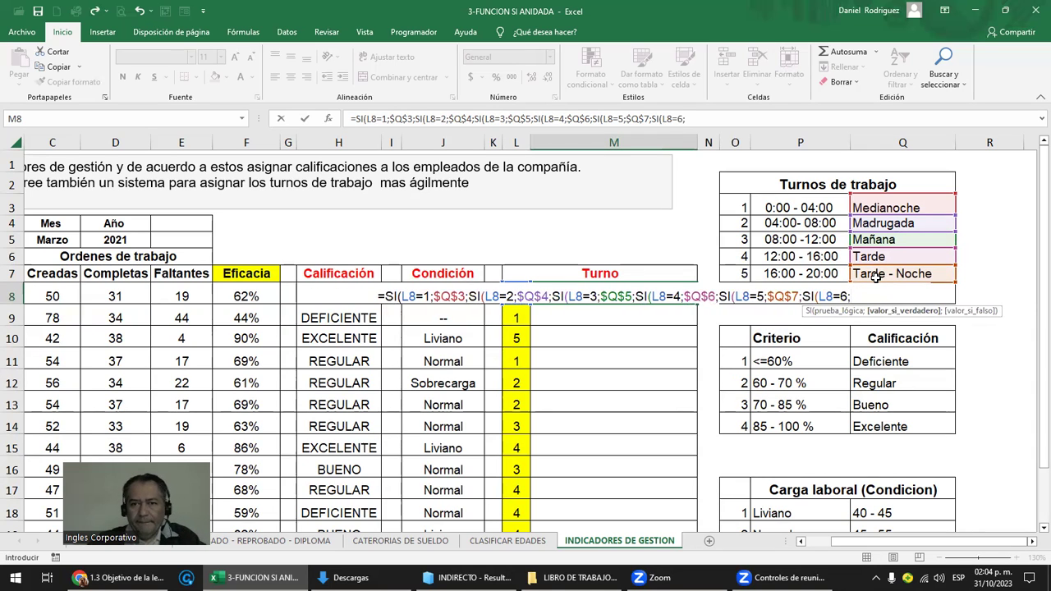
click(948, 292)
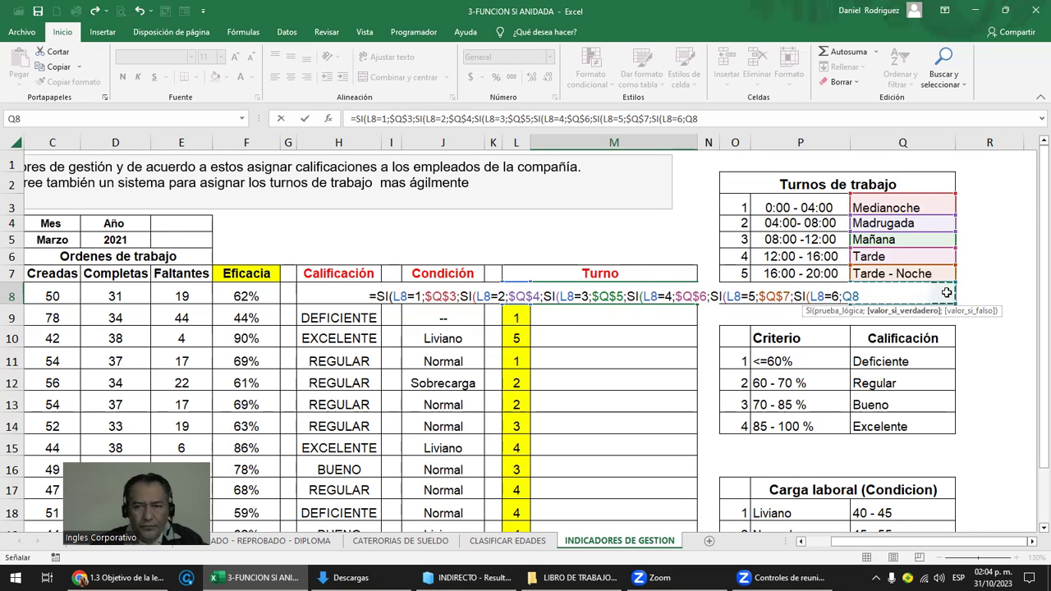
key(F4)
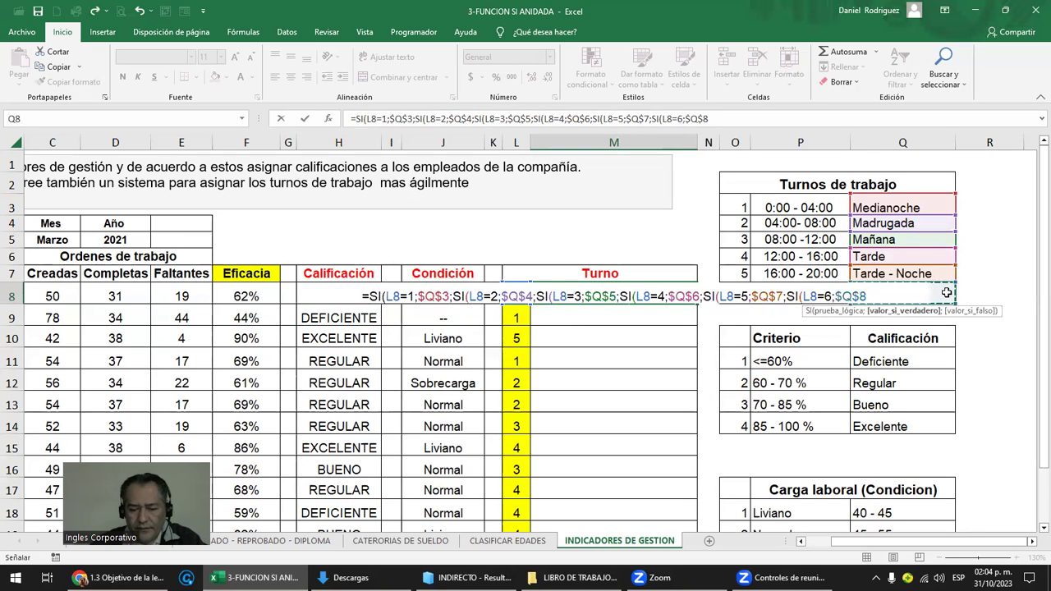
text(;)
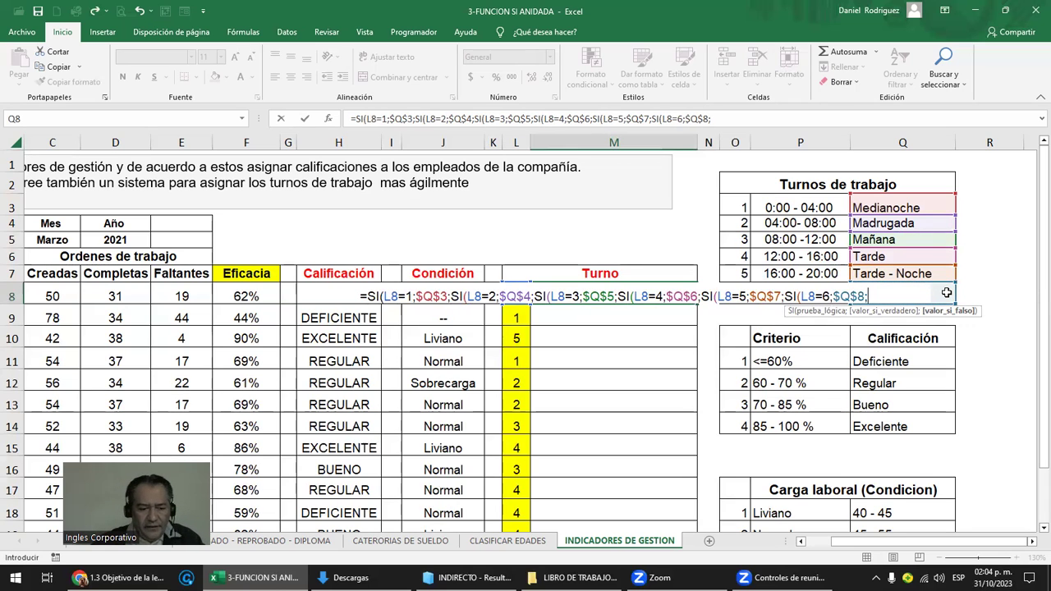
text(")
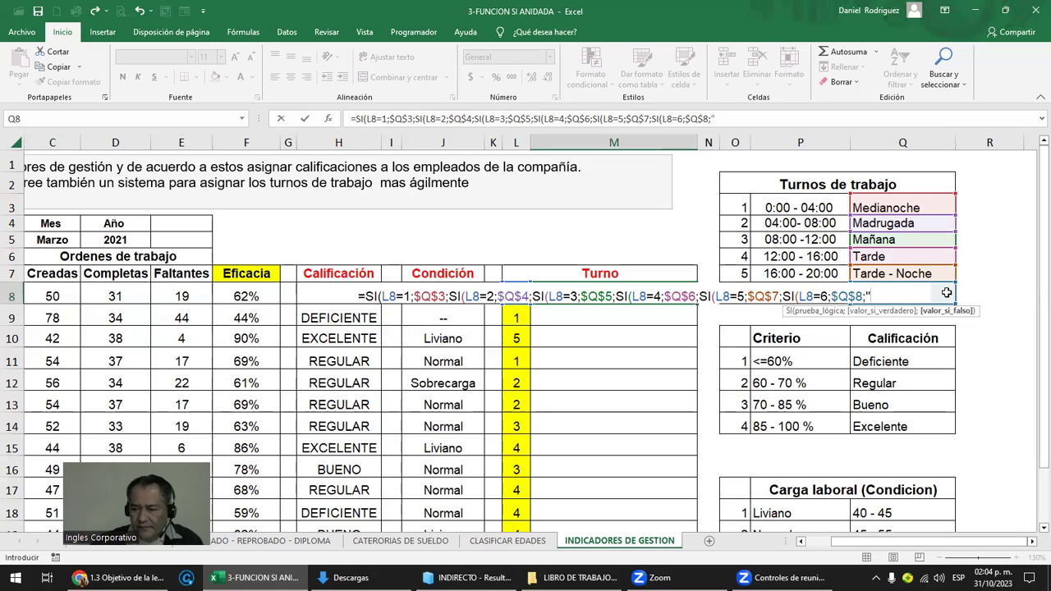
text(--)
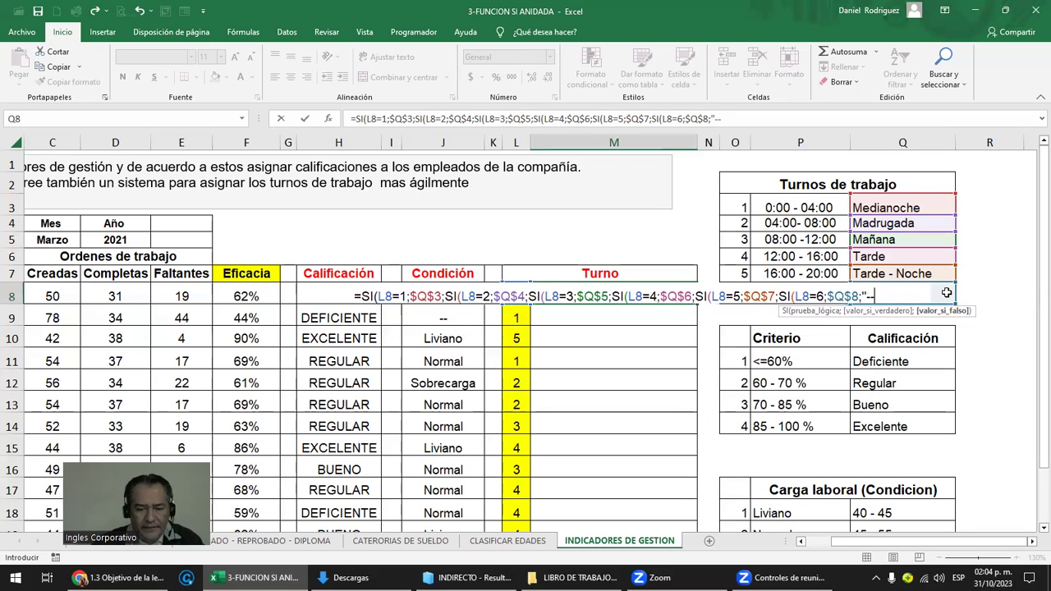
text(")
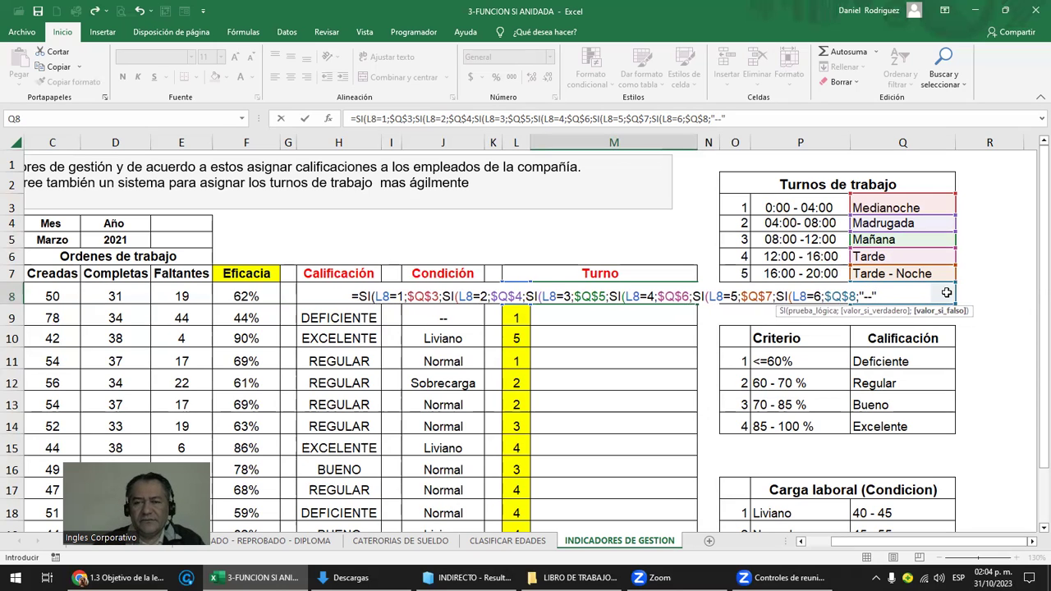
text())))))
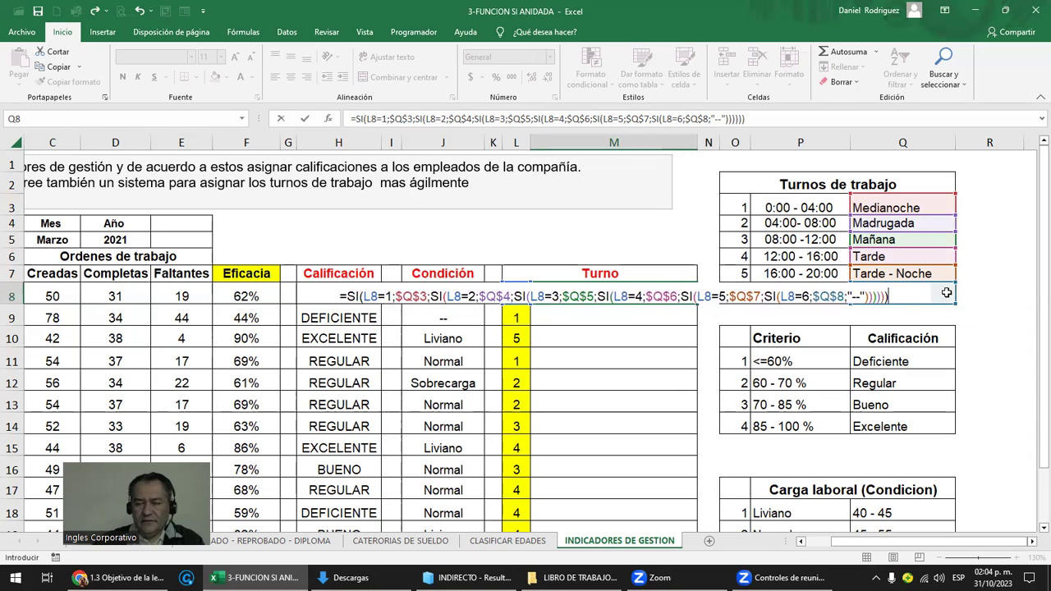
key(Return)
key(Down)
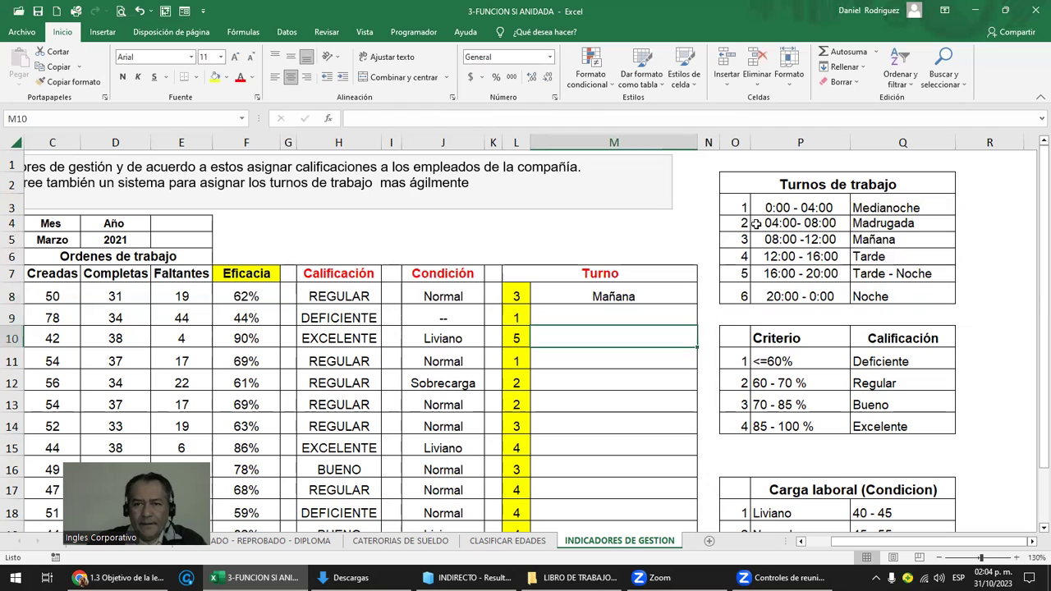
Copy the Turno formula from M8 into M9:M21
click(602, 296)
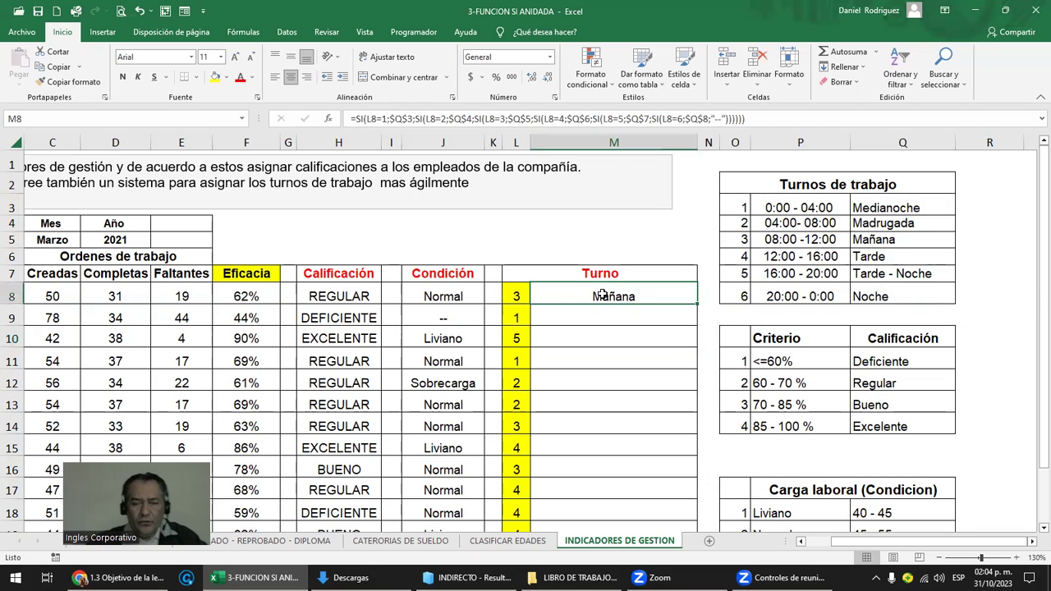
key(ctrl+c)
key(Down)
key(shift+Down)
key(shift+Down)
key(shift+Down)
key(shift+Down)
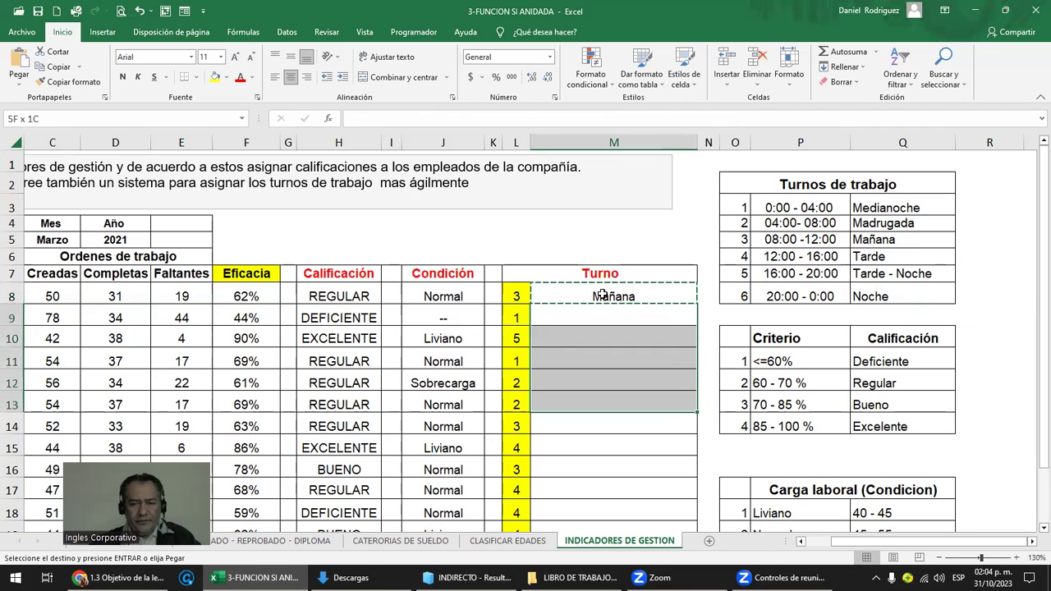
key(shift+Down)
key(shift+Down)
key(shift+Down)
key(shift+Down)
key(shift+Down)
key(shift+Up)
key(Return)
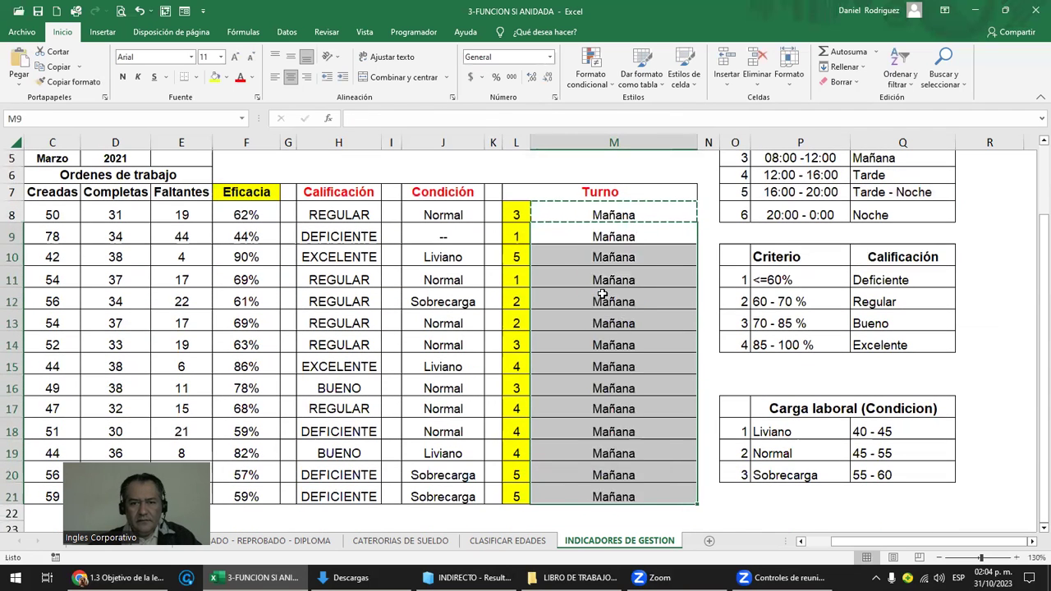
Test the formula by entering shift number 2 in L8 and checking the Turnos table
click(626, 215)
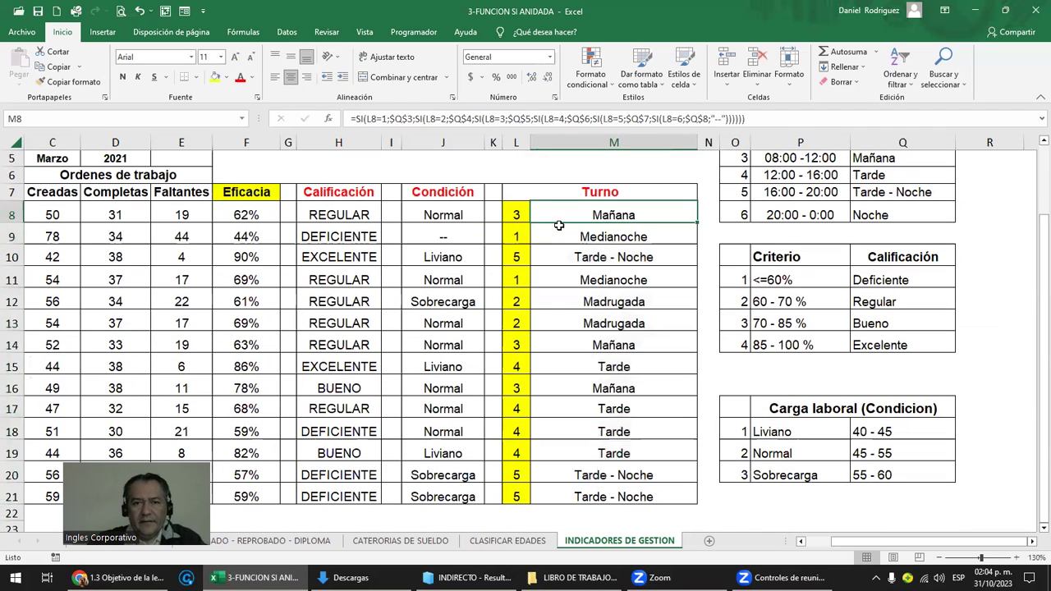
click(516, 217)
scroll(537, 255, up, 2)
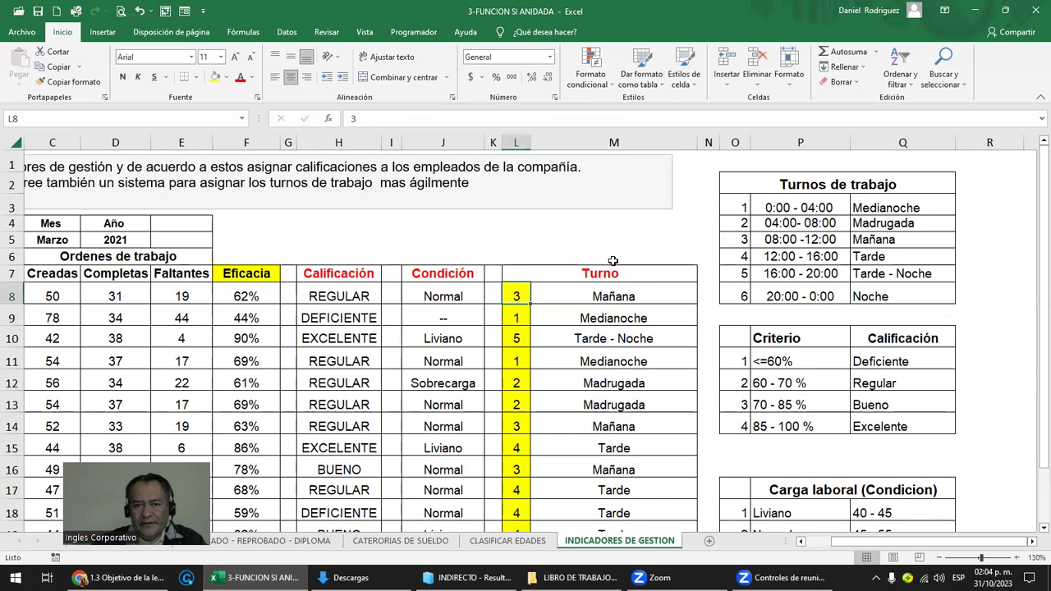
text(2)
key(Return)
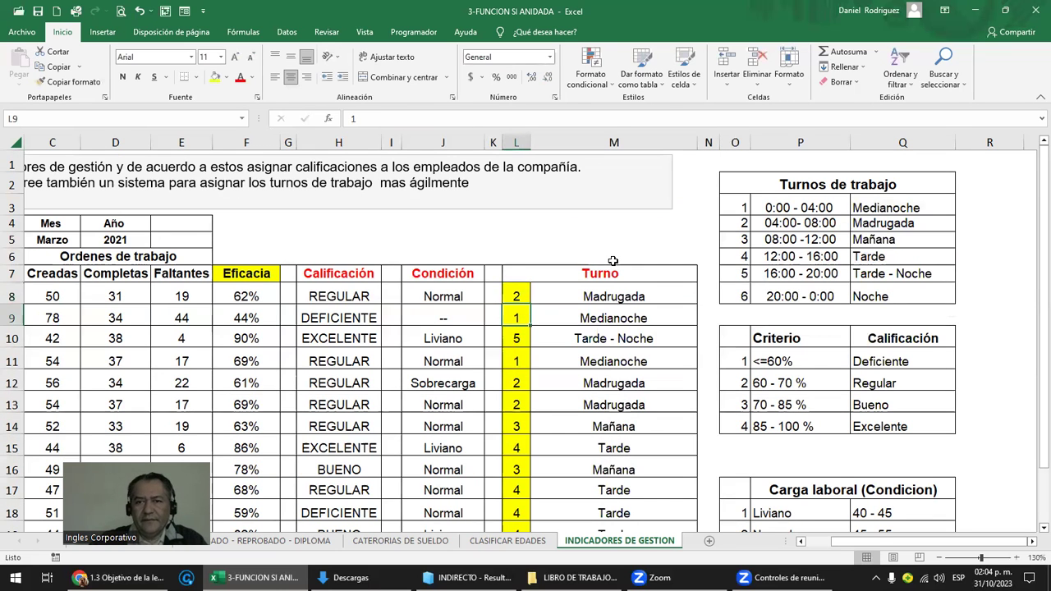
click(733, 219)
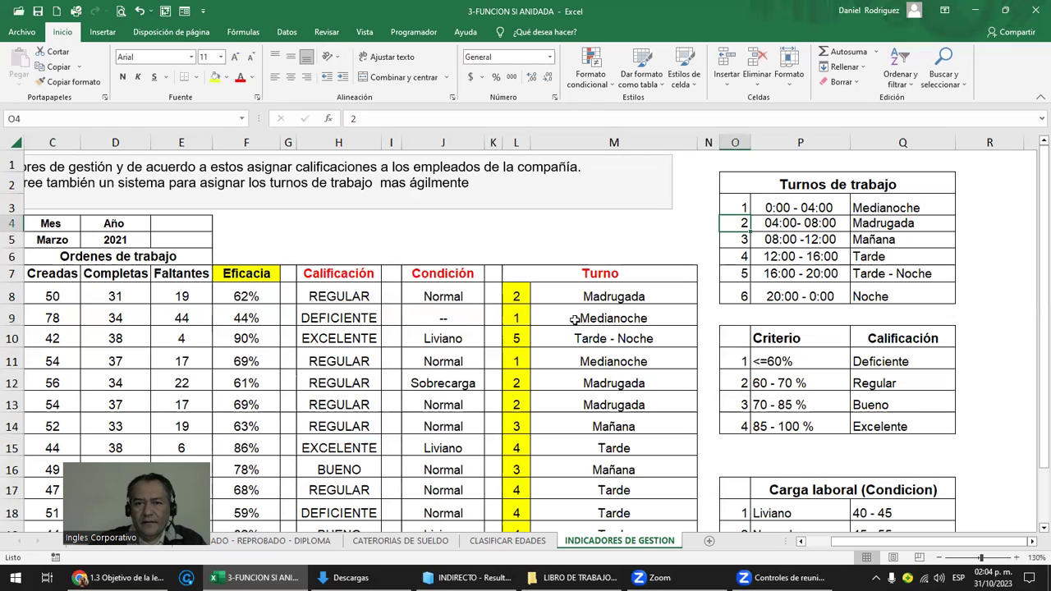
Enter 1 in L10 and 6 in L8 so they show Medianoche and Noche
click(517, 337)
text(1)
key(Return)
key(Up)
key(Up)
key(Up)
text(6)
key(Return)
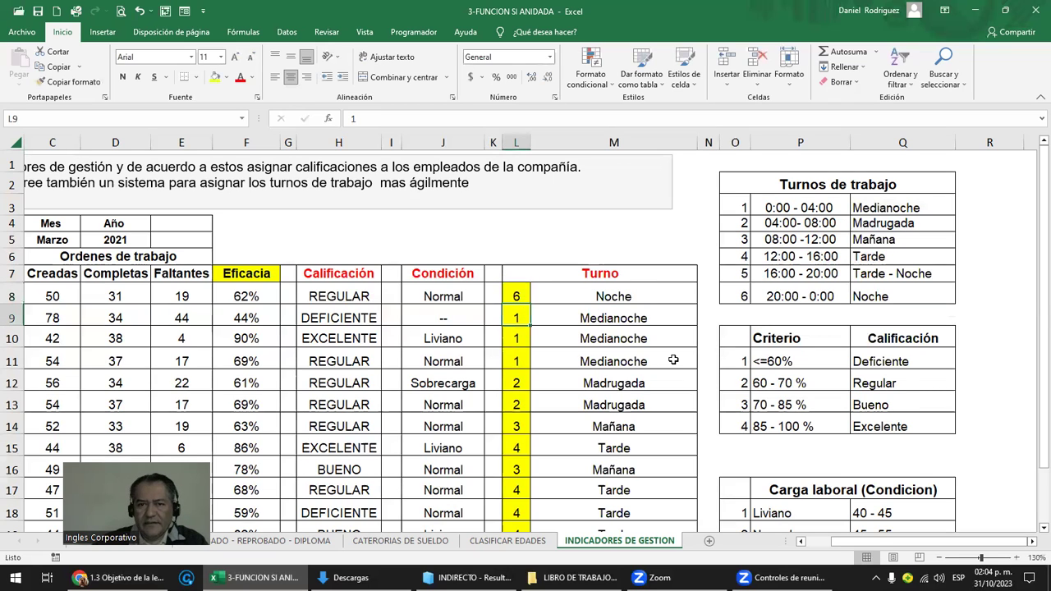
click(623, 289)
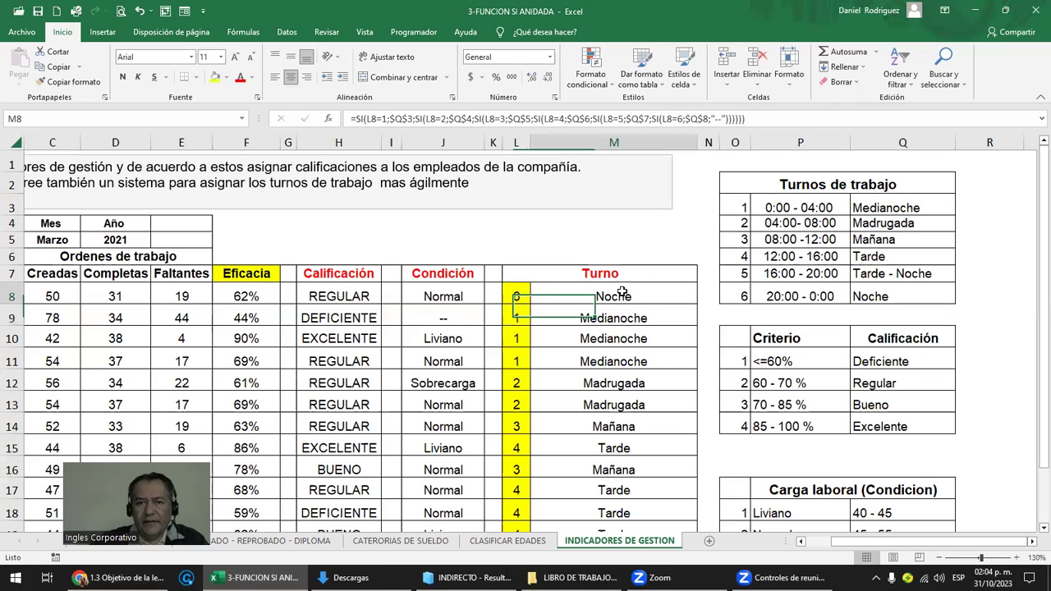
click(512, 294)
Fill Turnos numbers O3:O8 yellow and make shift names Q3:Q8 and results M8:M21 red
drag(731, 208, 735, 295)
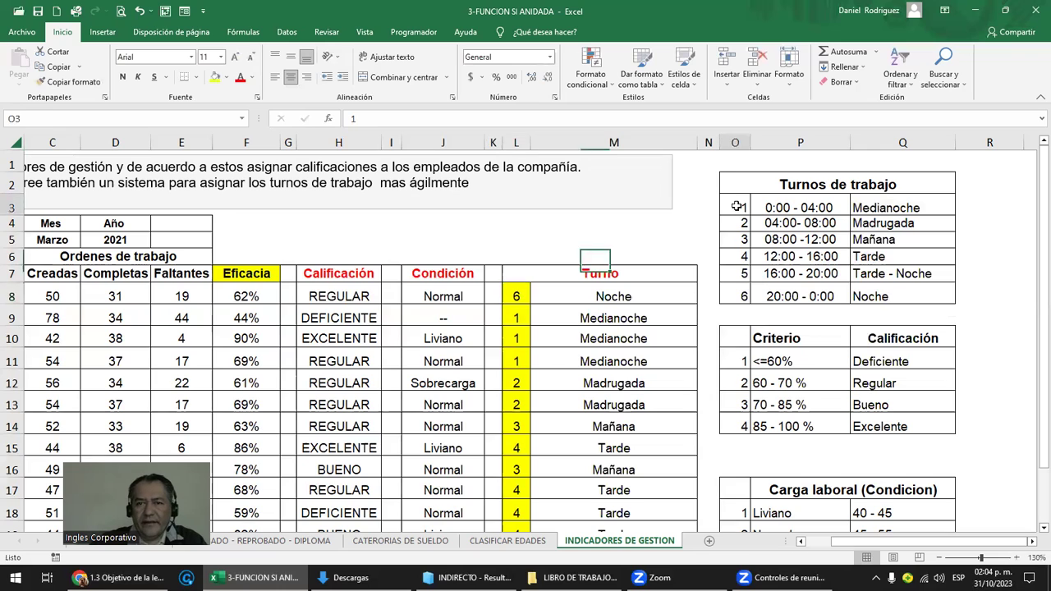
click(215, 76)
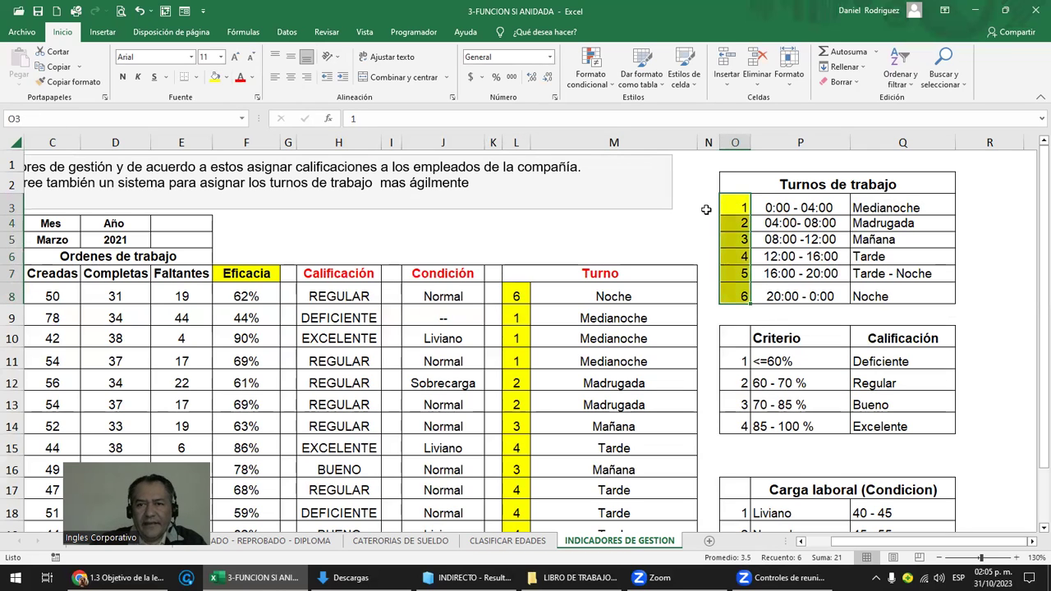
drag(901, 206, 897, 289)
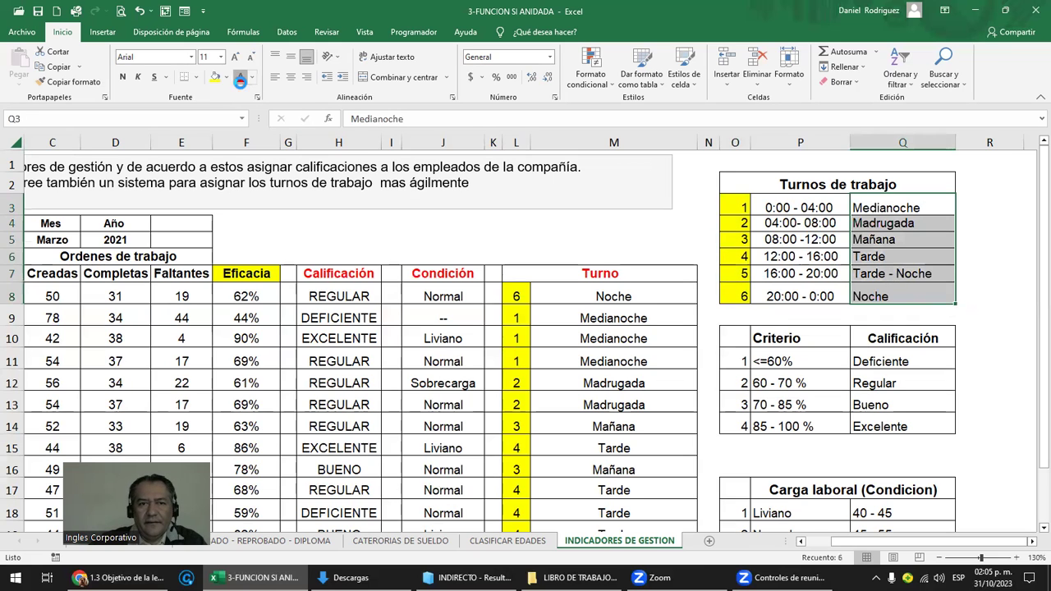
mouse_move(602, 296)
mouse_down()
mouse_move(640, 471)
mouse_move(640, 448)
mouse_up()
click(241, 80)
scroll(557, 347, up, 1)
click(634, 323)
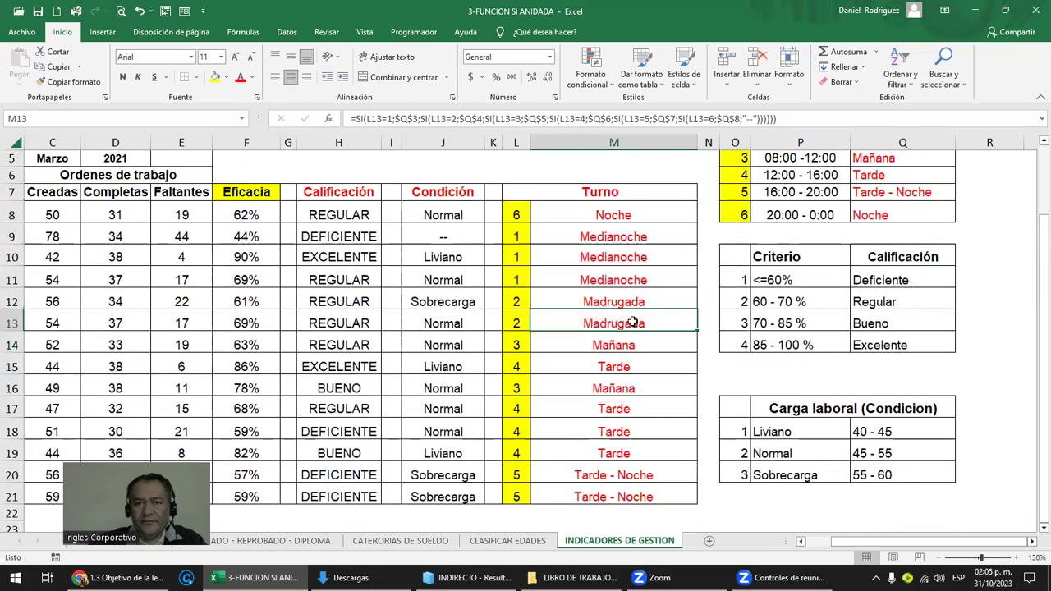
scroll(634, 323, up, 2)
double_click(625, 321)
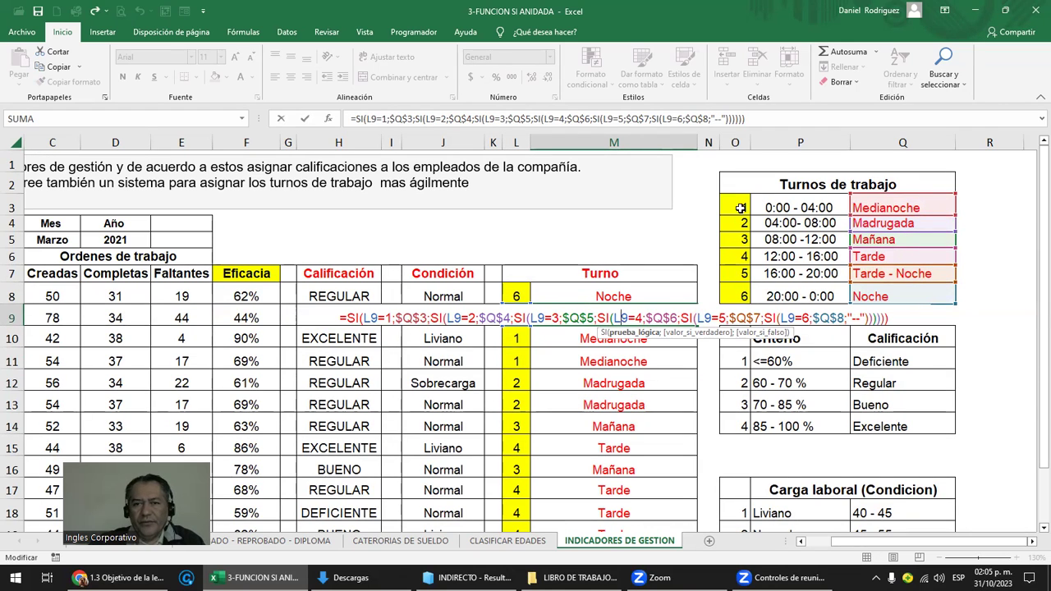
Change M8's first condition to compare L8 with absolute $O$3 instead of 1
click(386, 317)
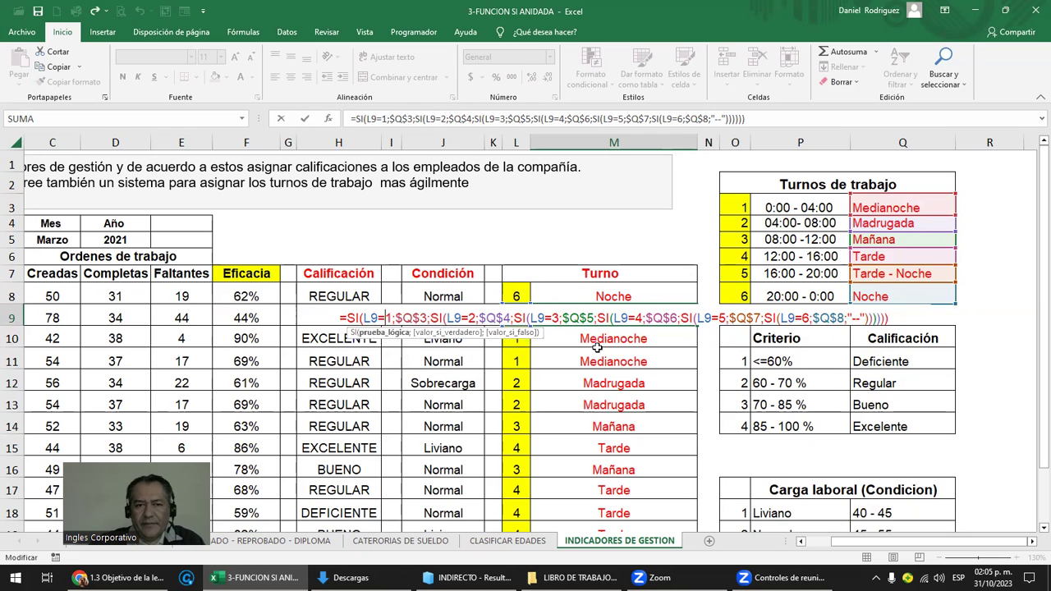
key(ctrl+Return)
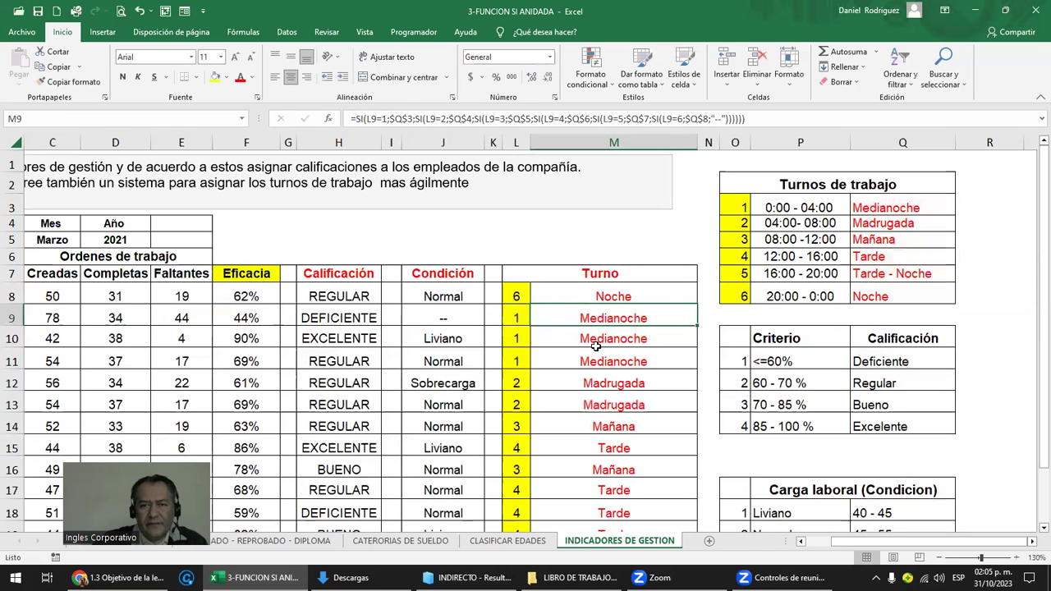
double_click(622, 295)
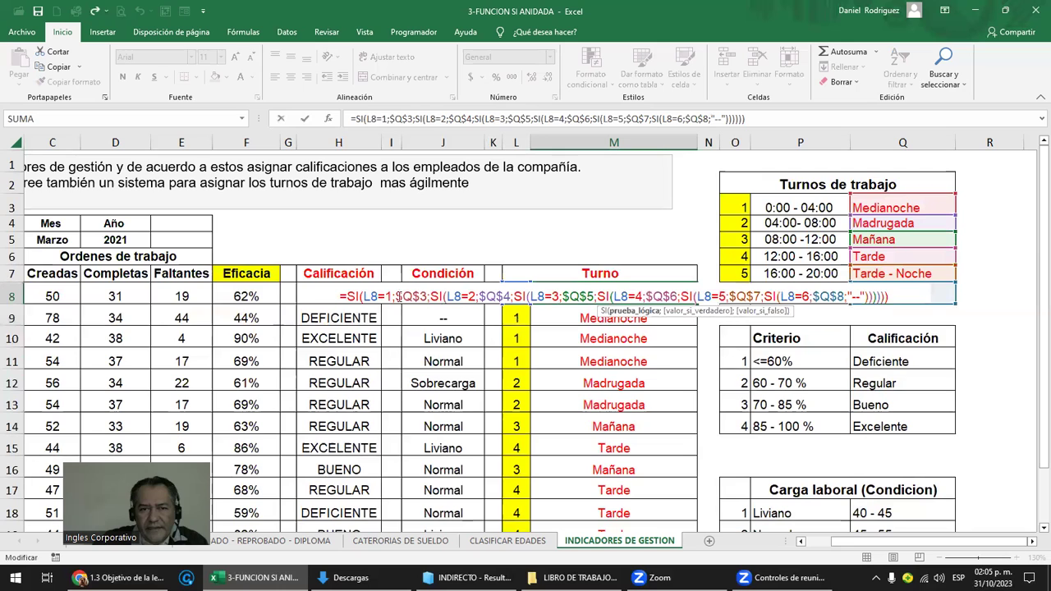
drag(386, 302, 392, 301)
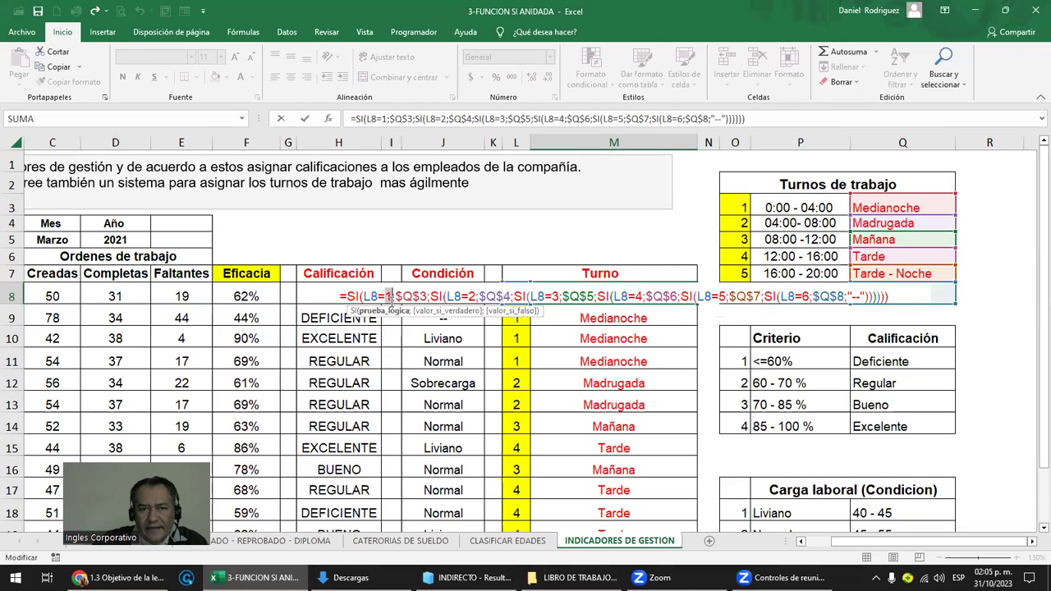
key(BackSpace)
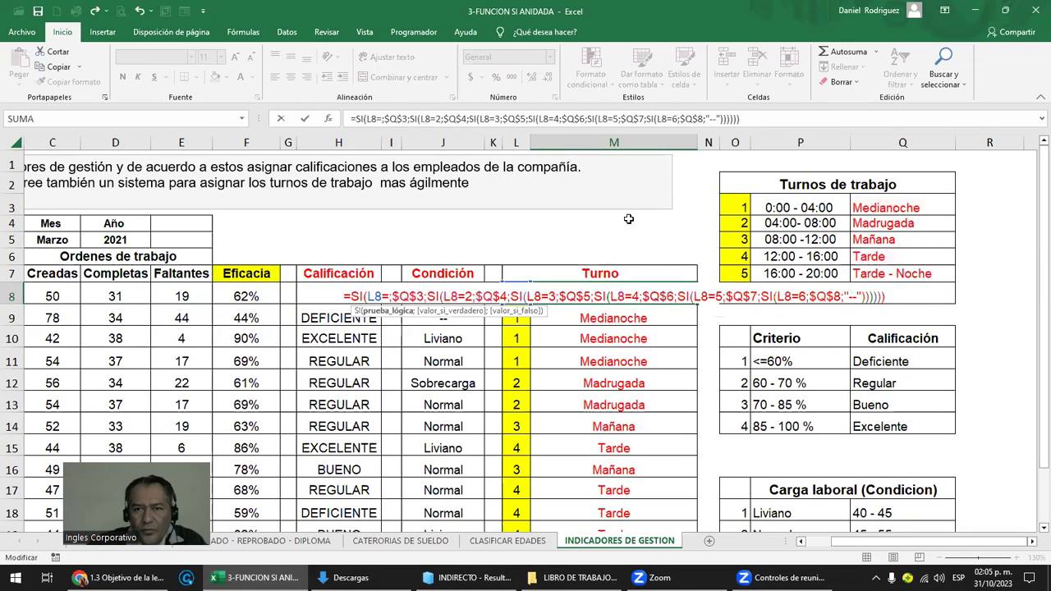
click(746, 204)
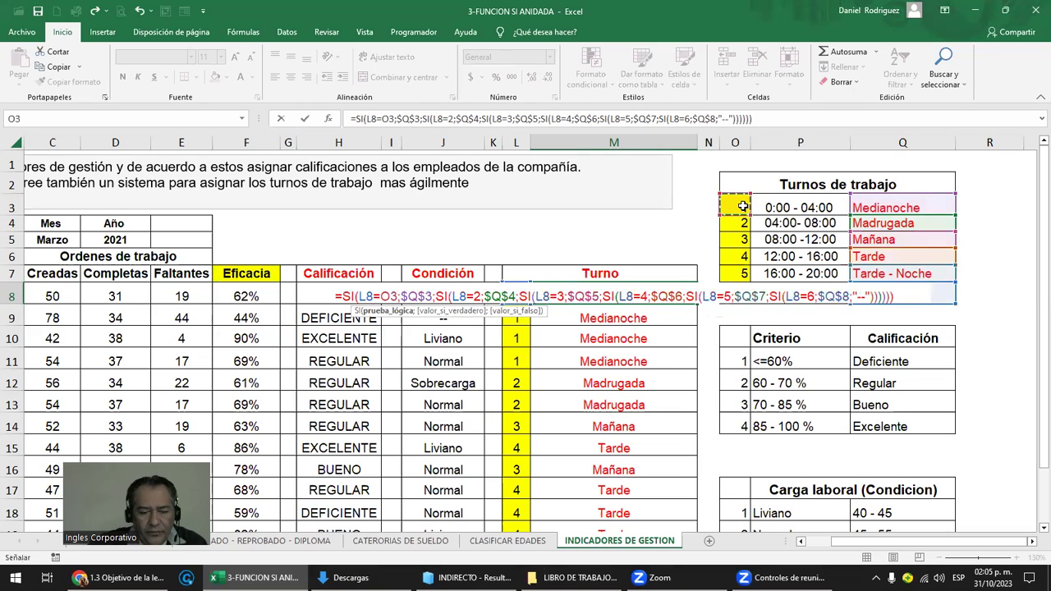
key(F4)
key(Return)
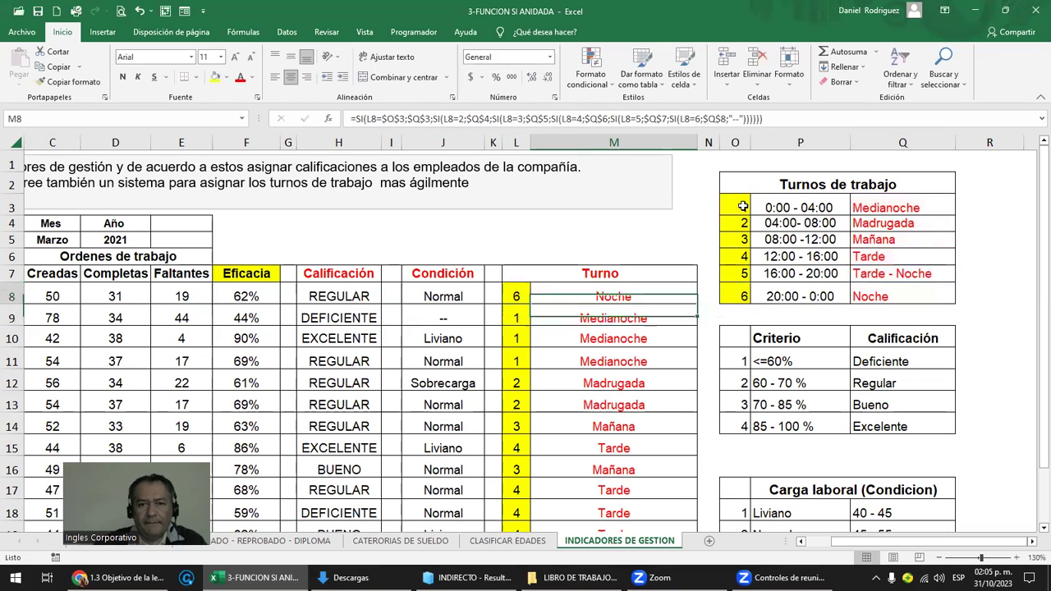
Enter 1 in L8 so M8 shows Medianoche, and check the value in O3
key(Up)
key(Left)
text(1)
key(Return)
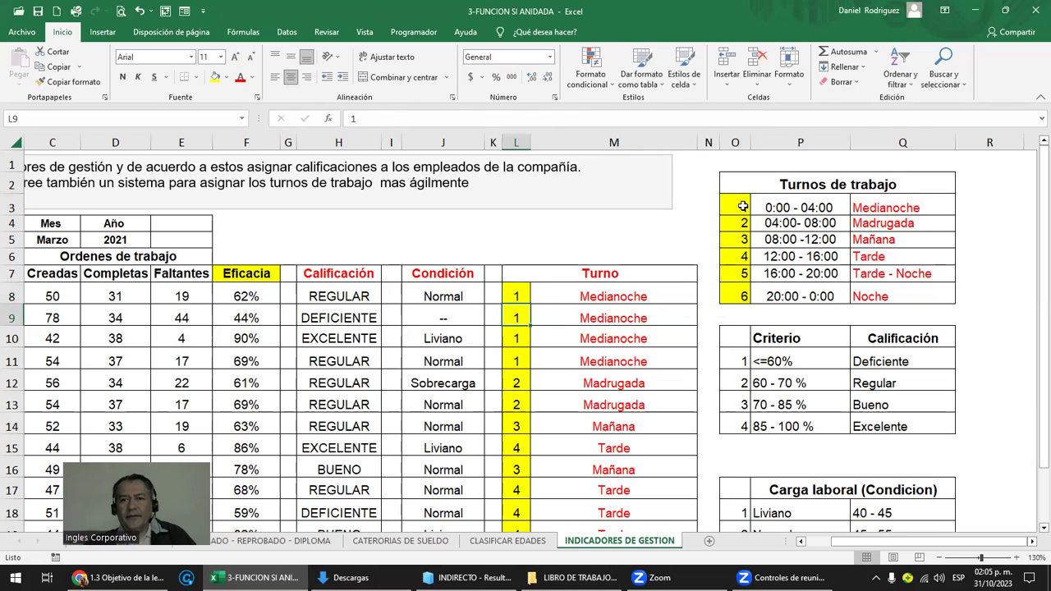
click(744, 206)
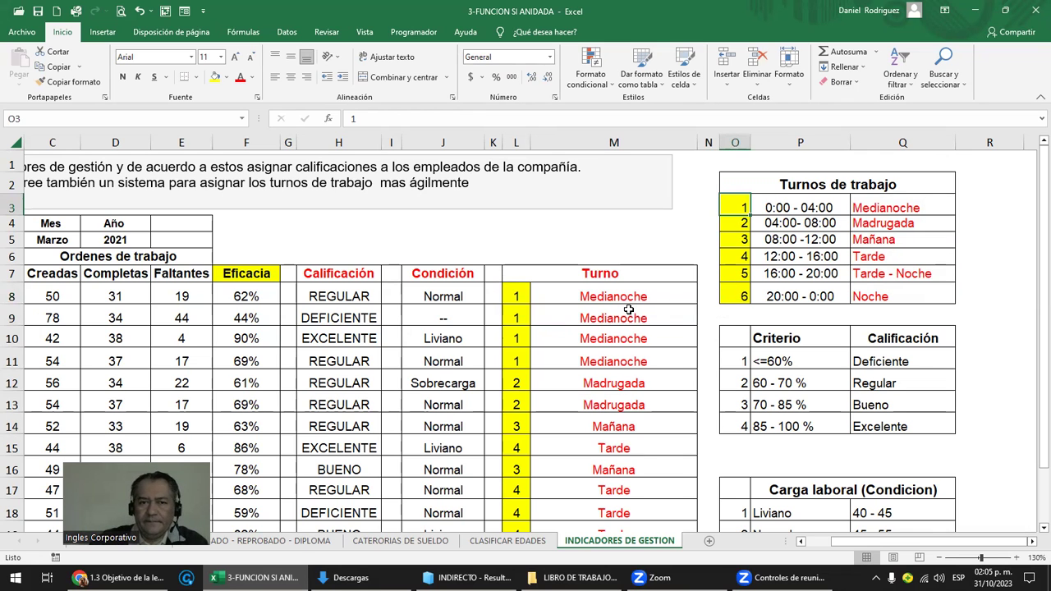
Compare M9's formula with the updated M8 without changing it
scroll(629, 310, down, 1)
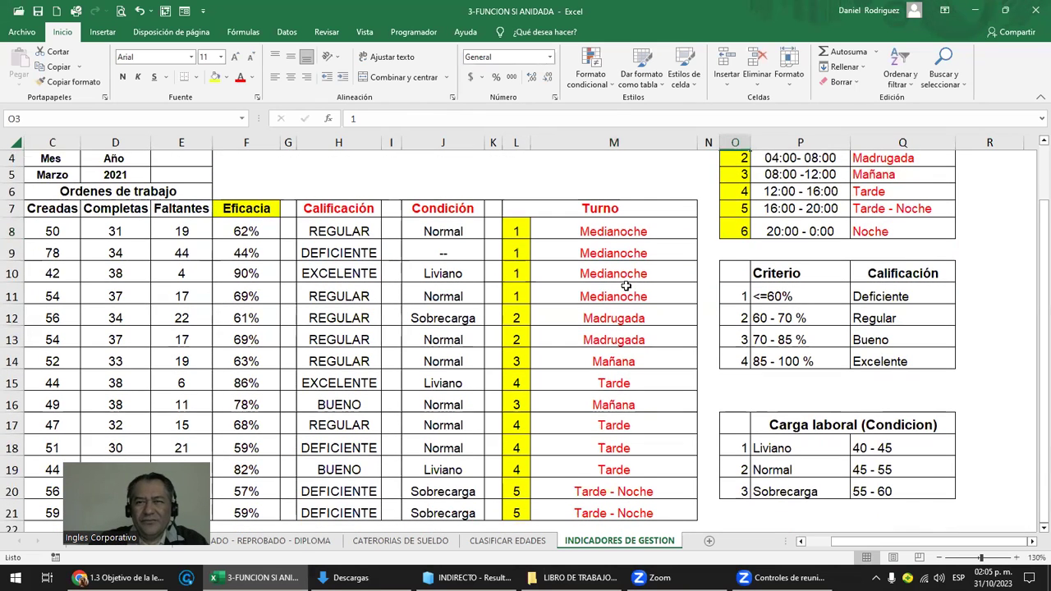
click(627, 251)
double_click(627, 251)
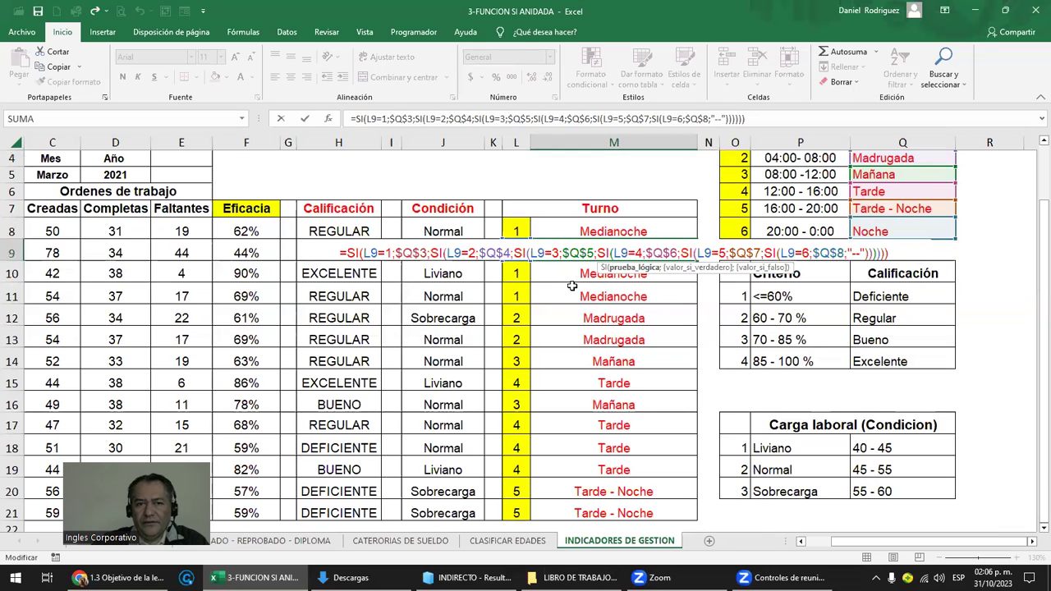
click(610, 226)
scroll(672, 269, up, 1)
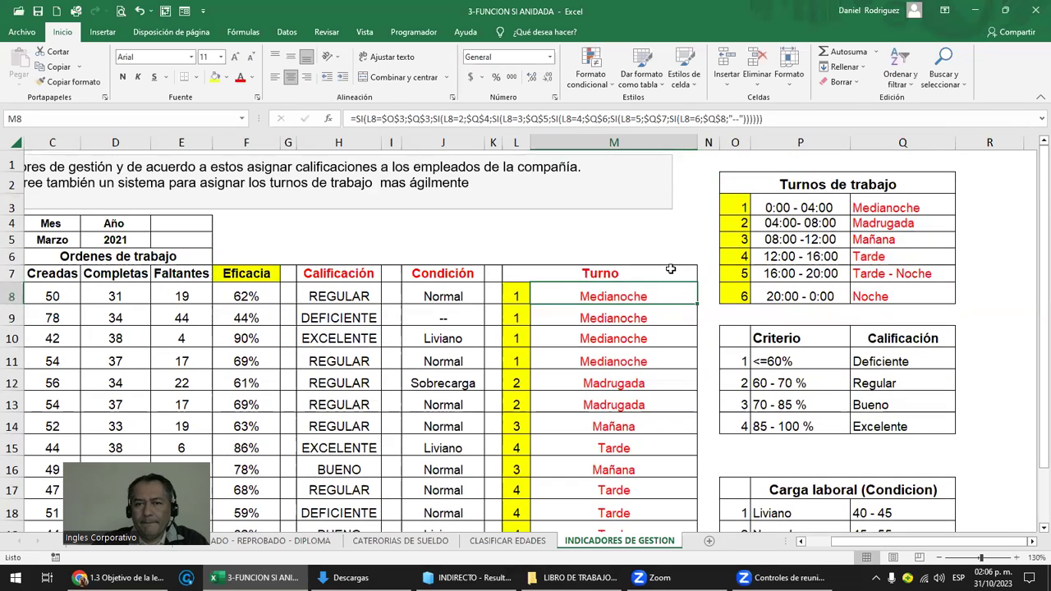
click(527, 239)
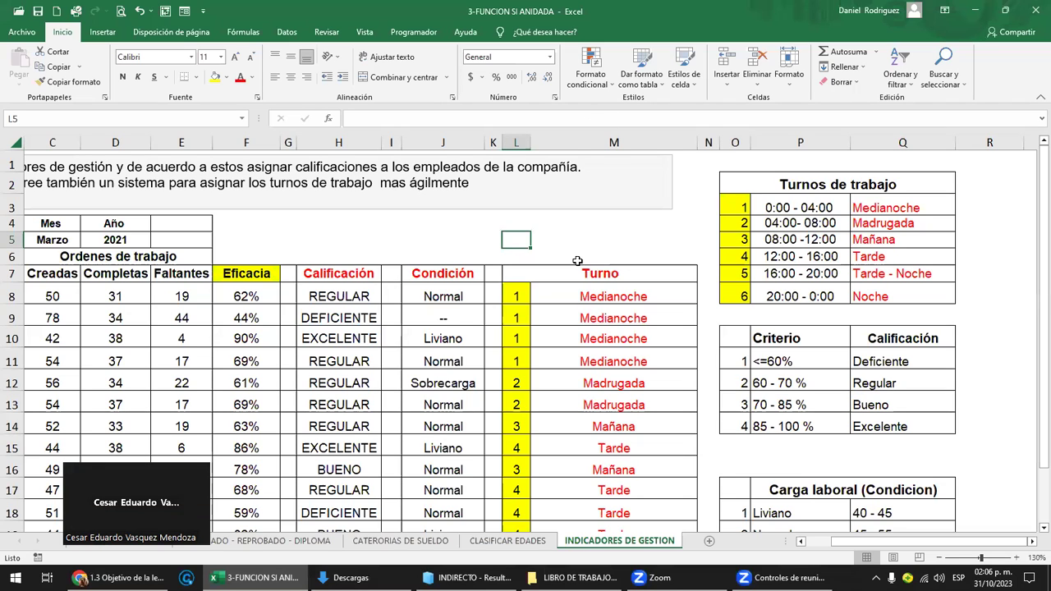
click(601, 316)
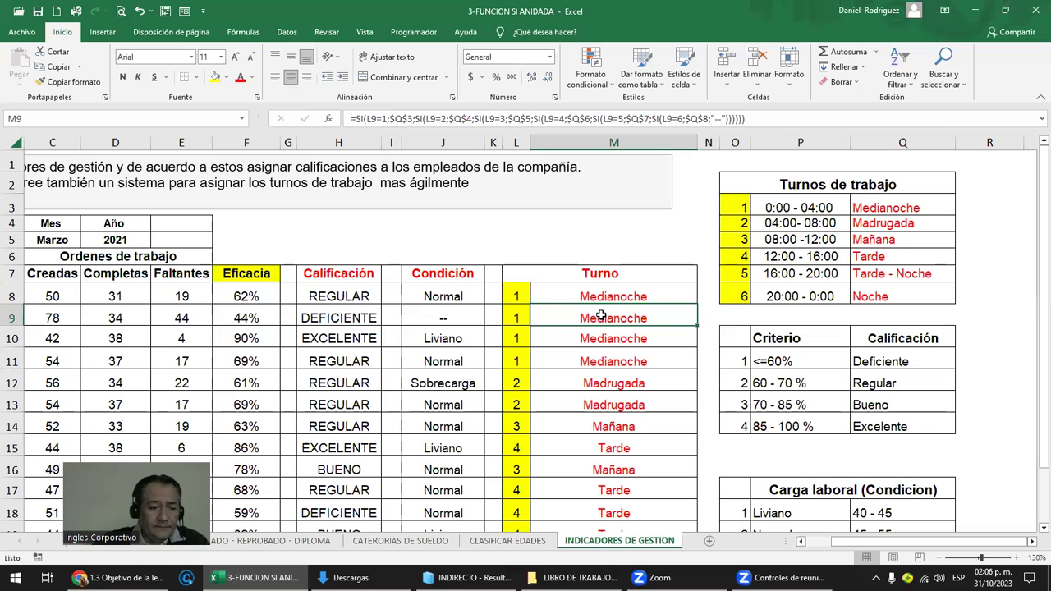
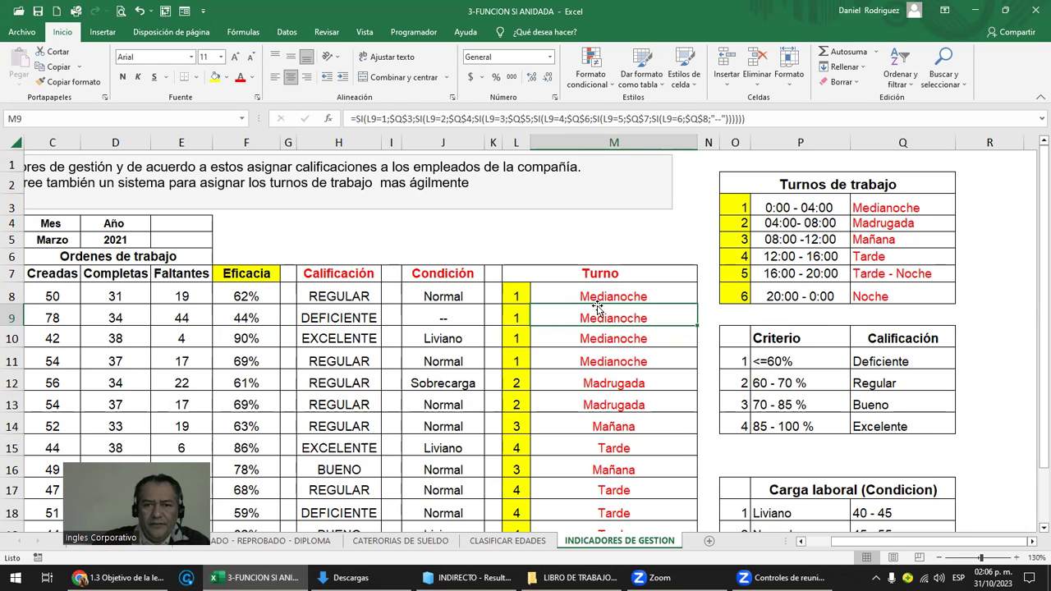
Inspect the nested SI formula in M8, then consult the nested SI lesson page in Chrome
drag(575, 318, 612, 491)
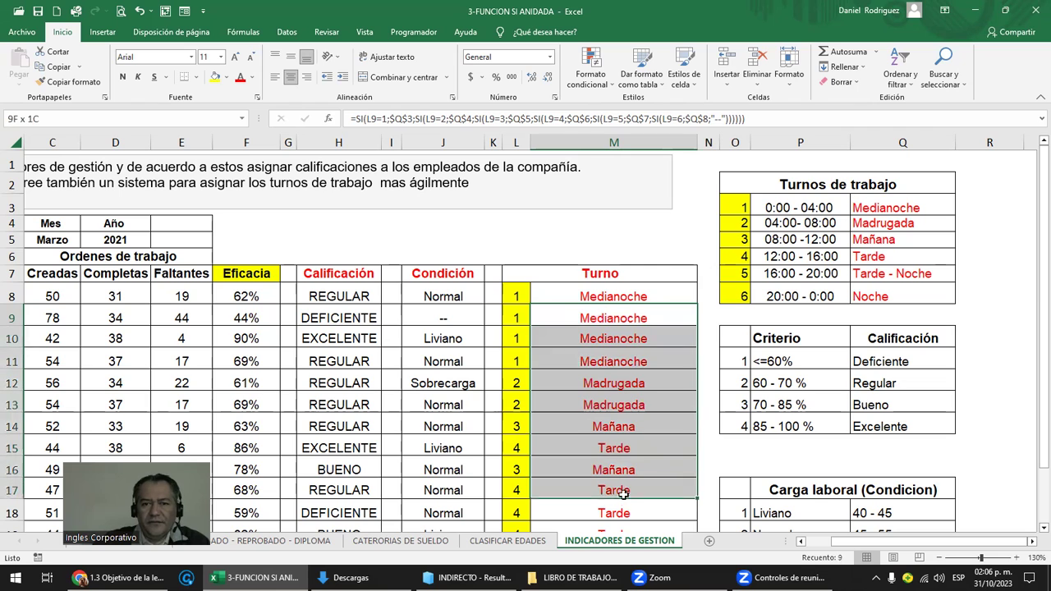
click(594, 294)
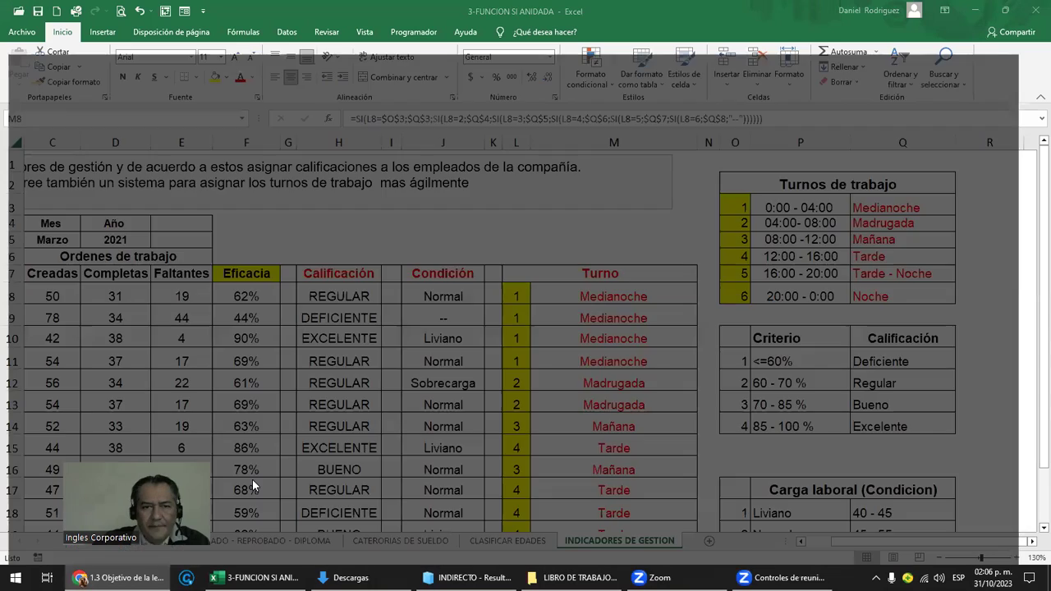
click(252, 479)
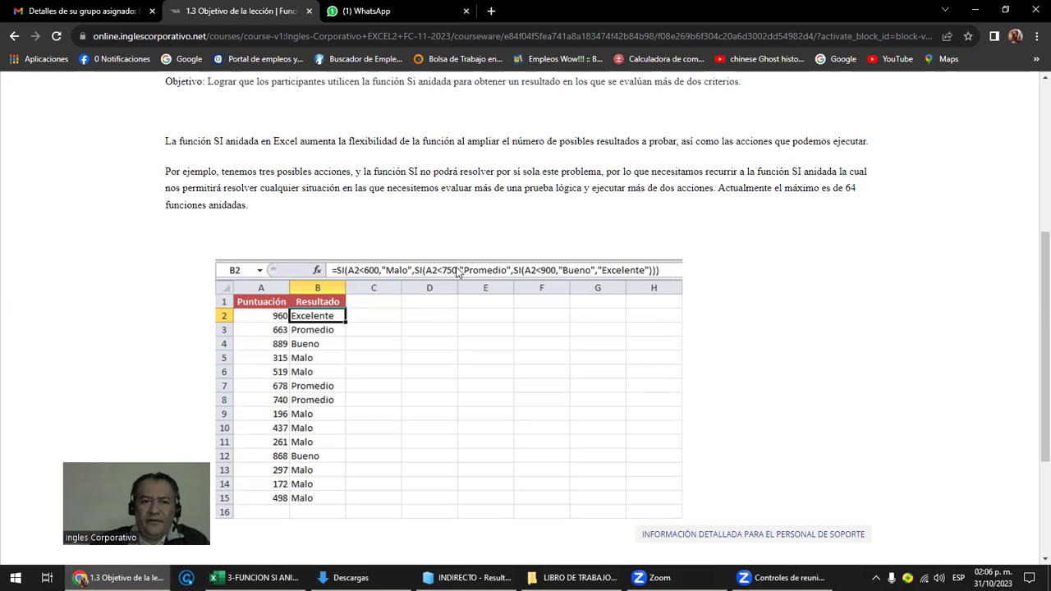
click(255, 577)
Clear the Turno results in M9:M21, keeping the formula in M8
drag(579, 319, 640, 490)
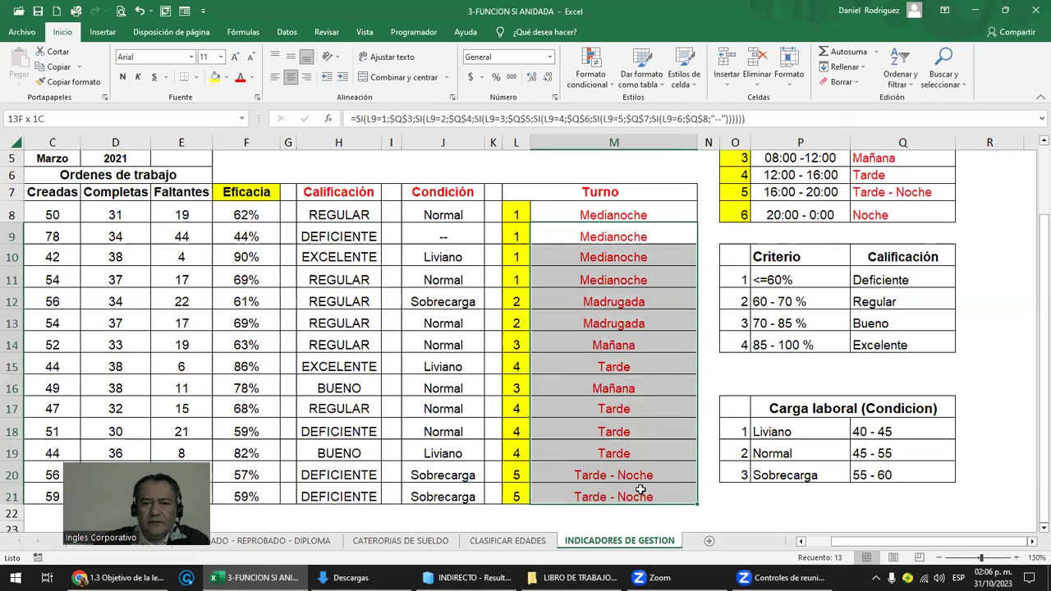
key(Delete)
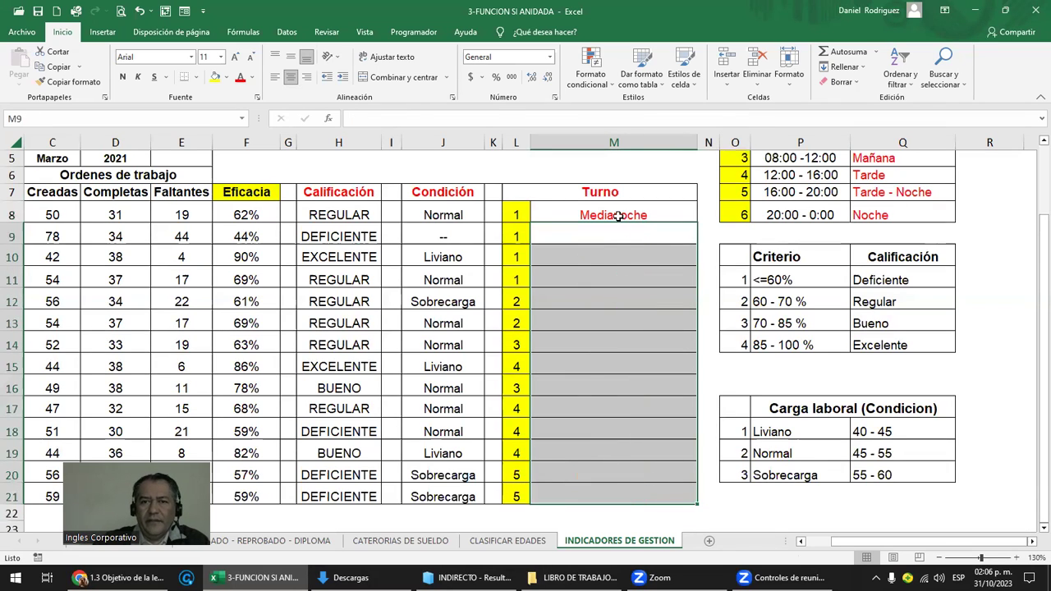
click(618, 215)
Clear the Calificación and Condición results in H9:J21
drag(320, 237, 468, 491)
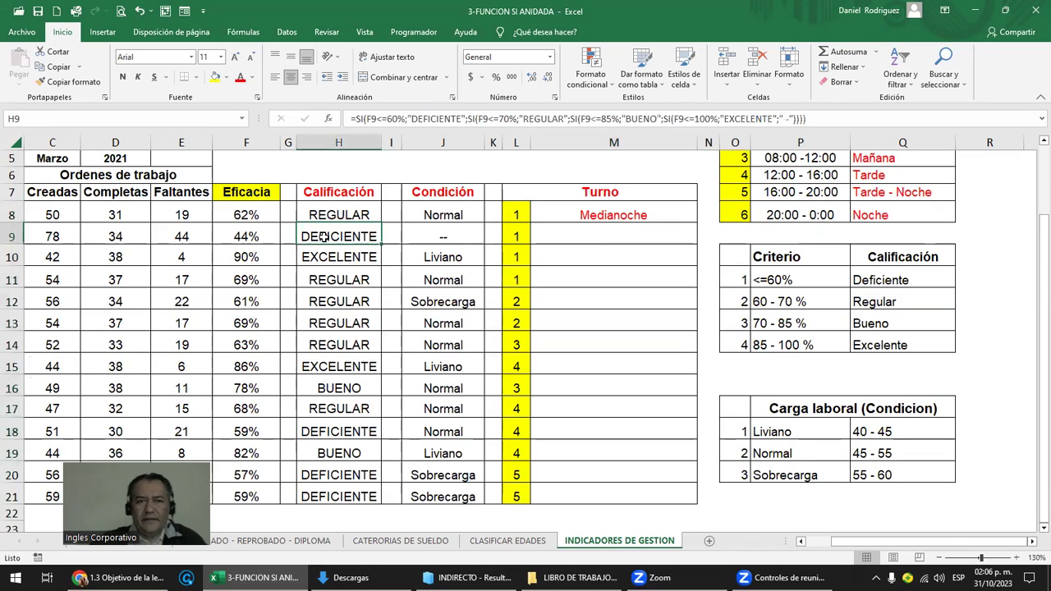
key(Delete)
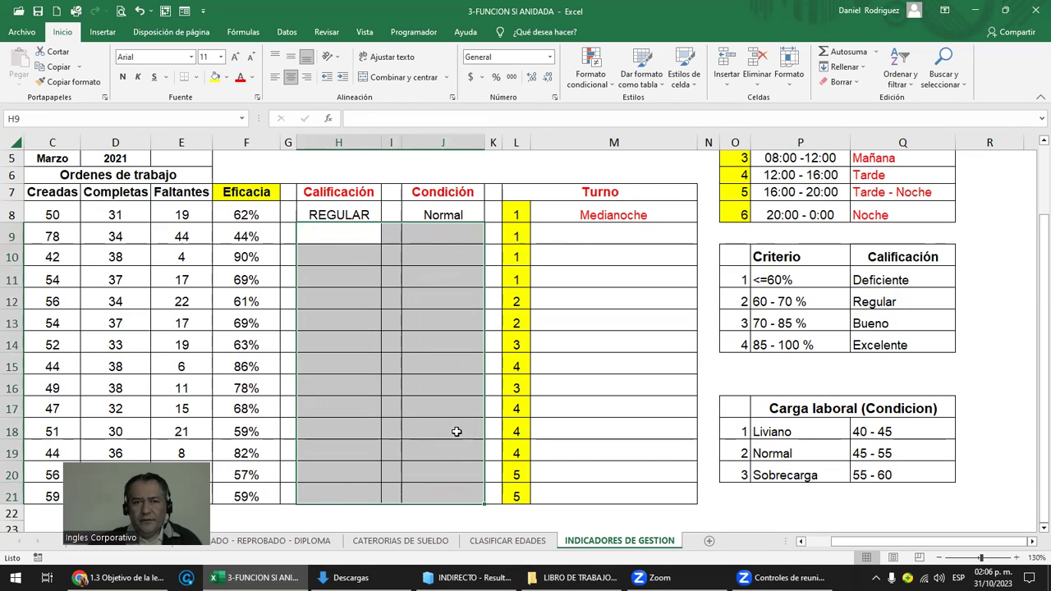
click(354, 234)
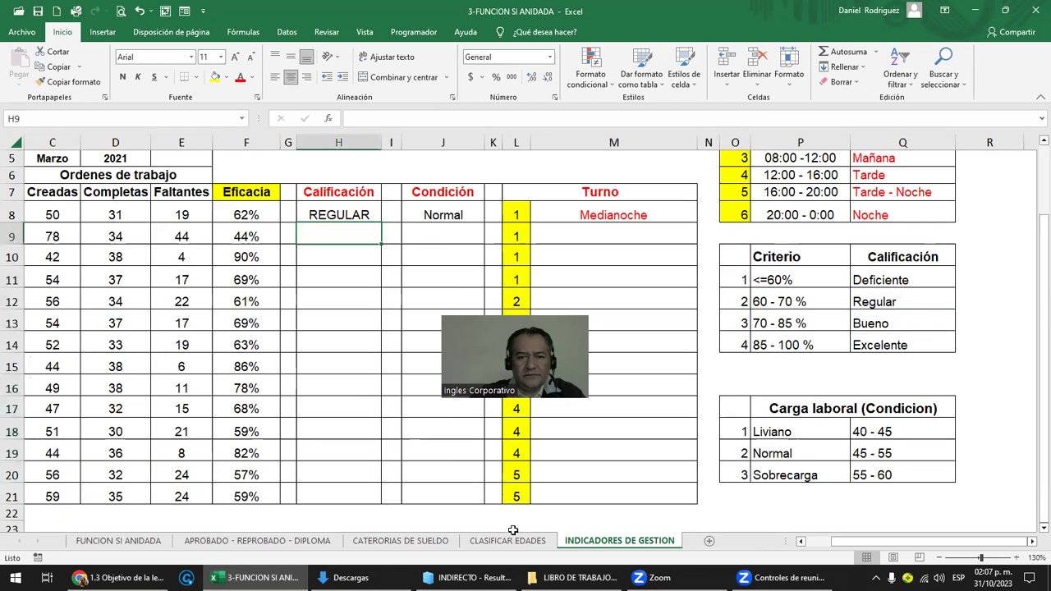
click(570, 236)
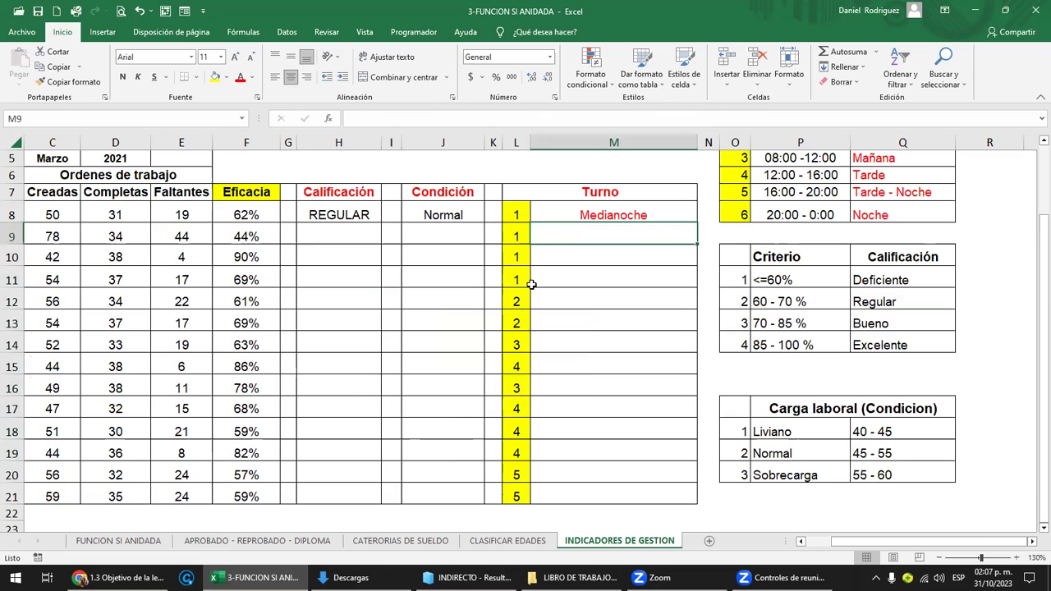
Advance the course past lesson 1.4 Función SI anidada to the 1.5 Laboratorio 2 quiz
click(123, 577)
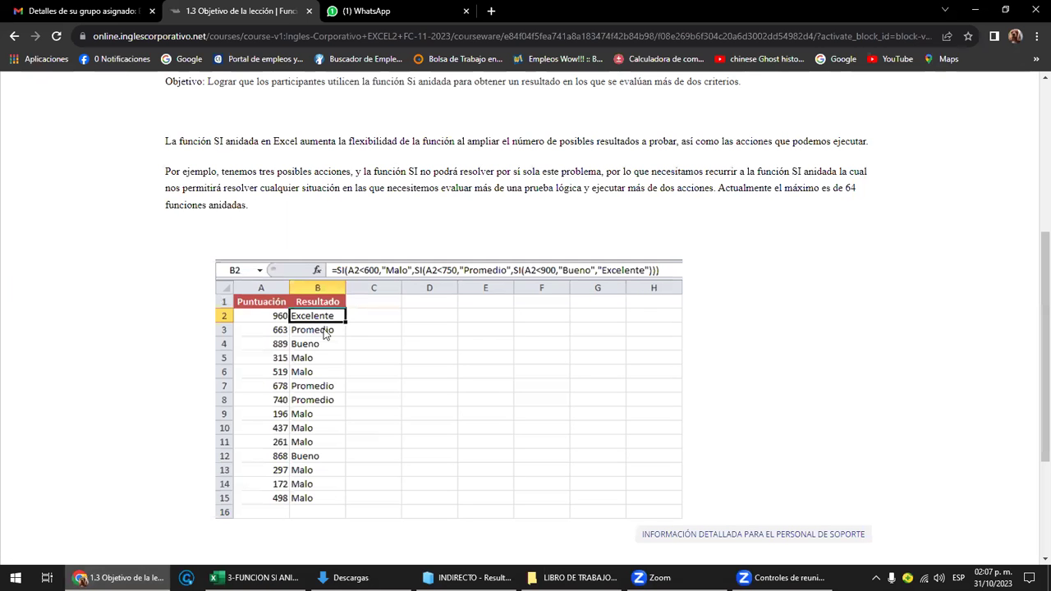
scroll(326, 271, down, 3)
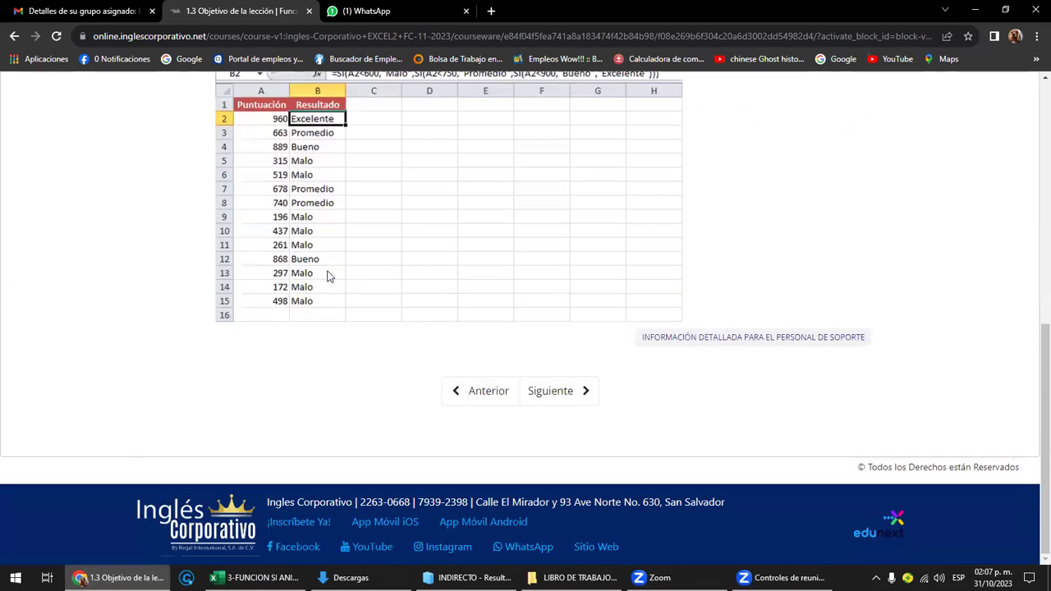
scroll(328, 276, up, 5)
scroll(327, 276, down, 2)
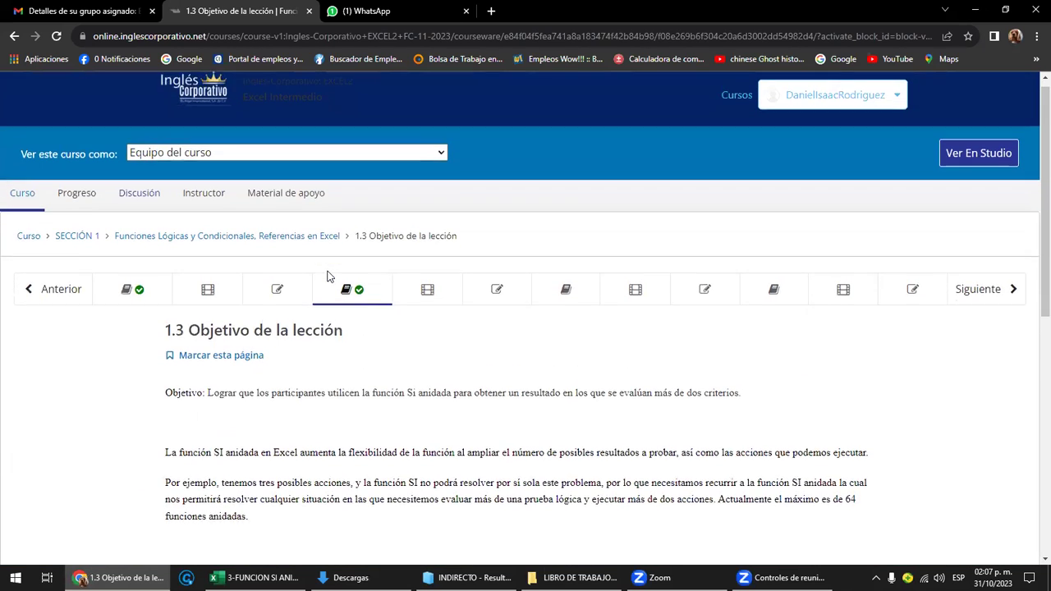
click(975, 166)
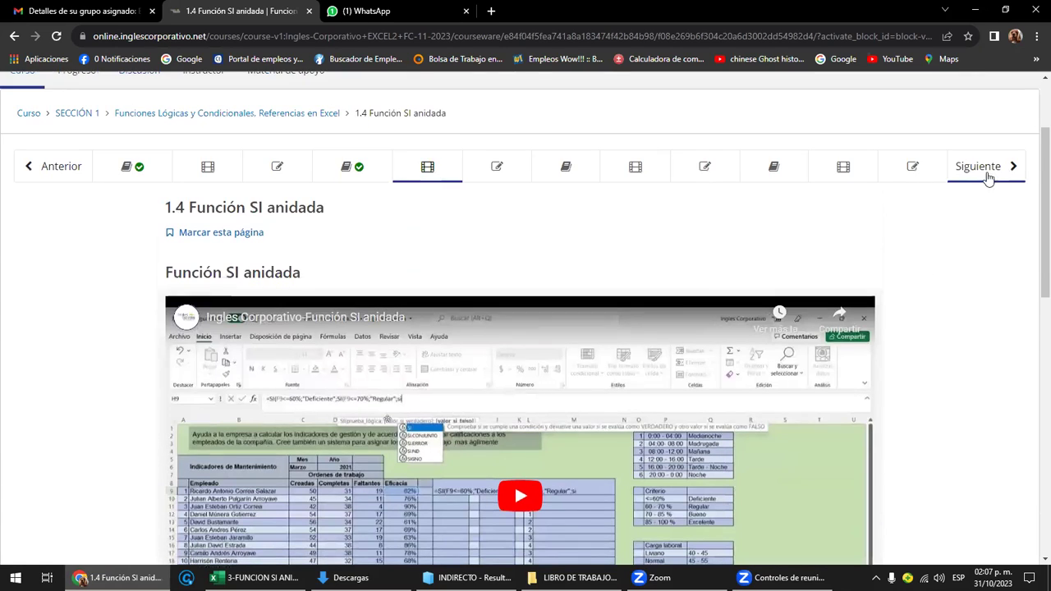
click(989, 179)
scroll(353, 327, down, 1)
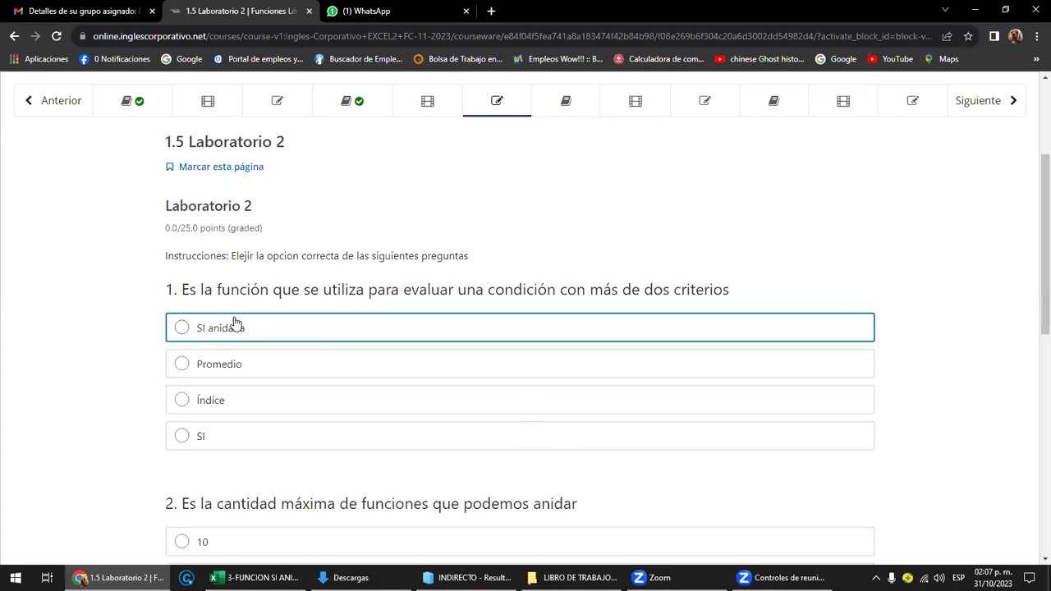
scroll(204, 332, down, 1)
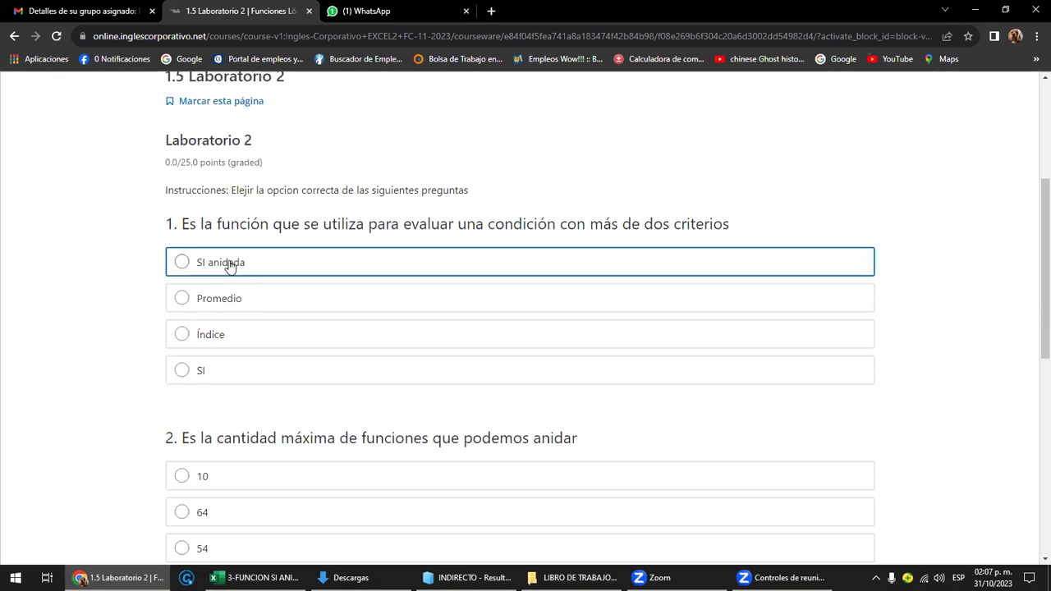
click(255, 578)
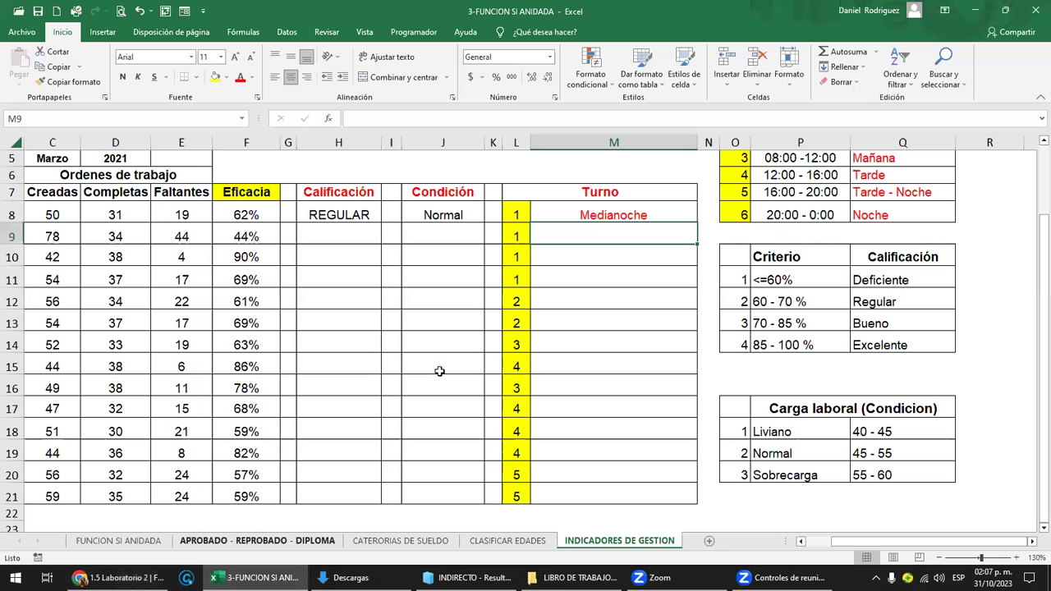
click(595, 213)
double_click(595, 213)
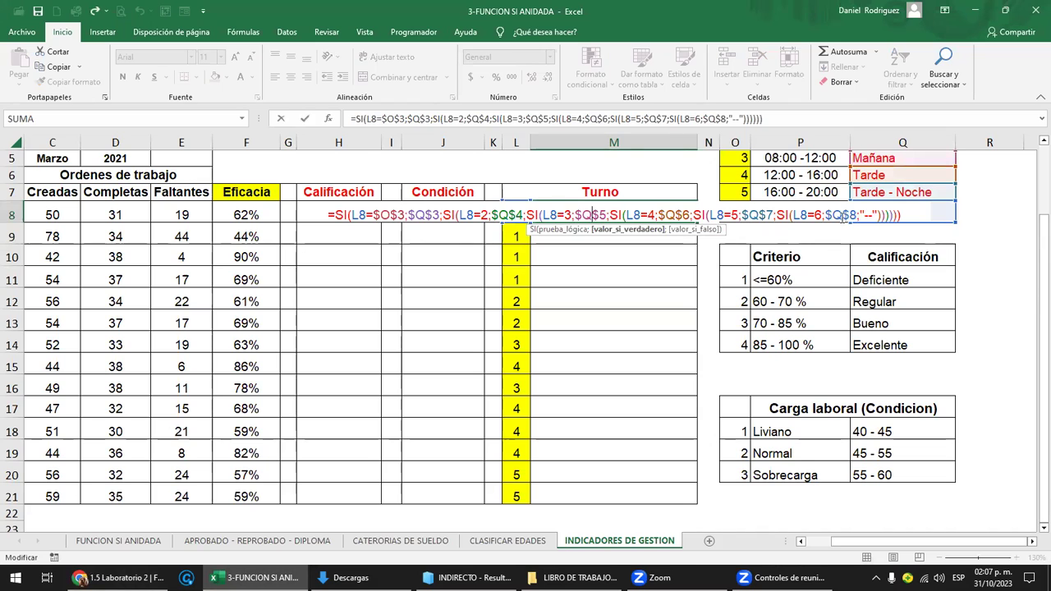
key(Escape)
click(611, 169)
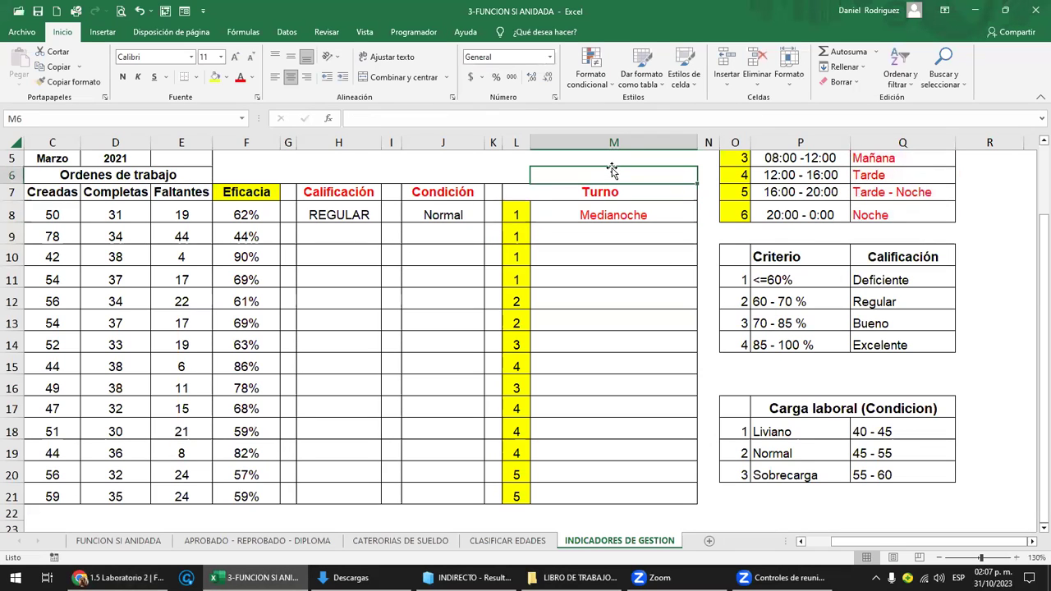